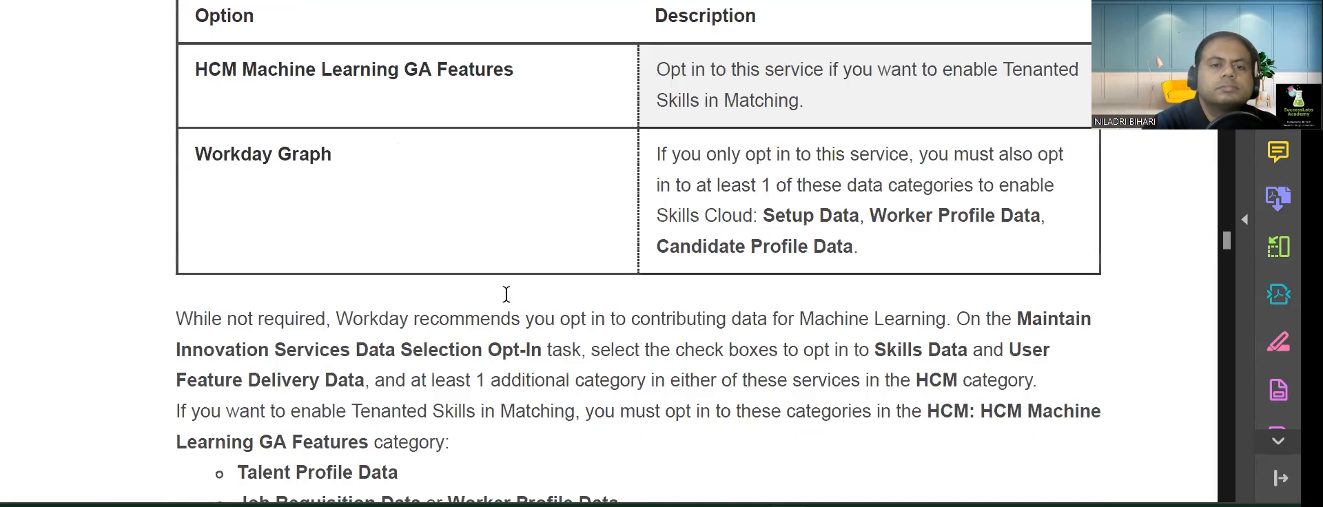
# Step: Review the Skills Cloud setup steps and select the Maintain Skills and Experience Setup task name in the Enable Skills Cloud section
pyautogui.scroll(-1, 496, 286)
pyautogui.scroll(-2, 496, 286)
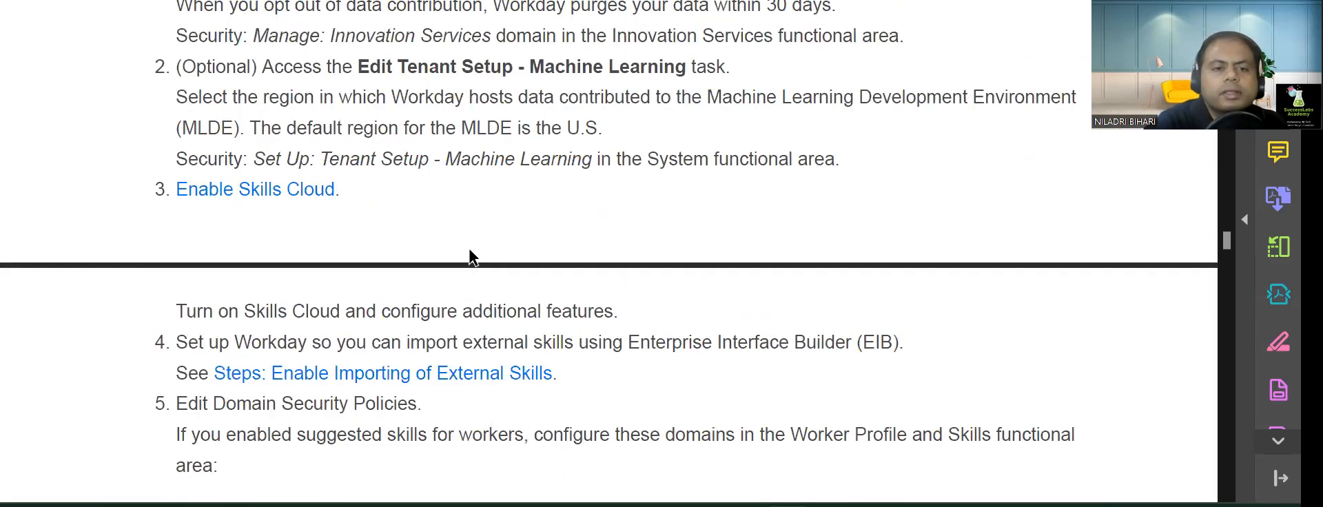
pyautogui.scroll(-7, 478, 257)
pyautogui.scroll(-10, 361, 238)
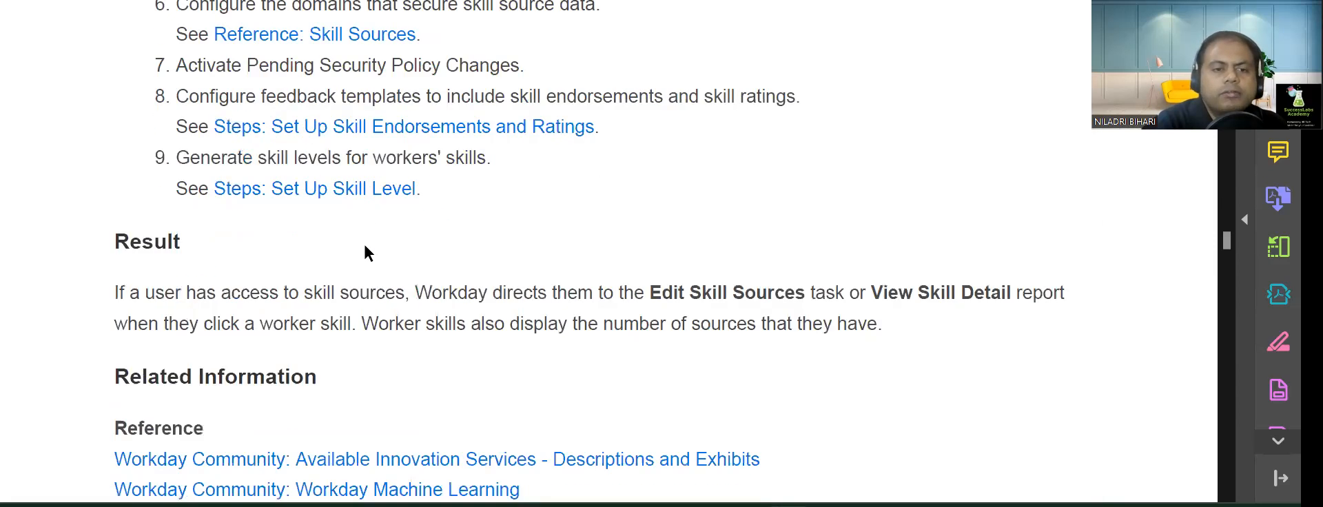
pyautogui.scroll(1, 369, 243)
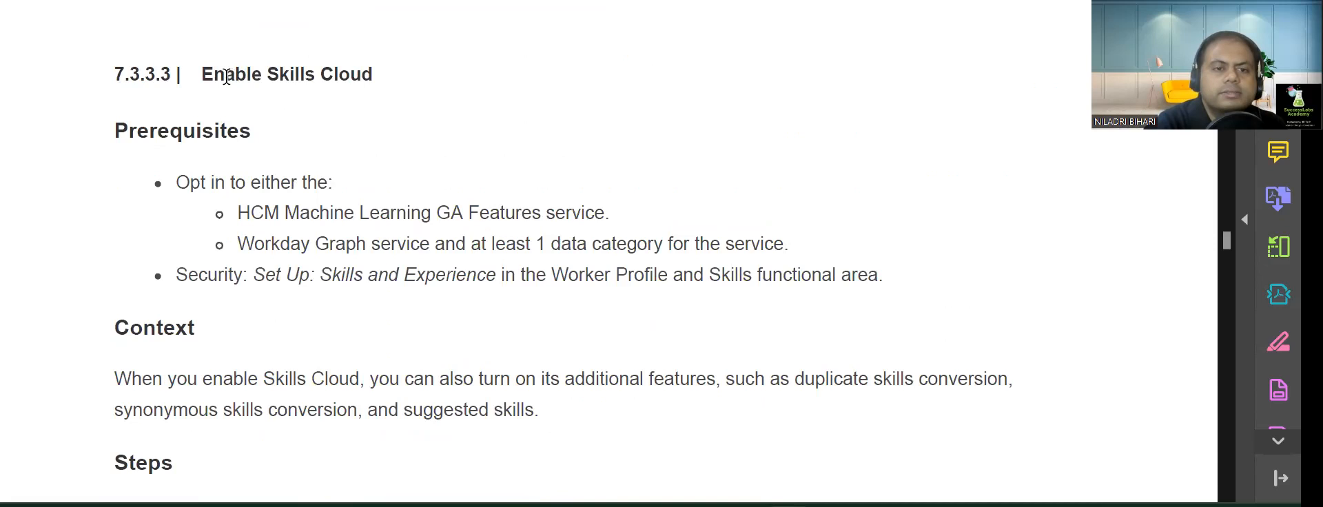
pyautogui.scroll(-8, 259, 101)
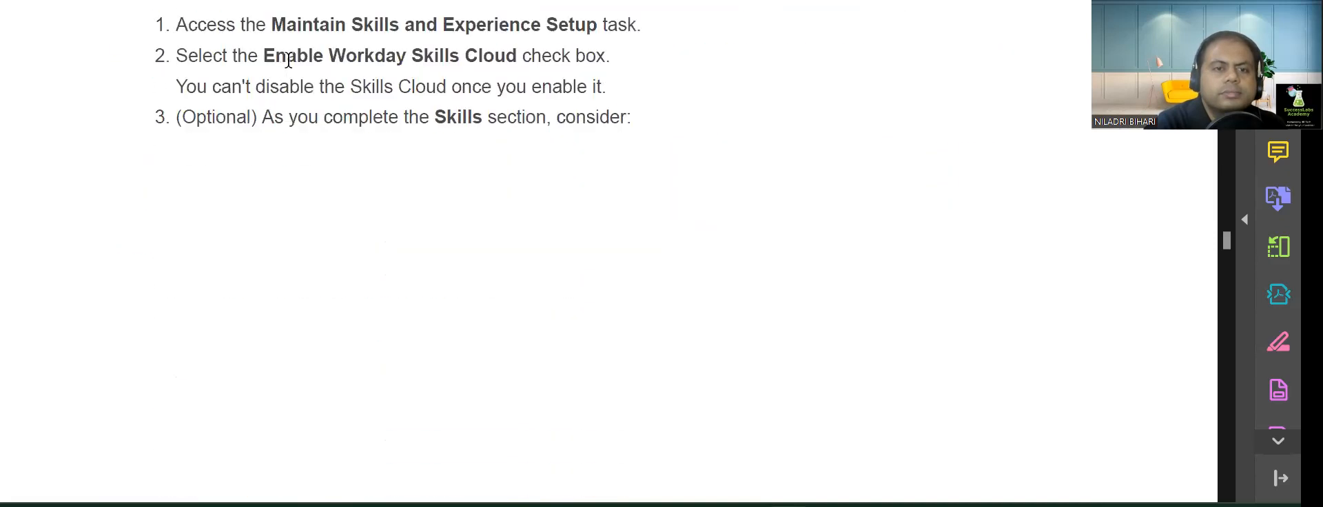
pyautogui.moveTo(273, 21); pyautogui.dragTo(649, 15)
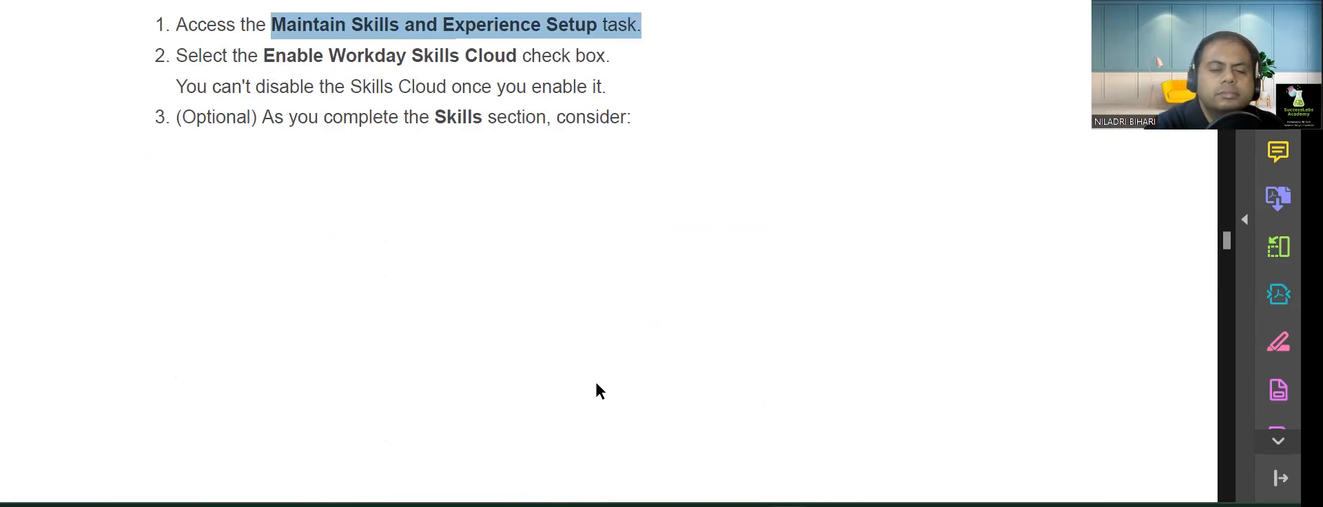
# Step: Highlight the section 7.3.3.4 heading "Steps: Enable Importing of External Skills"
pyautogui.scroll(-3, 580, 243)
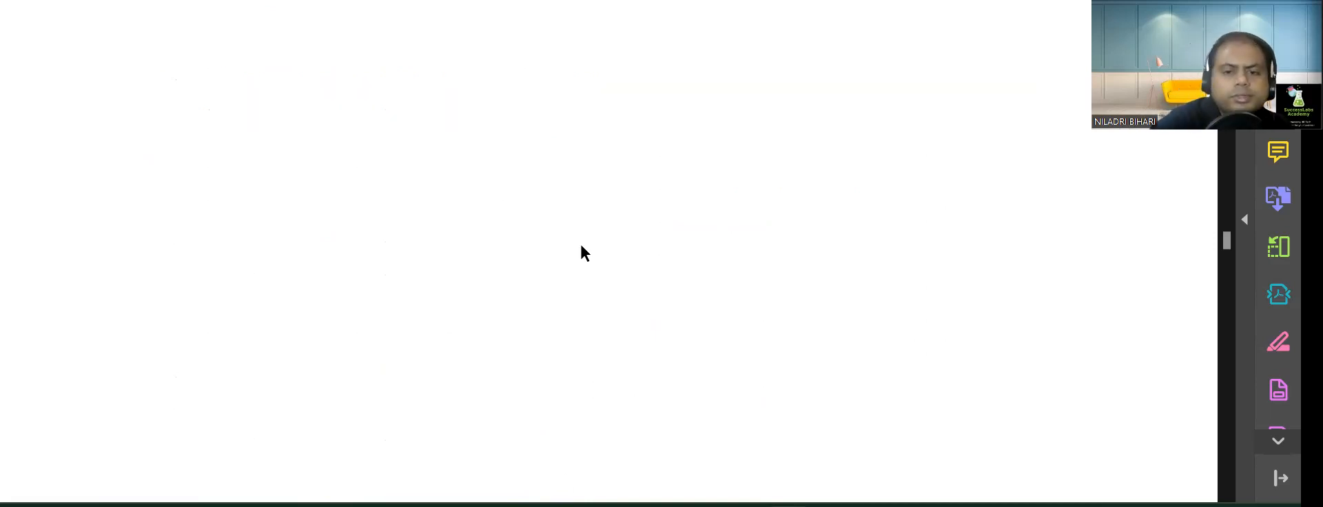
pyautogui.scroll(-5, 585, 254)
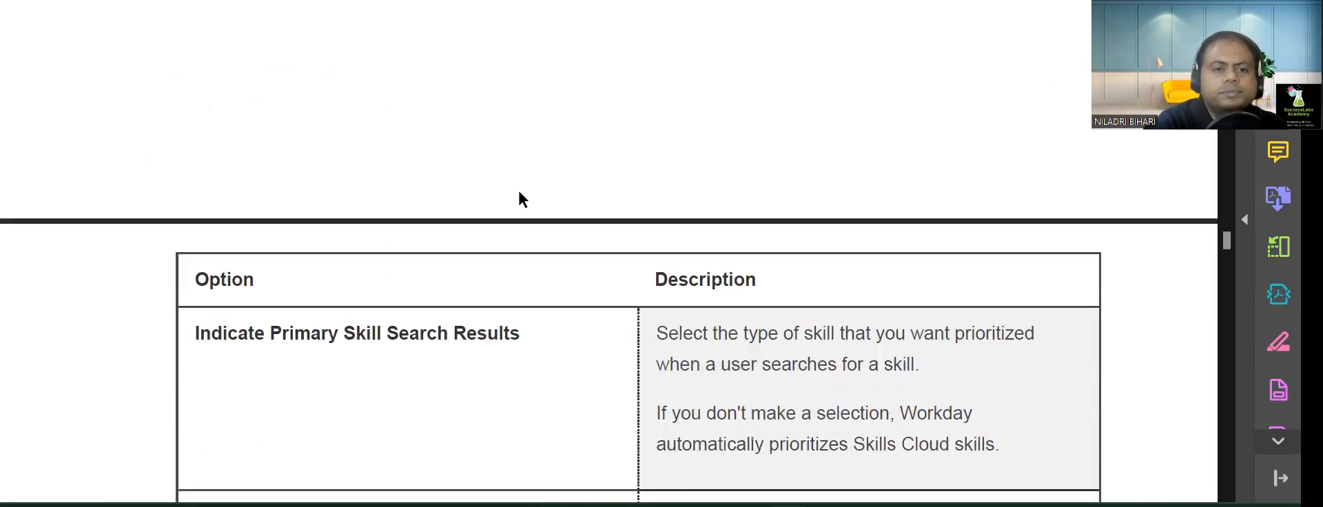
pyautogui.scroll(-3, 522, 200)
pyautogui.scroll(-5, 522, 200)
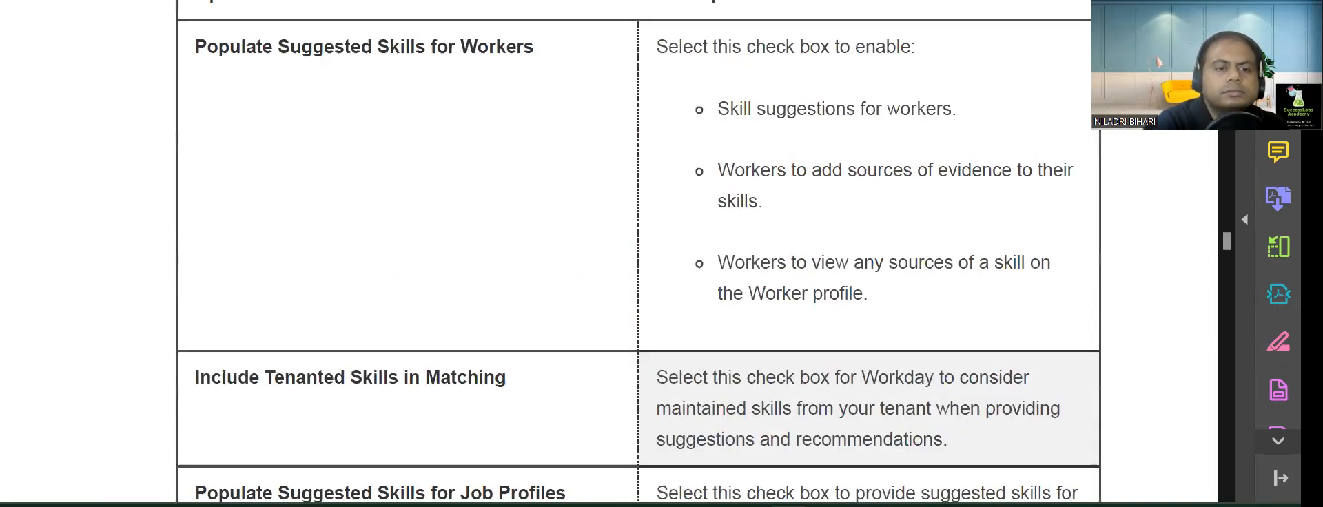
pyautogui.scroll(-5, 608, 252)
pyautogui.scroll(-3, 437, 237)
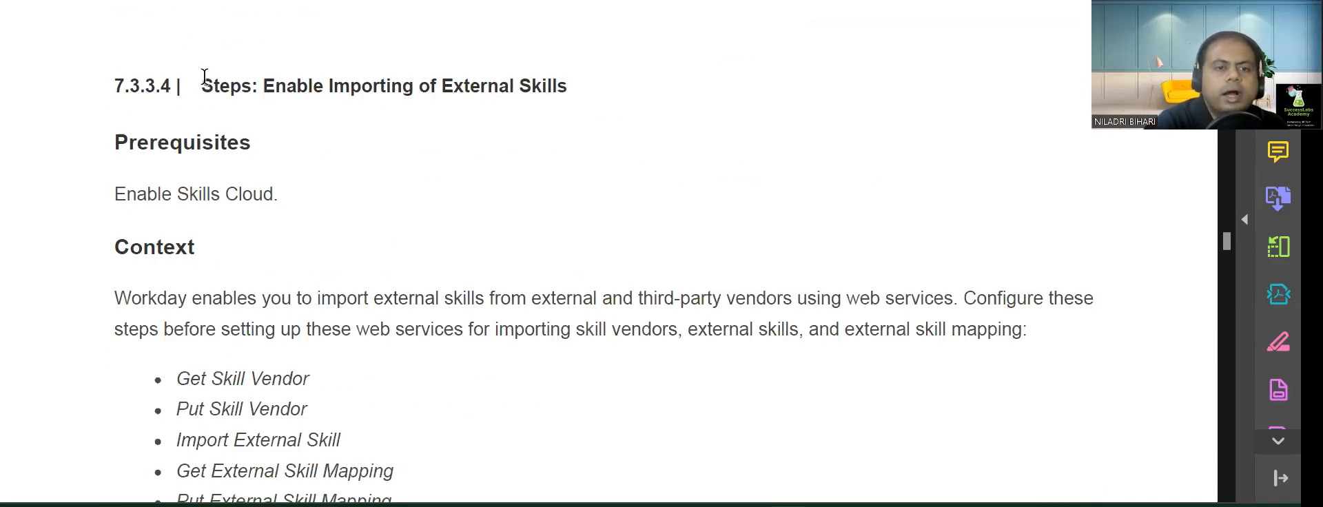
pyautogui.moveTo(201, 86); pyautogui.dragTo(541, 74)
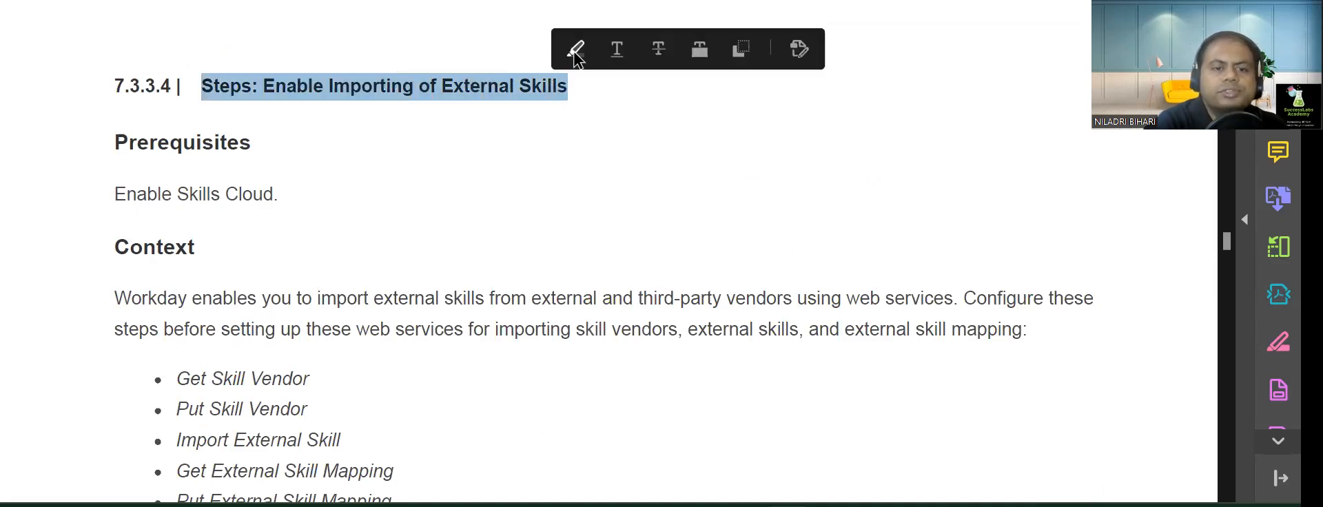
pyautogui.click(570, 47)
# Step: Highlight "Feedback for Worker Profile profile group" in step 3 of the skill endorsements and ratings setup
pyautogui.scroll(-3, 512, 167)
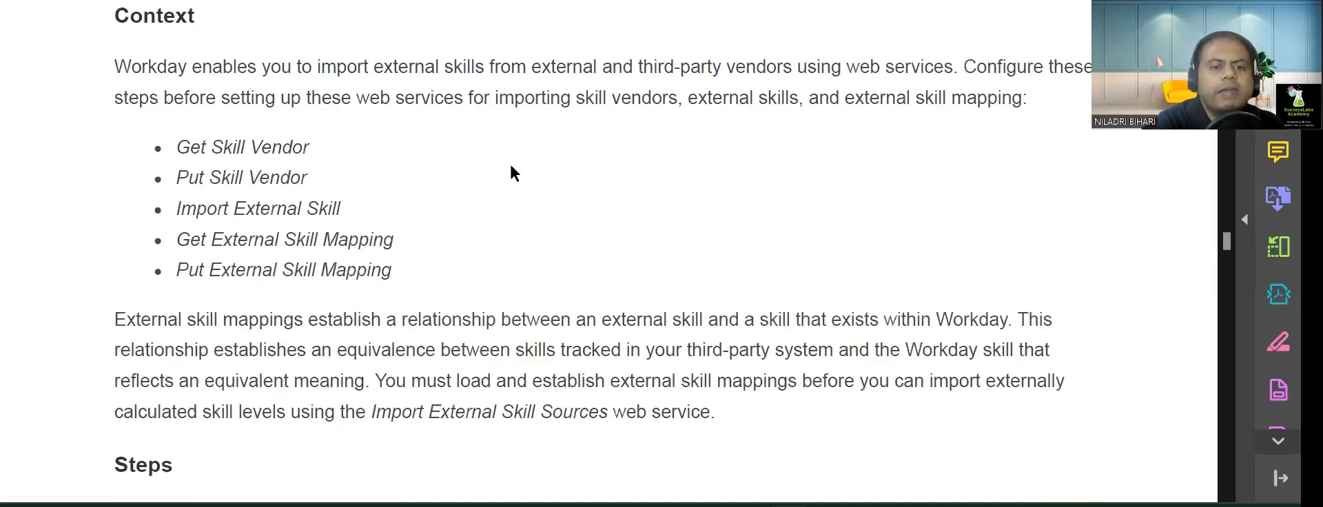
pyautogui.scroll(-4, 509, 177)
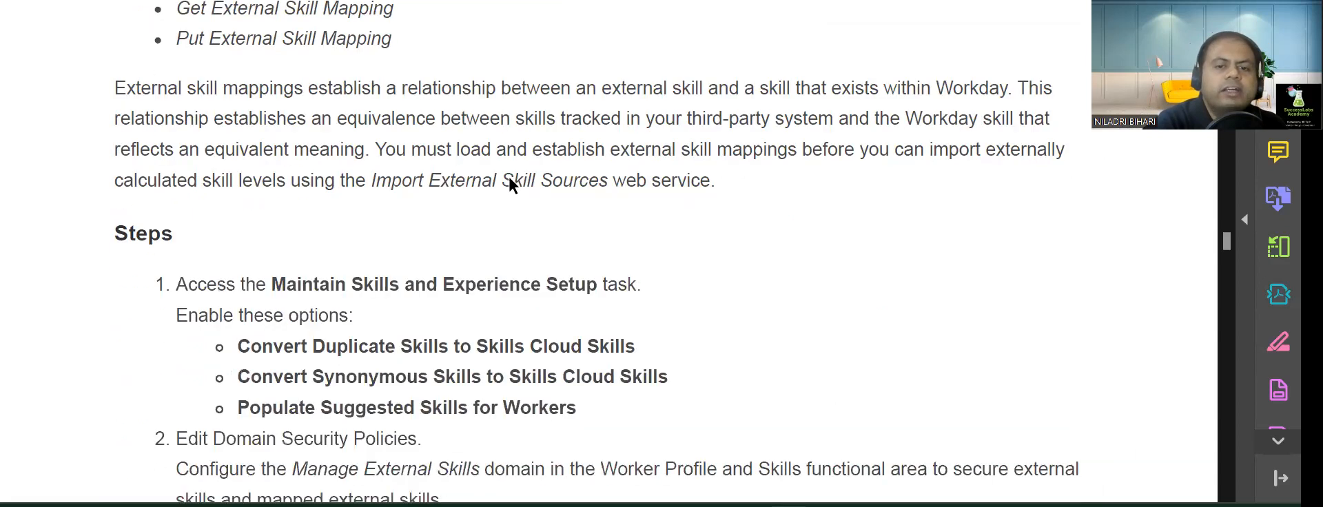
pyautogui.scroll(-5, 515, 181)
pyautogui.scroll(-10, 516, 185)
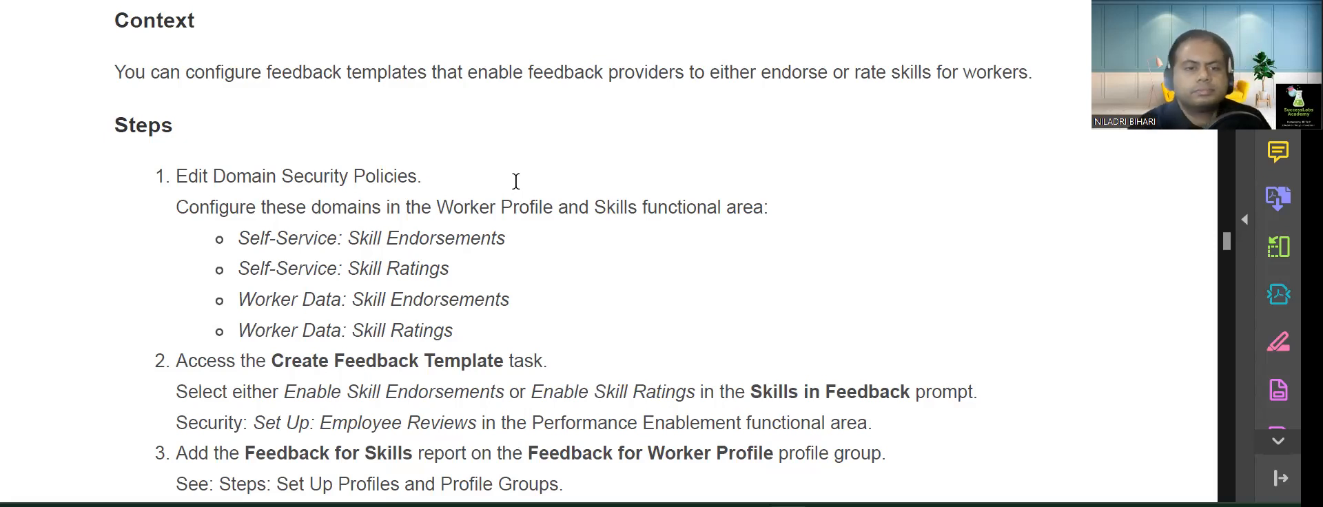
pyautogui.scroll(-6, 500, 195)
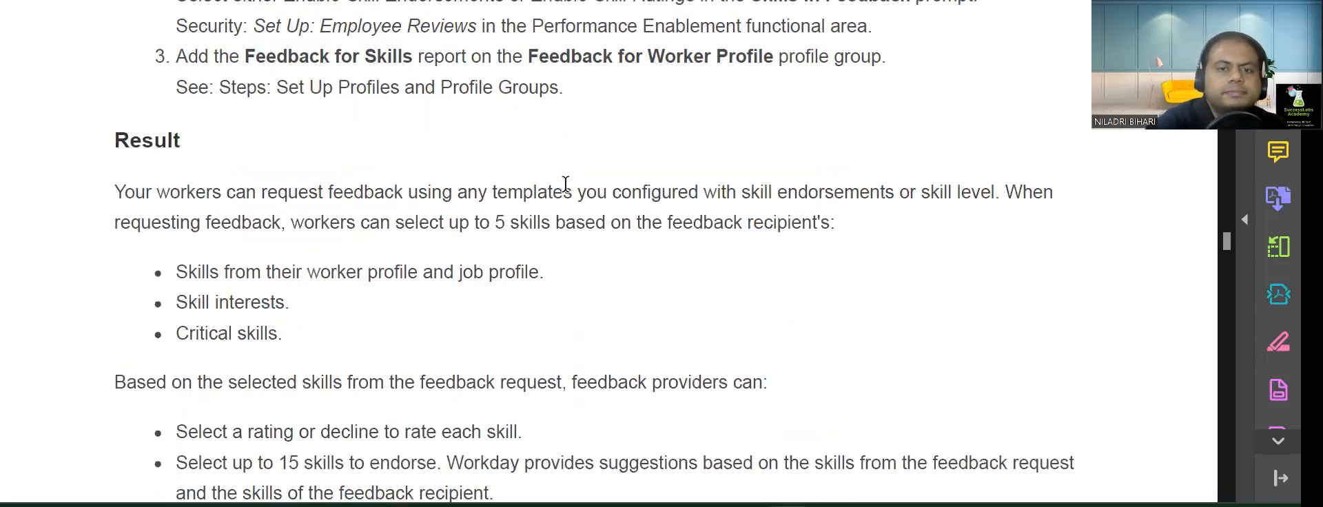
pyautogui.scroll(2, 576, 172)
pyautogui.moveTo(528, 153); pyautogui.dragTo(851, 155)
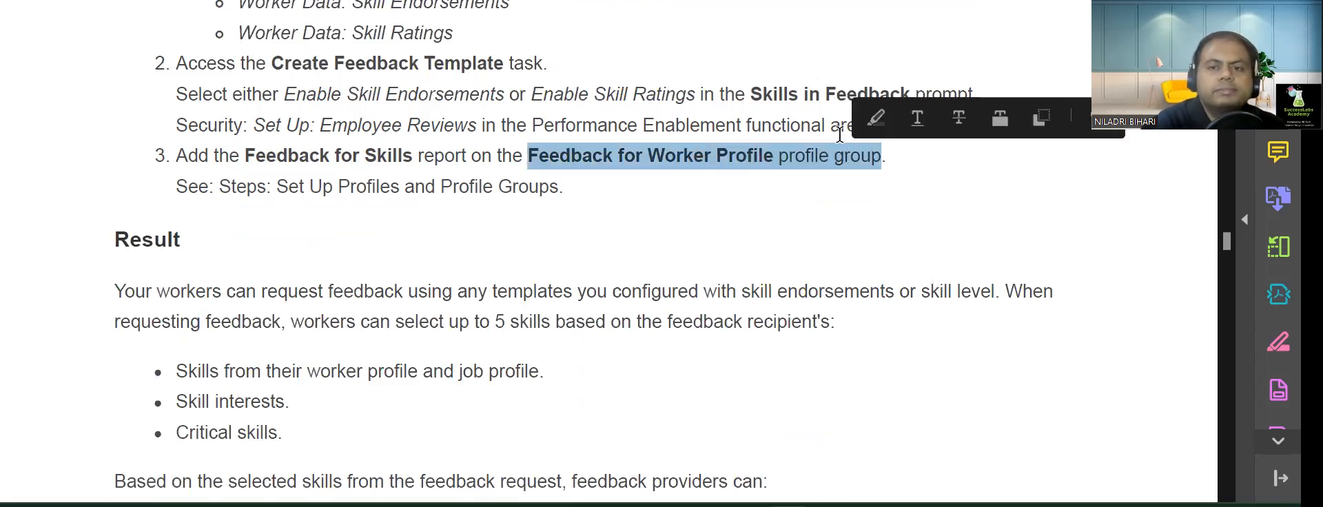
pyautogui.click(870, 119)
# Step: Highlight the section 7.3.3.6 heading "Steps: Set Up Skill Level"
pyautogui.scroll(2, 793, 184)
pyautogui.scroll(2, 789, 183)
pyautogui.scroll(-8, 762, 183)
pyautogui.scroll(-6, 517, 183)
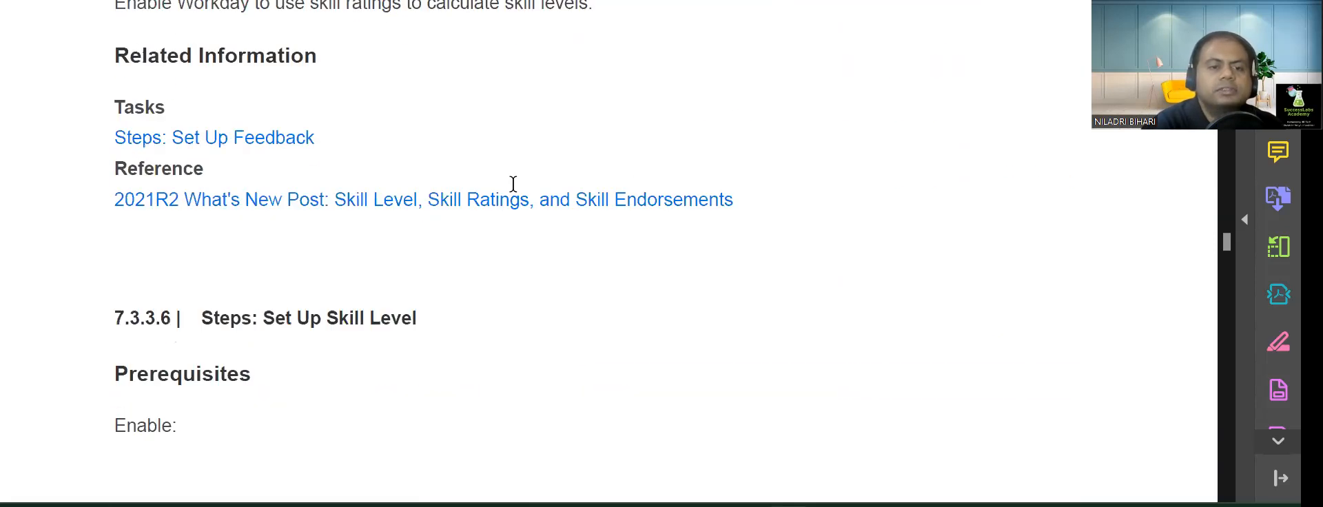
pyautogui.scroll(-4, 531, 180)
pyautogui.moveTo(201, 54); pyautogui.dragTo(405, 55)
pyautogui.click(439, 22)
# Step: Review the skill level setup steps and select the section 7.3.3.7 heading "Maintain Skill Level"
pyautogui.scroll(-7, 459, 130)
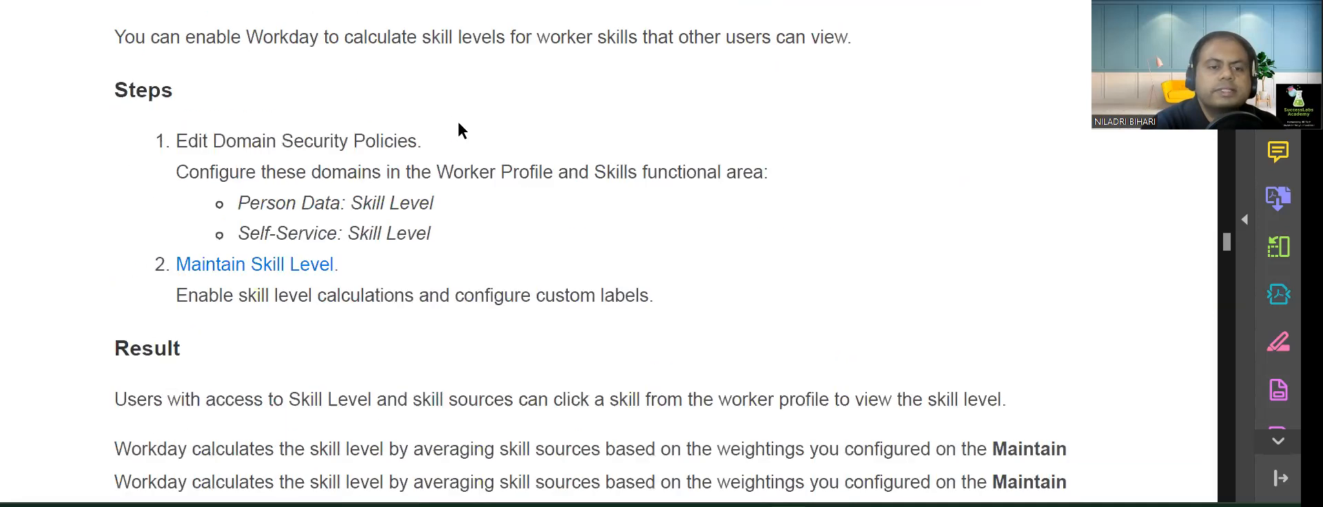
pyautogui.scroll(-10, 459, 117)
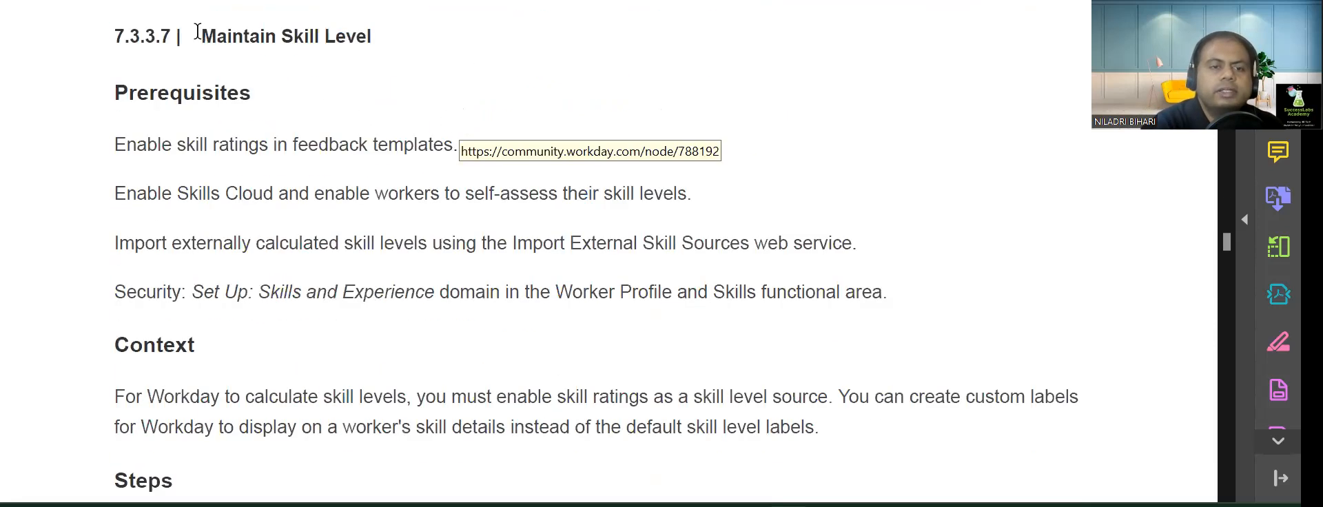
pyautogui.moveTo(200, 33); pyautogui.dragTo(418, 29)
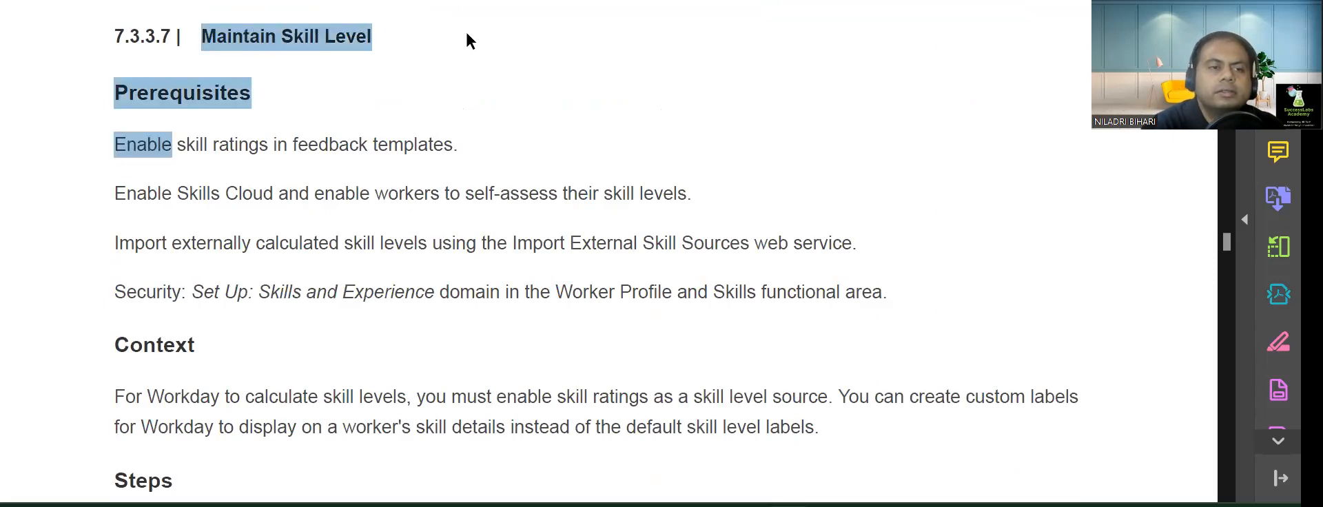
# Step: Highlight the section 7.3.3.8 heading "Concept: Skills Cloud"
pyautogui.scroll(-3, 482, 140)
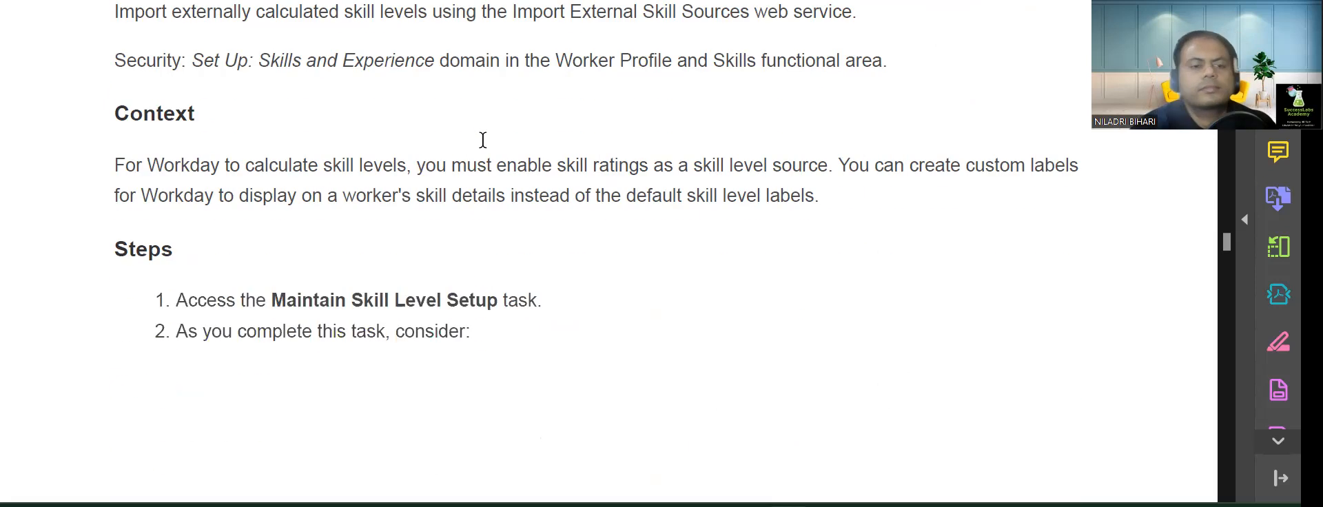
pyautogui.scroll(-1, 479, 139)
pyautogui.scroll(-7, 476, 150)
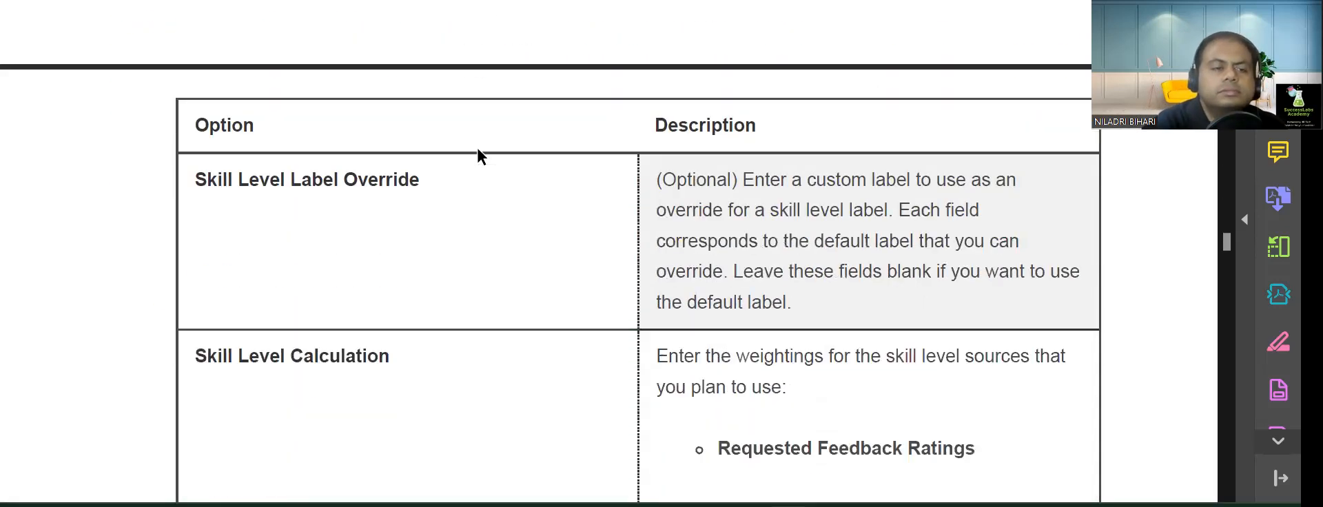
pyautogui.scroll(-12, 467, 137)
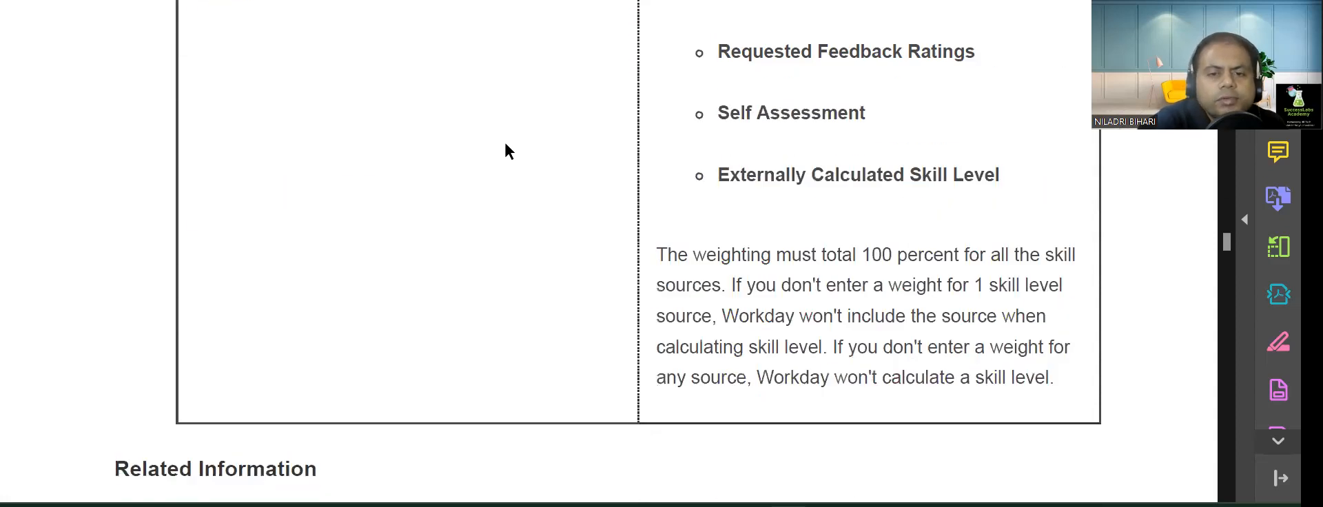
pyautogui.scroll(-4, 501, 147)
pyautogui.scroll(2, 473, 153)
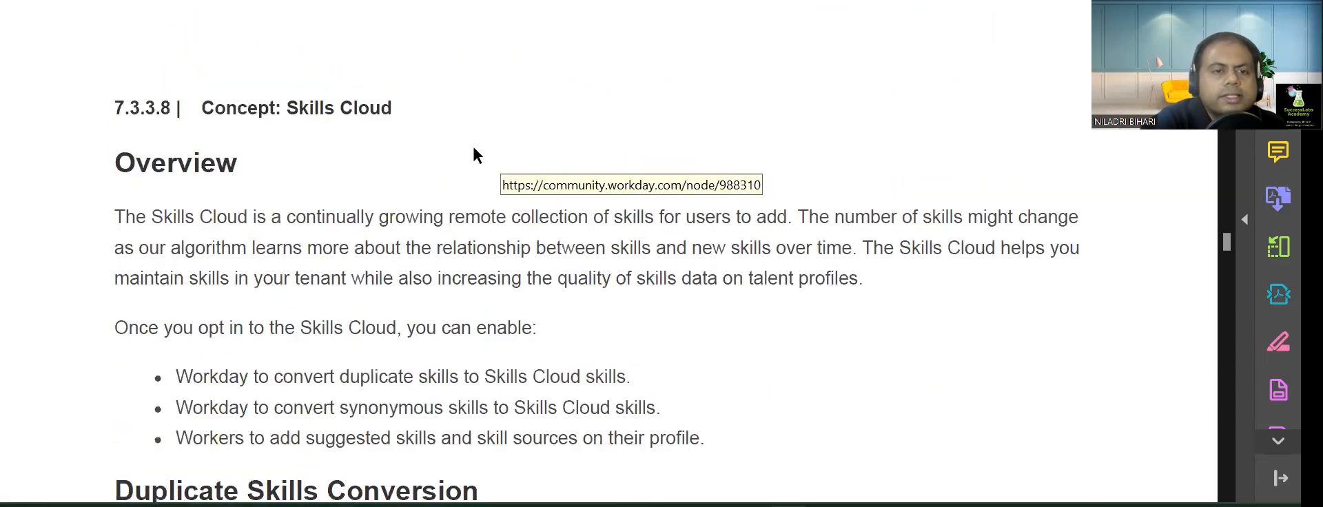
pyautogui.moveTo(202, 109); pyautogui.dragTo(386, 107)
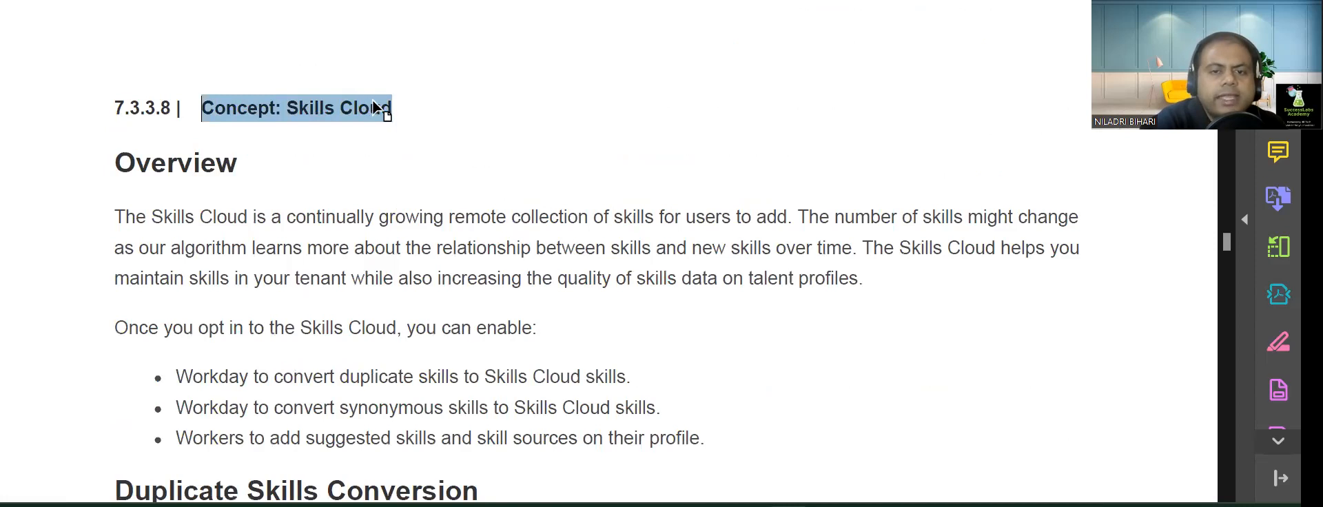
pyautogui.click(397, 69)
# Step: Select the overview bullets on converting duplicate skills, converting synonymous skills, and adding suggested skills and skill sources
pyautogui.scroll(-3, 511, 284)
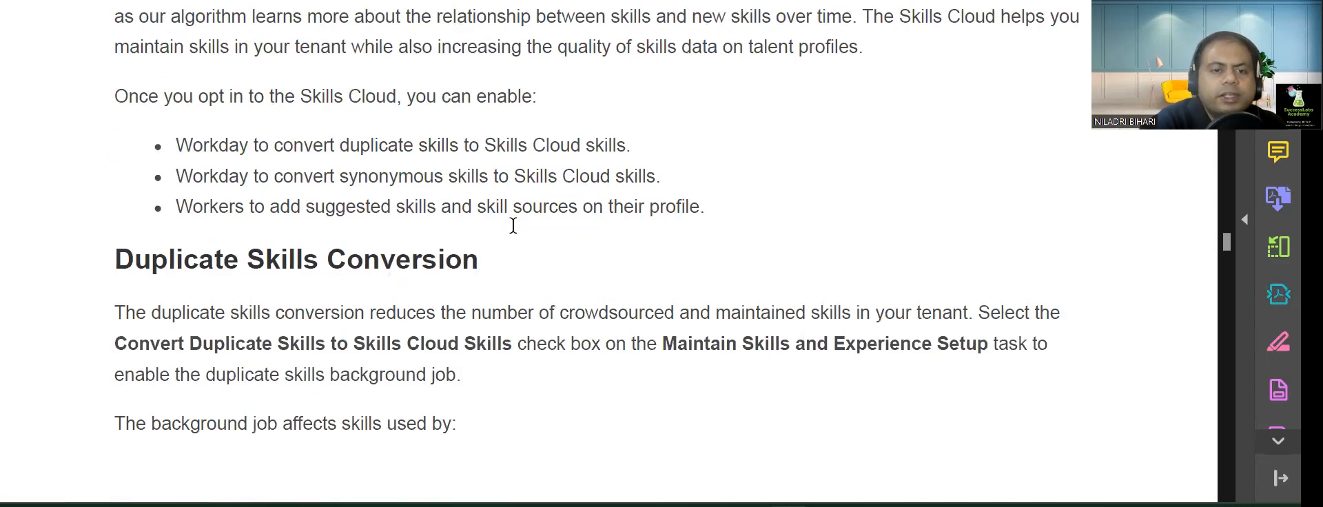
pyautogui.moveTo(321, 145); pyautogui.dragTo(552, 207)
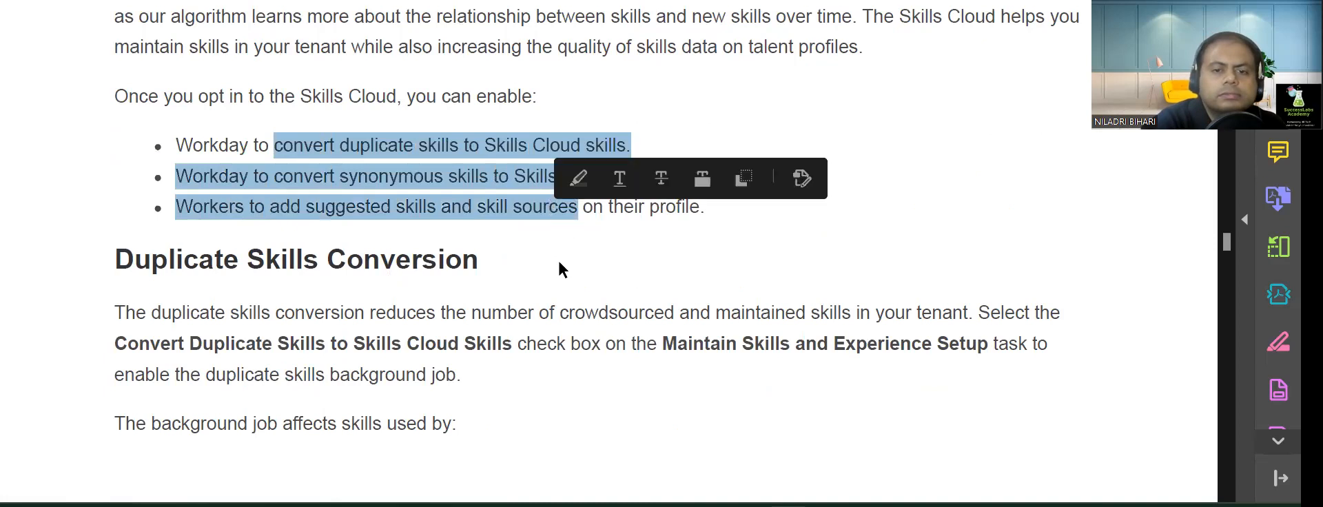
pyautogui.scroll(-3, 559, 268)
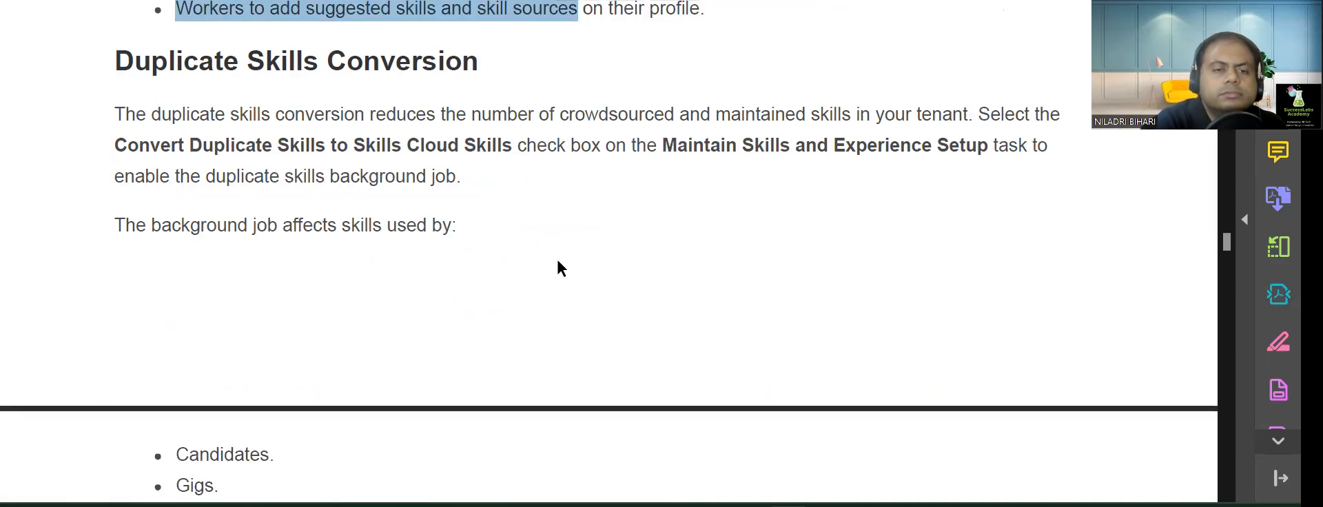
# Step: Review the skills conversion and verification sections and select the section 7.3.3.9 heading "Concept: Skills Cloud Translations"
pyautogui.scroll(-7, 558, 259)
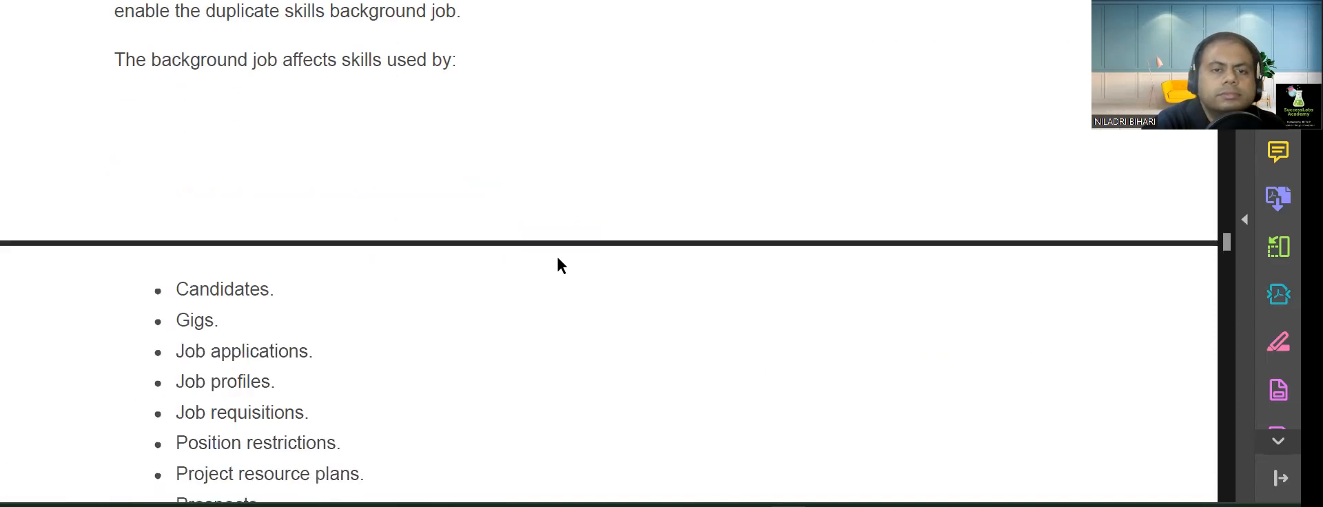
pyautogui.scroll(-13, 642, 220)
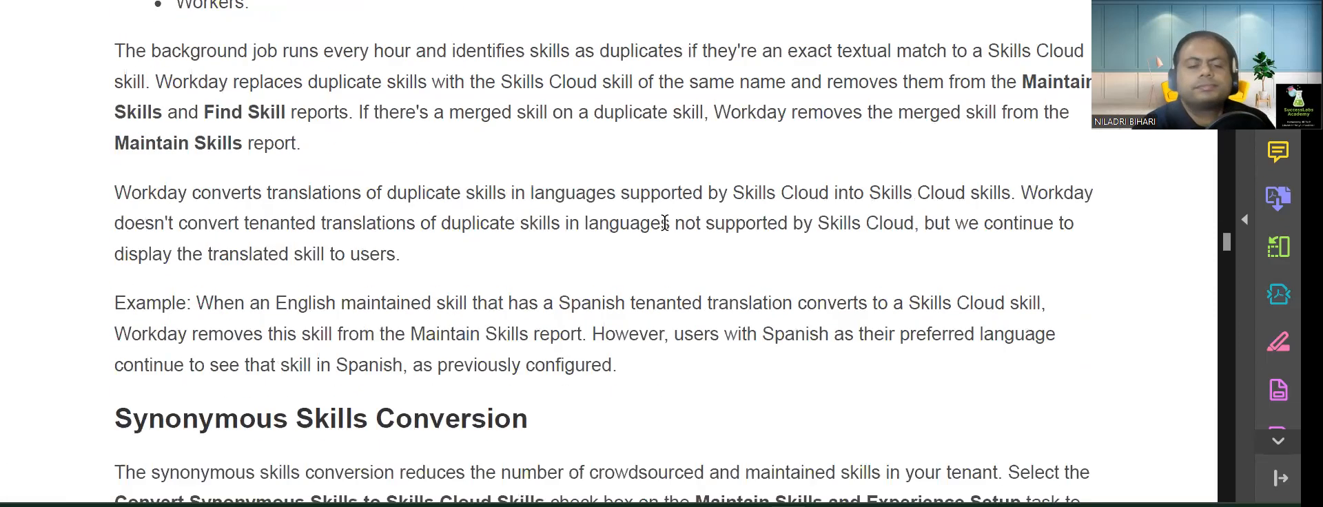
pyautogui.scroll(-12, 697, 172)
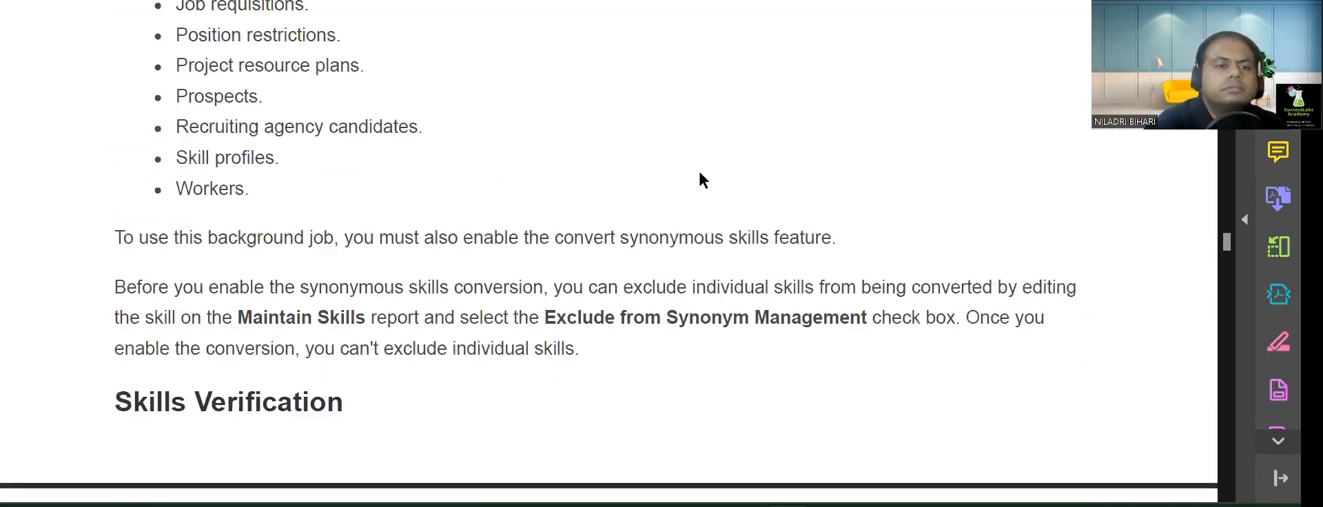
pyautogui.scroll(-4, 703, 158)
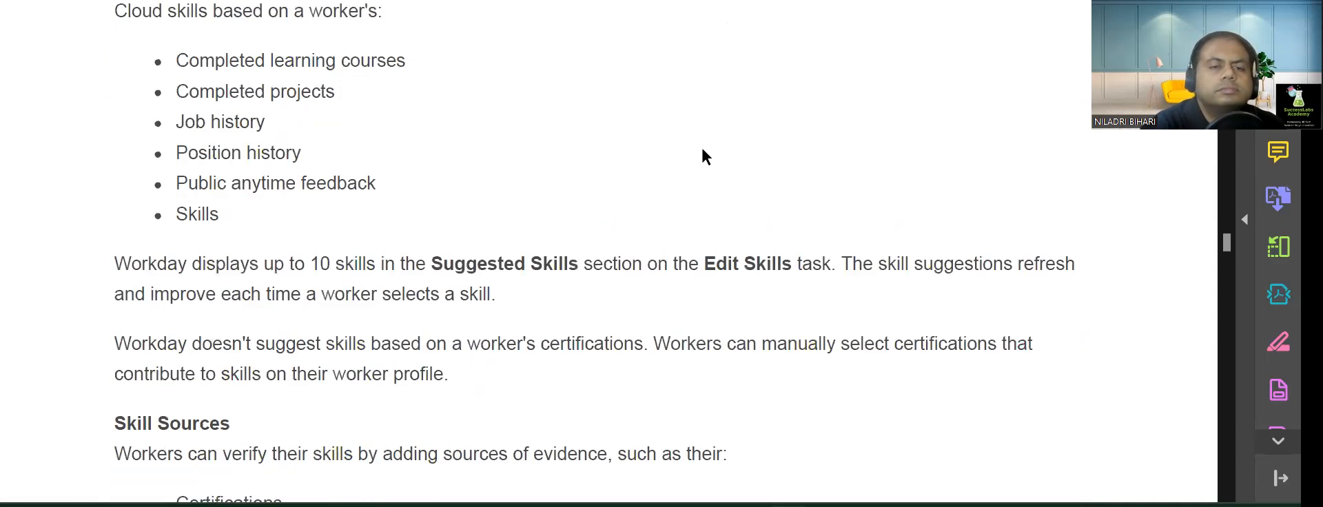
pyautogui.scroll(-7, 699, 127)
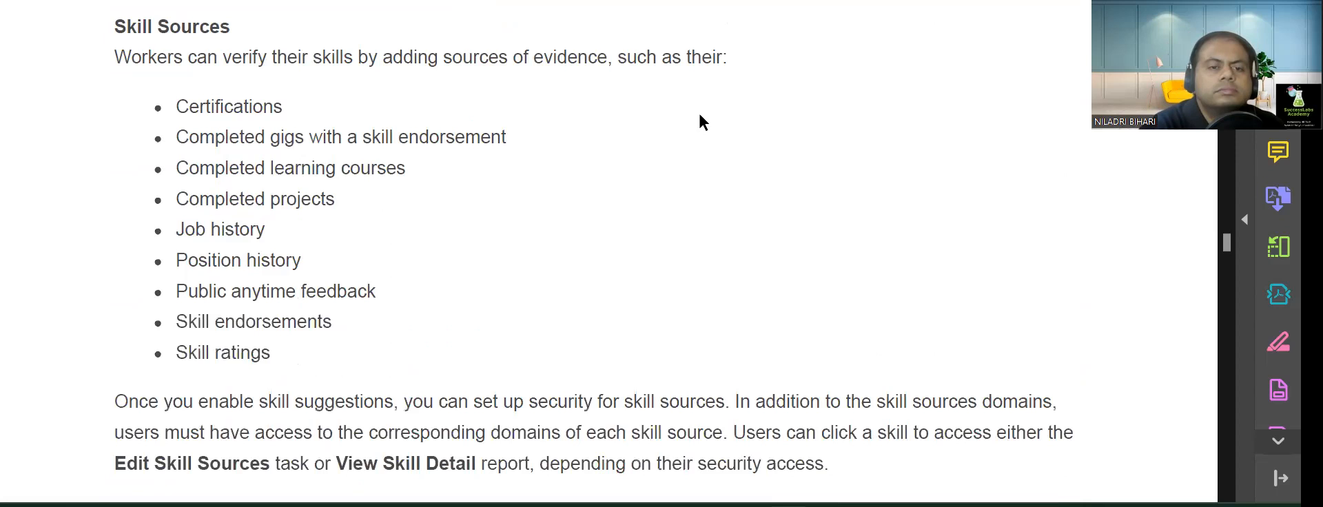
pyautogui.scroll(-2, 700, 120)
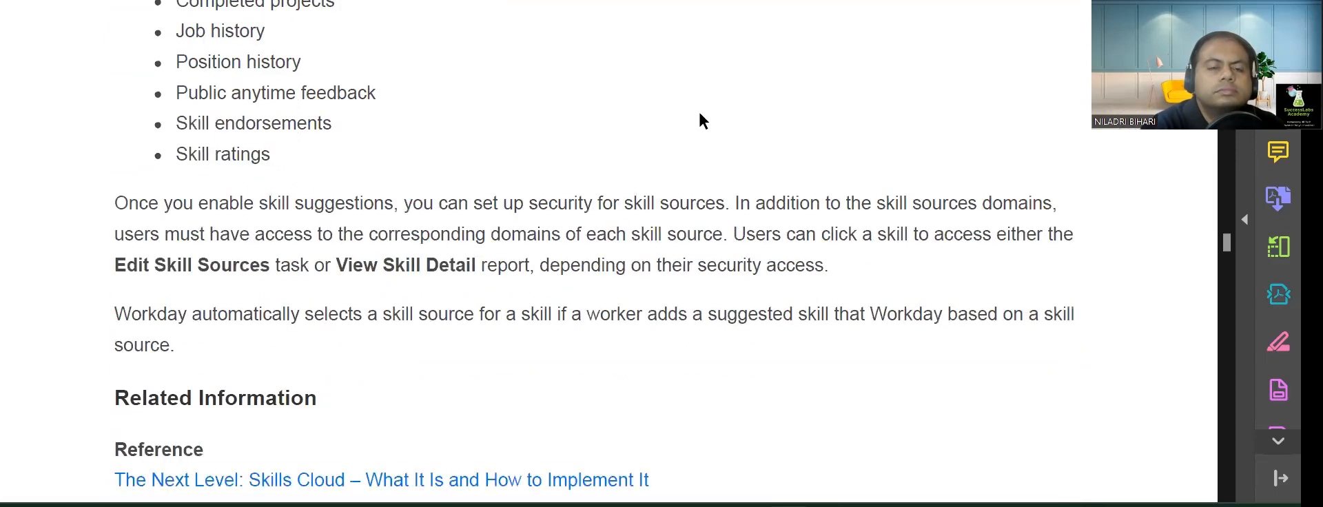
pyautogui.scroll(-9, 672, 92)
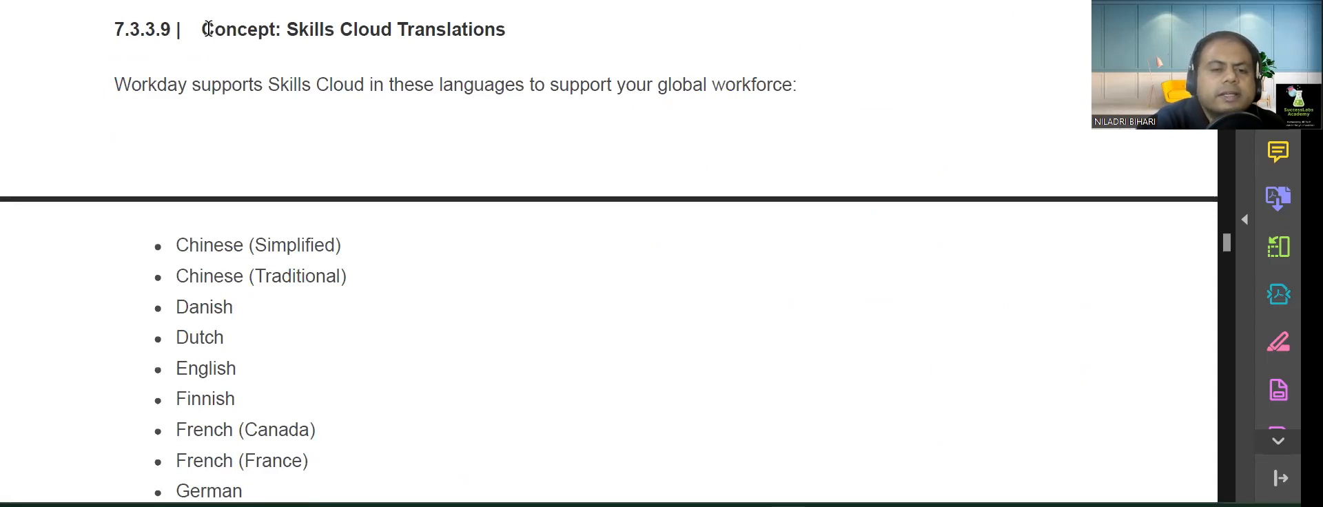
pyautogui.moveTo(201, 29); pyautogui.dragTo(505, 14)
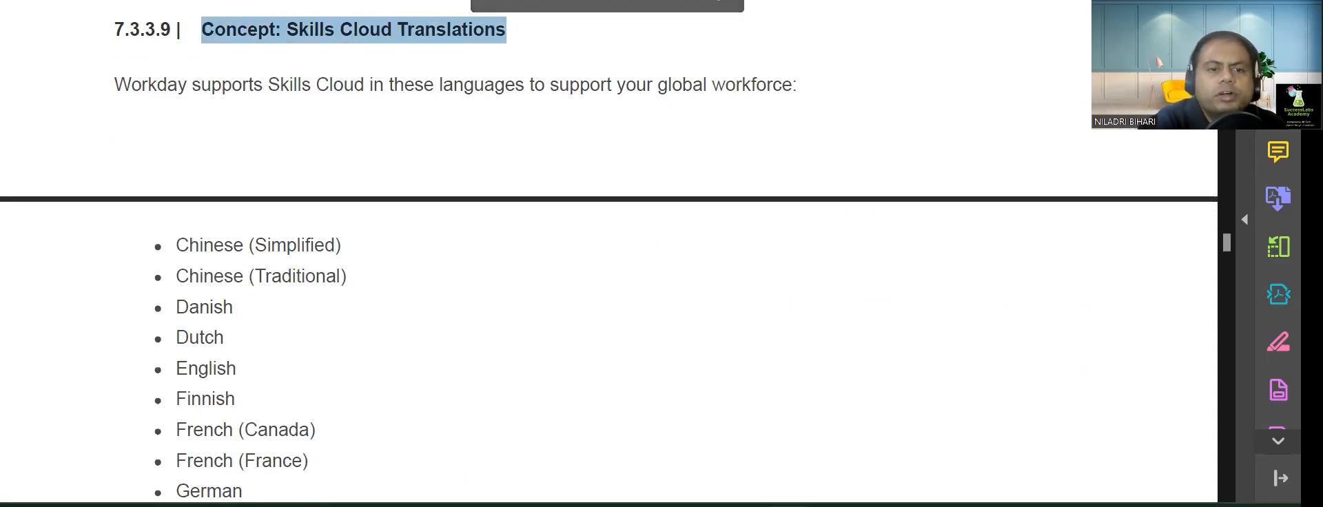
# Step: Read through the Skills Cloud Translations section and highlight the section 7.3.3.10 heading "Reference: Skill Sources"
pyautogui.scroll(-9, 765, 117)
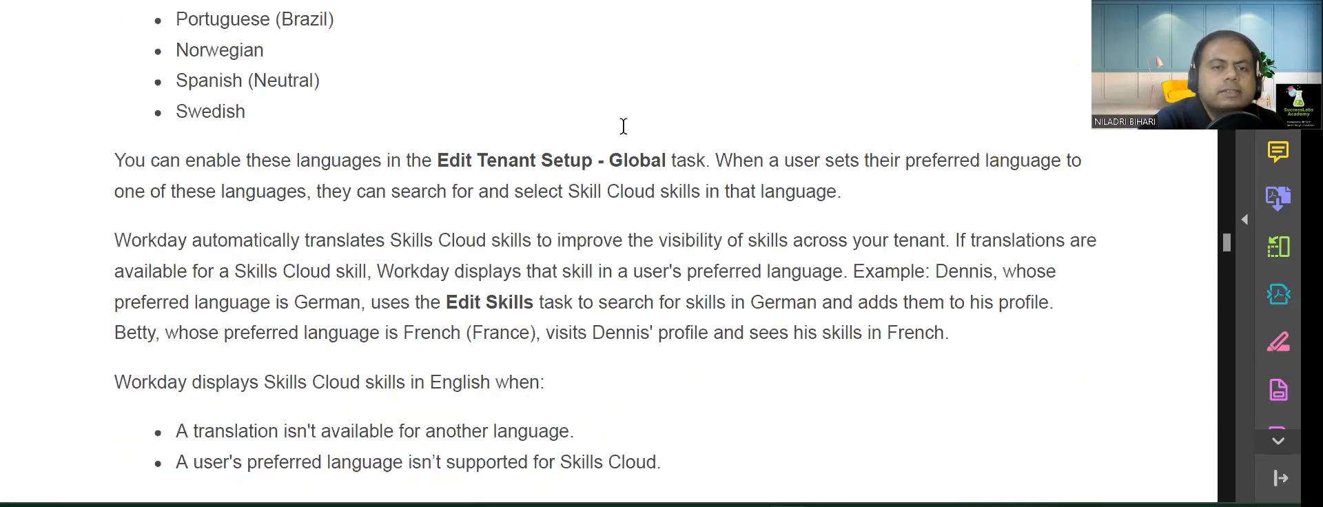
pyautogui.scroll(-10, 627, 117)
pyautogui.moveTo(213, 170); pyautogui.dragTo(431, 152)
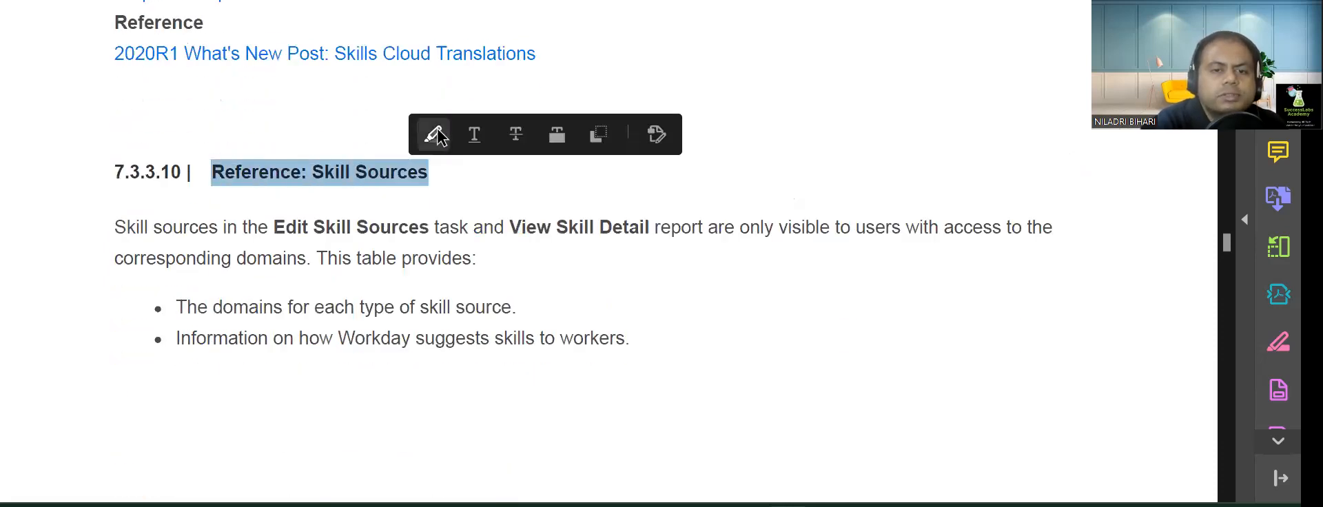
pyautogui.click(436, 135)
# Step: Review the skill sources table with its domains and notes, from Anytime Feedback through Skill Ratings
pyautogui.scroll(-7, 447, 220)
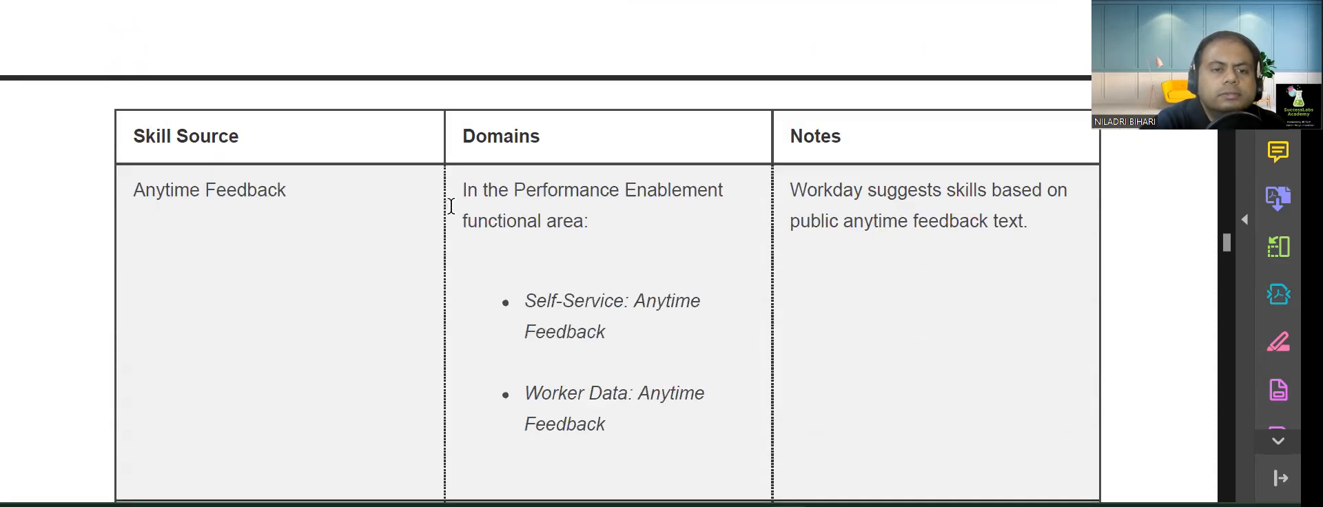
pyautogui.scroll(-1, 449, 210)
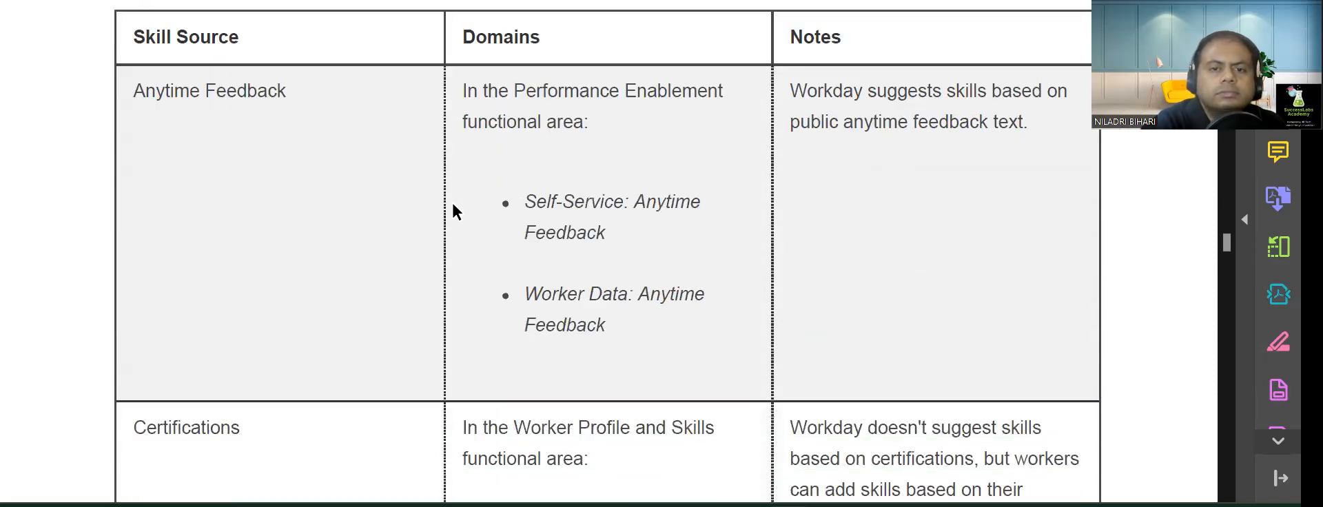
pyautogui.scroll(-2, 453, 211)
pyautogui.scroll(-3, 453, 205)
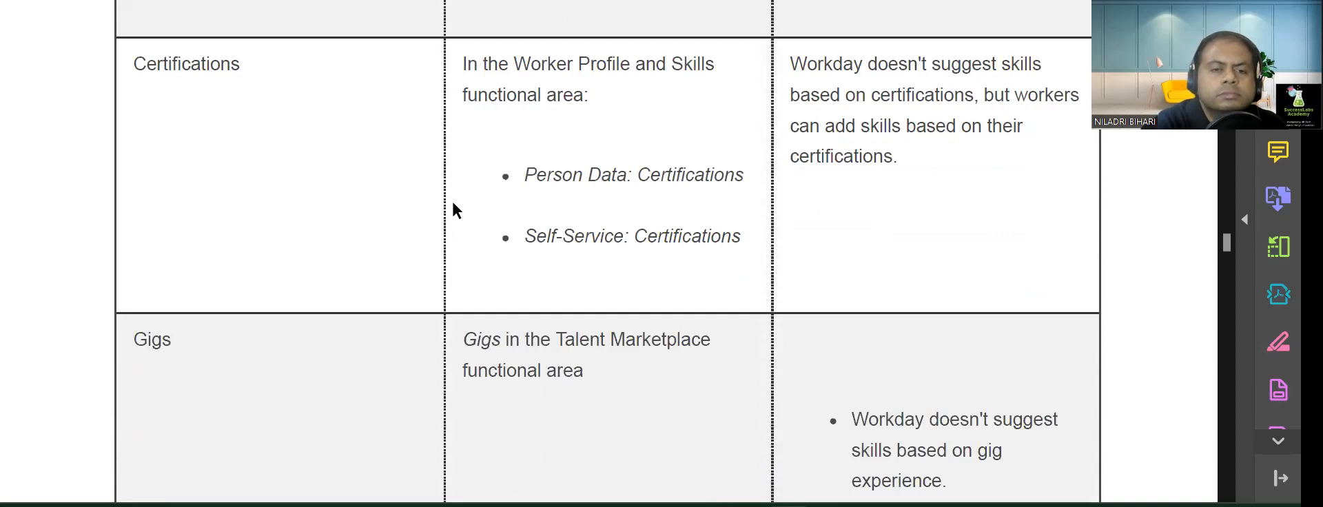
pyautogui.scroll(-5, 453, 203)
pyautogui.scroll(2, 440, 230)
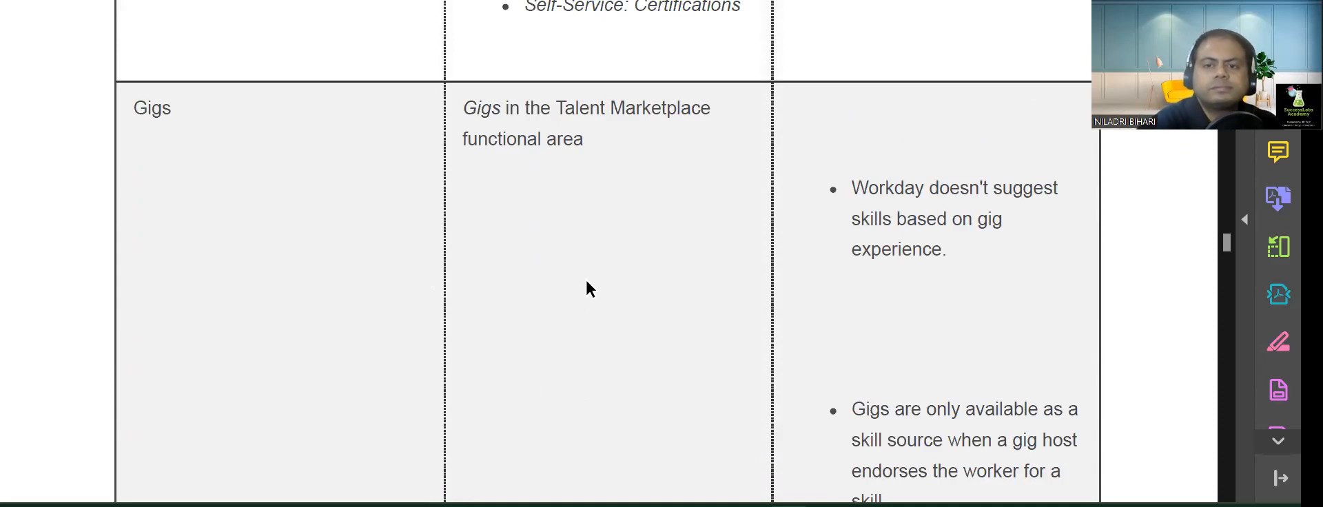
pyautogui.scroll(-3, 583, 286)
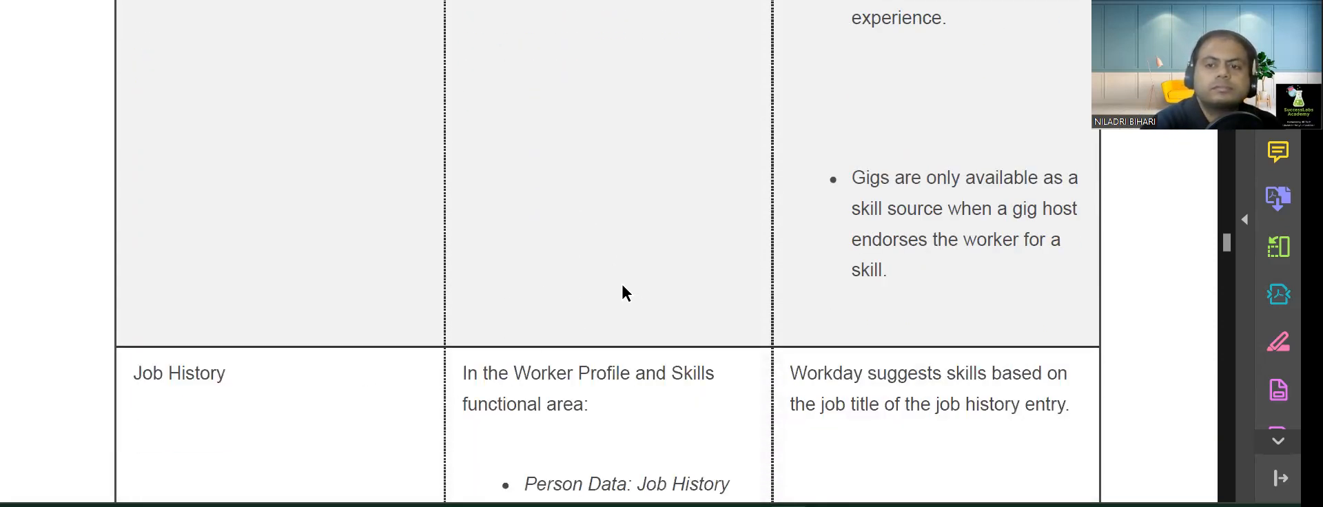
pyautogui.scroll(-14, 595, 297)
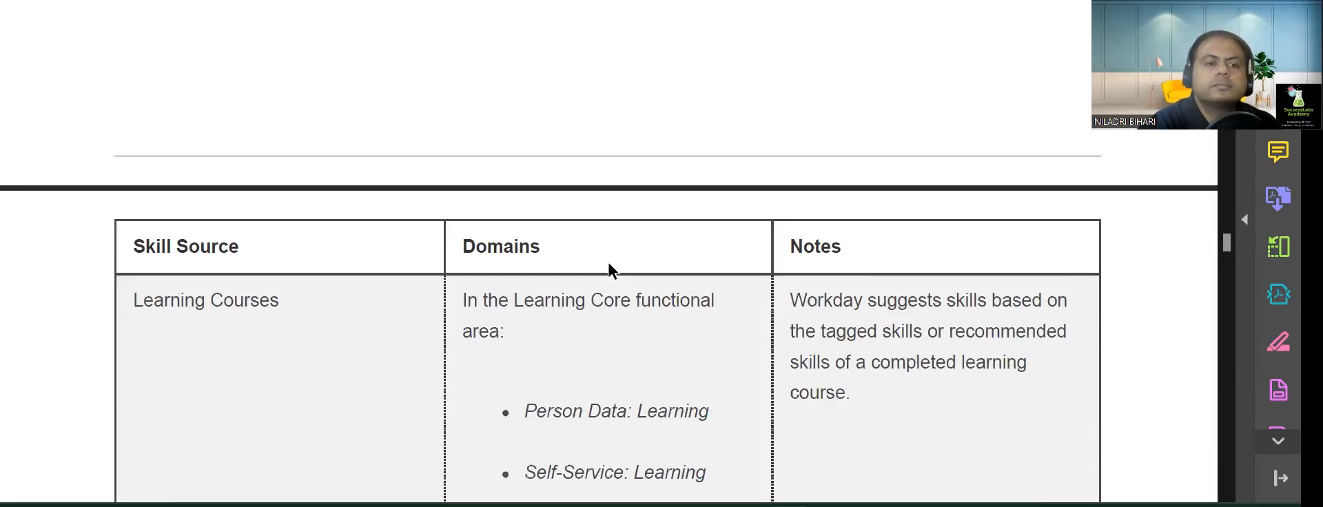
pyautogui.scroll(-12, 591, 276)
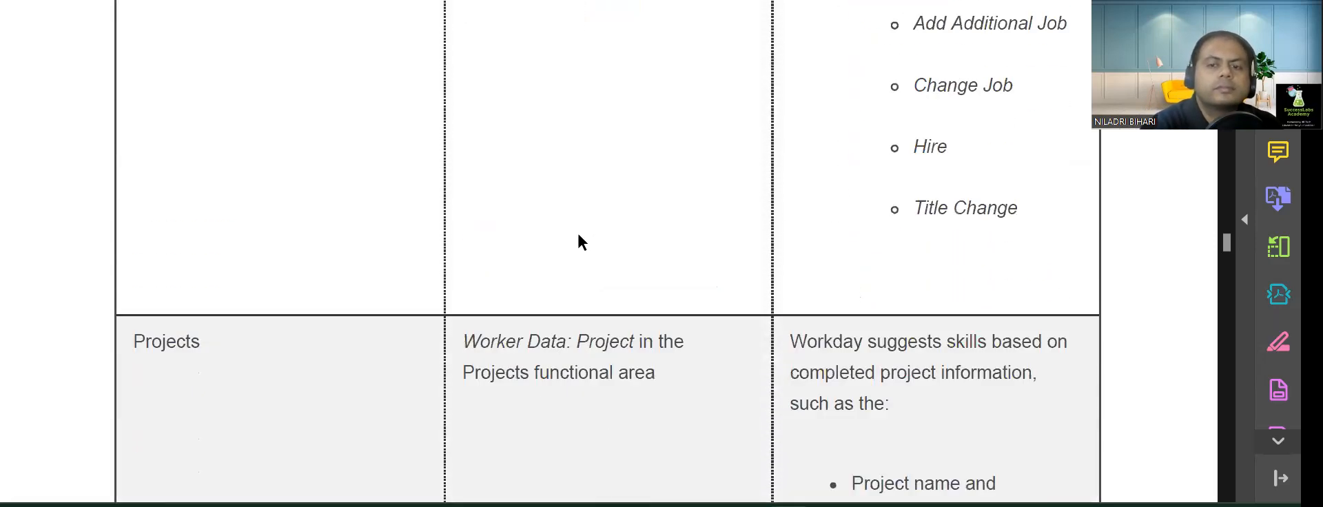
pyautogui.scroll(-13, 576, 231)
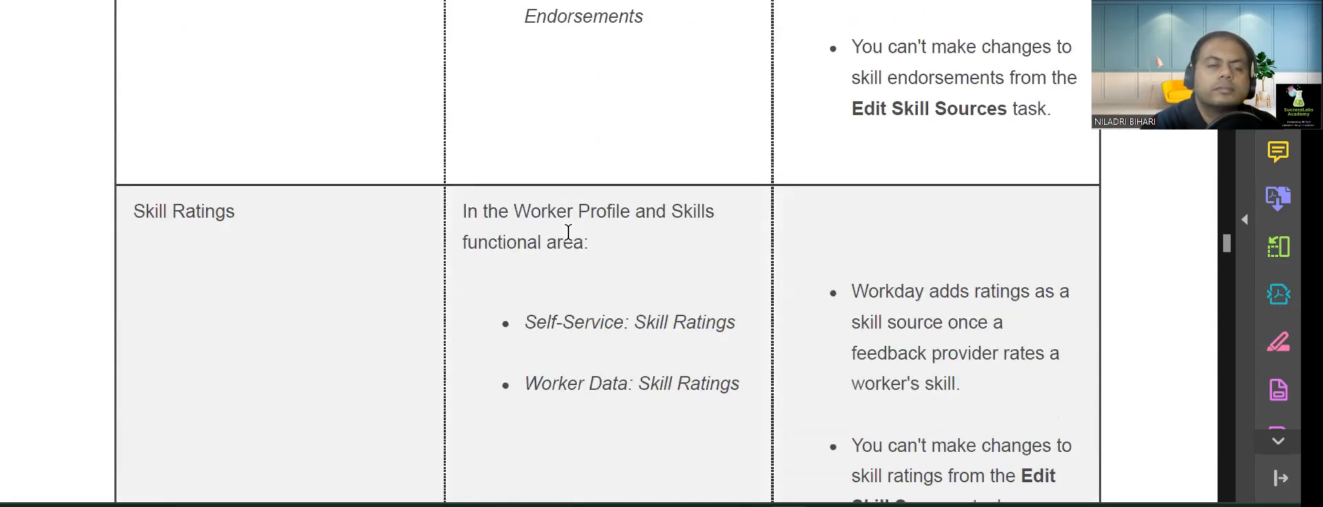
pyautogui.scroll(-3, 551, 239)
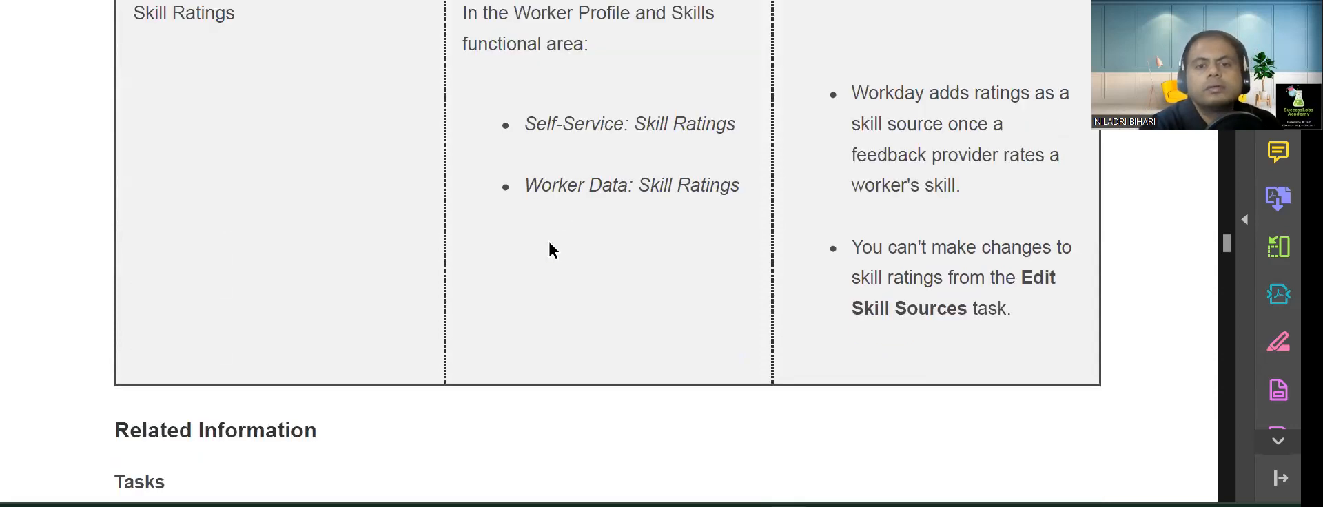
pyautogui.scroll(-3, 551, 239)
pyautogui.scroll(-2, 538, 267)
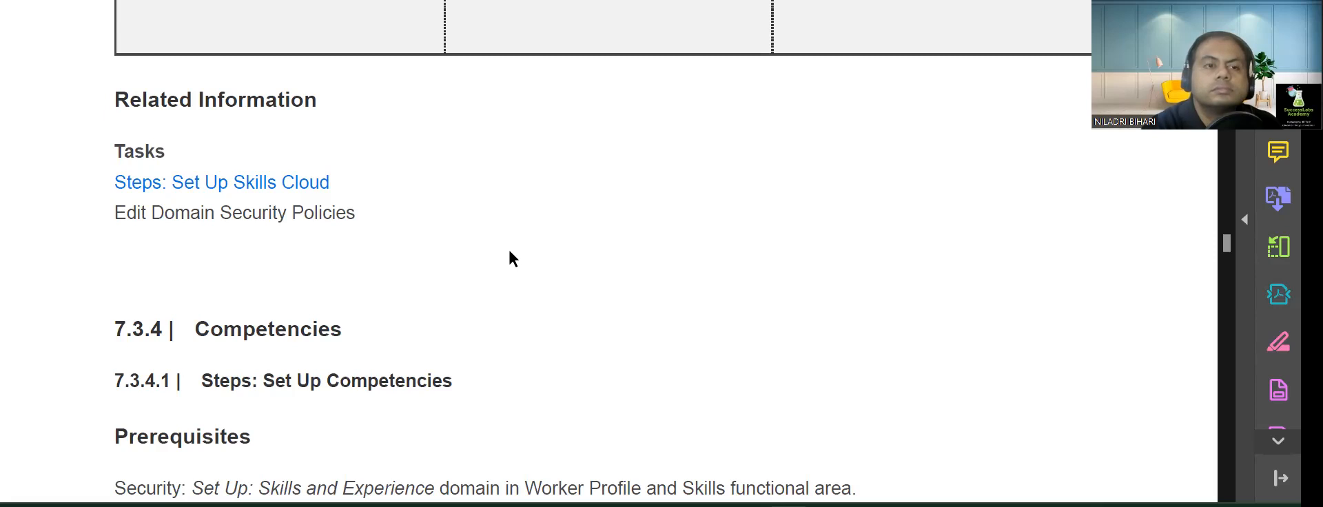
# Step: Highlight the section 7.3.4 heading "Competencies"
pyautogui.scroll(-6, 540, 250)
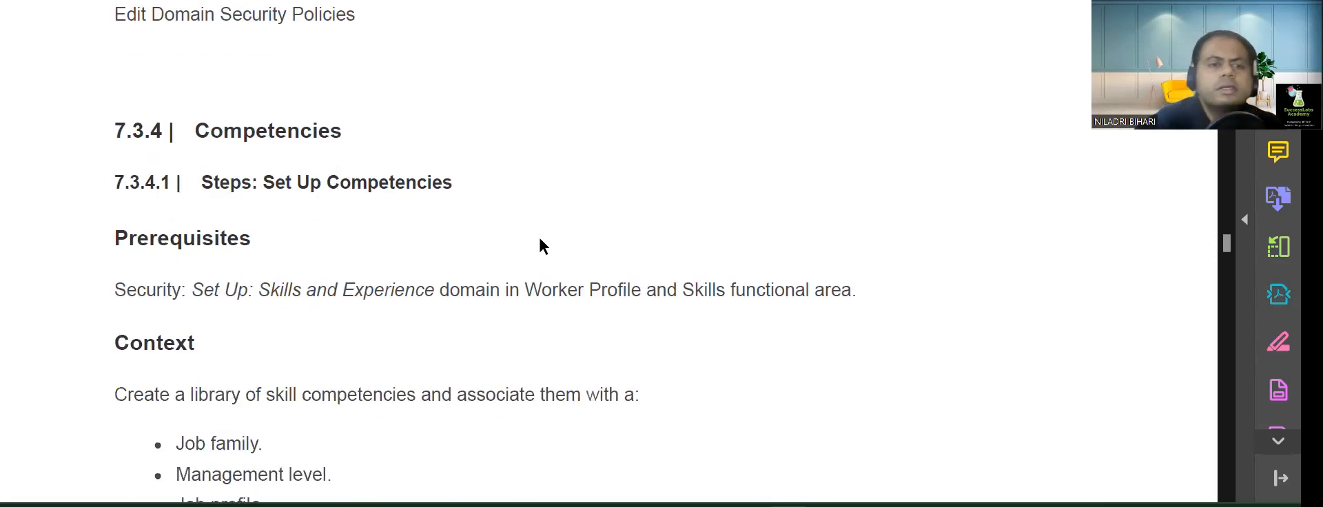
pyautogui.scroll(6, 522, 265)
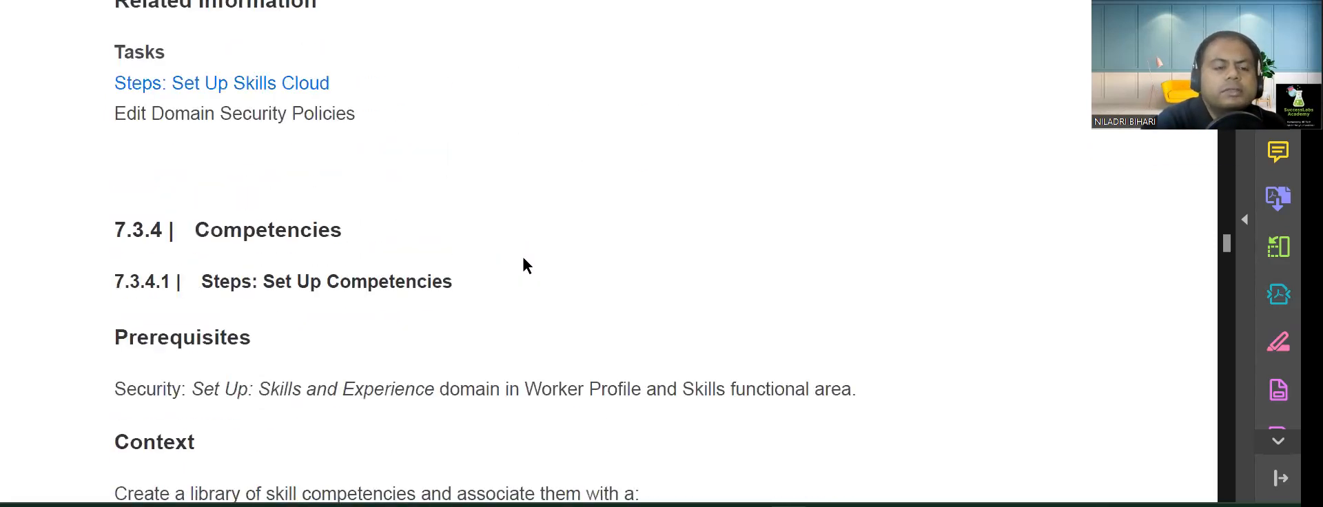
pyautogui.moveTo(195, 263); pyautogui.dragTo(356, 256)
pyautogui.click(381, 225)
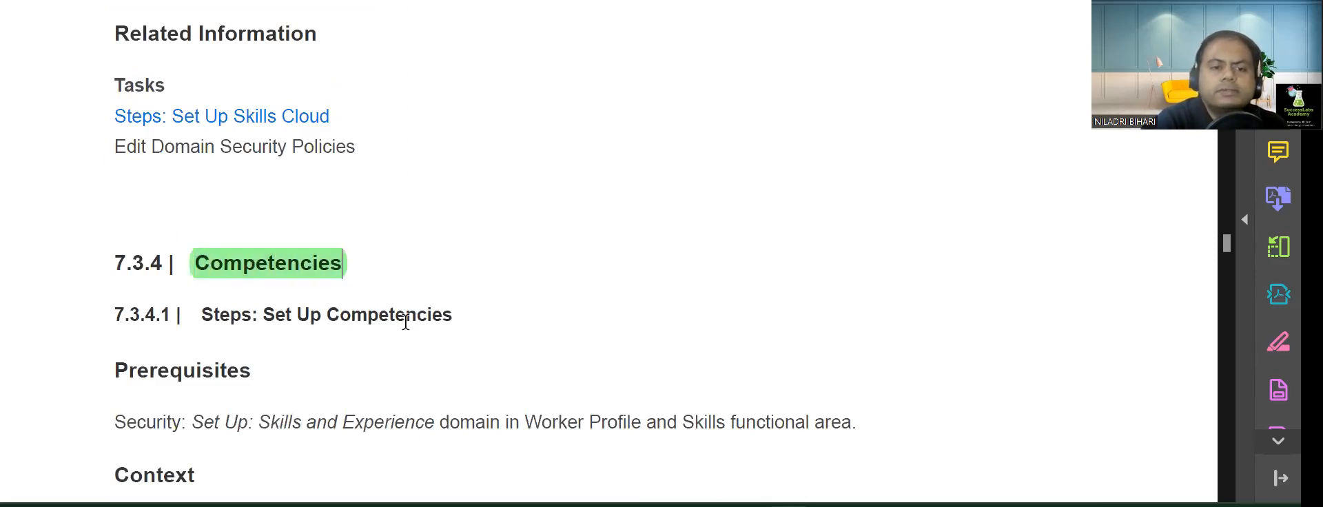
# Step: Review the competencies prerequisites and context, and highlight "Maintain Skills and Experience Setup task." in the first setup step
pyautogui.scroll(-1, 414, 309)
pyautogui.scroll(-3, 414, 310)
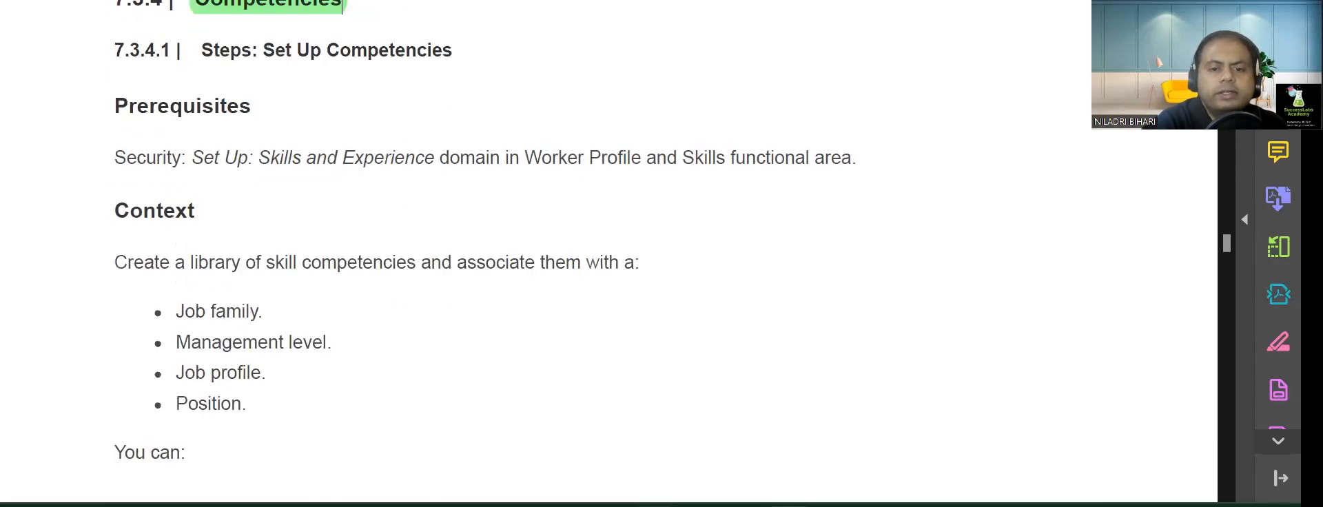
pyautogui.hotkey('alt', 'Tab')
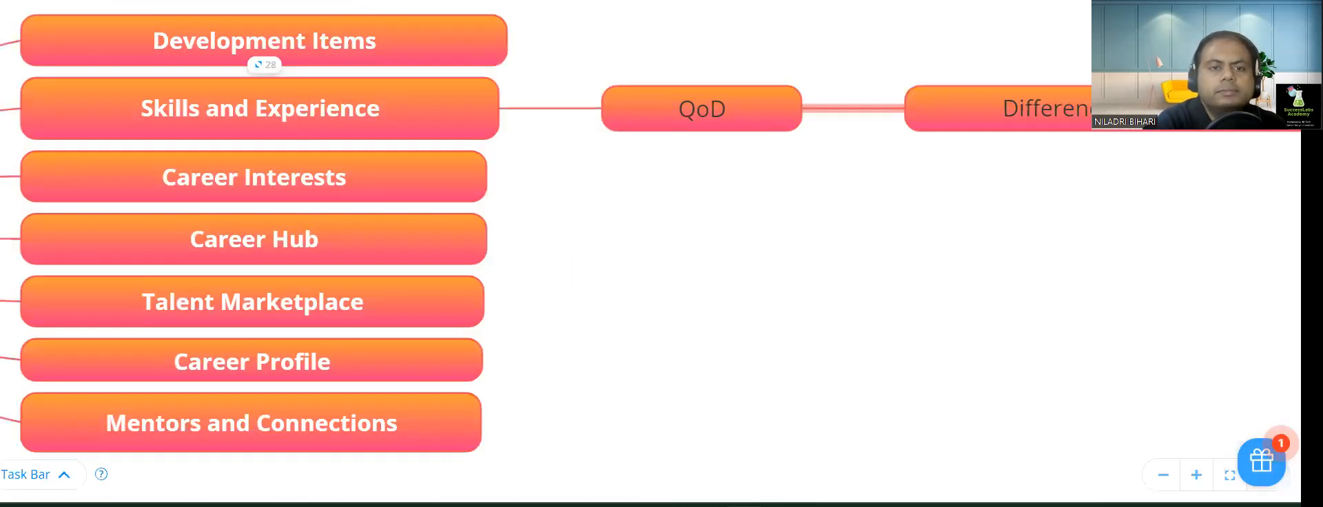
pyautogui.hotkey('alt', 'Tab')
pyautogui.scroll(-5, 417, 227)
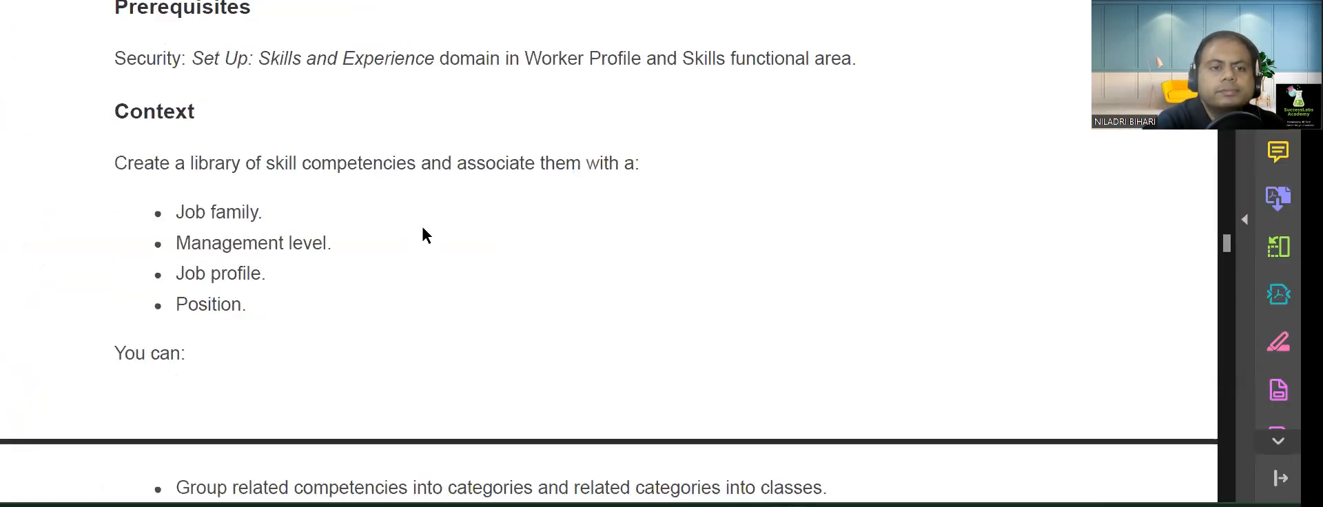
pyautogui.scroll(-5, 414, 227)
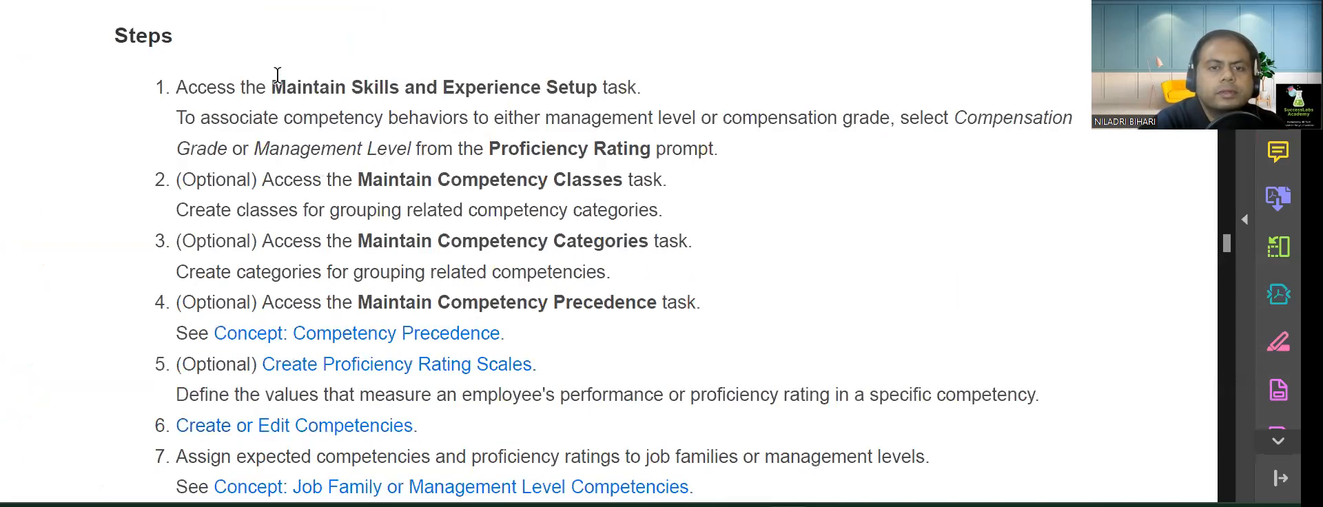
pyautogui.moveTo(276, 83); pyautogui.dragTo(645, 88)
pyautogui.click(665, 58)
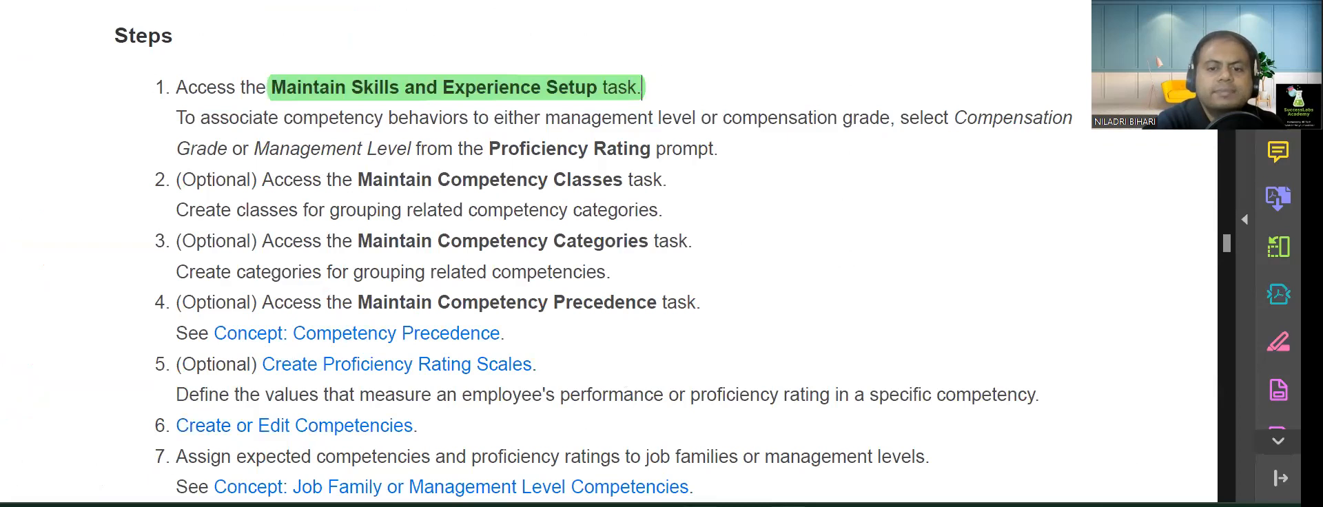
# Step: Switch to Workday in the browser and open the Maintain Skills and Experience Setup task
pyautogui.hotkey('alt', 'Tab')
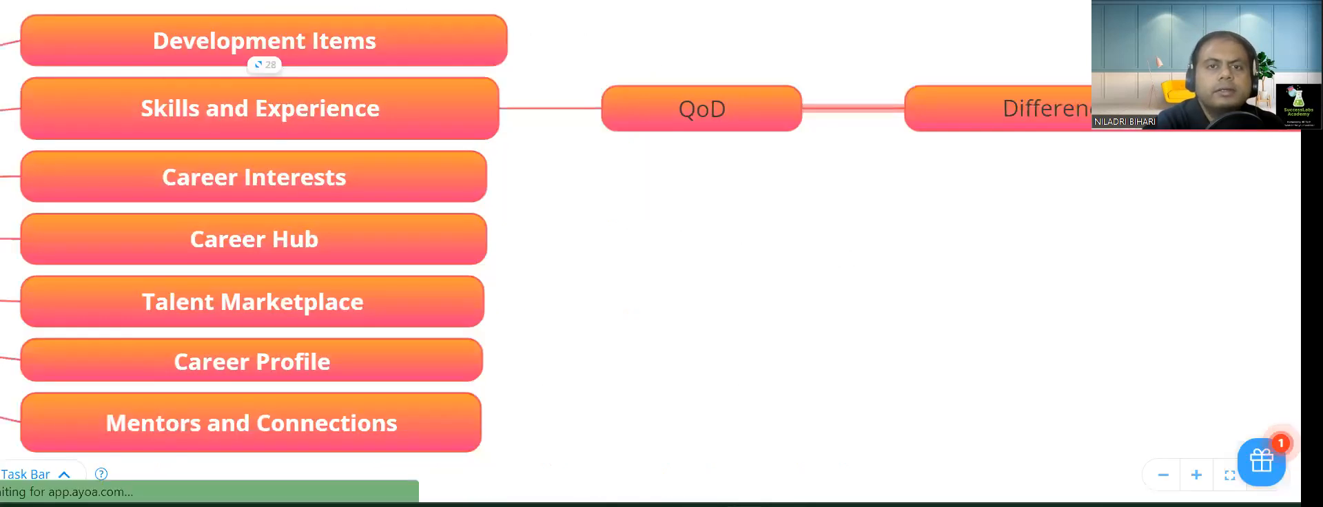
pyautogui.hotkey('ctrl', 'Tab')
pyautogui.scroll(2, 911, 105)
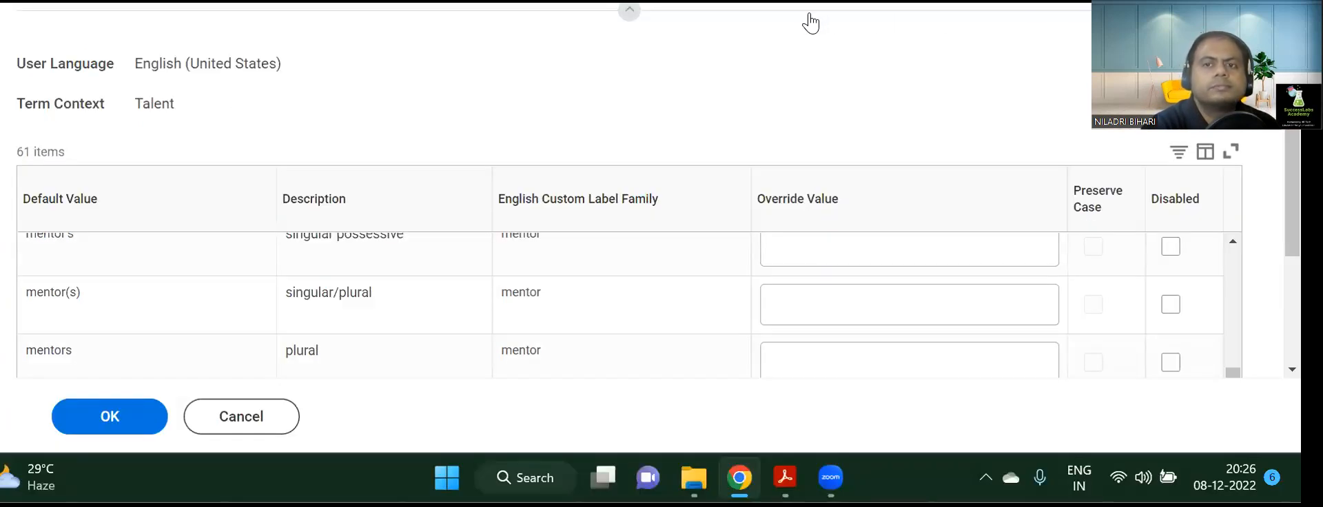
pyautogui.hotkey('alt', 'Left')
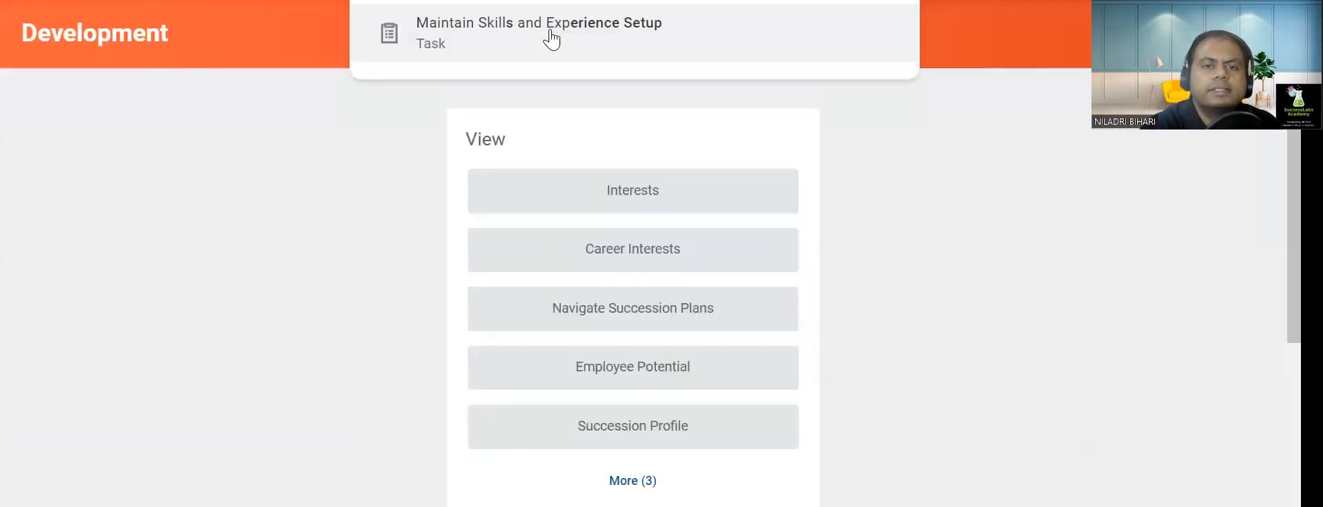
pyautogui.click(550, 29)
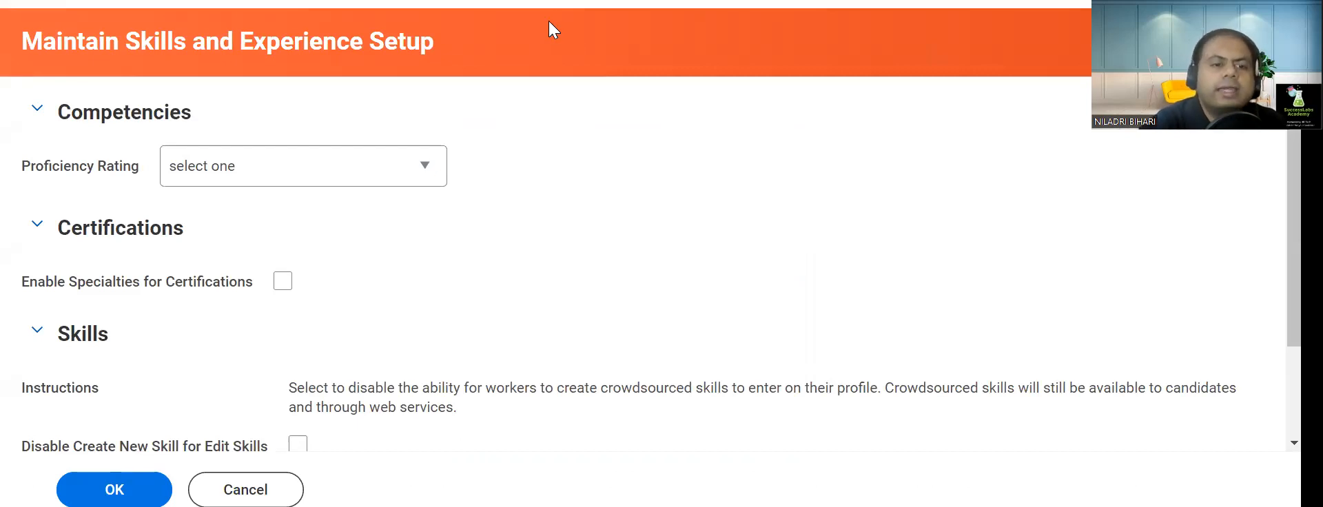
# Step: Set the competencies Proficiency Rating to Management Level, enable specialties for certifications, leave Disable Create New Skill for Edit Skills unchecked, and submit the setup
pyautogui.click(426, 165)
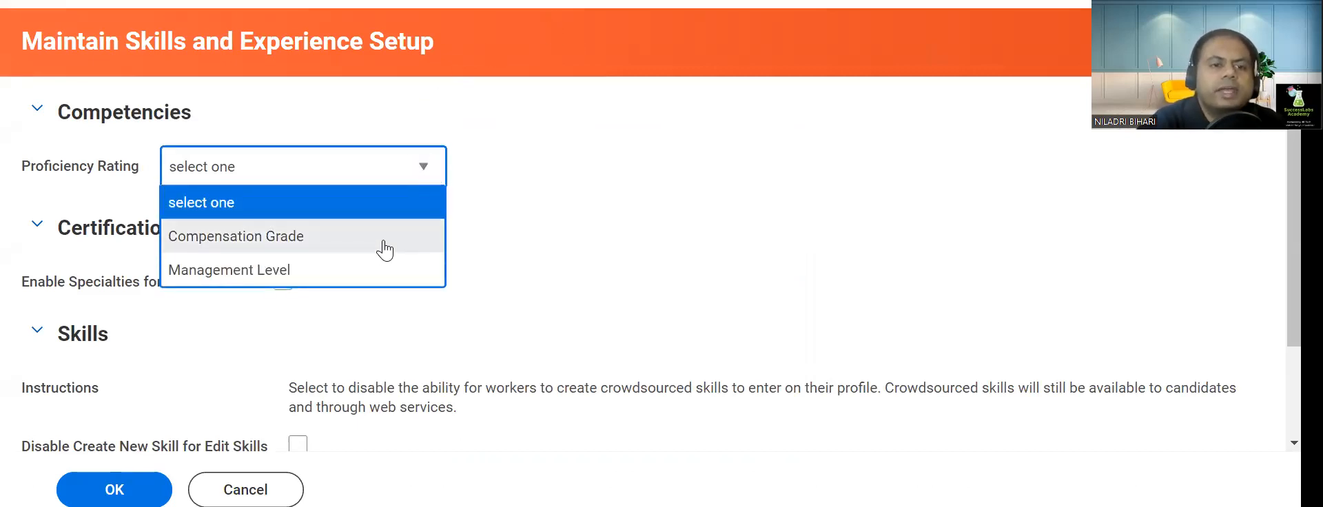
pyautogui.click(377, 270)
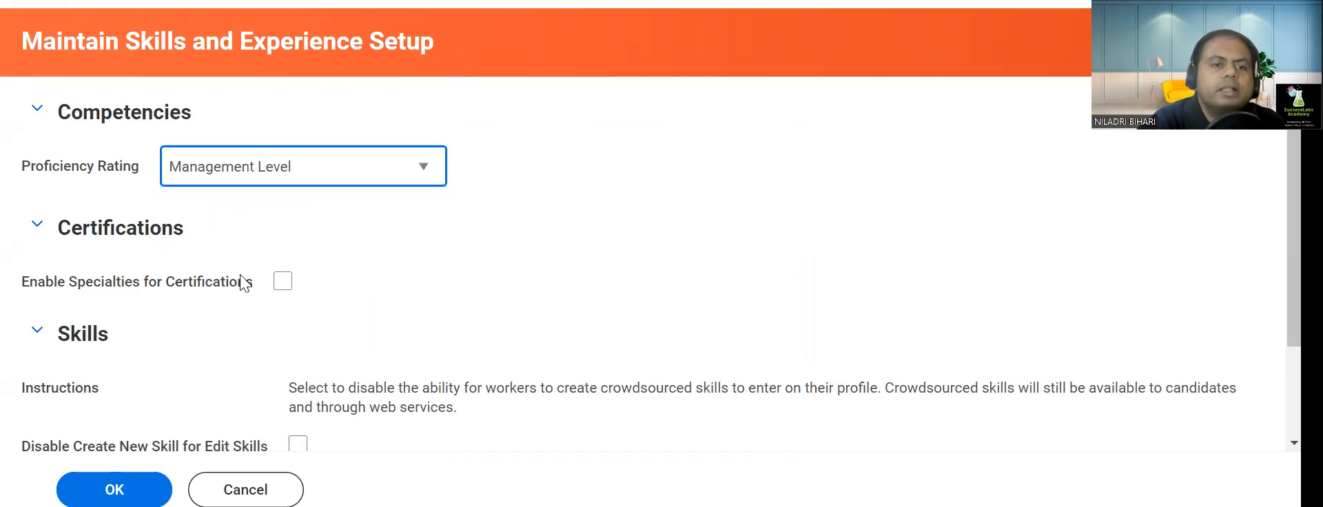
pyautogui.click(282, 281)
pyautogui.scroll(-2, 461, 241)
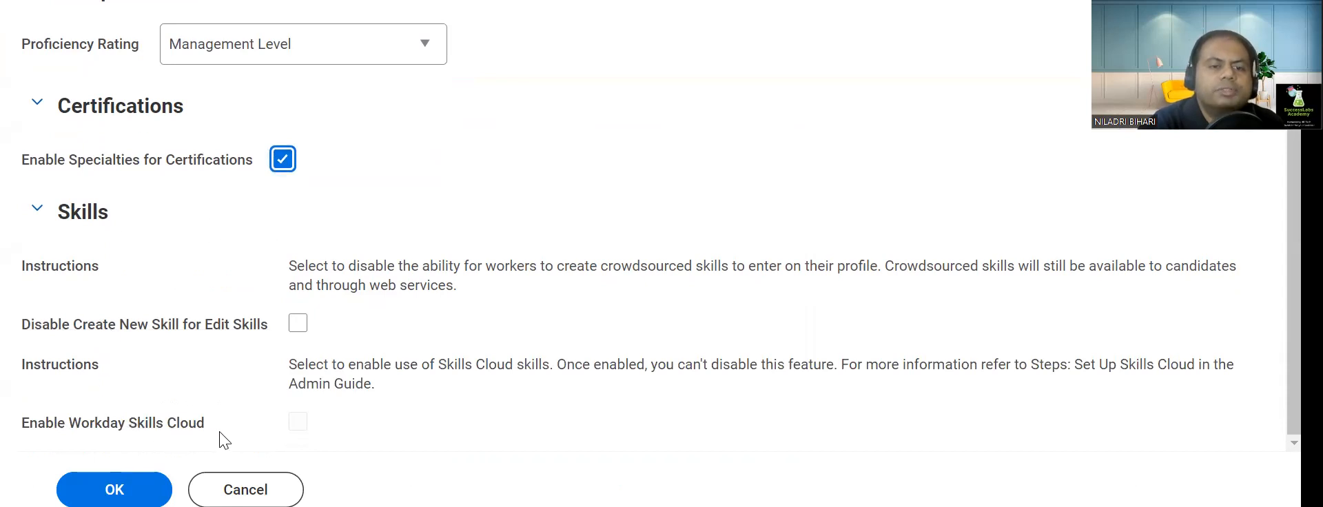
pyautogui.click(298, 323)
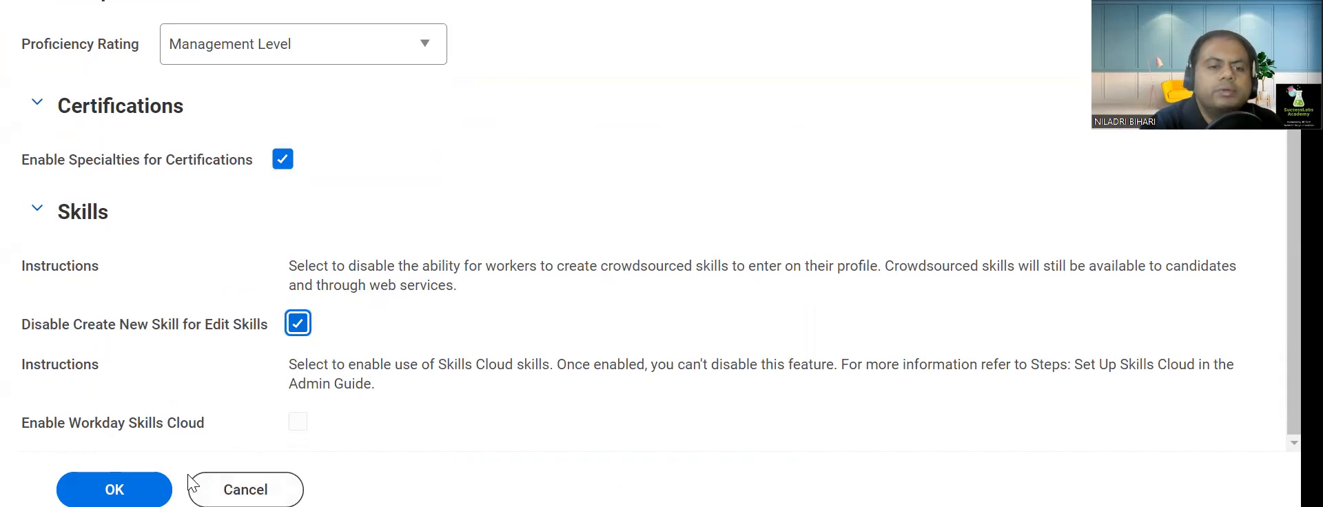
pyautogui.click(298, 323)
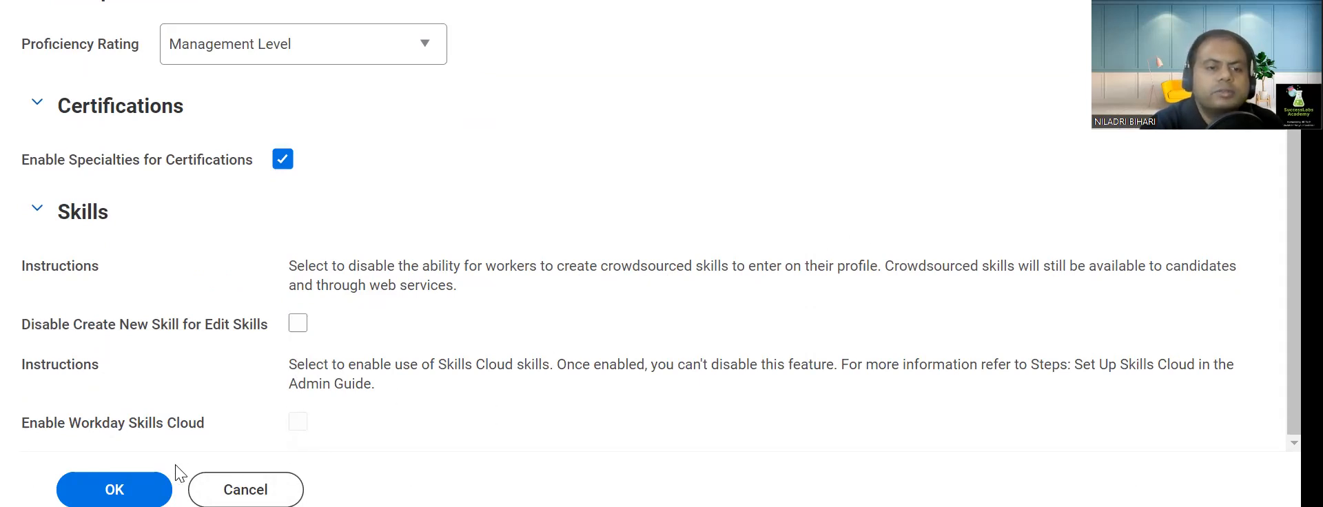
pyautogui.click(141, 484)
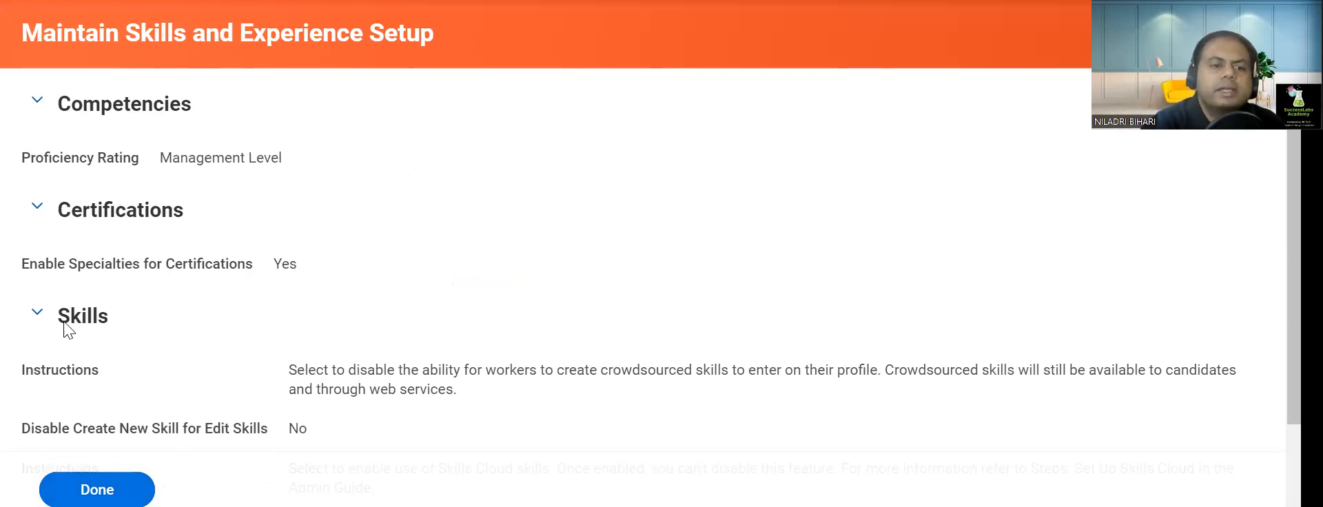
# Step: Select the Skills instructions about disabling crowdsourced skill creation, and return to the competency setup steps in the Acrobat PDF
pyautogui.click(42, 318)
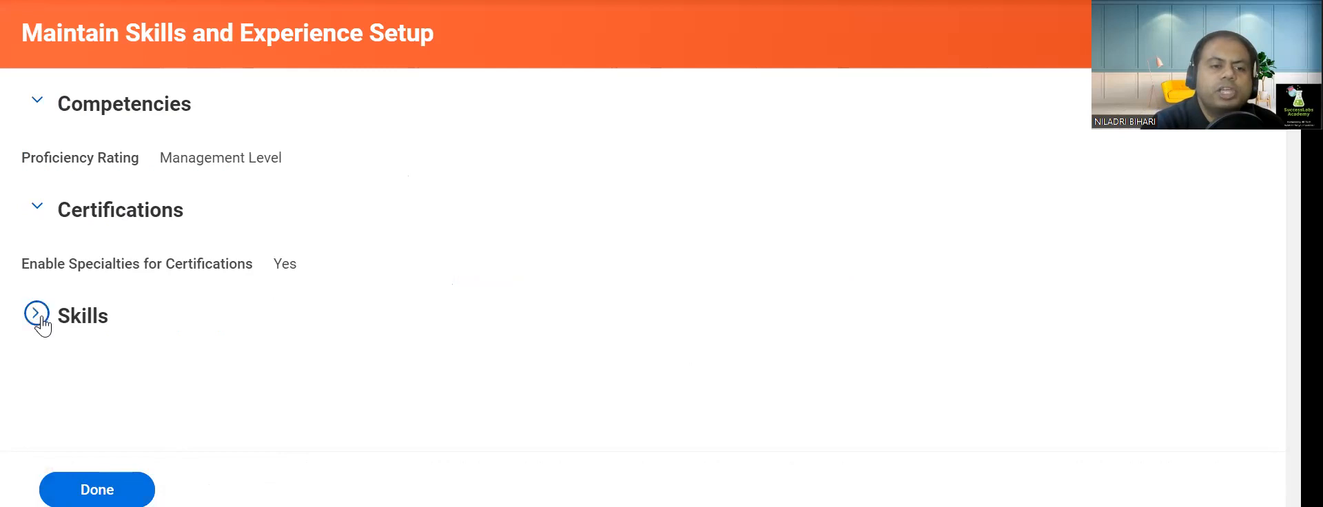
pyautogui.click(37, 314)
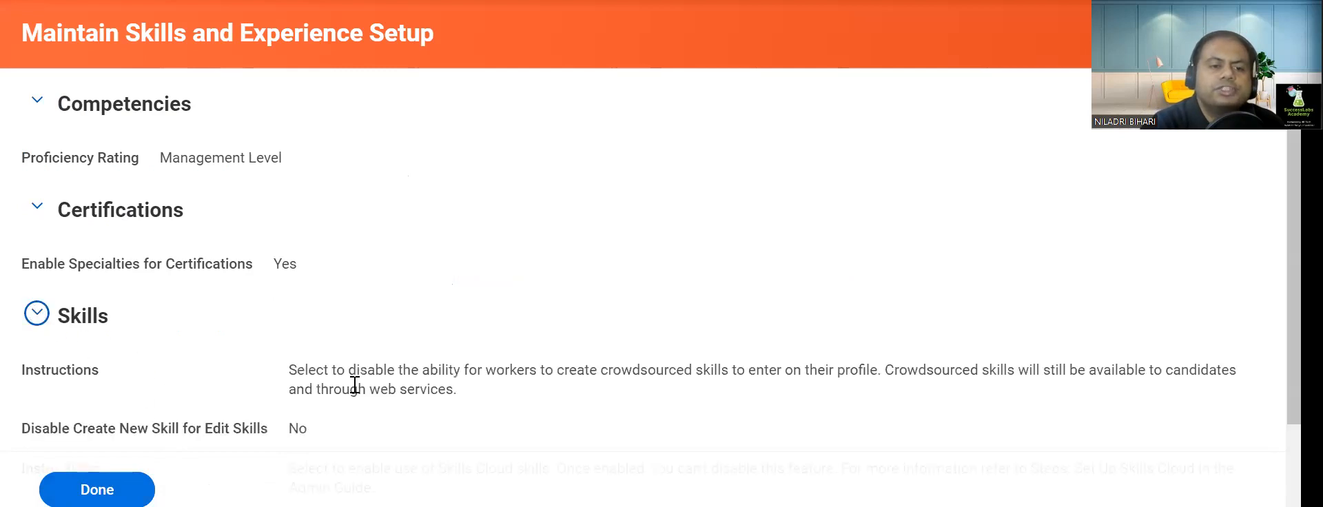
pyautogui.moveTo(288, 372); pyautogui.dragTo(464, 414)
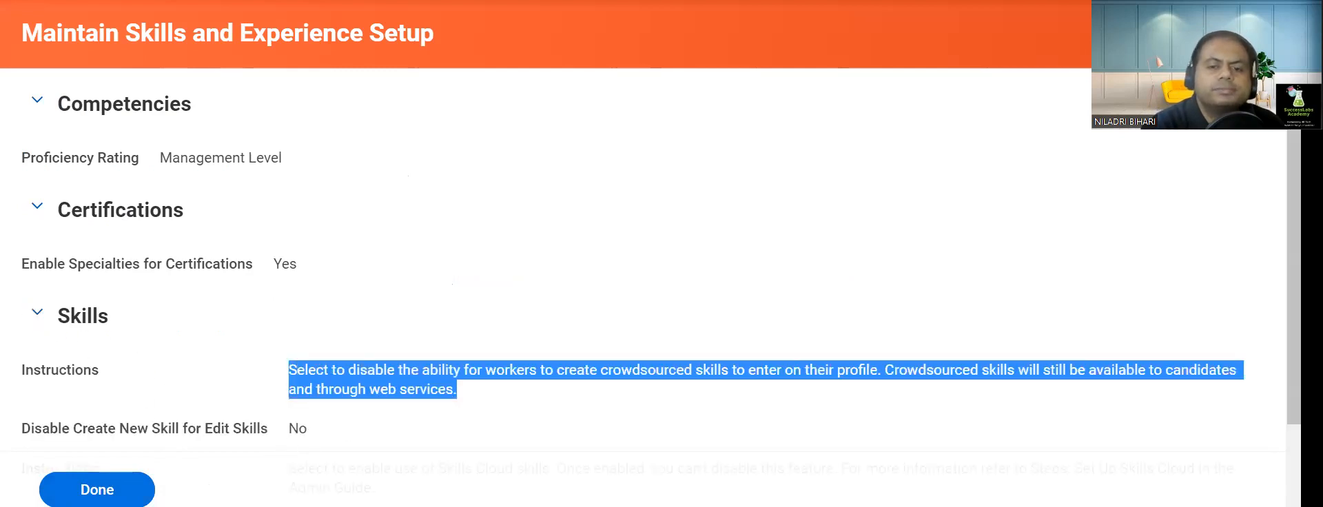
pyautogui.click(788, 506)
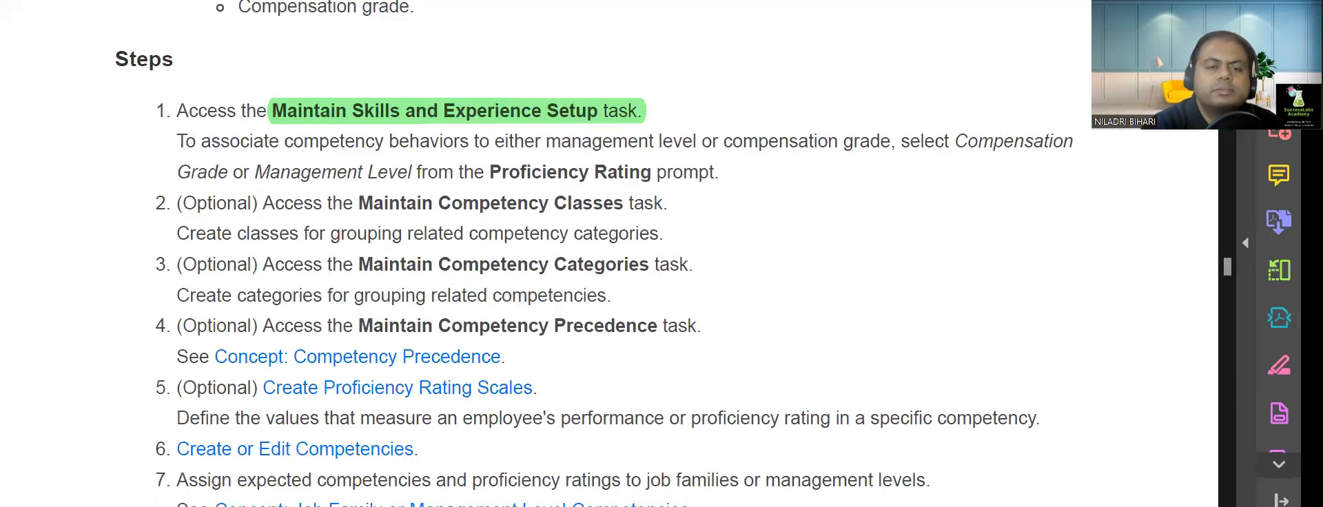
pyautogui.moveTo(697, 506)
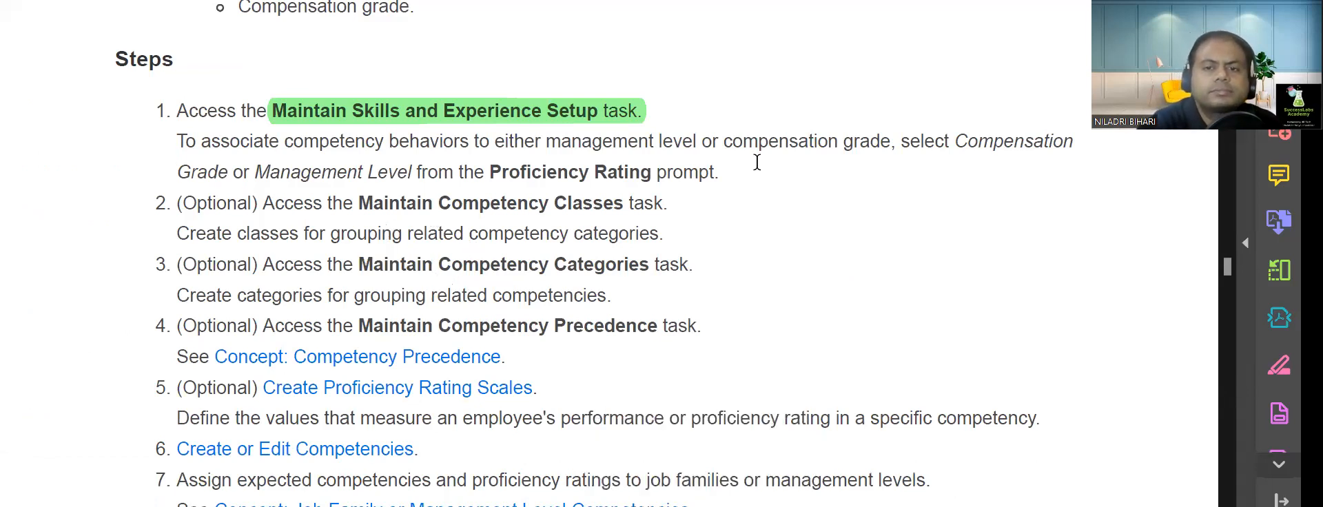
# Step: Highlight "Maintain Competency Classes task" in the second competency setup step of the PDF
pyautogui.scroll(1, 813, 290)
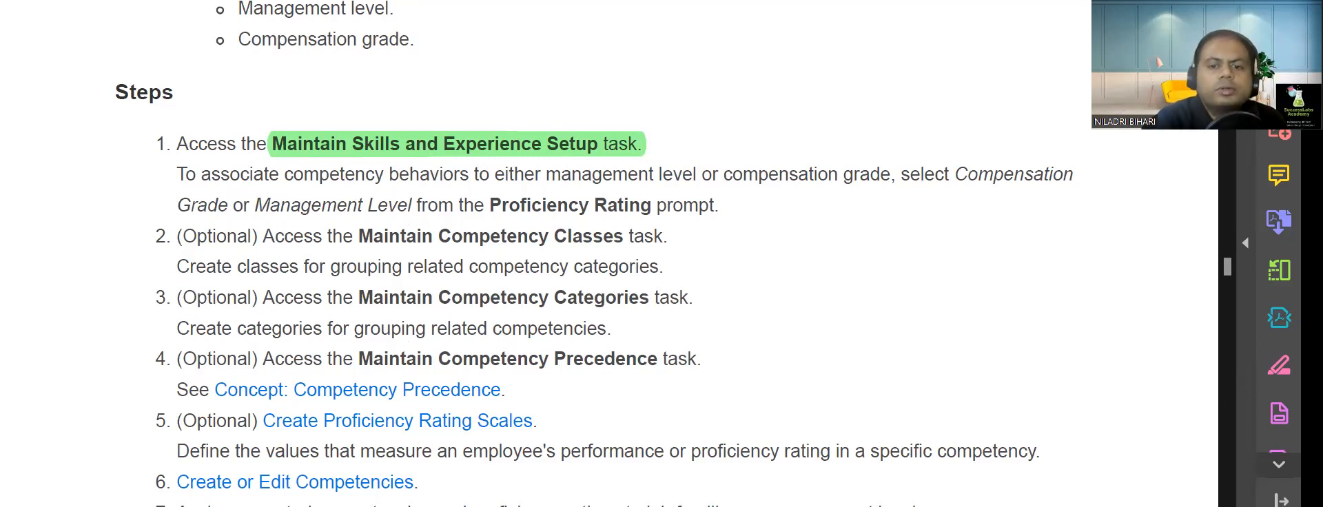
pyautogui.click(720, 505)
pyautogui.click(720, 505)
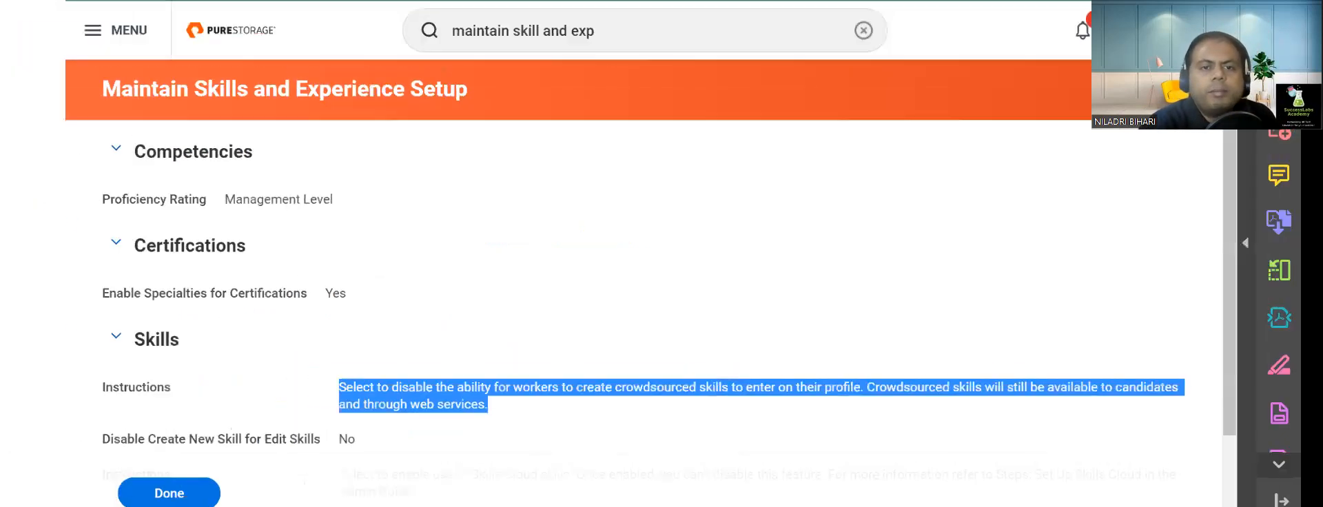
pyautogui.moveTo(357, 237); pyautogui.dragTo(640, 234)
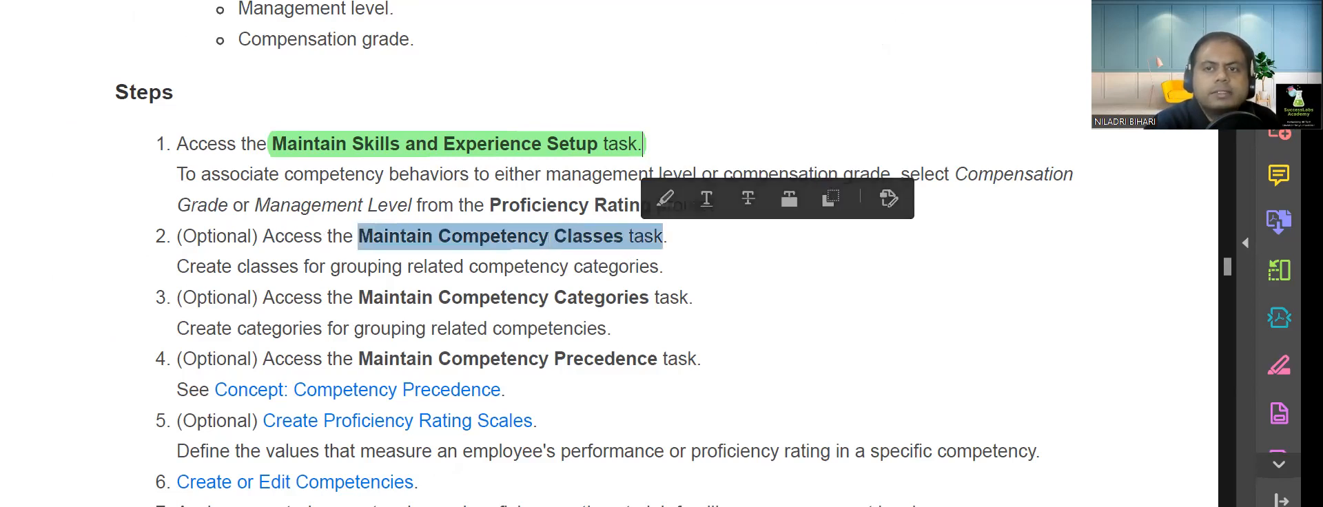
pyautogui.click(667, 198)
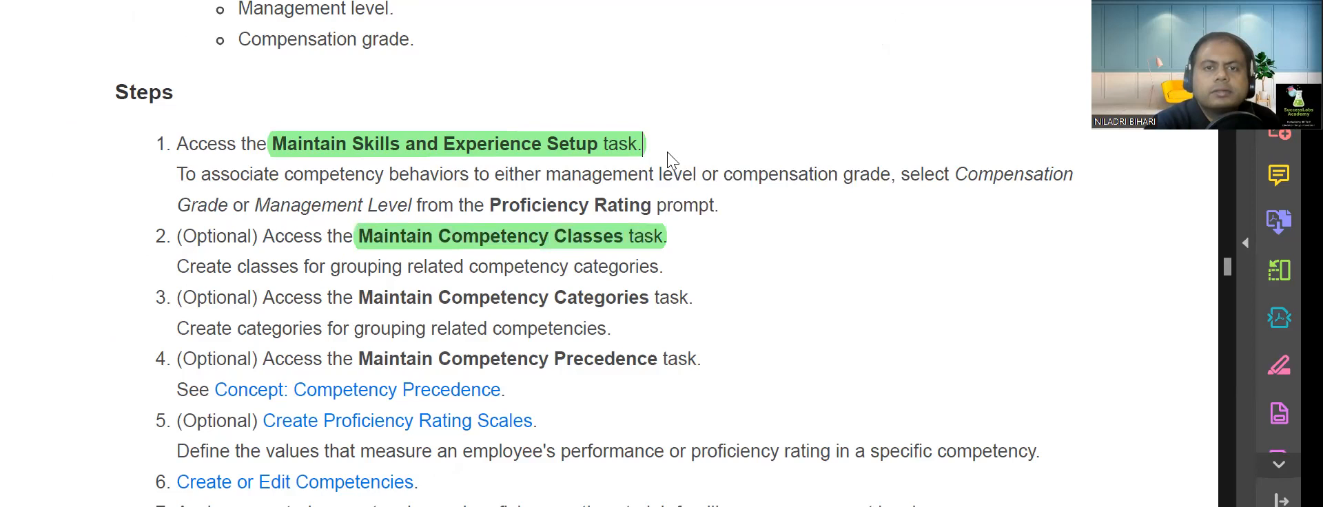
# Step: Switch to Workday in the browser, search for the competency maintenance tasks, and open Maintain Competency Classes
pyautogui.hotkey('alt', 'Tab')
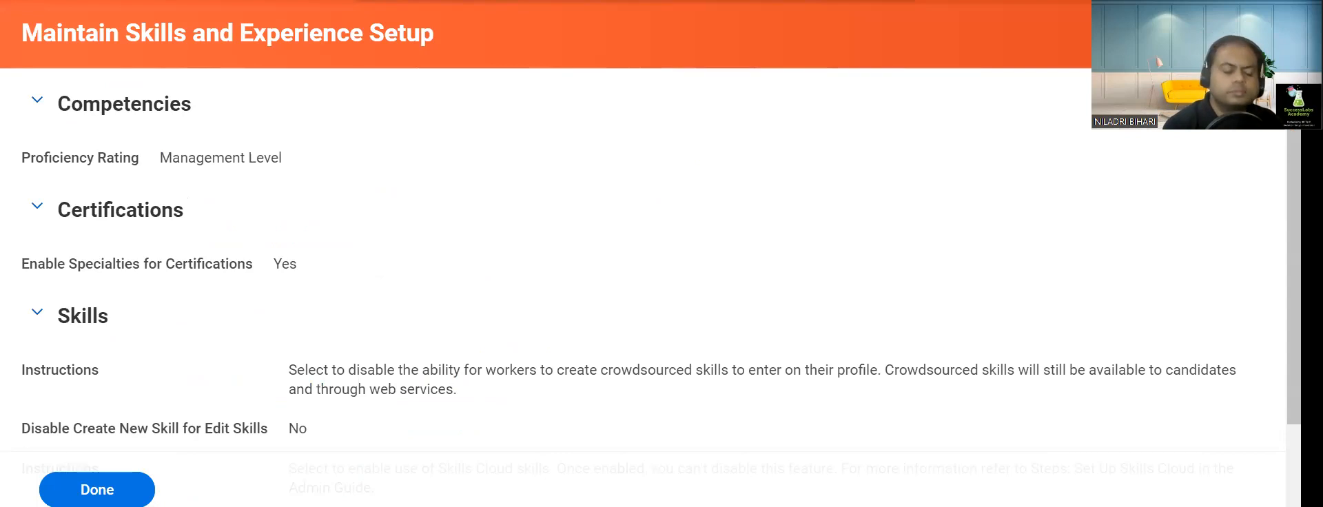
pyautogui.write('c')
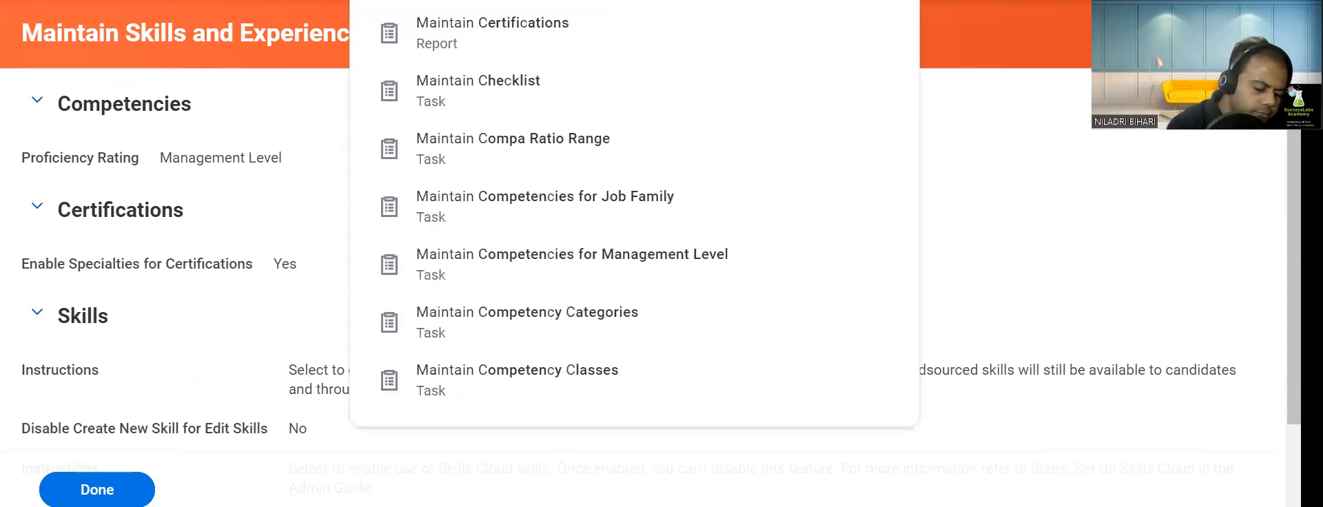
pyautogui.write('ompete')
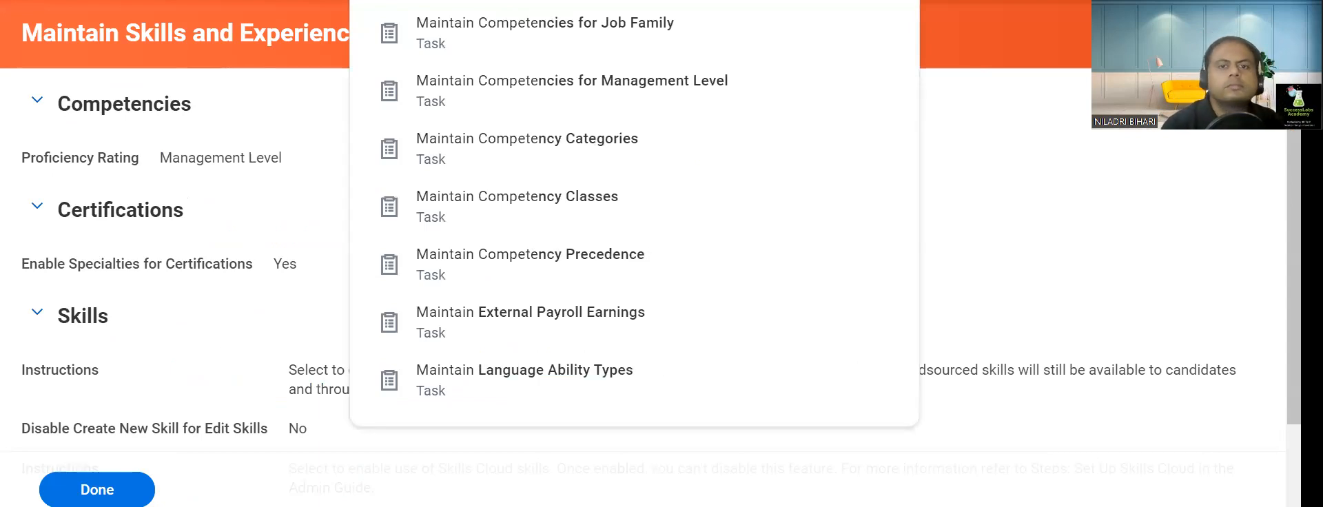
pyautogui.write('ncy')
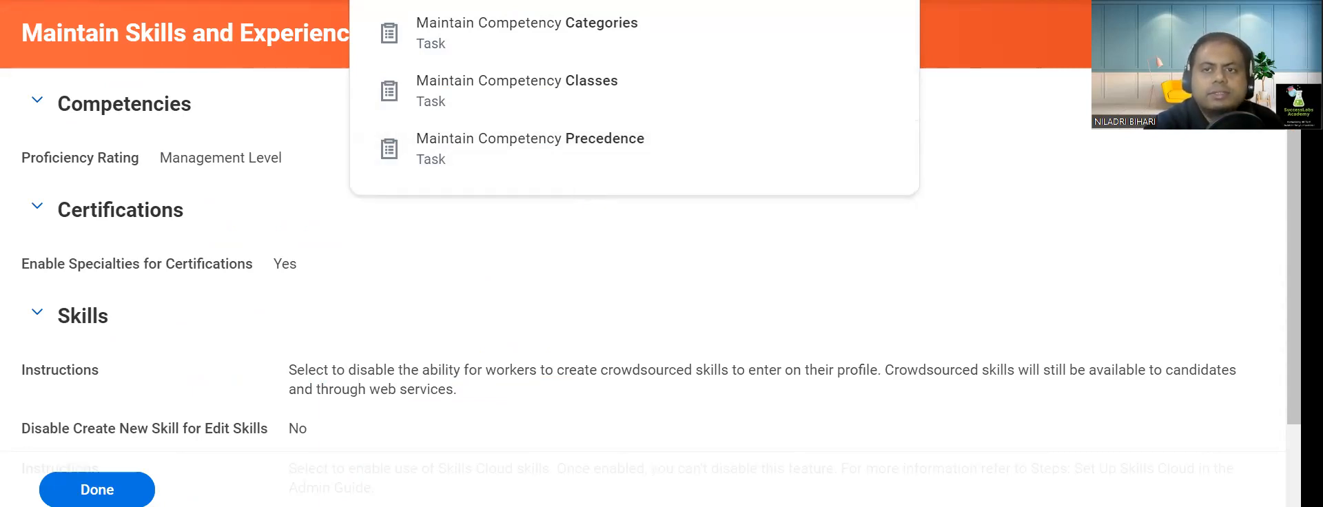
pyautogui.hotkey('alt', 'Tab')
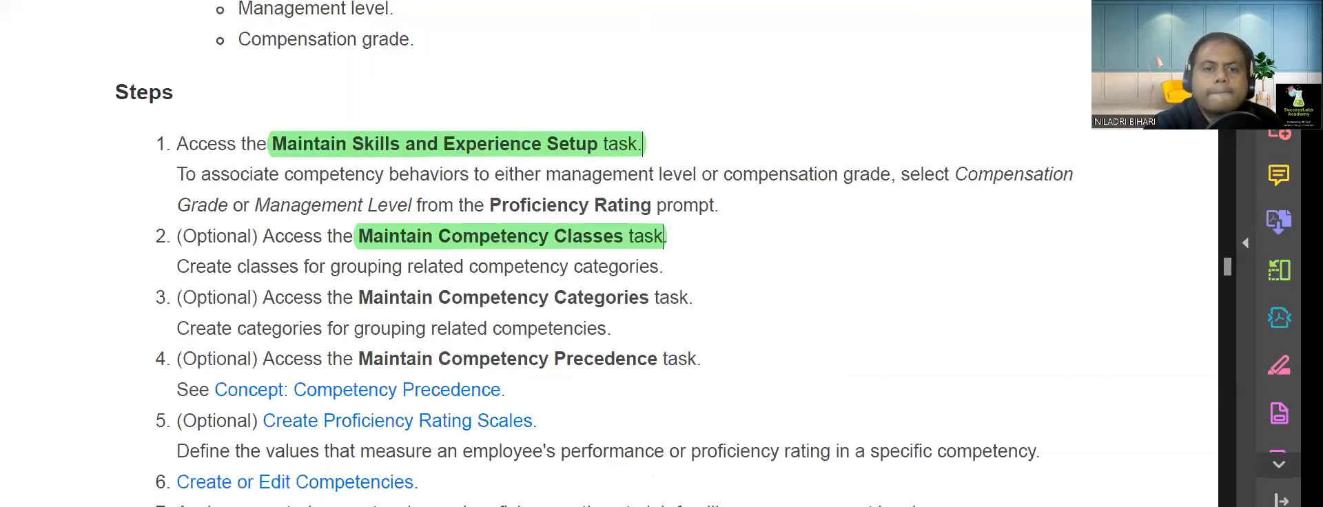
pyautogui.hotkey('alt', 'Tab')
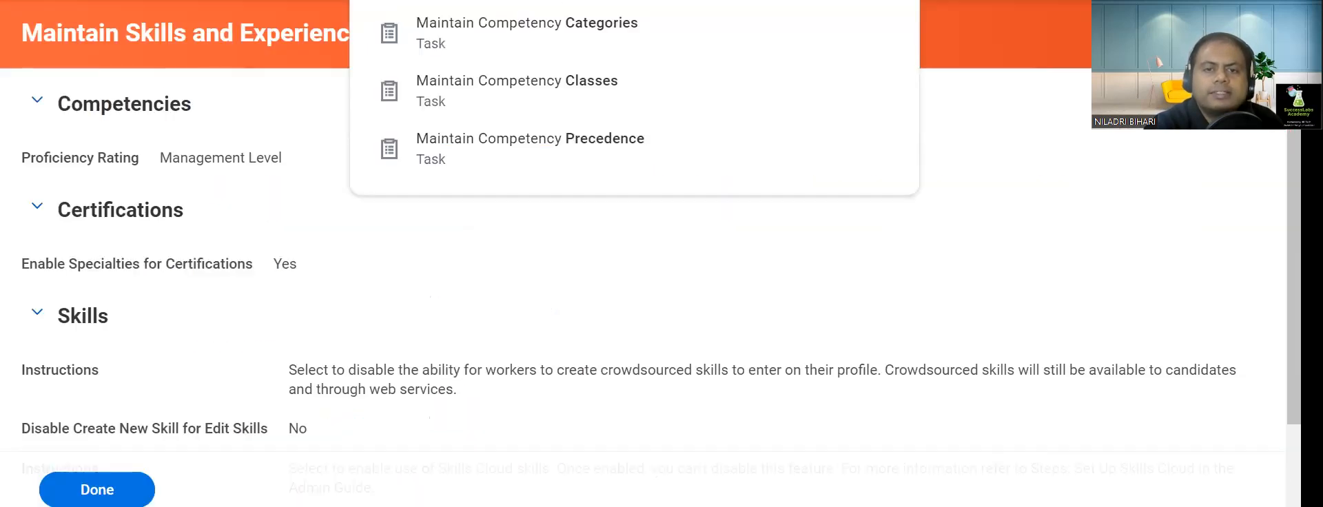
pyautogui.click(581, 96)
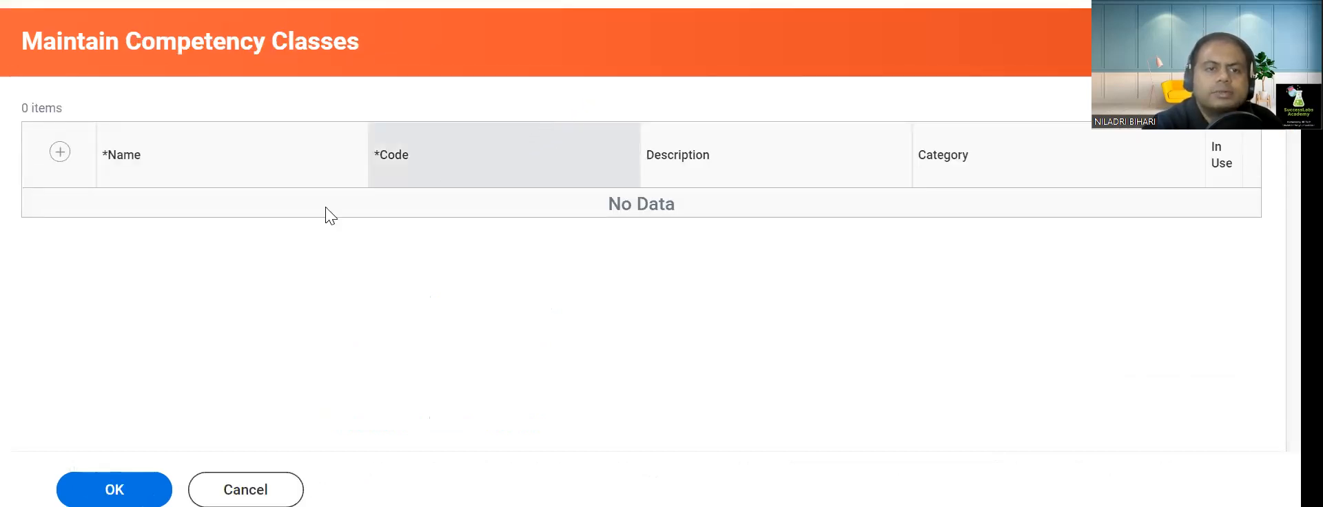
# Step: Add a competency class row and name it Leadership Competency
pyautogui.click(60, 153)
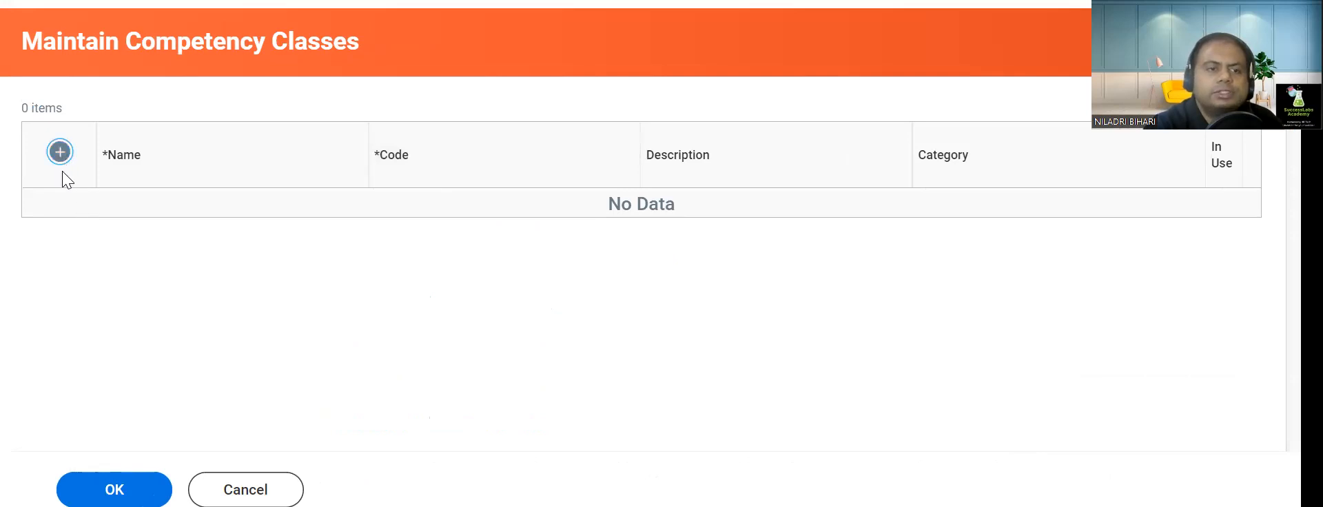
pyautogui.click(176, 202)
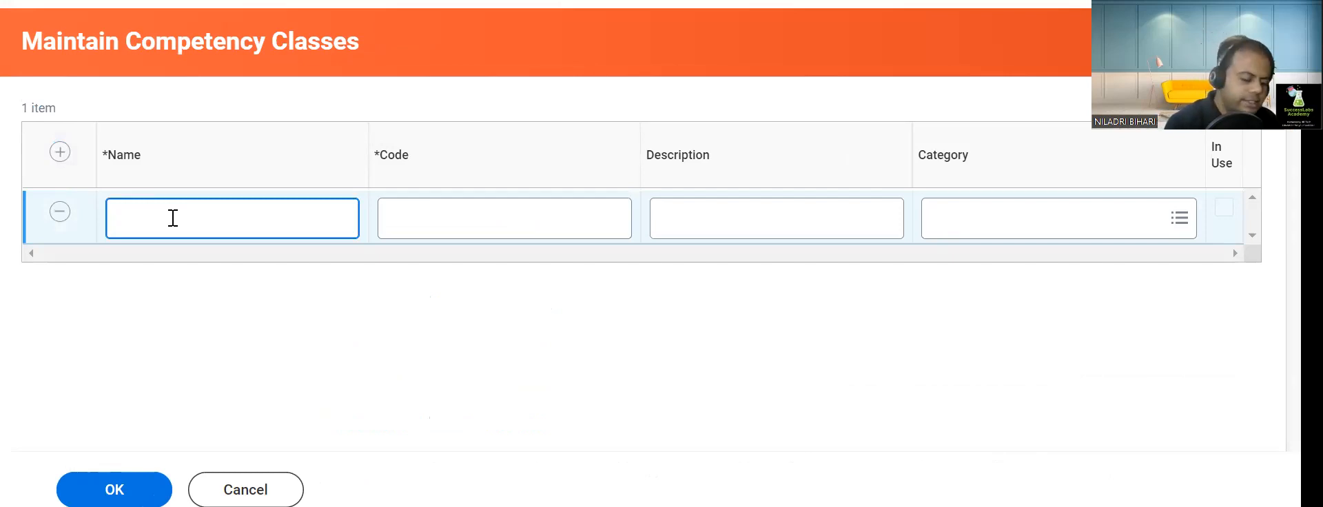
pyautogui.write('Leadership')
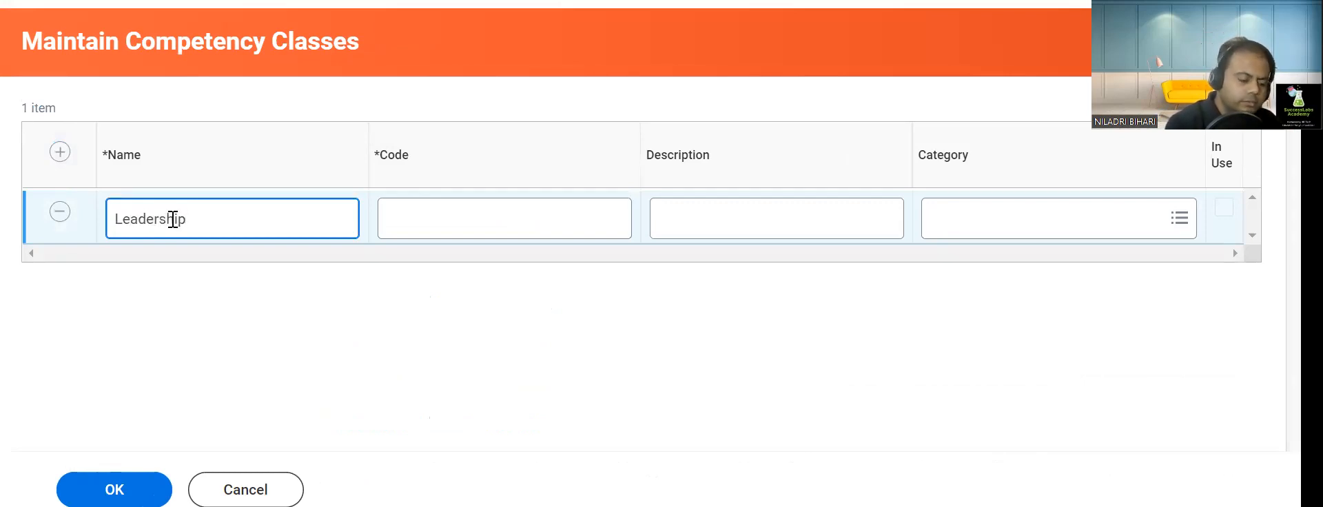
pyautogui.write(' C')
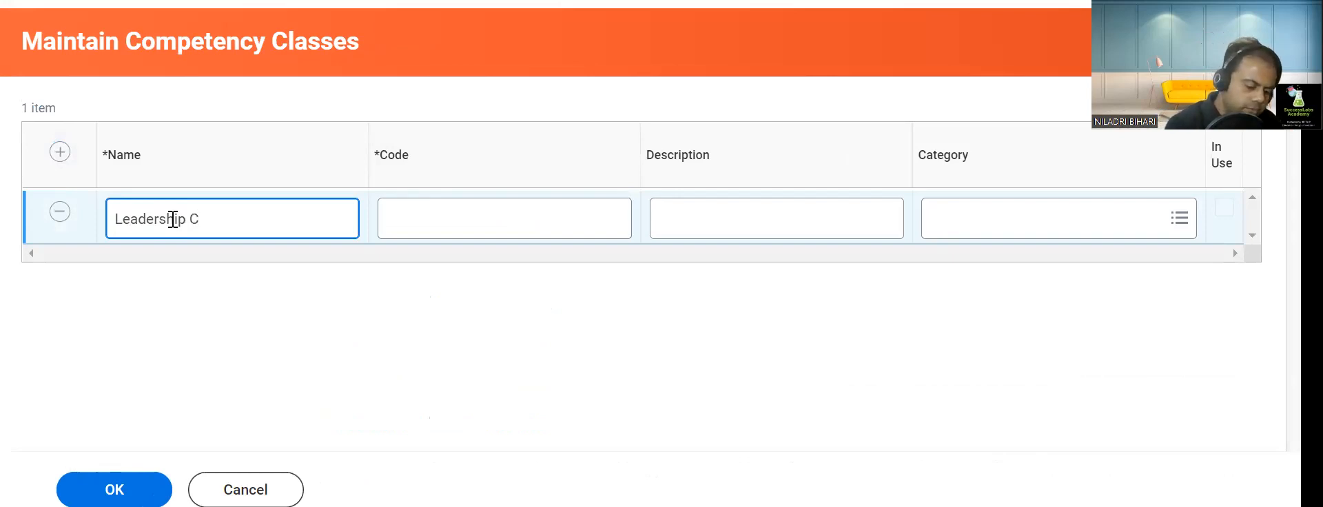
pyautogui.write('ompete')
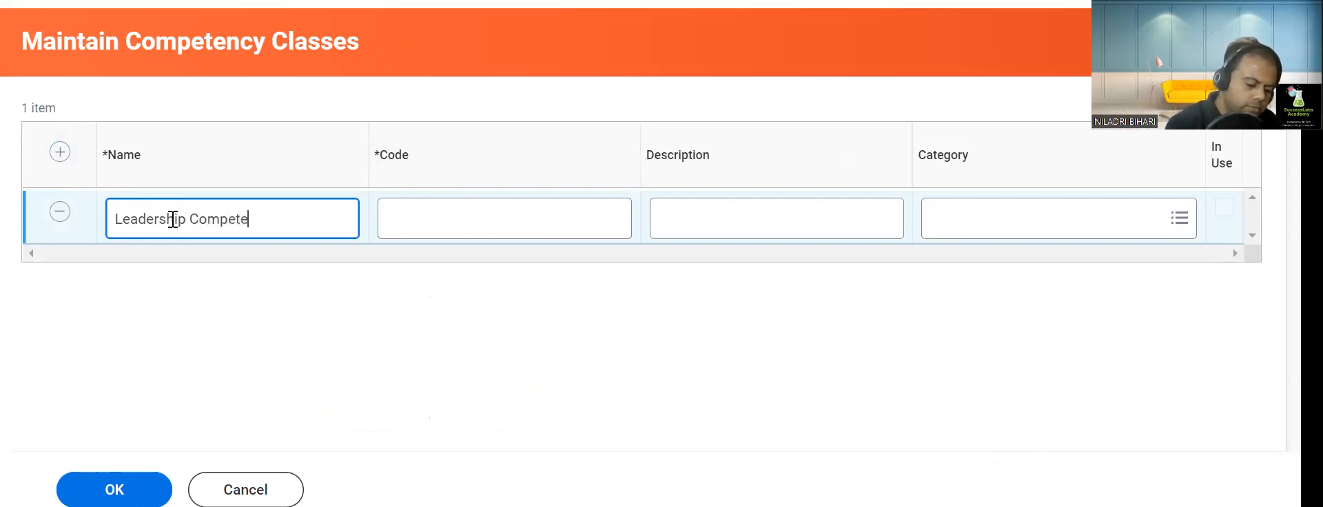
pyautogui.write('ncy')
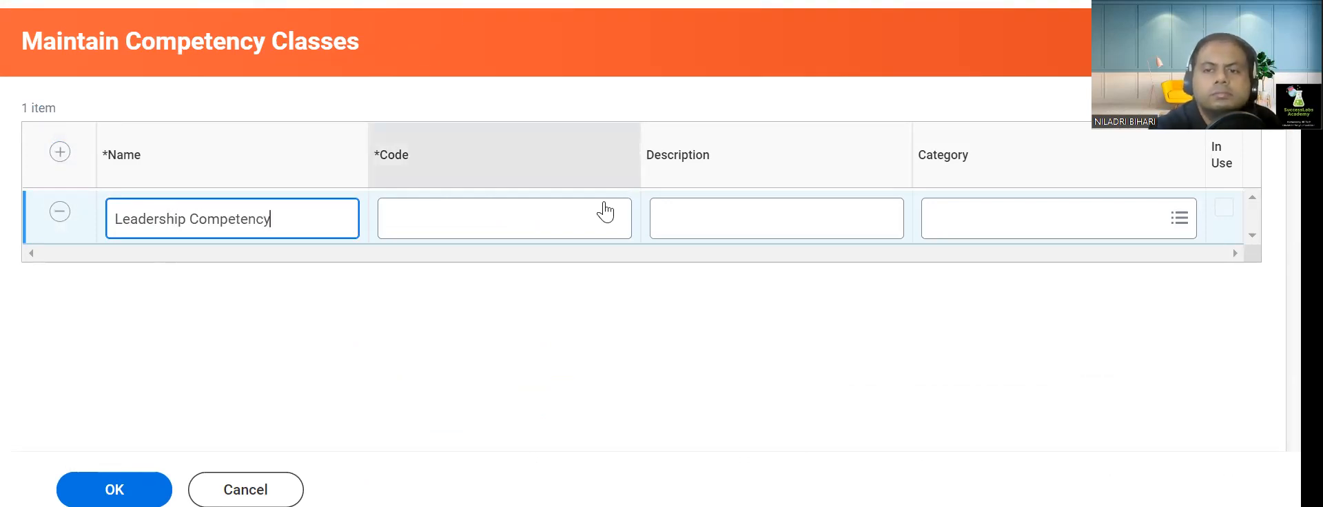
# Step: Set the Leadership Competency class's code to LC01 and its description to Leadership
pyautogui.click(1015, 236)
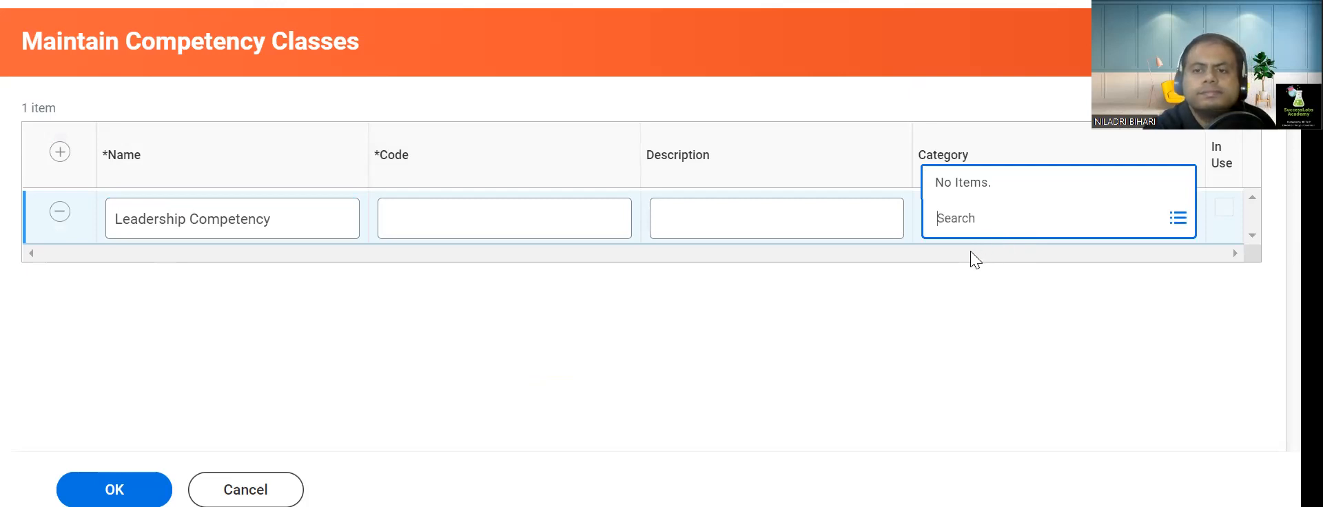
pyautogui.click(590, 301)
pyautogui.click(534, 220)
pyautogui.write('LC01')
pyautogui.click(680, 214)
pyautogui.write('Leadership')
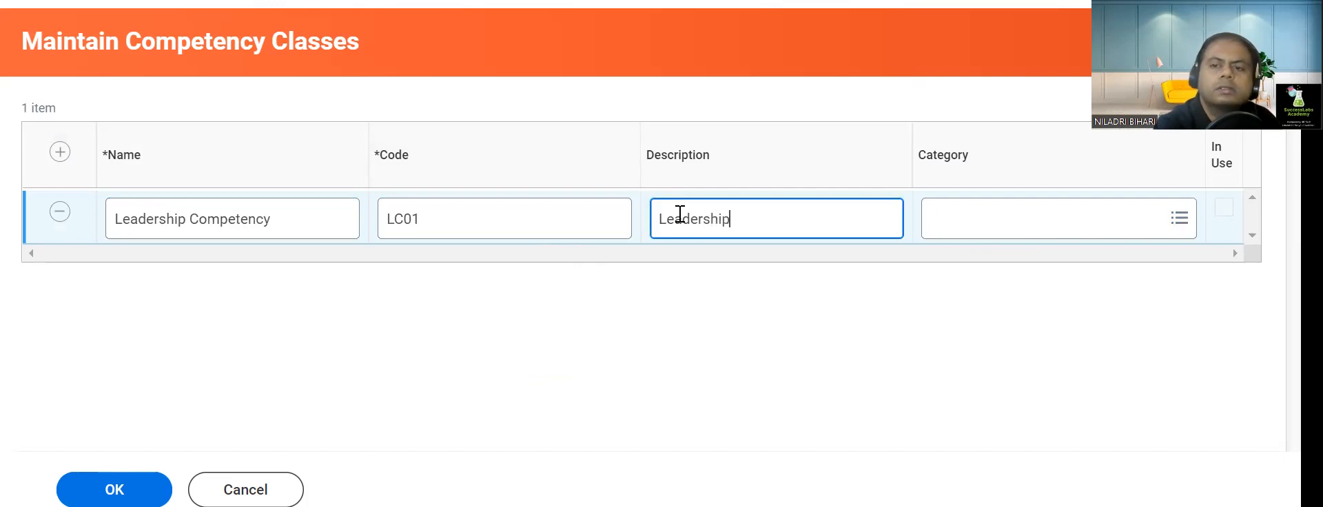
# Step: Try to find a category for the Leadership Competency class by searching for "competency", and clear the search
pyautogui.click(1096, 227)
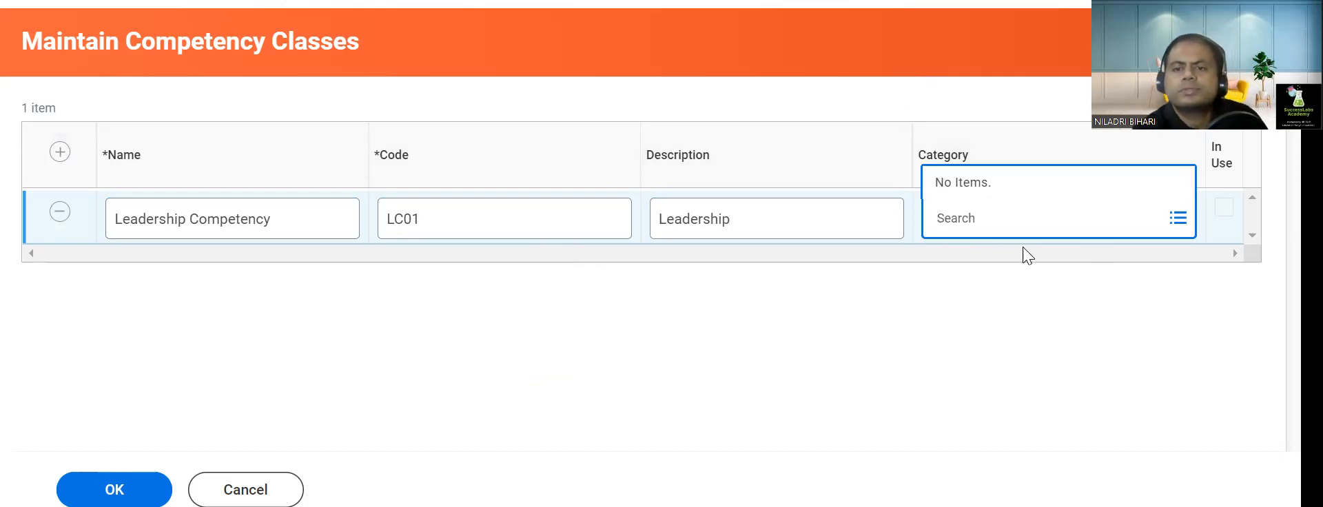
pyautogui.click(1178, 221)
pyautogui.click(1179, 221)
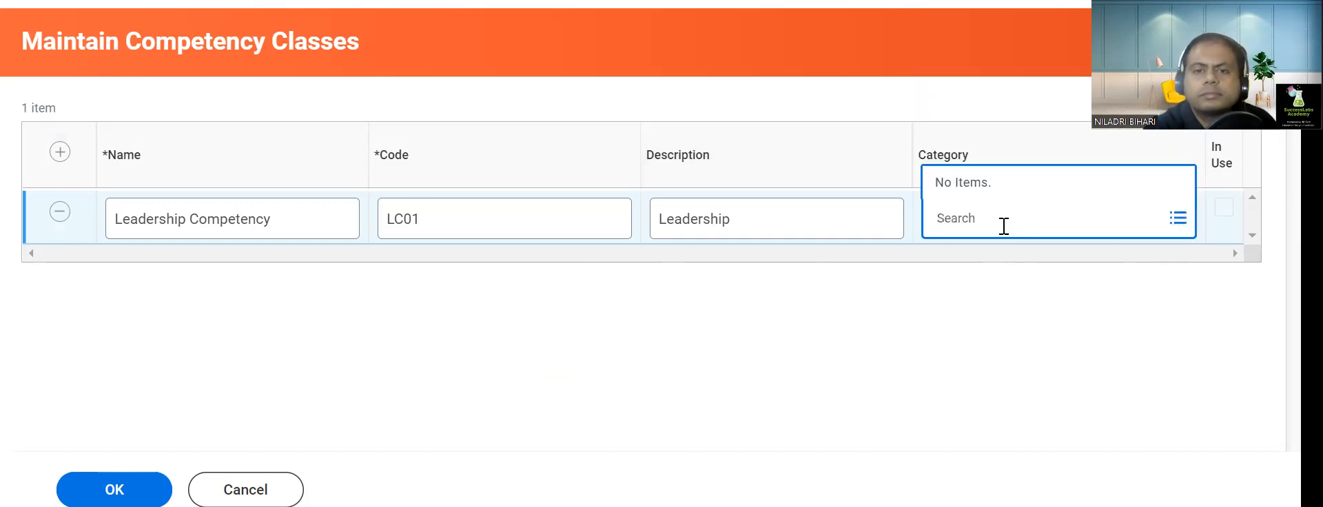
pyautogui.write('c')
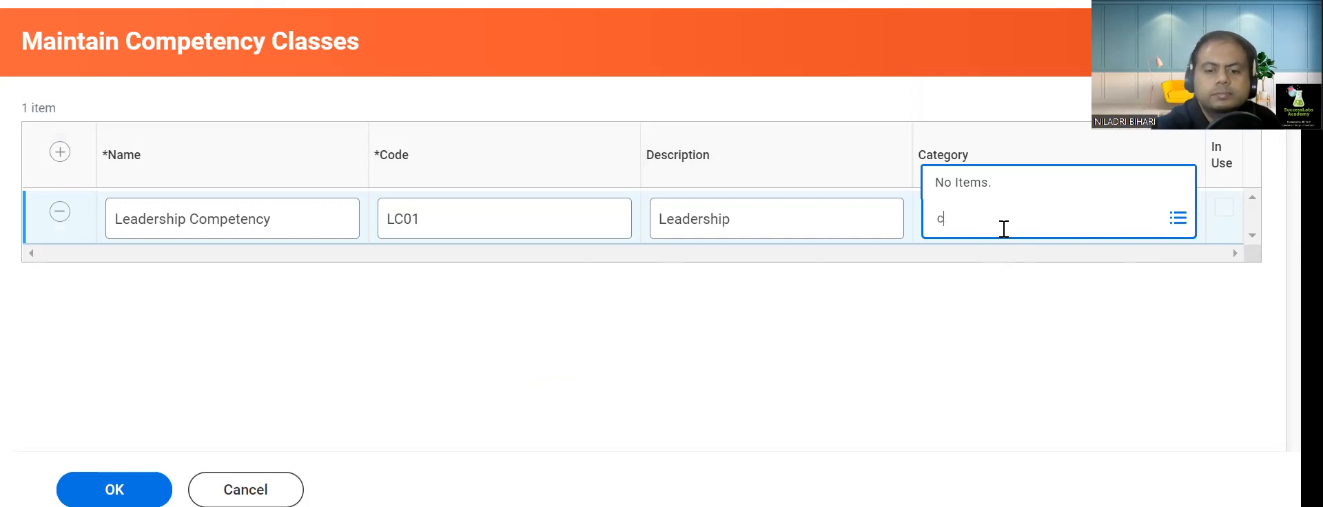
pyautogui.write('ompetency')
pyautogui.press('Return')
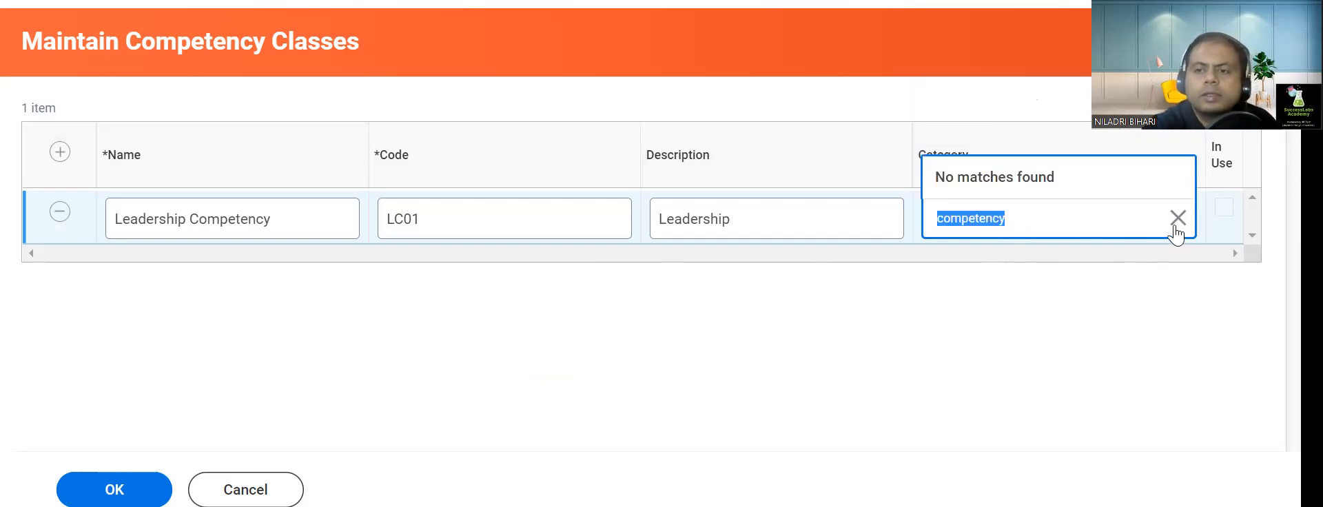
pyautogui.click(1177, 219)
pyautogui.click(939, 345)
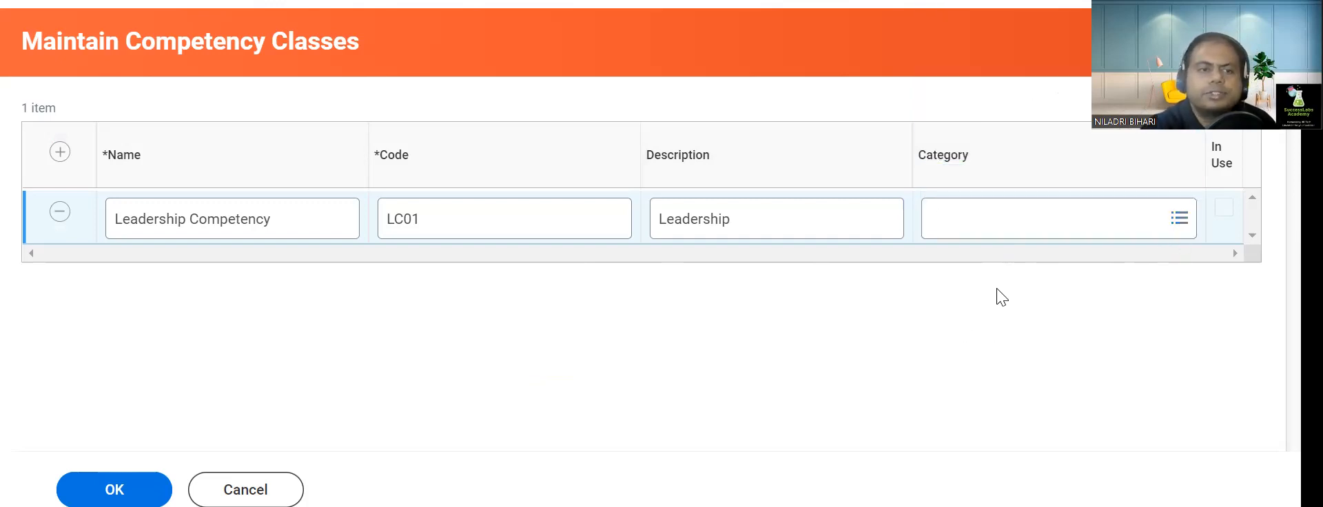
# Step: Submit the Leadership Competency class with no category, check the setup steps in the PDF, and open Workday's Maintain Competency Categories task
pyautogui.click(130, 479)
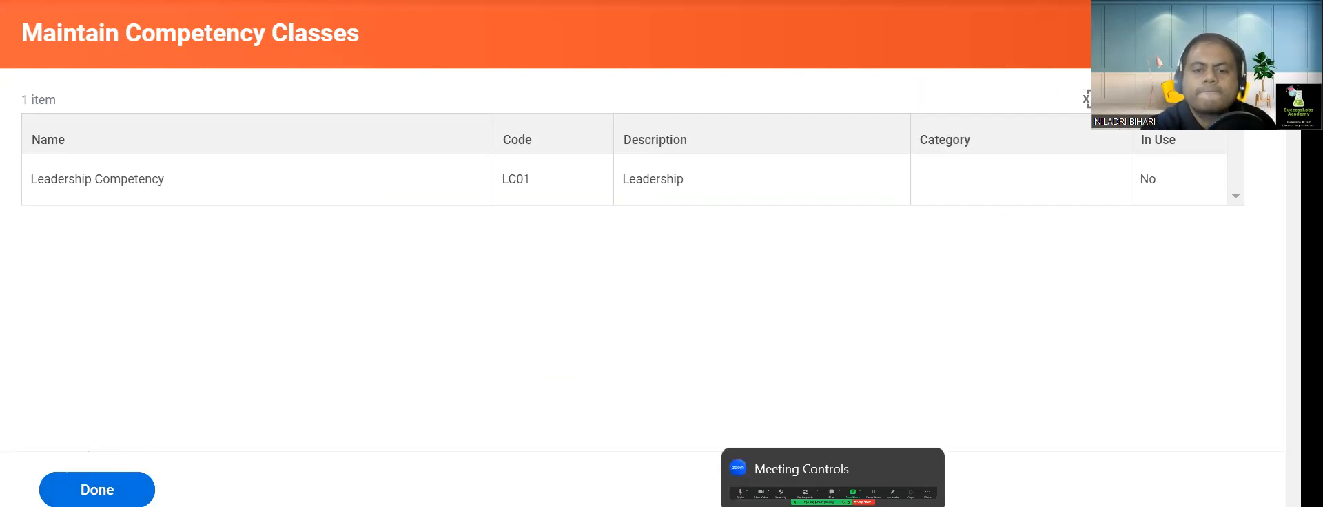
pyautogui.click(787, 505)
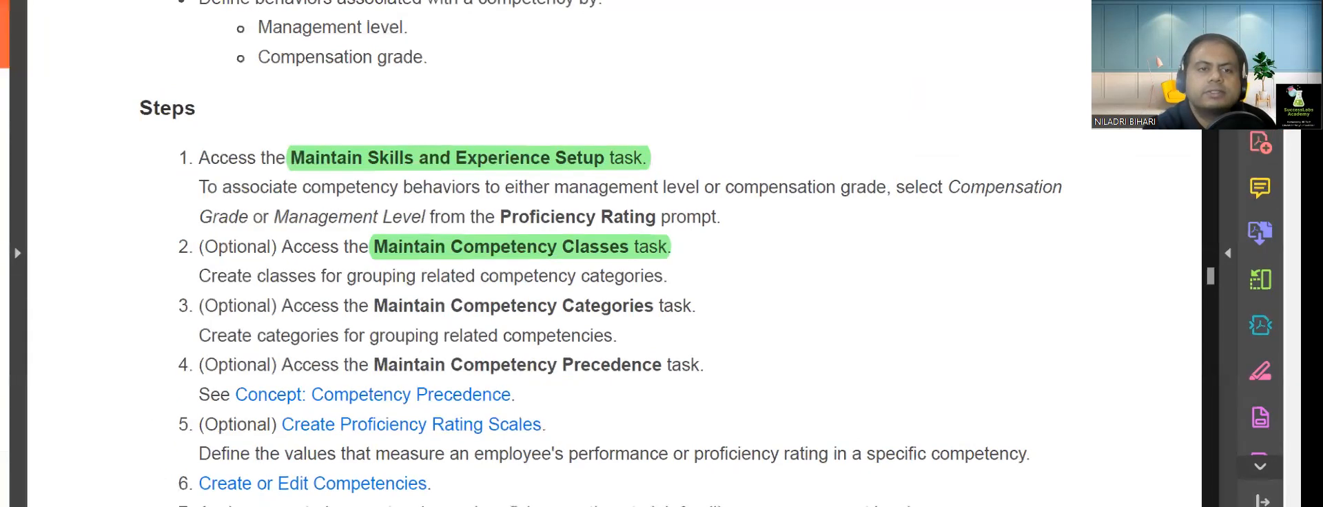
pyautogui.hotkey('alt', 'Tab')
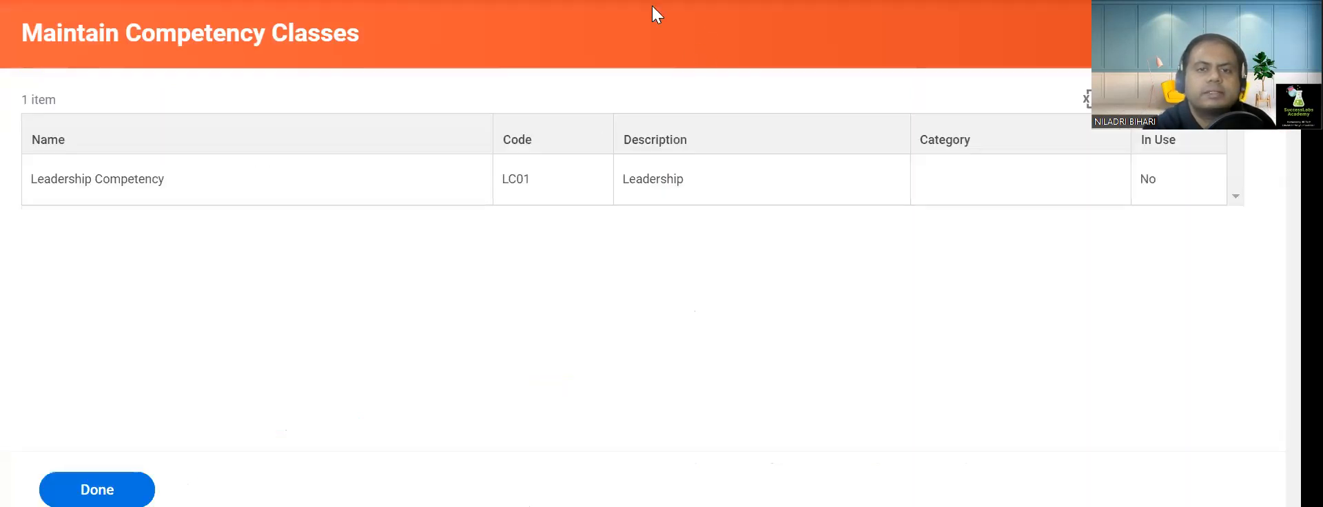
pyautogui.scroll(-1, 653, 8)
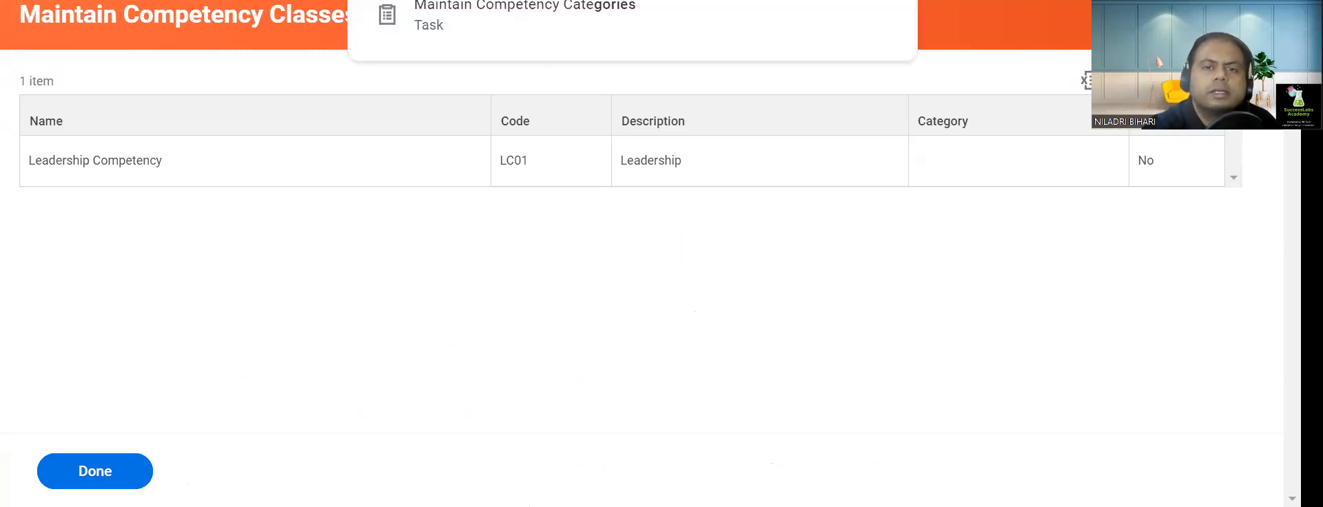
pyautogui.click(603, 24)
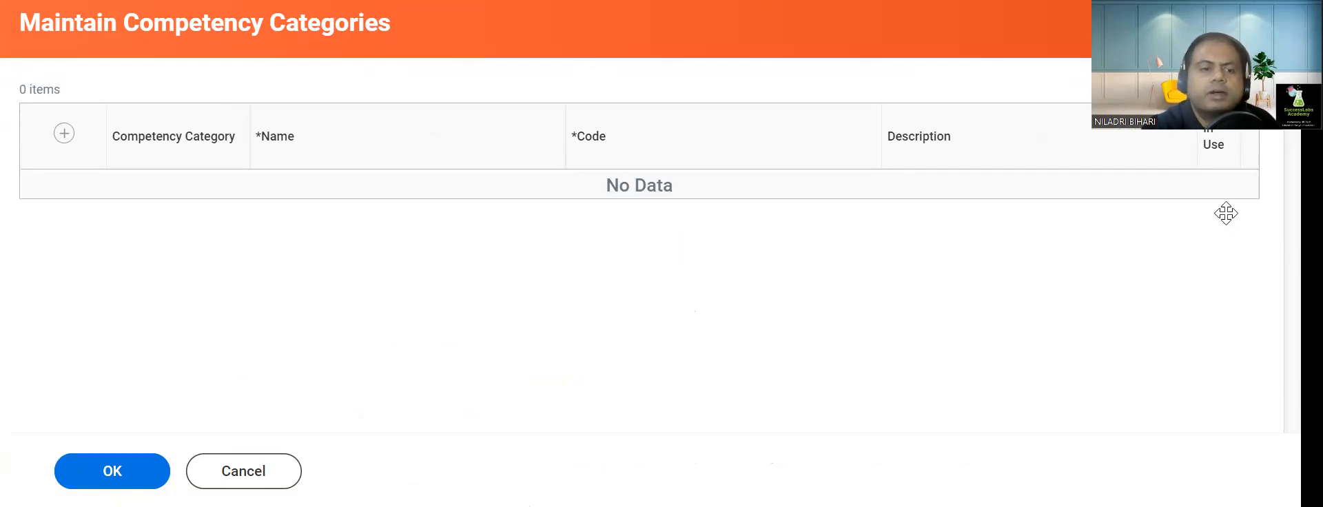
# Step: Add a competency category row named Deliery, leaving its code empty
pyautogui.click(64, 134)
pyautogui.click(356, 209)
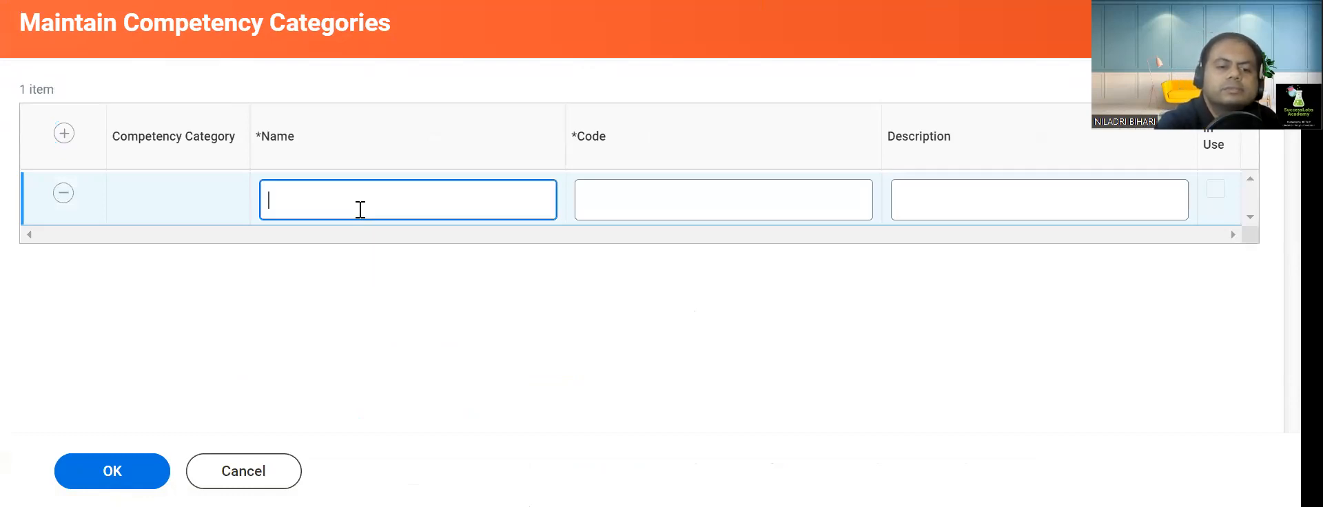
pyautogui.write('De')
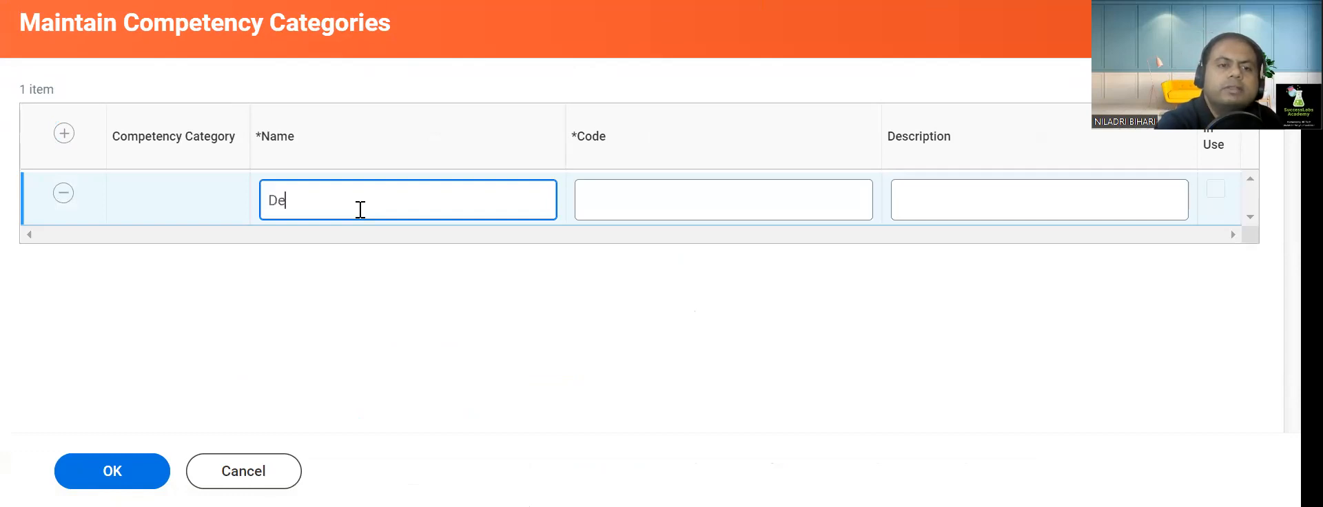
pyautogui.write('liery')
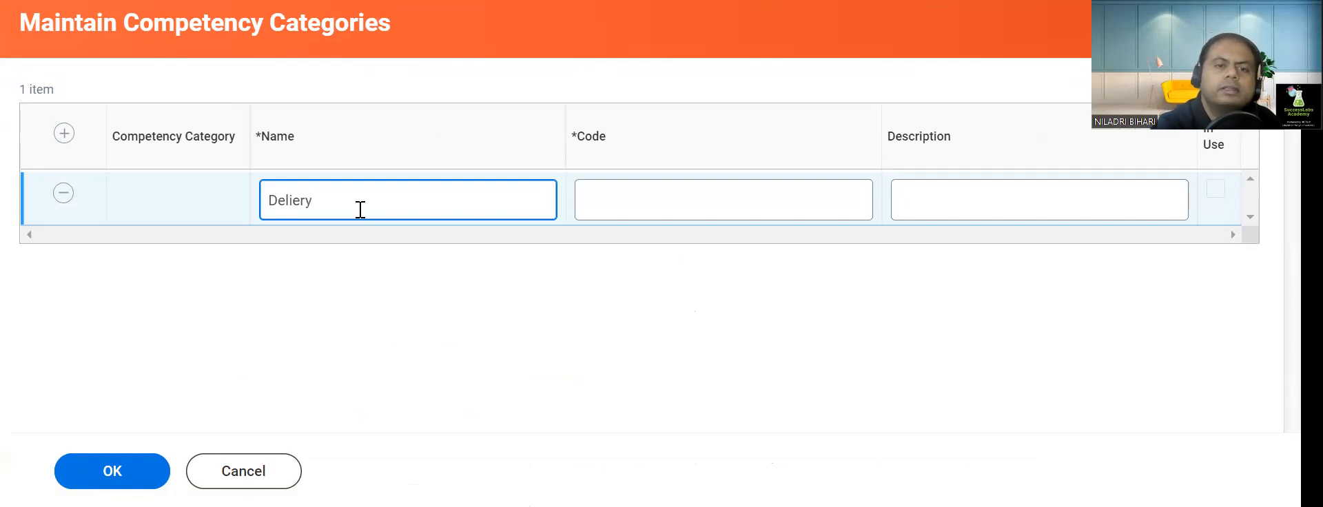
pyautogui.click(690, 210)
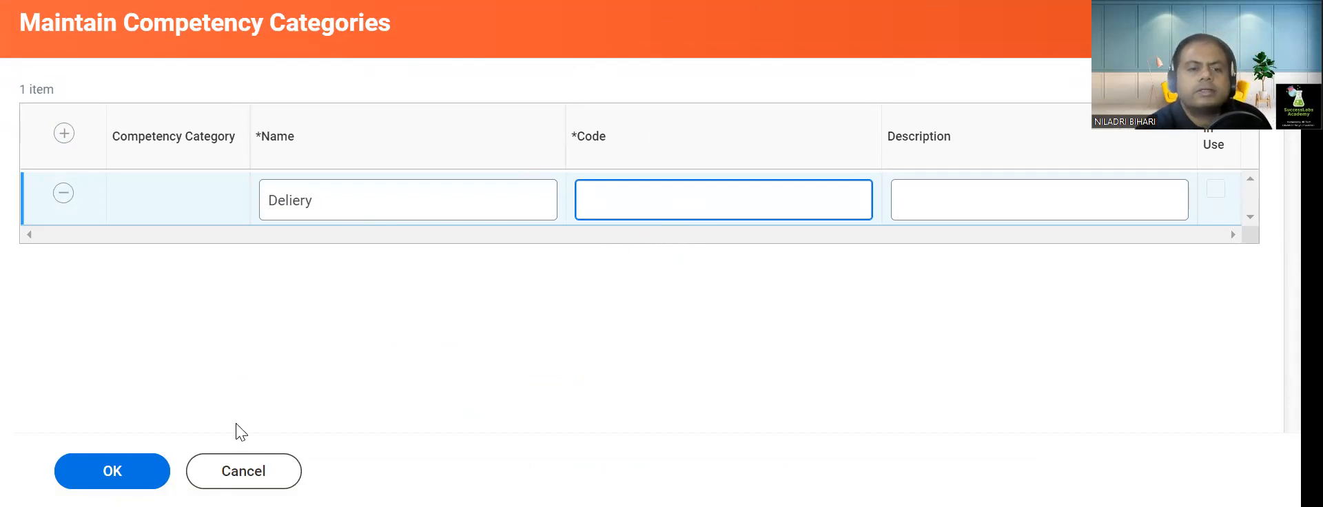
# Step: Add a second competency category row and name it Quality
pyautogui.click(64, 133)
pyautogui.click(288, 202)
pyautogui.write('Q')
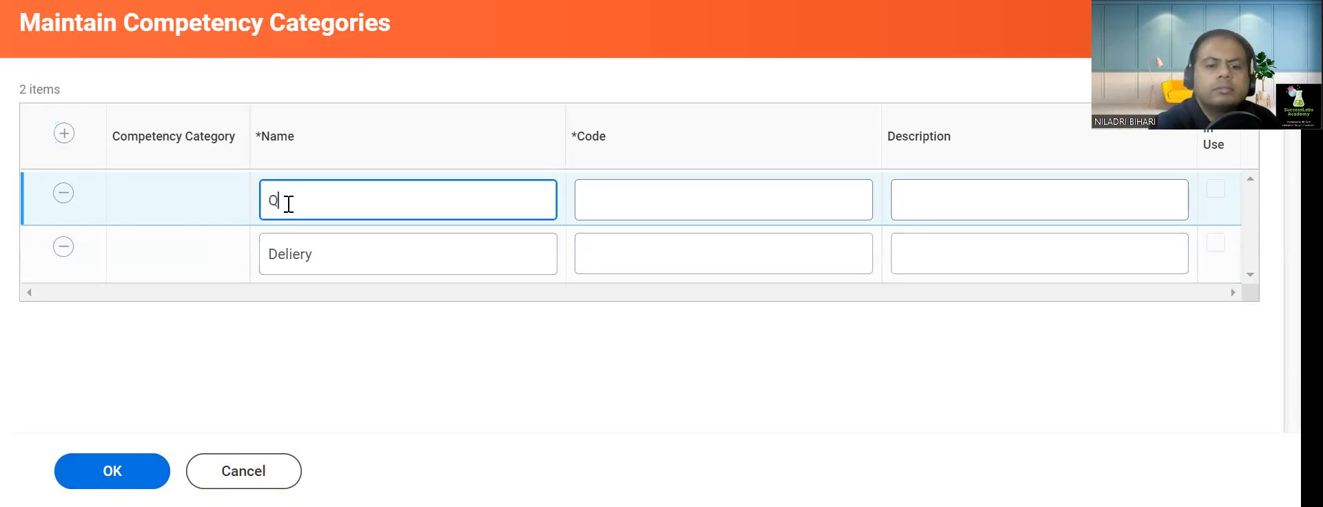
pyautogui.write('uality')
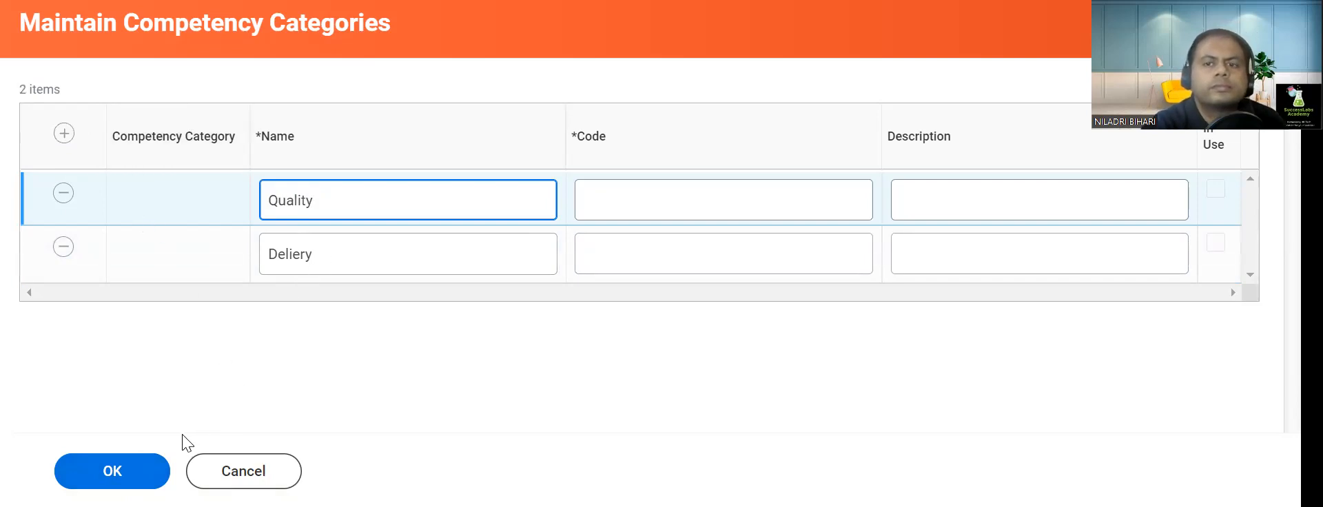
# Step: Set the competency category codes to WD01 for Quality and WD02 for Deliery
pyautogui.click(646, 197)
pyautogui.write('WD')
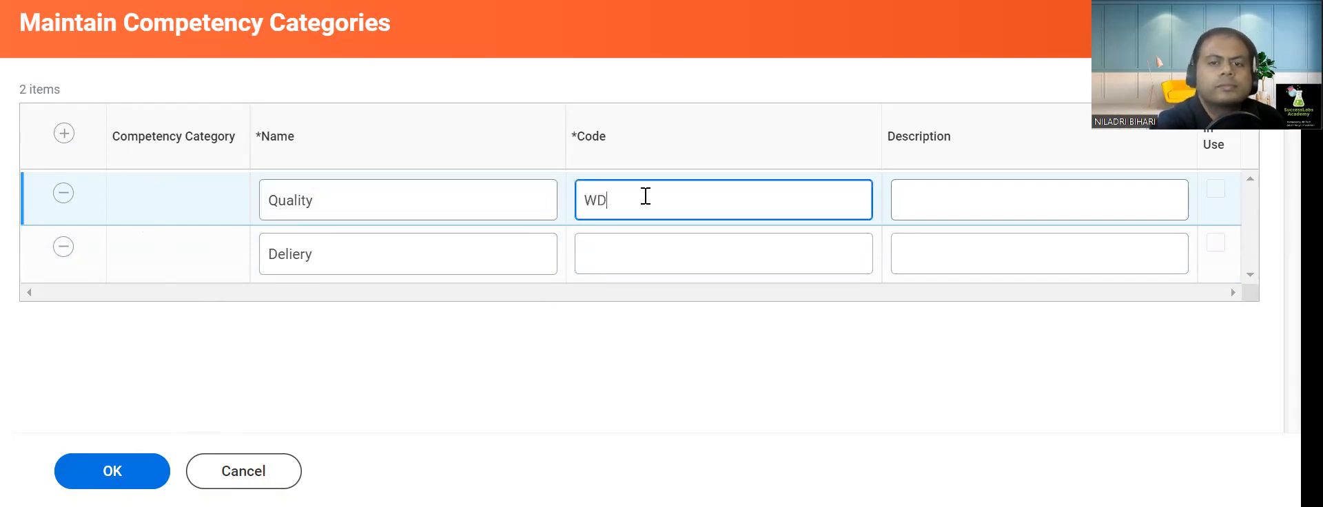
pyautogui.write('01')
pyautogui.click(658, 253)
pyautogui.click(658, 253)
pyautogui.write('WD02')
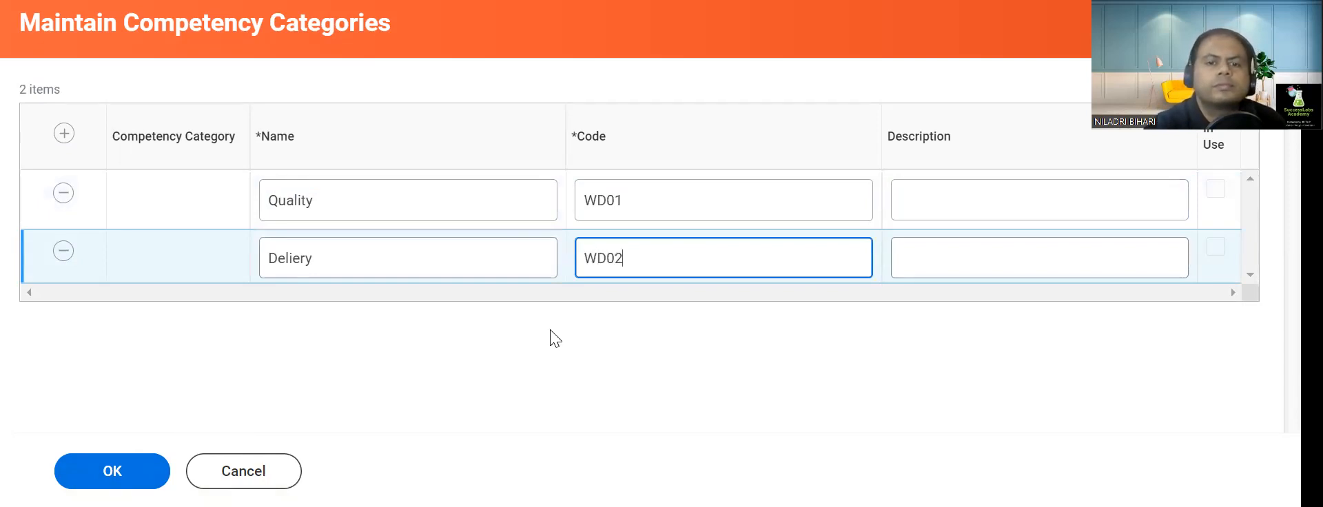
# Step: Add a third competency category row and name it Client Communication
pyautogui.click(64, 133)
pyautogui.click(327, 204)
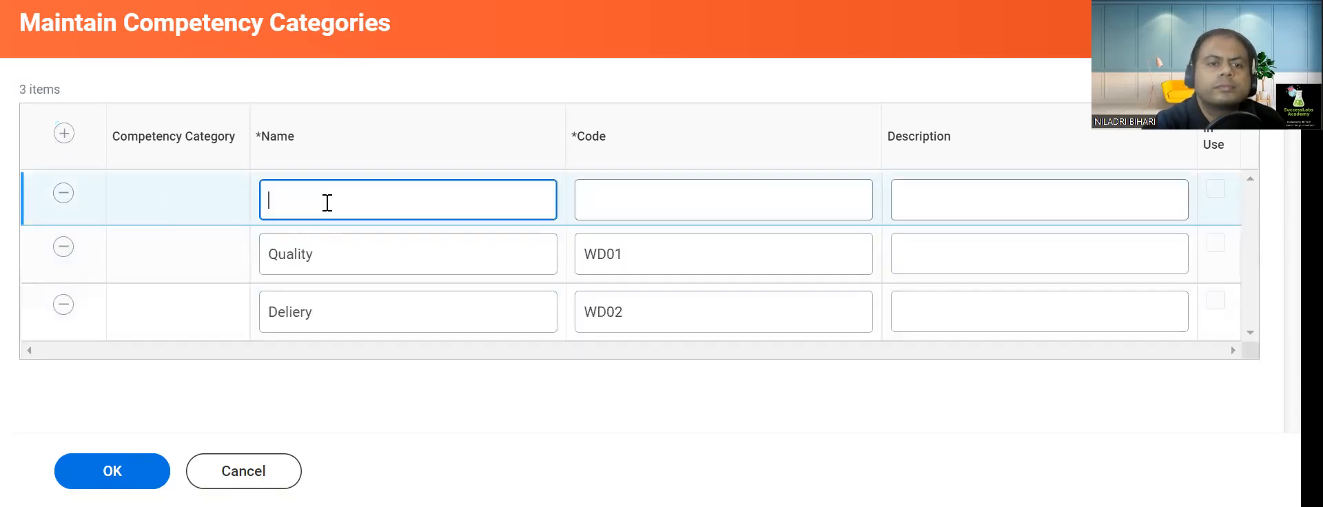
pyautogui.write('Client ')
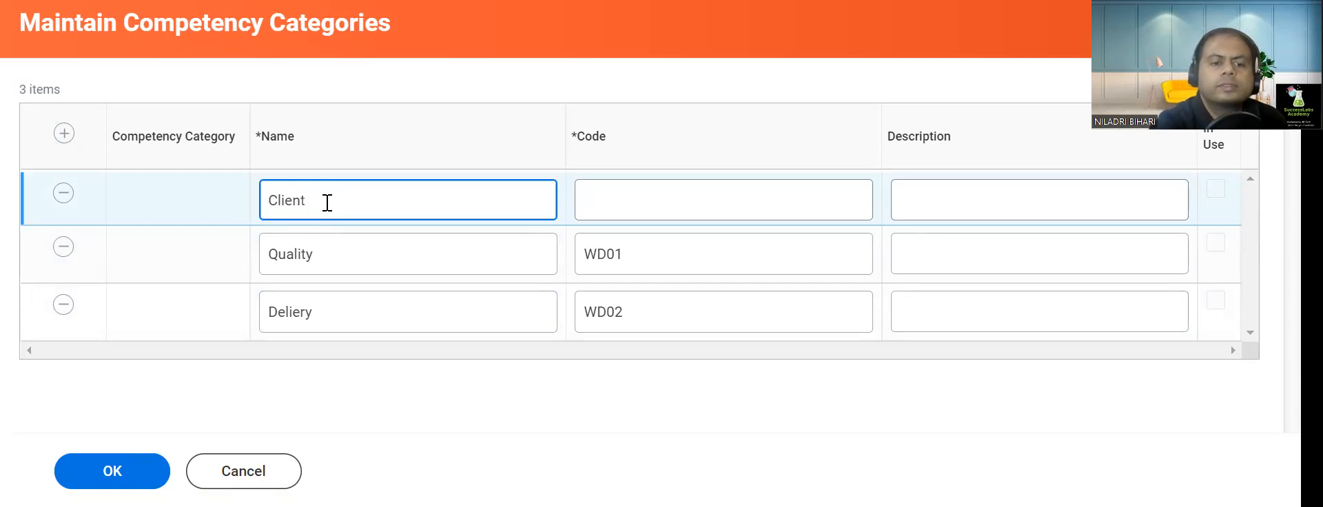
pyautogui.write('S')
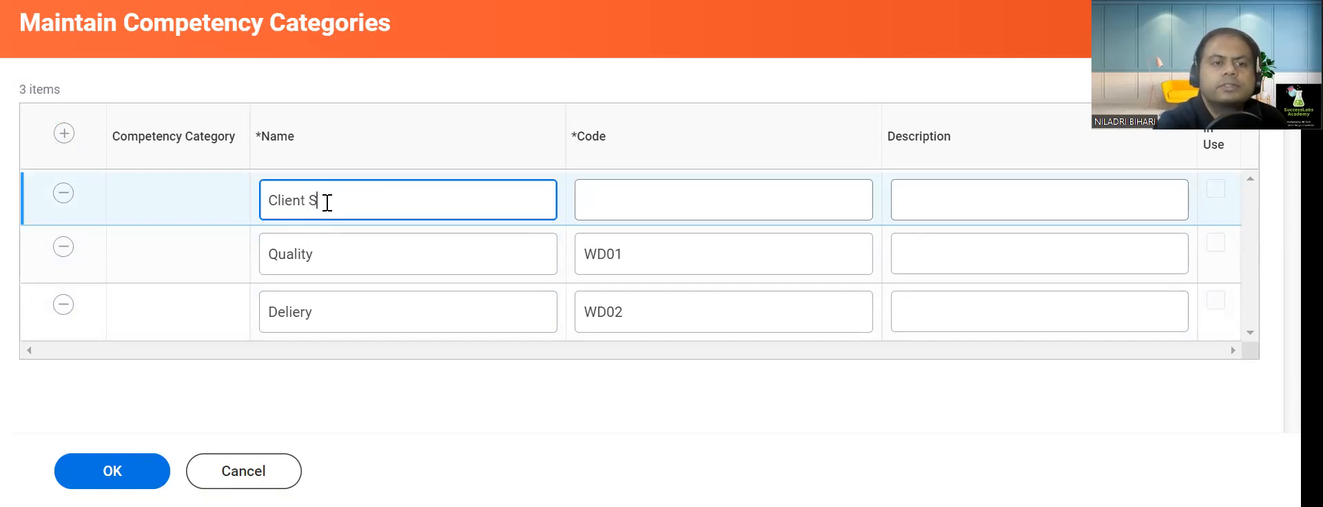
pyautogui.press('BackSpace')
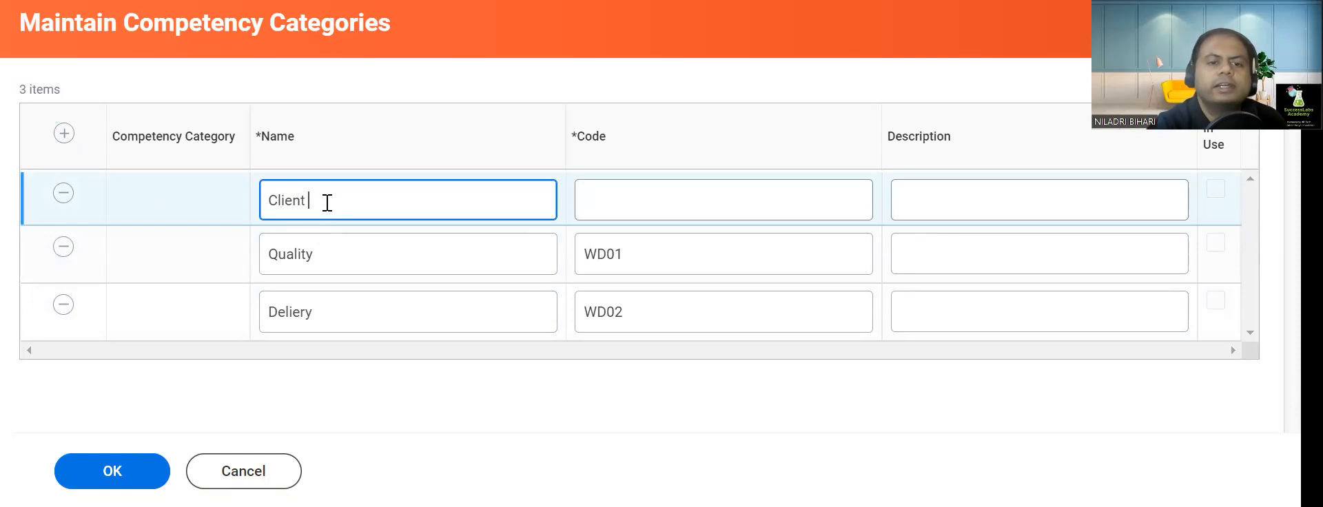
pyautogui.write('C')
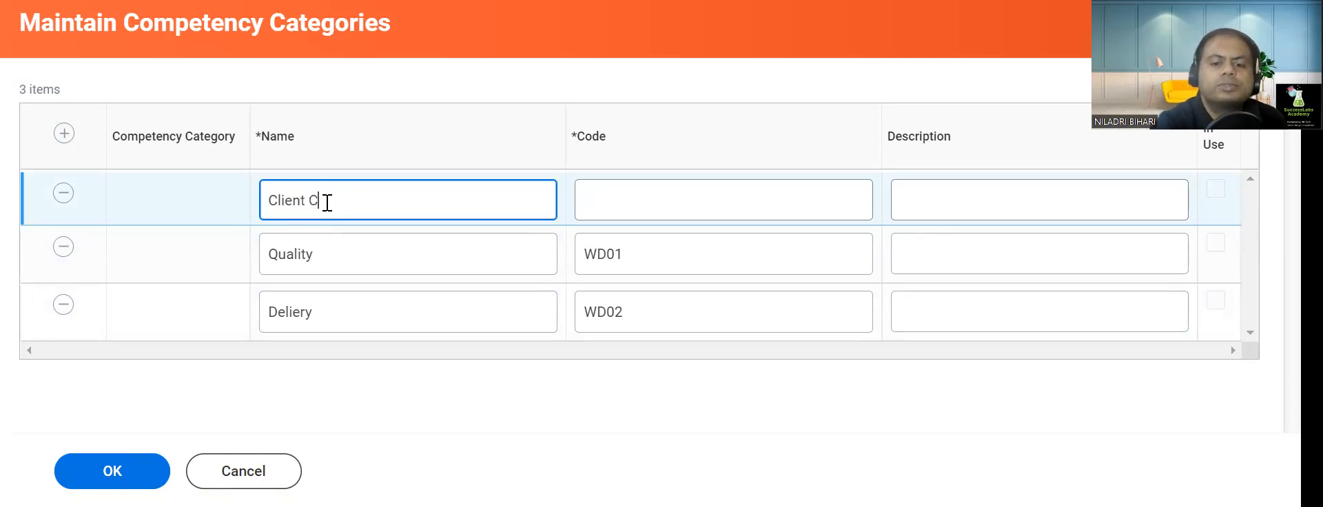
pyautogui.write('ommu')
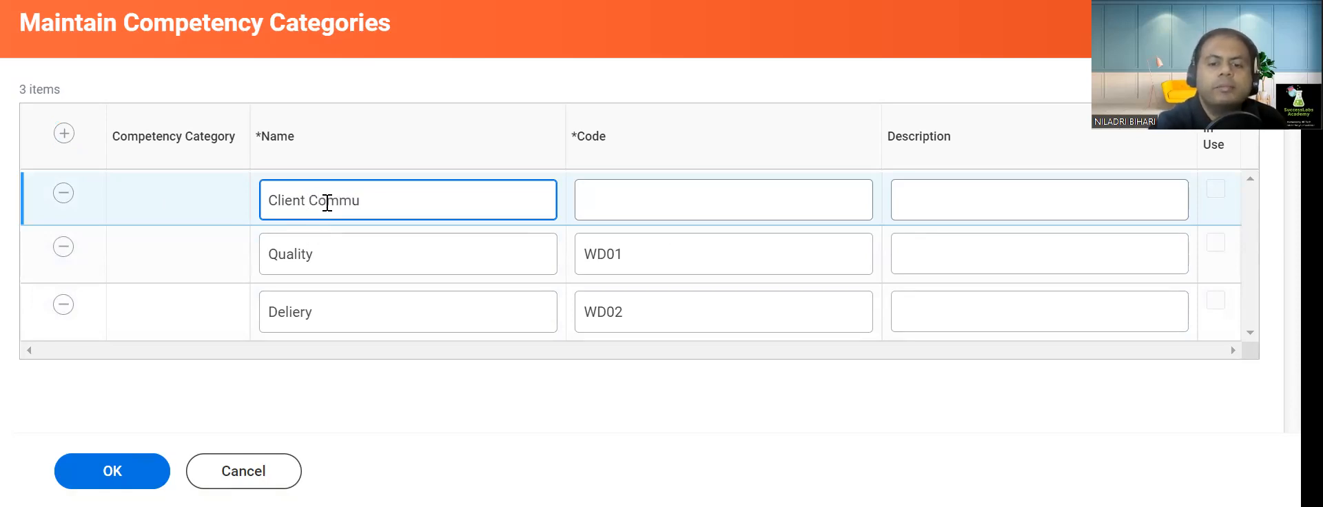
pyautogui.write('in')
pyautogui.press('BackSpace')
pyautogui.write('nication')
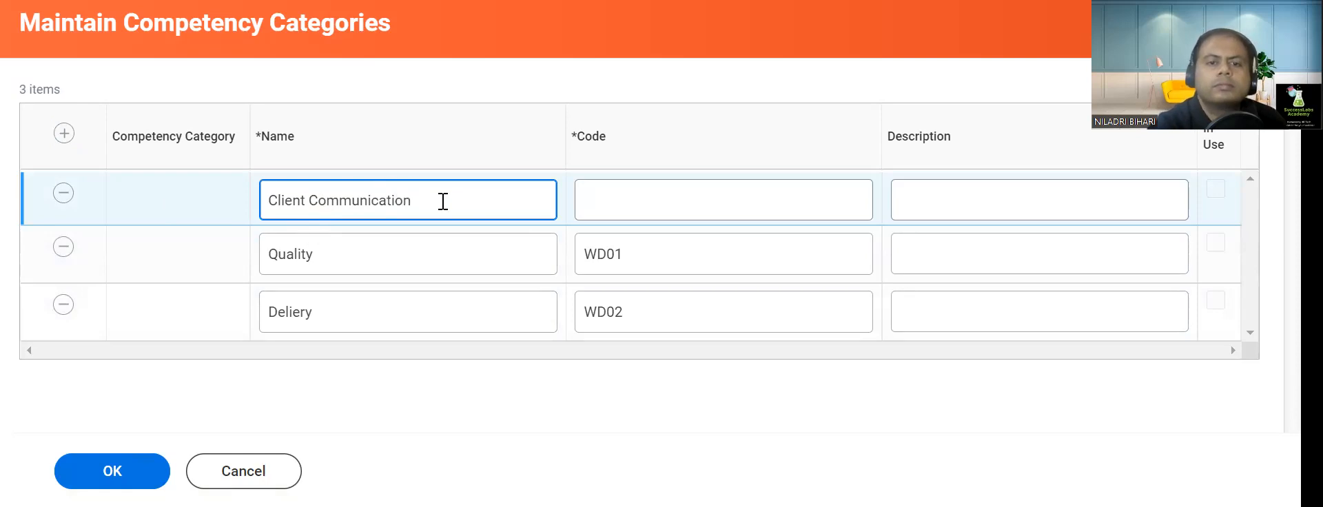
# Step: Set the Client Communication category's code to WD03 and submit the competency categories
pyautogui.click(615, 209)
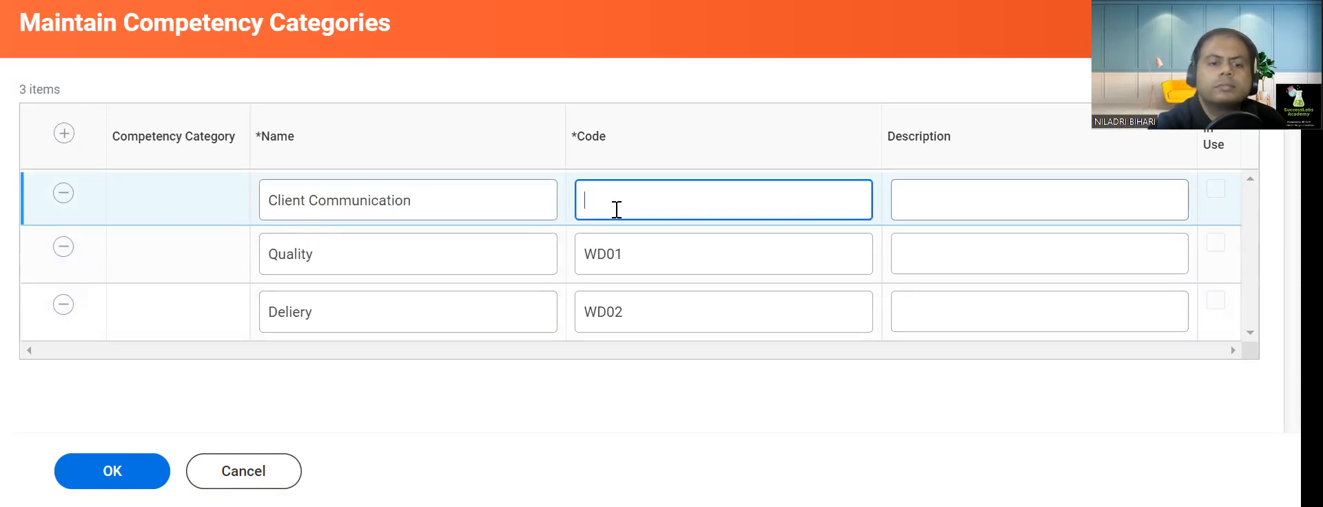
pyautogui.write('WD03')
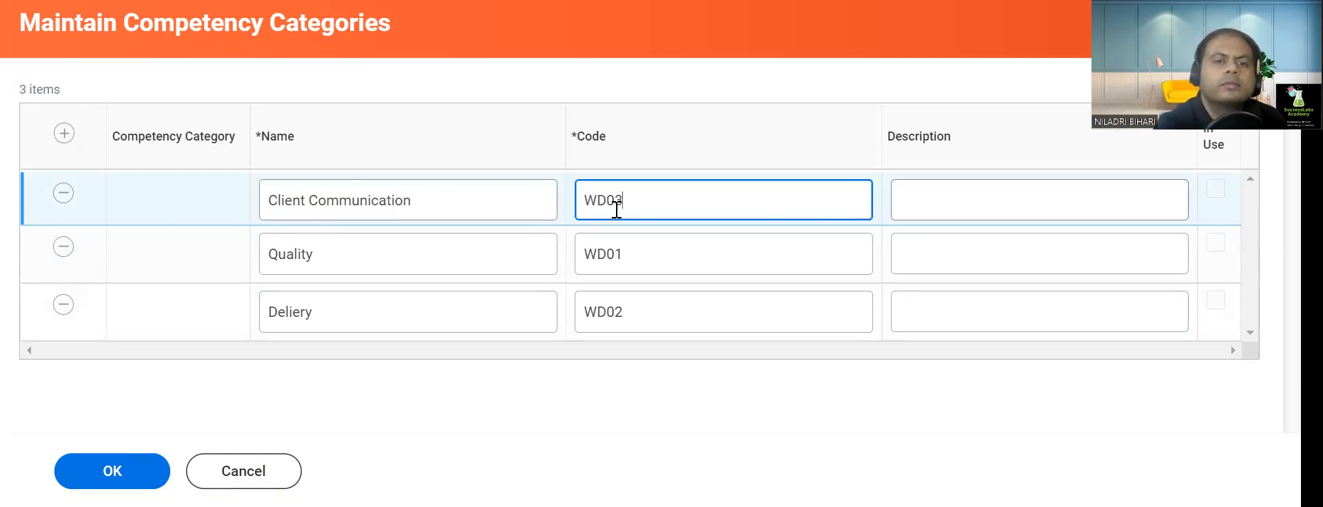
pyautogui.click(116, 473)
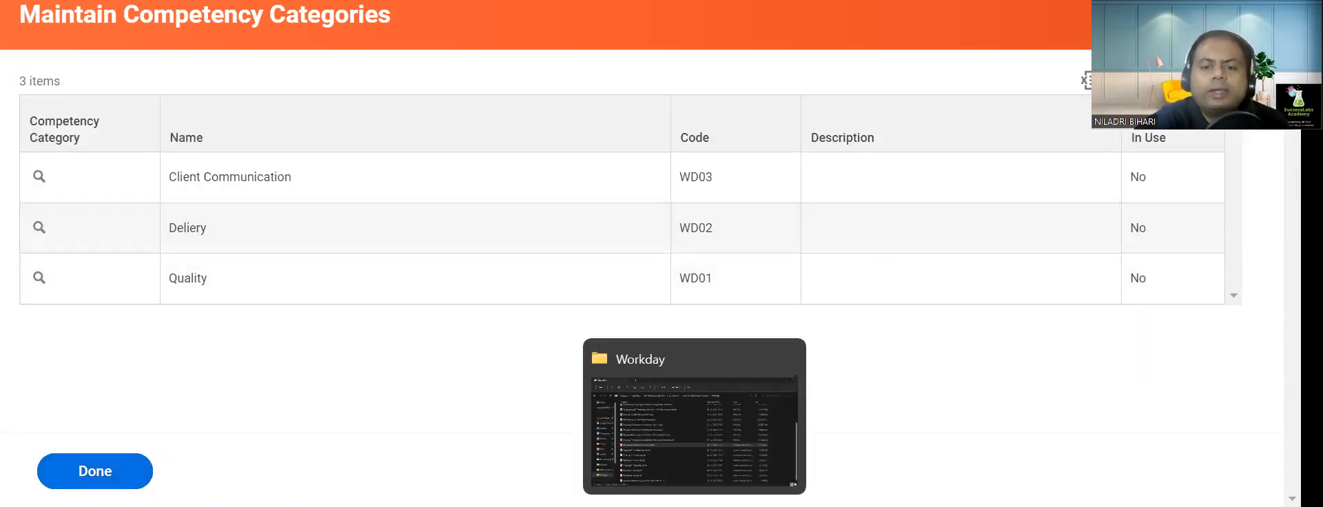
# Step: Switch to the PDF and highlight "Maintain Competency Categories task." in step 3 of the setup steps
pyautogui.click(695, 506)
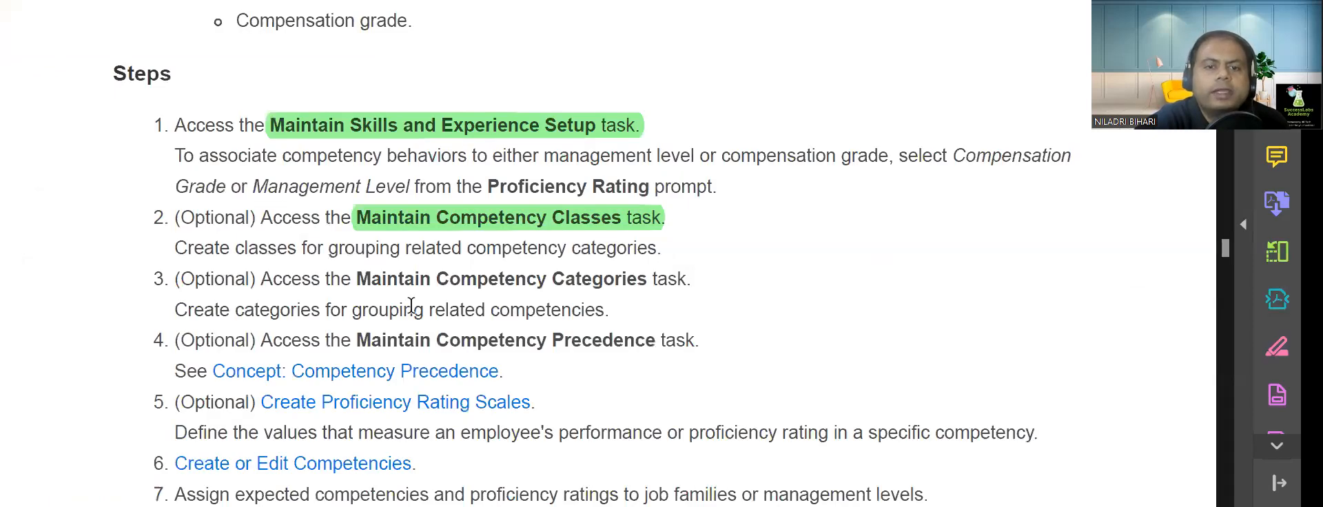
pyautogui.moveTo(358, 278); pyautogui.dragTo(697, 280)
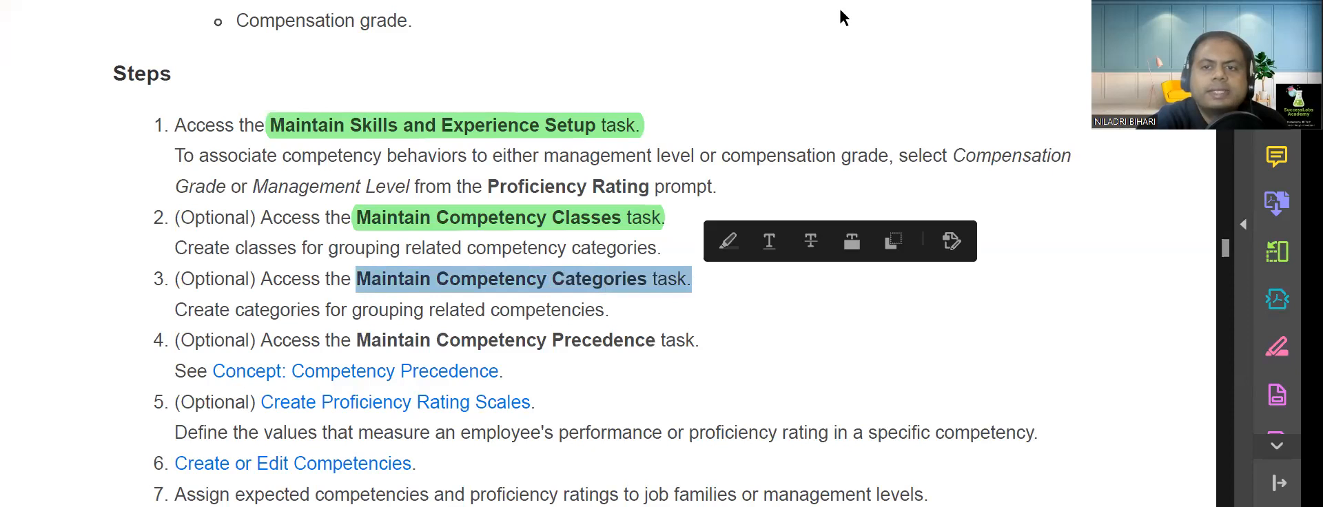
pyautogui.click(729, 241)
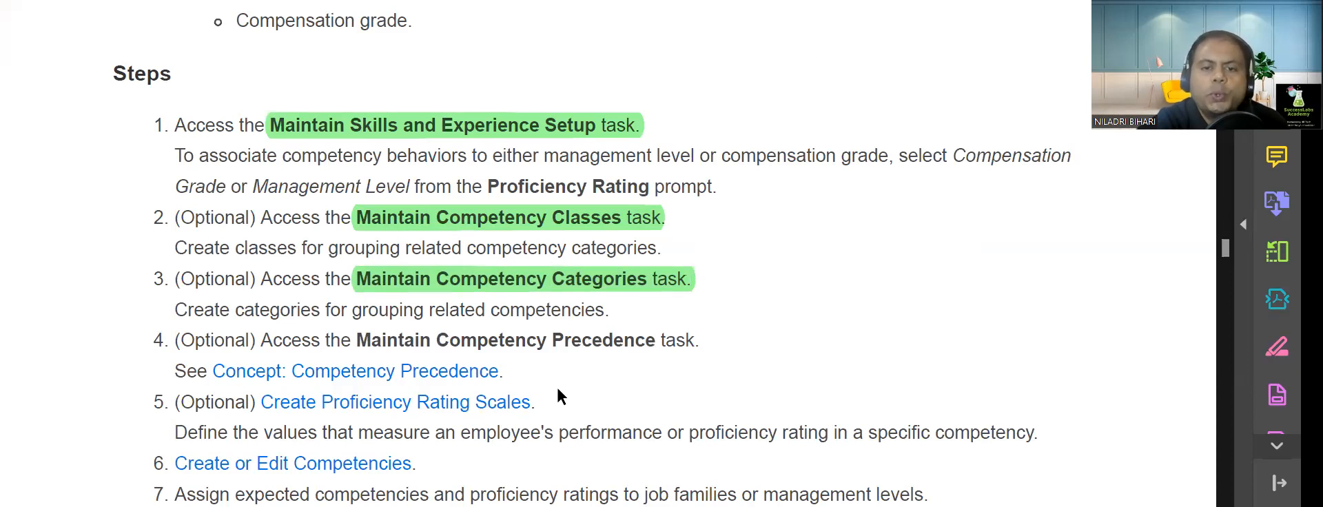
# Step: Switch to the mind map and add an empty second branch under Skills and Experience
pyautogui.hotkey('alt', 'Tab')
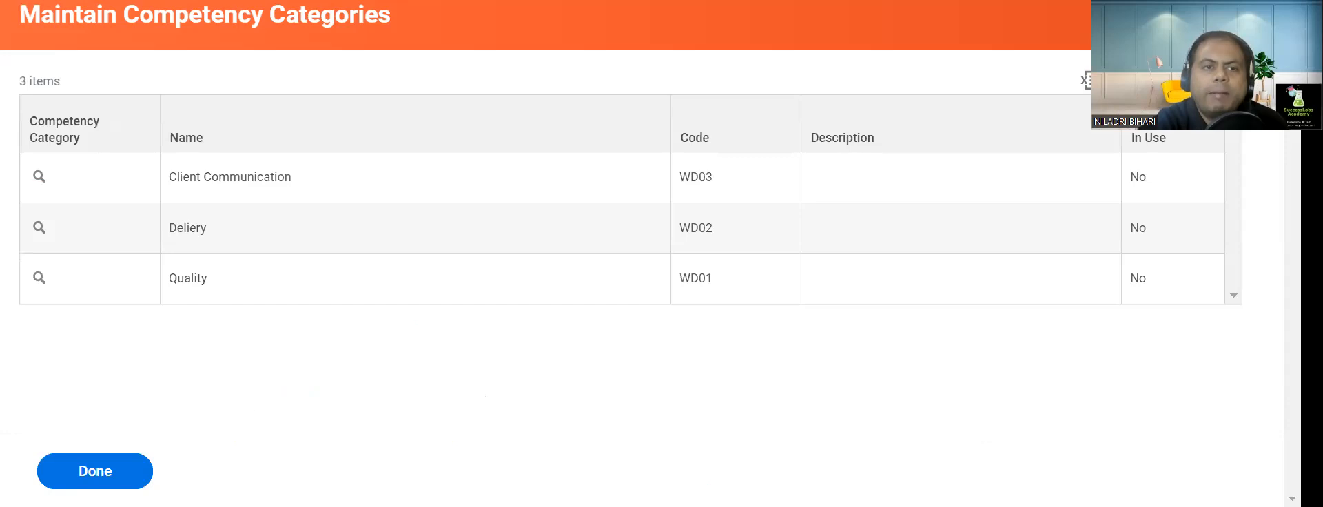
pyautogui.hotkey('alt', 'Tab')
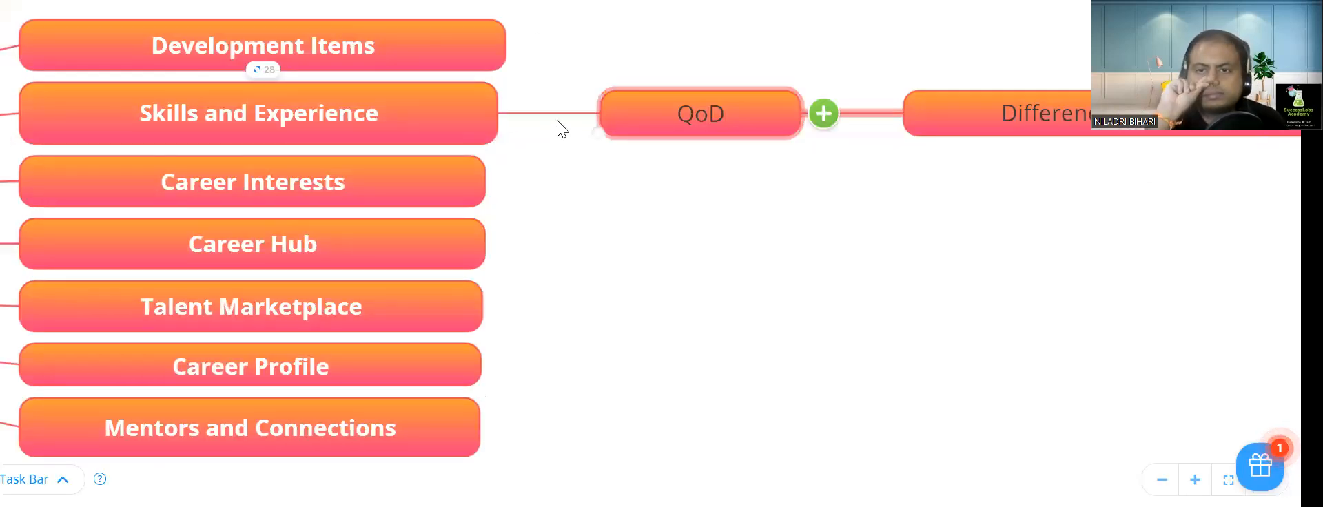
pyautogui.moveTo(579, 198); pyautogui.dragTo(556, 260)
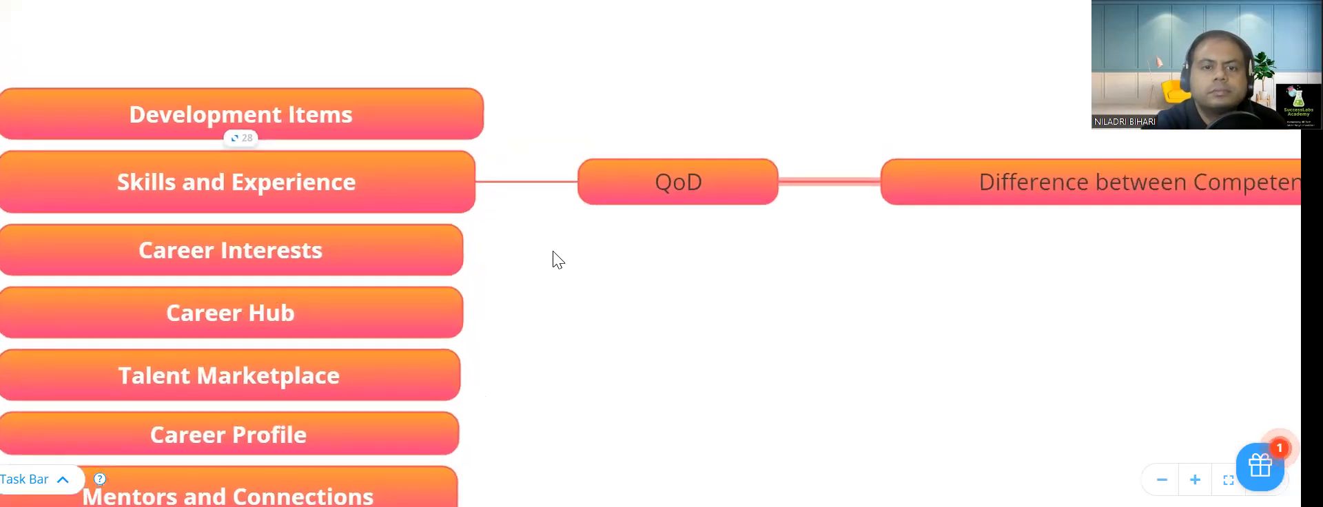
pyautogui.click(486, 173)
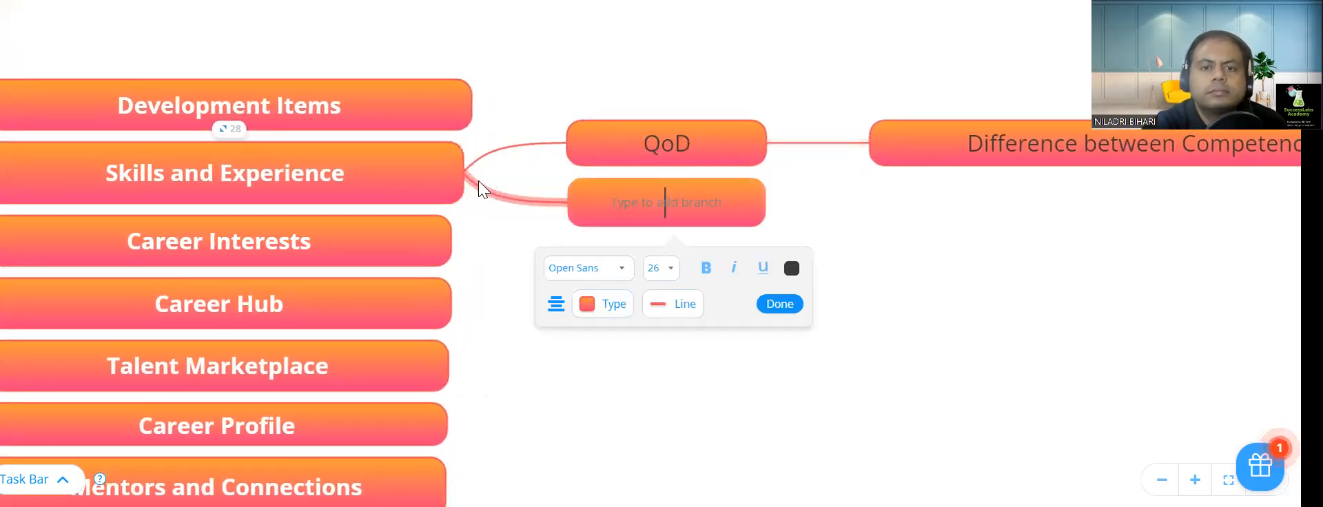
pyautogui.click(230, 130)
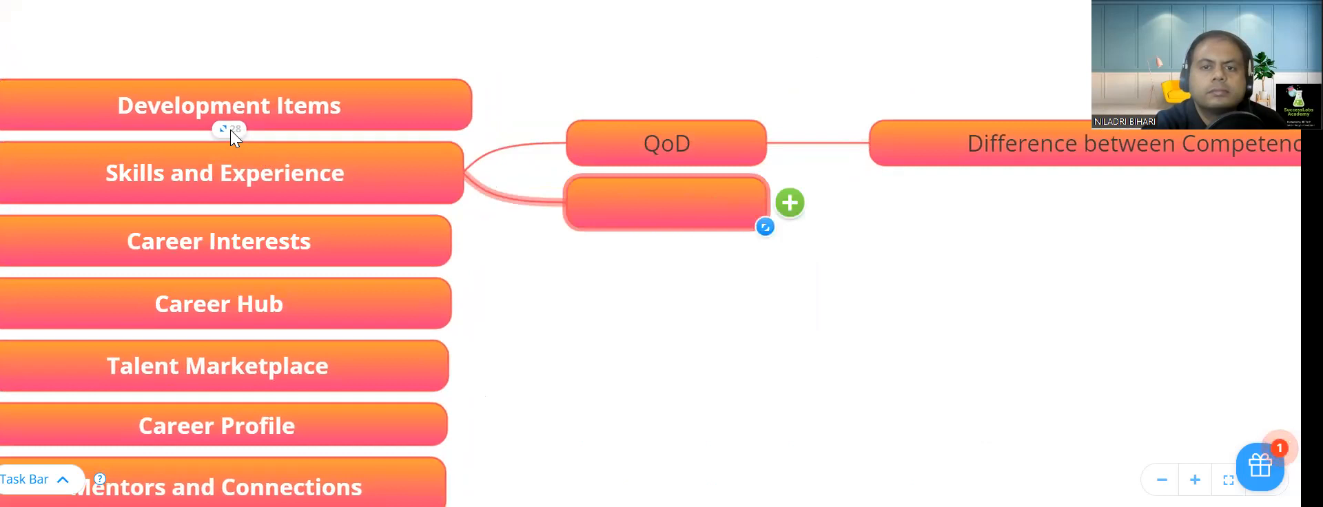
pyautogui.click(560, 291)
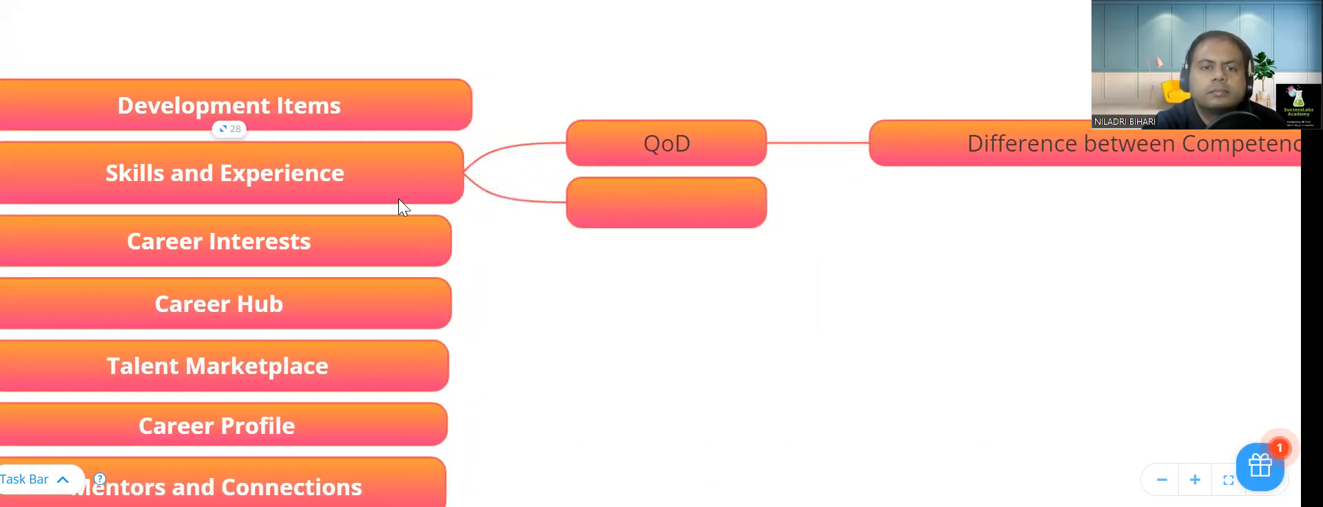
# Step: Expand the Development Items branch and label the empty Skills and Experience branch WD Tasks
pyautogui.click(307, 111)
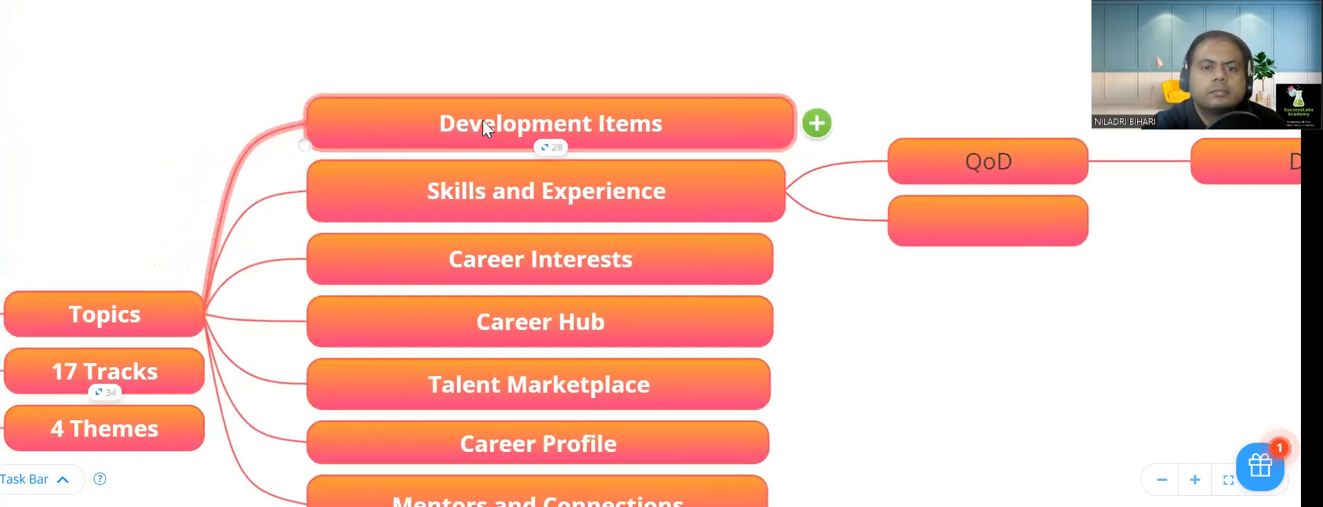
pyautogui.click(553, 147)
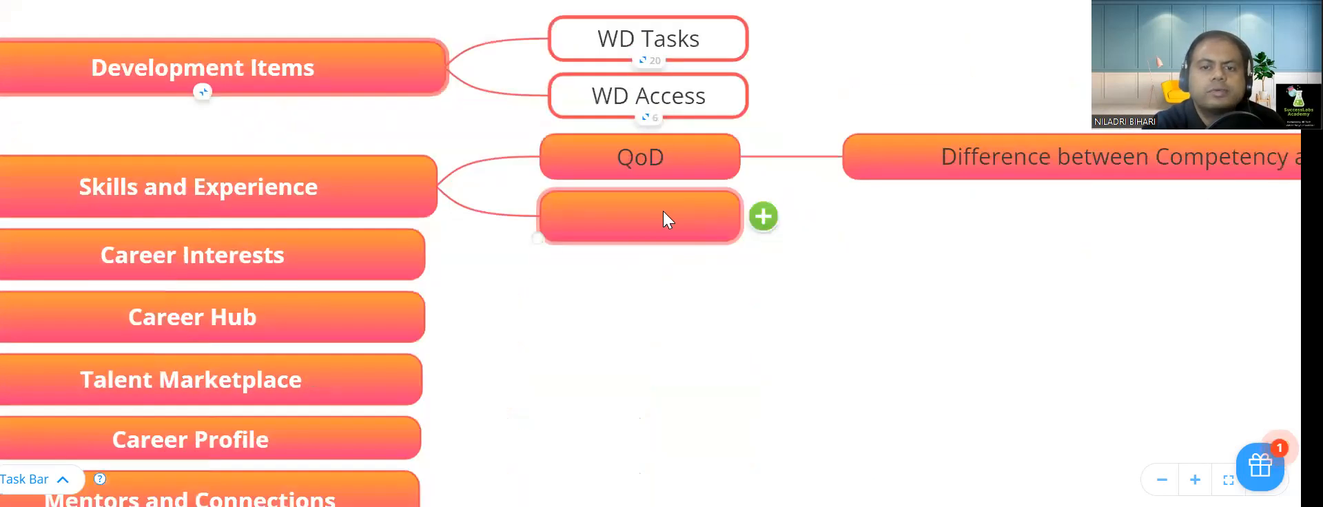
pyautogui.doubleClick(659, 213)
pyautogui.write('W')
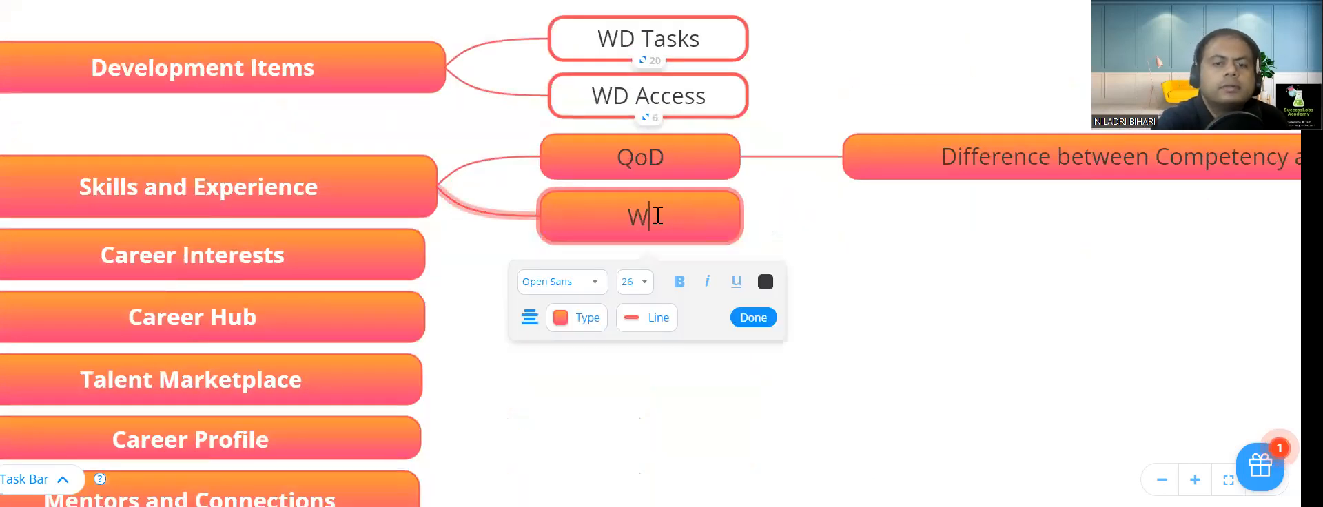
pyautogui.write('D Tasks')
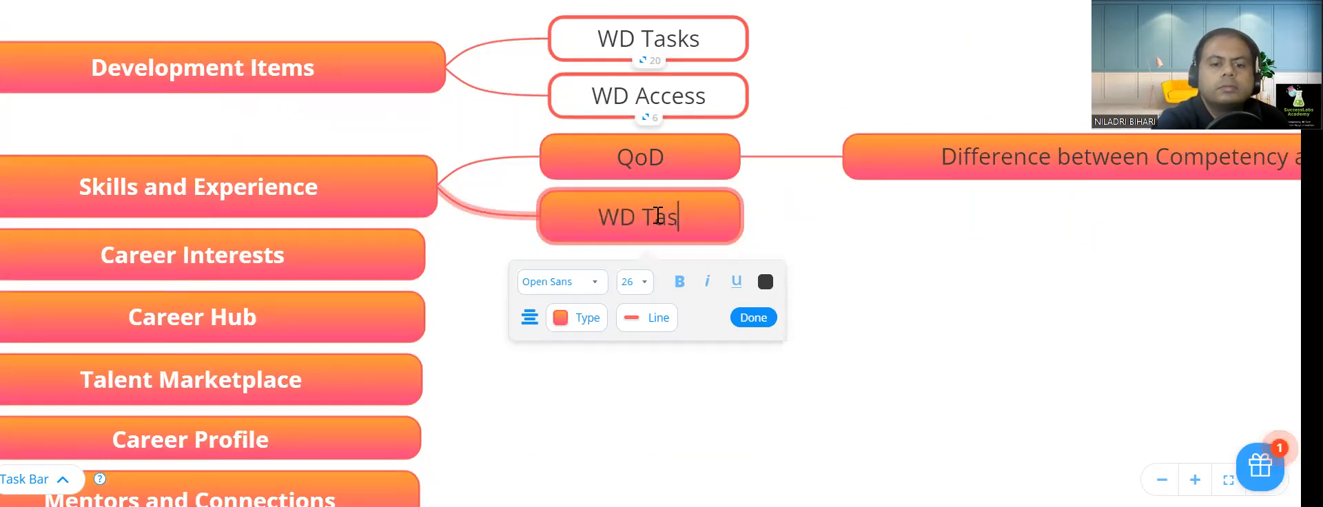
pyautogui.click(758, 319)
# Step: Return to the PDF, remove the highlight from "Maintain Skills and Experience Setup task" in step 1, and select that text
pyautogui.hotkey('alt', 'Tab')
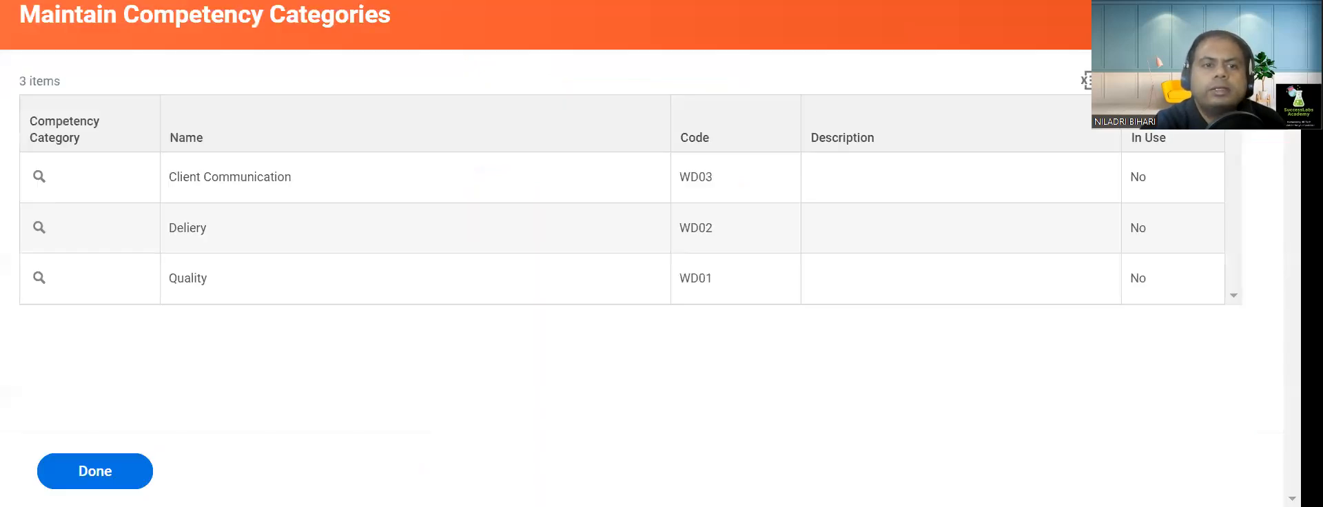
pyautogui.hotkey('alt', 'Tab')
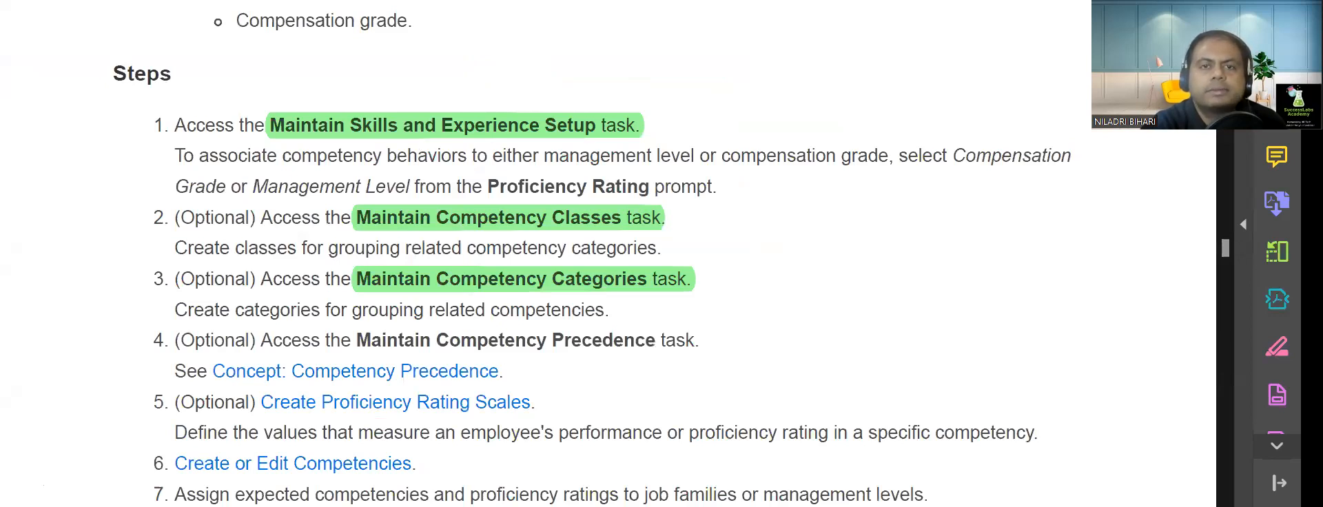
pyautogui.hotkey('alt', 'Tab')
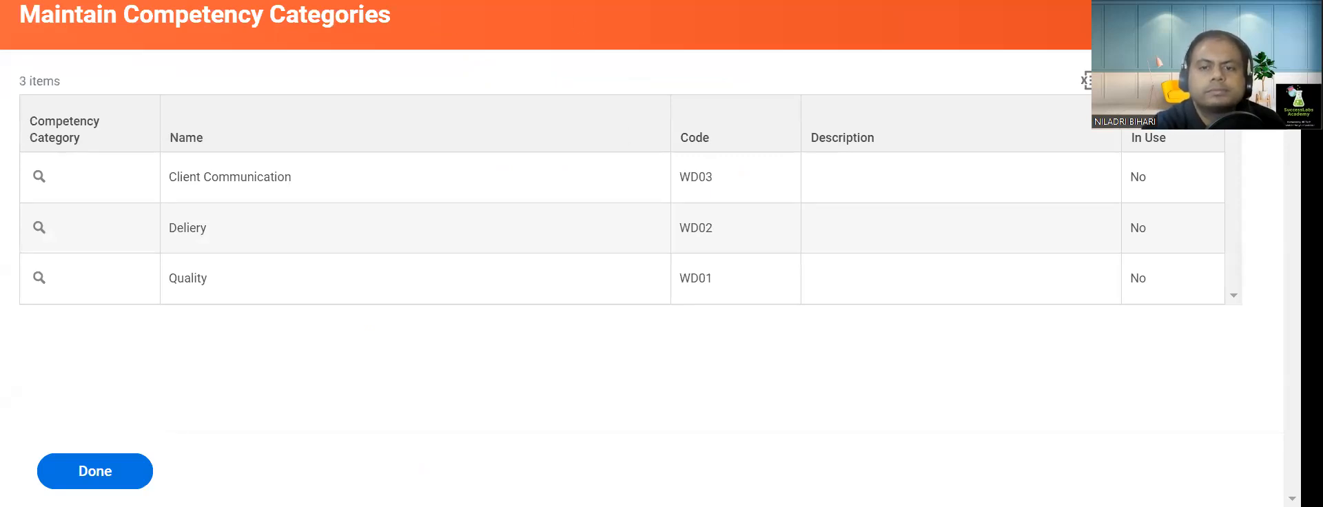
pyautogui.hotkey('alt', 'Tab')
pyautogui.click(542, 88)
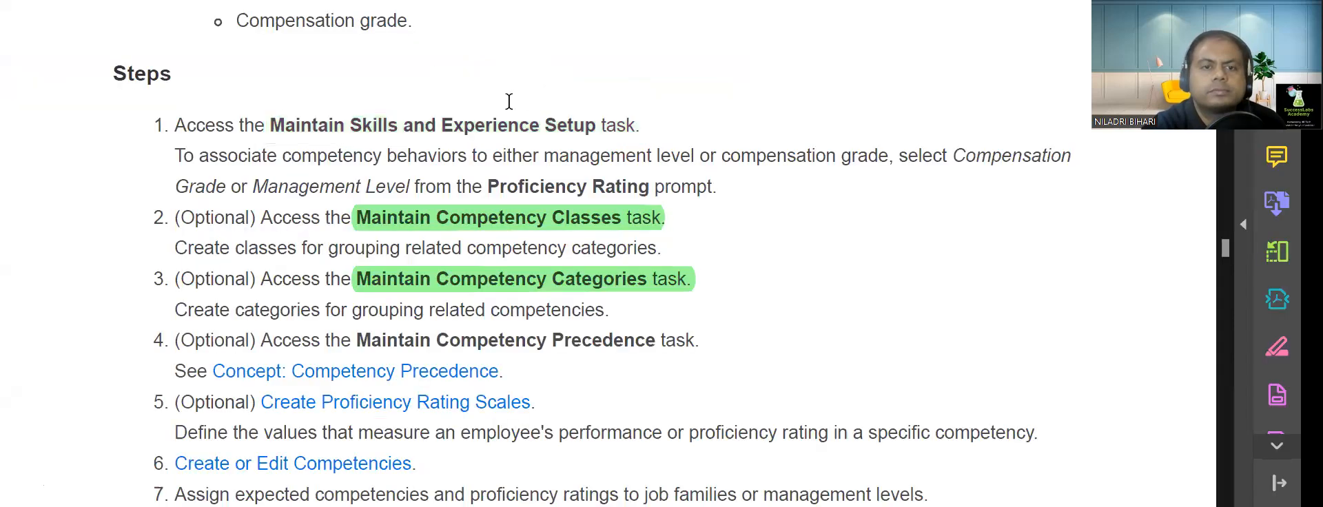
pyautogui.moveTo(270, 125); pyautogui.dragTo(633, 128)
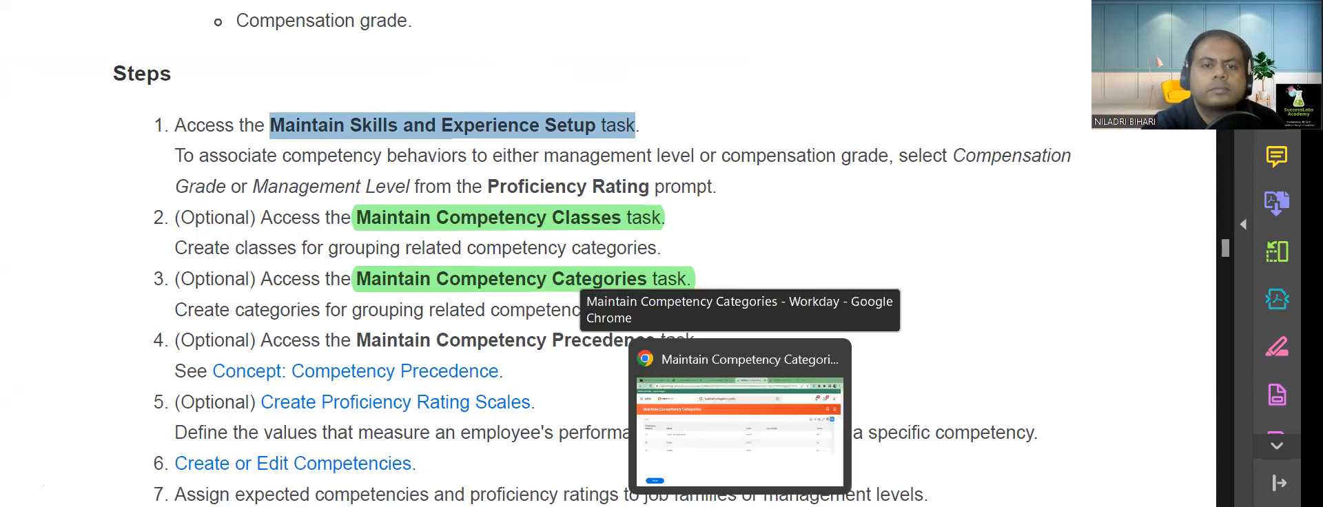
# Step: Switch to the mind map and add a child branch under the Skills and Experience WD Tasks branch, styled with a red outline and no fill
pyautogui.click(740, 505)
pyautogui.hotkey('alt', 'Tab')
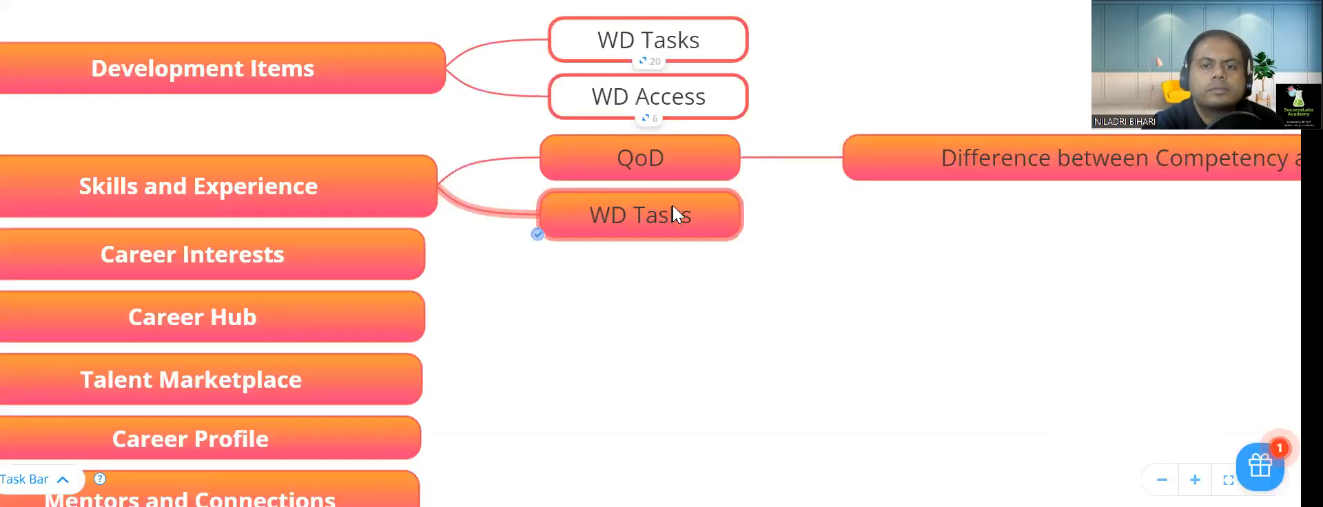
pyautogui.click(672, 206)
pyautogui.click(764, 216)
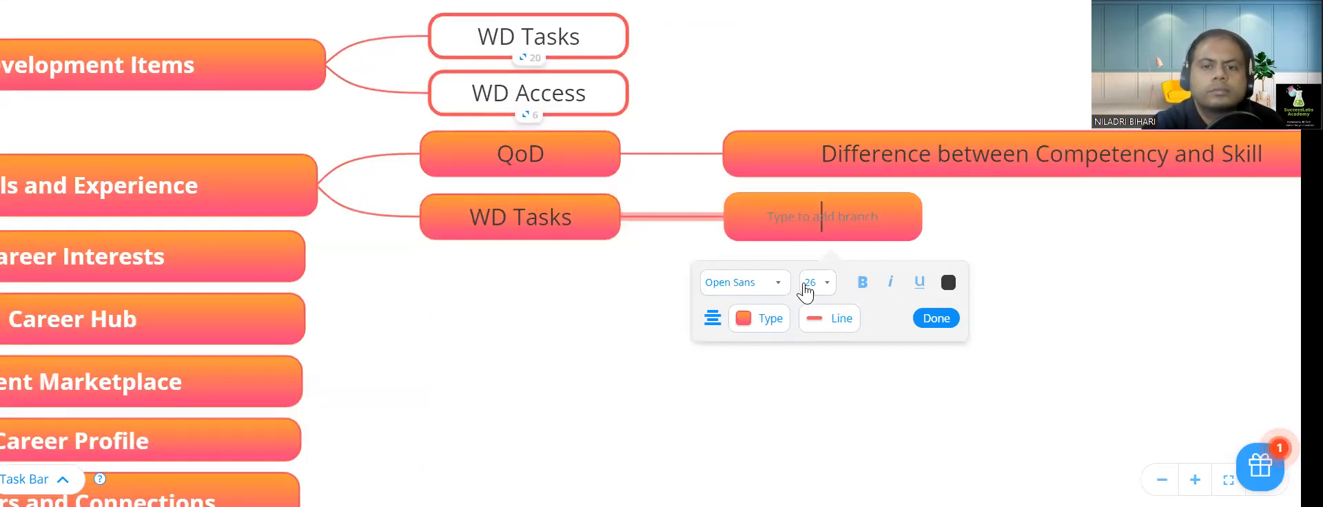
pyautogui.click(782, 323)
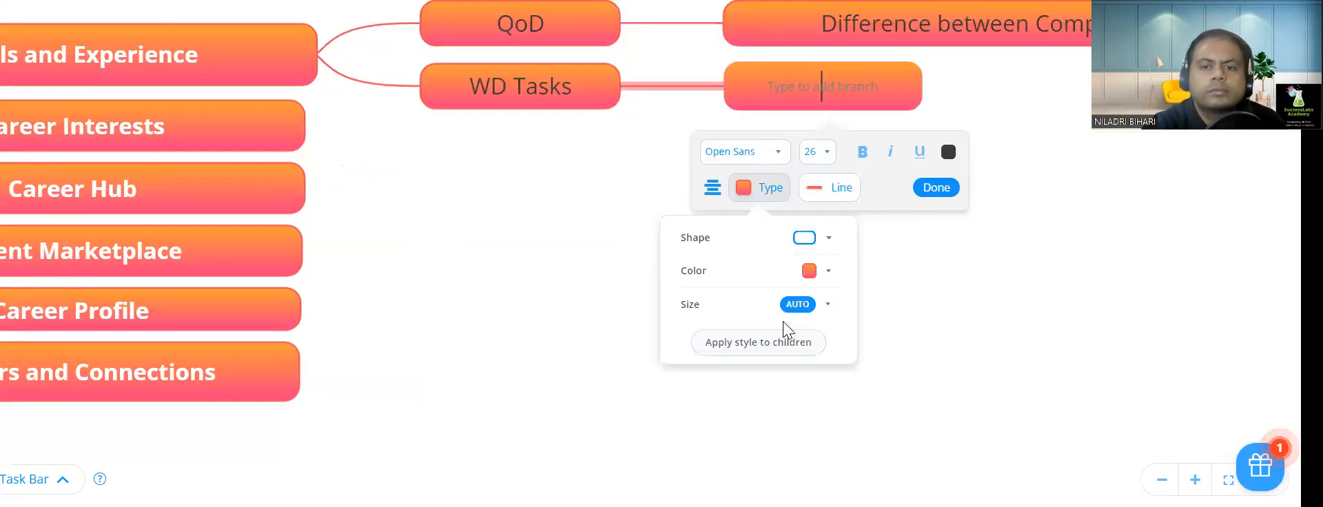
pyautogui.click(817, 273)
pyautogui.scroll(-2, 784, 341)
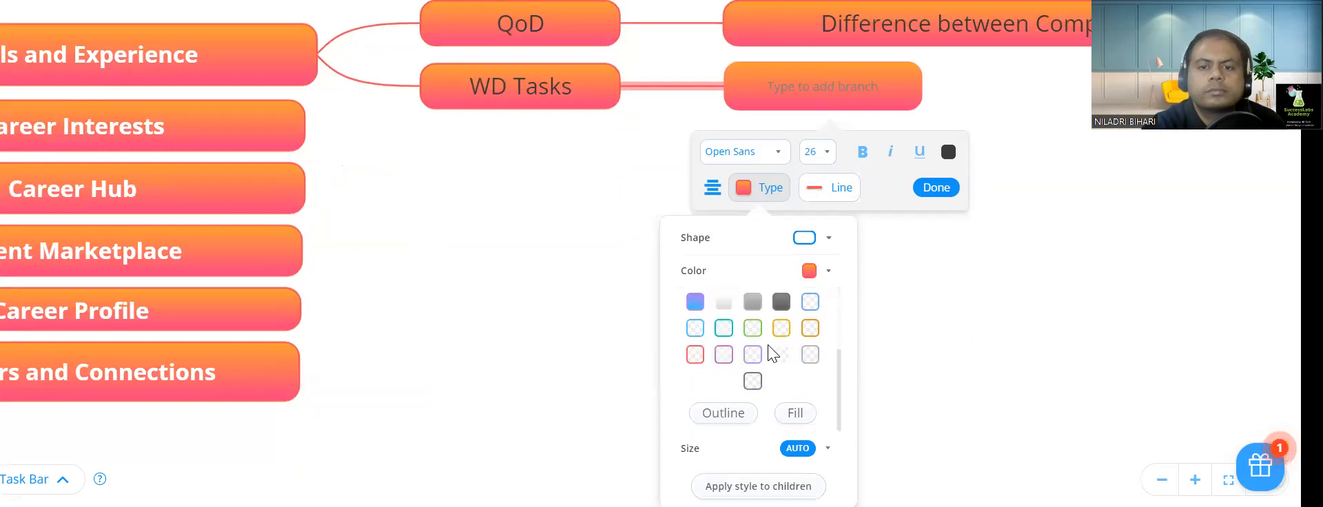
pyautogui.click(695, 358)
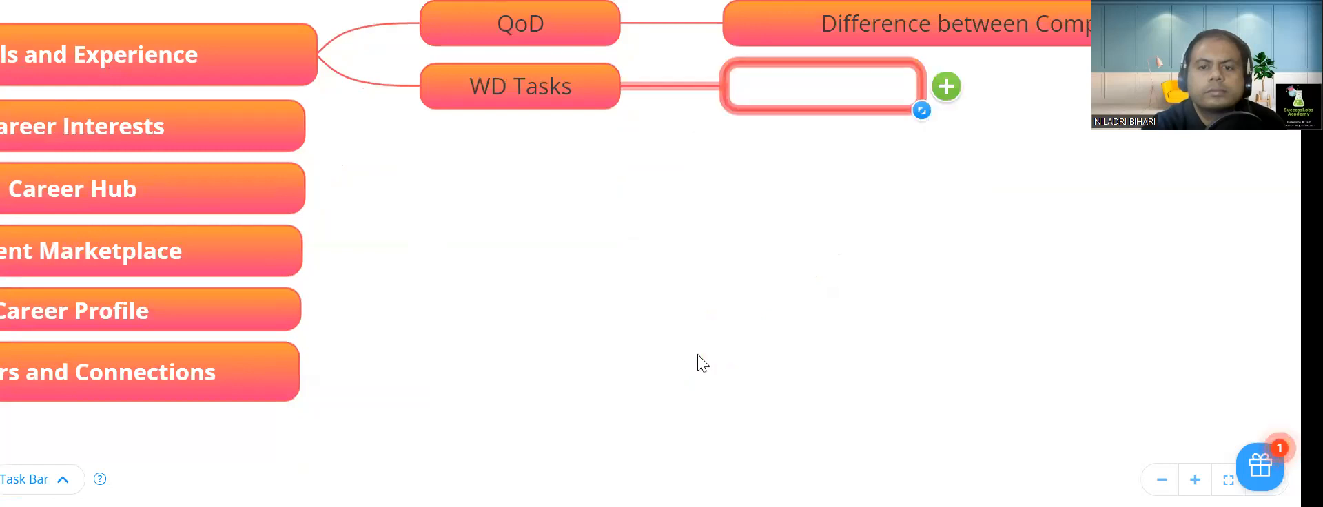
# Step: Label the empty branch under WD Tasks as Maintain Skills and Experience Setup task
pyautogui.doubleClick(862, 97)
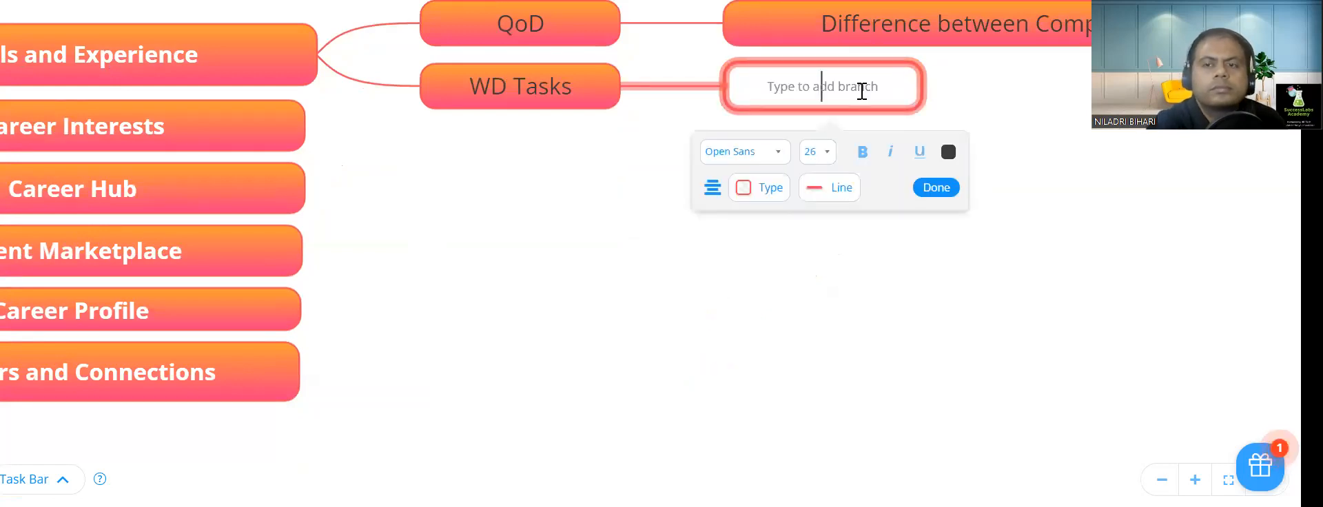
pyautogui.write('Maintain Skills and Experience')
pyautogui.press('Return')
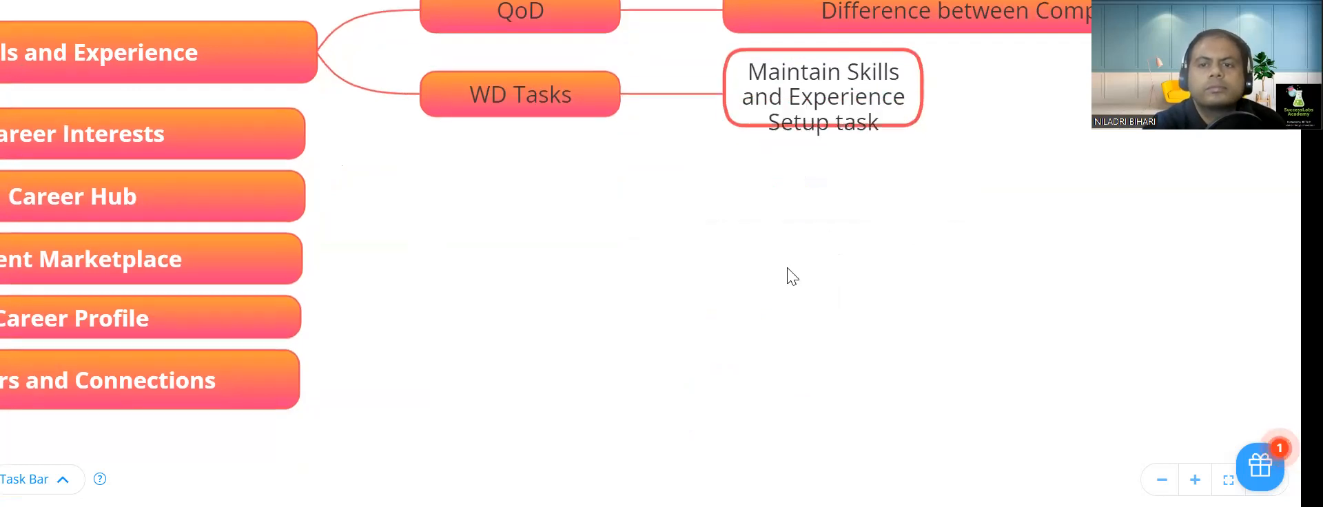
# Step: Open the shape color options for the Skills and Experience WD Tasks branch and bring up the outline-only choices
pyautogui.click(504, 87)
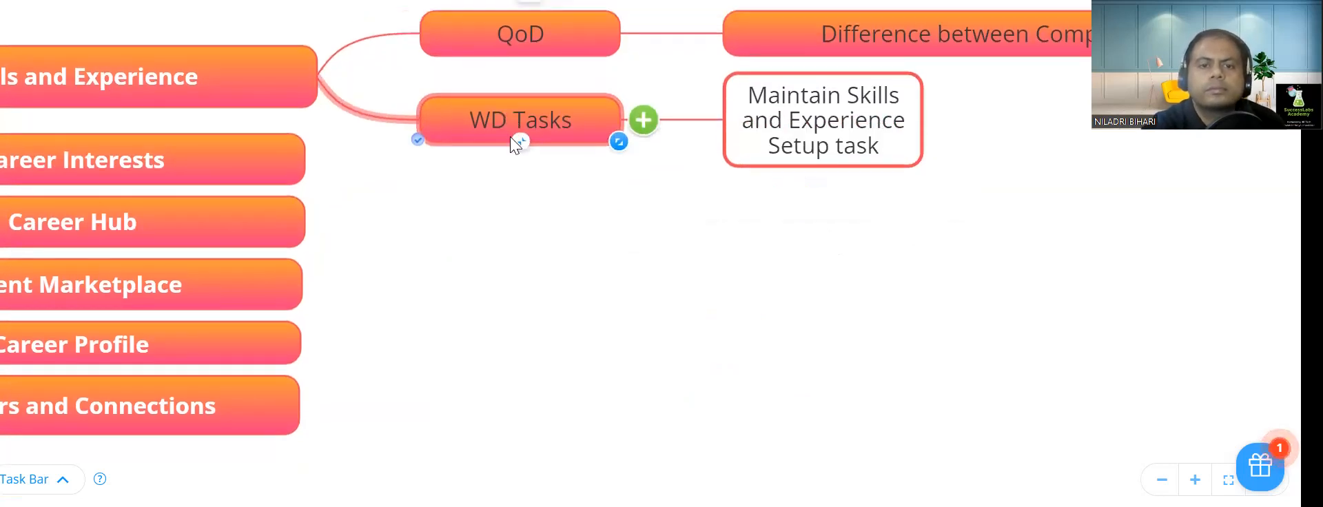
pyautogui.doubleClick(511, 128)
pyautogui.click(473, 221)
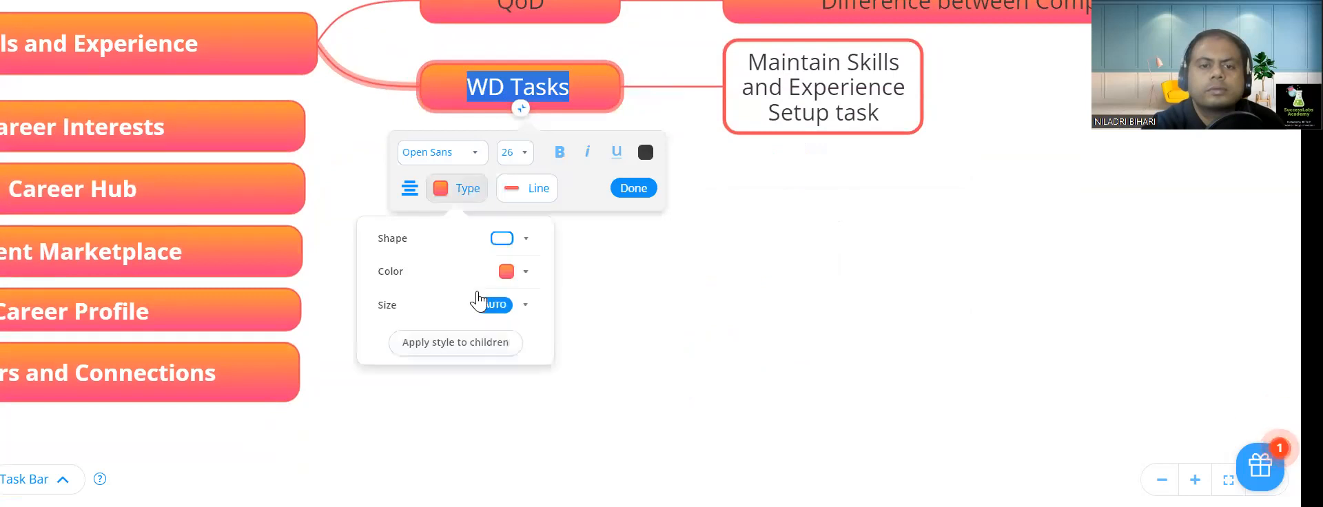
pyautogui.click(505, 272)
pyautogui.scroll(-1, 475, 340)
pyautogui.scroll(-1, 476, 341)
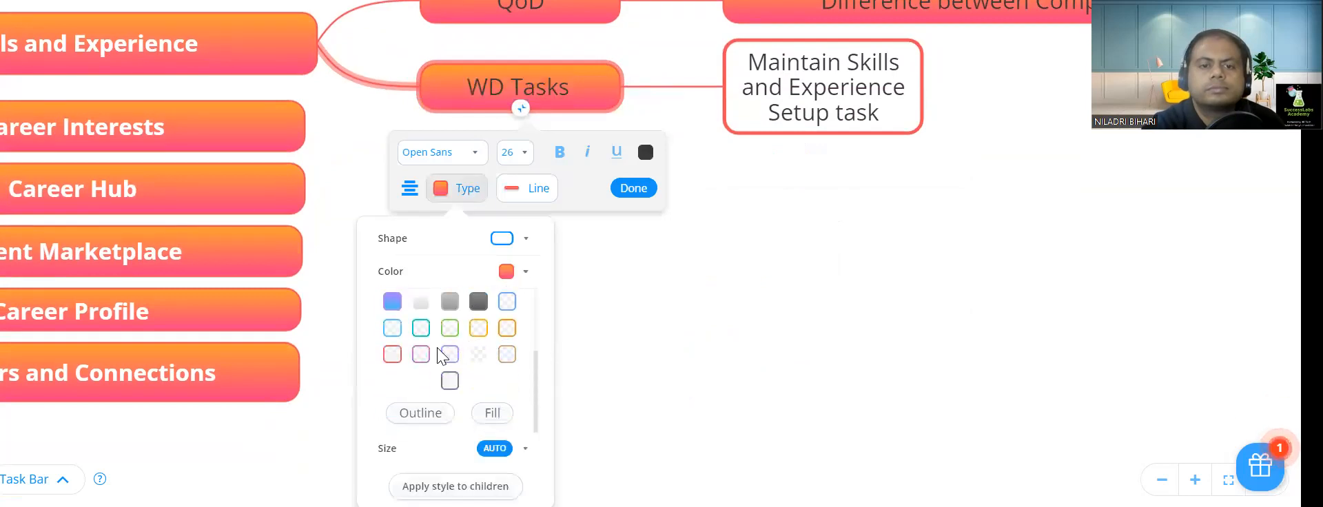
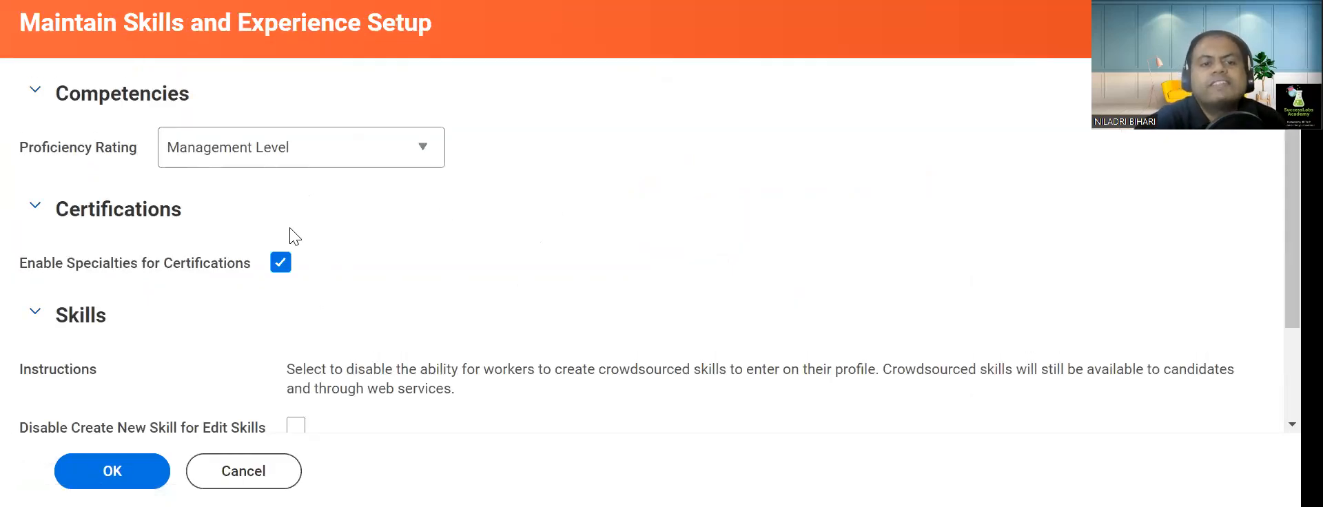
# Step: Examine the Competencies, Certifications and Skills settings of the Maintain Skills and Experience Setup task, including the Enable Workday Skills Cloud option
pyautogui.scroll(-2, 259, 317)
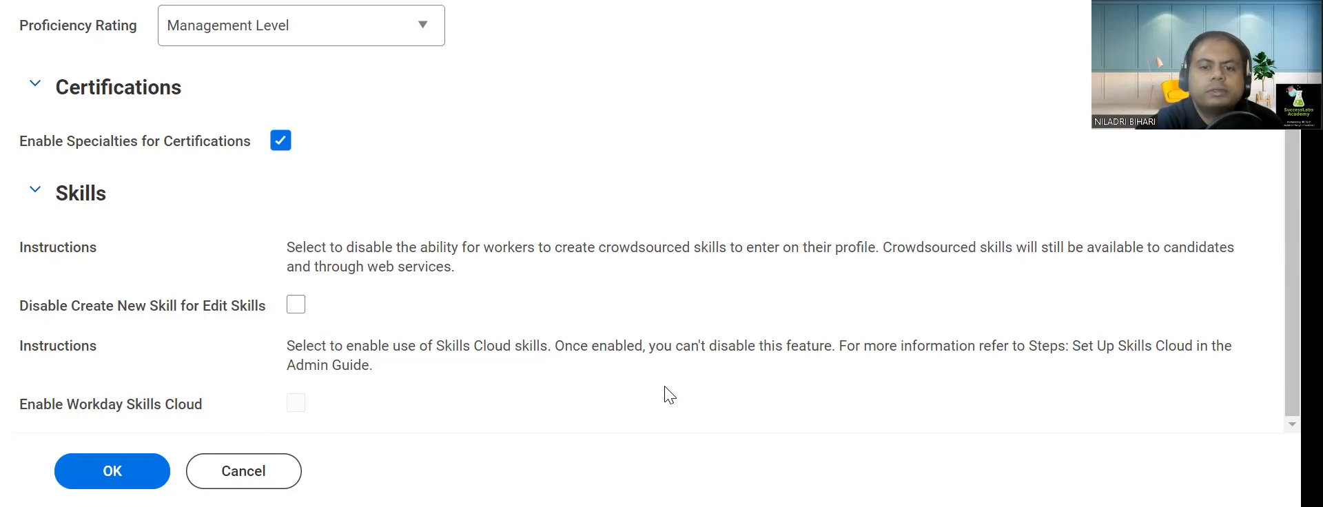
pyautogui.moveTo(145, 408); pyautogui.dragTo(150, 404)
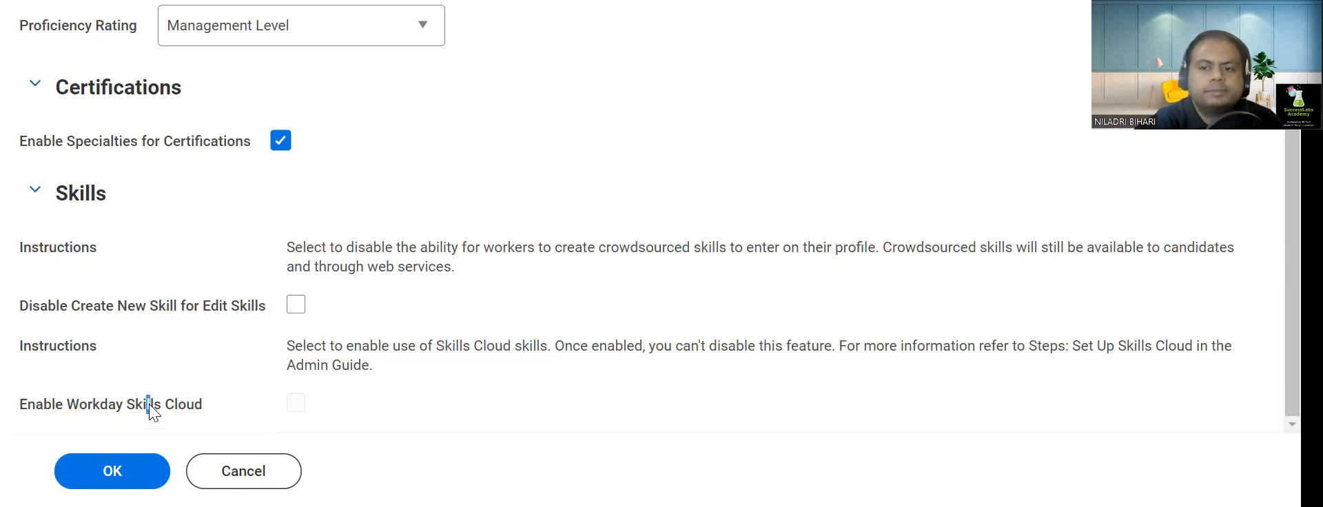
pyautogui.click(25, 407)
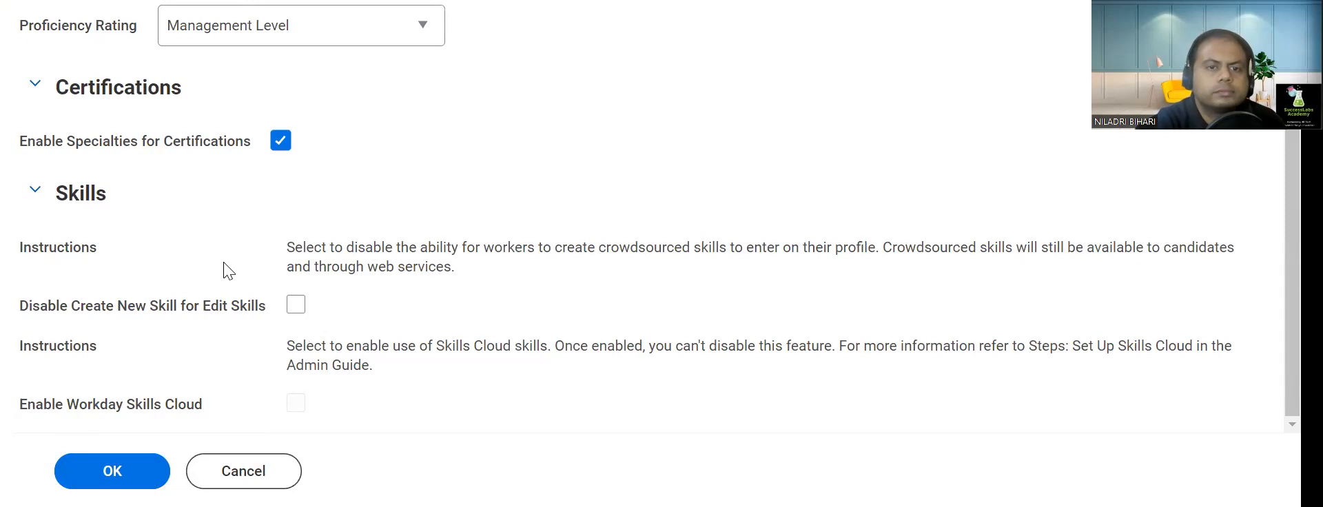
pyautogui.click(35, 191)
pyautogui.click(34, 242)
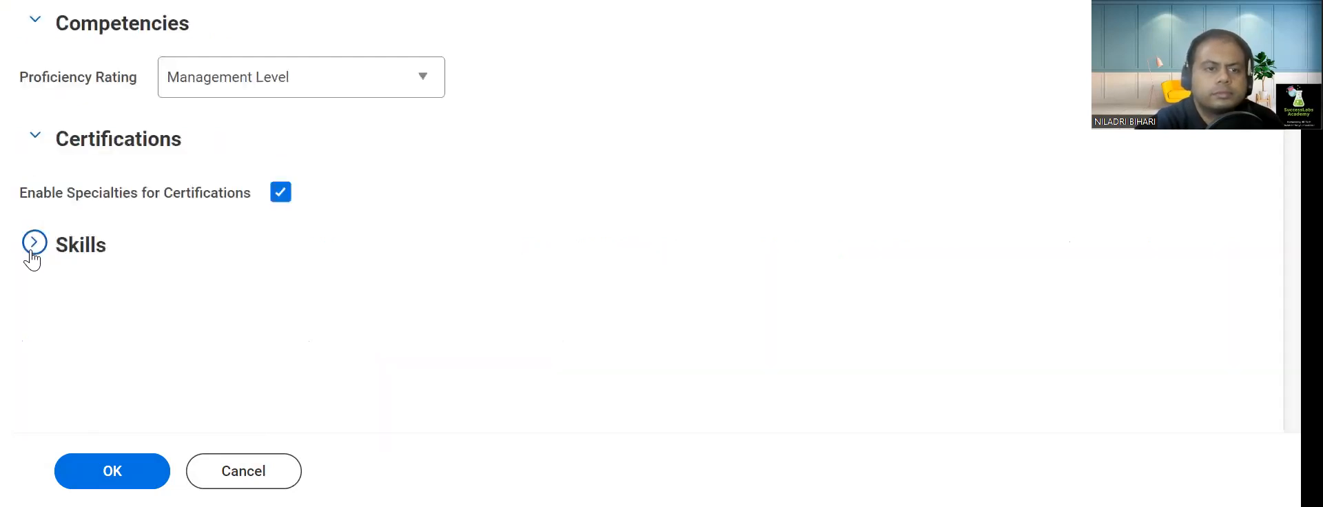
pyautogui.scroll(-1, 131, 273)
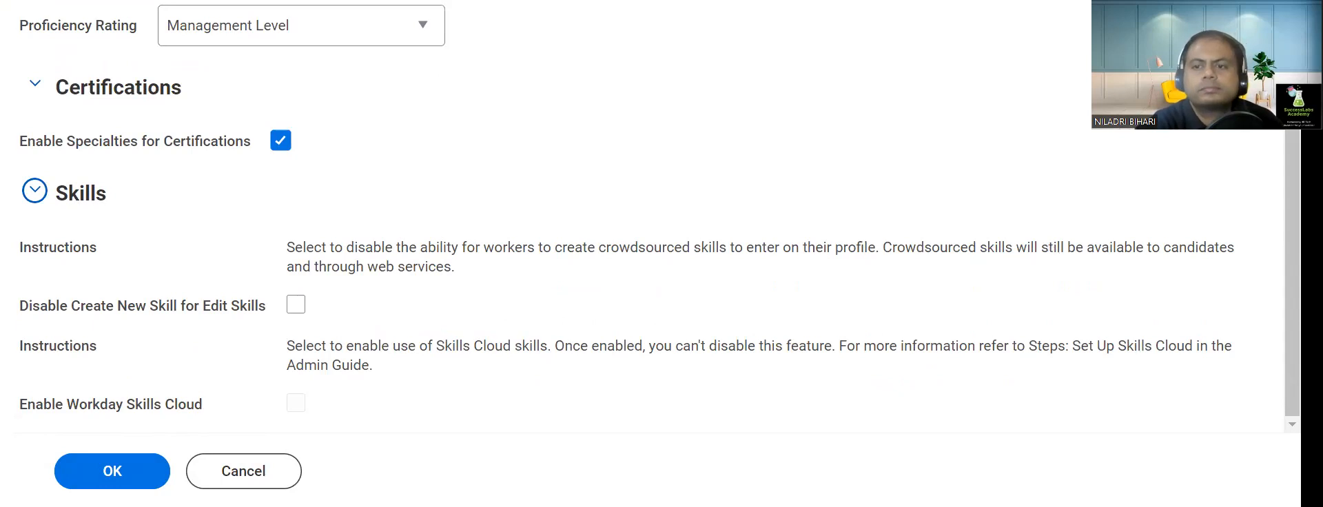
pyautogui.click(751, 291)
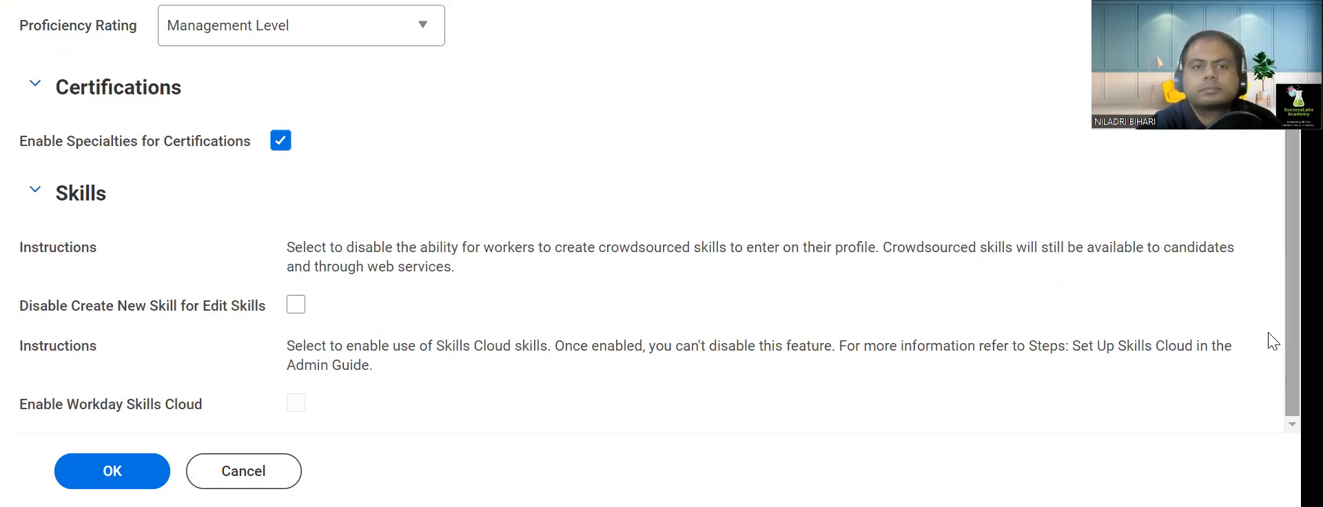
pyautogui.scroll(1, 717, 323)
pyautogui.scroll(-1, 717, 322)
pyautogui.scroll(1, 711, 319)
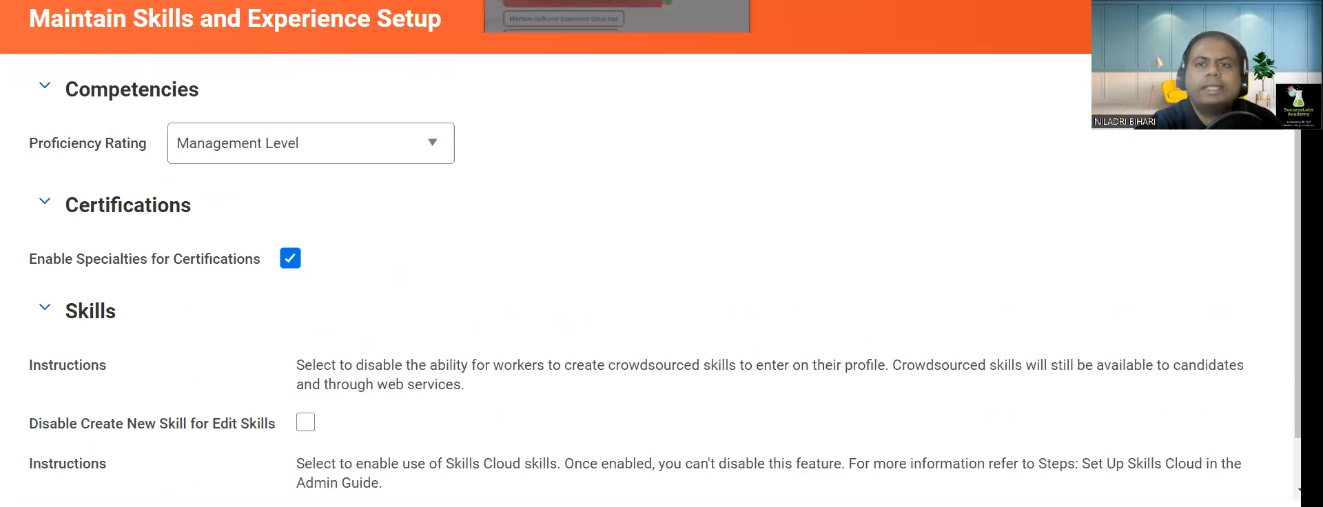
# Step: Switch to the mind map and add a child branch named Competencies under Maintain Skills and Experience Setup task
pyautogui.click(475, 1)
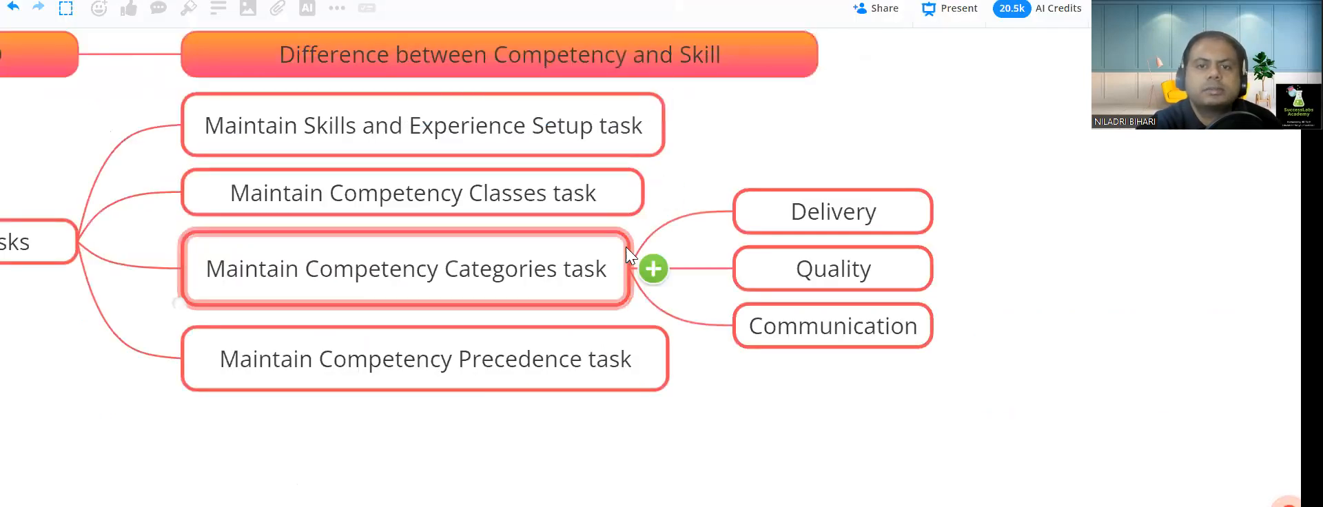
pyautogui.click(609, 125)
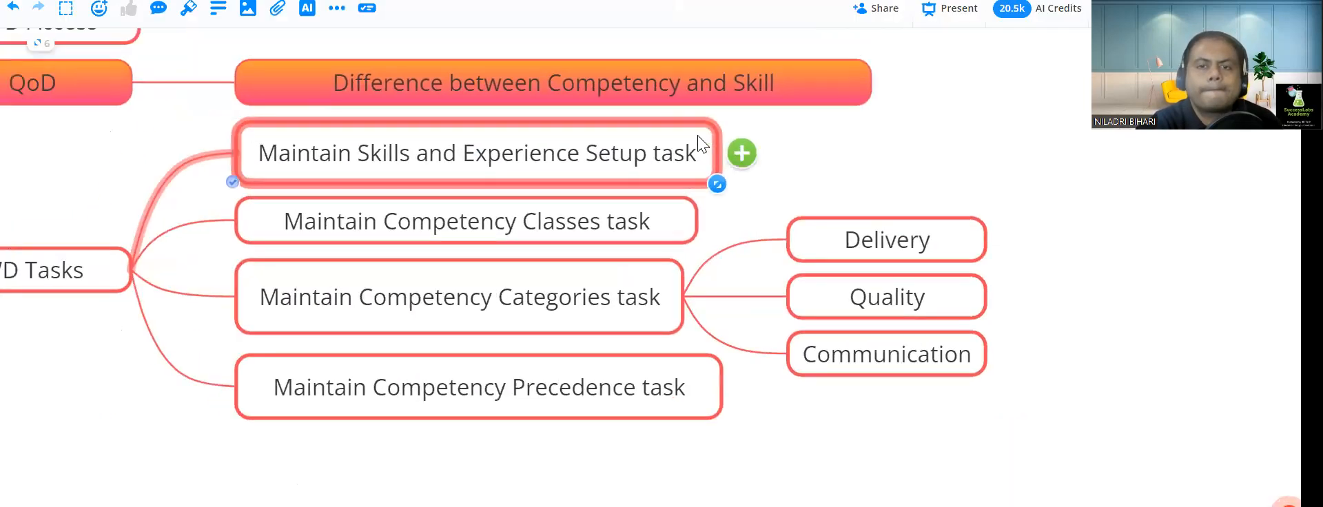
pyautogui.click(823, 198)
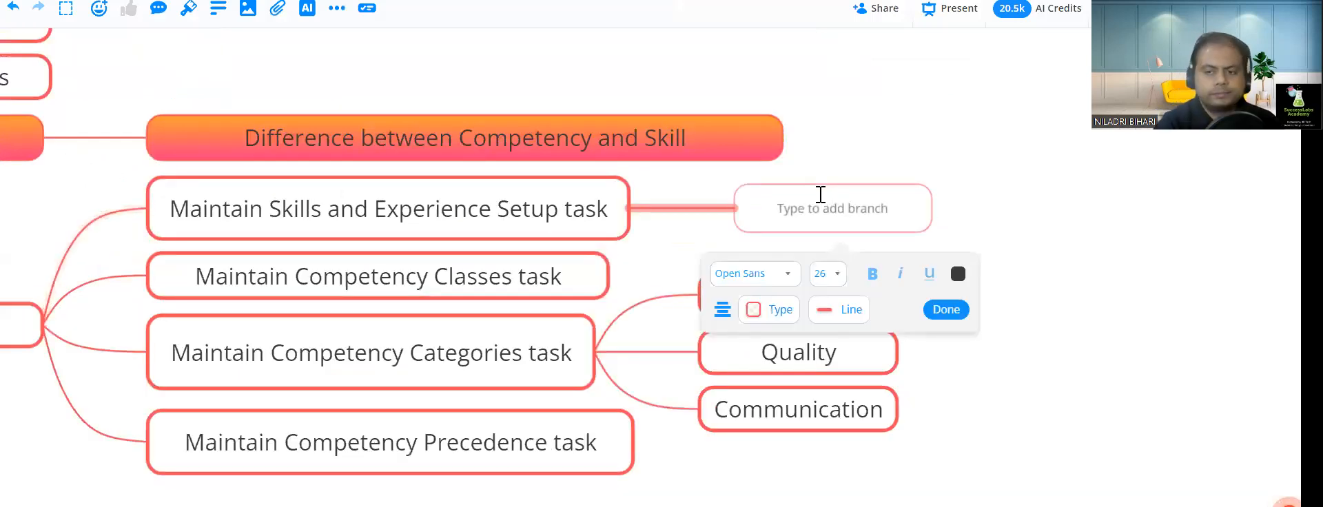
pyautogui.write('Co')
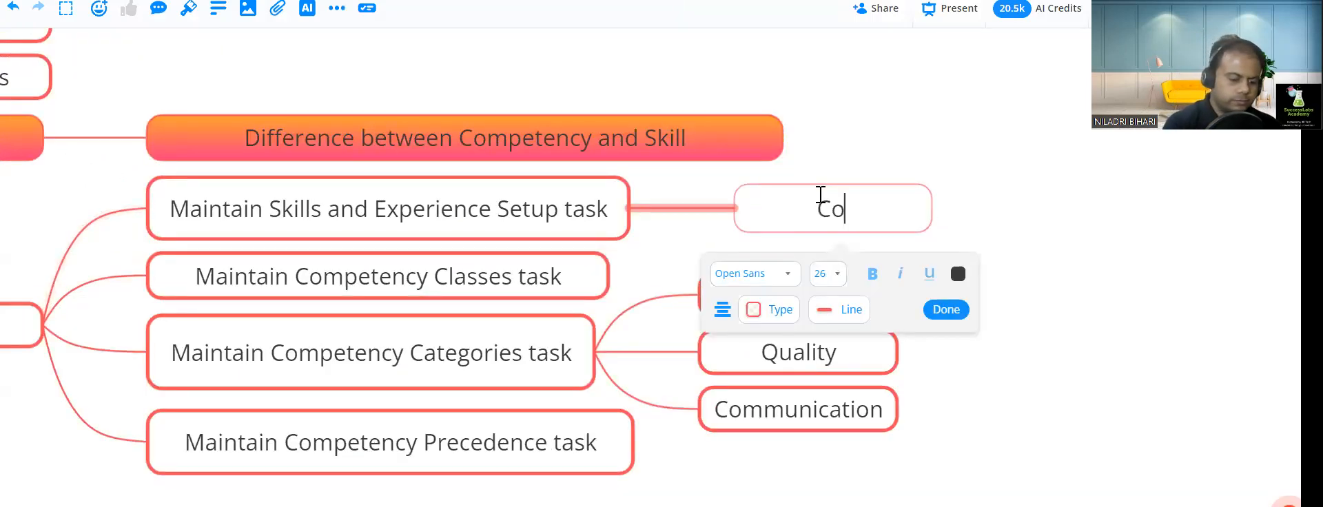
pyautogui.write('mpetenc')
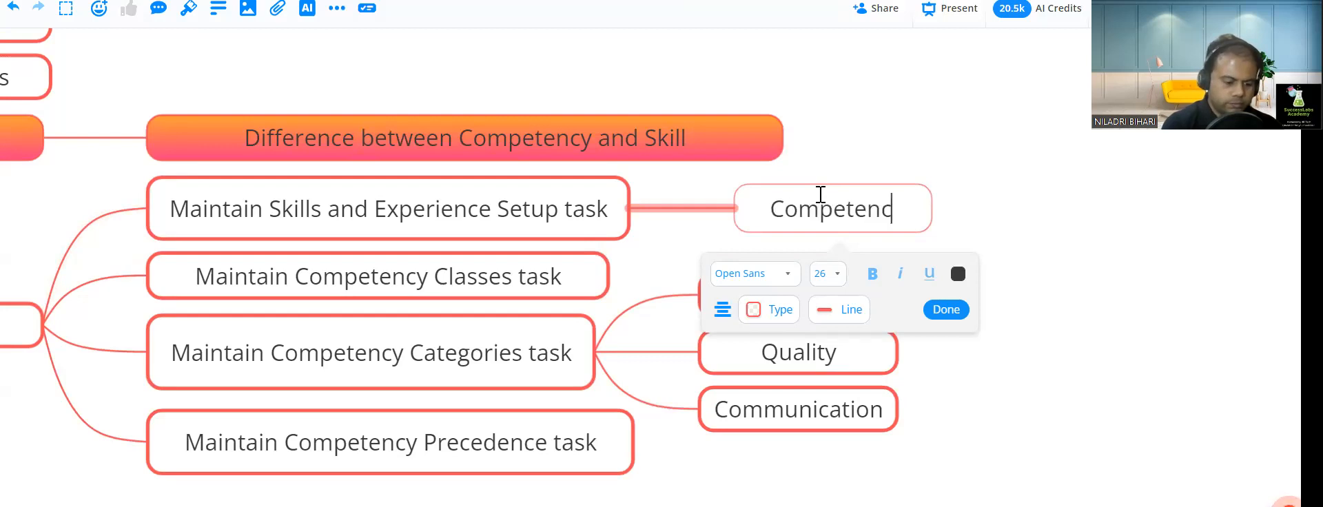
pyautogui.write('ies')
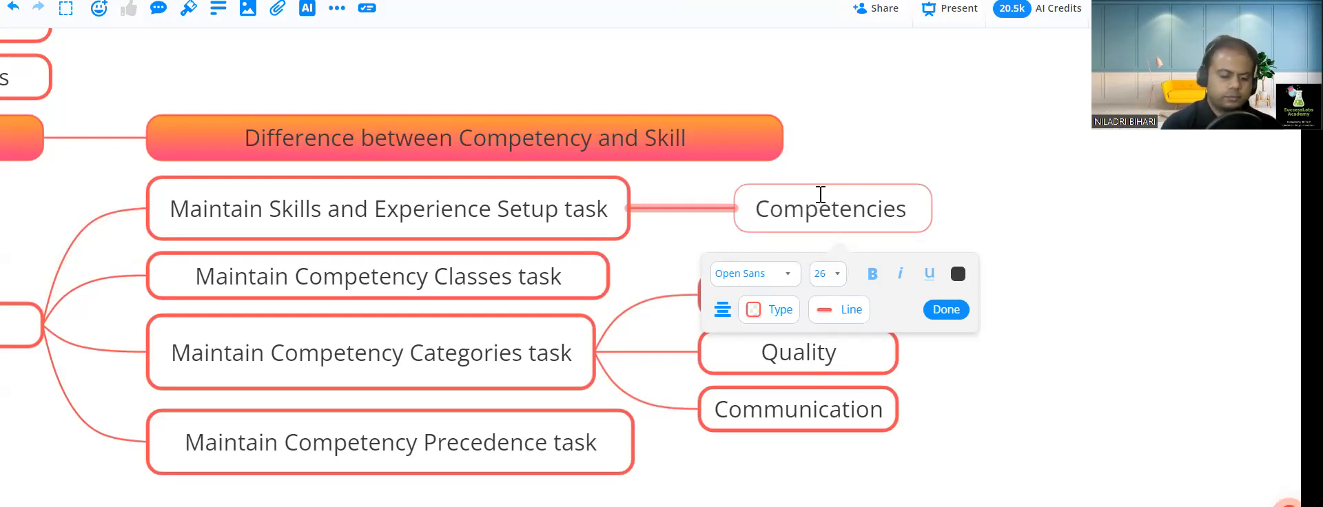
pyautogui.press('Return')
# Step: Add sibling branches named Certifications and Skills below Competencies
pyautogui.press('Return')
pyautogui.write('C')
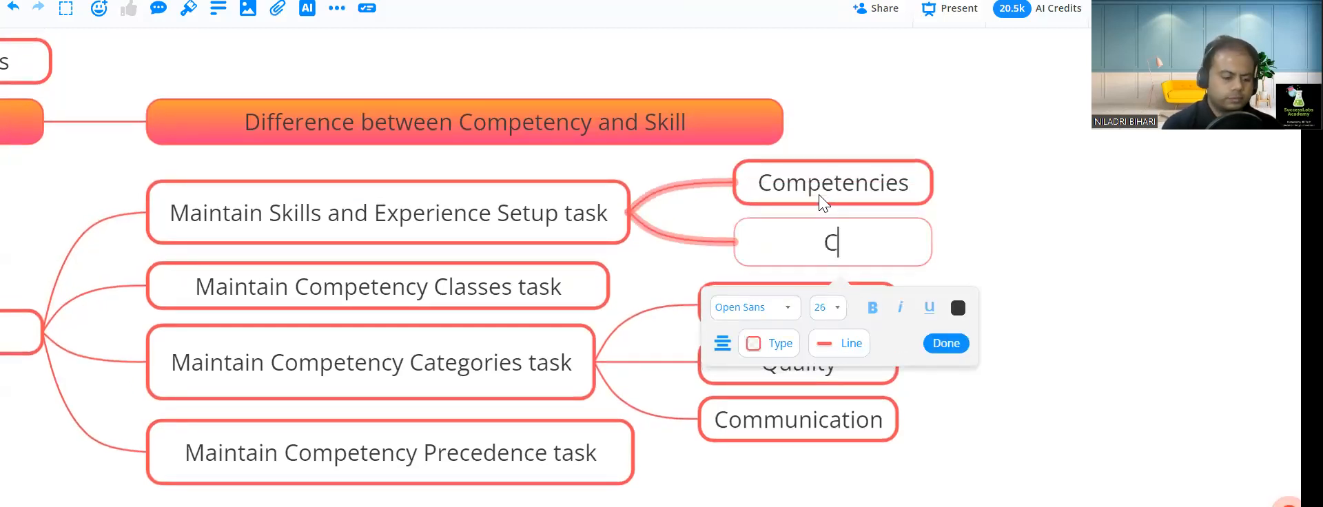
pyautogui.write('ertifications')
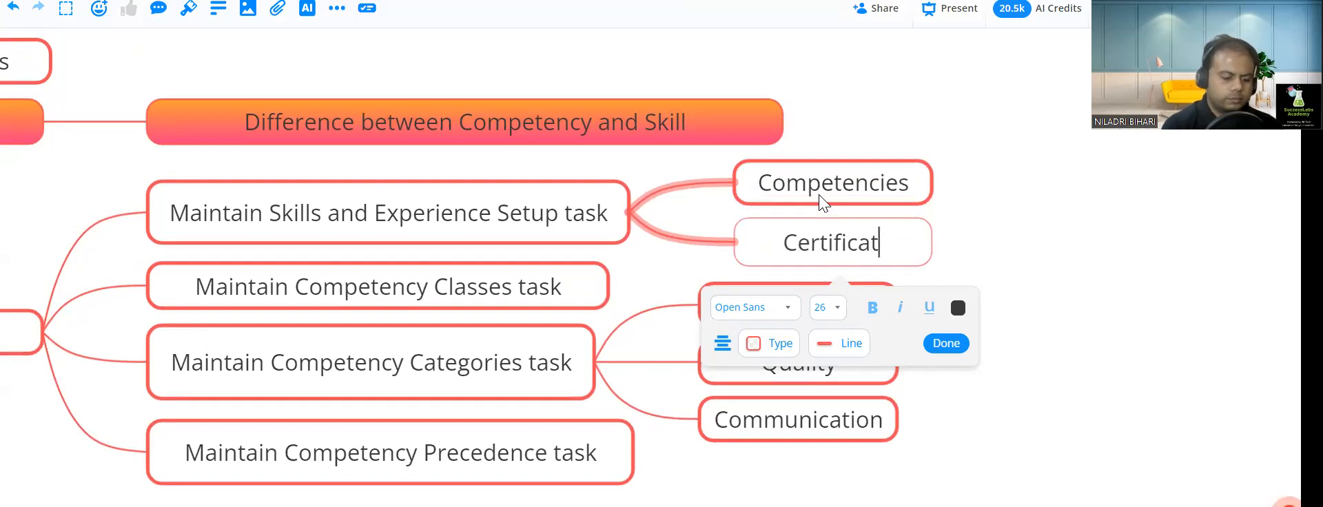
pyautogui.press('Return')
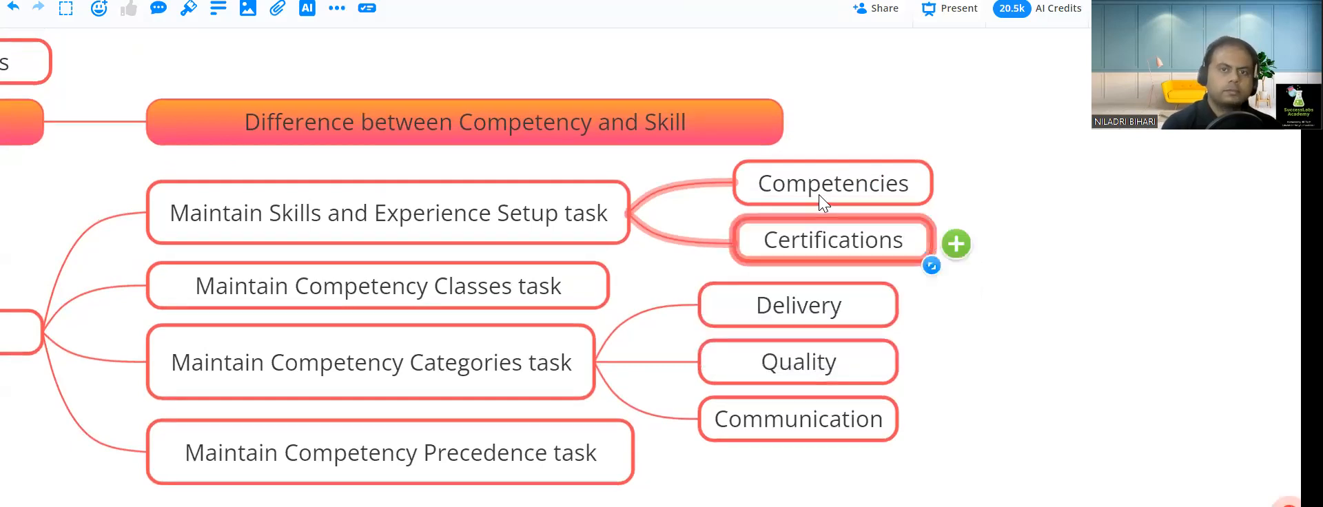
pyautogui.press('Return')
pyautogui.write('Skill')
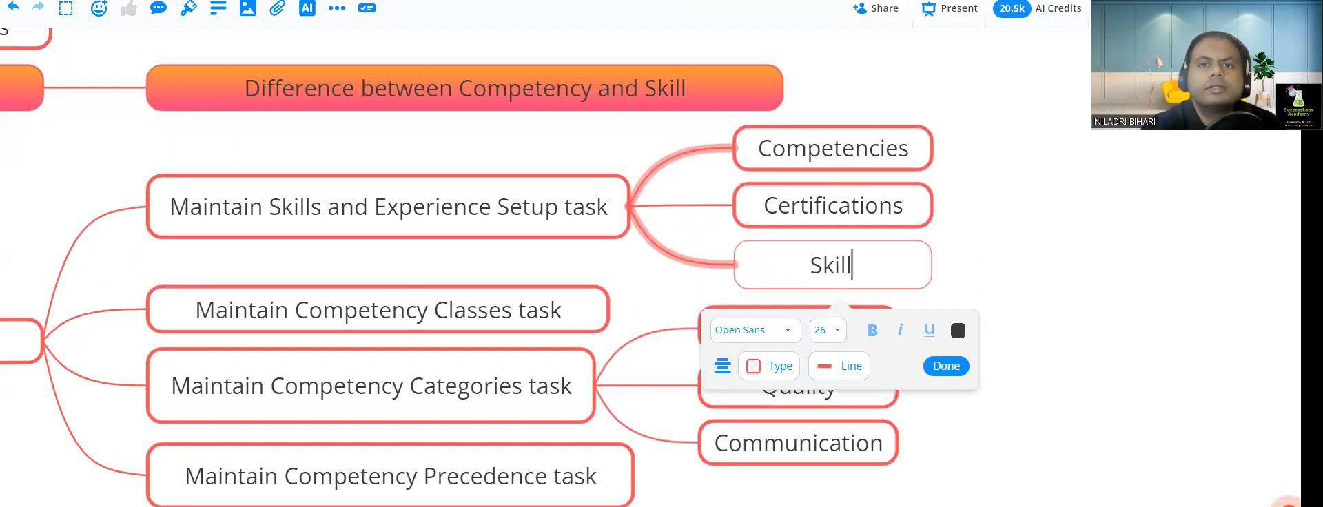
pyautogui.write('s')
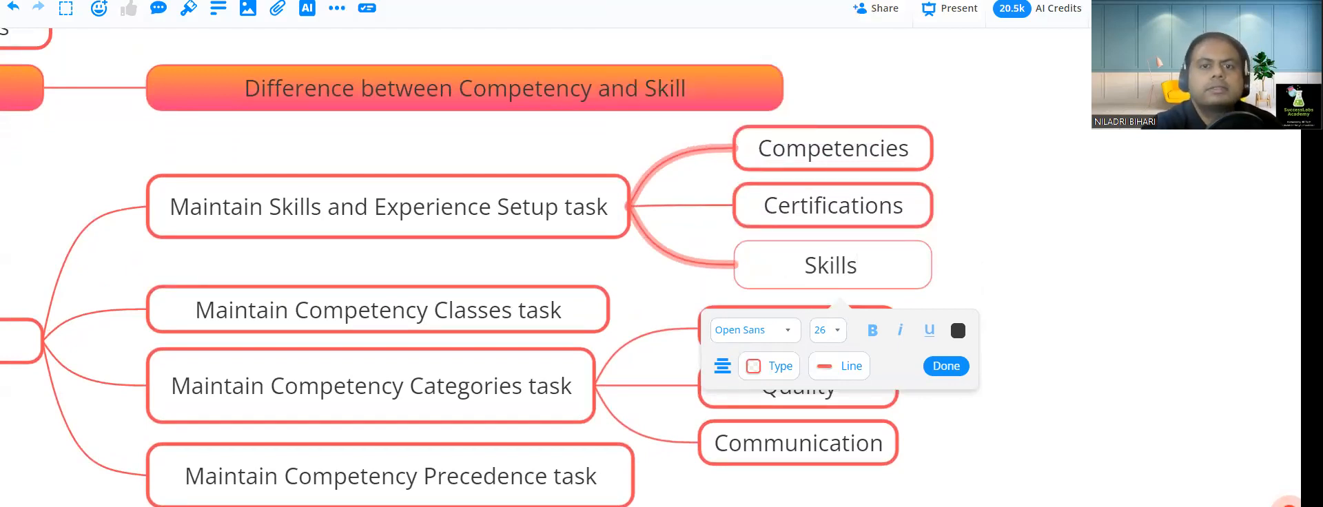
# Step: Check the Workday setup page and the PDF steps, and collapse the mind map's Maintain Skills and Experience Setup task branch
pyautogui.hotkey('alt', 'Tab')
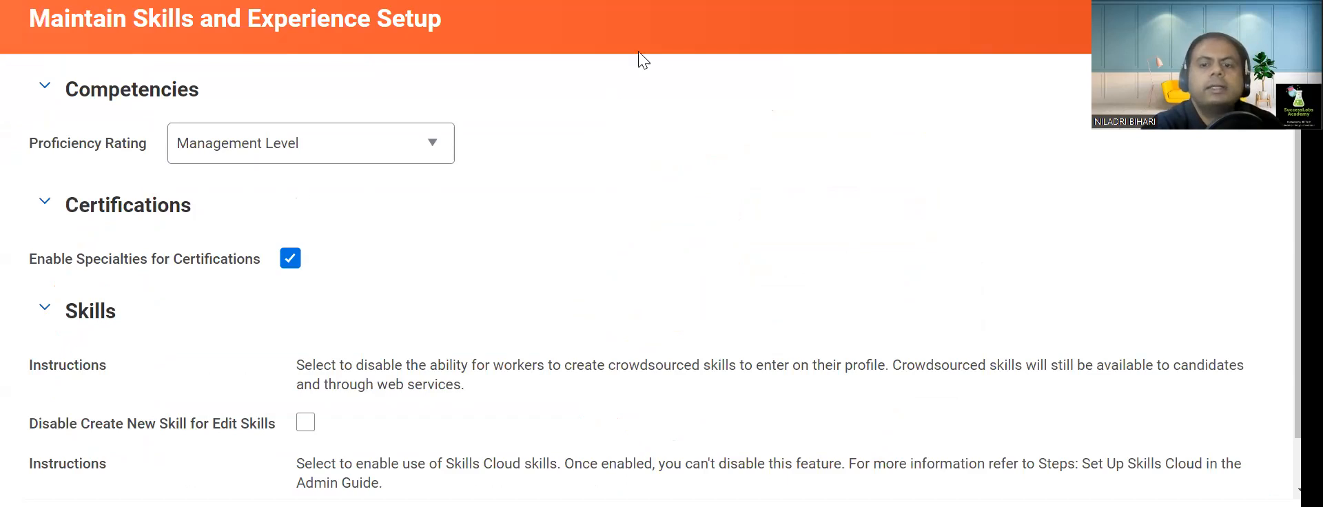
pyautogui.hotkey('alt', 'Tab')
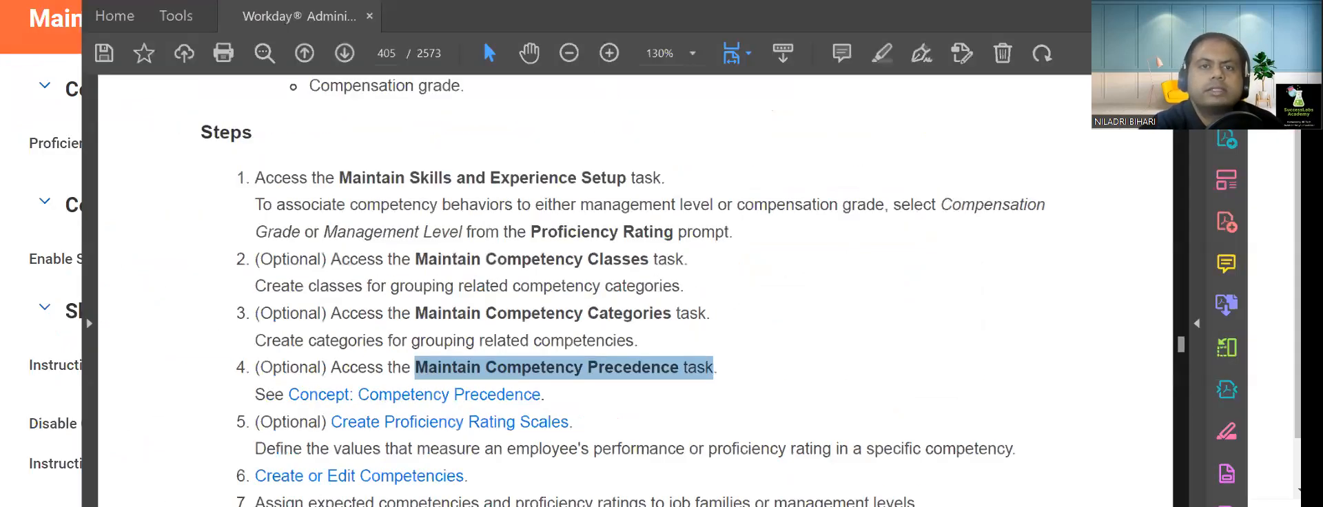
pyautogui.hotkey('alt', 'Tab')
pyautogui.click(533, 216)
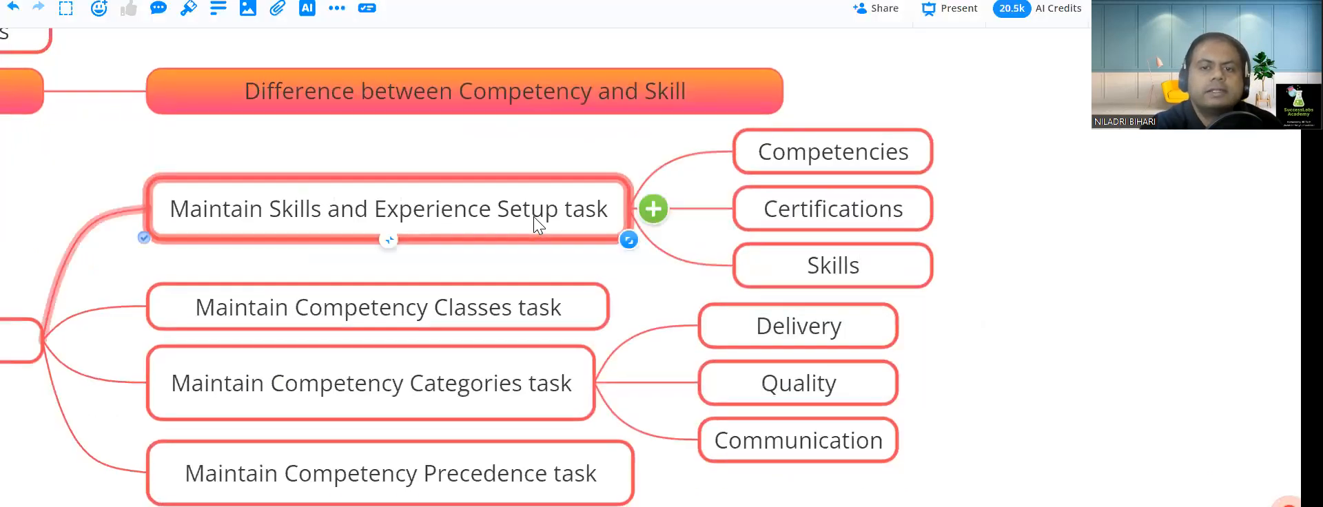
pyautogui.click(556, 240)
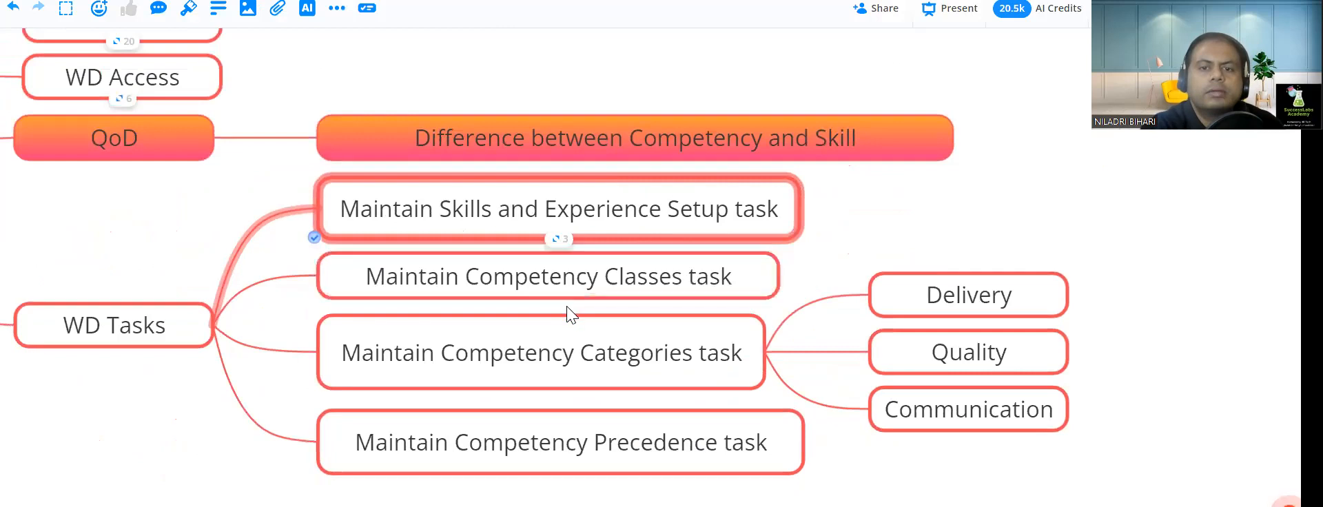
# Step: Check the Maintain Competency Classes page in Workday and add a child branch named Leadership under that task in the mind map
pyautogui.hotkey('alt', 'Tab')
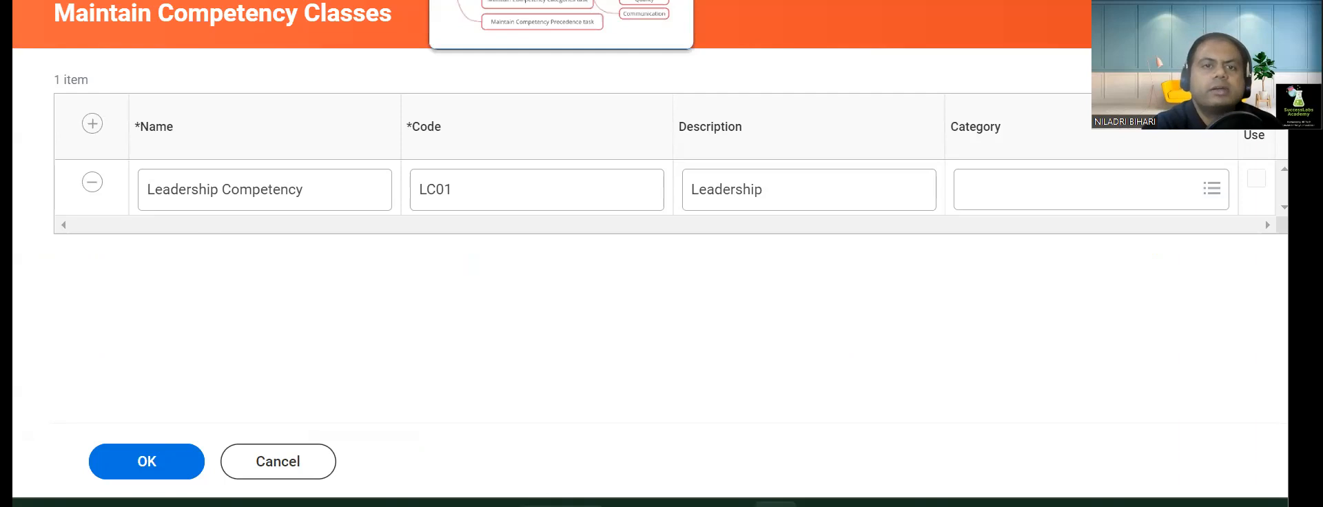
pyautogui.click(503, 1)
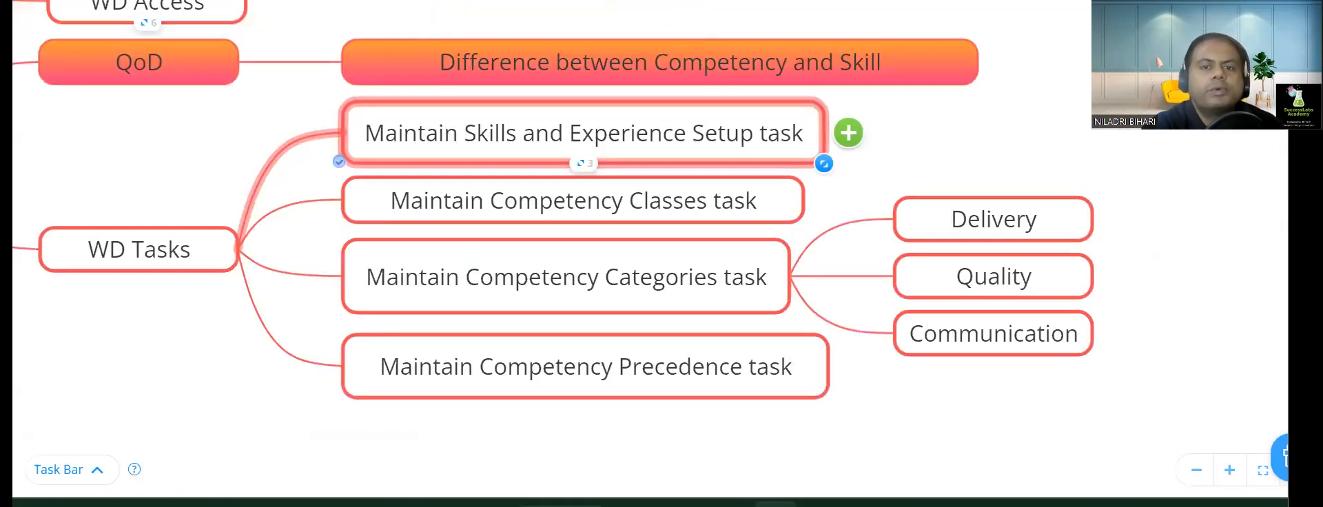
pyautogui.click(761, 207)
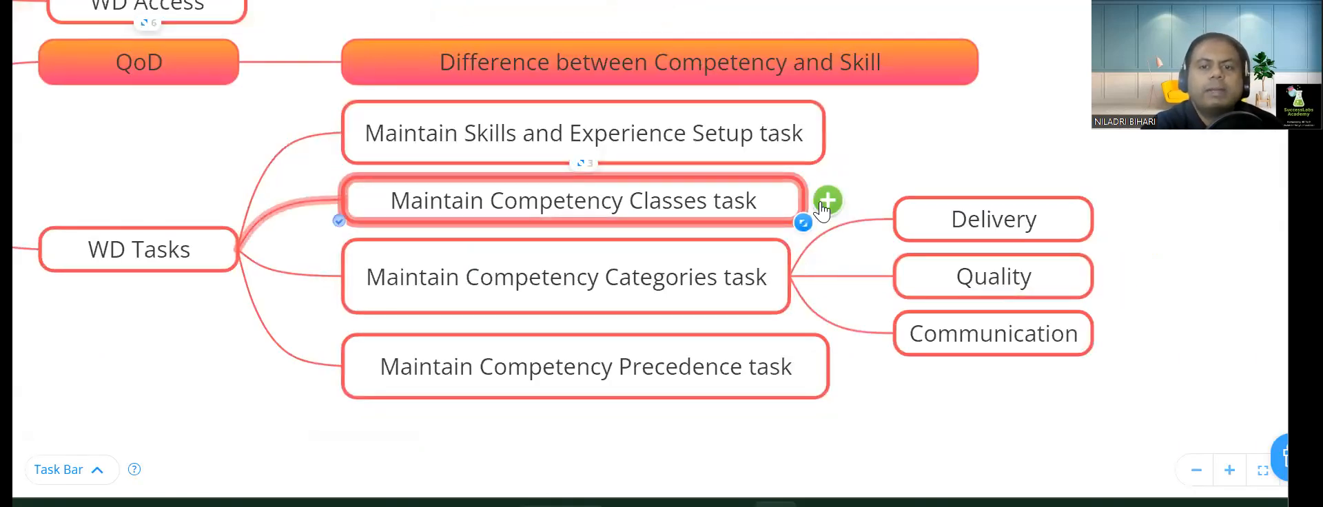
pyautogui.click(824, 203)
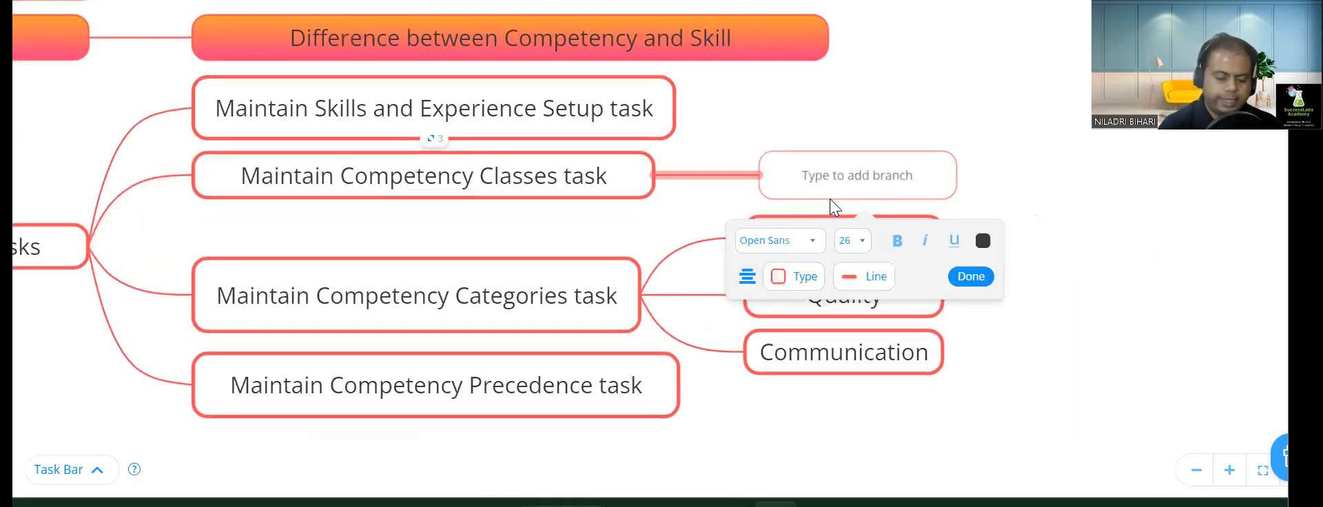
pyautogui.write('Lead')
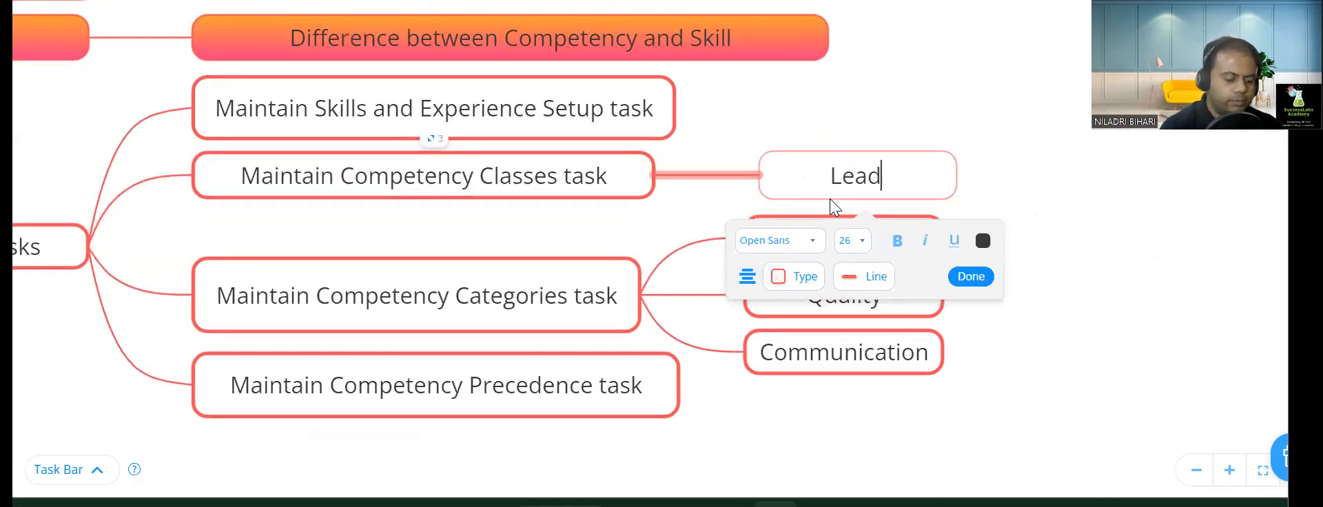
pyautogui.write('ership')
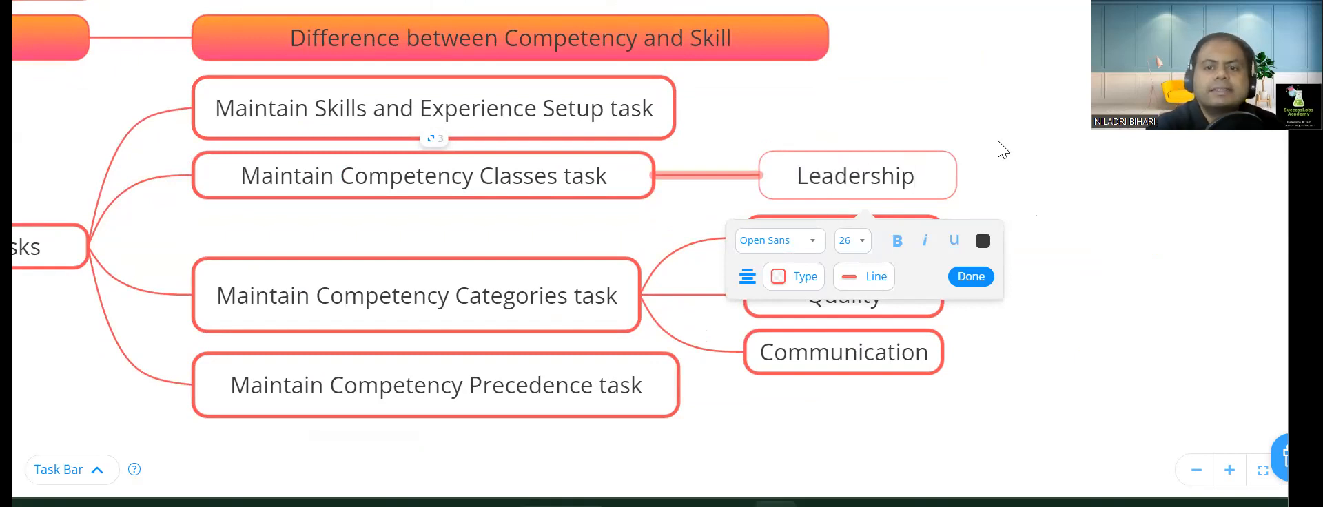
pyautogui.click(982, 279)
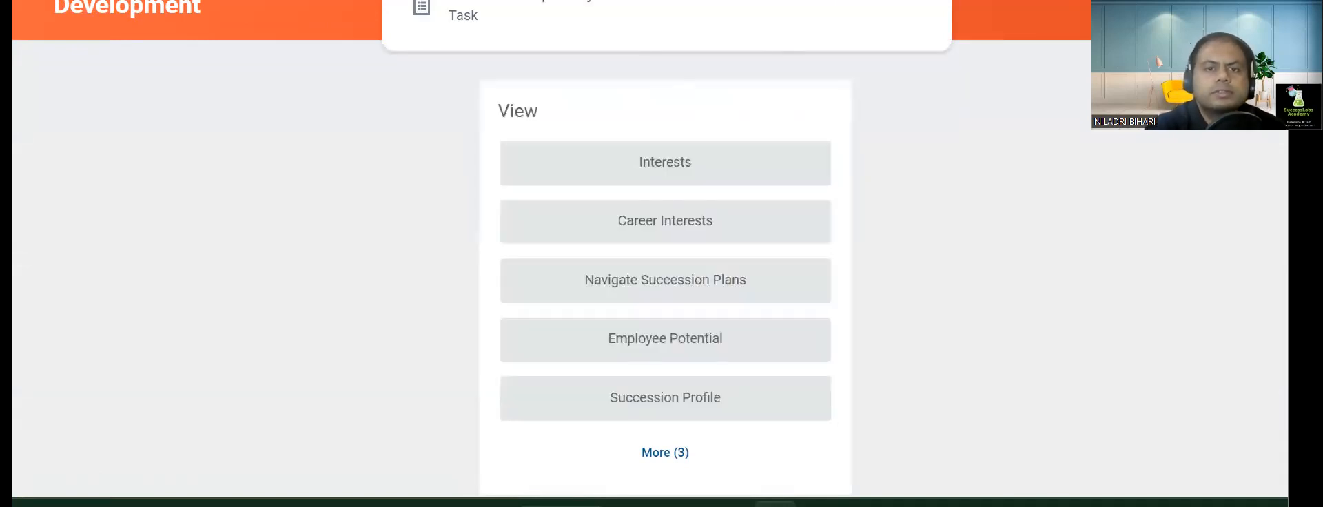
# Step: Open the Maintain Competency Precedence task and add a row with Learning Outcomes as the source category
pyautogui.click(623, 36)
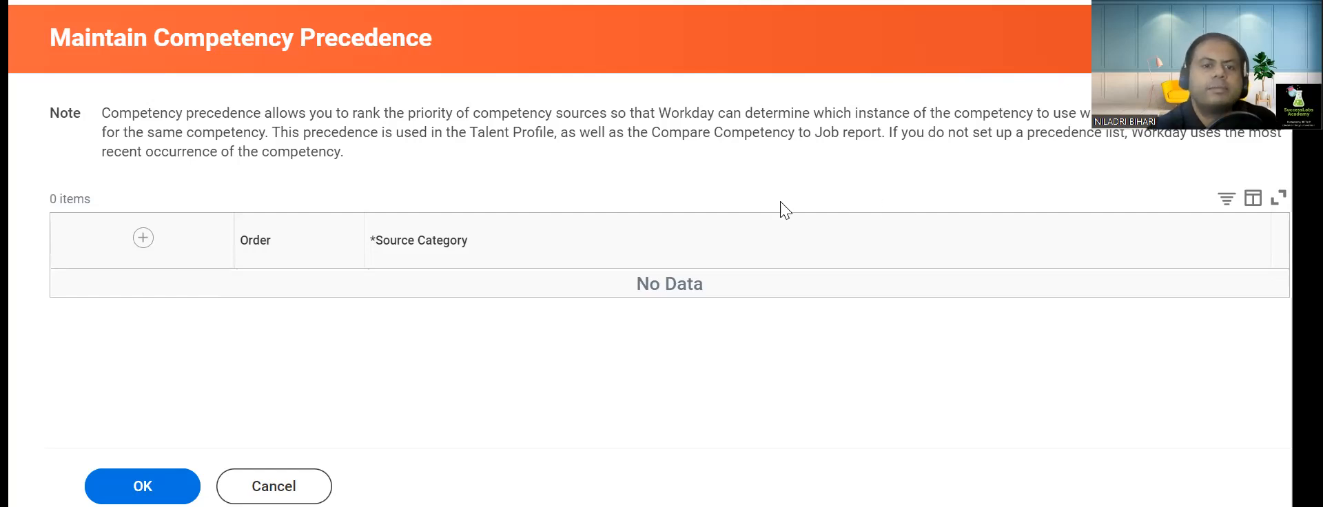
pyautogui.click(140, 238)
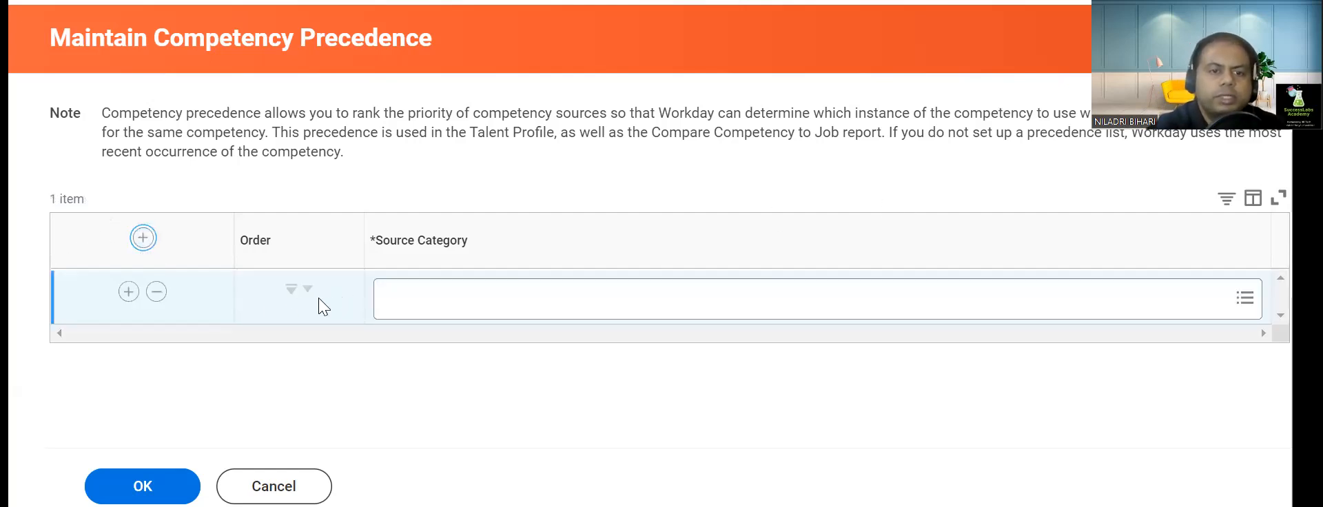
pyautogui.click(422, 298)
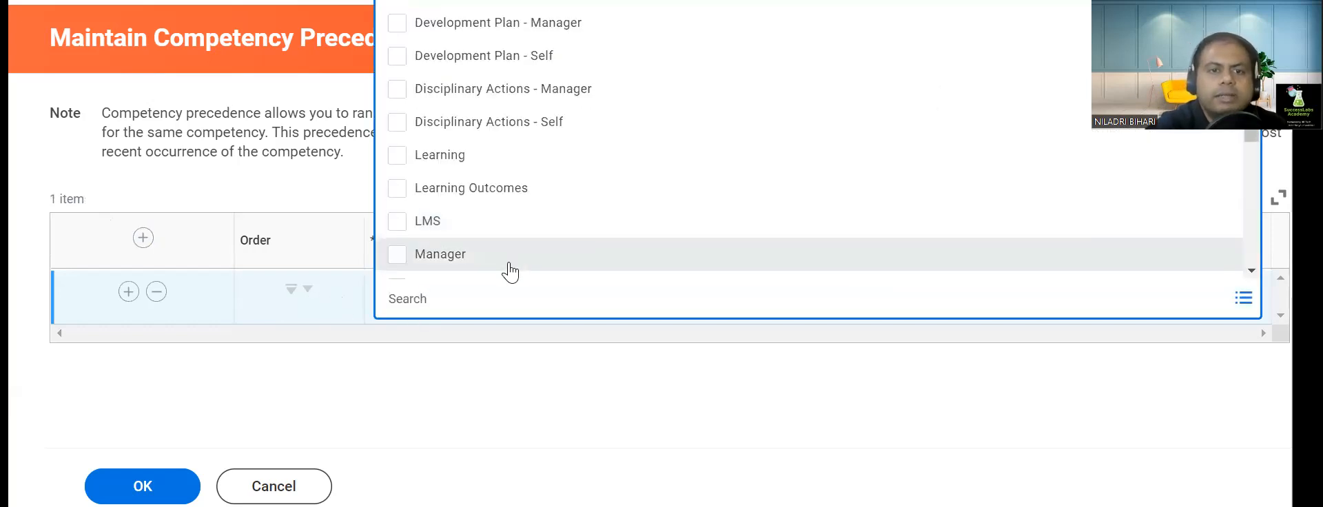
pyautogui.scroll(-3, 509, 272)
pyautogui.scroll(-3, 508, 272)
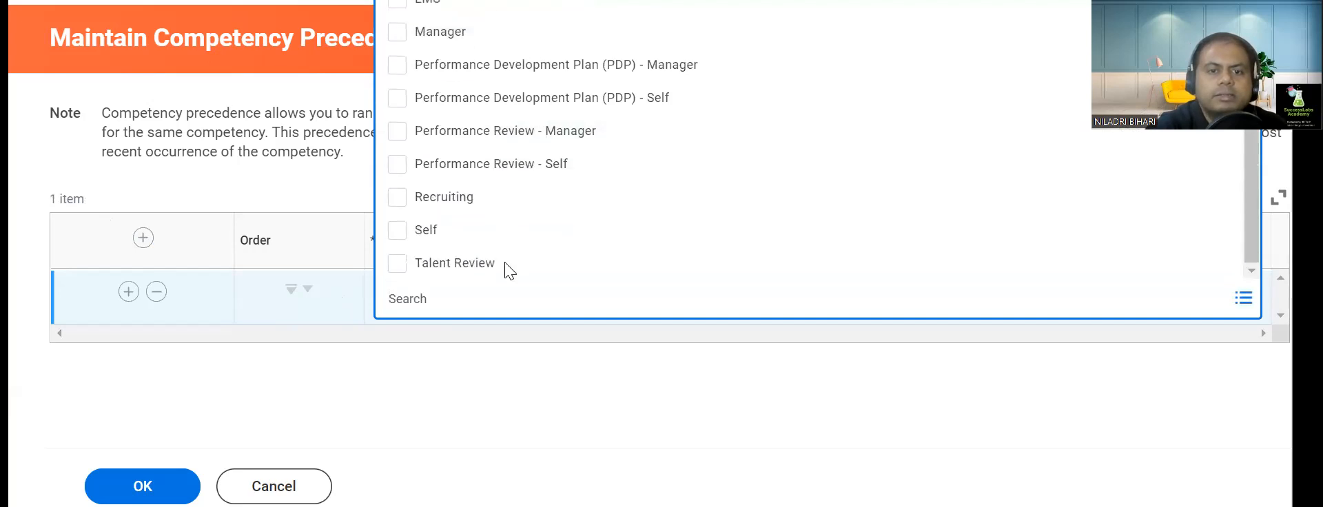
pyautogui.scroll(4, 448, 271)
pyautogui.scroll(2, 441, 269)
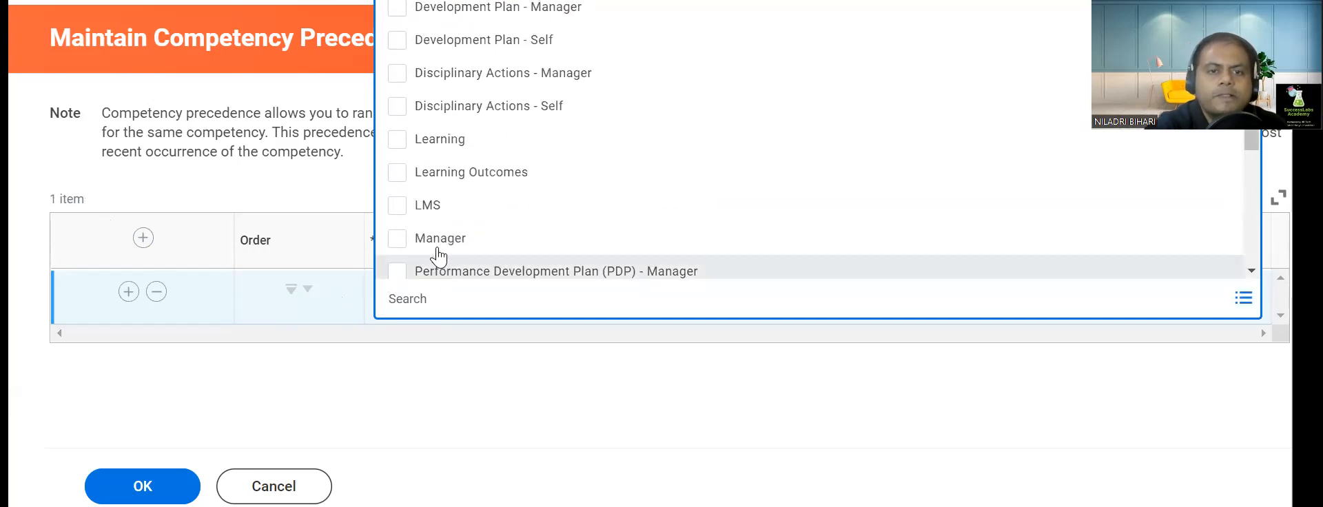
pyautogui.click(397, 172)
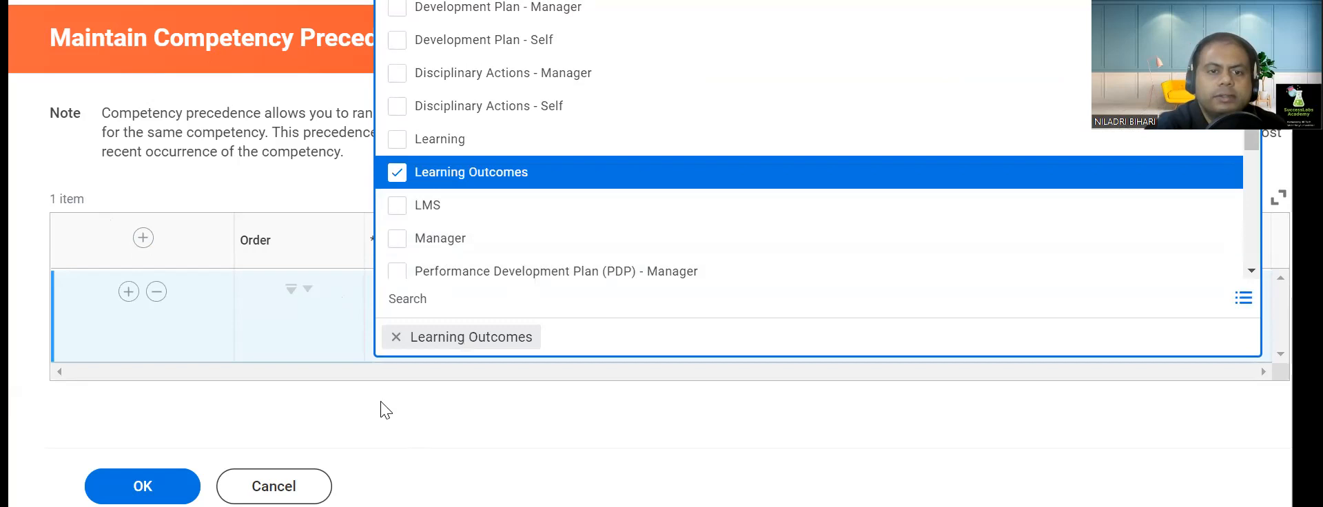
pyautogui.click(358, 410)
# Step: Add a row above Learning Outcomes with the source category Development Plan - Self and submit the competency precedence
pyautogui.click(142, 238)
pyautogui.click(406, 301)
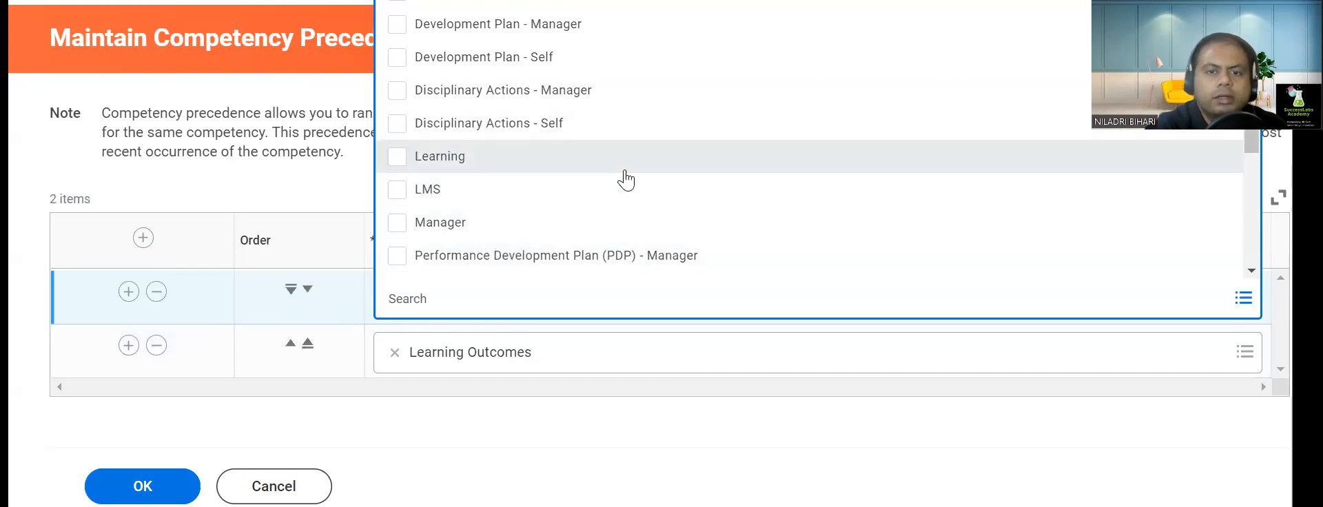
pyautogui.scroll(-3, 621, 213)
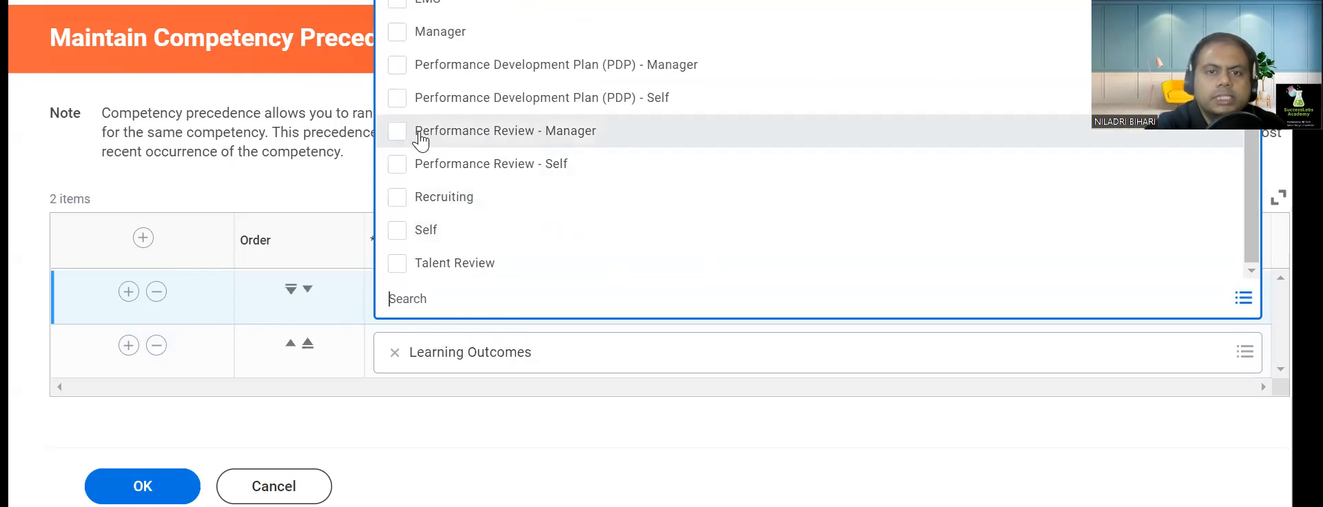
pyautogui.scroll(3, 532, 212)
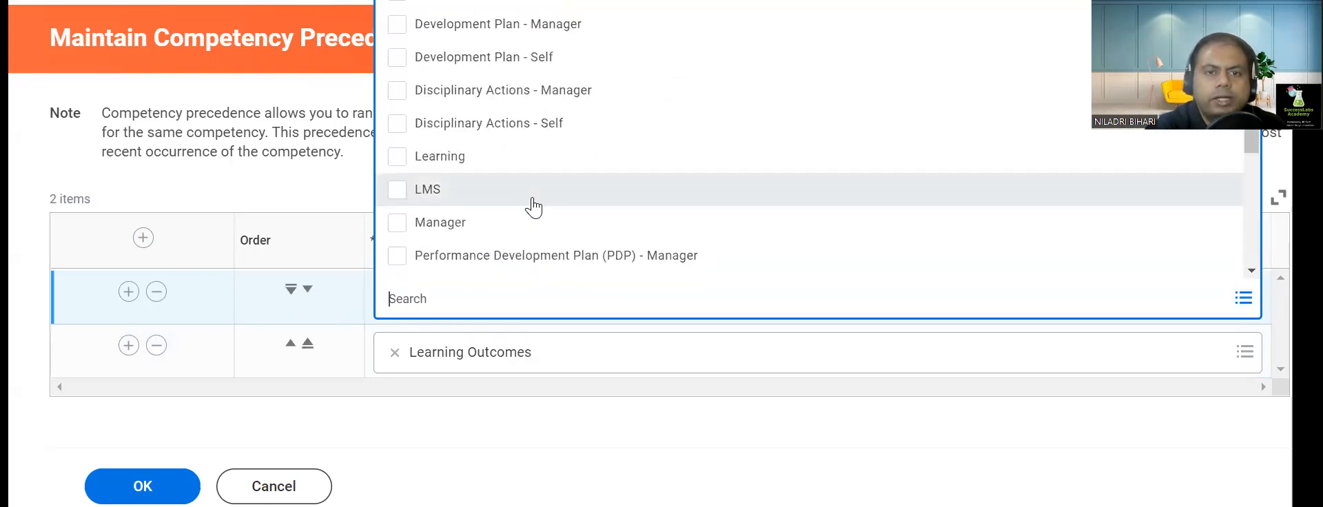
pyautogui.click(397, 59)
pyautogui.click(279, 186)
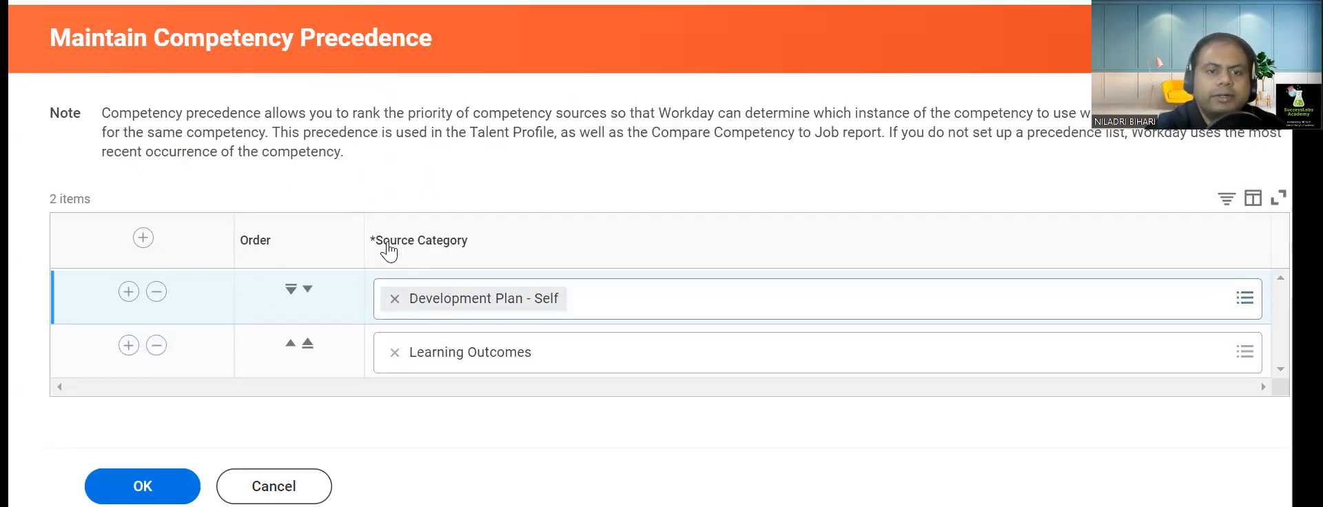
pyautogui.click(168, 484)
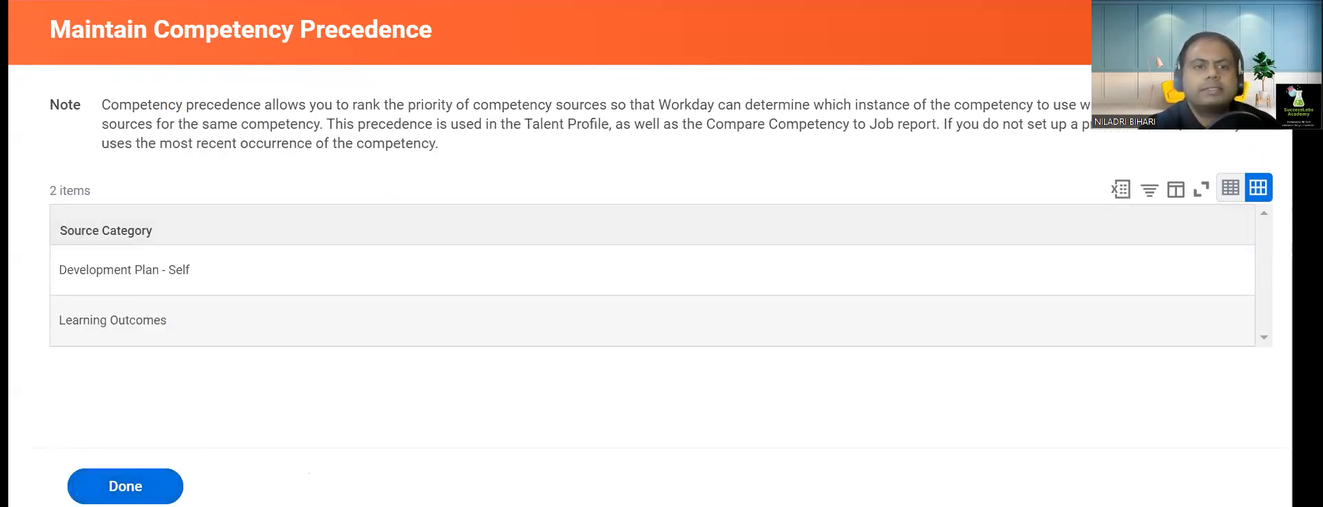
# Step: Copy the explanatory note on competency precedence, switch to the mind map and select the Maintain Competency Precedence task branch
pyautogui.moveTo(104, 104); pyautogui.dragTo(452, 145)
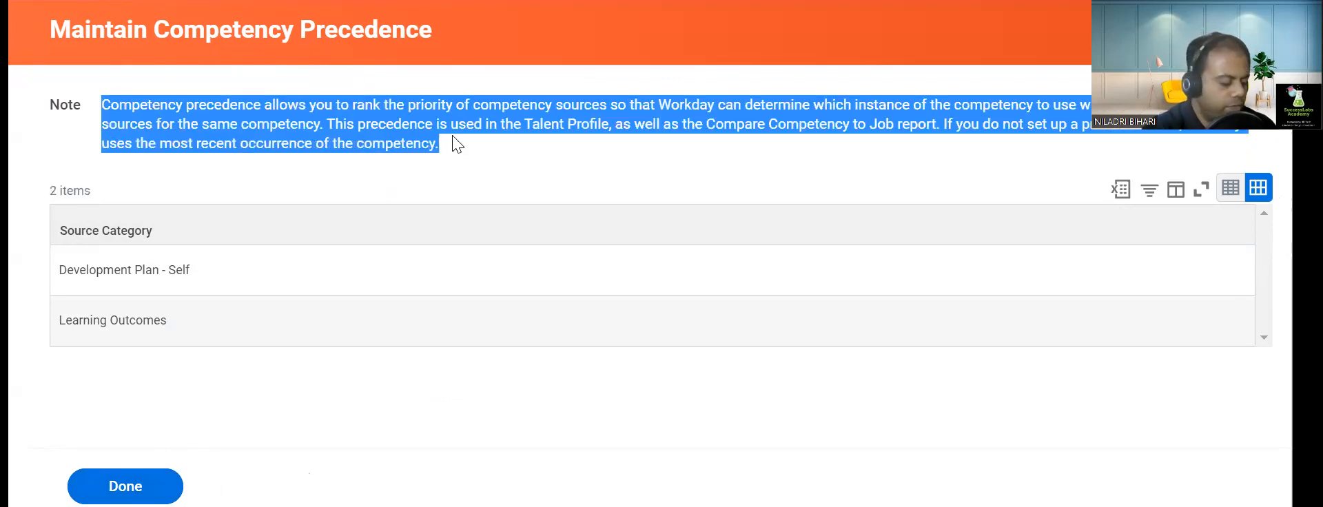
pyautogui.click(689, 2)
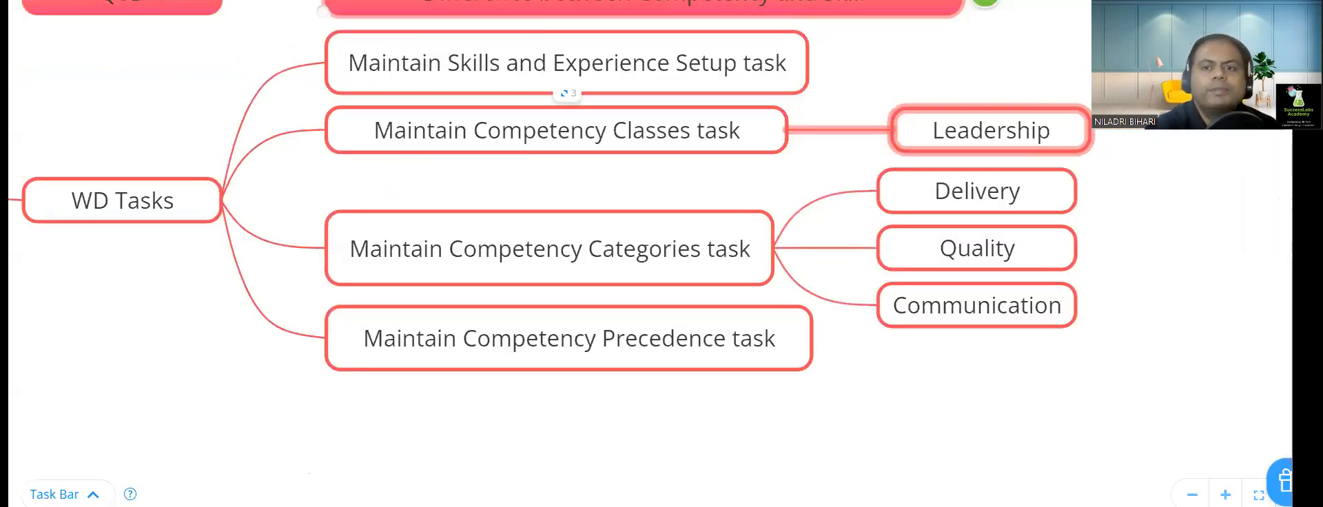
pyautogui.click(641, 335)
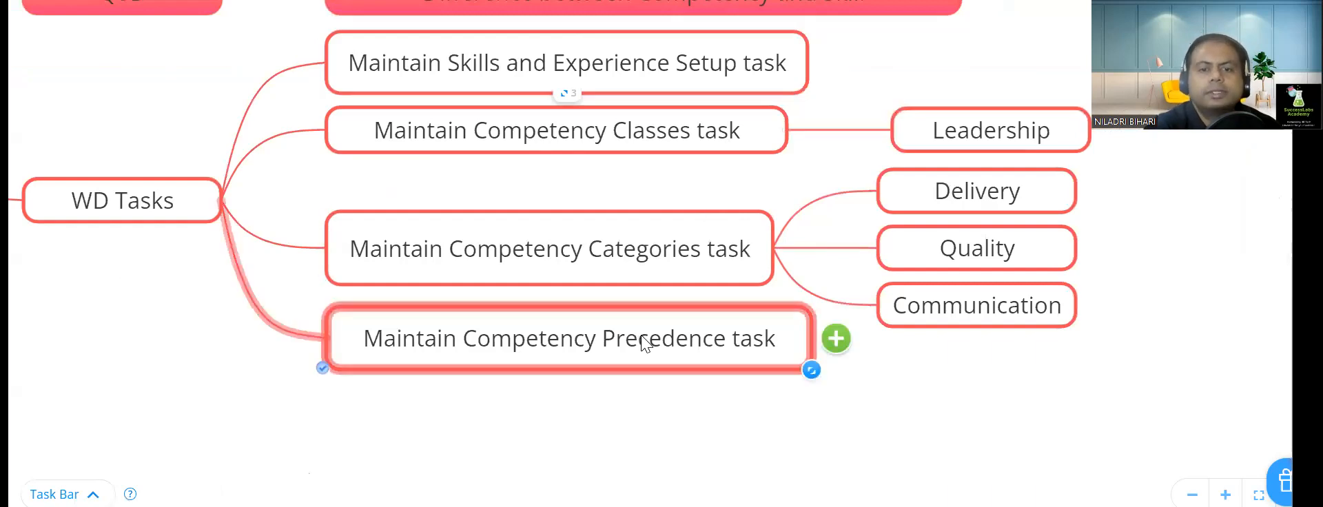
pyautogui.click(641, 335)
pyautogui.click(642, 338)
pyautogui.click(868, 366)
pyautogui.moveTo(889, 374); pyautogui.dragTo(605, 245)
pyautogui.click(435, 211)
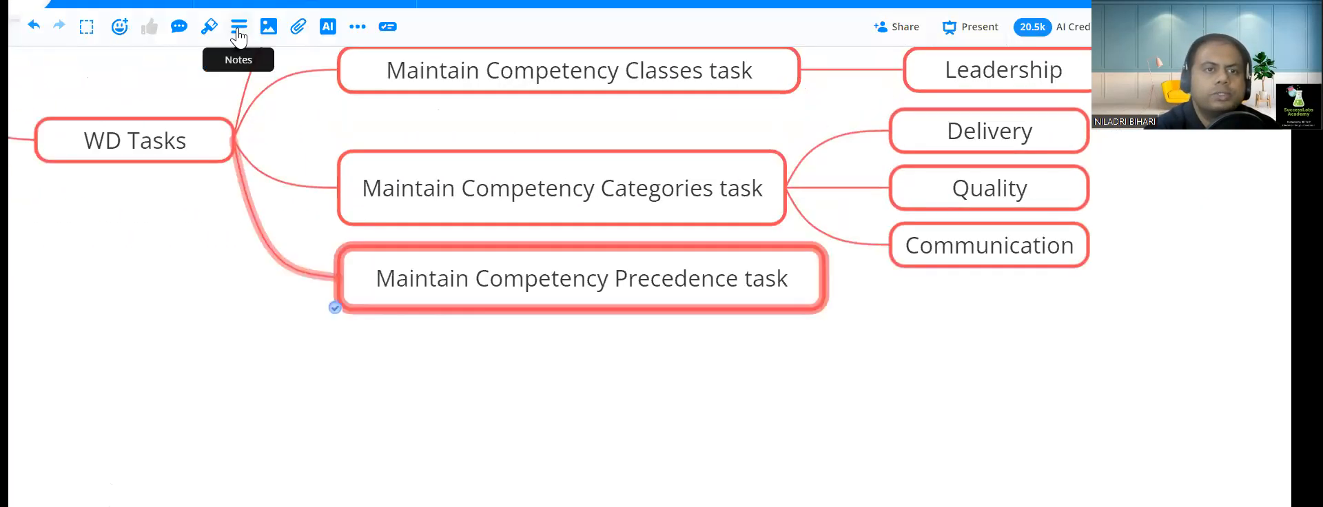
# Step: Attach the copied competency precedence explanation as a note to the Maintain Competency Precedence task branch
pyautogui.click(237, 31)
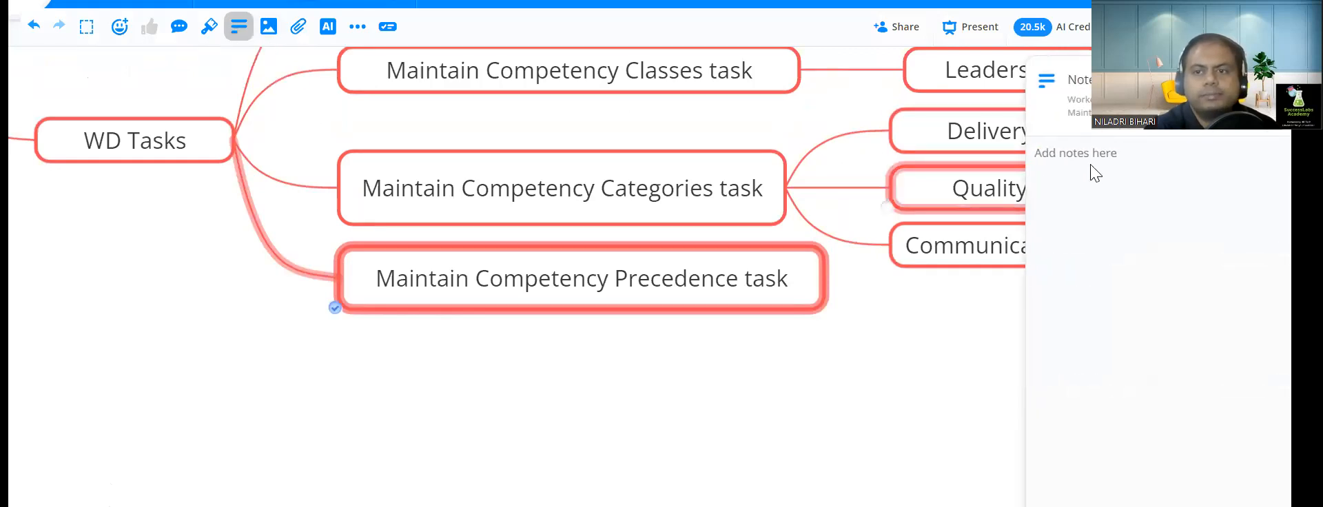
pyautogui.click(1094, 172)
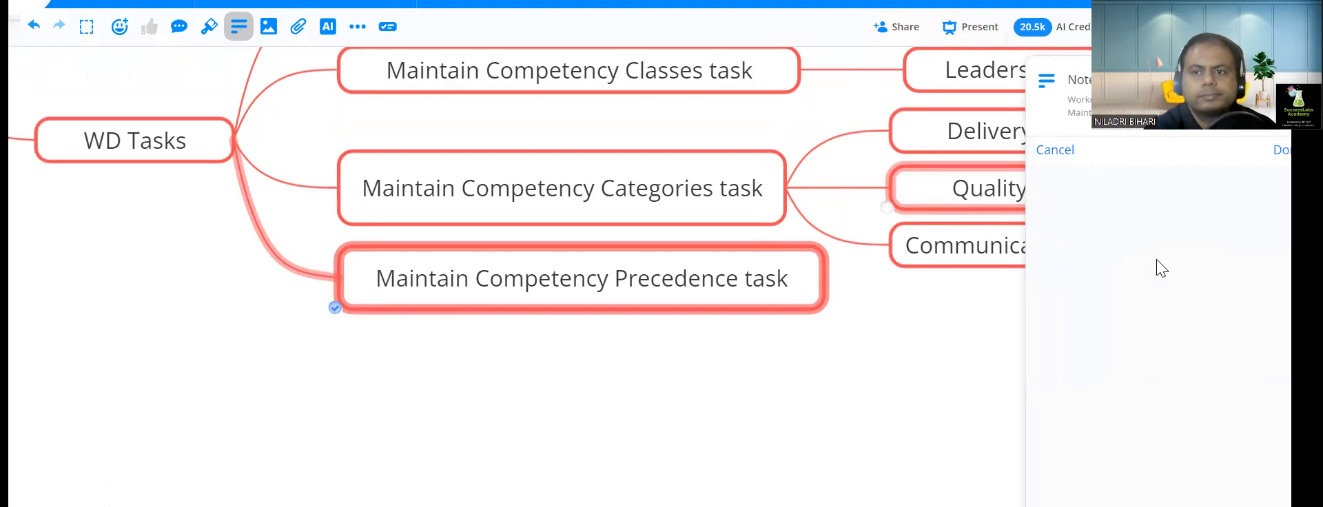
pyautogui.click(1082, 260)
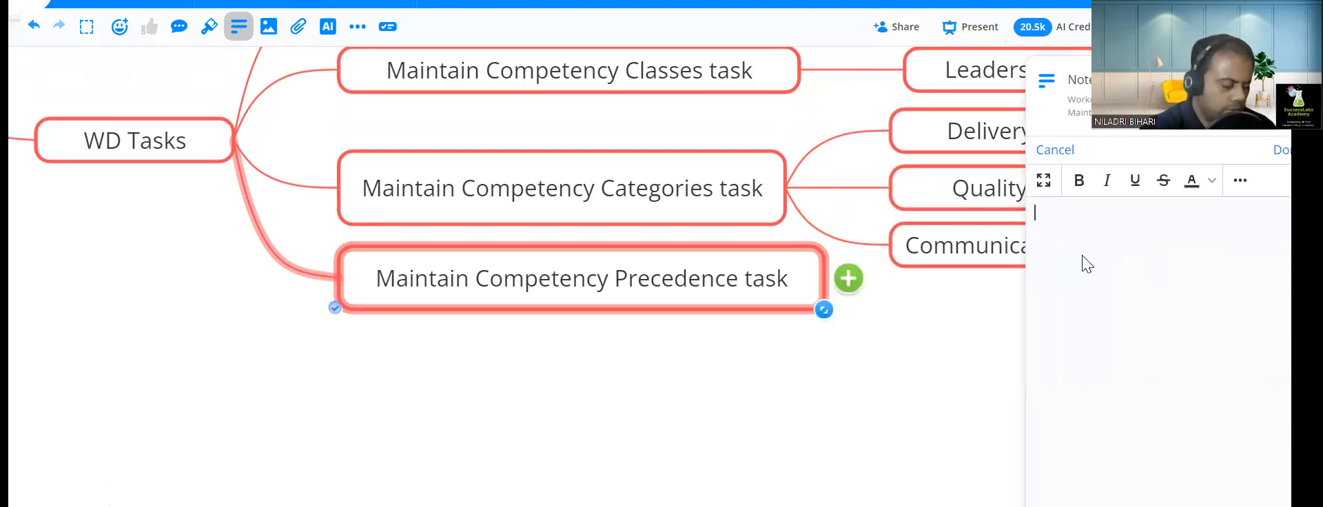
pyautogui.write('Competency precedence allows you to rank the priority of competency sources so that Workday can determine which instance of the competency to use when there are multiple sources for the same competency. This precedence is used in the Talent Profile, as well as the Compare Competency to Job report. If you do not set up a precedence list, Workday uses the most recent occurrence of the competency.')
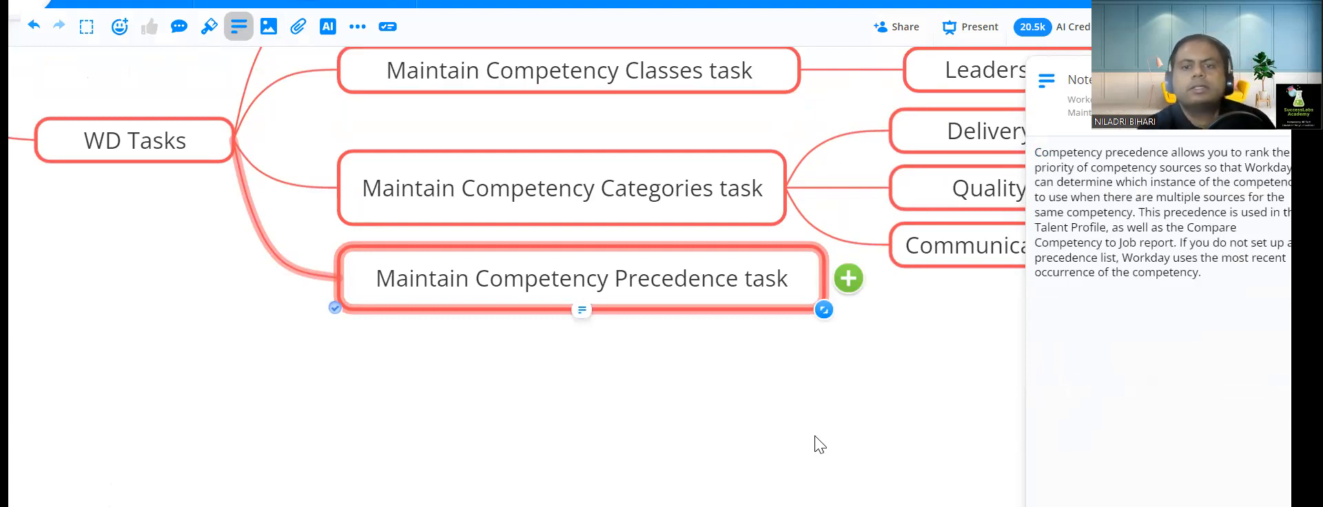
pyautogui.click(896, 427)
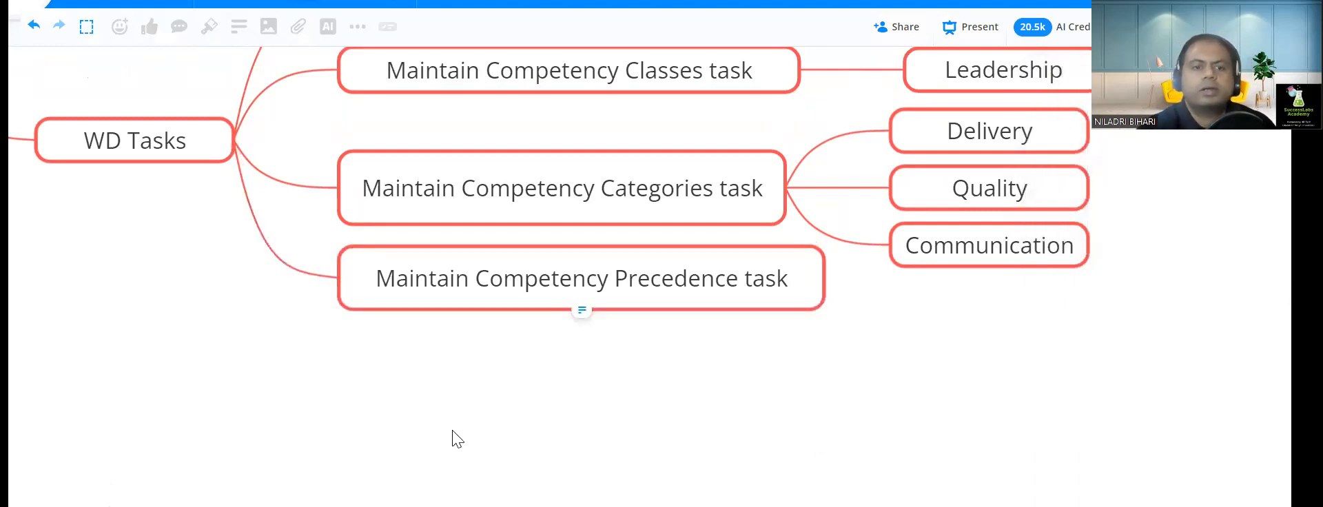
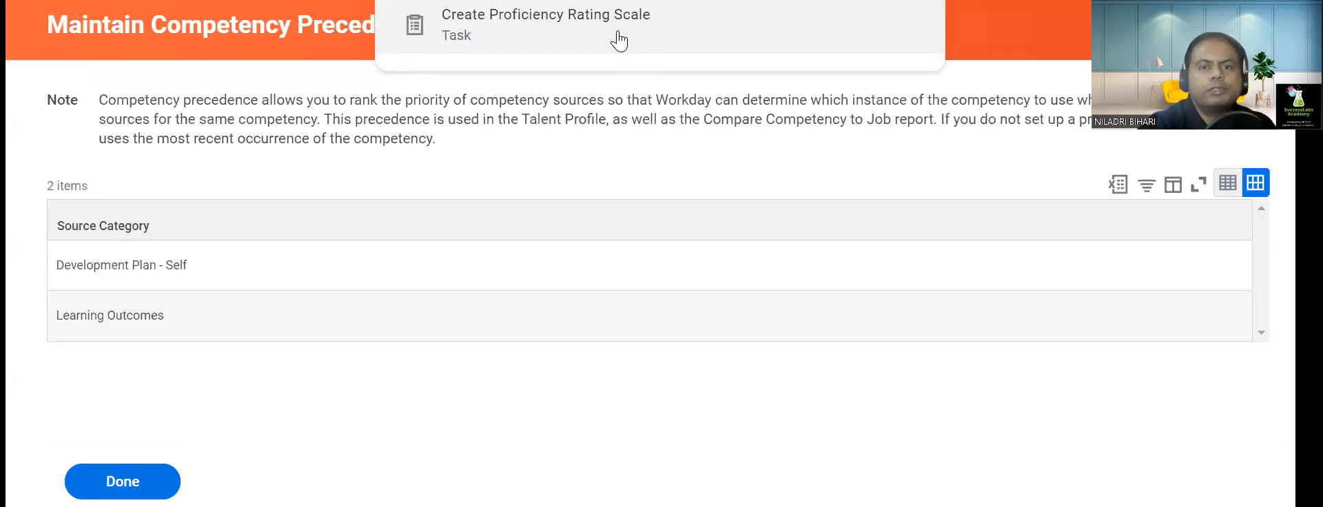
# Step: Open the Create Proficiency Rating Scale task in Workday and name the new scale Standard
pyautogui.click(618, 31)
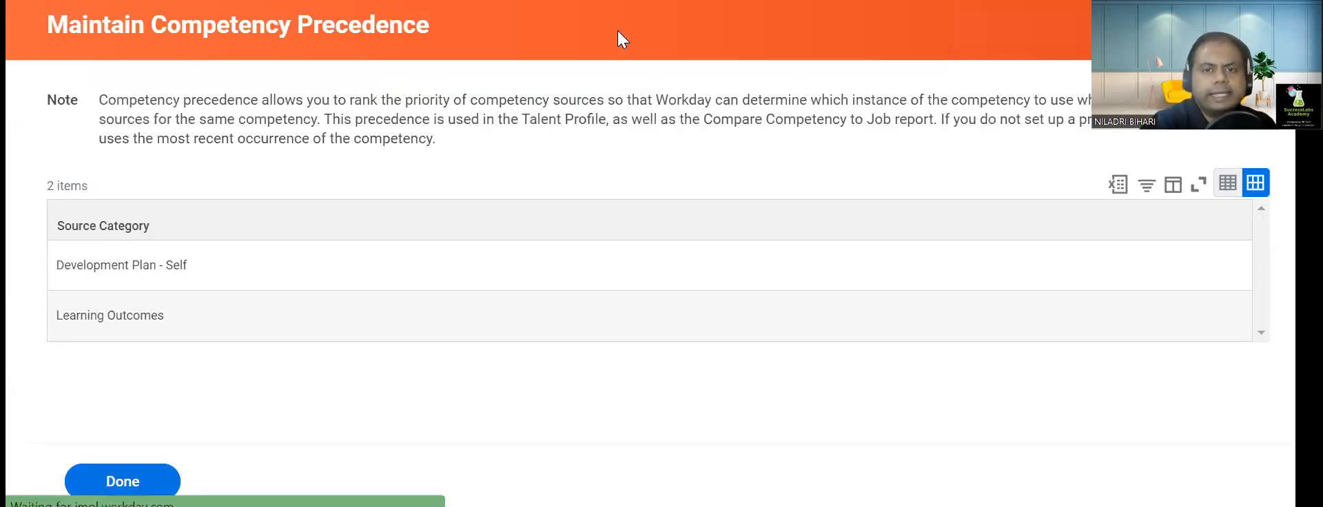
pyautogui.scroll(-1, 543, 297)
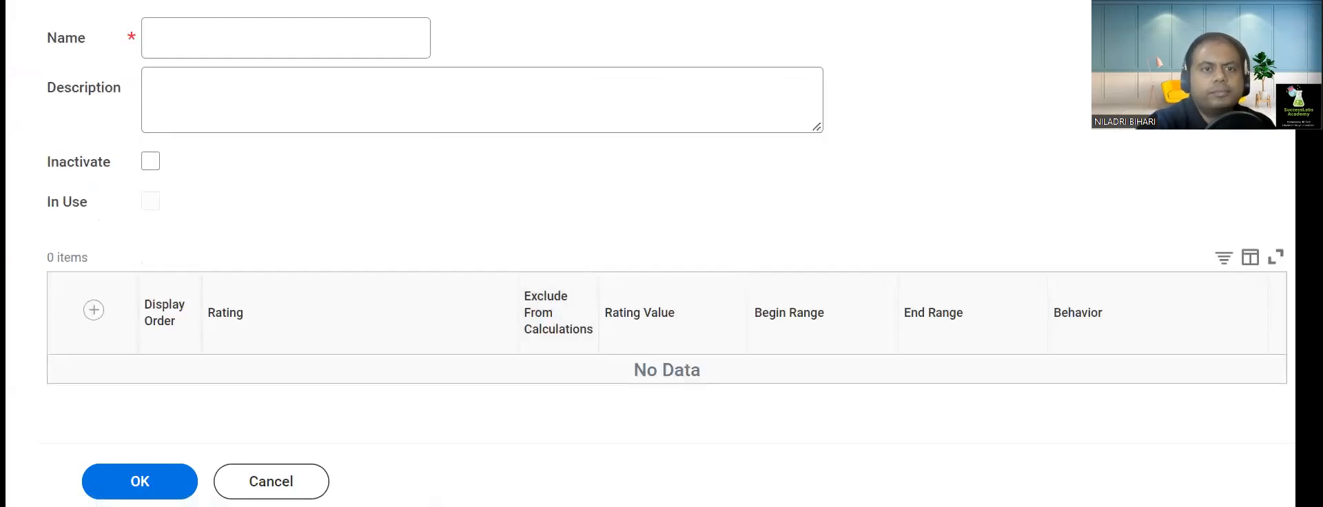
pyautogui.scroll(1, 454, 21)
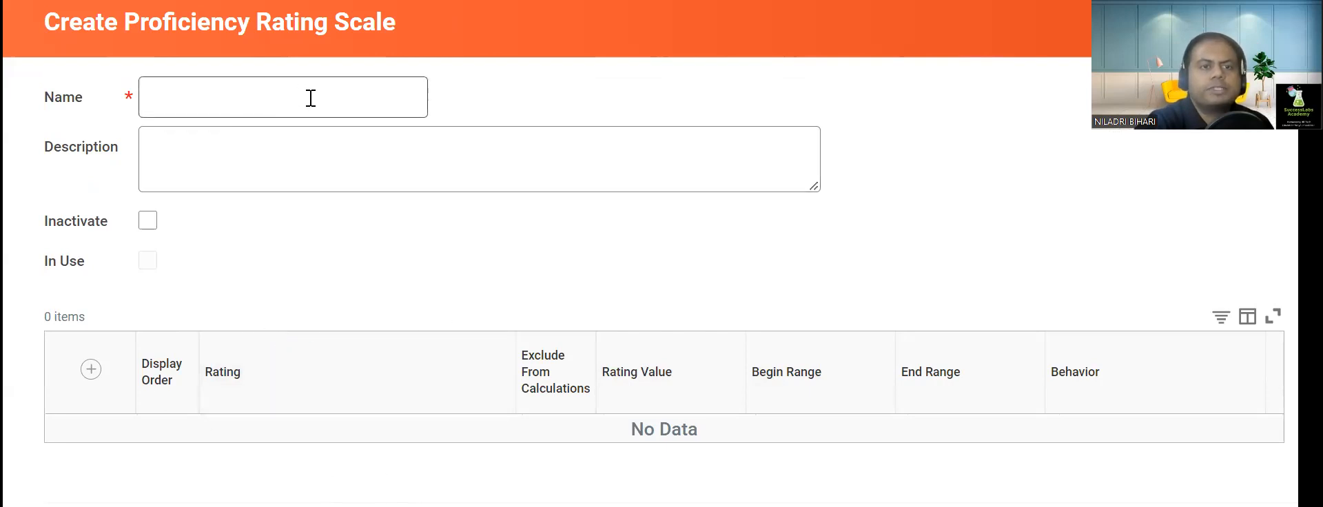
pyautogui.click(198, 100)
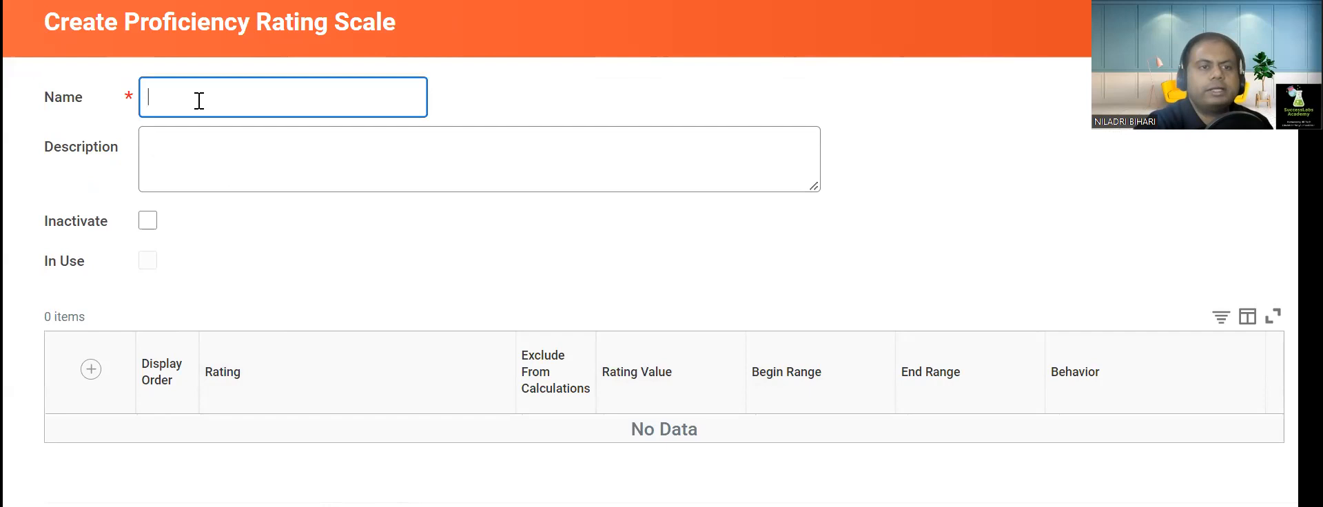
pyautogui.write('Standard')
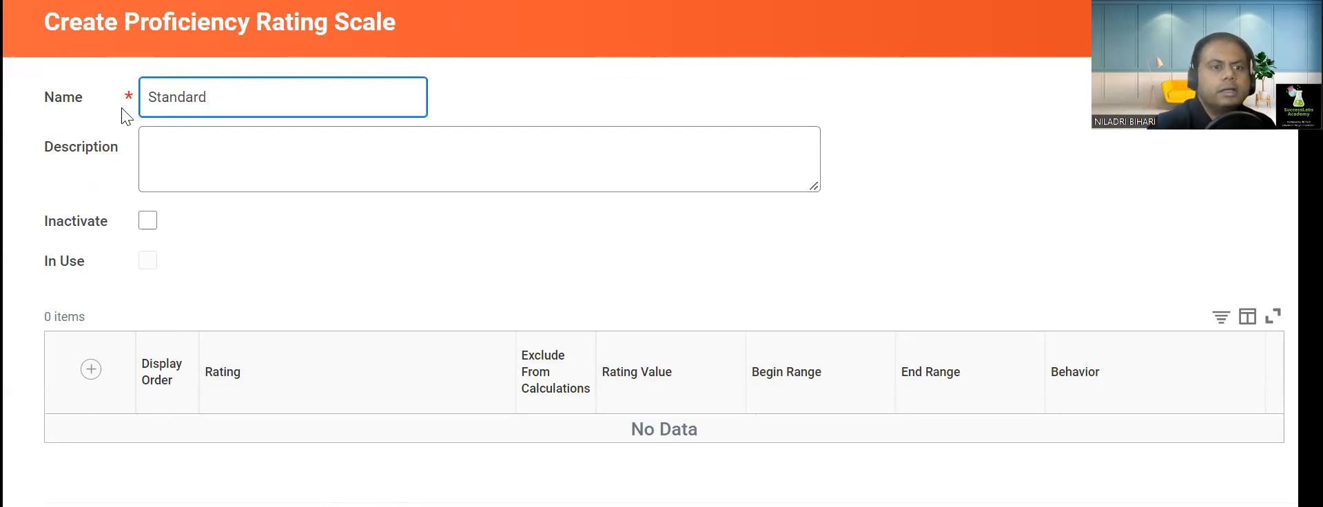
# Step: Add a rating row to the scale with rating 1 and an end range of 0.99
pyautogui.click(91, 370)
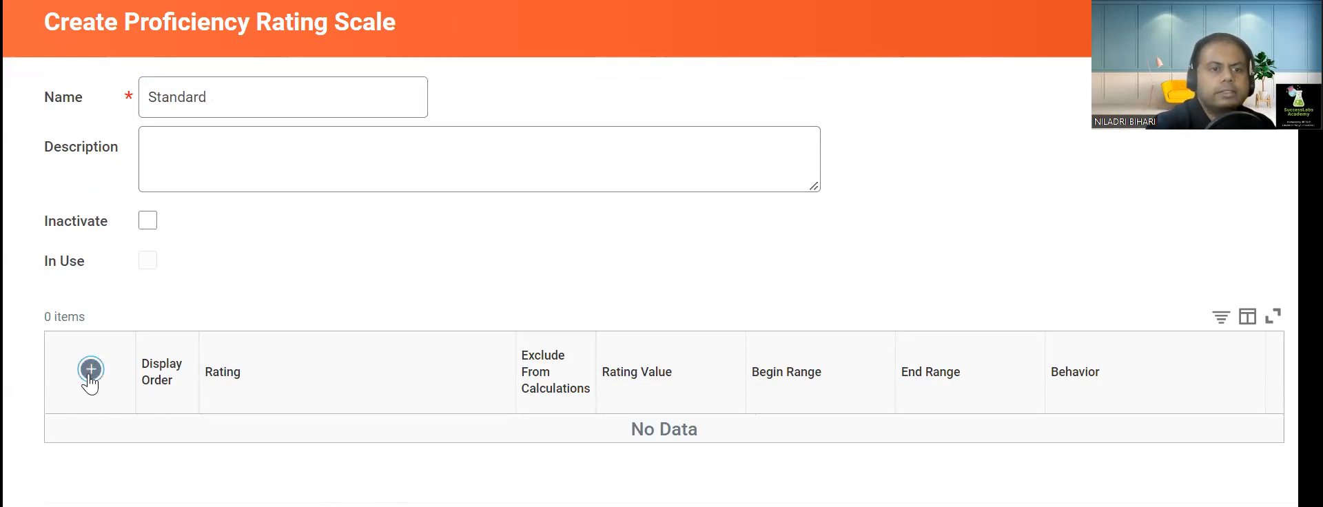
pyautogui.click(273, 414)
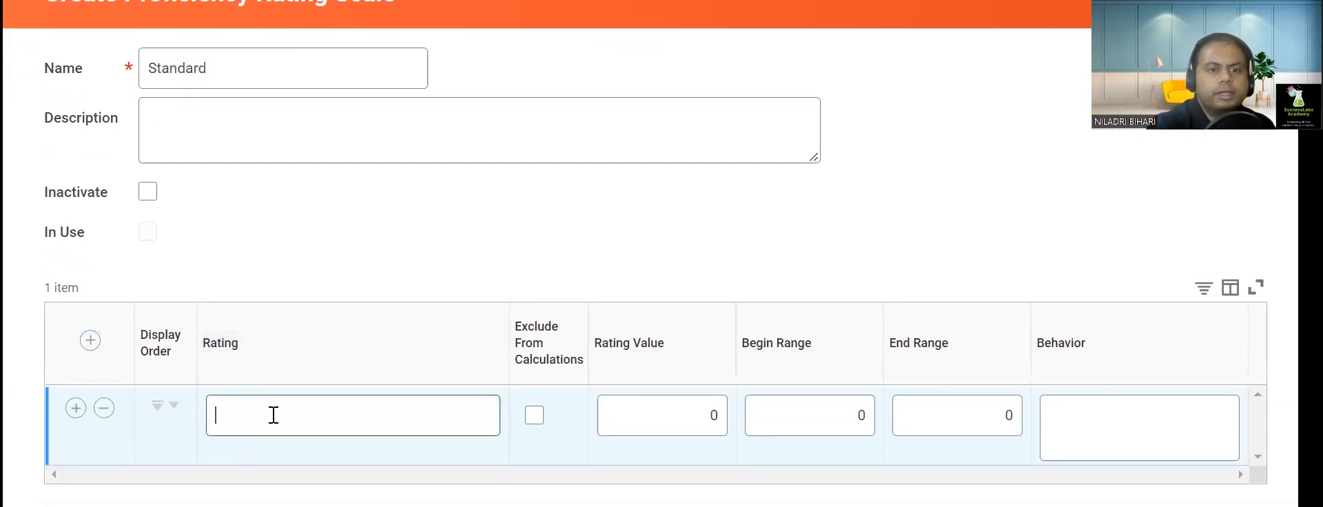
pyautogui.write('1')
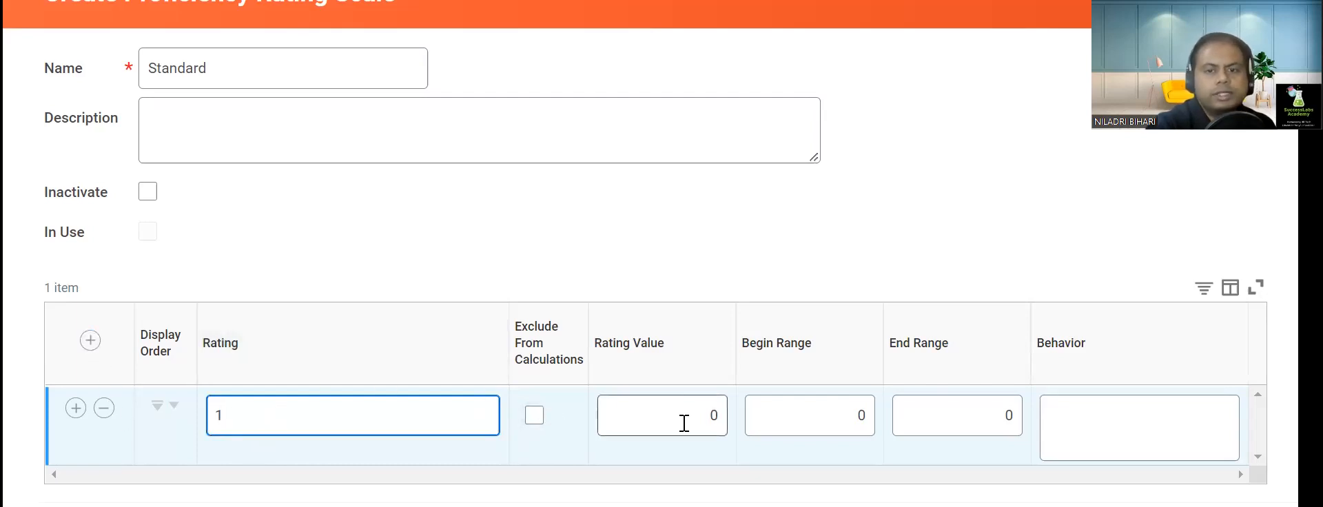
pyautogui.click(818, 420)
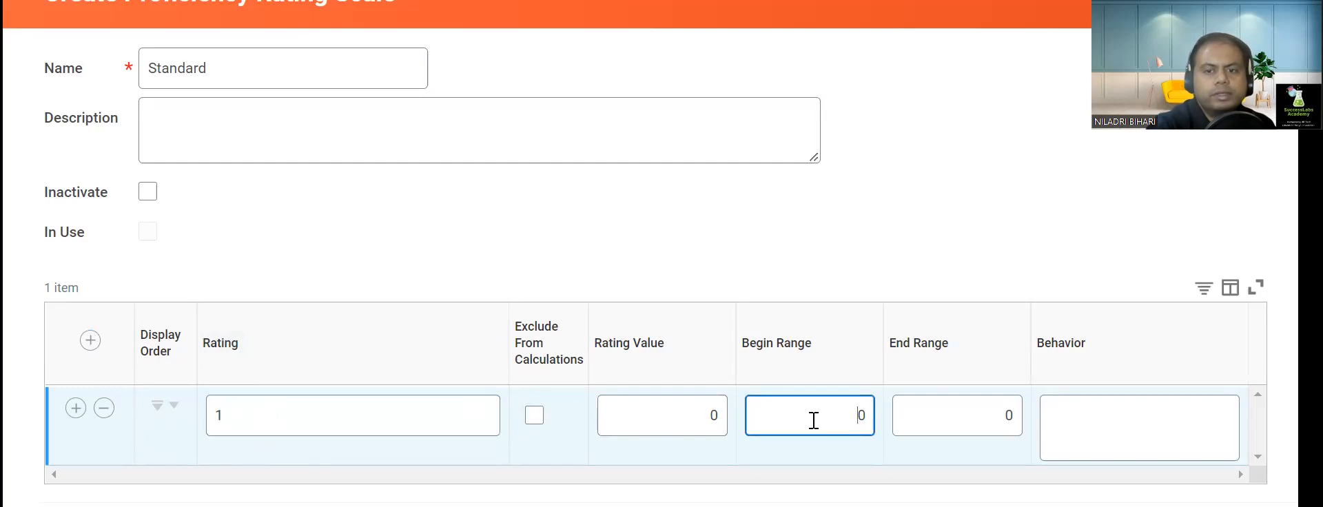
pyautogui.press('Tab')
pyautogui.write('0.')
pyautogui.press('BackSpace')
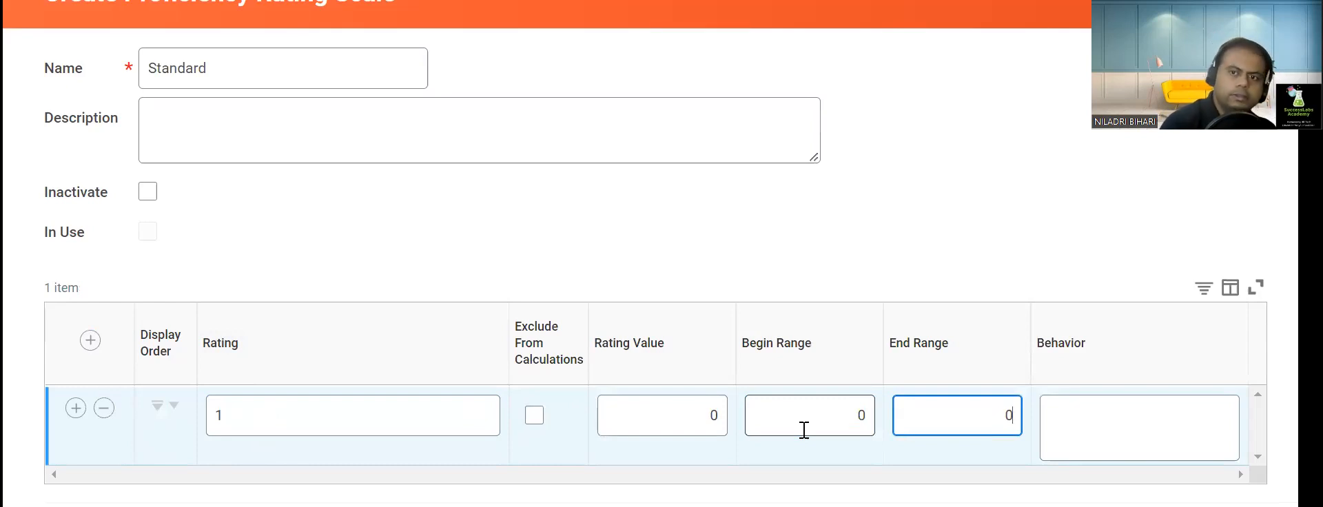
pyautogui.write('.99')
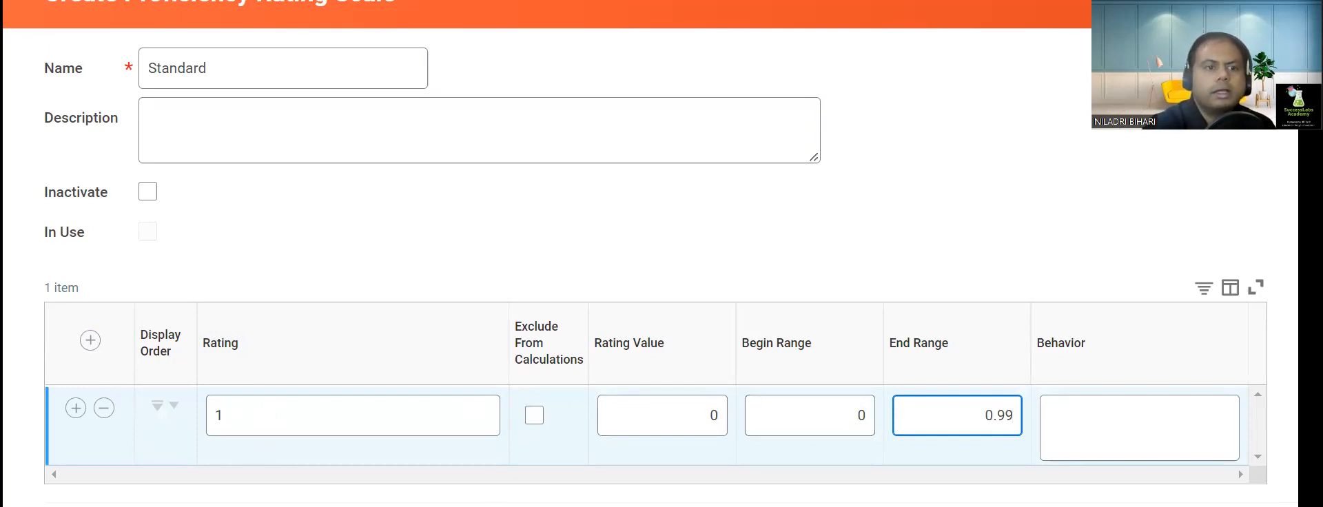
# Step: Add a second rating row to the scale with rating 2 and a rating value of 1
pyautogui.click(90, 341)
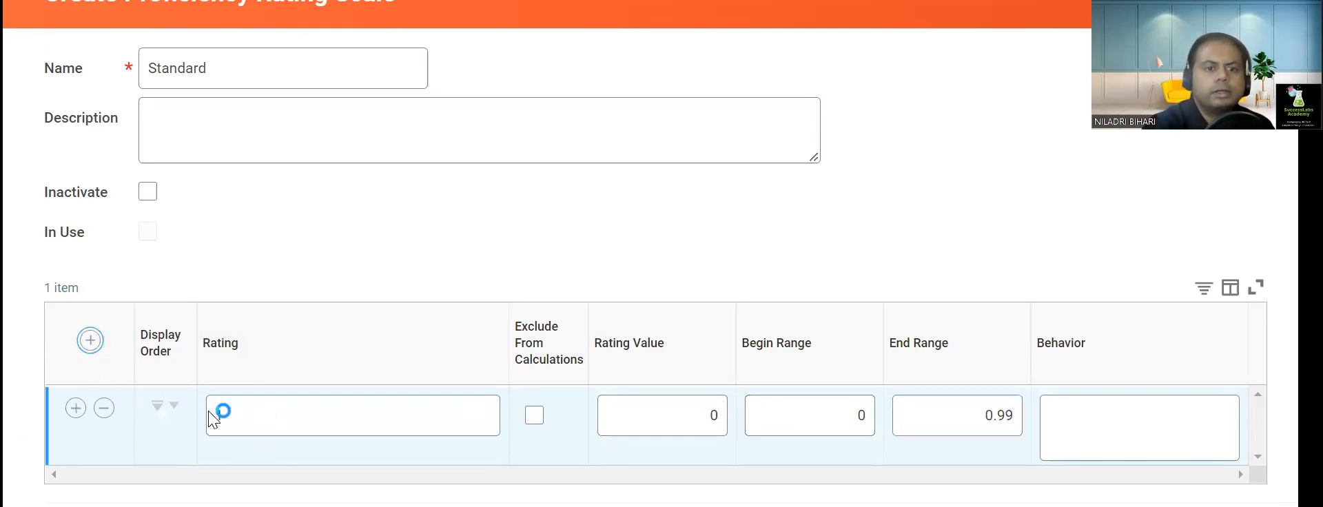
pyautogui.click(243, 358)
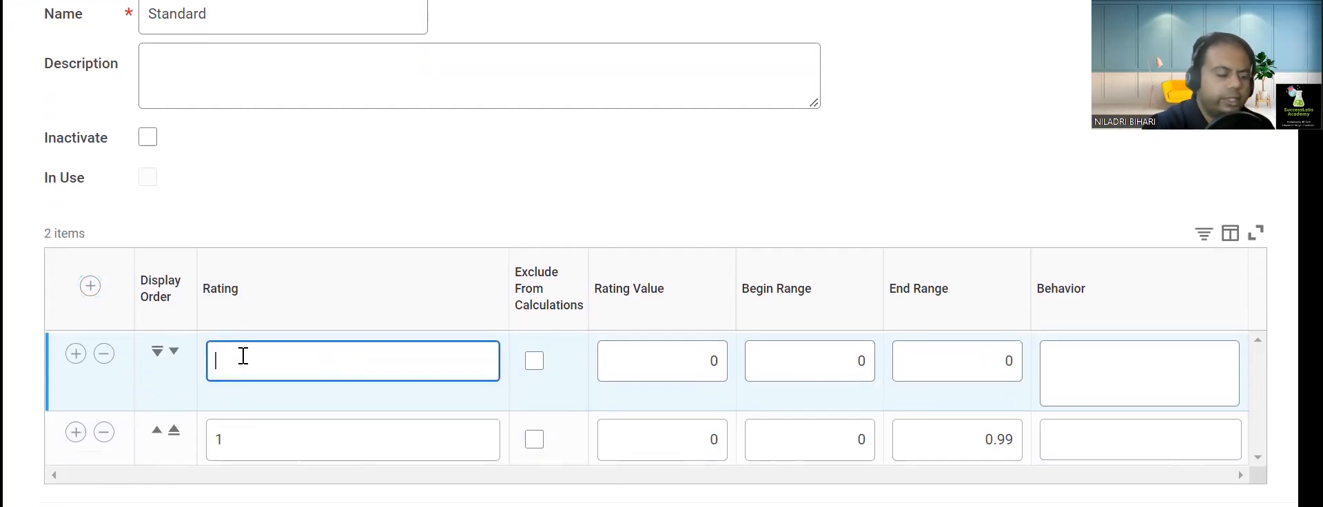
pyautogui.write('2')
pyautogui.click(688, 359)
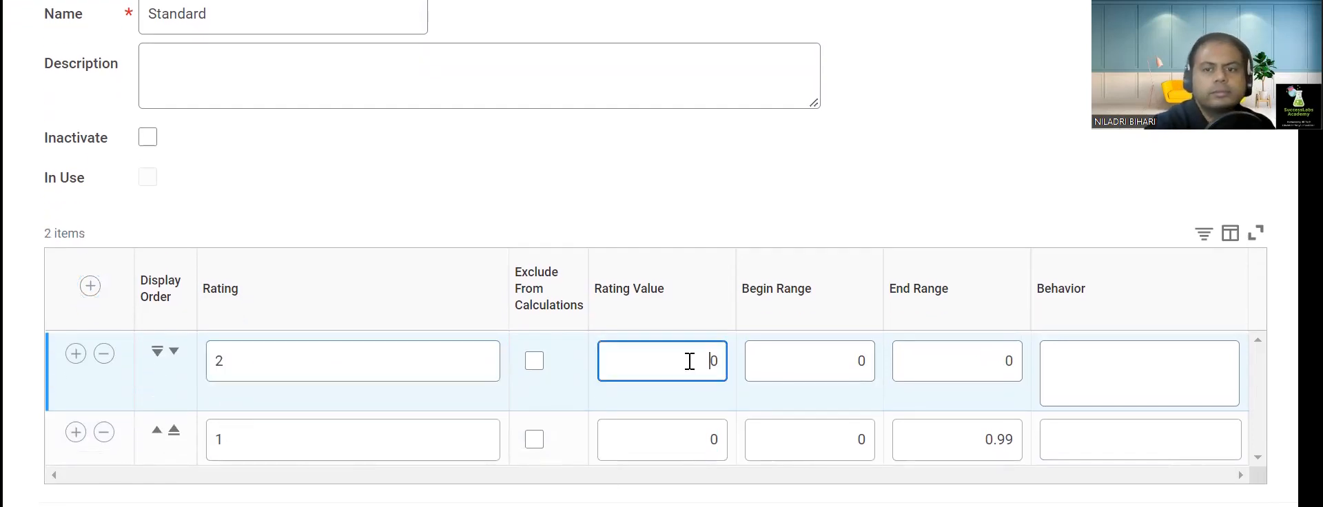
pyautogui.moveTo(700, 363); pyautogui.dragTo(730, 367)
pyautogui.write('1')
pyautogui.press('Tab')
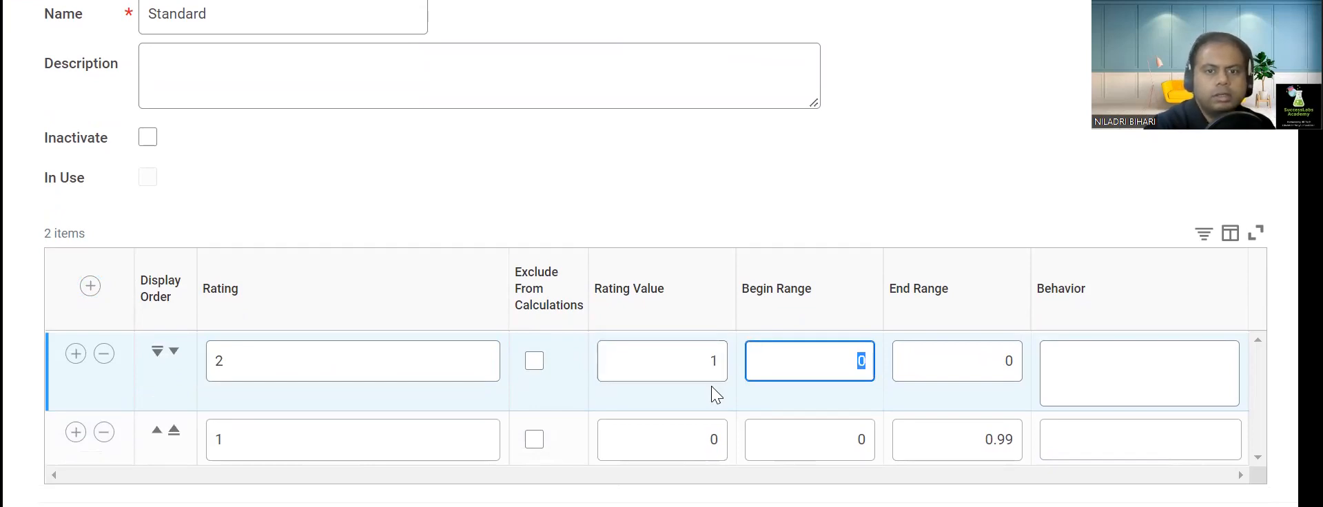
# Step: Set the rating value to 2 for rating 2 and to 1 for rating 1
pyautogui.moveTo(709, 365); pyautogui.dragTo(721, 372)
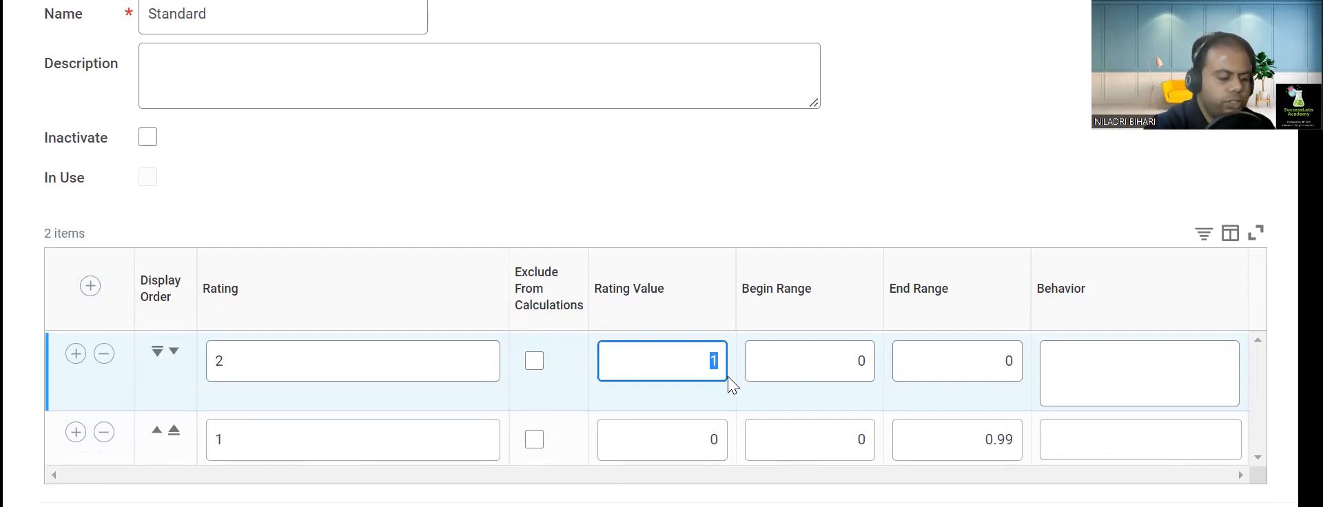
pyautogui.write('2')
pyautogui.click(710, 436)
pyautogui.write('1')
# Step: Set the range of rating 2 to begin at 1 and end at 1.99
pyautogui.click(796, 356)
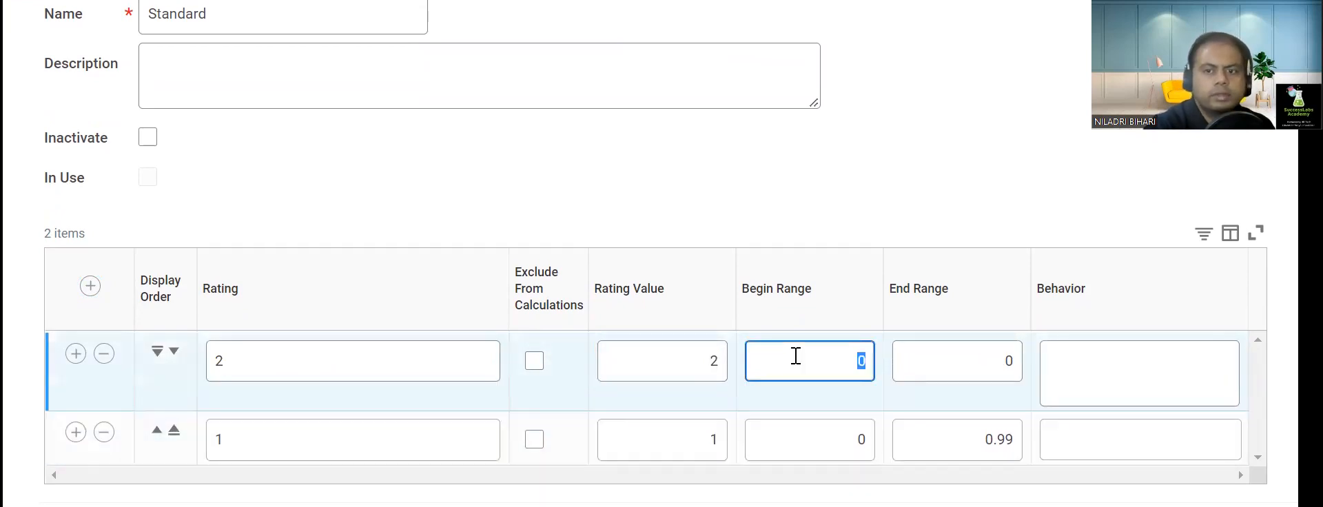
pyautogui.write('1')
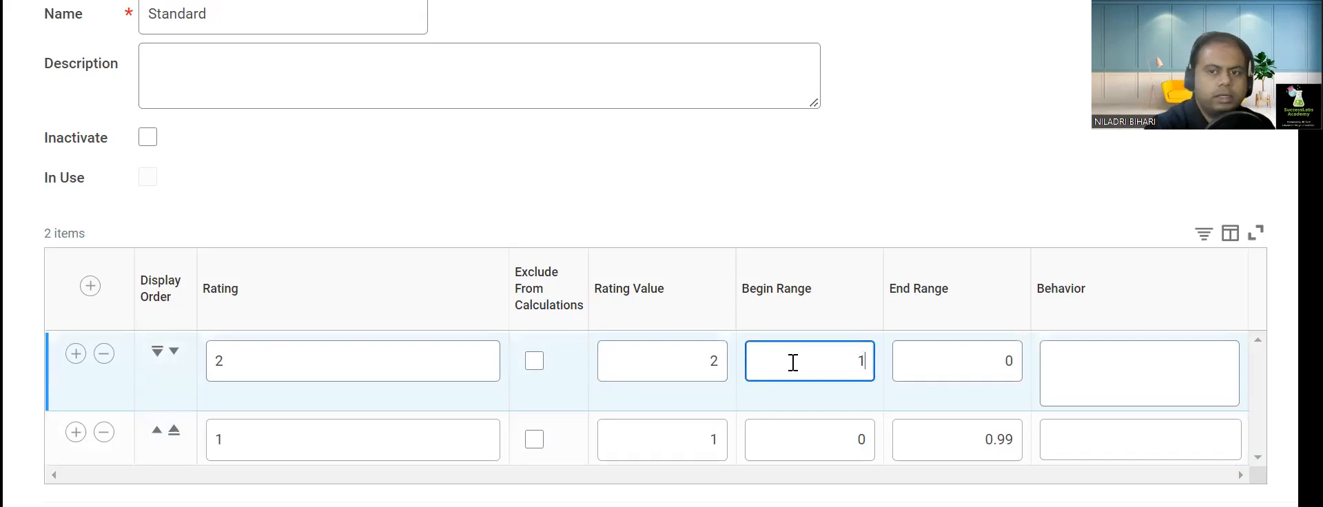
pyautogui.click(955, 373)
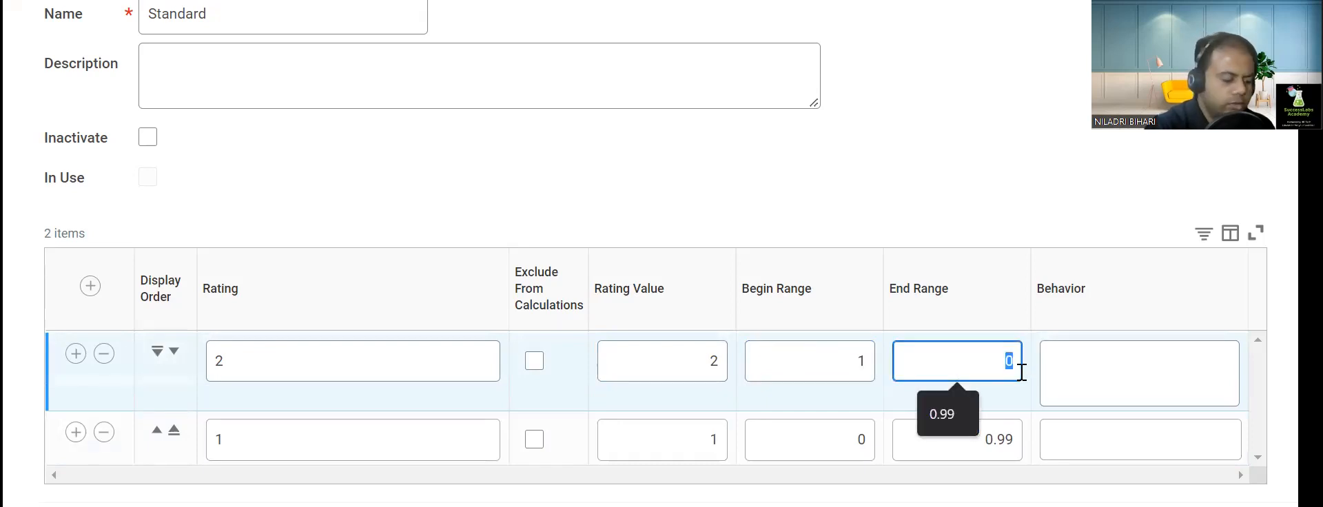
pyautogui.write('1.99')
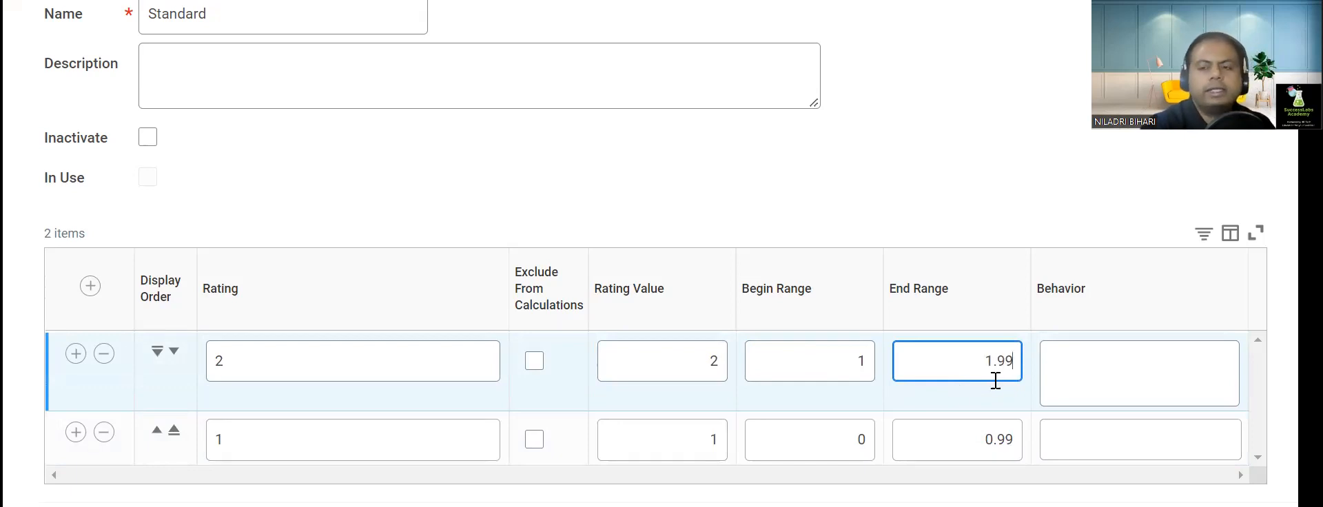
# Step: Add a rating row with rating 3, rating value 3, begin range 2 and end range 2.99
pyautogui.click(90, 286)
pyautogui.click(251, 364)
pyautogui.write('3')
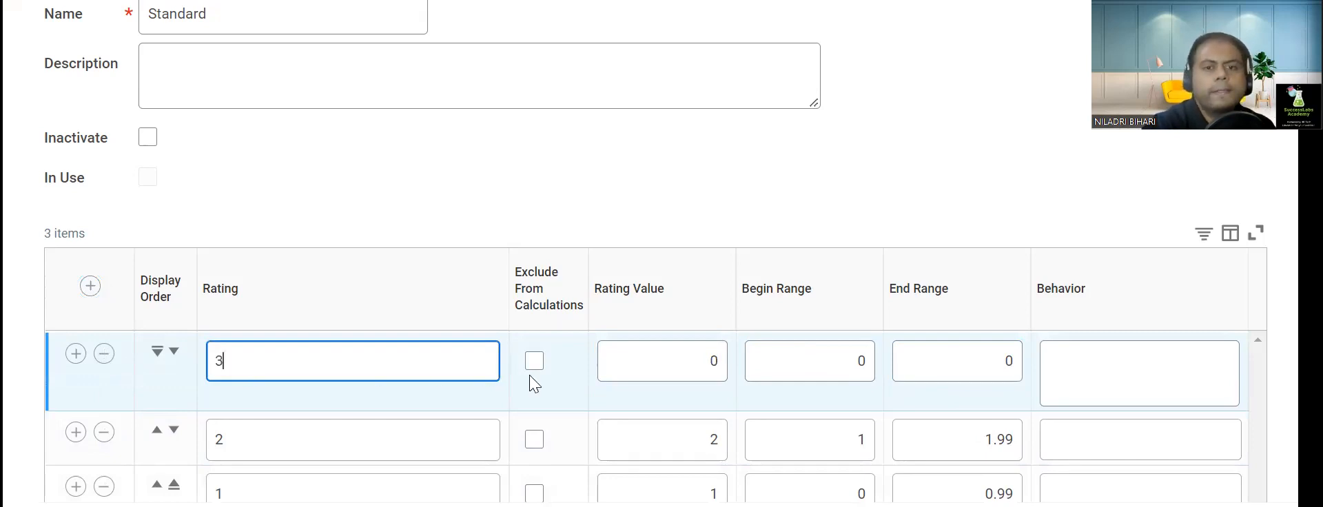
pyautogui.click(665, 360)
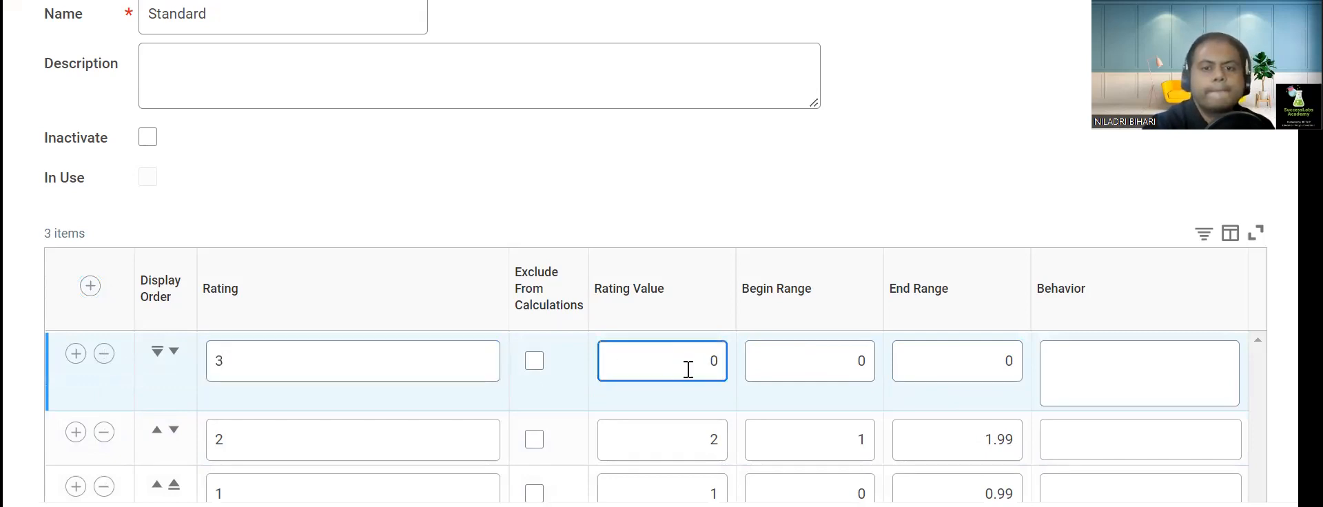
pyautogui.write('3')
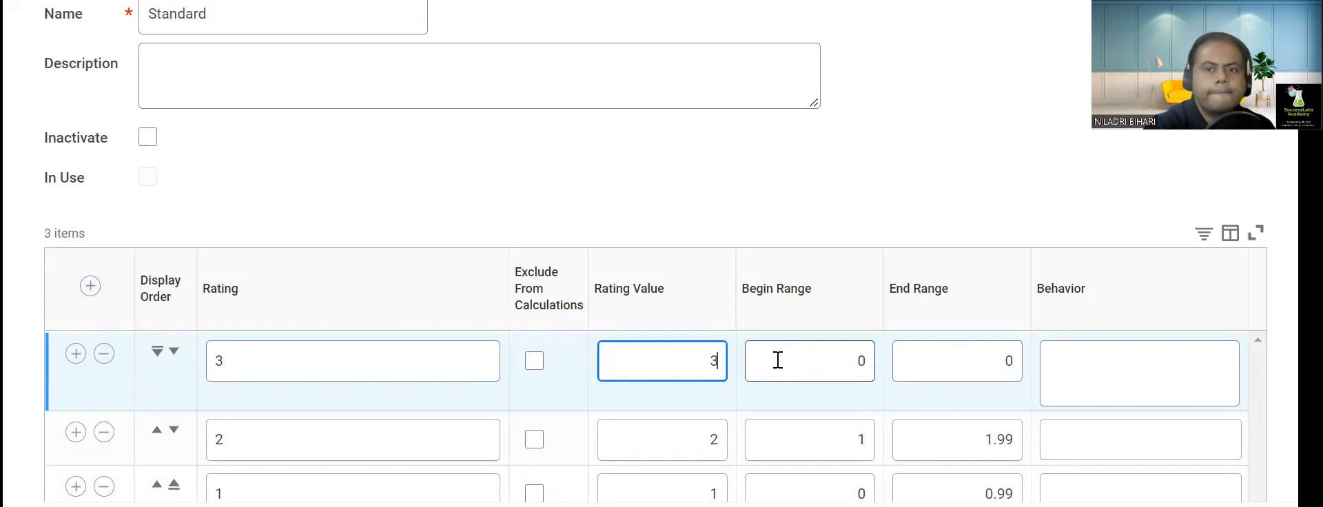
pyautogui.click(818, 365)
pyautogui.moveTo(818, 366); pyautogui.dragTo(884, 382)
pyautogui.write('2')
pyautogui.press('Tab')
pyautogui.write('2')
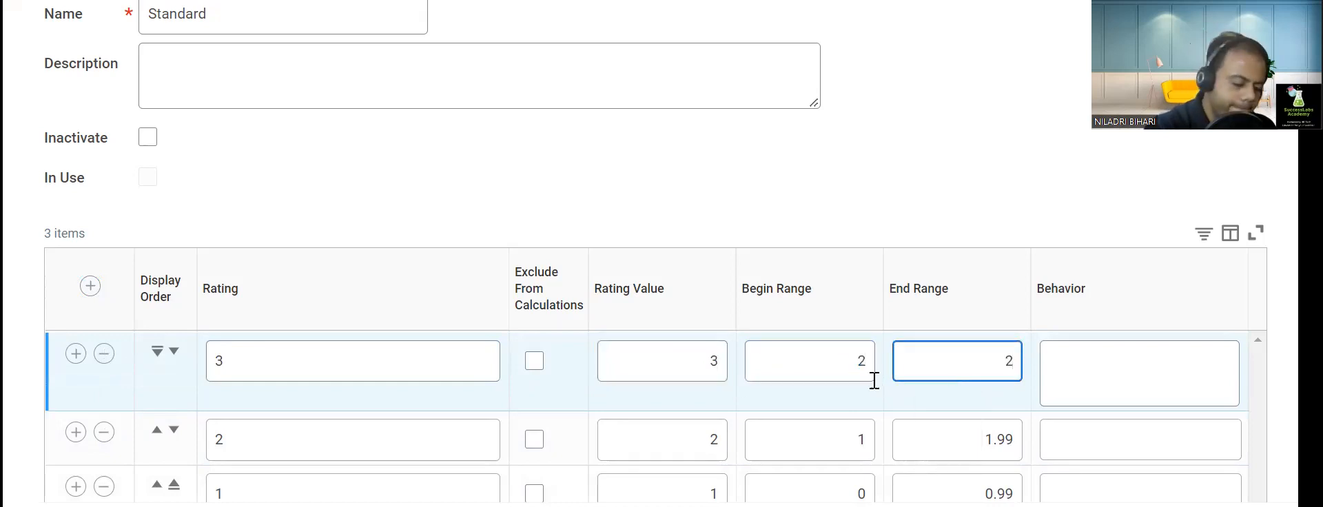
pyautogui.write('.99')
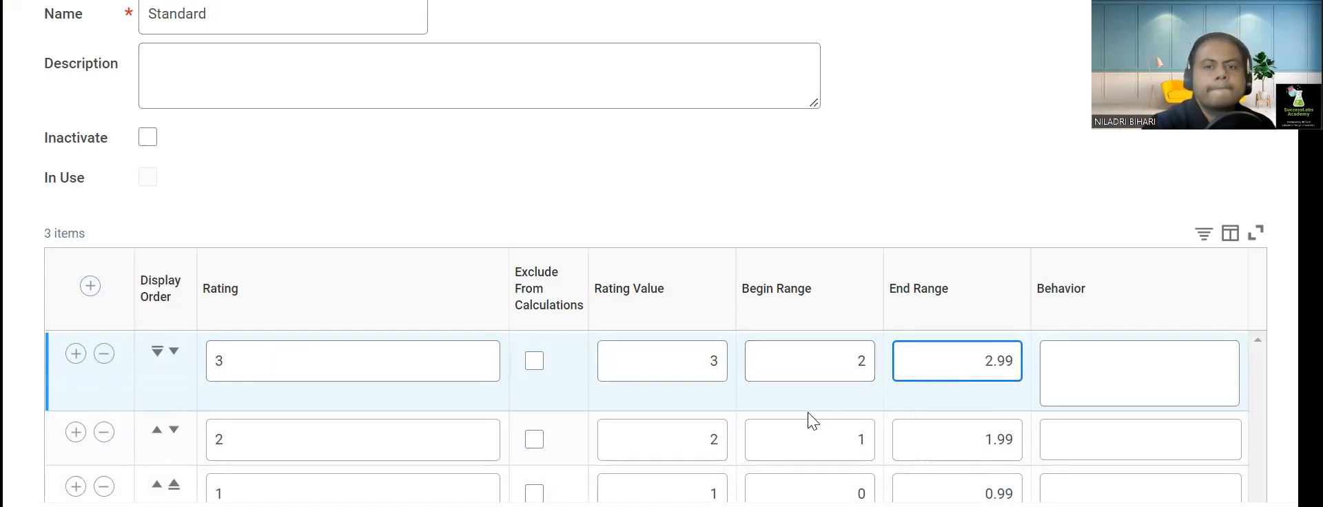
# Step: Add a rating row with rating 4, rating value 4, begin range 3 and end range 3.99
pyautogui.click(91, 285)
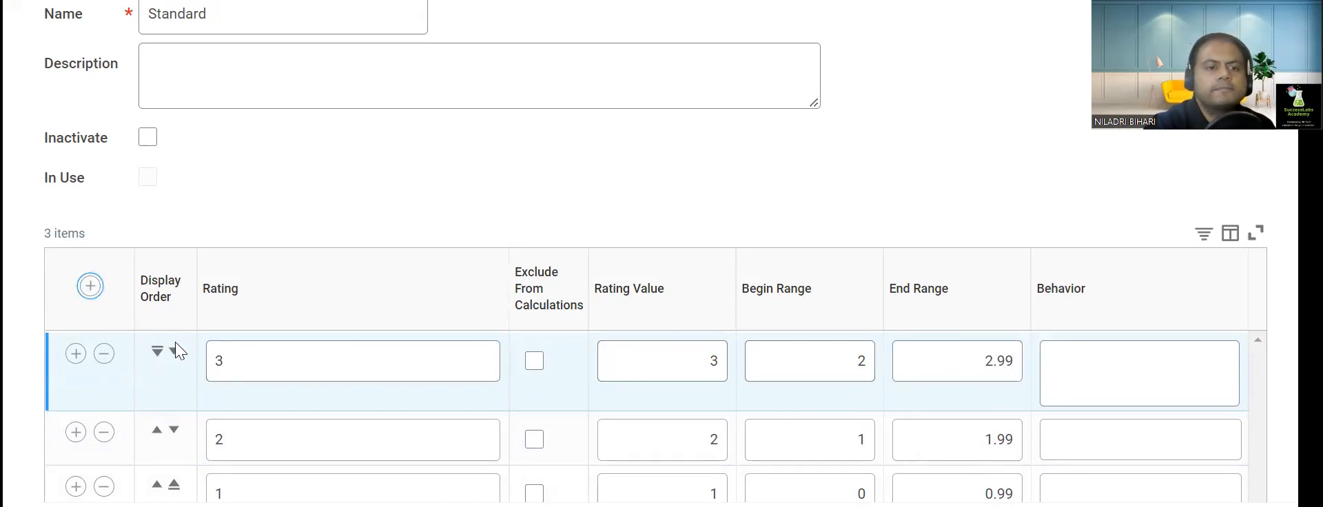
pyautogui.click(244, 372)
pyautogui.write('4')
pyautogui.click(697, 369)
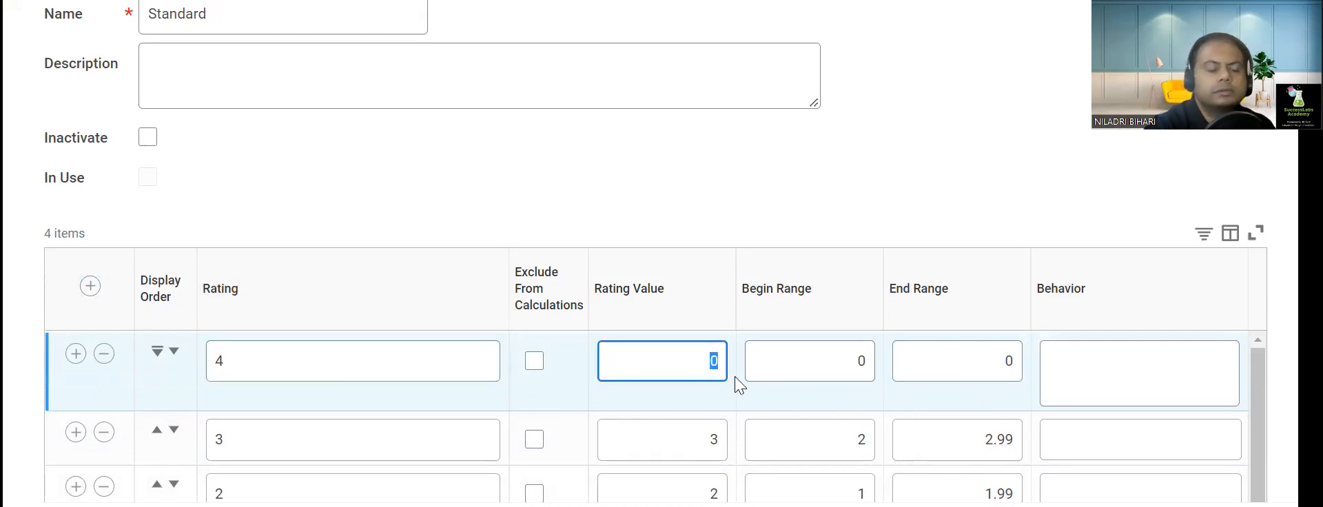
pyautogui.write('4')
pyautogui.click(816, 369)
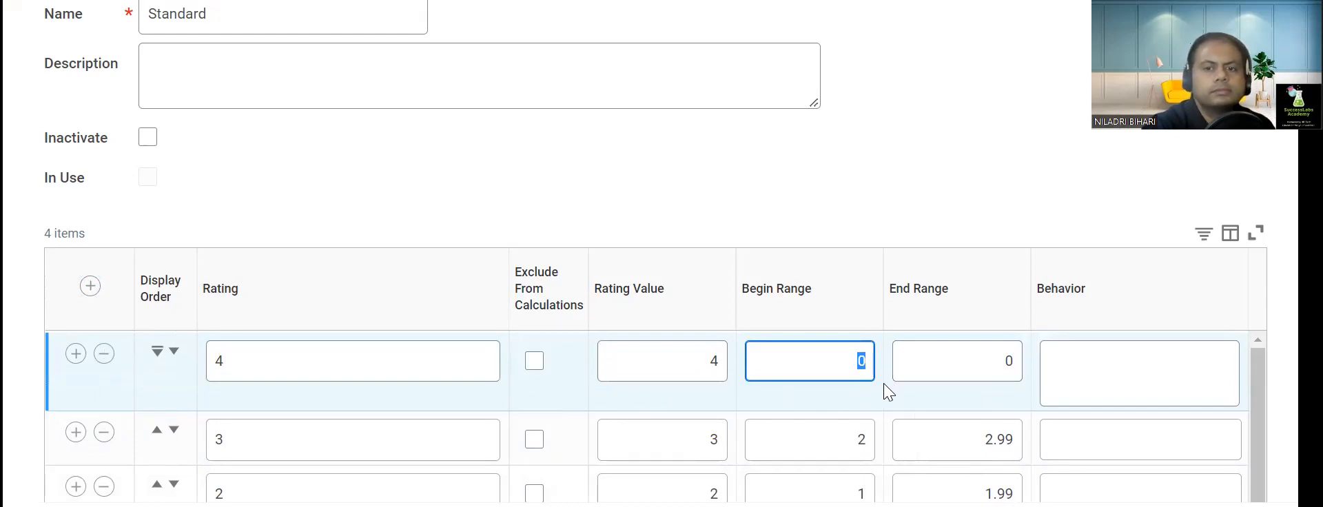
pyautogui.write('3')
pyautogui.click(921, 359)
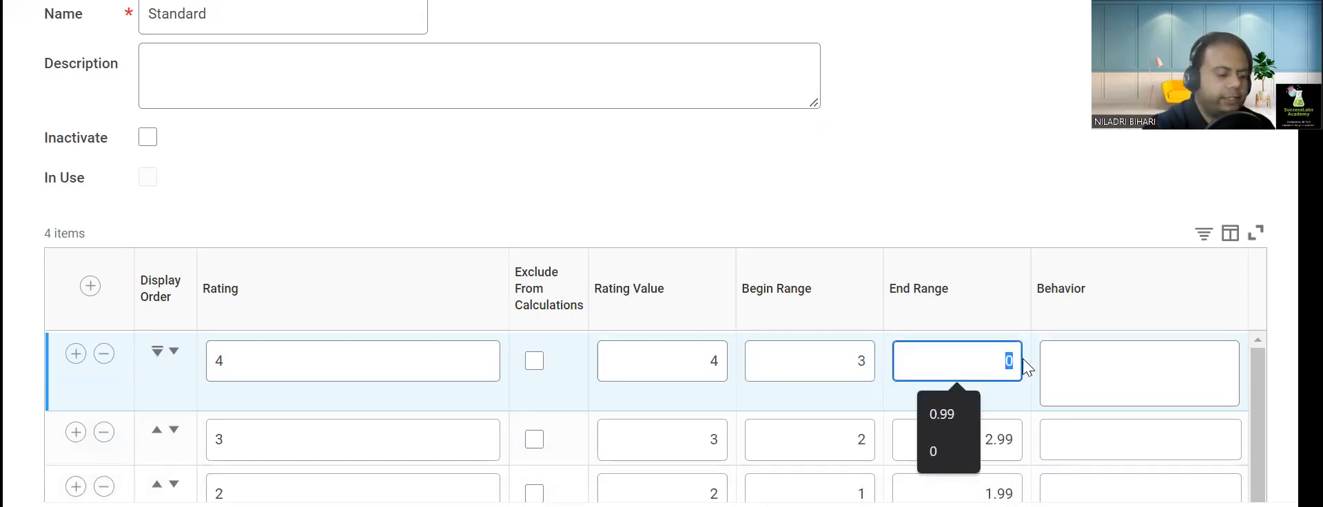
pyautogui.write('3')
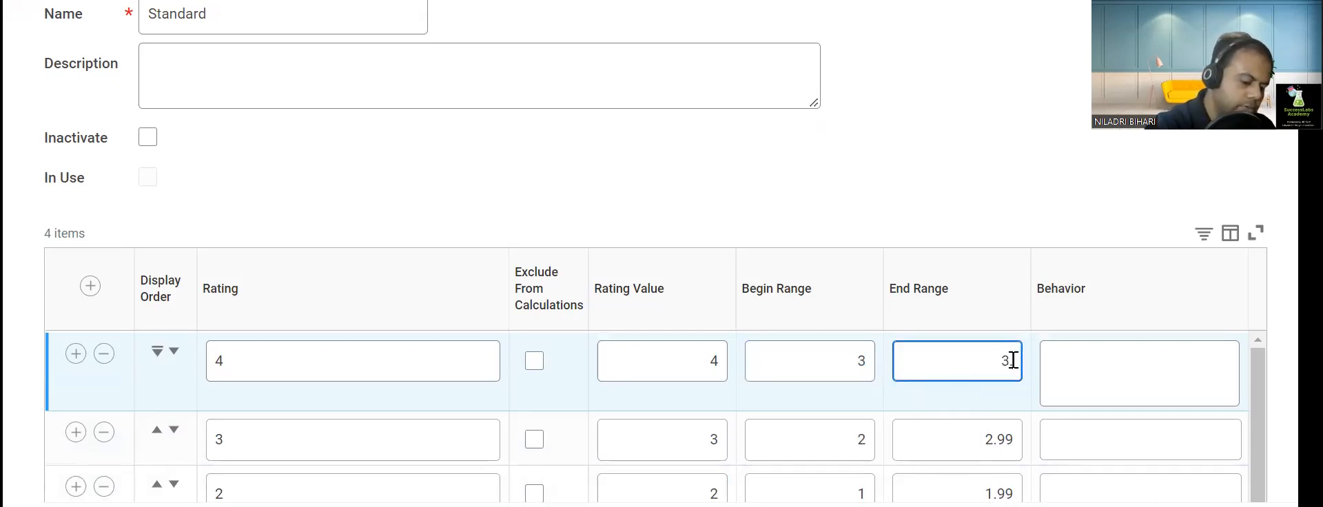
pyautogui.write('.99')
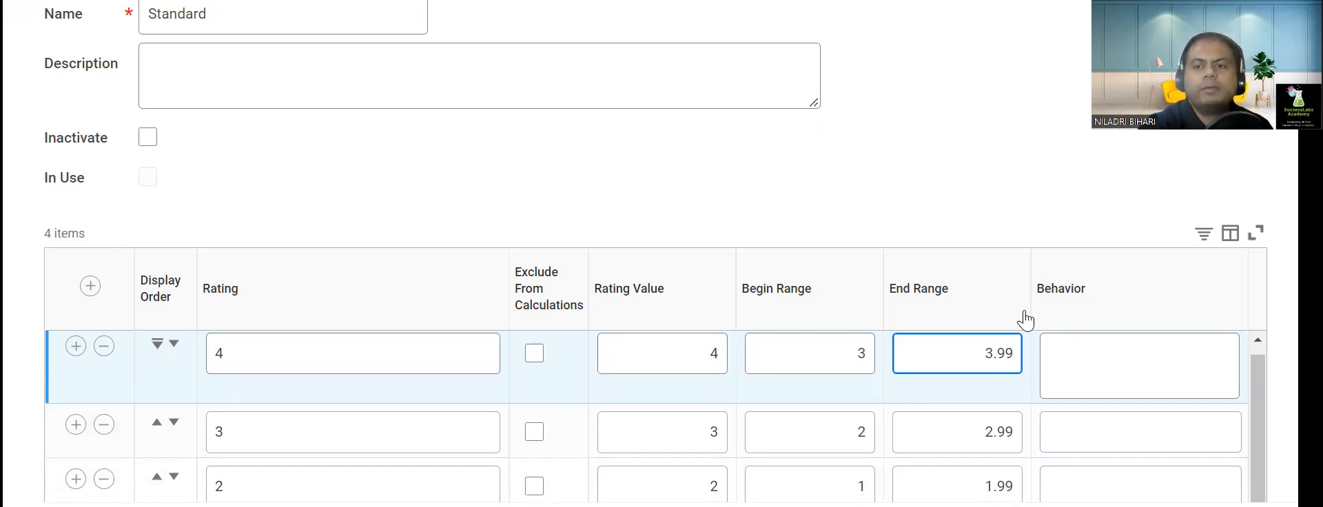
# Step: Add a fifth rating row to the scale with rating 5 and a rating value of 5
pyautogui.scroll(-2, 1116, 390)
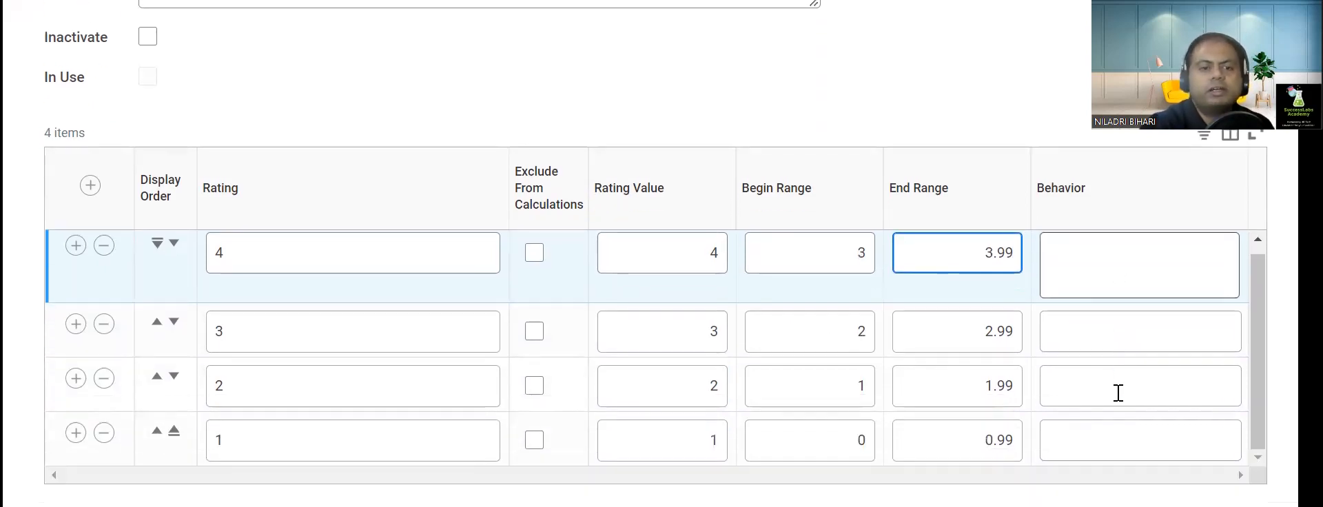
pyautogui.click(90, 185)
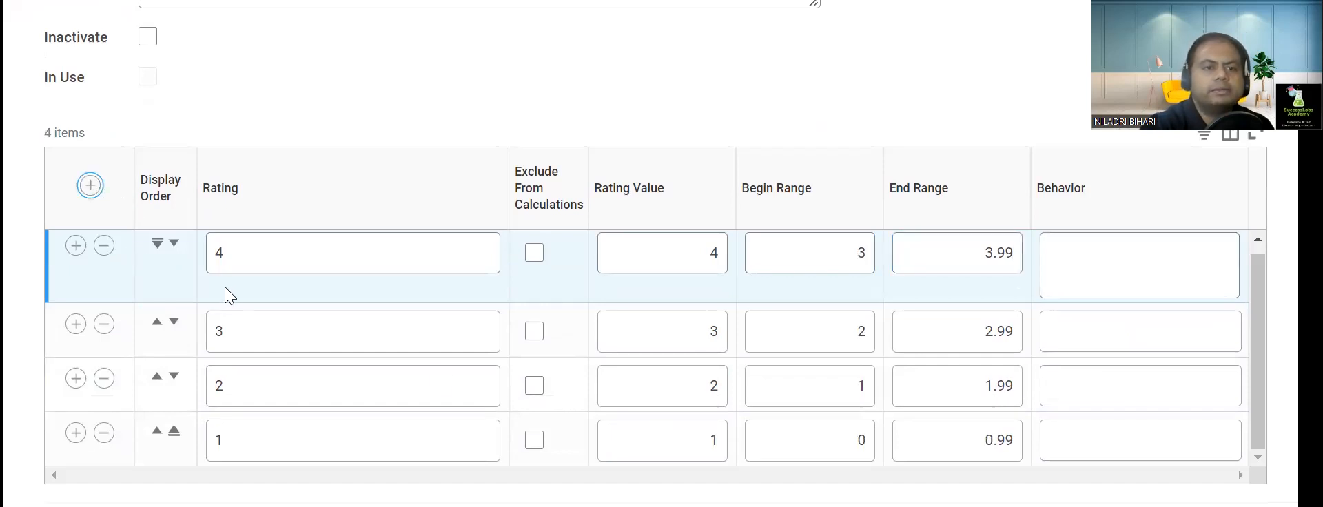
pyautogui.click(250, 254)
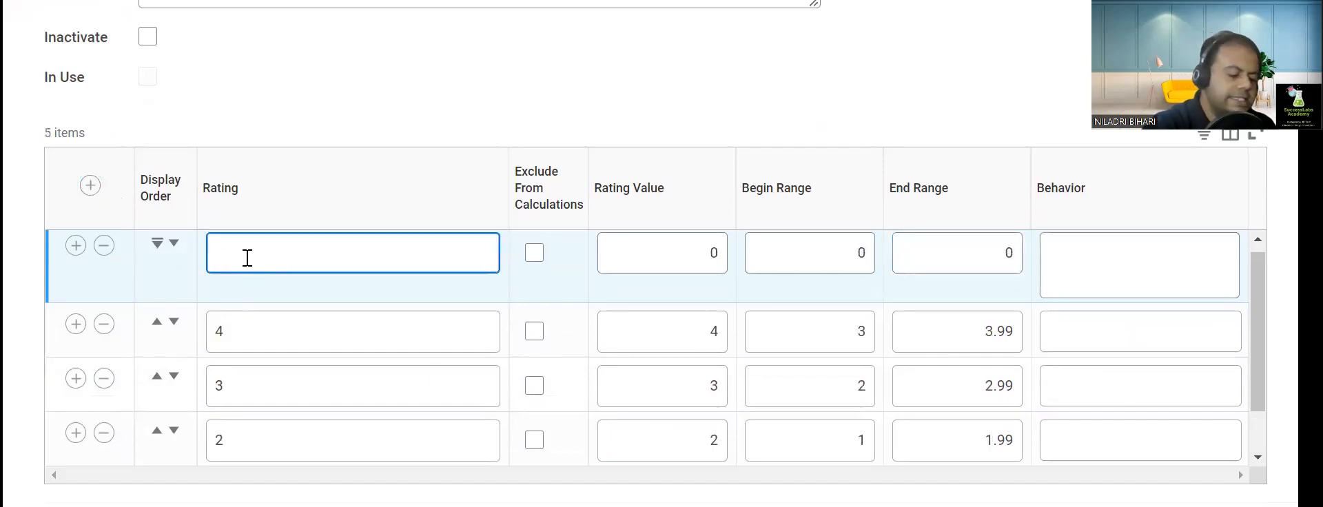
pyautogui.write('5')
pyautogui.click(714, 252)
pyautogui.write('4')
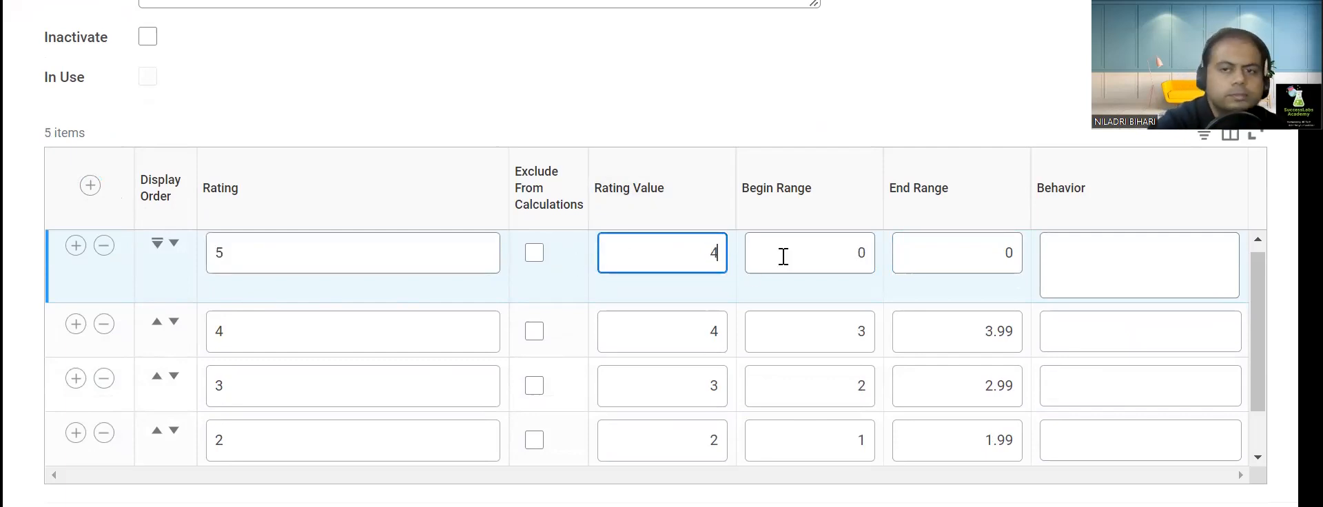
pyautogui.click(870, 257)
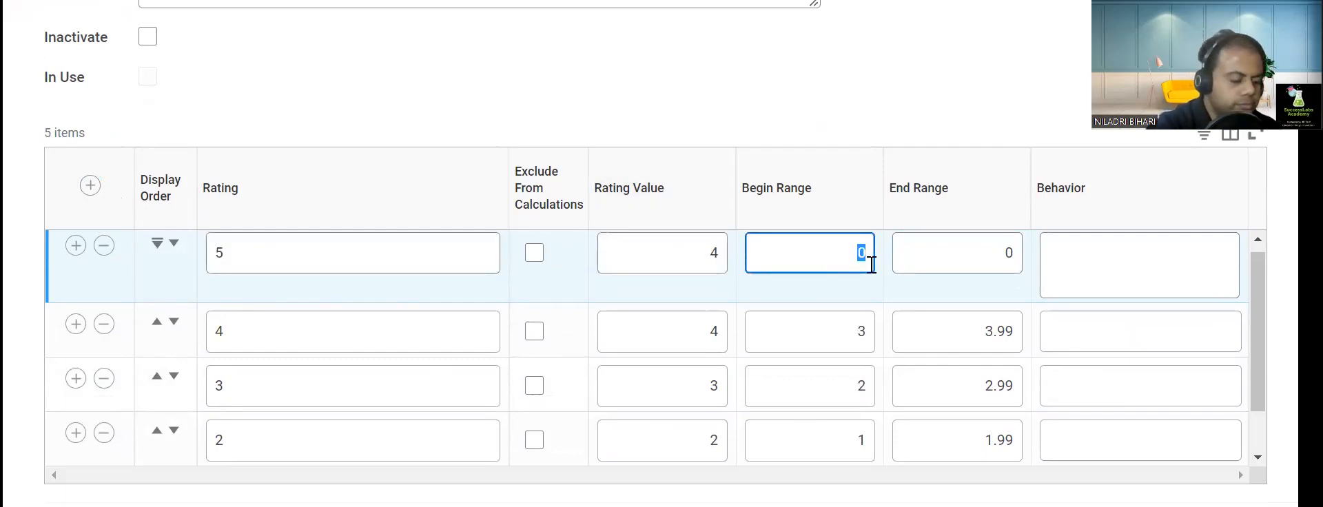
pyautogui.click(708, 258)
pyautogui.write('5')
# Step: Set the range of rating 5 to begin at 4 and end at 4.99
pyautogui.click(829, 260)
pyautogui.write('4')
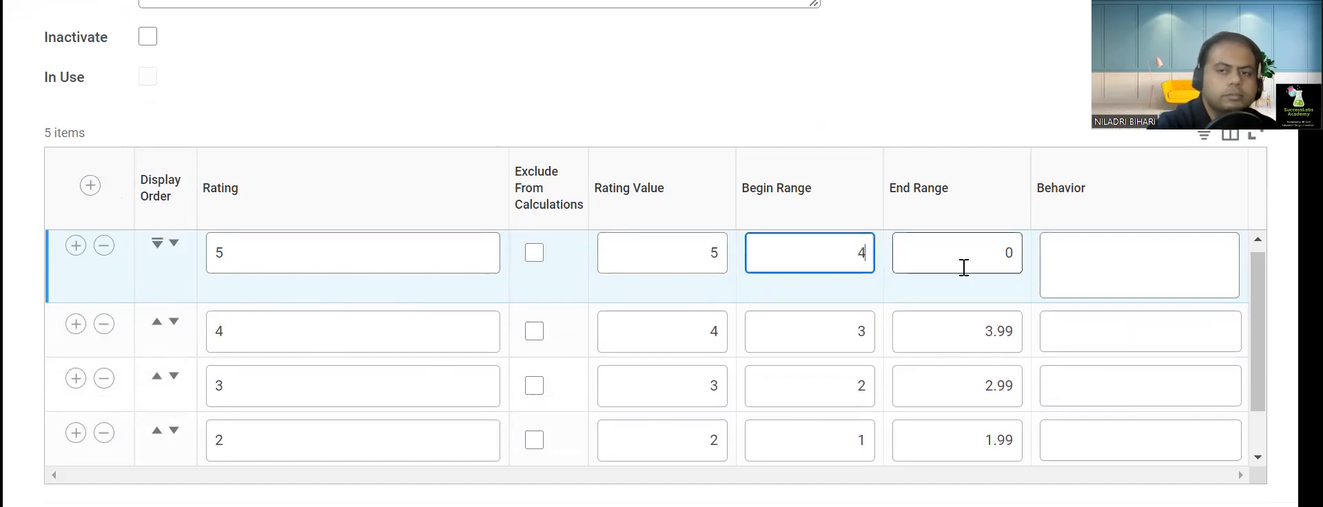
pyautogui.click(991, 261)
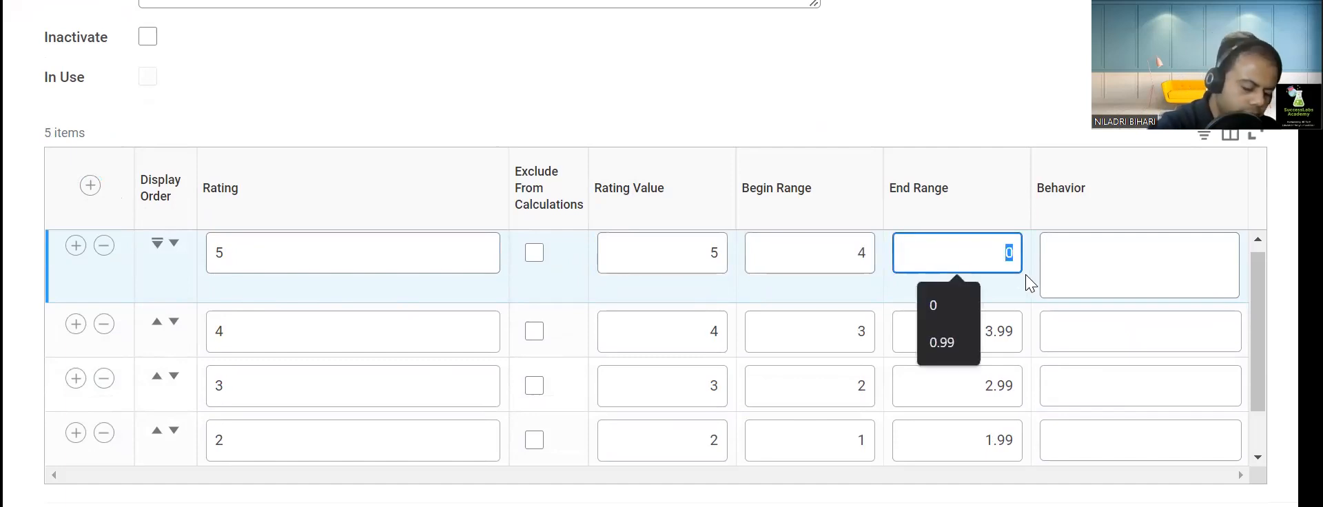
pyautogui.write('4.99')
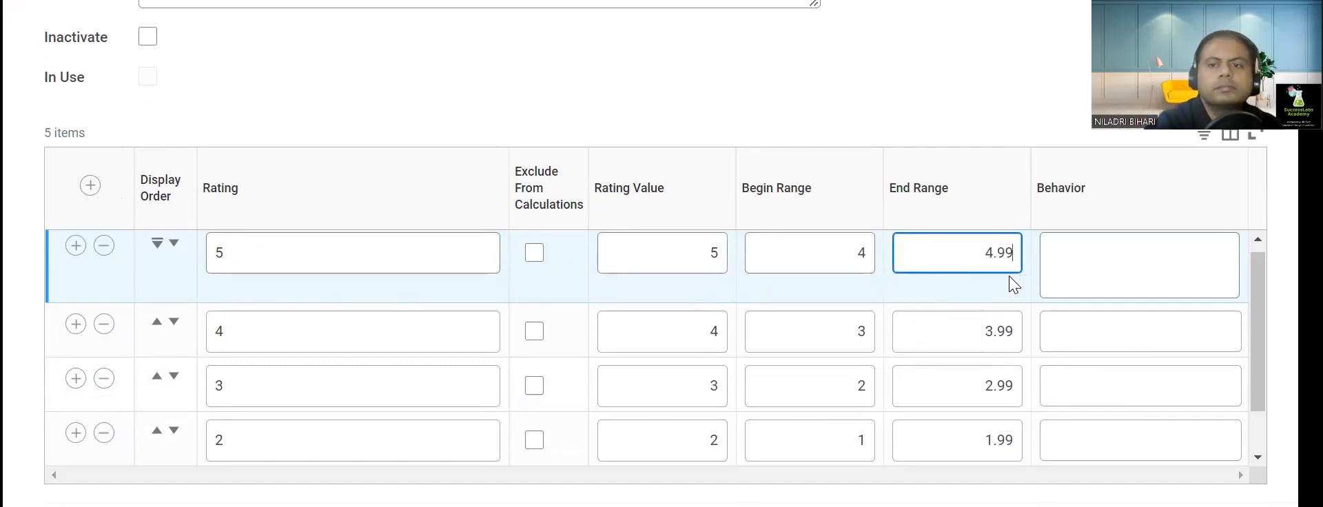
# Step: Enter the behavior Exceed Expectations for rating 5 and Meet Expectations for rating 3
pyautogui.click(1112, 272)
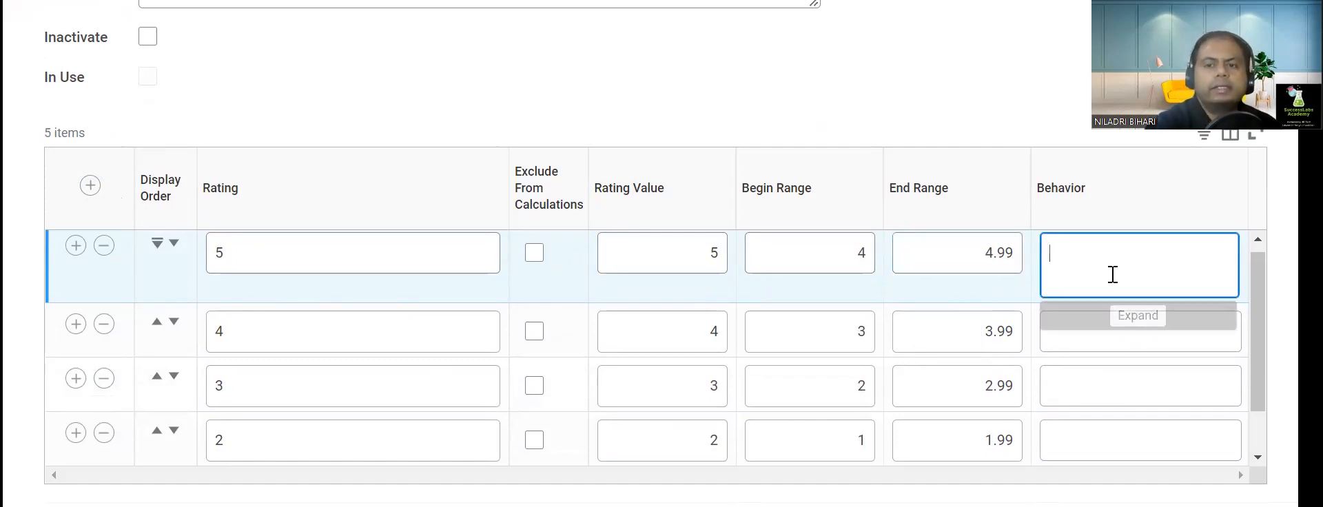
pyautogui.write('Exceed Expectations')
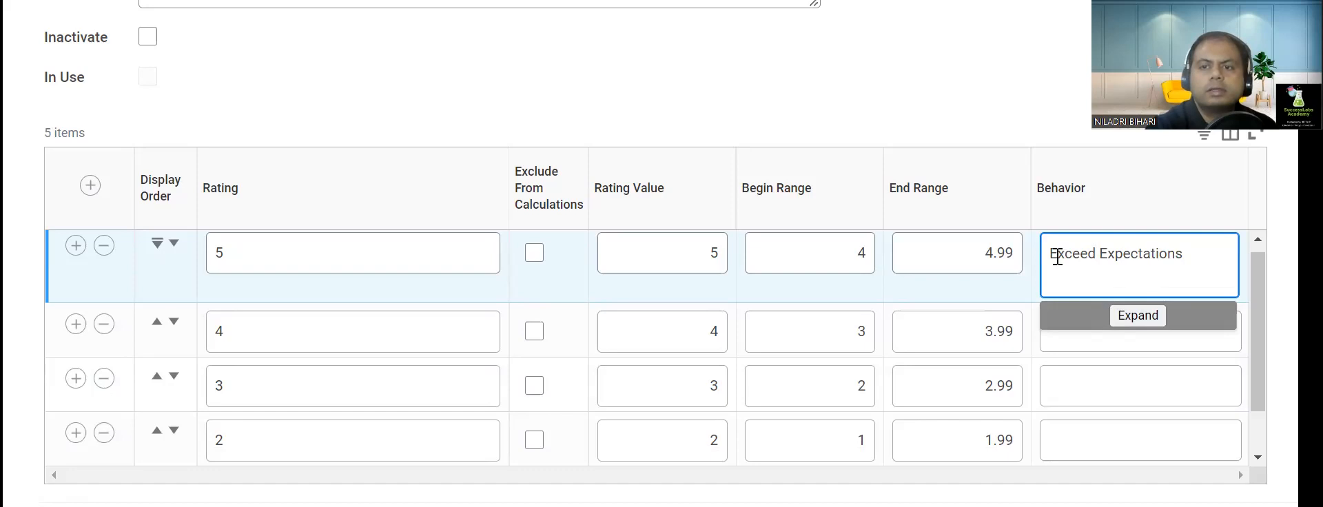
pyautogui.click(1079, 390)
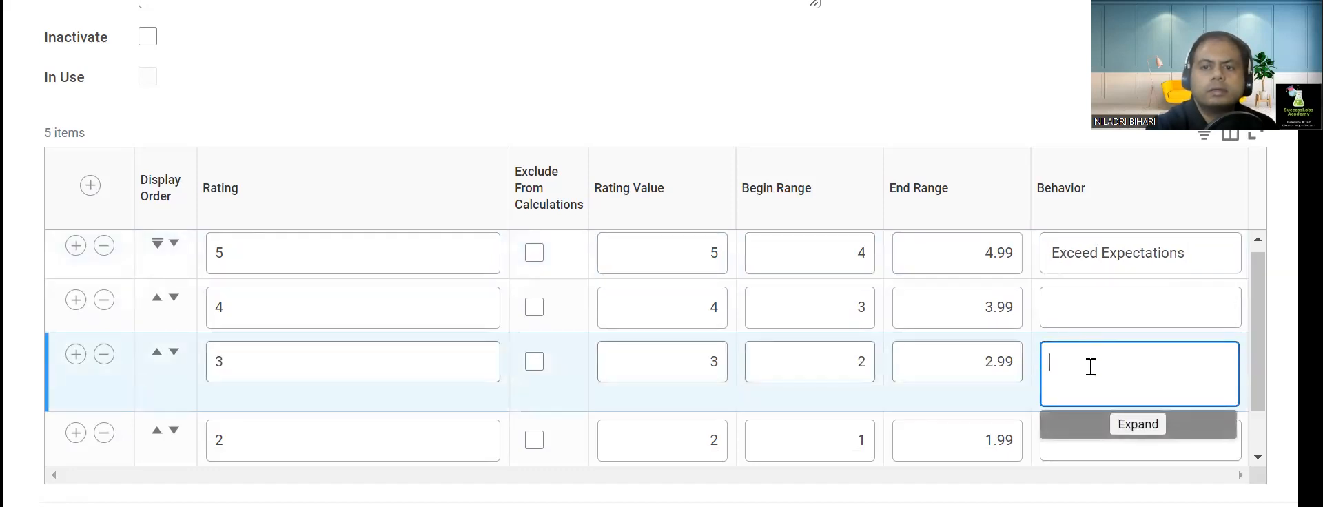
pyautogui.write('Meet Expectat')
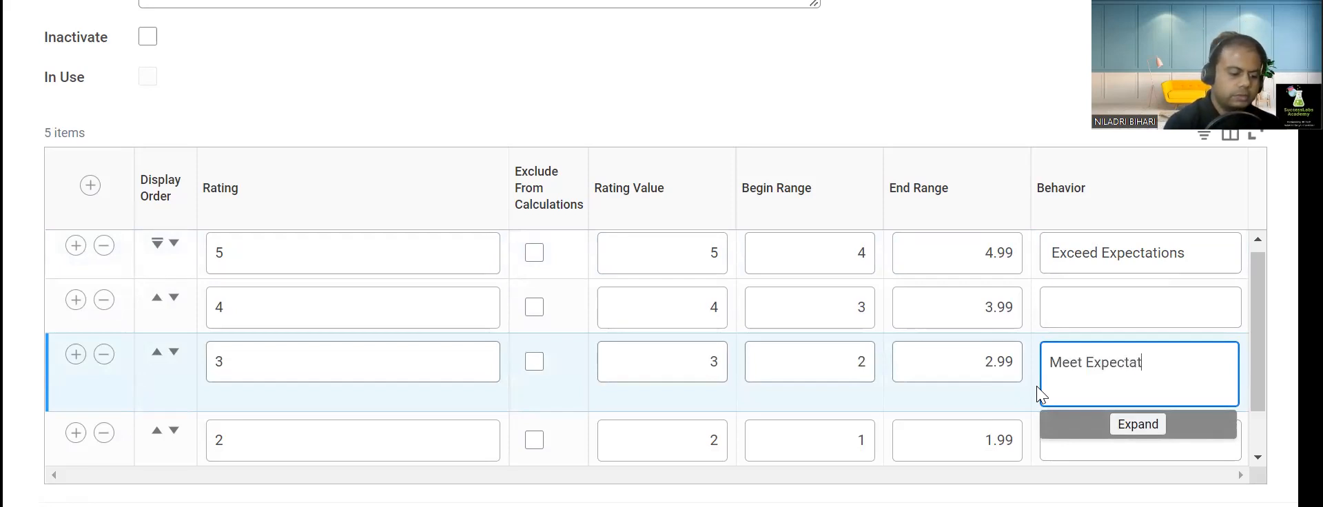
pyautogui.write('ions')
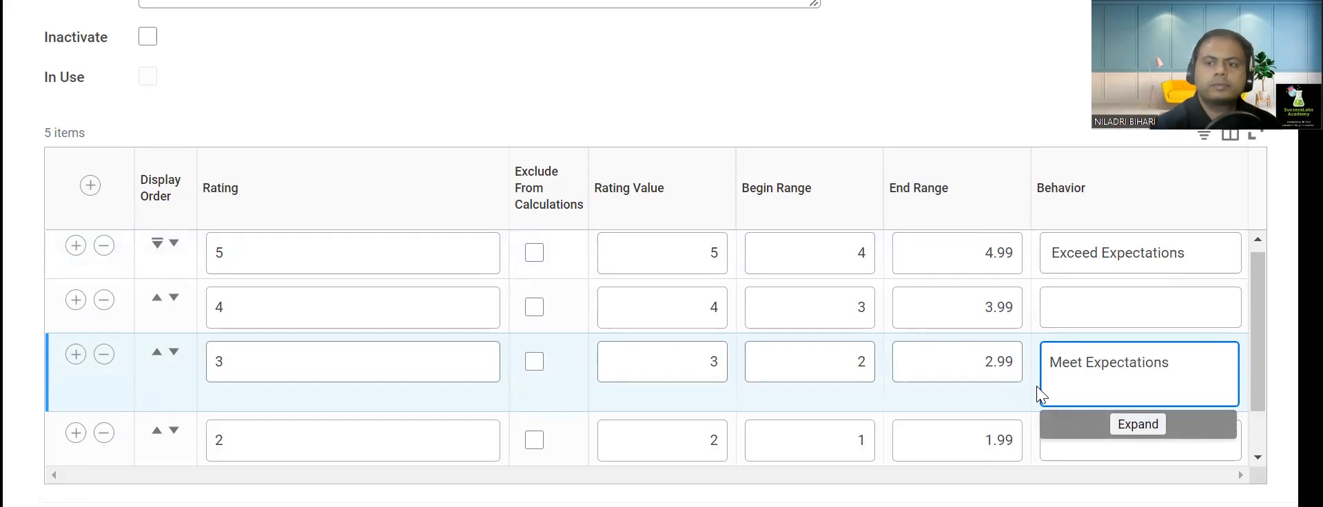
# Step: Copy the rating 3 behavior into rating 4 and reword it as Exceed Expectations in one/two instances
pyautogui.hotkey('ctrl', 'a')
pyautogui.hotkey('ctrl', 'c')
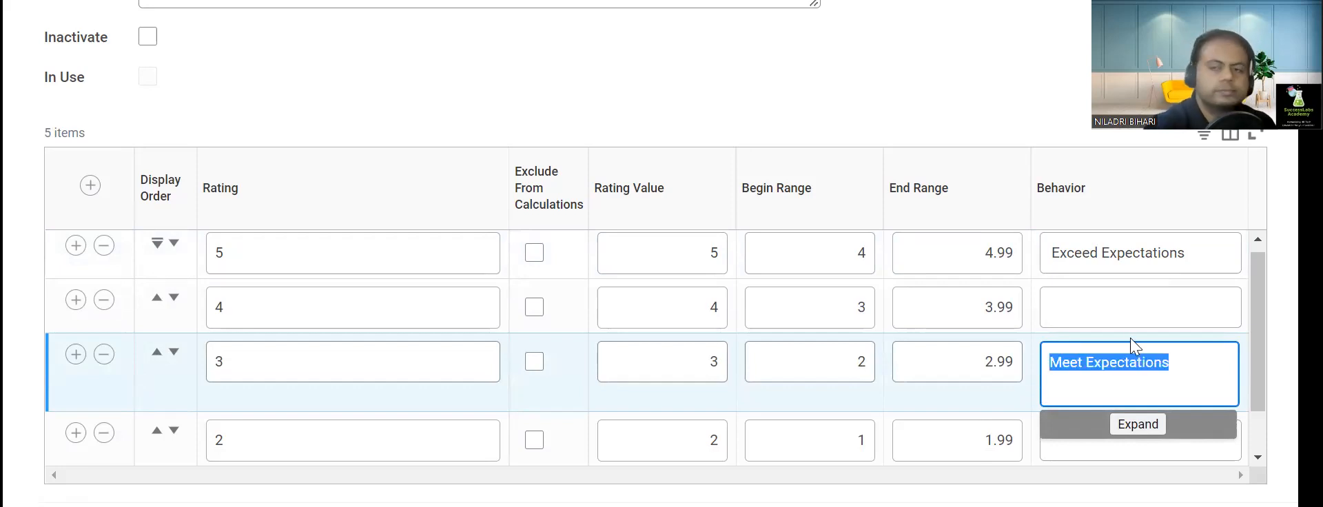
pyautogui.click(1105, 309)
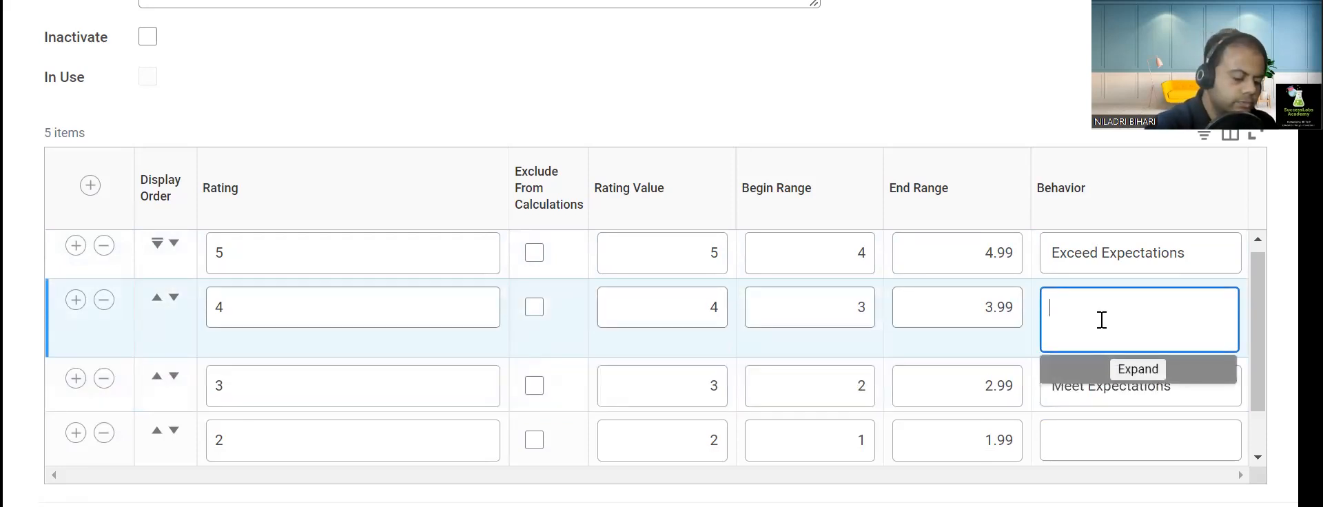
pyautogui.hotkey('ctrl', 'v')
pyautogui.click(1046, 308)
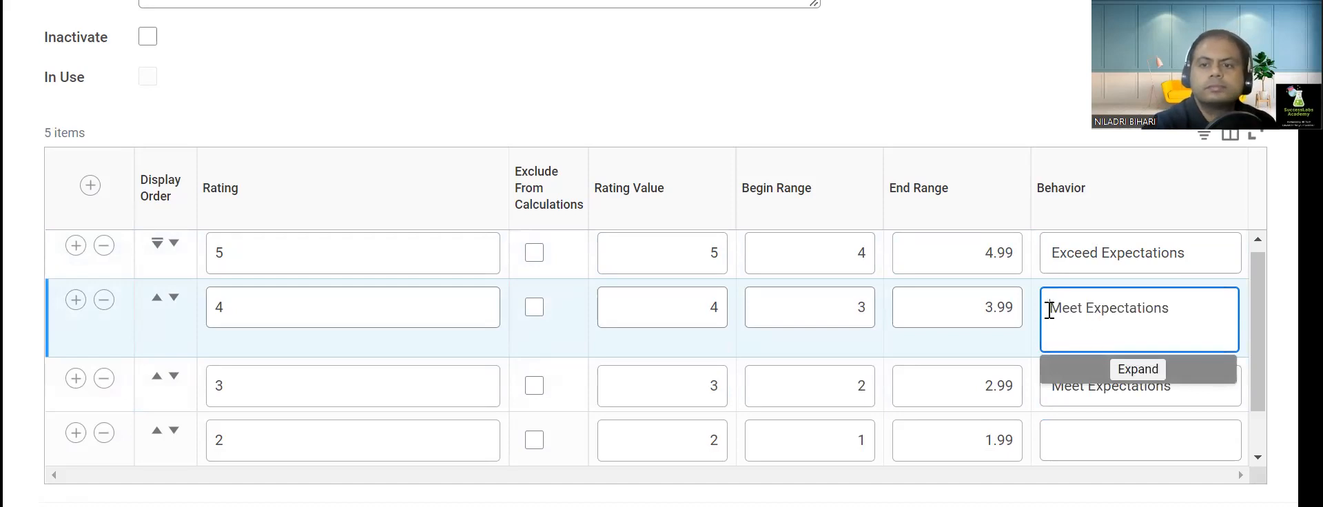
pyautogui.click(1188, 317)
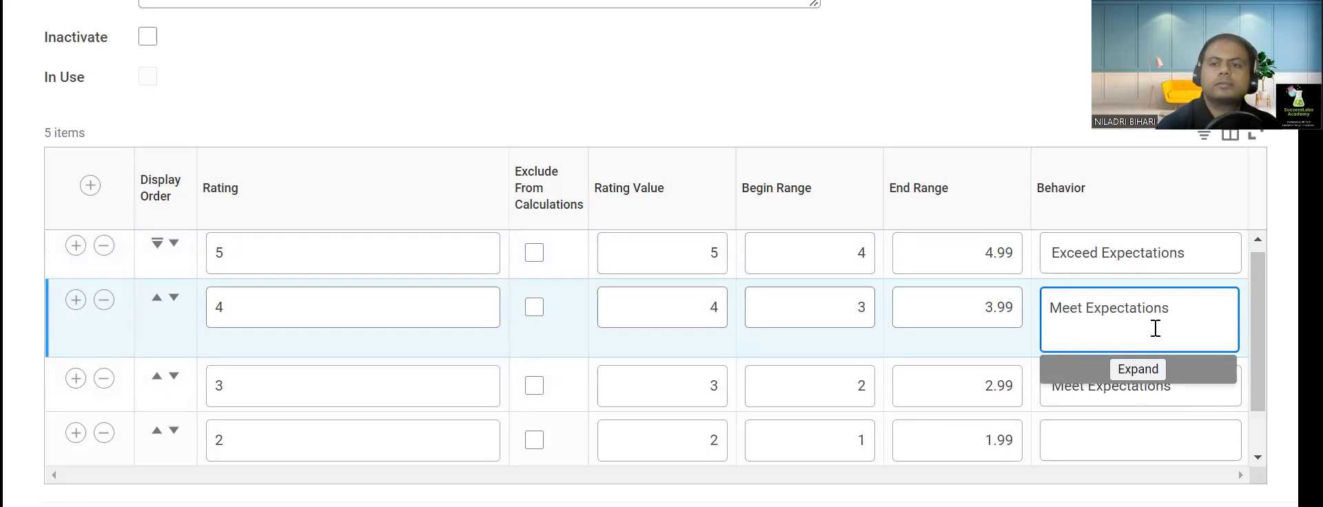
pyautogui.moveTo(1083, 308); pyautogui.dragTo(1051, 312)
pyautogui.write('Exceed')
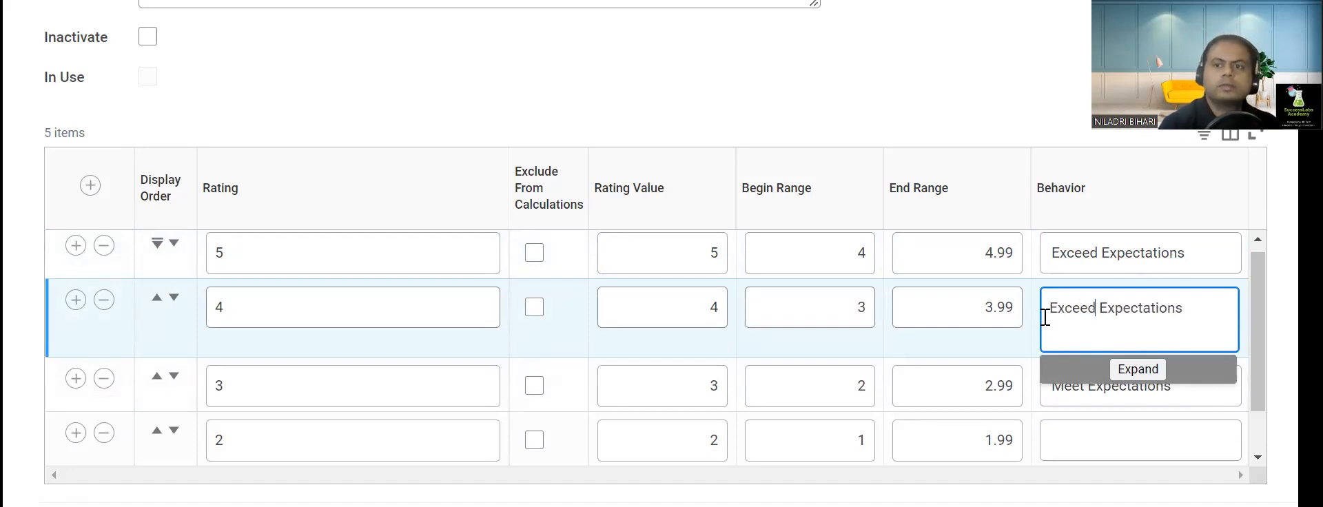
pyautogui.write(' Expectations in on')
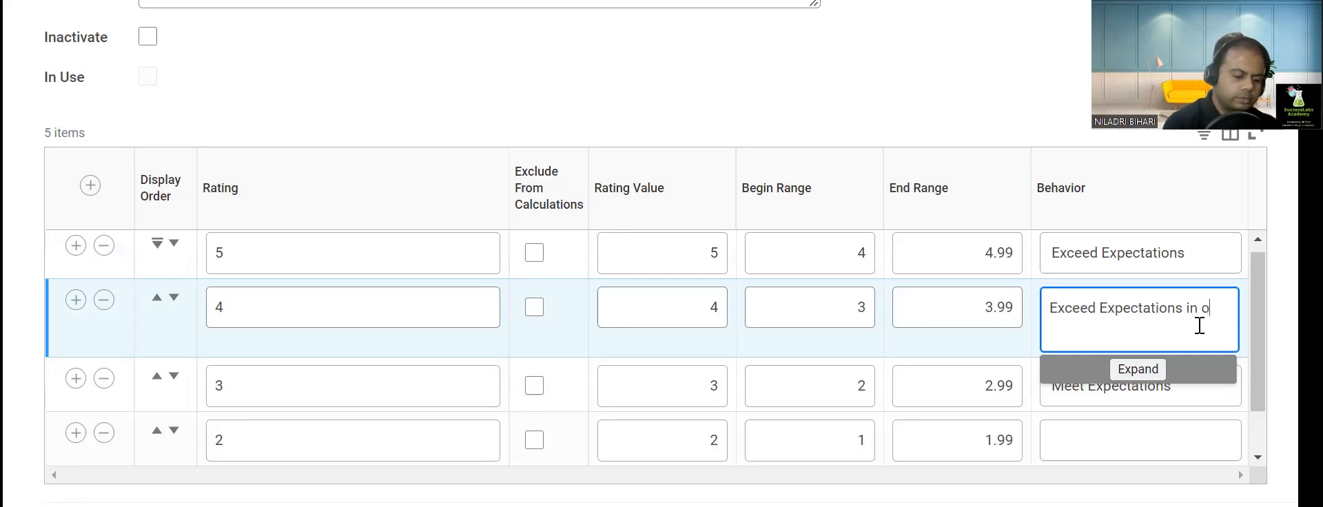
pyautogui.write('e/two in')
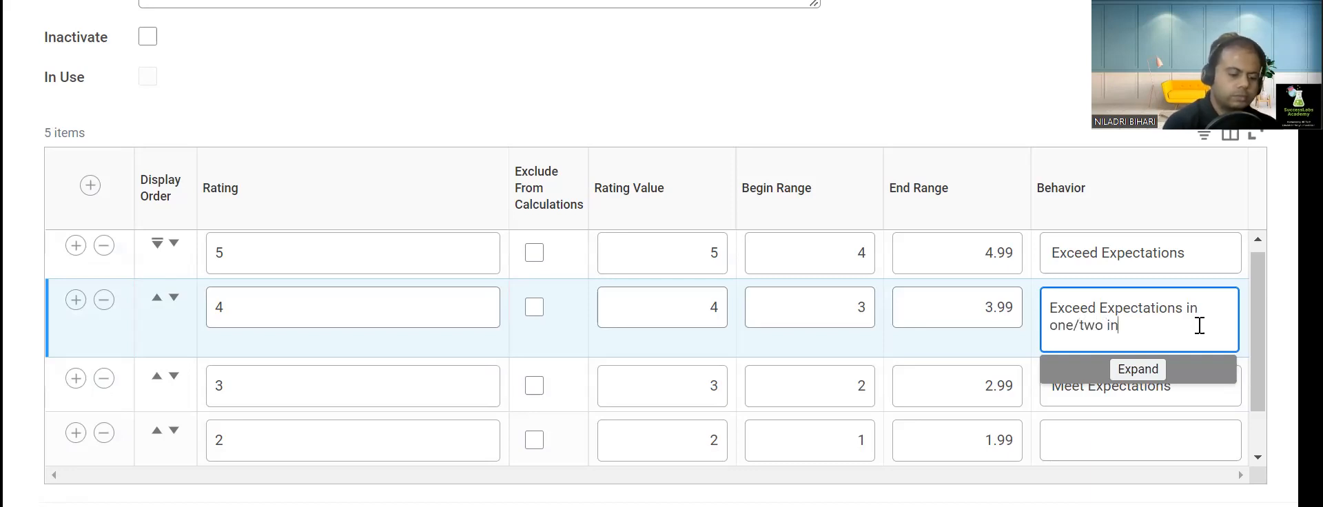
pyautogui.write('stances')
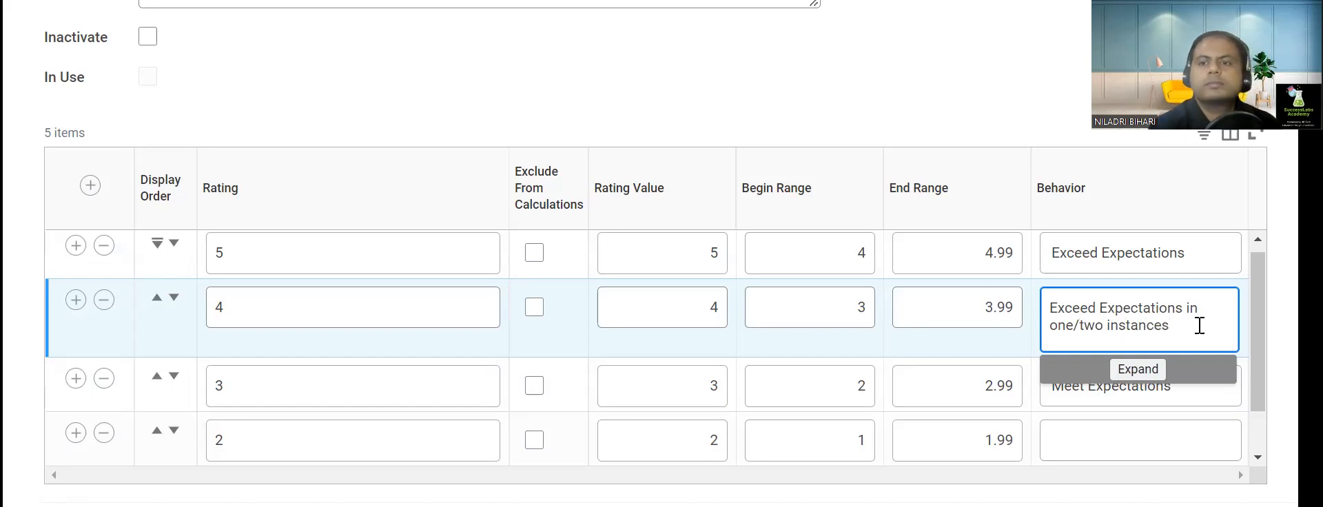
# Step: Extend the behavior of rating 5 to read Exceed Expectations in more than 3 instances
pyautogui.click(1213, 262)
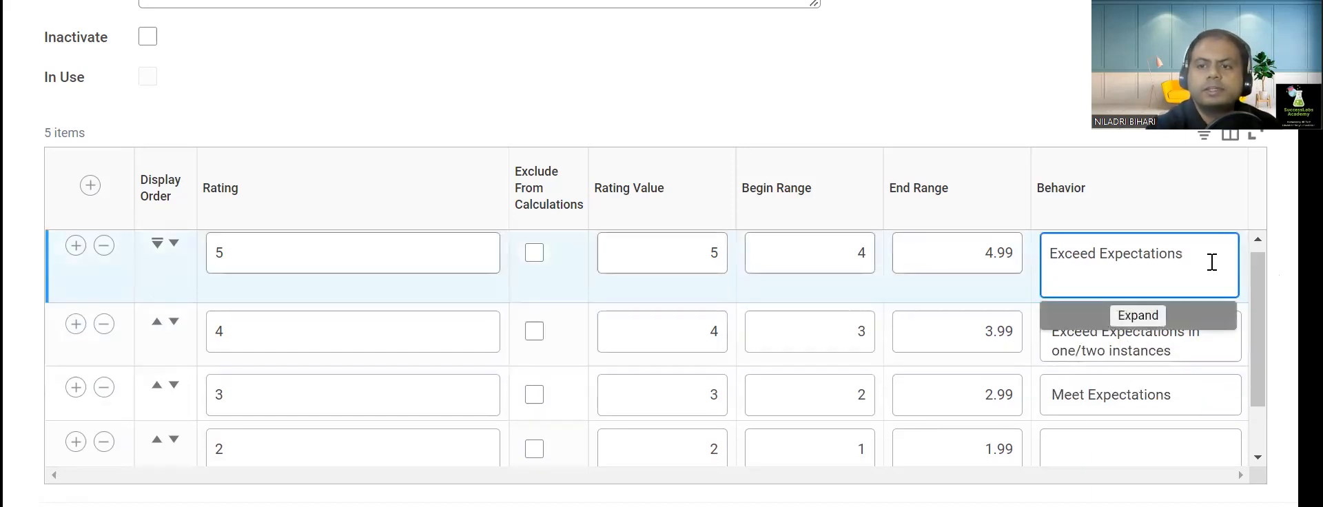
pyautogui.write('in more tha')
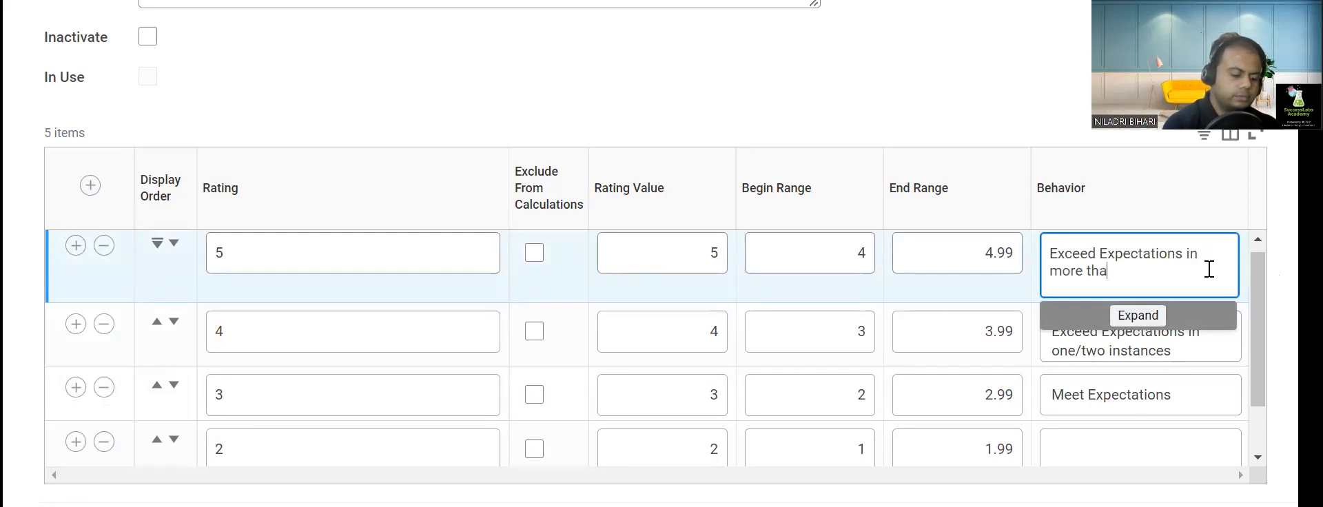
pyautogui.write('n 3 instances')
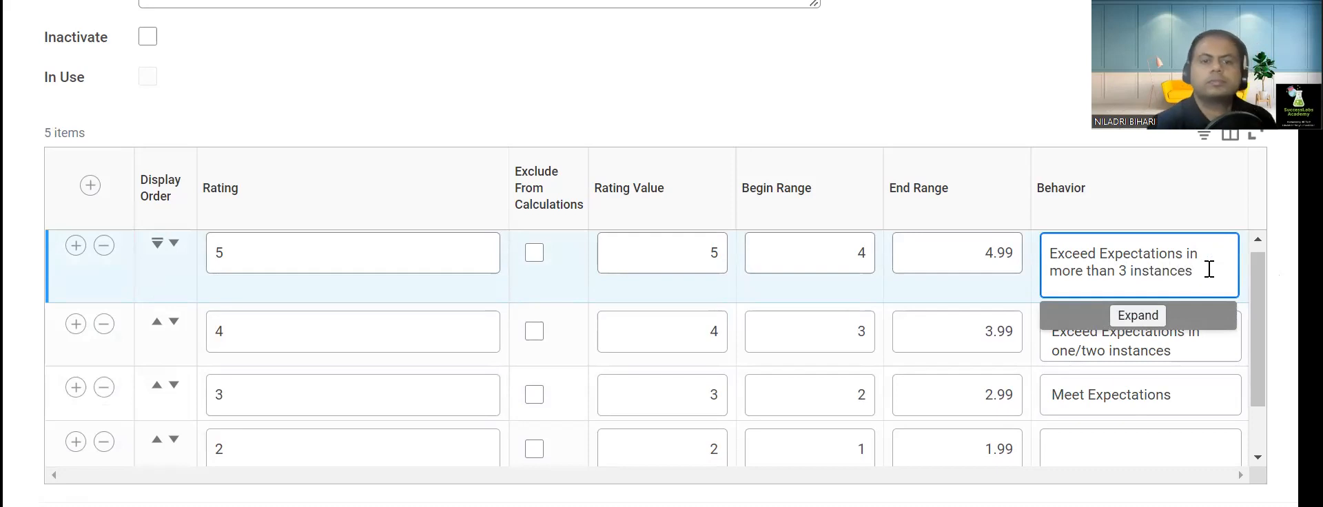
# Step: Enter the behavior Not ME for rating 2 and Poor performer for rating 1, and submit the rating scale
pyautogui.click(1154, 432)
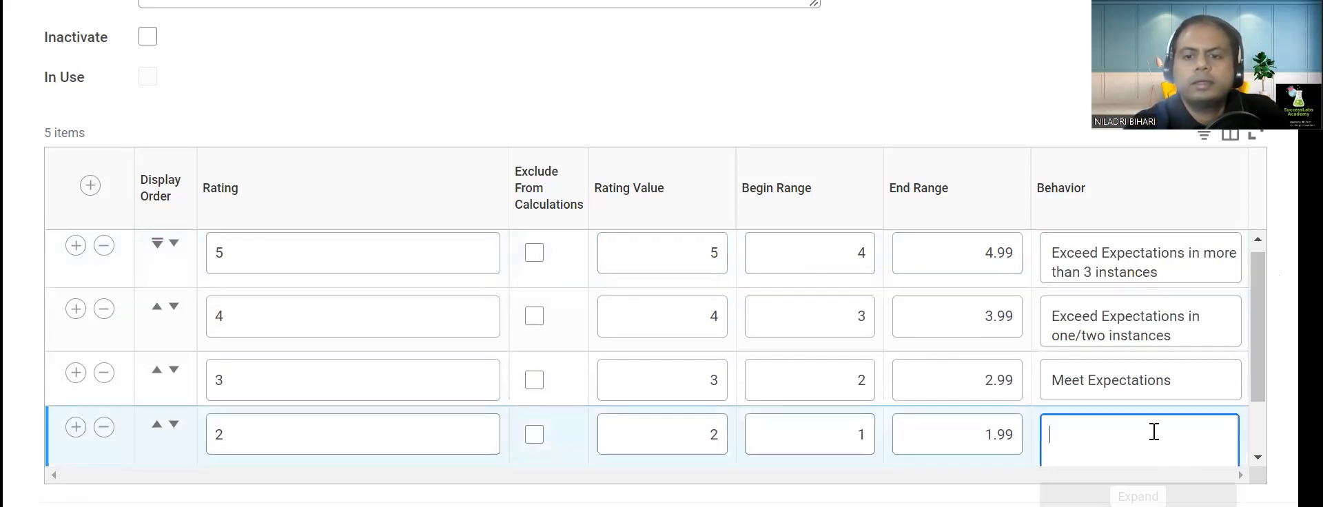
pyautogui.scroll(-1, 1155, 433)
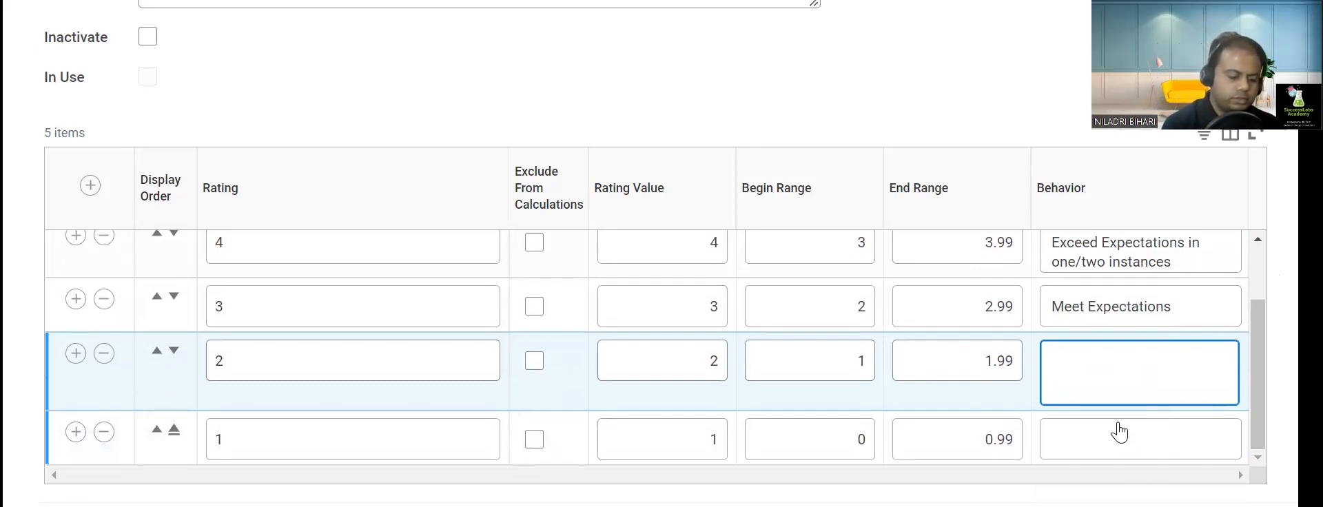
pyautogui.write('Not')
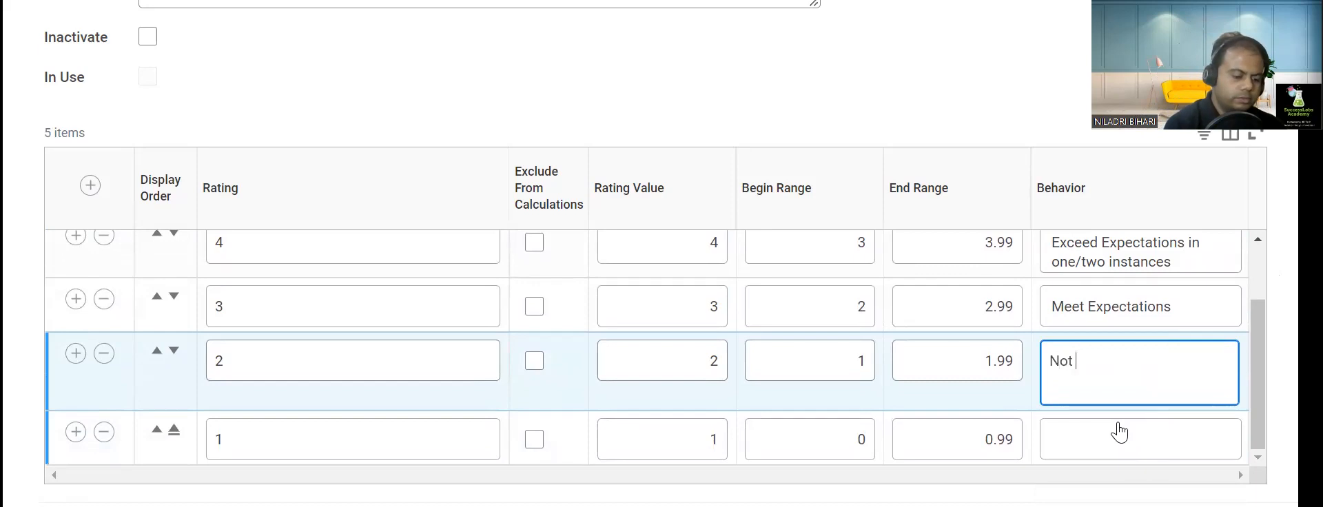
pyautogui.write('ME')
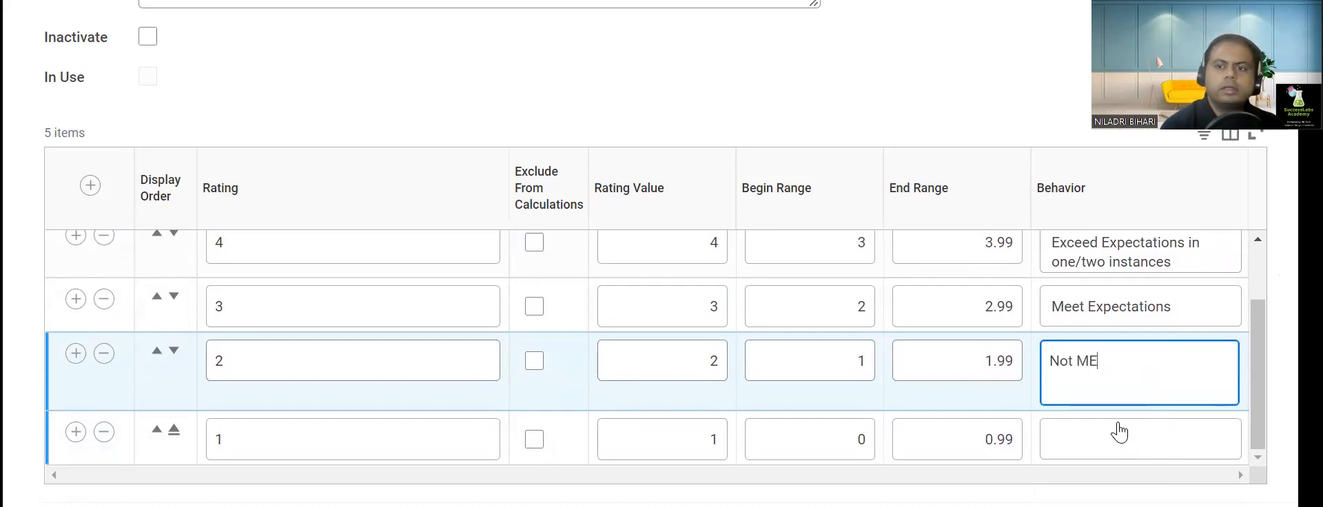
pyautogui.click(1072, 449)
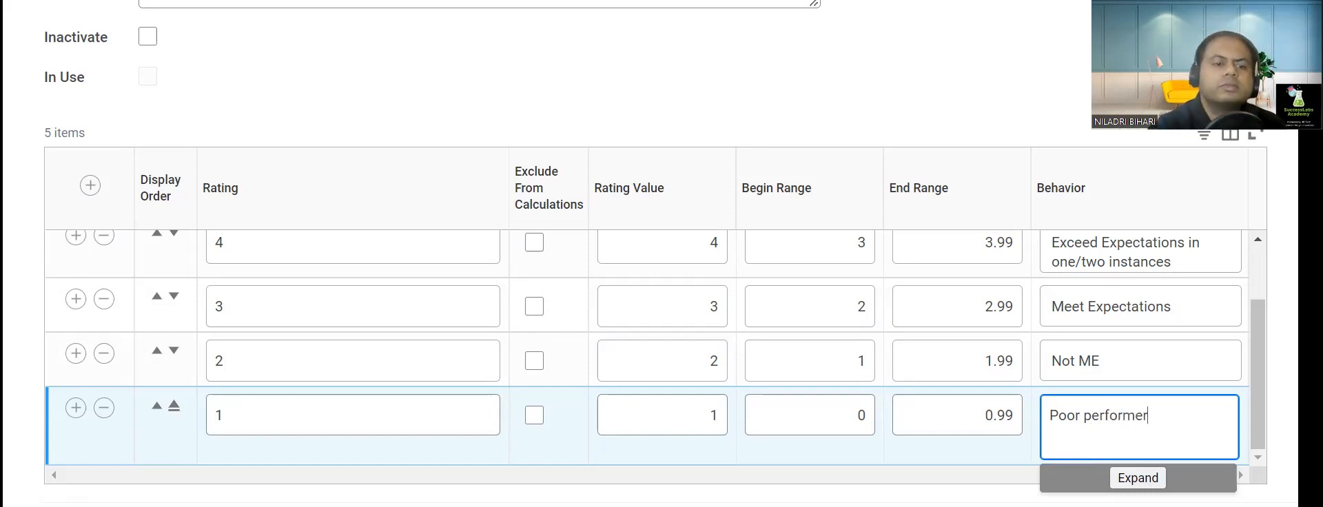
pyautogui.click(260, 439)
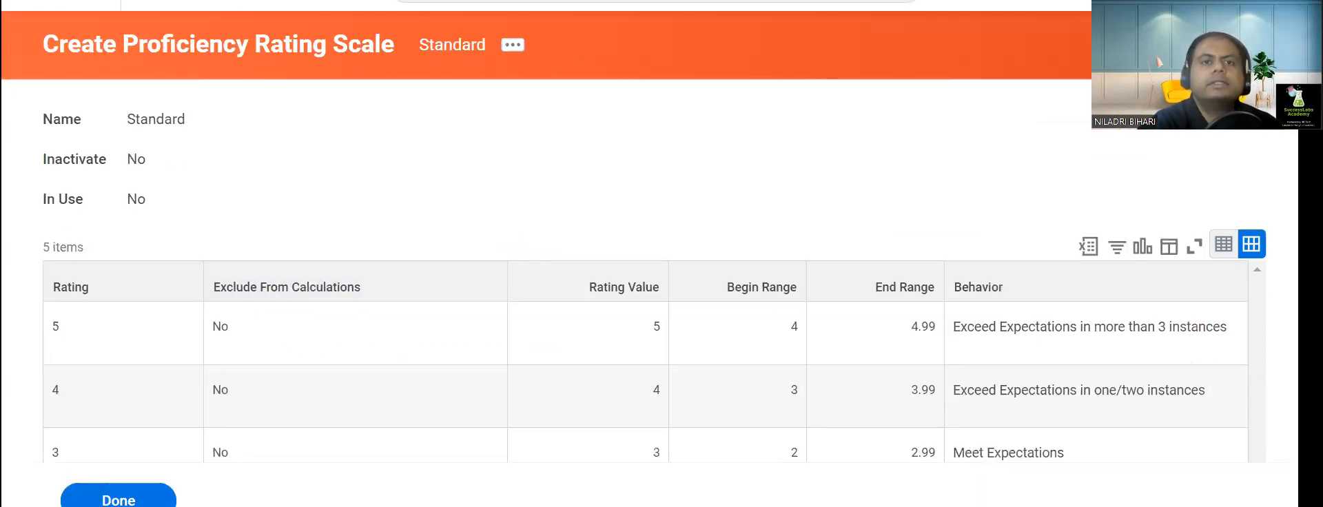
# Step: Switch to the PDF guide and review the proficiency rating scale fields, example and next steps up to the Create or Edit Competencies section
pyautogui.click(359, 0)
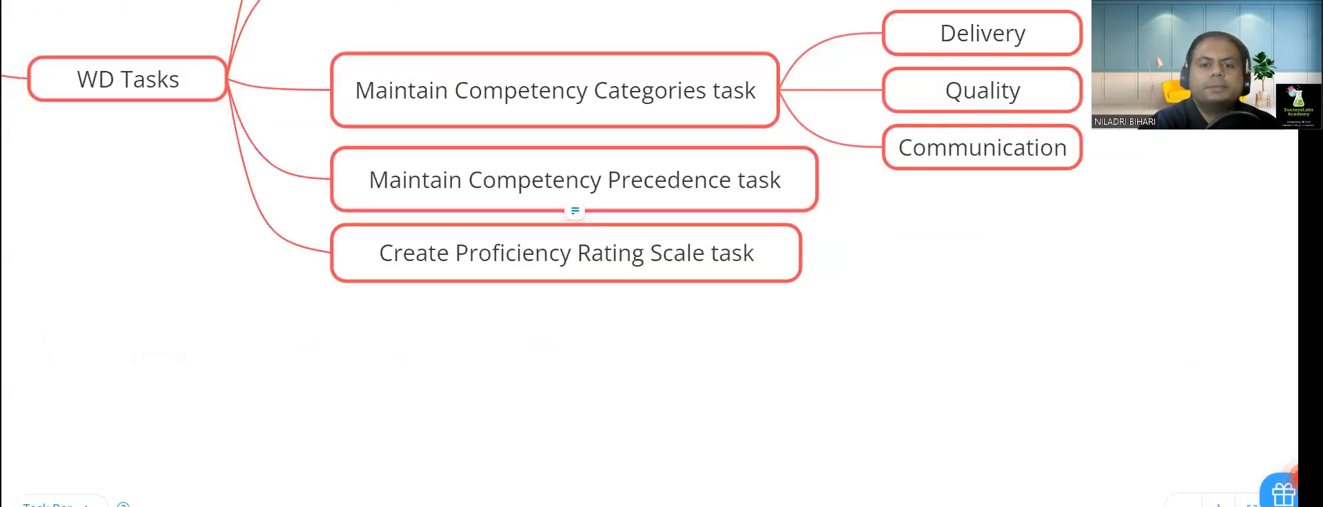
pyautogui.hotkey('alt', 'Tab')
pyautogui.scroll(-6, 647, 344)
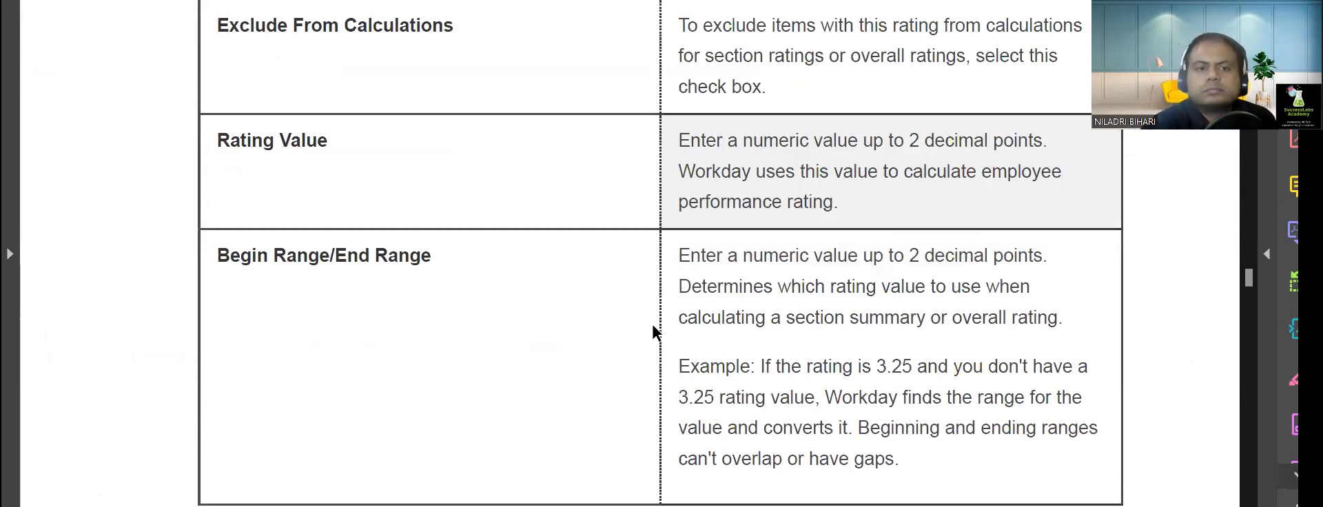
pyautogui.scroll(-7, 645, 352)
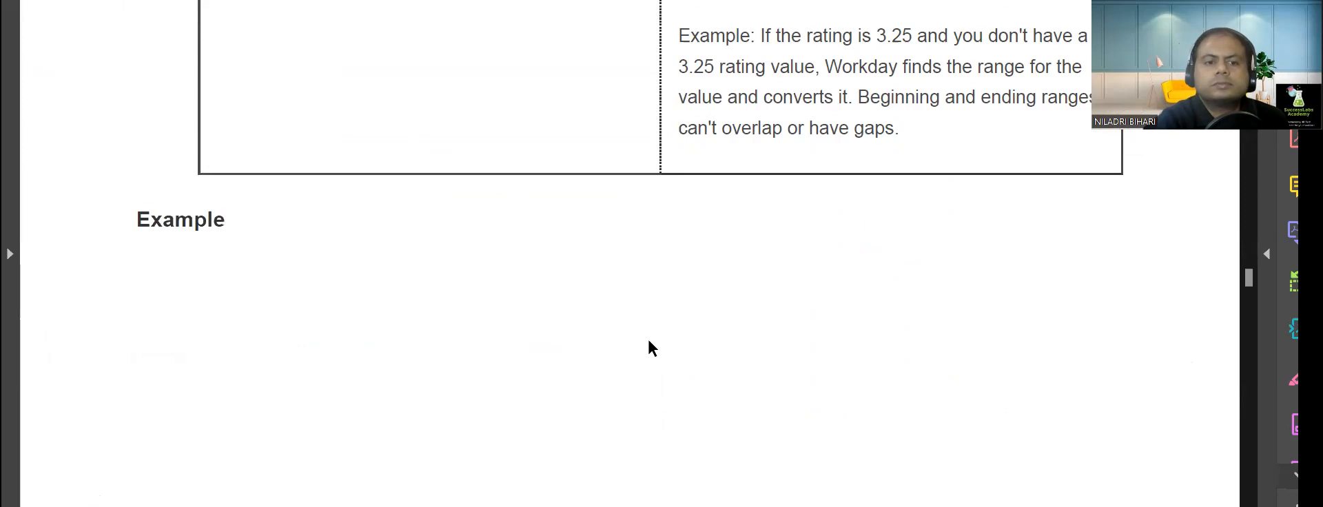
pyautogui.scroll(-1, 616, 298)
pyautogui.scroll(-12, 615, 303)
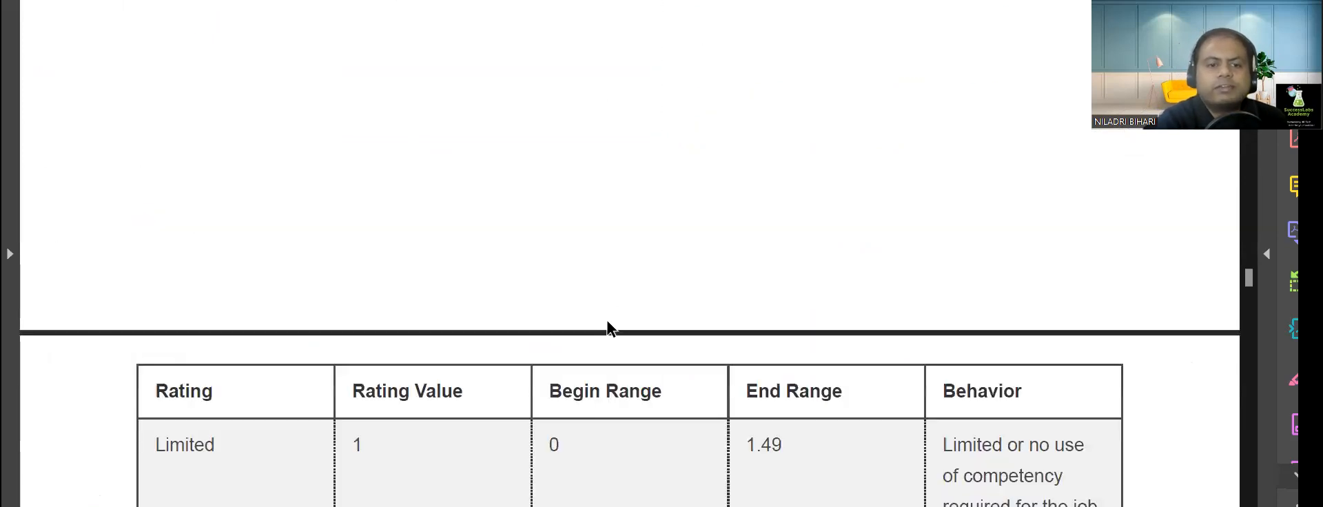
pyautogui.scroll(4, 608, 313)
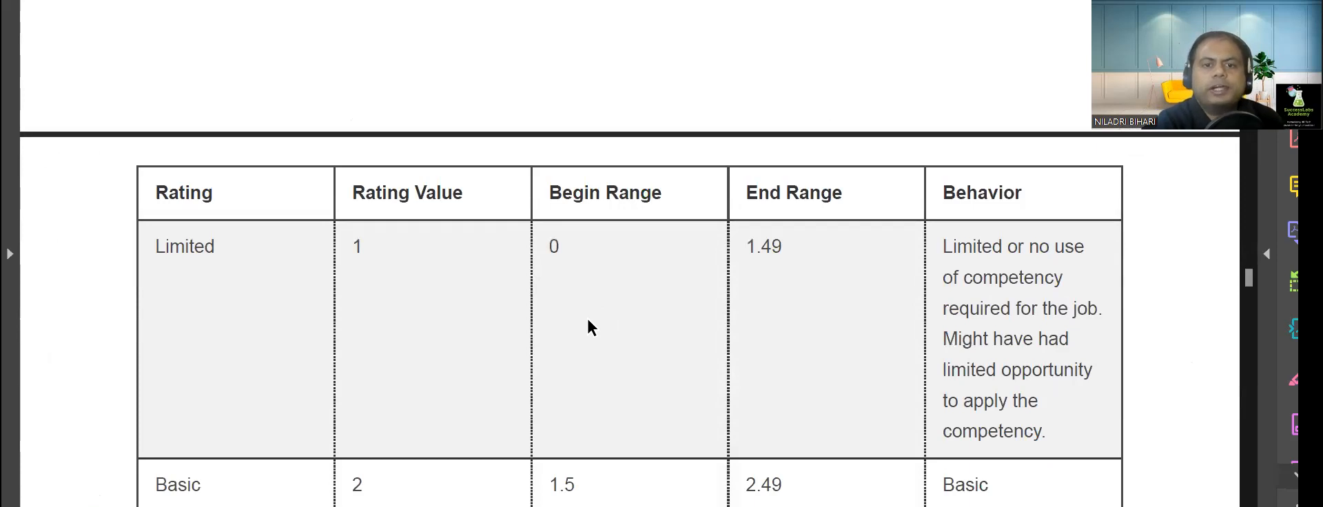
pyautogui.scroll(-8, 588, 319)
pyautogui.scroll(-15, 587, 338)
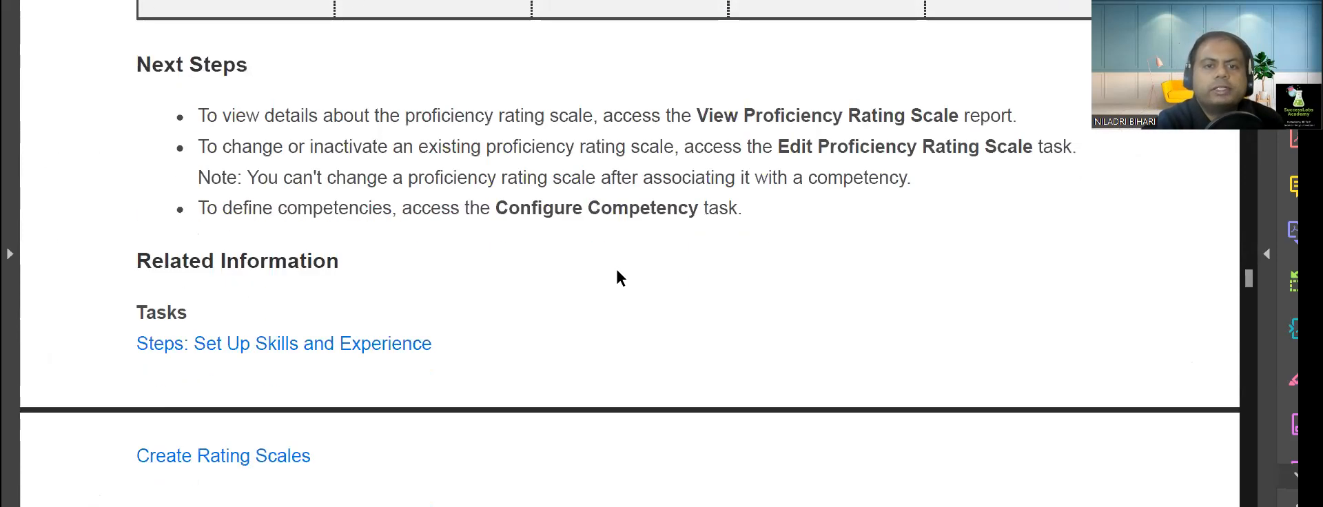
pyautogui.scroll(-8, 616, 272)
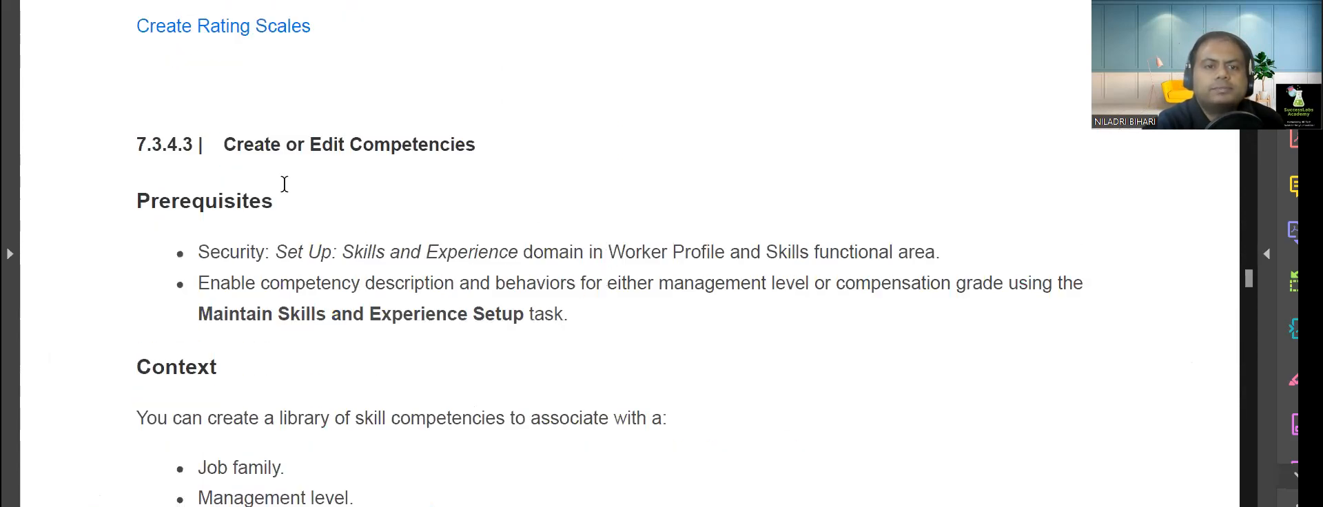
# Step: Highlight the heading Create or Edit Competencies and the prerequisite Maintain Skills and Experience Setup task in green
pyautogui.moveTo(227, 145); pyautogui.dragTo(474, 150)
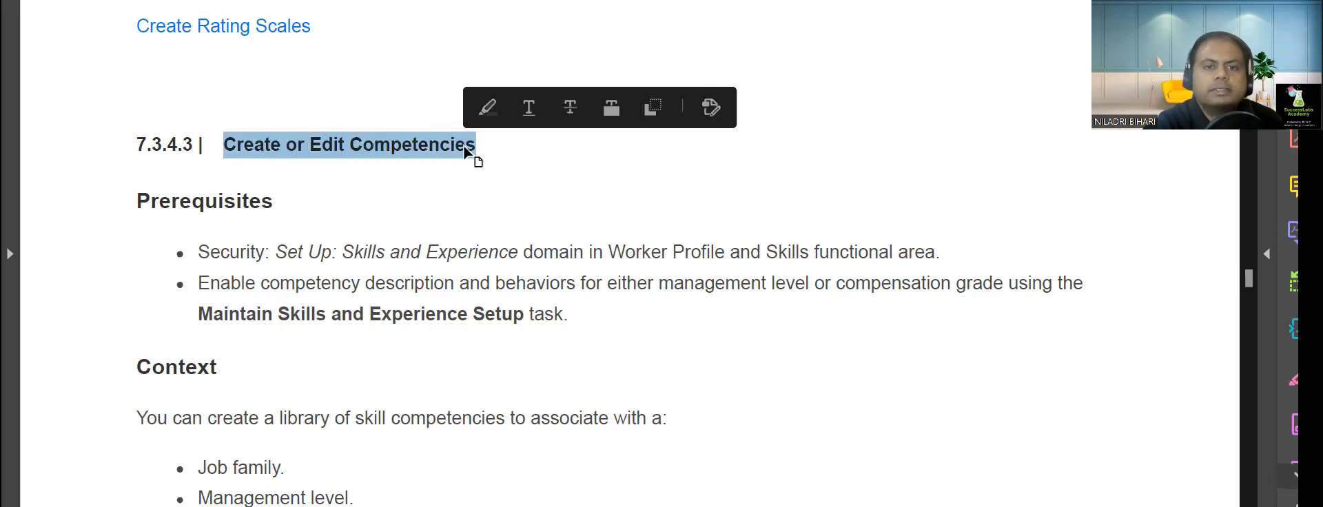
pyautogui.click(487, 107)
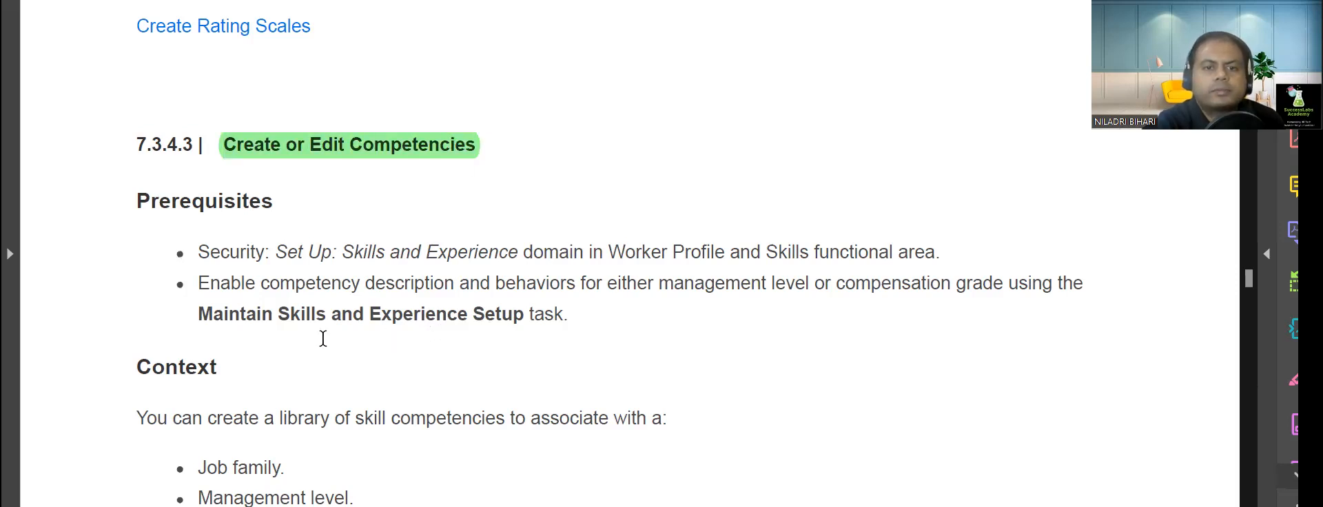
pyautogui.moveTo(202, 317); pyautogui.dragTo(561, 331)
pyautogui.click(581, 276)
# Step: Highlight Configure Competency task in the first step of the Create or Edit Competencies instructions
pyautogui.scroll(-3, 524, 358)
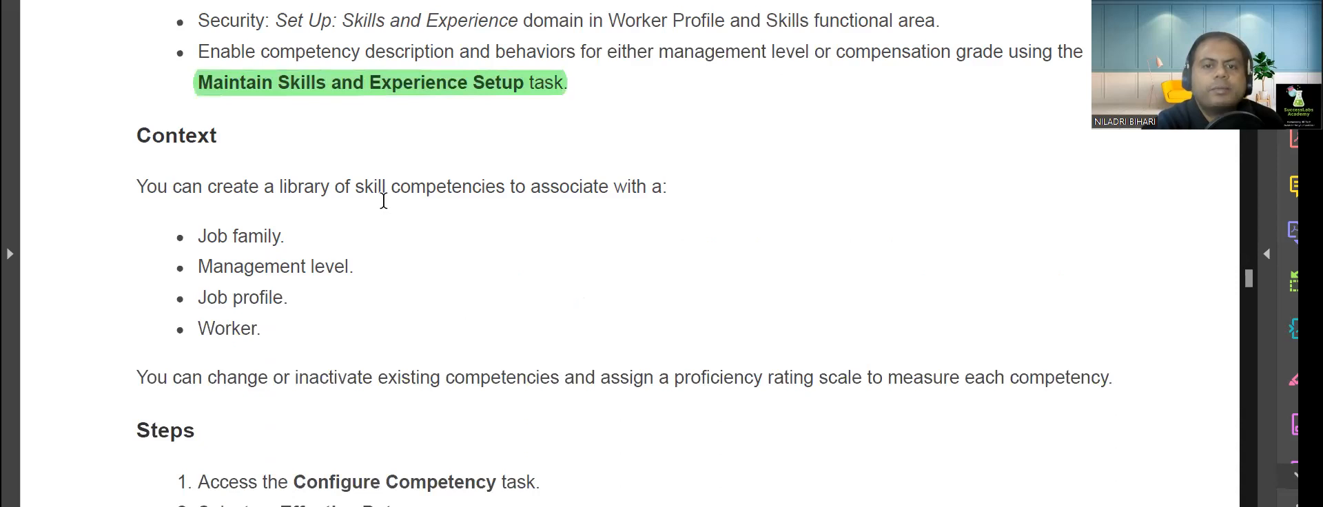
pyautogui.scroll(-3, 457, 308)
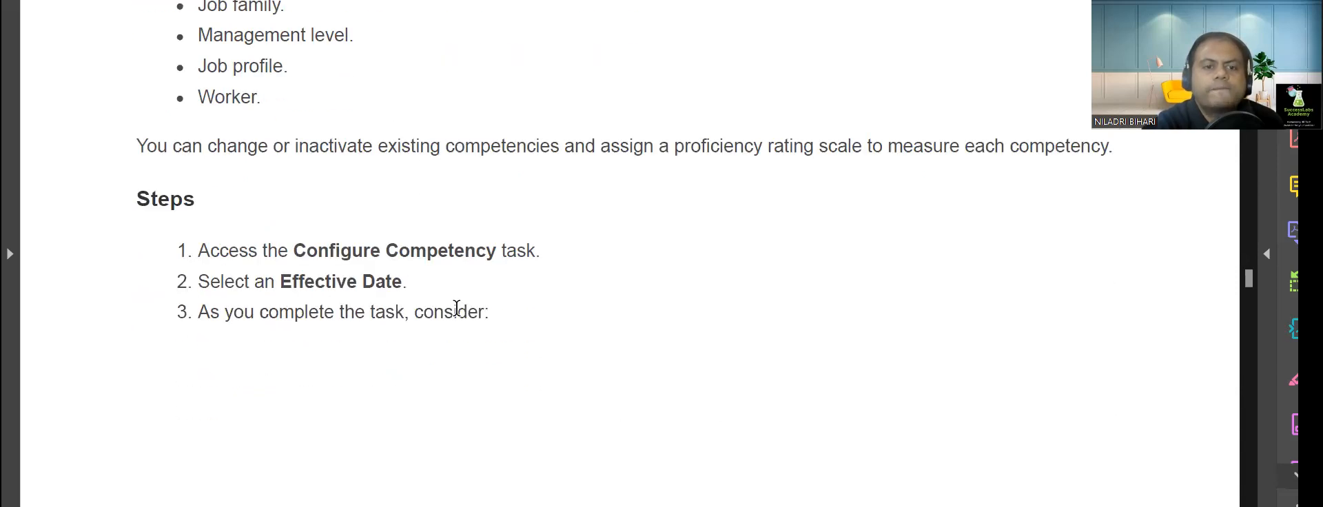
pyautogui.moveTo(293, 255); pyautogui.dragTo(541, 249)
pyautogui.click(556, 222)
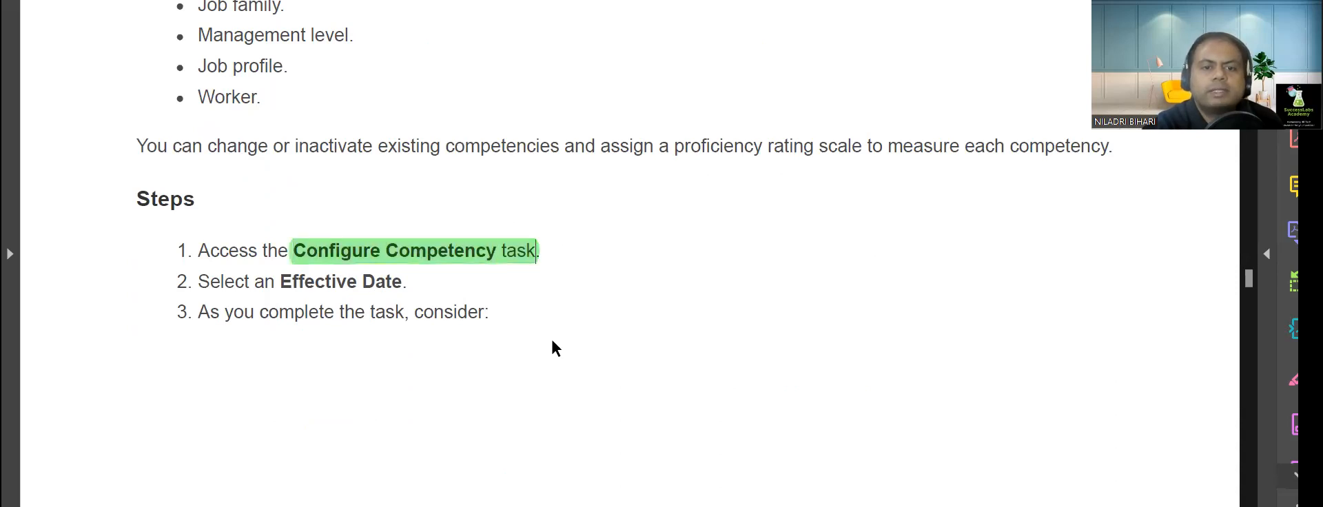
# Step: Switch to the mind map, add a Configure Competency branch under WD Tasks, and widen it so its text fits on one line
pyautogui.hotkey('alt', 'Tab')
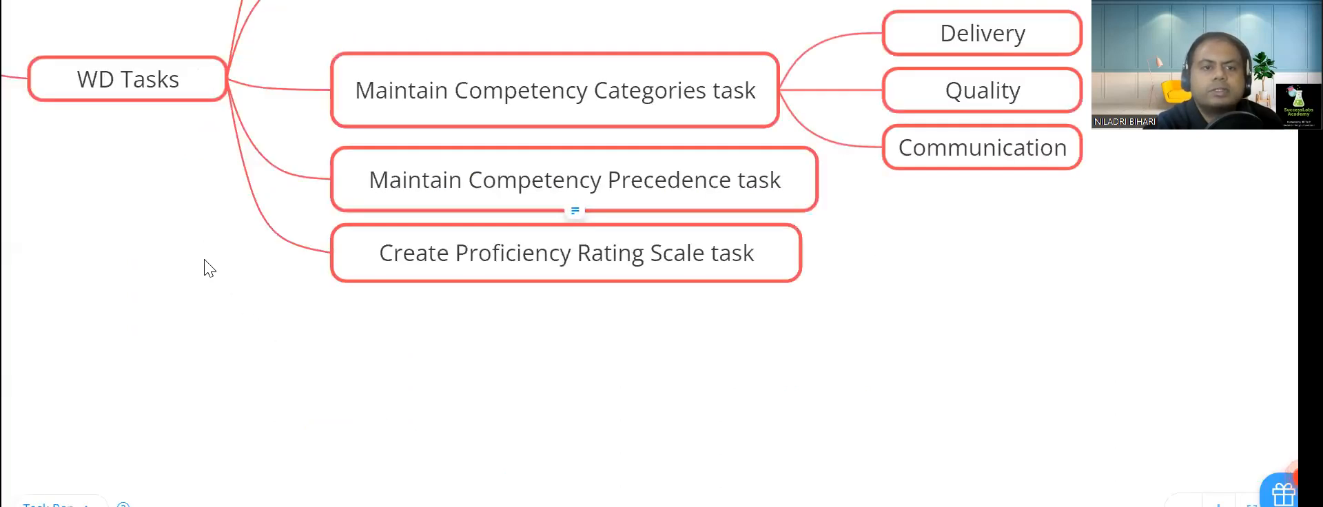
pyautogui.click(245, 82)
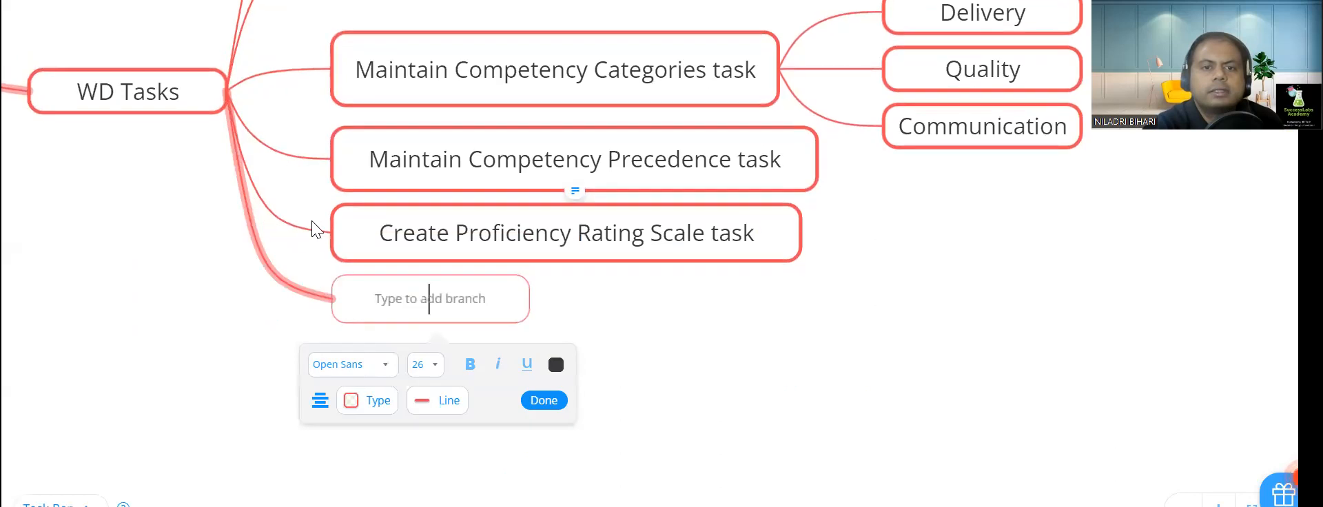
pyautogui.write('C')
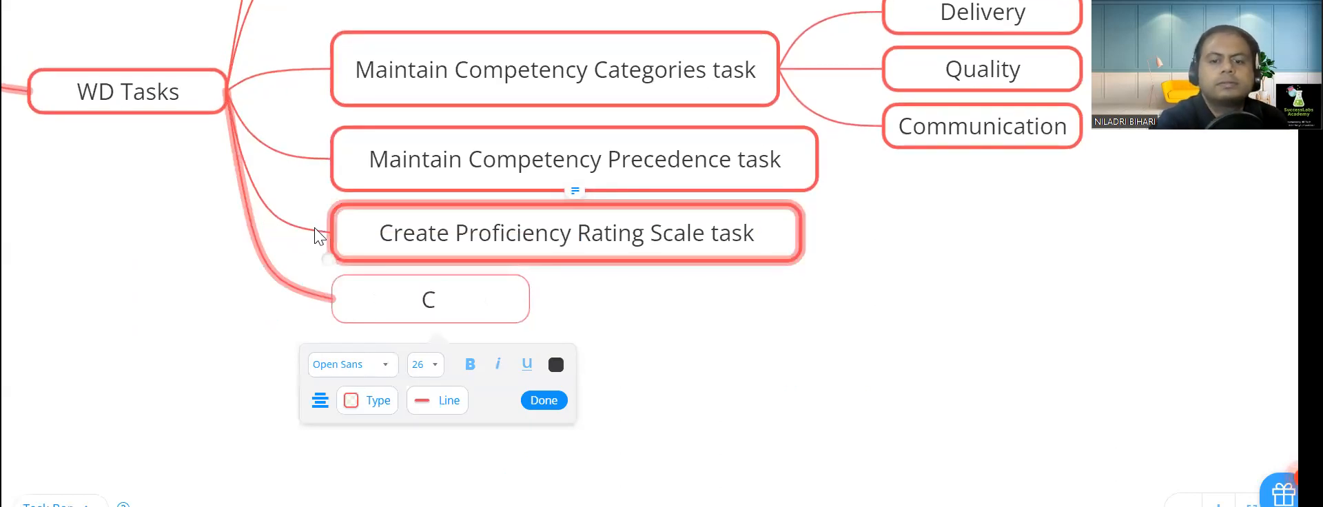
pyautogui.write('onfigur')
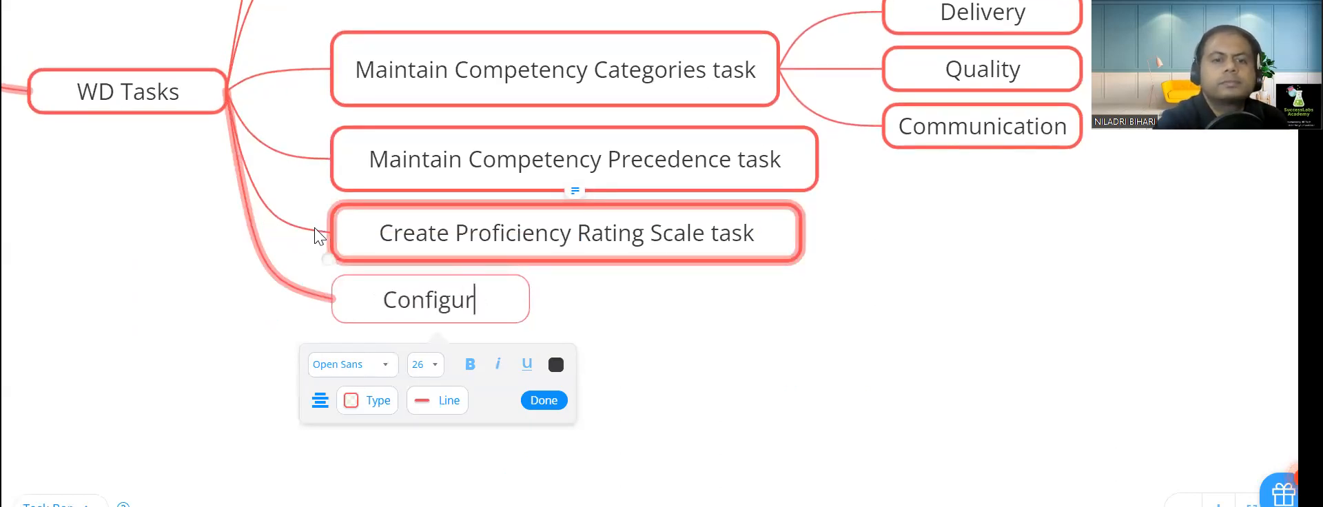
pyautogui.write('e C')
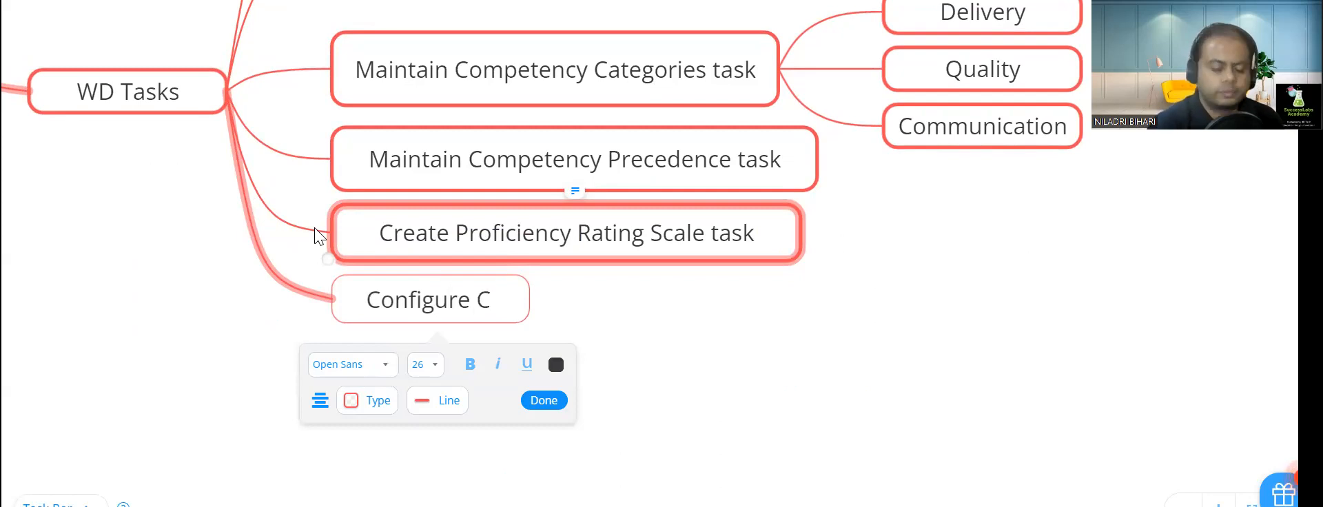
pyautogui.write('ompe')
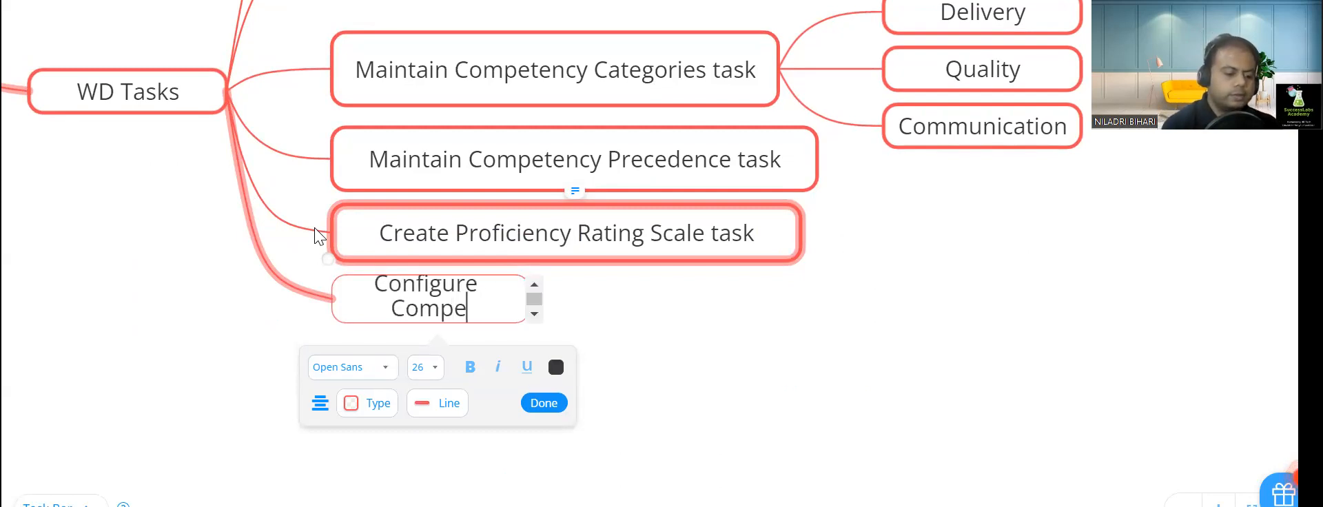
pyautogui.write('tency')
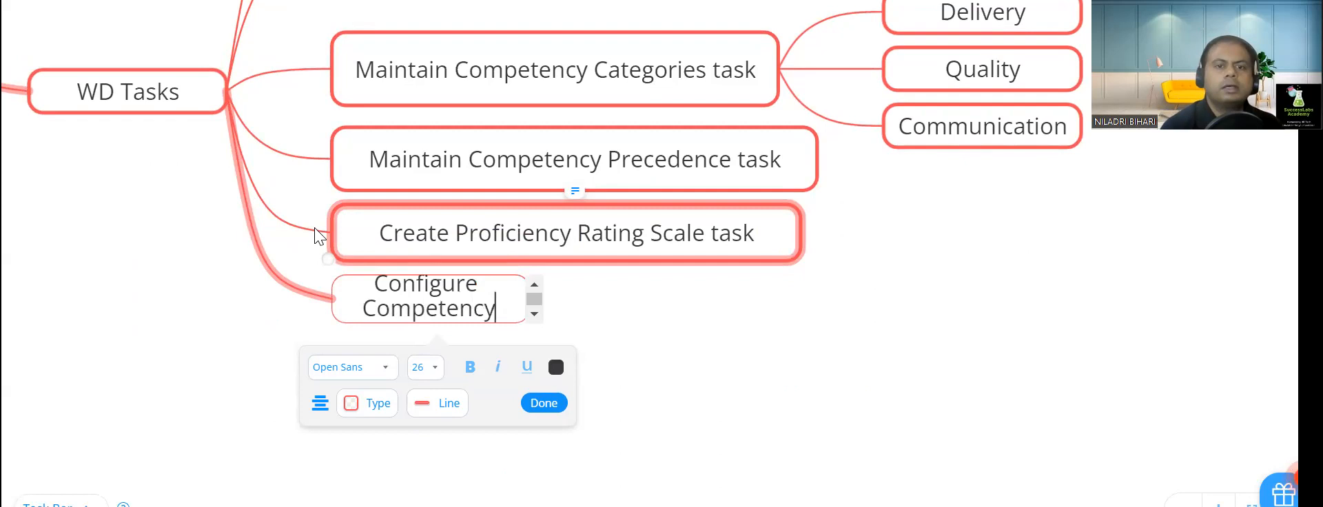
pyautogui.press('Return')
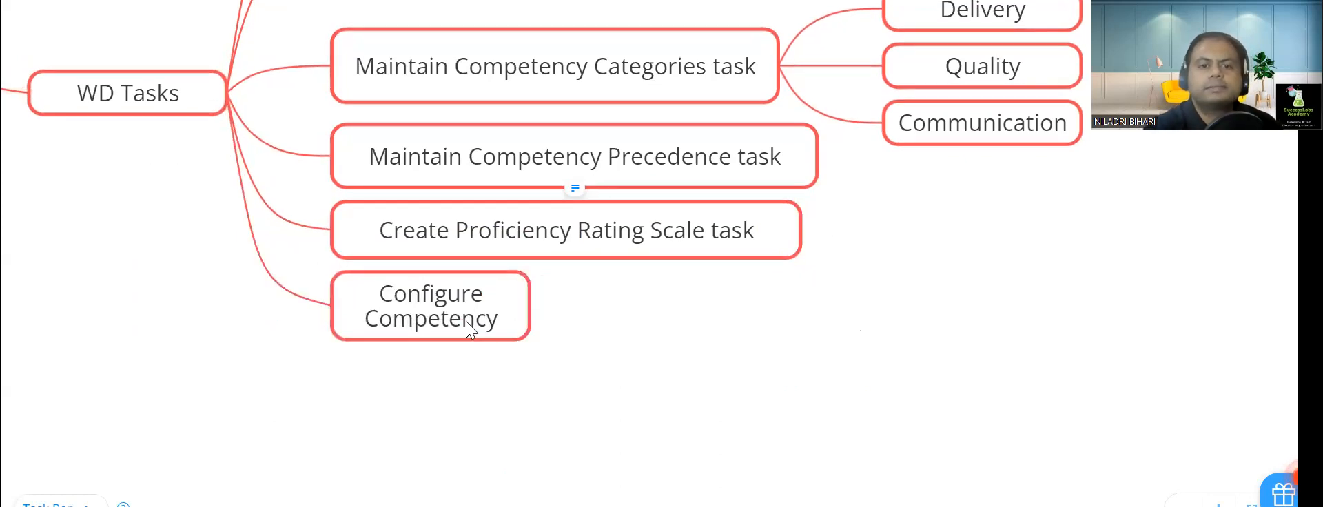
pyautogui.moveTo(530, 341); pyautogui.dragTo(730, 342)
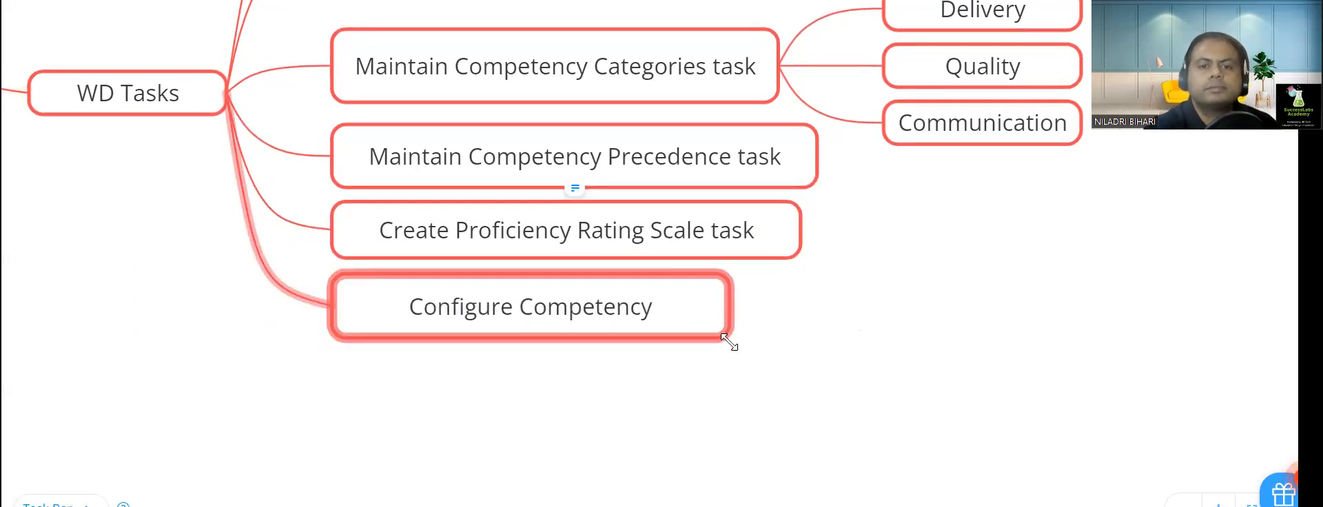
# Step: Reuse the new branch's text to search Workday for Configure Competency and open that task
pyautogui.doubleClick(511, 314)
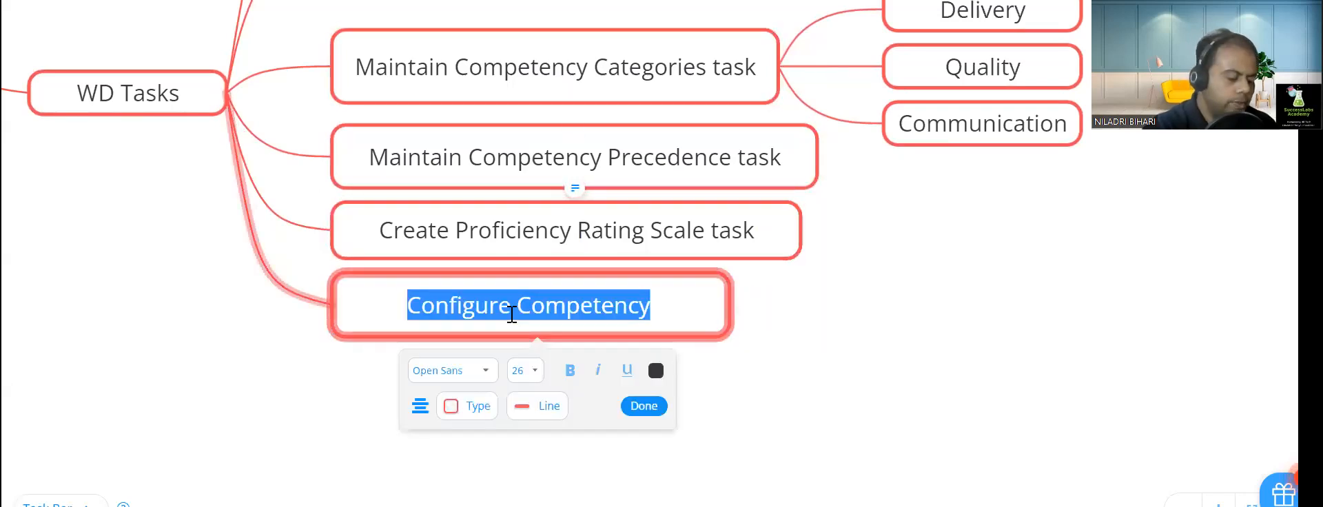
pyautogui.click(590, 1)
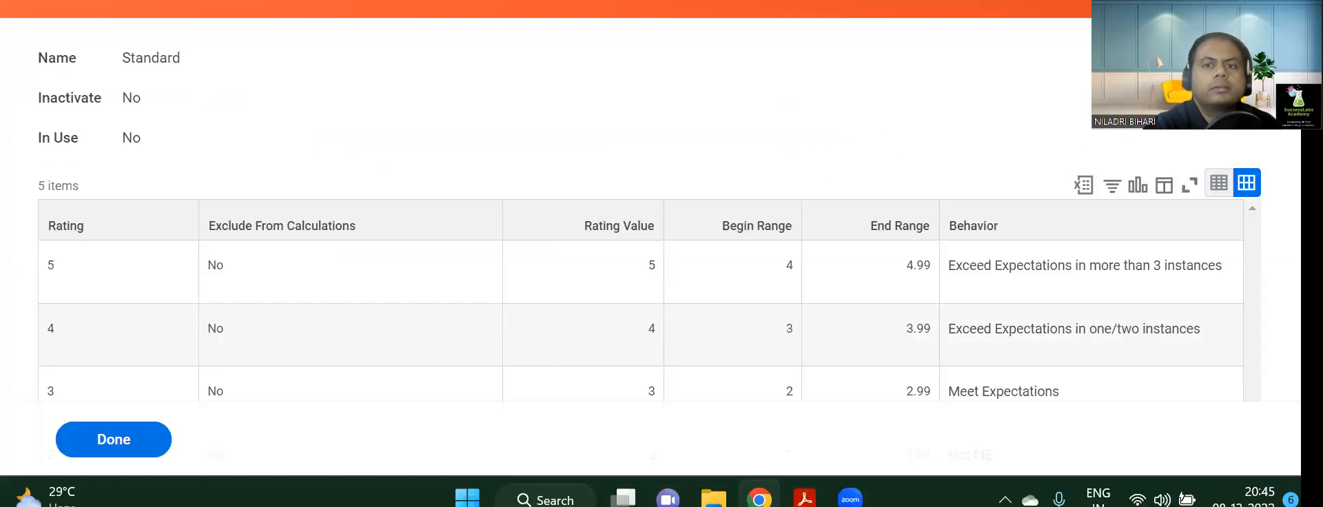
pyautogui.click(585, 1)
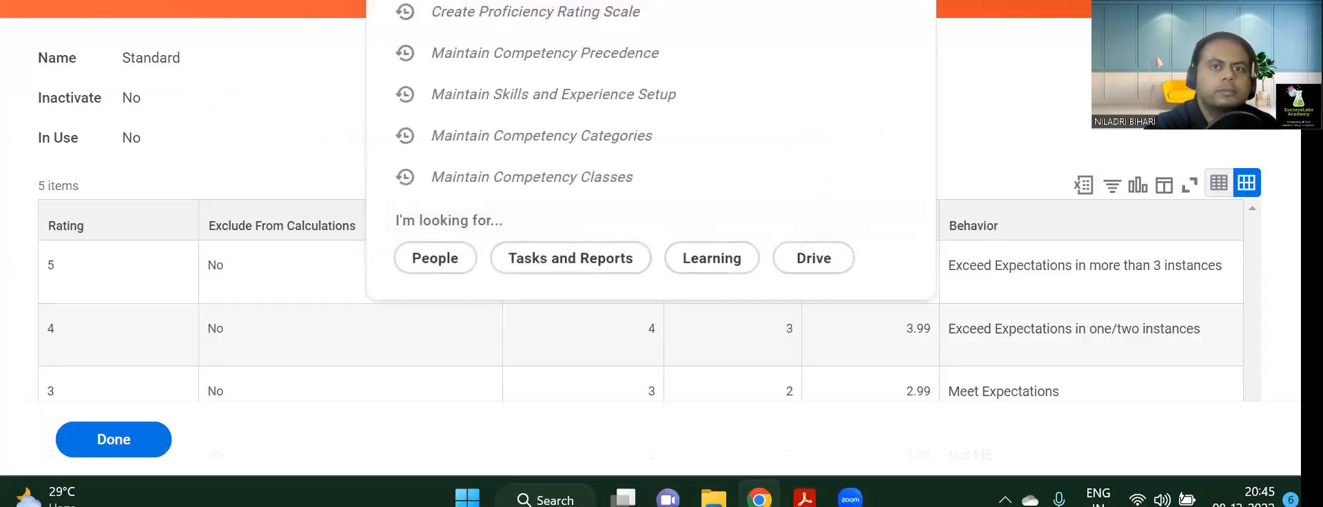
pyautogui.write('c')
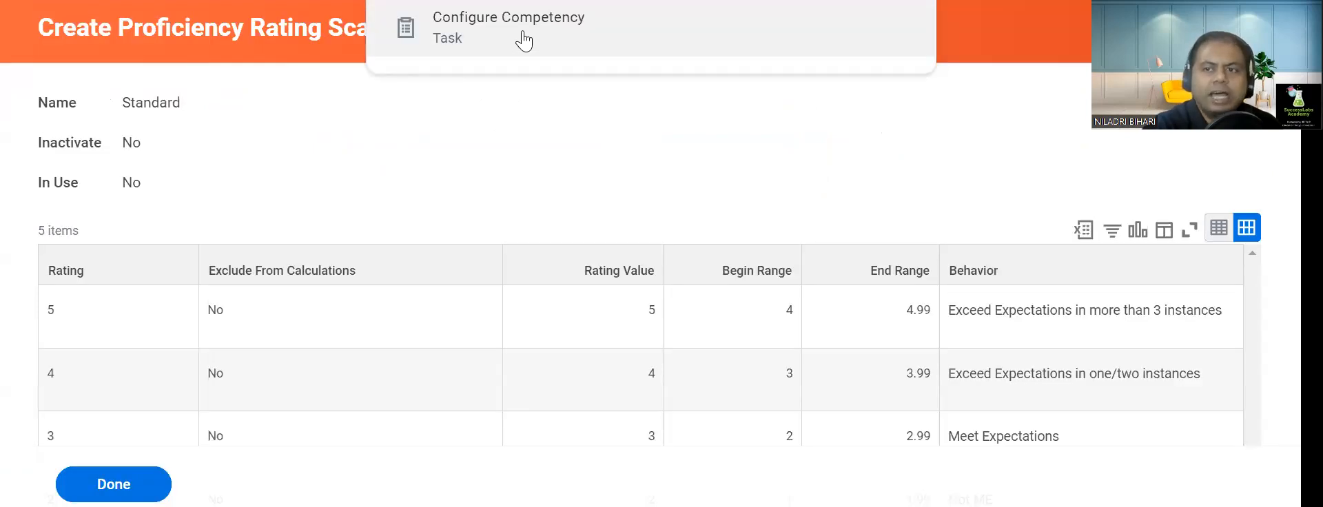
pyautogui.click(521, 42)
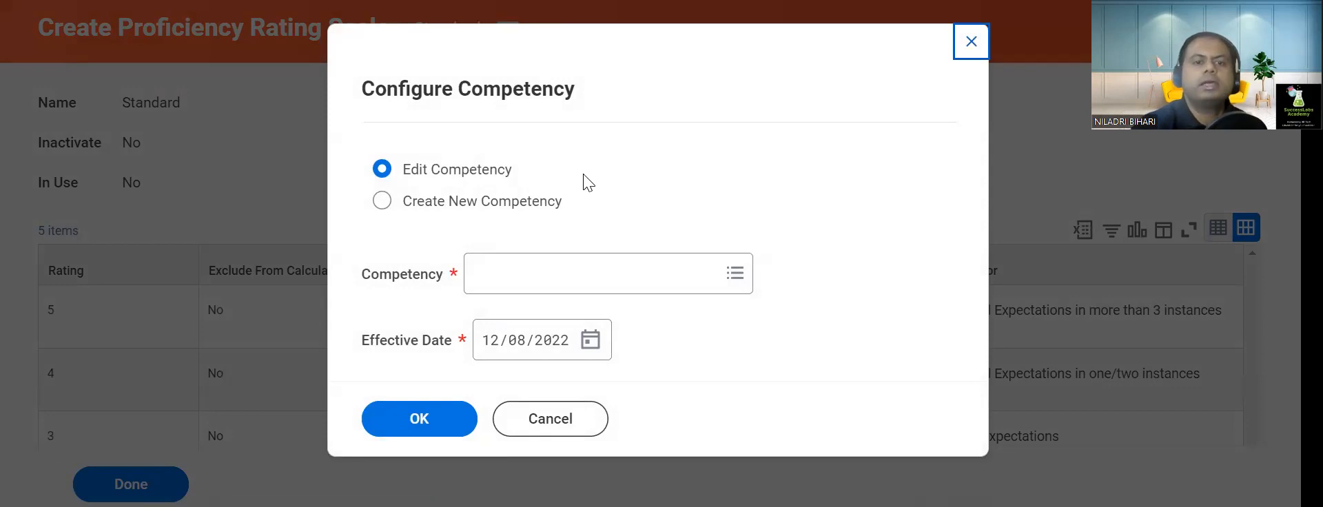
# Step: Browse the existing competencies by category for editing, checking the Deliery and Client Communication categories
pyautogui.click(743, 277)
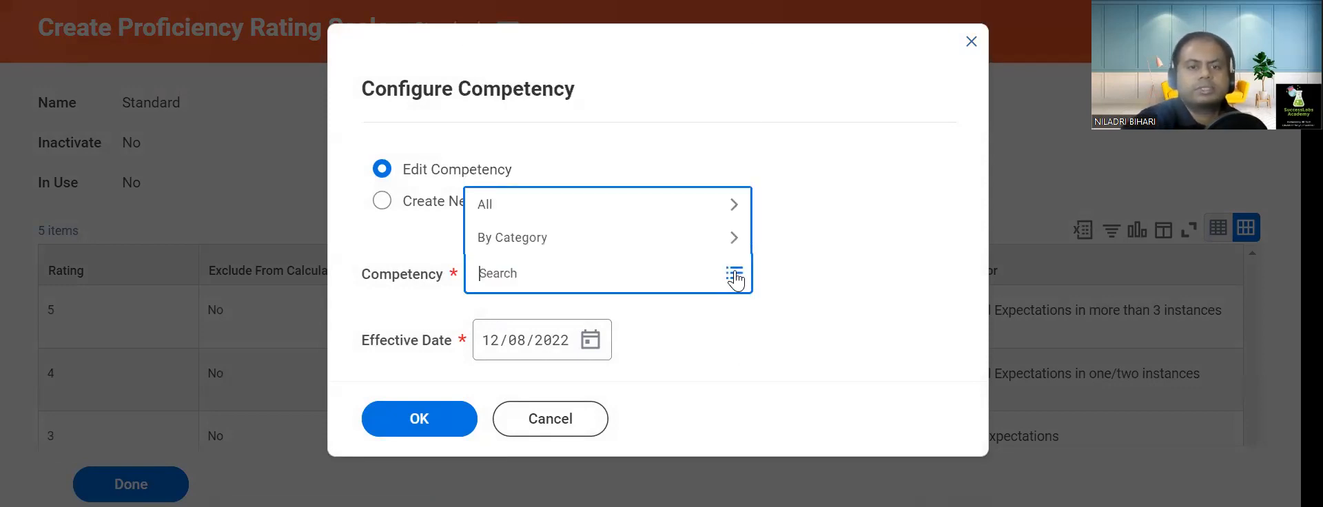
pyautogui.click(732, 241)
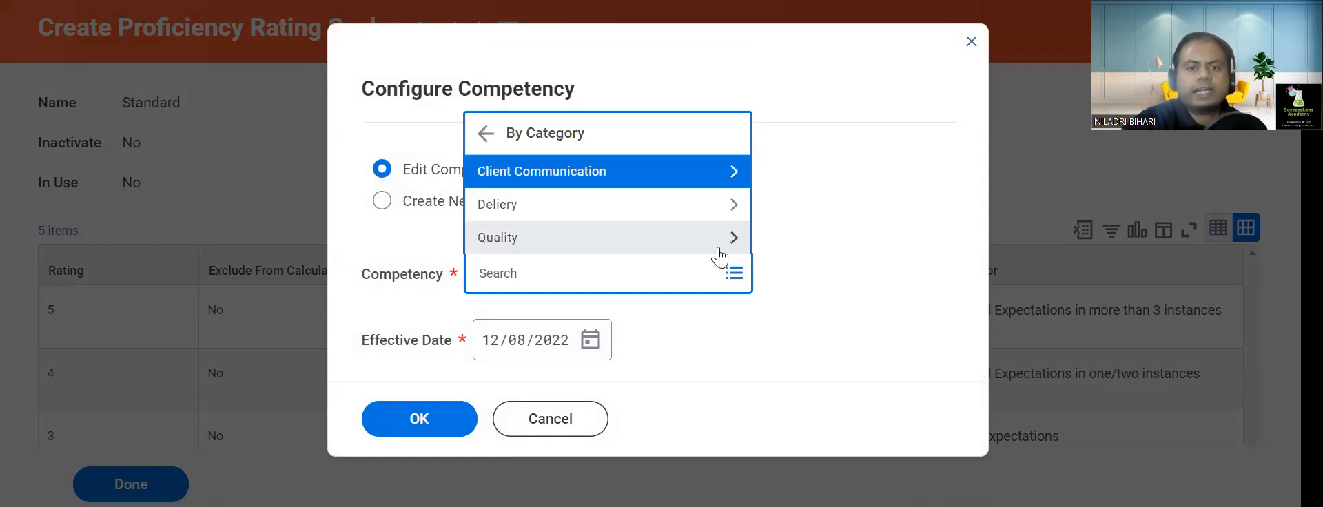
pyautogui.click(690, 260)
pyautogui.click(732, 277)
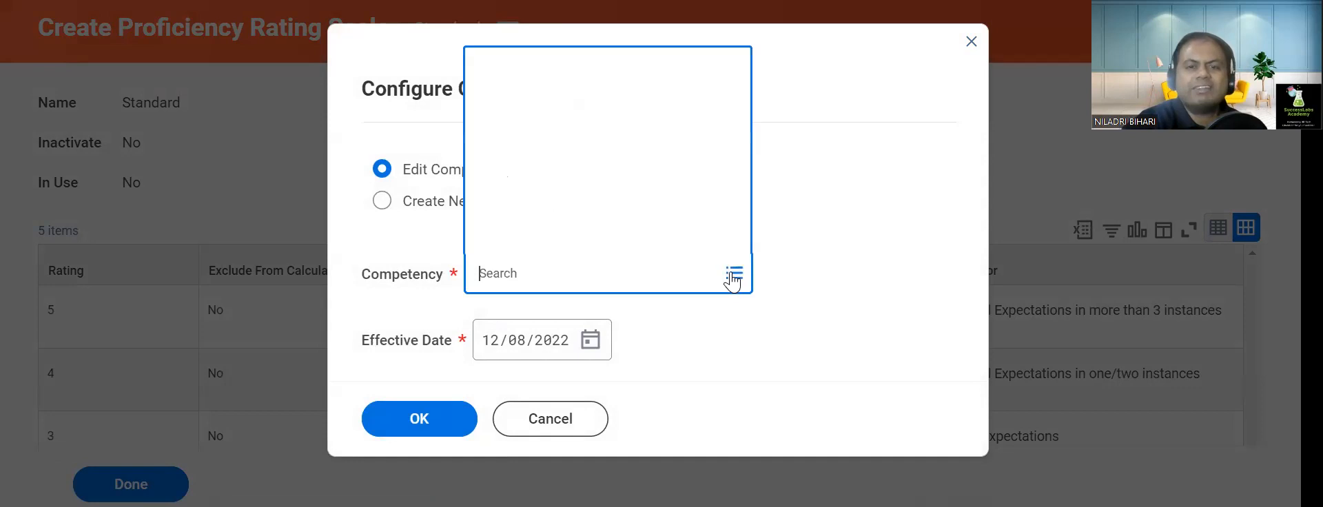
pyautogui.click(742, 242)
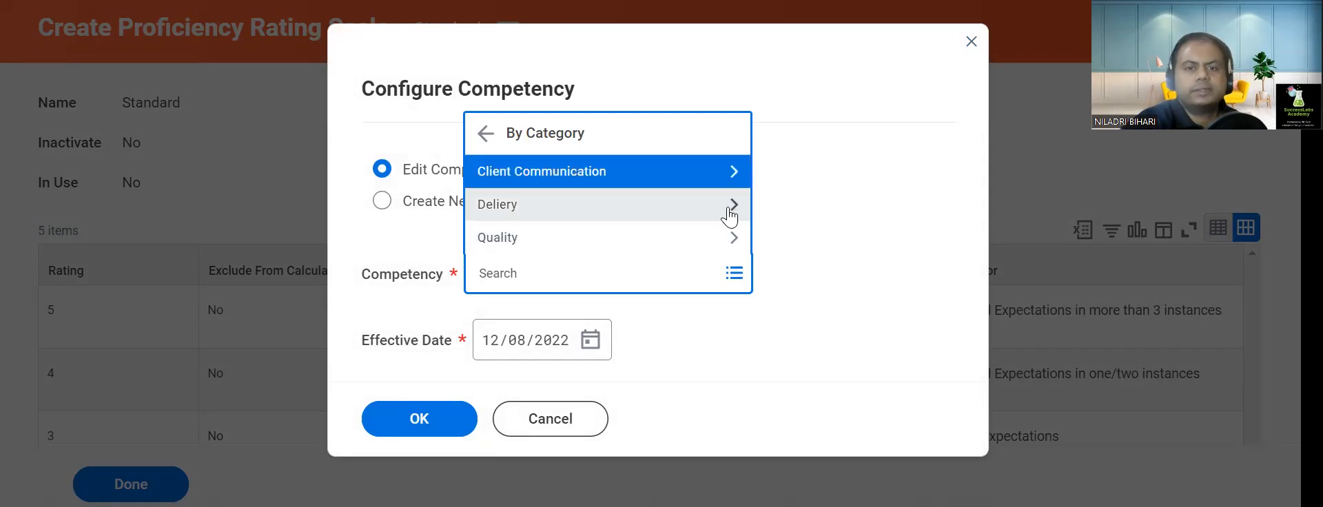
pyautogui.click(731, 213)
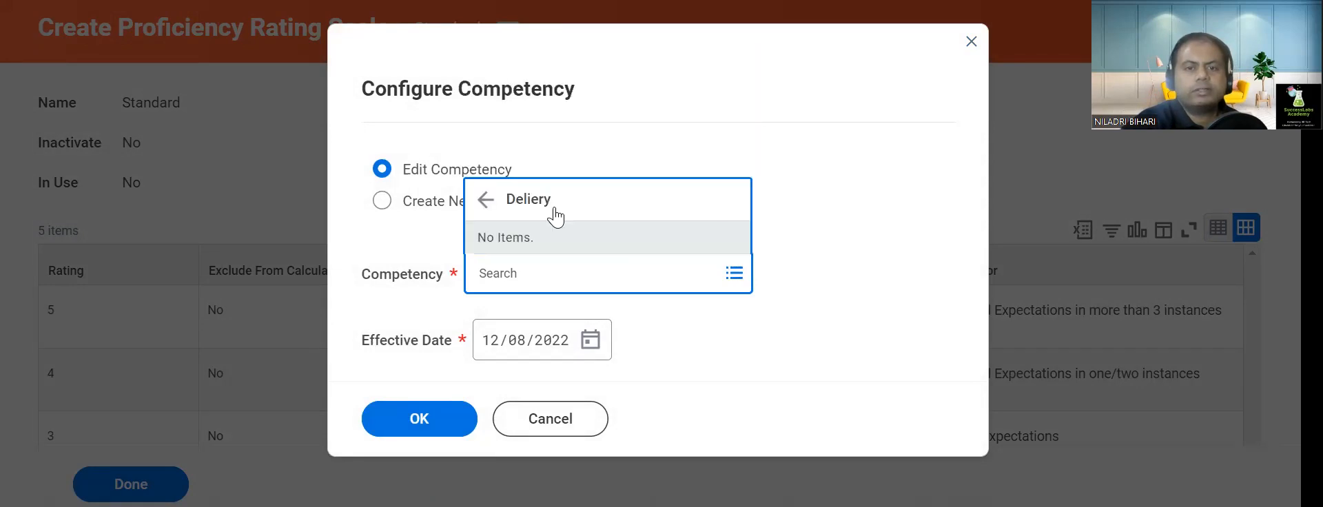
pyautogui.click(486, 199)
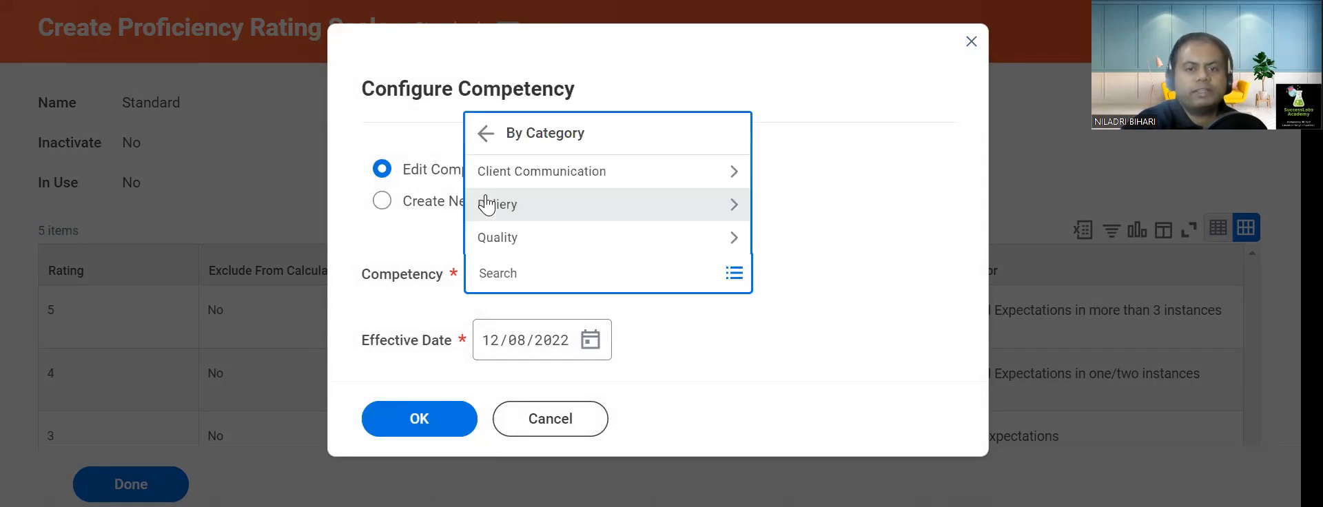
pyautogui.click(612, 176)
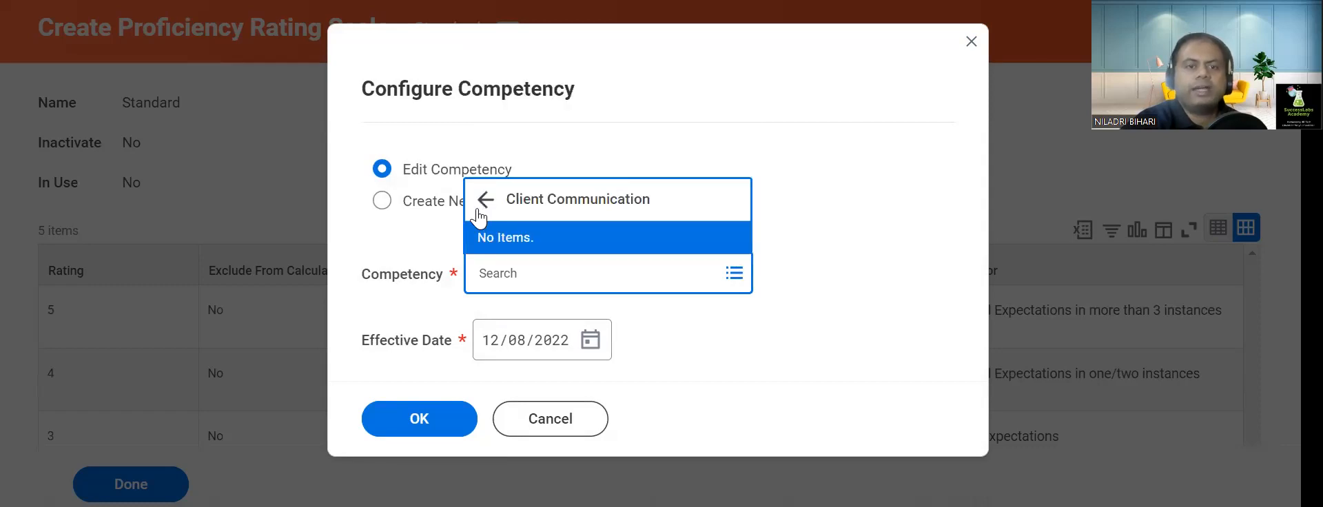
pyautogui.click(482, 211)
pyautogui.click(835, 291)
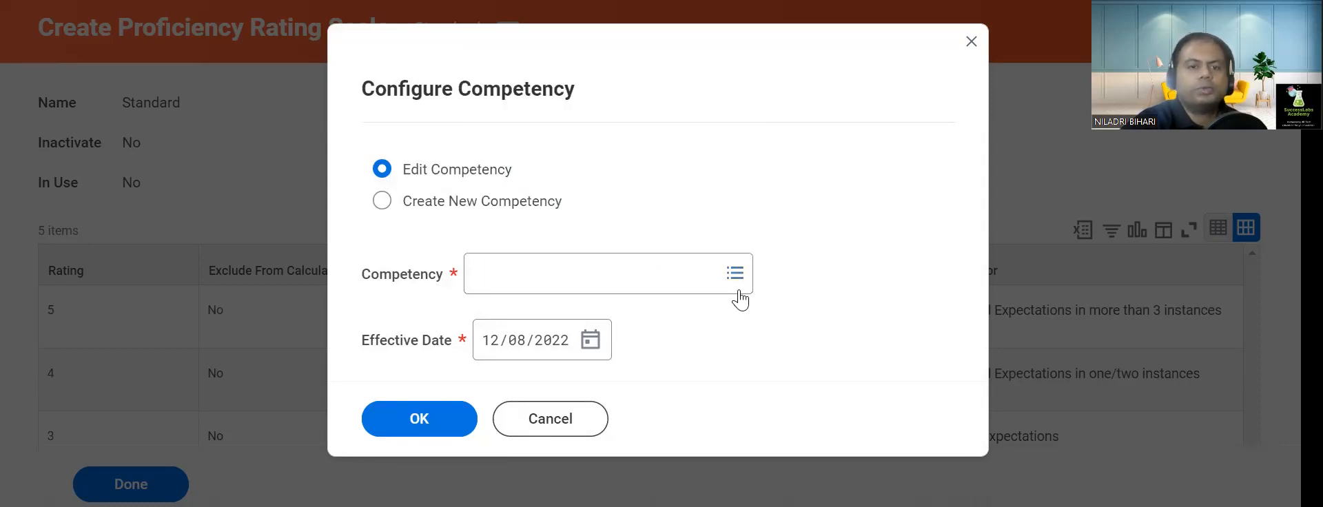
# Step: Create a new competency named Communication with the effective date 12/08/2022
pyautogui.click(382, 207)
pyautogui.click(607, 268)
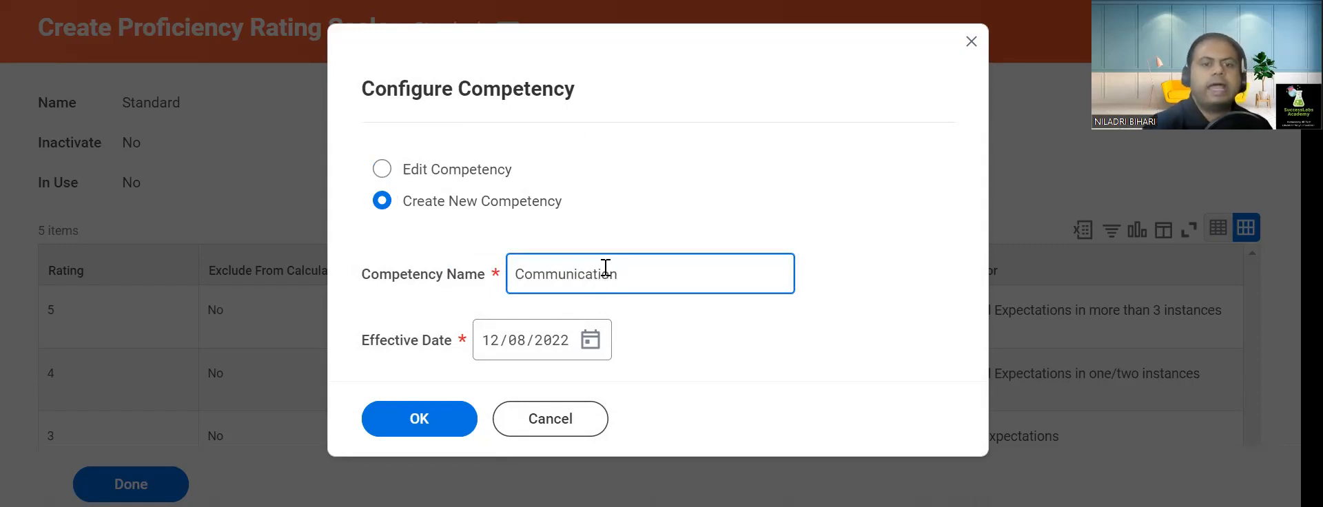
pyautogui.click(417, 416)
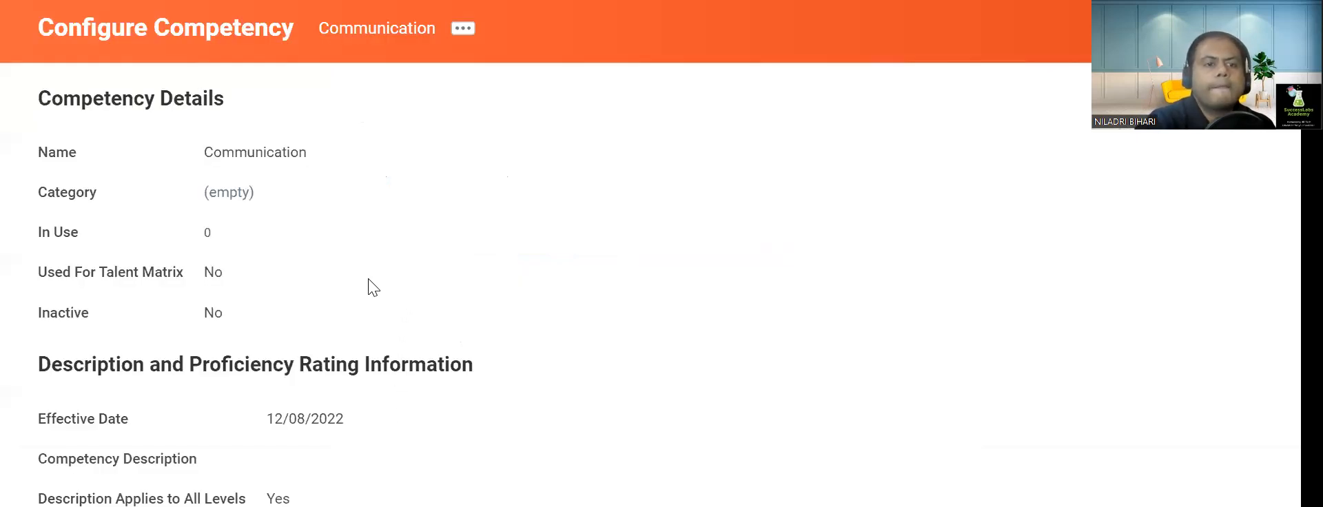
# Step: Edit the Communication competency, assign it to the Client Communication category and mark it as used for the talent matrix
pyautogui.scroll(-3, 376, 293)
pyautogui.scroll(2, 378, 197)
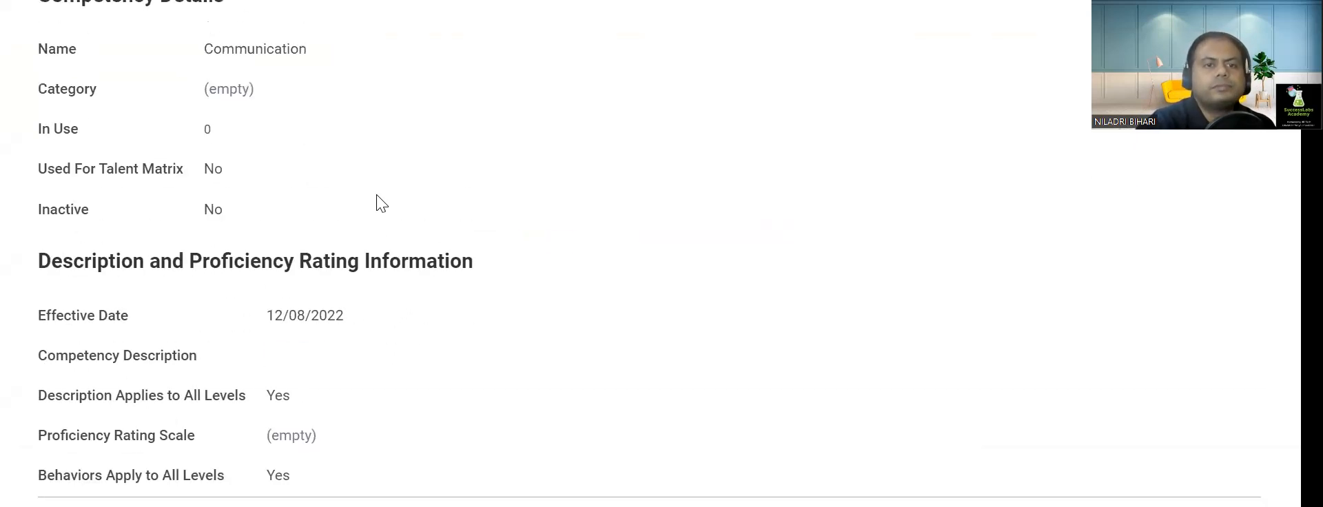
pyautogui.scroll(2, 377, 203)
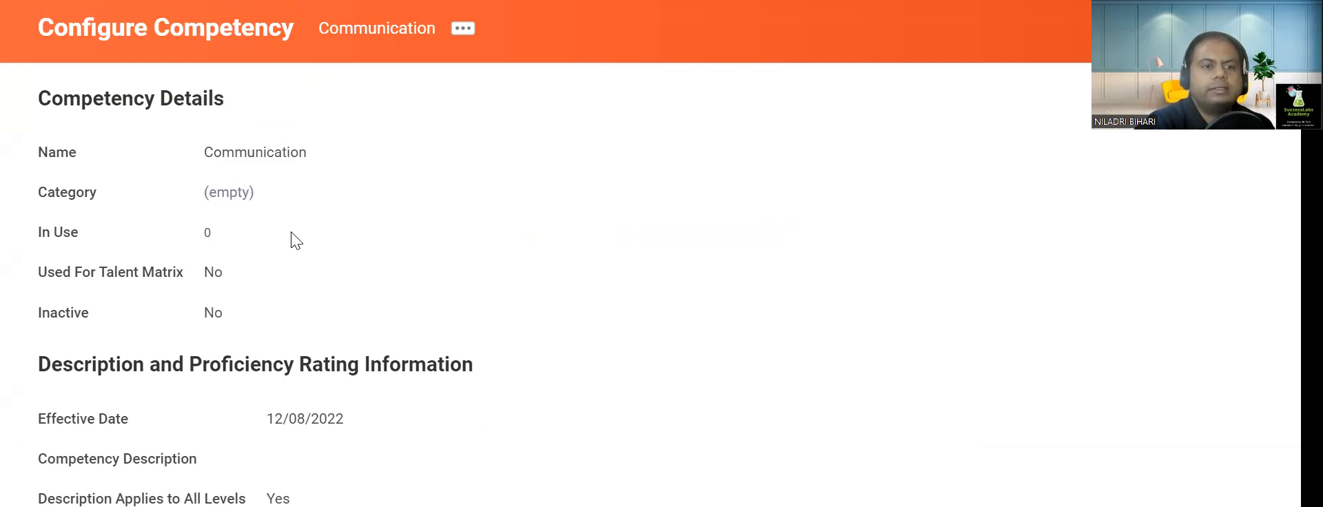
pyautogui.scroll(-2, 292, 234)
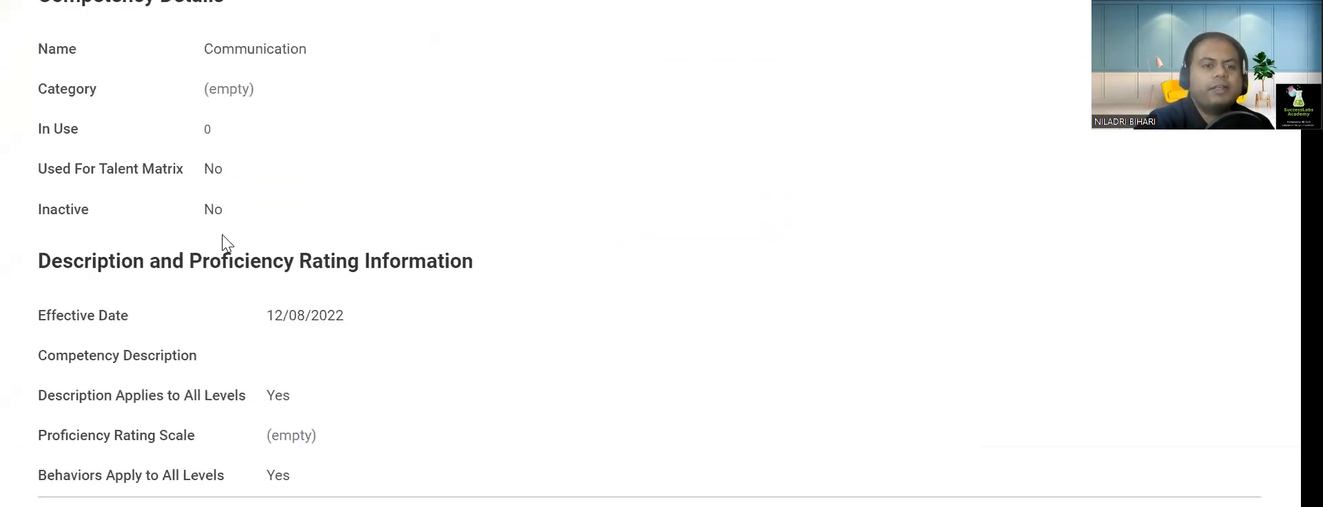
pyautogui.scroll(-2, 228, 253)
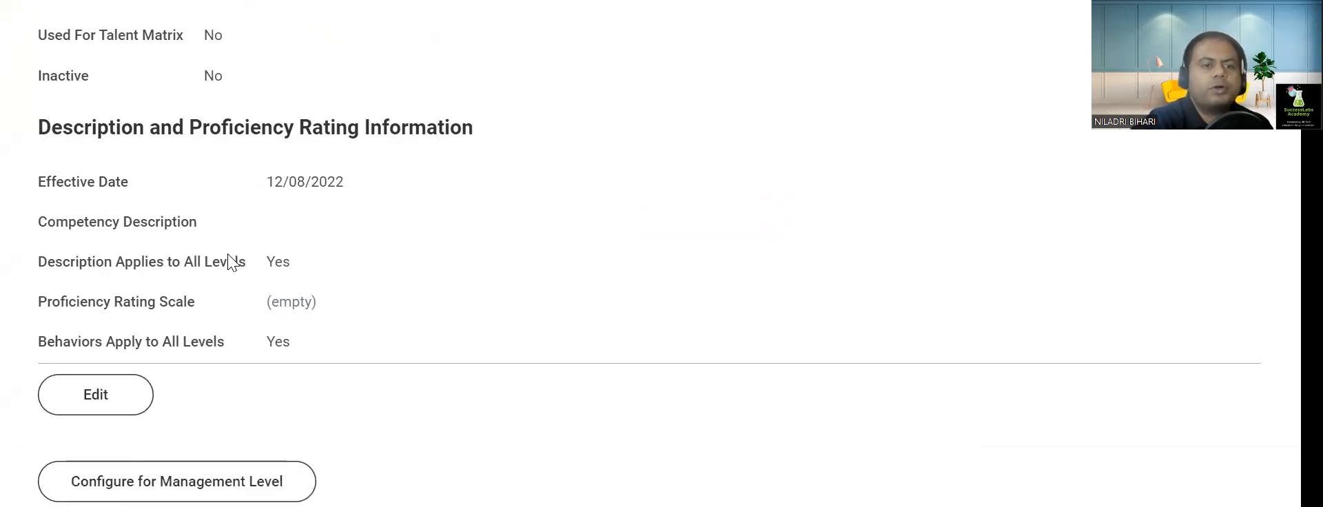
pyautogui.click(105, 400)
pyautogui.scroll(3, 359, 227)
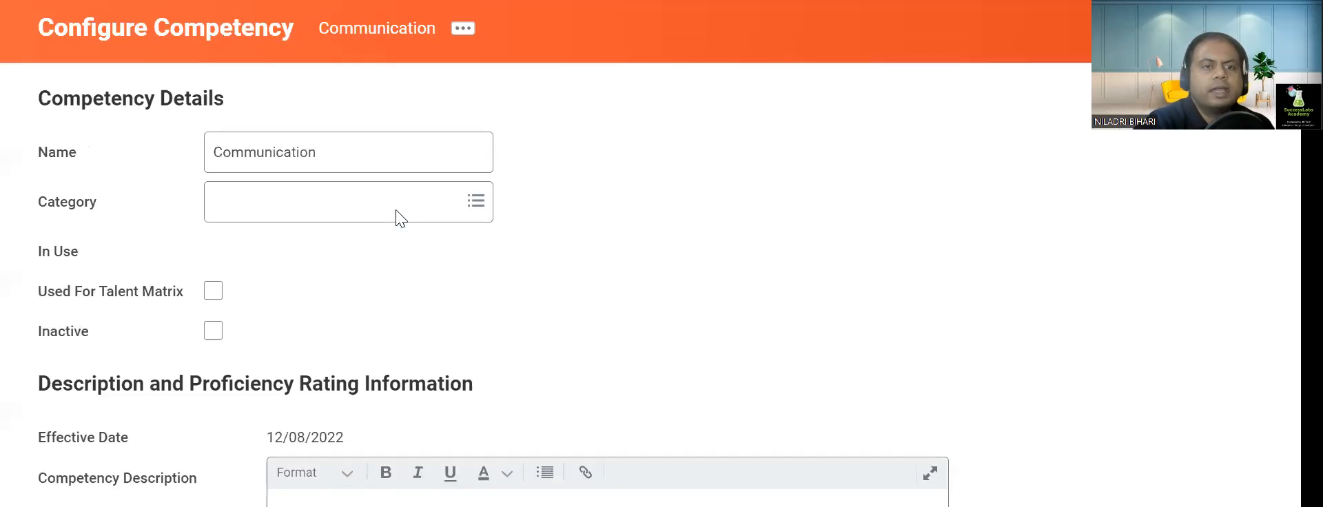
pyautogui.click(475, 204)
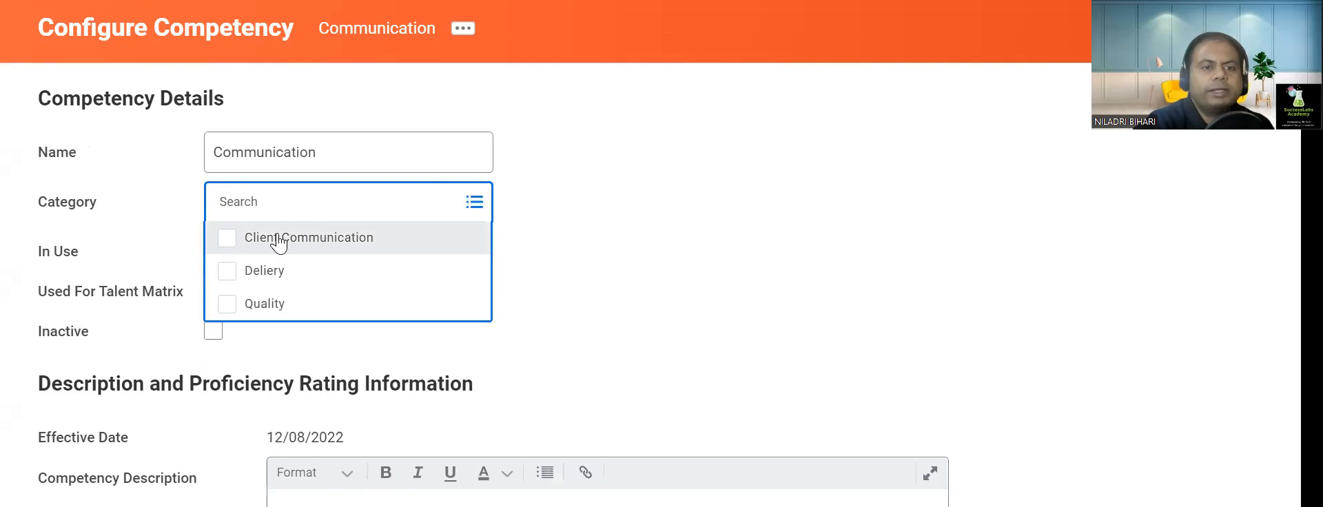
pyautogui.click(227, 240)
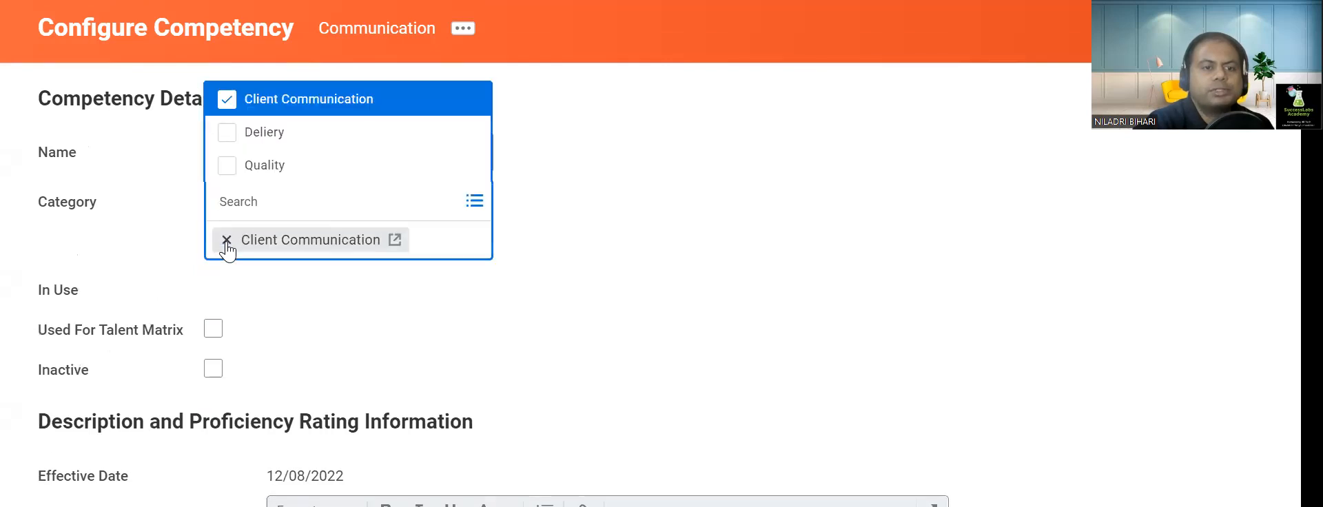
pyautogui.click(587, 248)
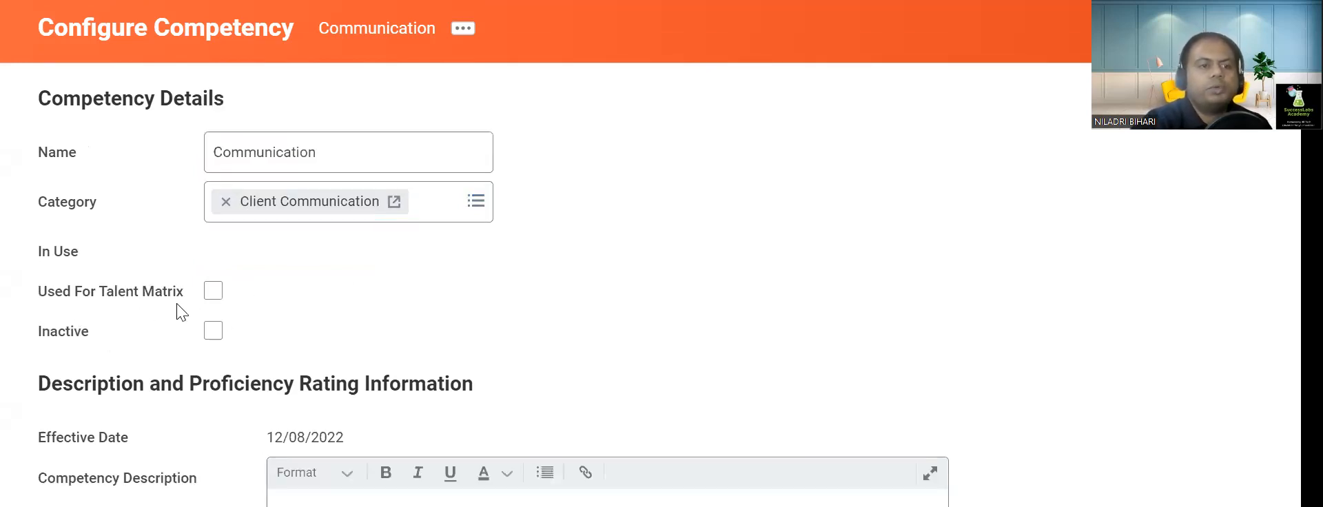
pyautogui.click(213, 292)
# Step: Open the choices for the Communication competency's proficiency rating scale
pyautogui.scroll(-2, 586, 309)
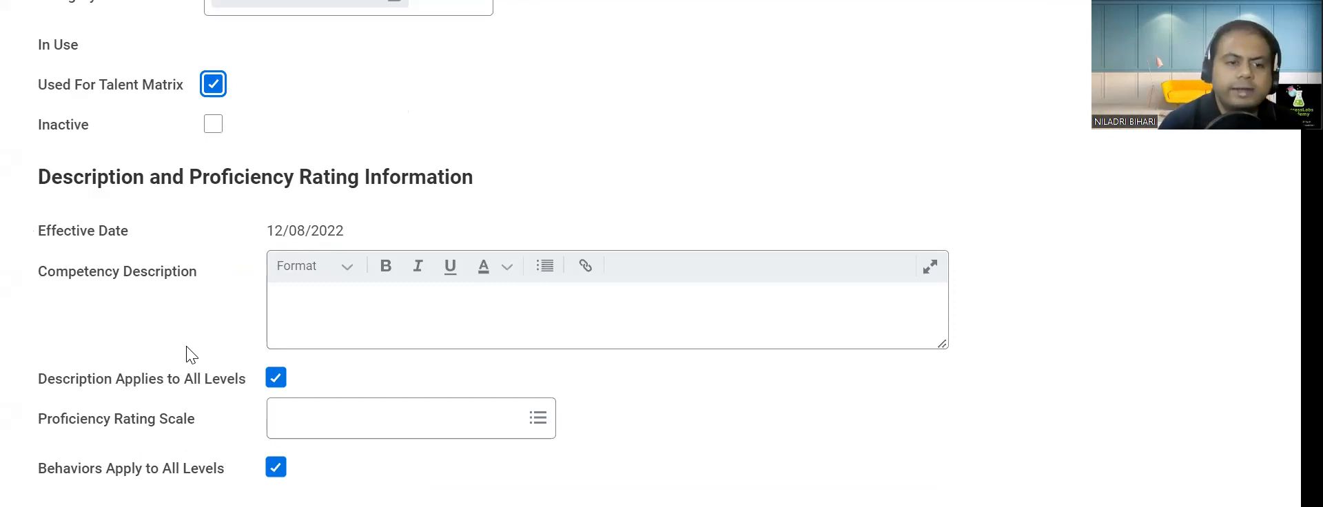
pyautogui.scroll(-3, 259, 314)
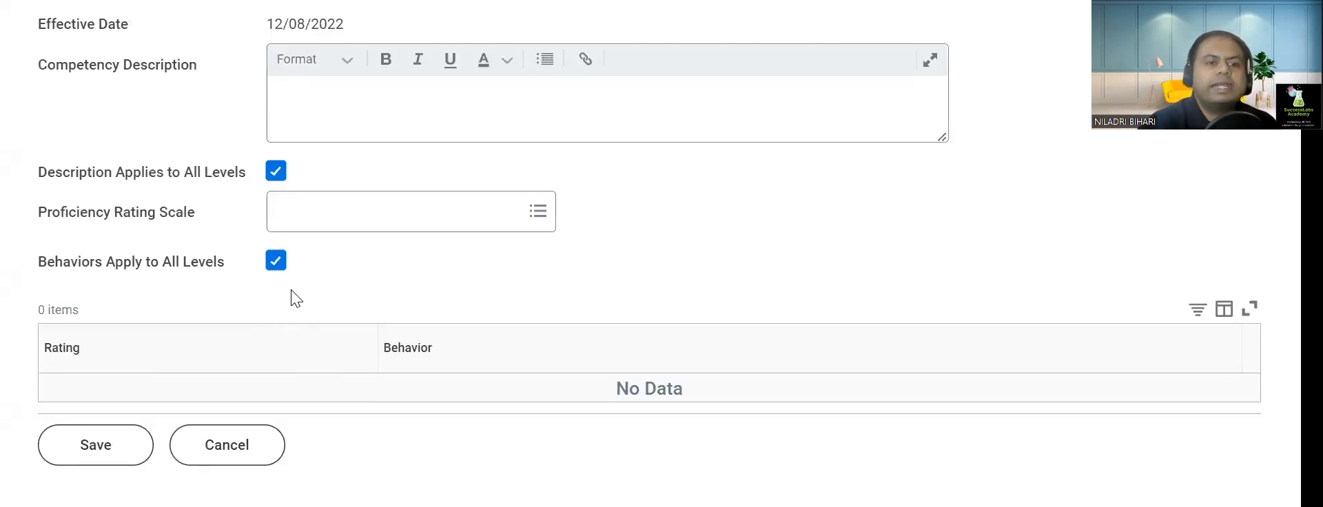
pyautogui.click(528, 217)
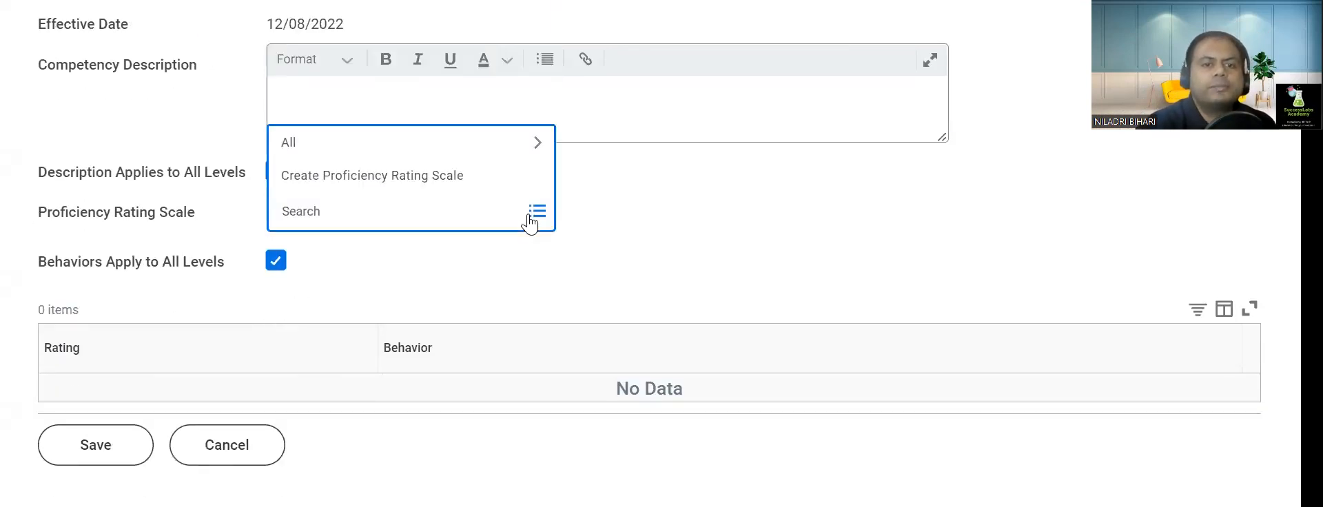
# Step: Assign the Standard proficiency rating scale to the competency and save it
pyautogui.click(541, 154)
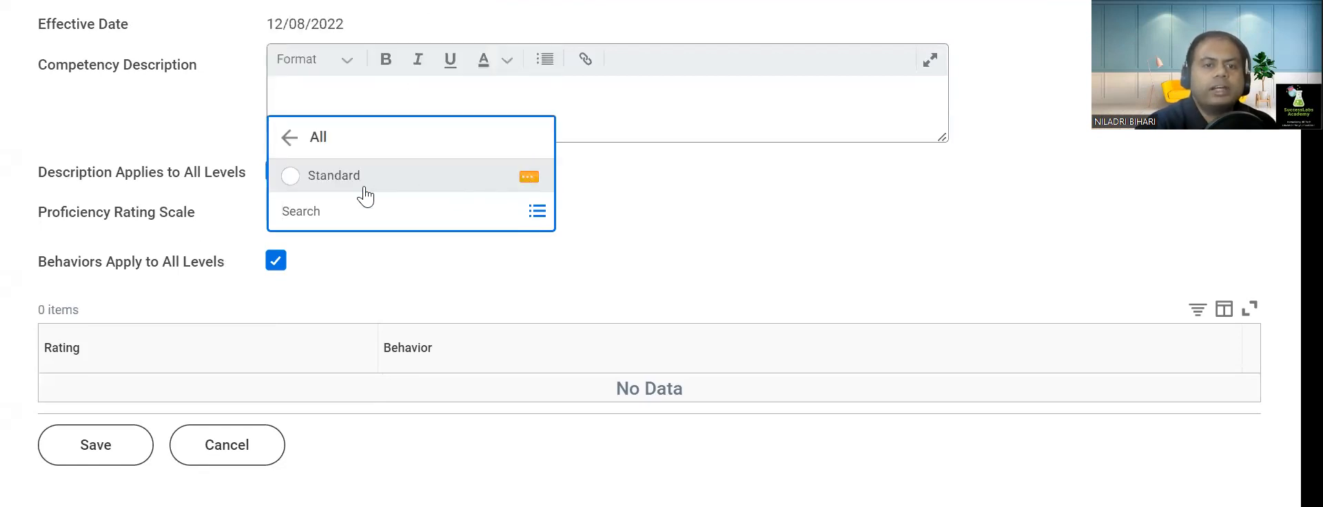
pyautogui.click(295, 180)
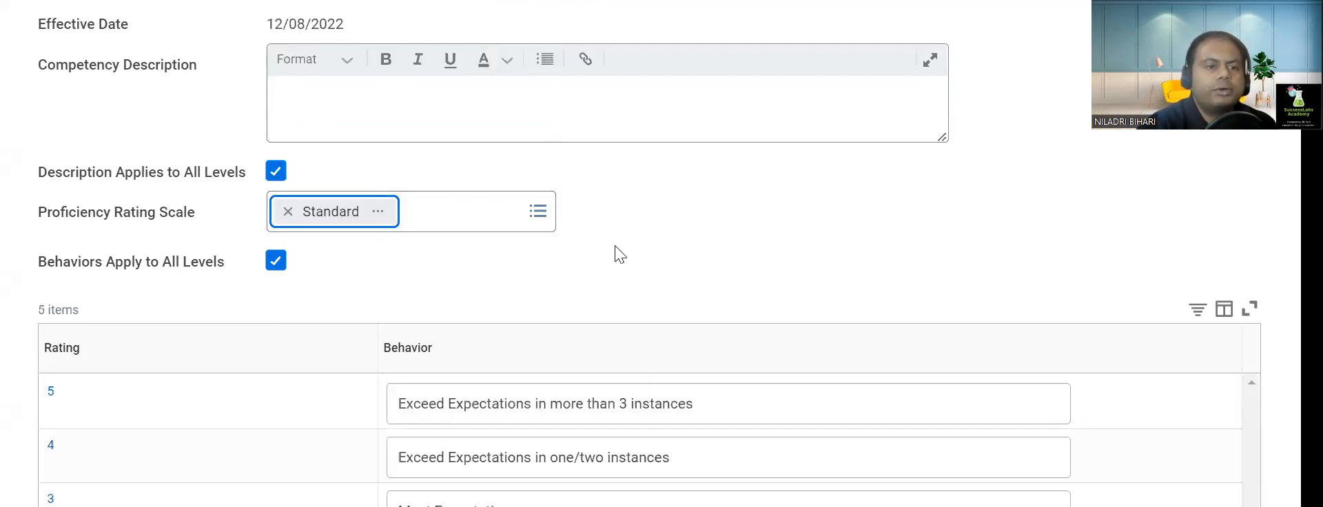
pyautogui.scroll(-3, 634, 256)
pyautogui.scroll(-2, 620, 331)
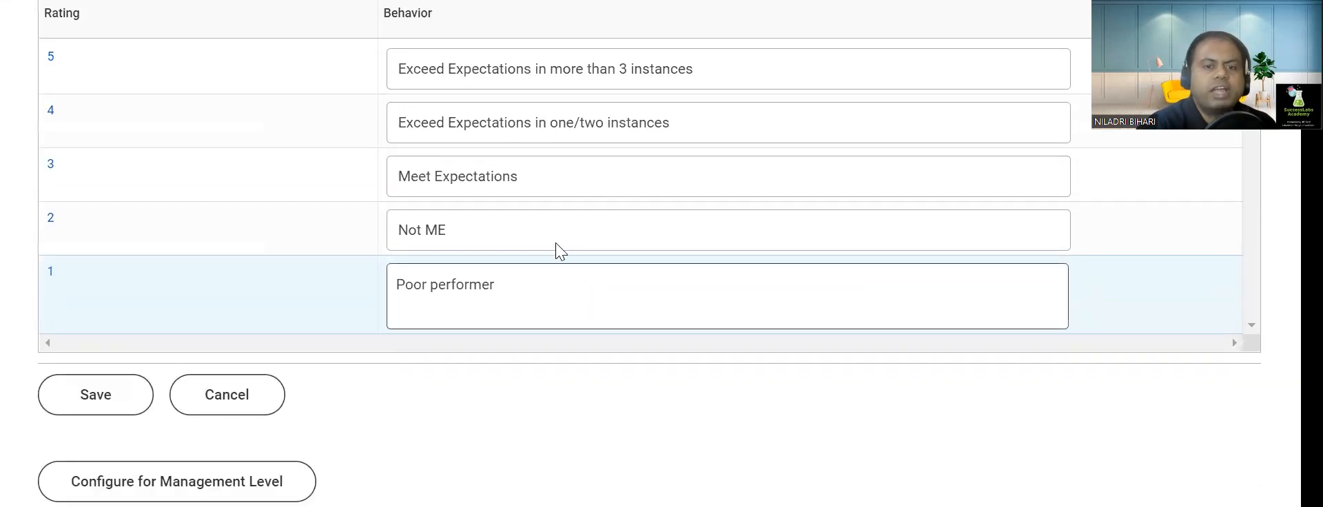
pyautogui.click(131, 402)
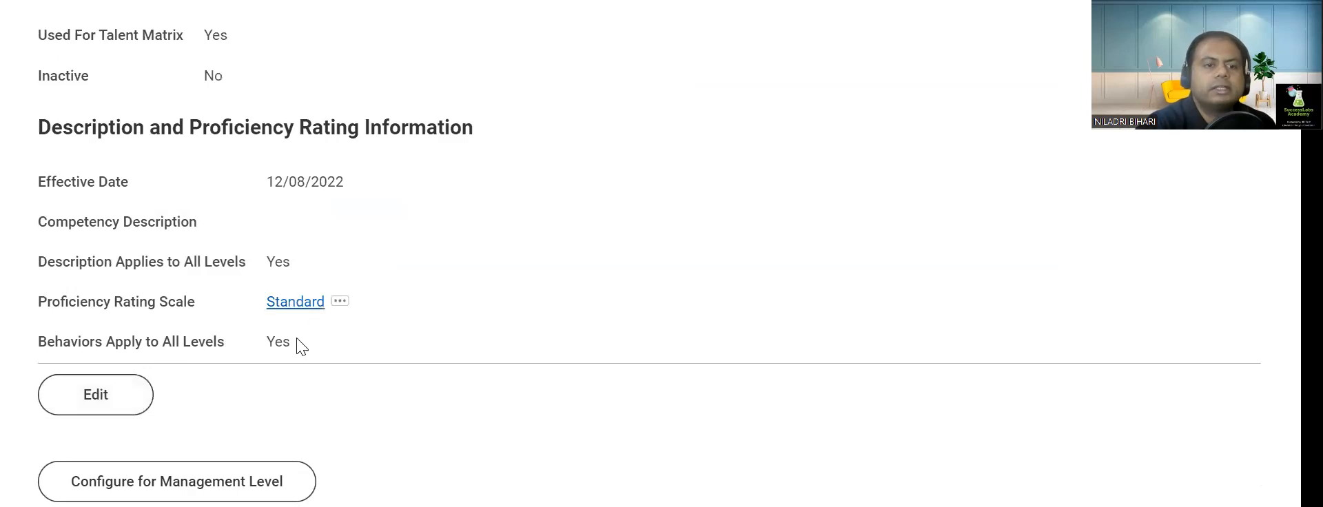
# Step: Open the competency's management level configuration, review the Chief Executive Officer's description and rating behaviors, and discard the edit
pyautogui.click(219, 481)
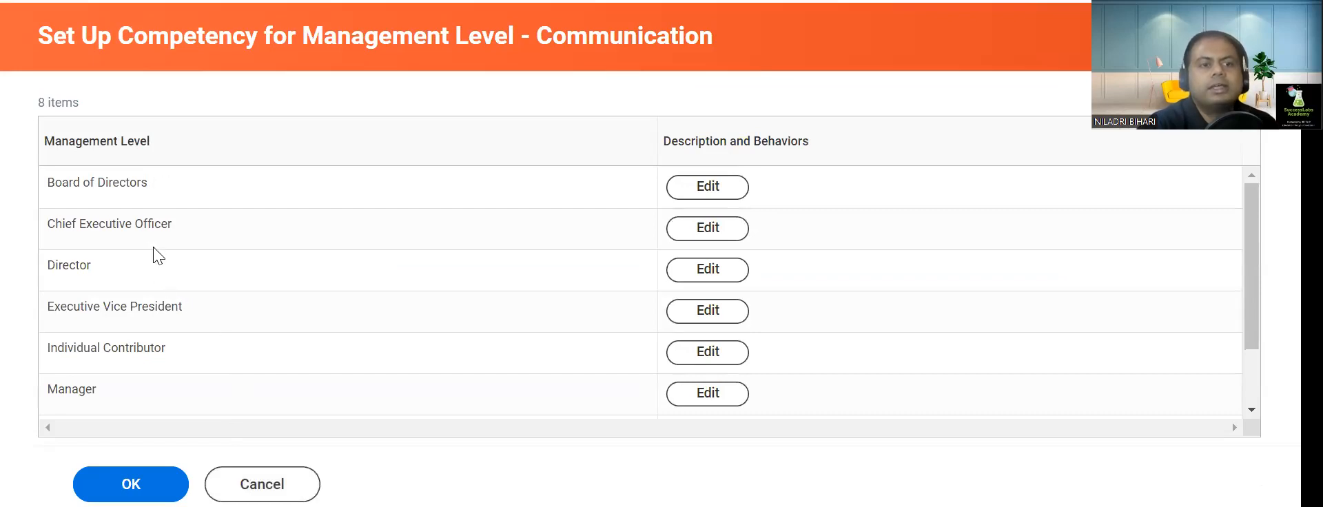
pyautogui.scroll(-4, 166, 300)
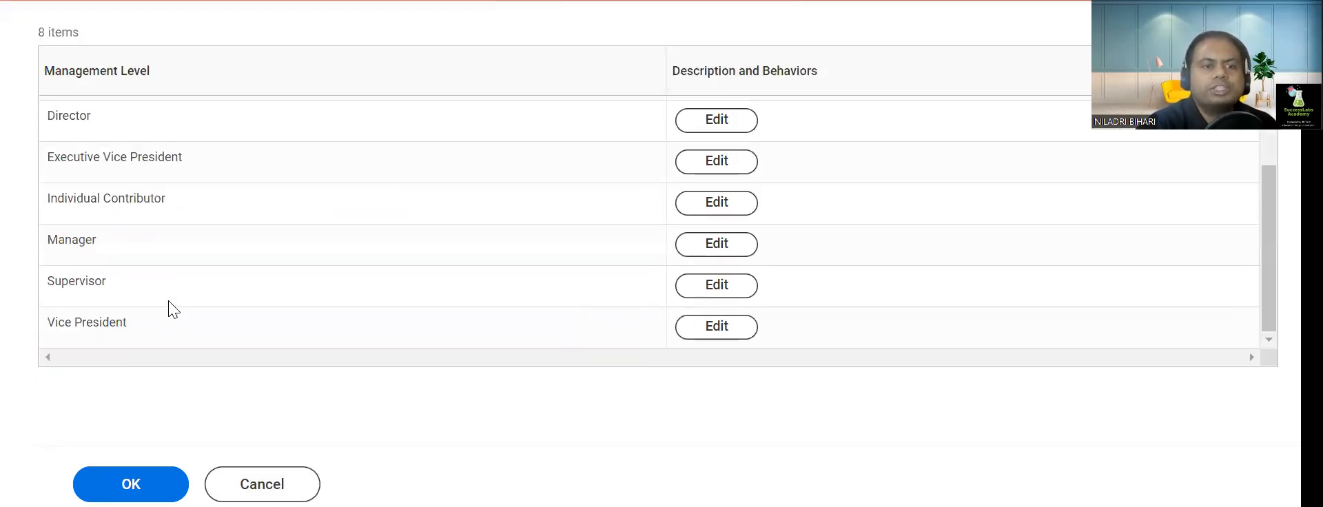
pyautogui.scroll(2, 393, 313)
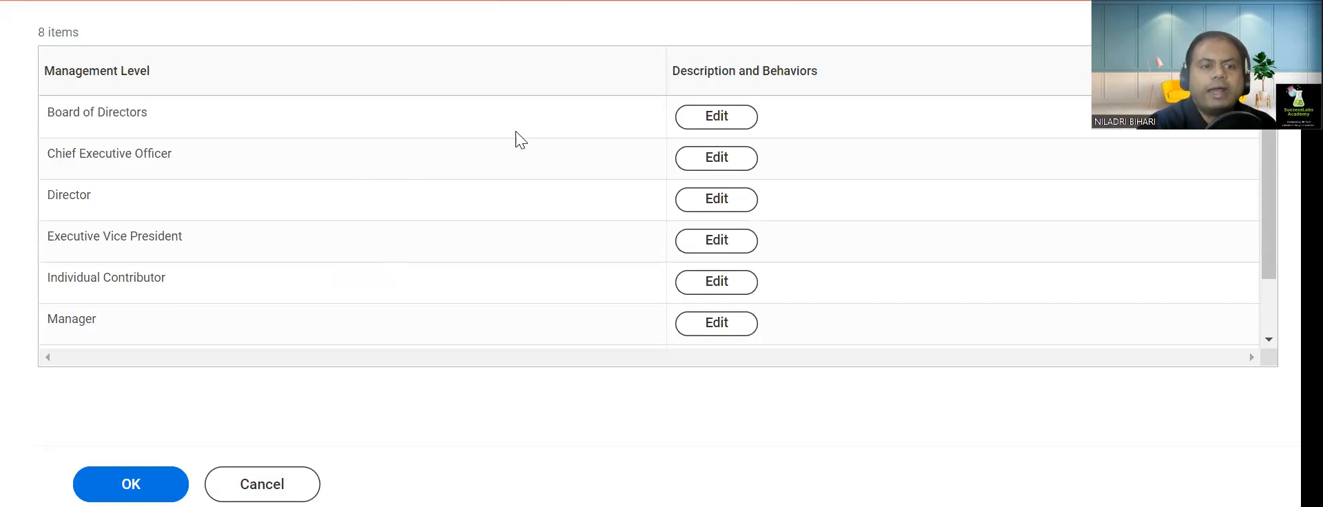
pyautogui.click(710, 161)
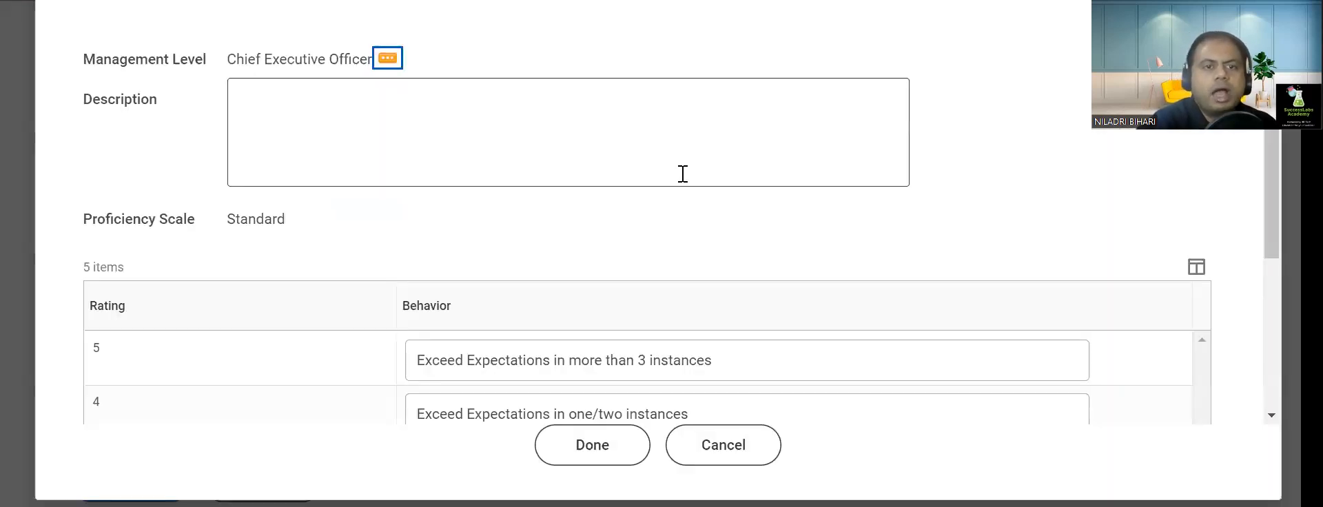
pyautogui.scroll(-3, 632, 297)
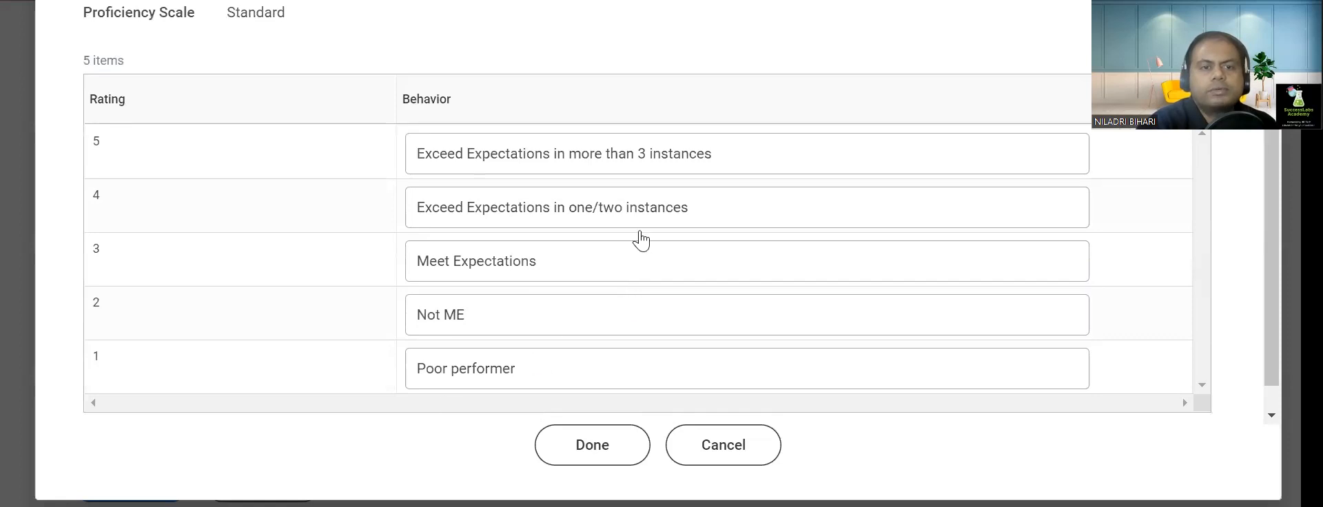
pyautogui.scroll(-1, 576, 278)
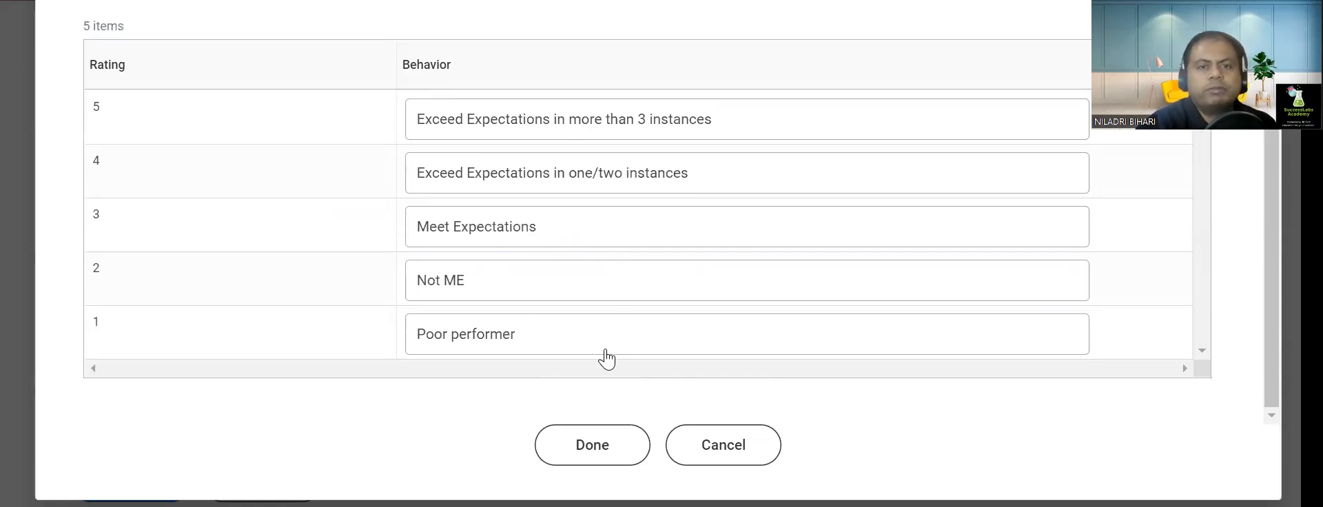
pyautogui.scroll(4, 606, 355)
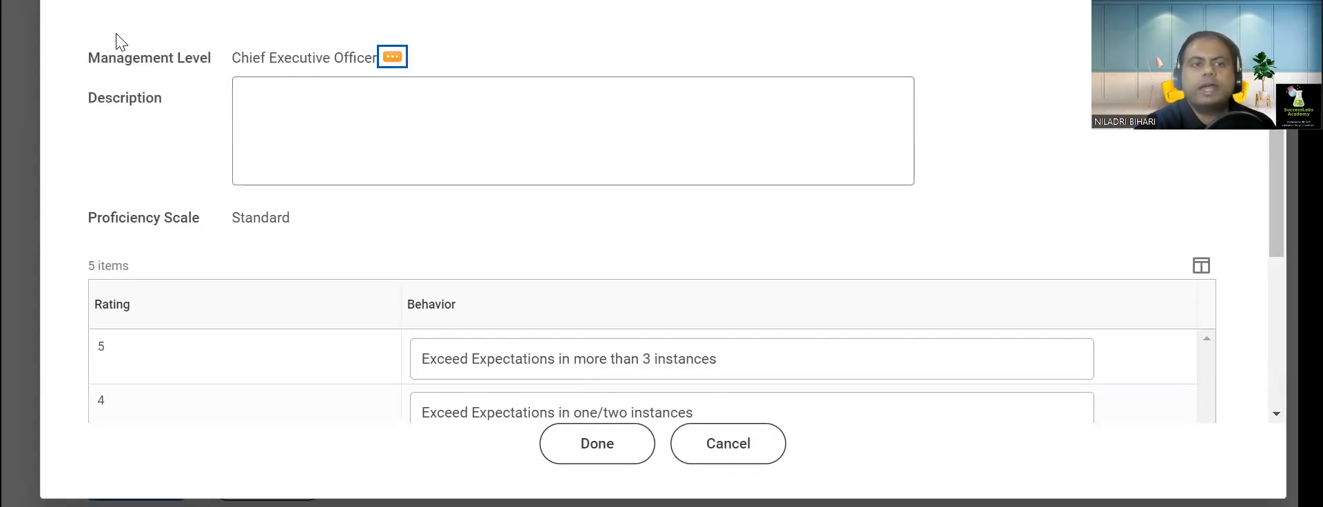
pyautogui.press('Escape')
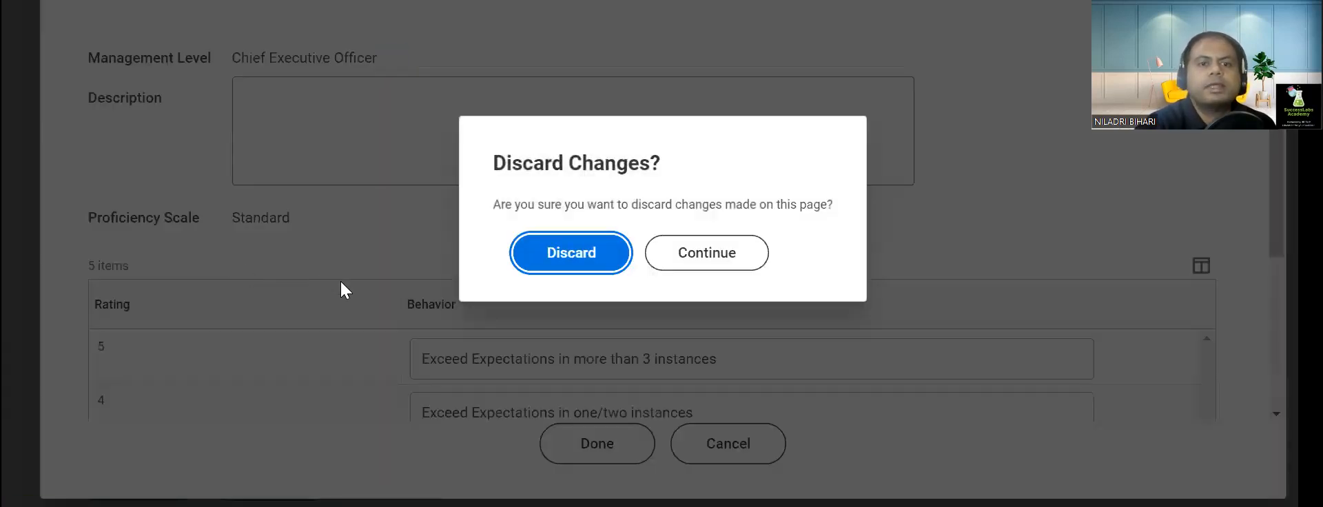
pyautogui.click(581, 254)
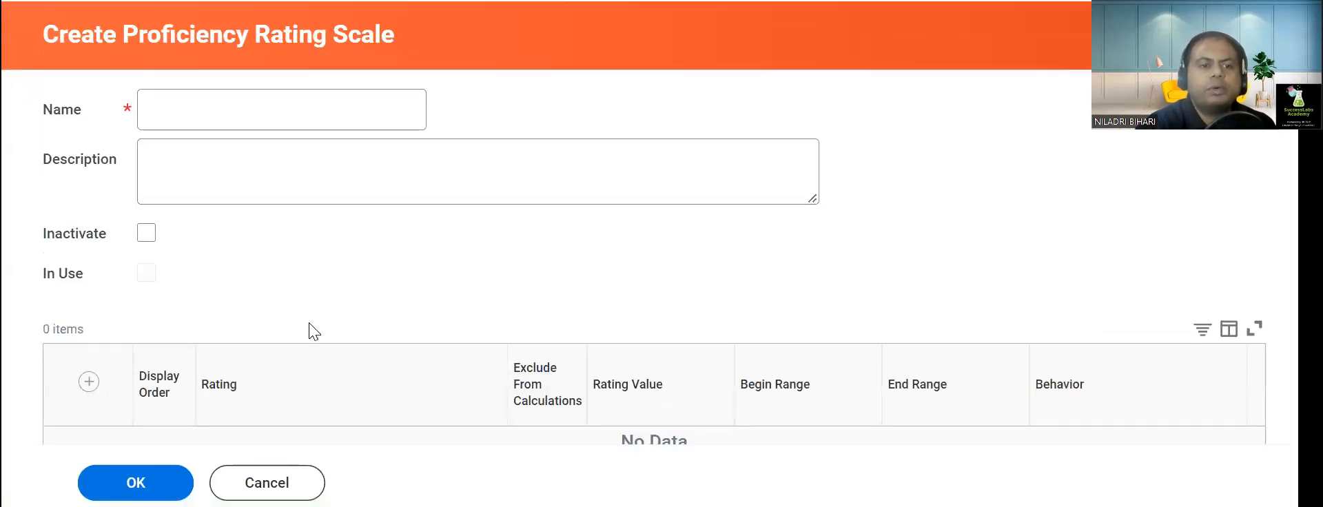
# Step: Switch to the mind map and finish editing the Configure Competency node under WD Tasks
pyautogui.scroll(-1, 308, 334)
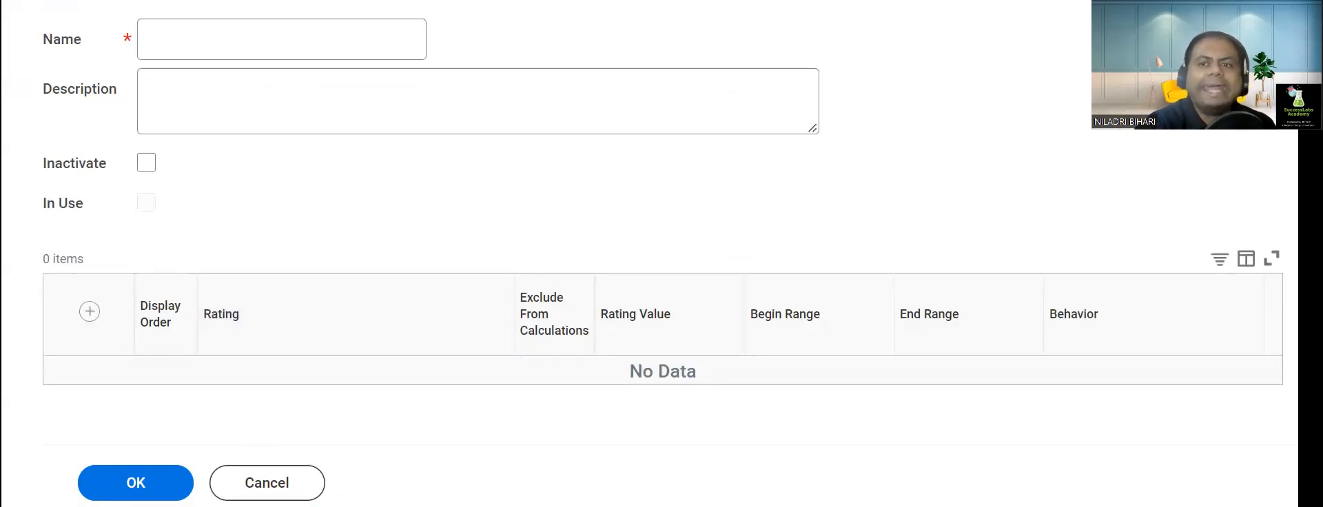
pyautogui.hotkey('ctrl', 'Tab')
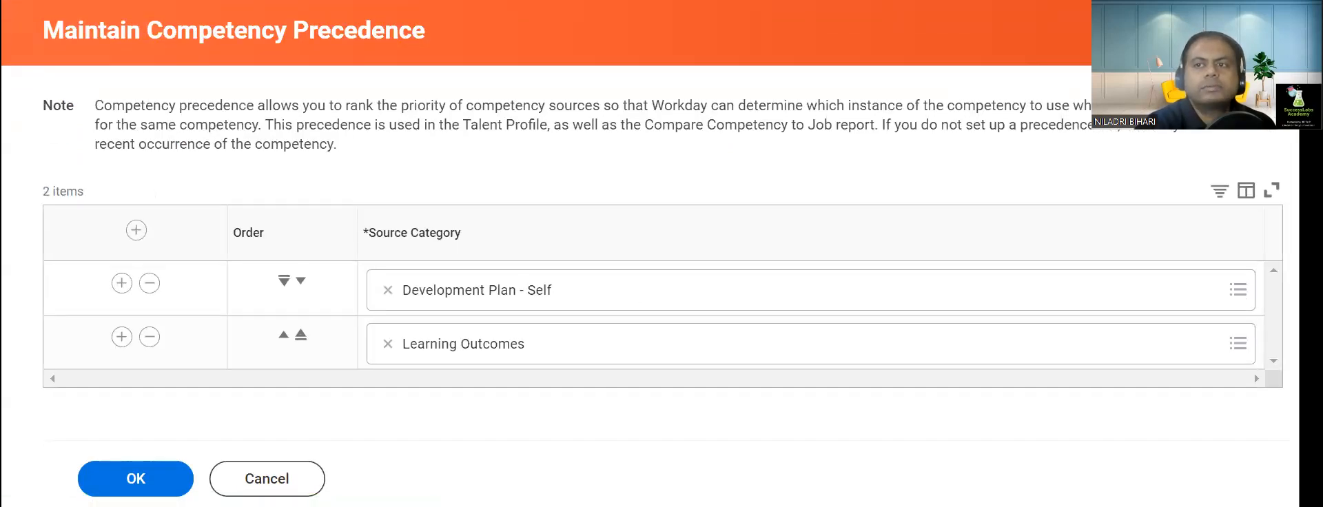
pyautogui.hotkey('ctrl', 'Tab')
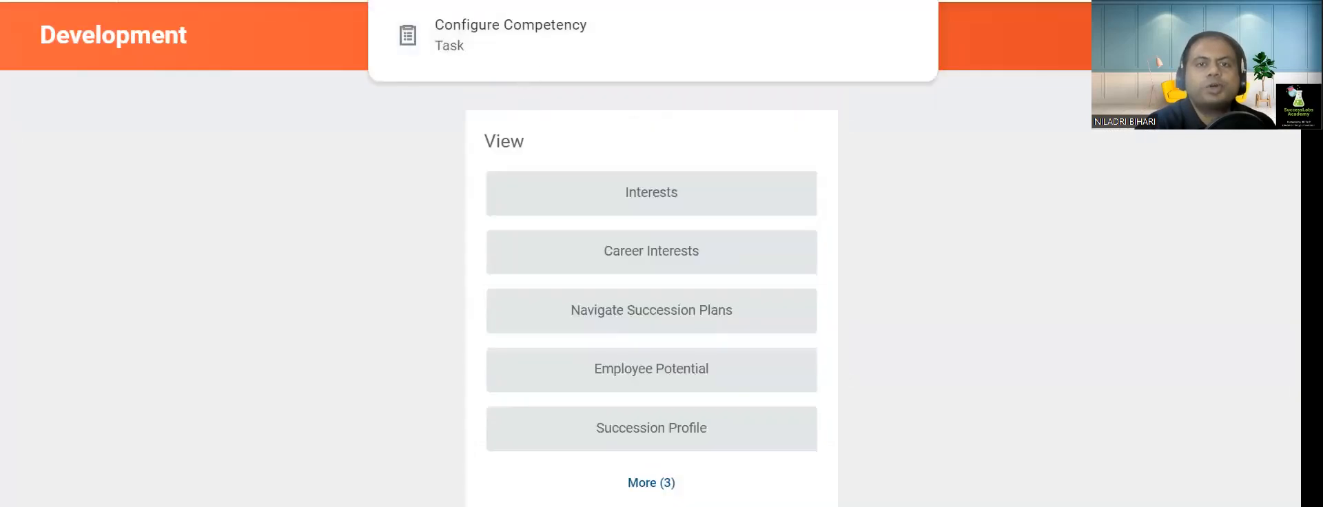
pyautogui.click(522, 0)
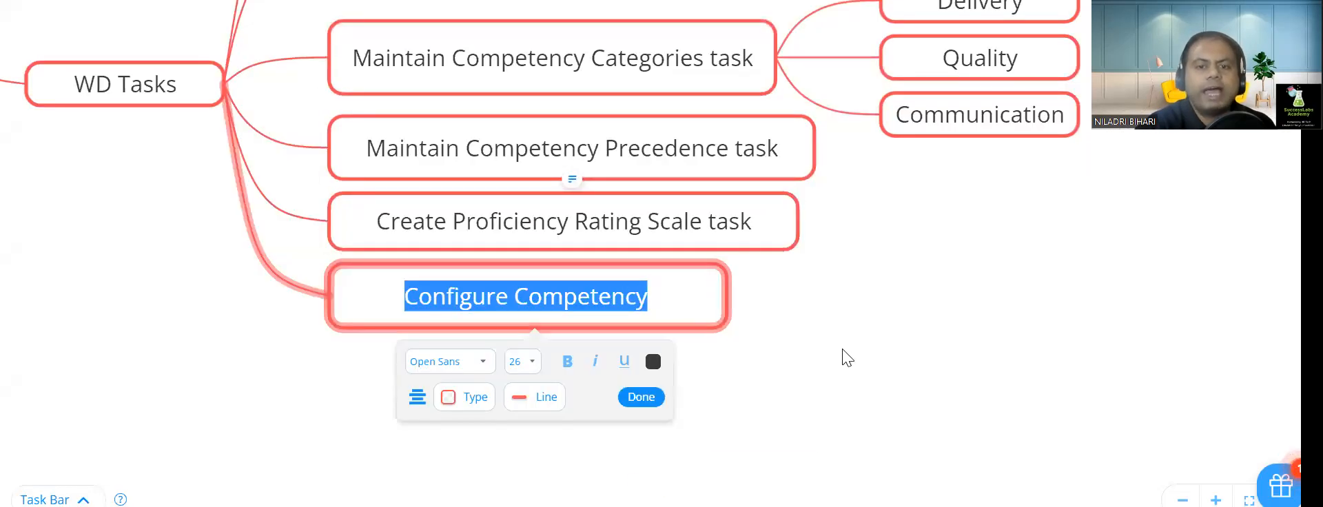
pyautogui.press('Return')
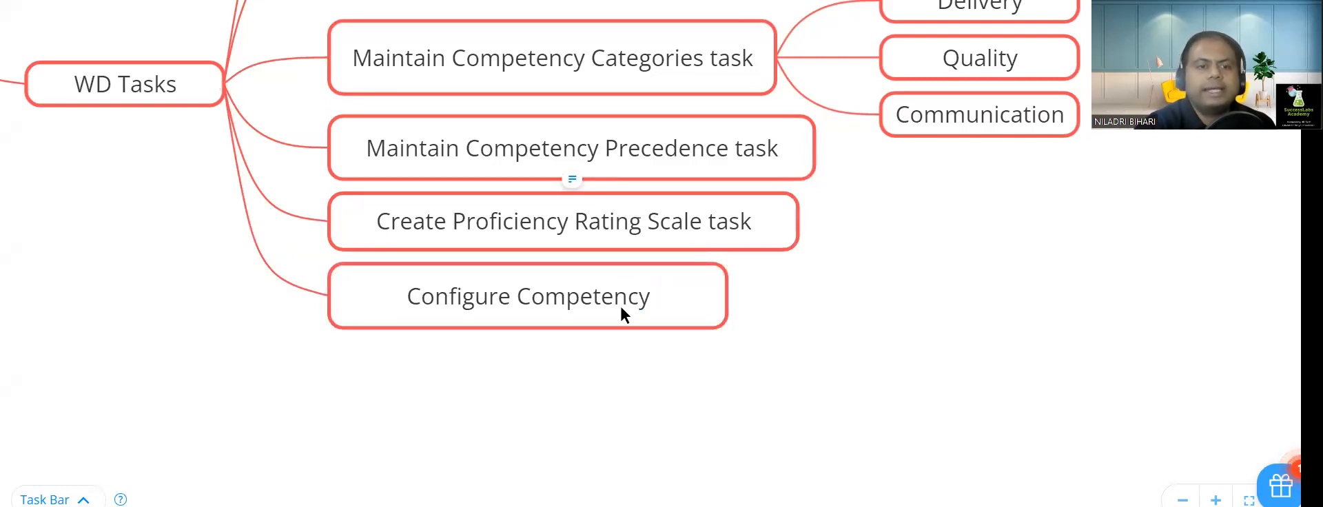
# Step: Switch to the PDF guide and highlight the section 7.3.4.4 heading "Concept: Job Family or Management Level Competencies"
pyautogui.hotkey('alt', 'Tab')
pyautogui.scroll(-10, 604, 153)
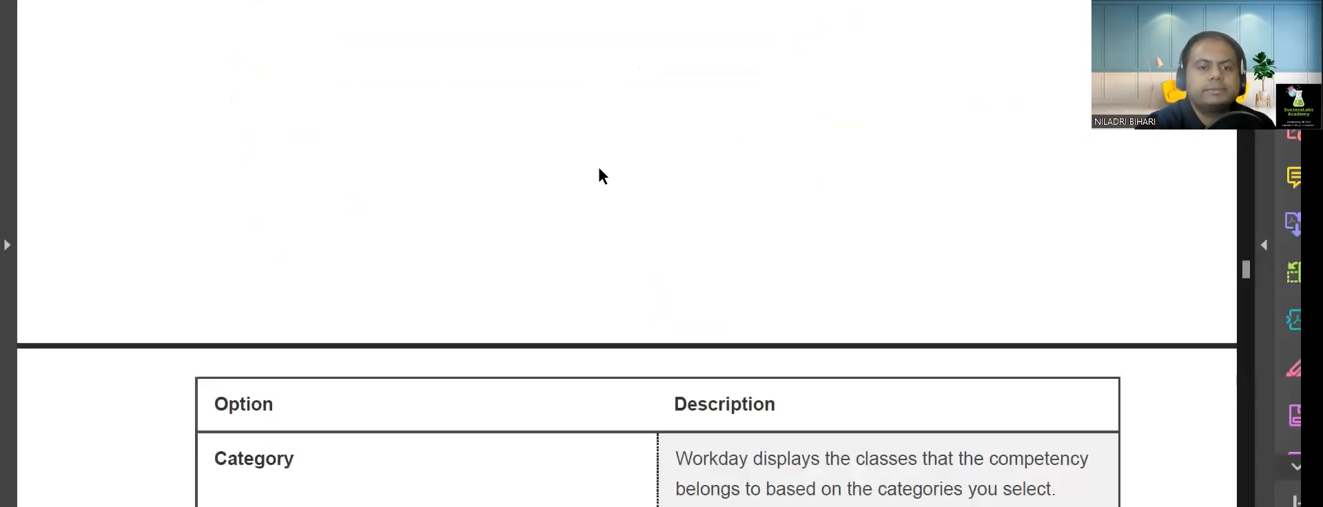
pyautogui.scroll(-10, 610, 157)
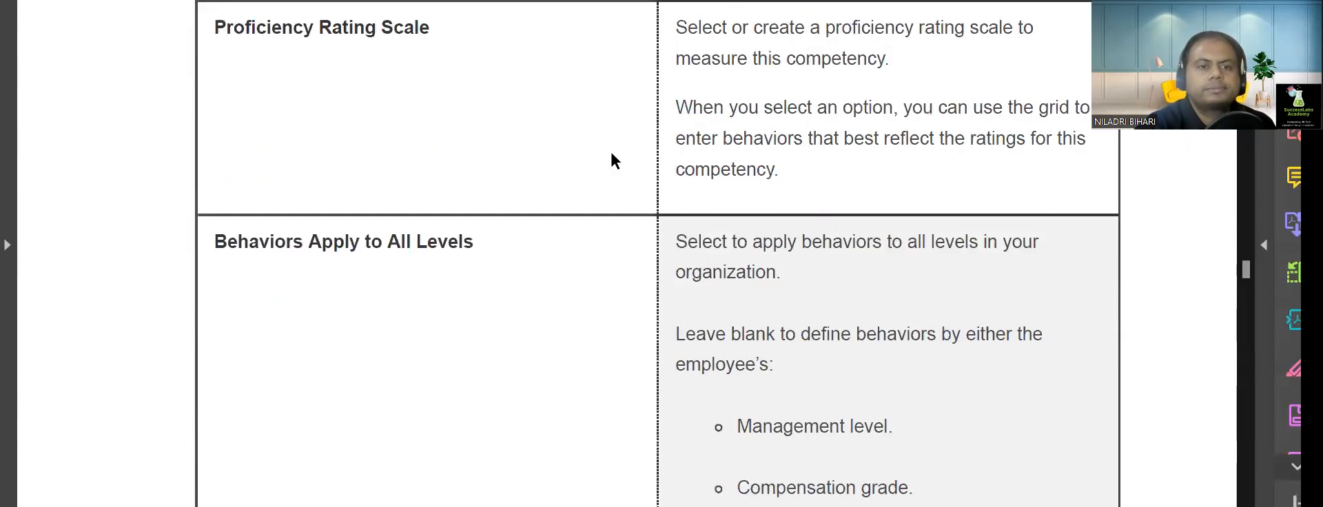
pyautogui.scroll(-8, 602, 161)
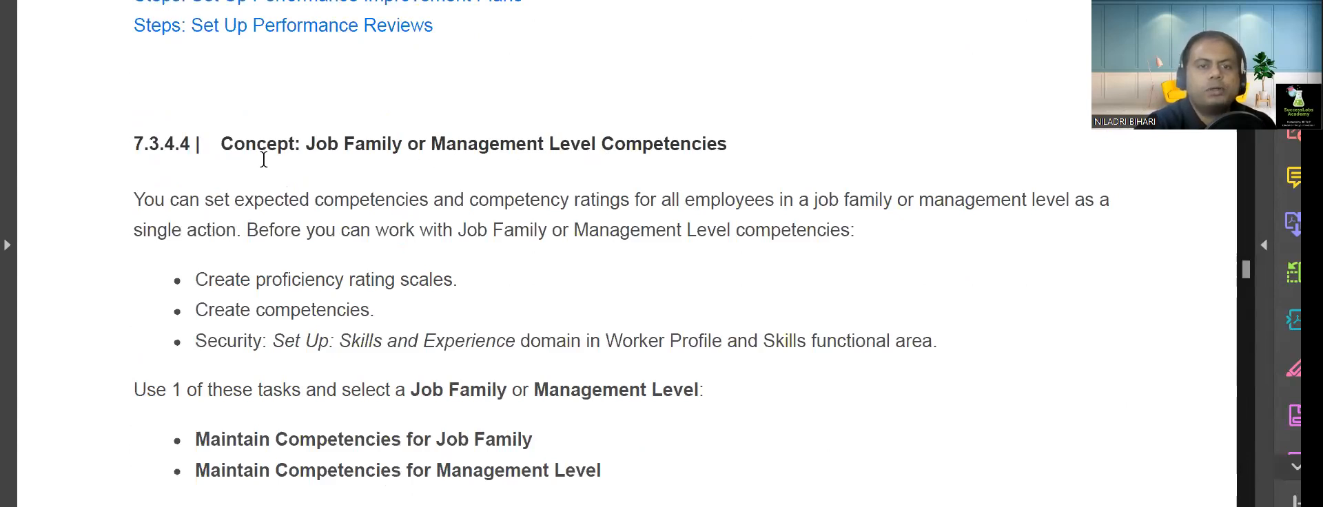
pyautogui.moveTo(223, 143); pyautogui.dragTo(722, 141)
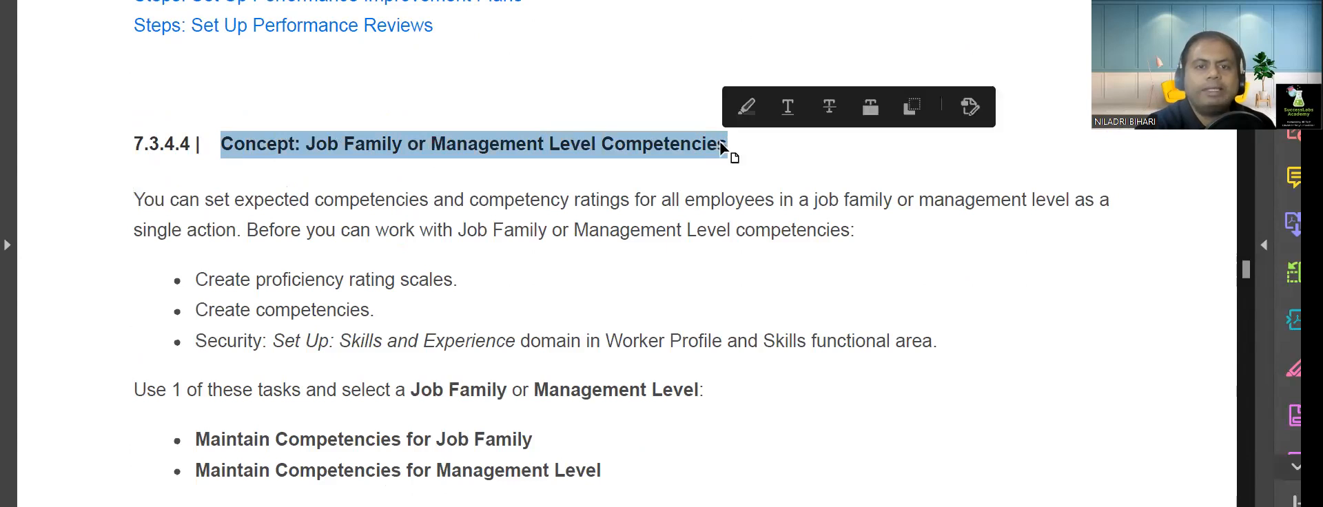
pyautogui.click(748, 107)
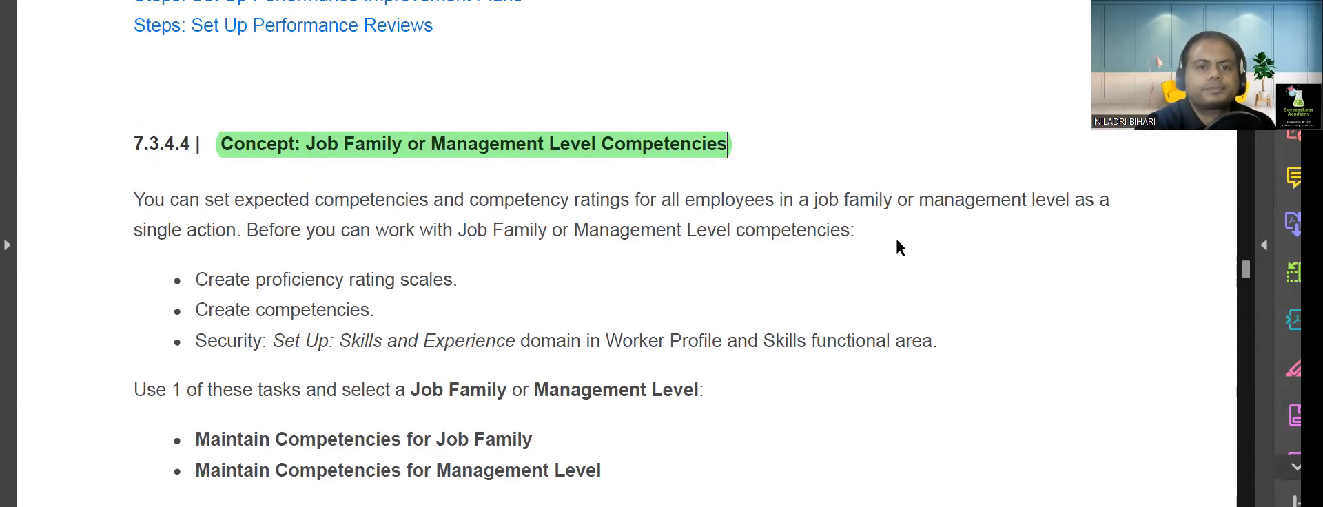
# Step: Read the guide's sections on job family or management level competencies, competency precedence and competency effective date
pyautogui.scroll(-2, 896, 237)
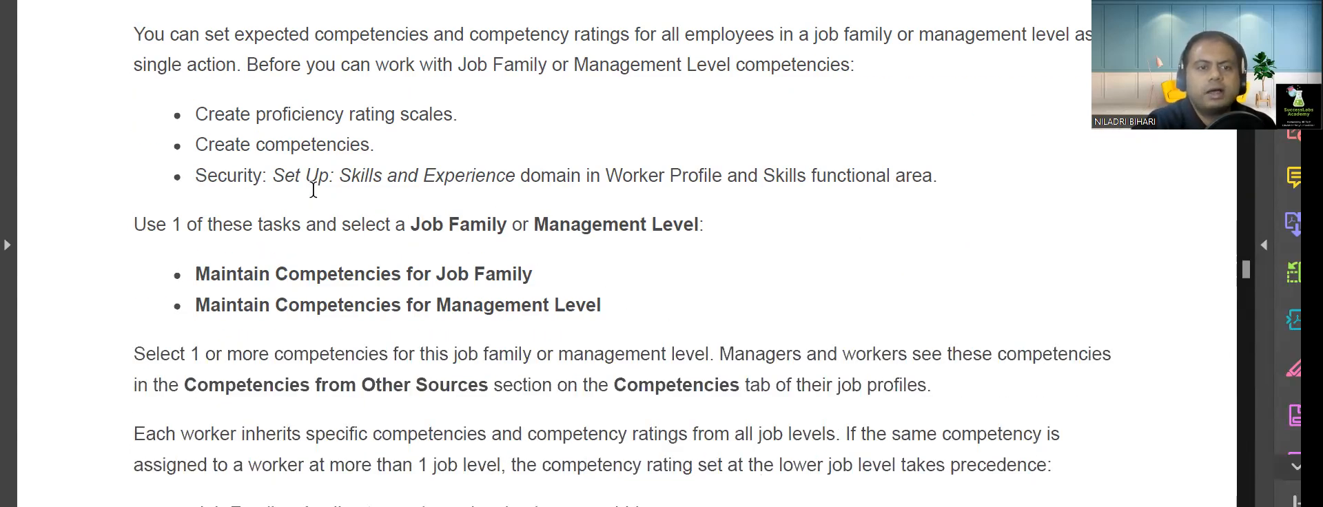
pyautogui.scroll(-1, 440, 303)
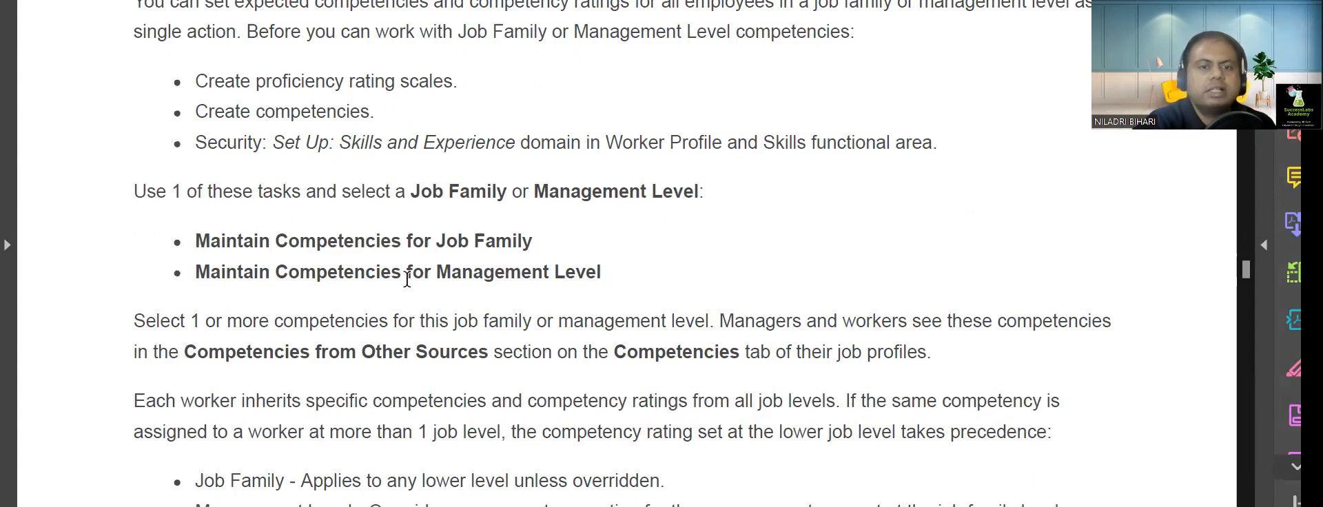
pyautogui.moveTo(195, 272); pyautogui.dragTo(600, 286)
pyautogui.scroll(-4, 664, 286)
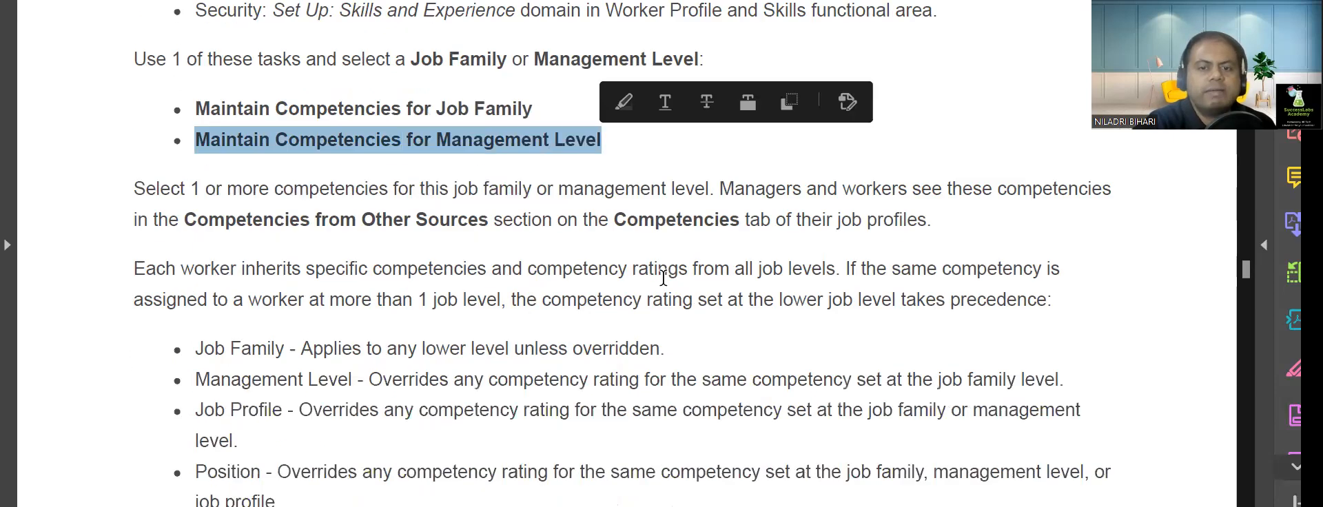
pyautogui.scroll(-6, 662, 283)
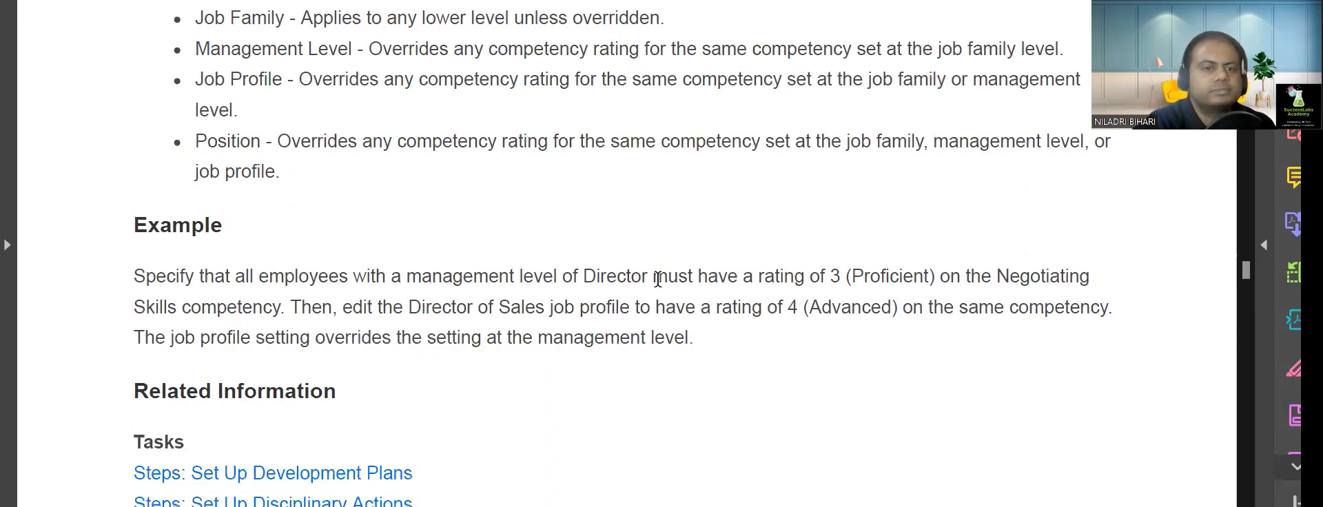
pyautogui.scroll(-3, 641, 268)
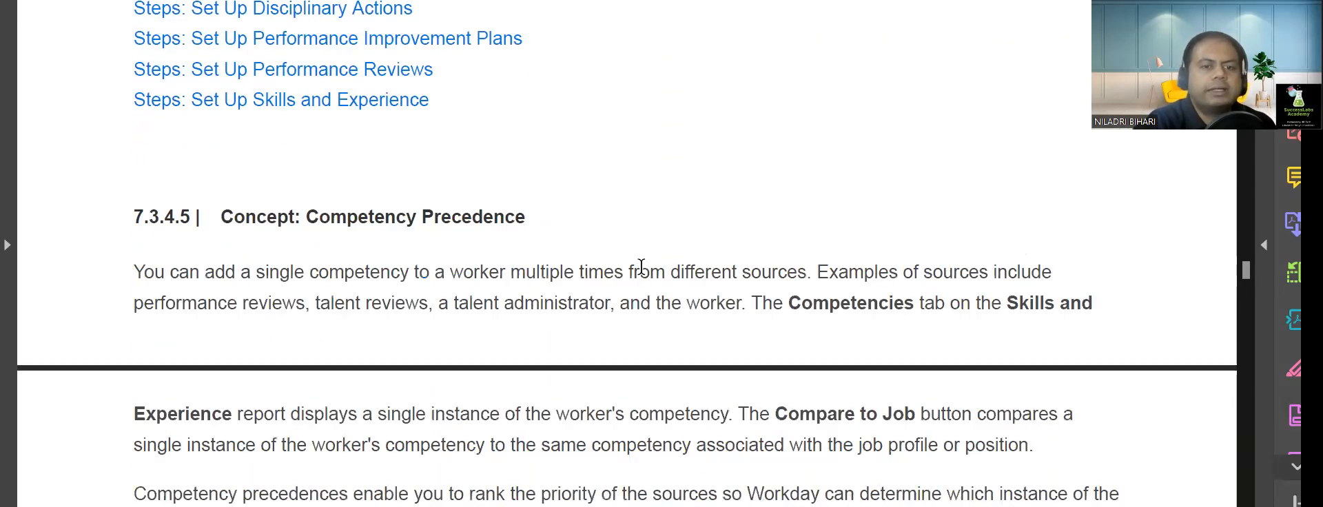
pyautogui.scroll(-3, 640, 265)
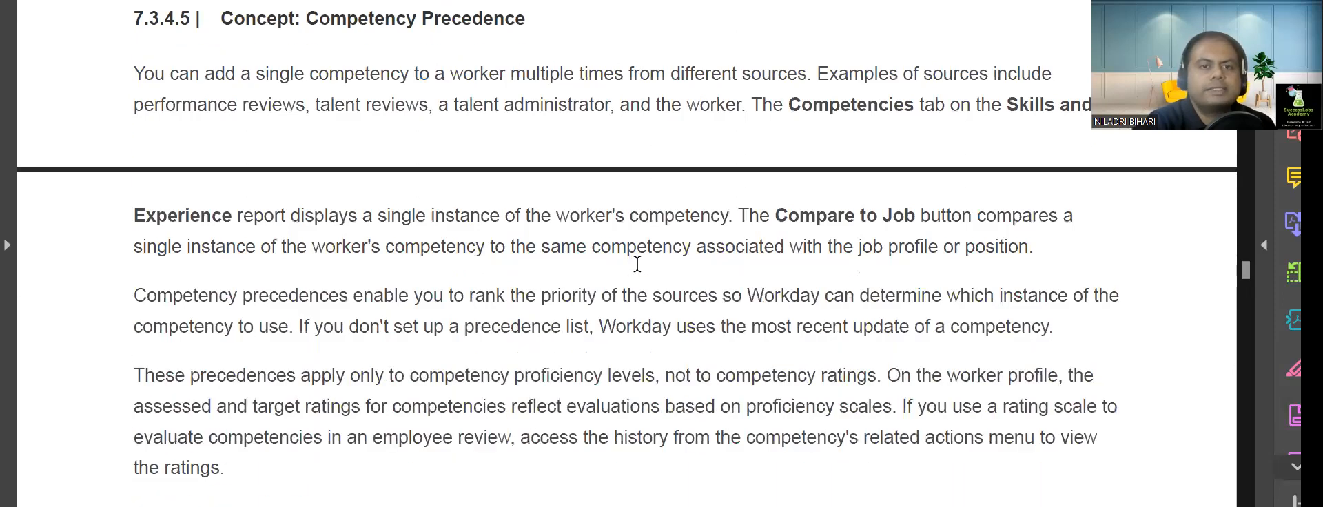
pyautogui.scroll(-4, 637, 264)
pyautogui.scroll(3, 635, 269)
pyautogui.scroll(-1, 635, 264)
pyautogui.scroll(1, 635, 264)
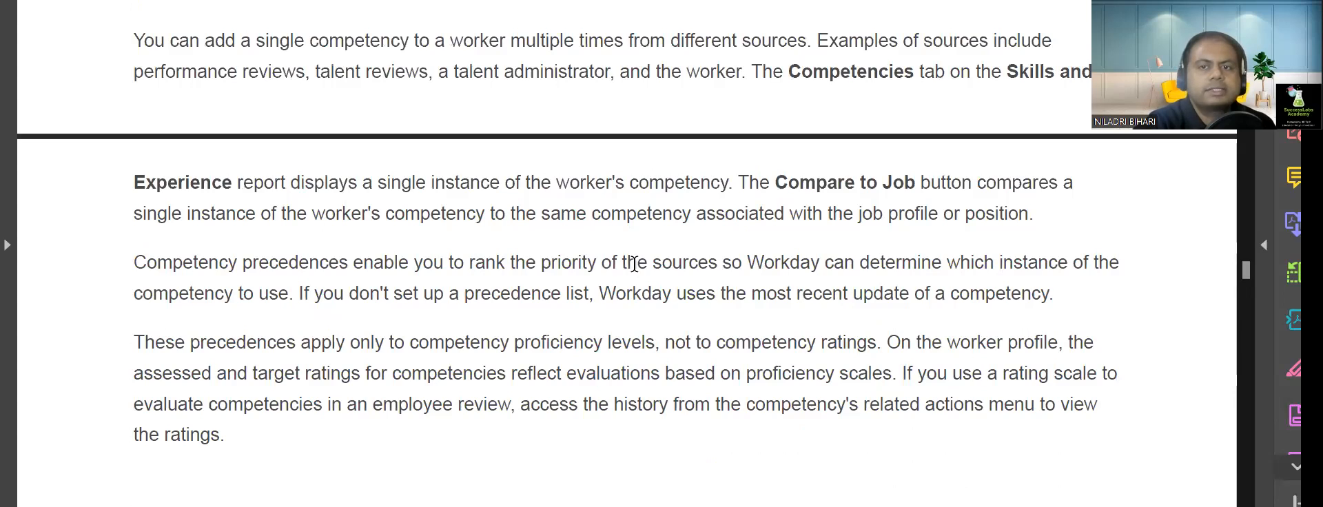
pyautogui.scroll(-6, 628, 266)
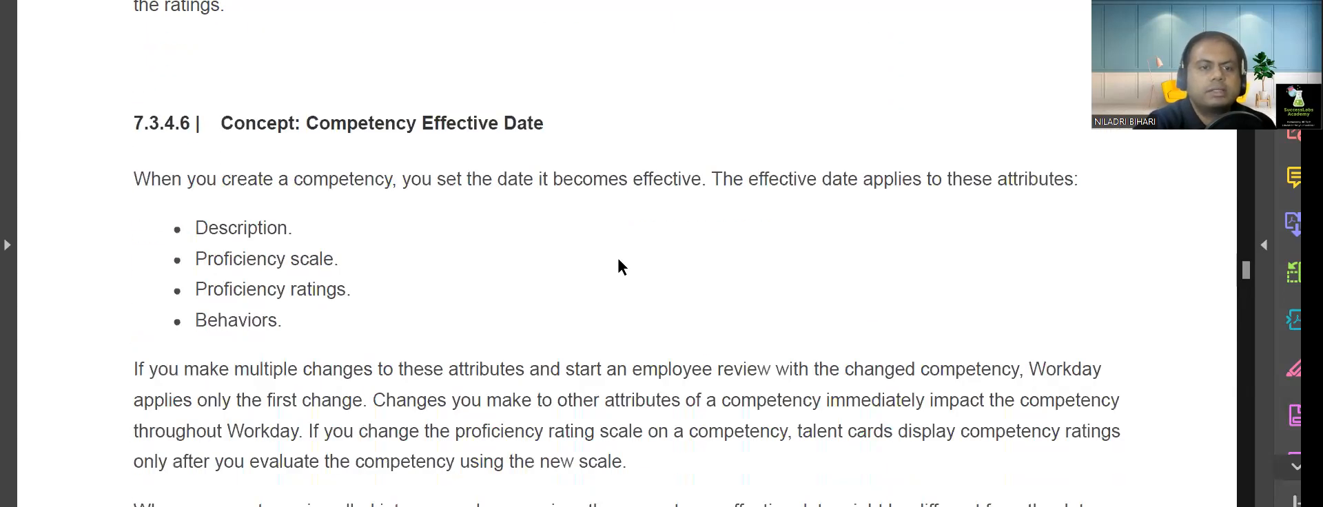
pyautogui.scroll(-3, 617, 262)
pyautogui.scroll(-5, 613, 257)
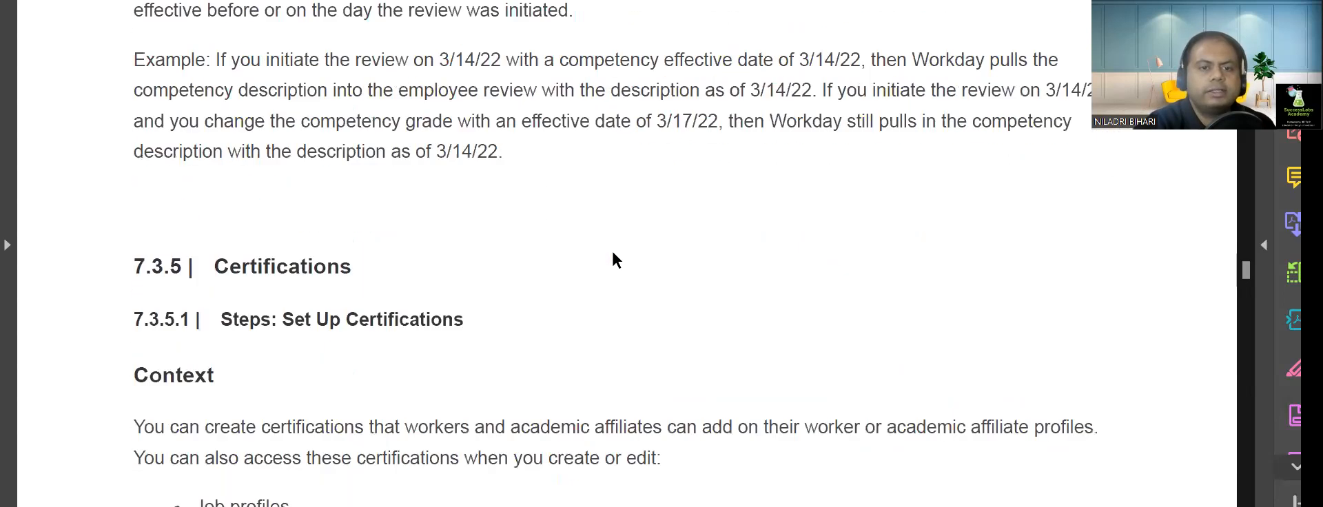
# Step: Highlight the word "Certifications" in the section 7.3.5 heading of the guide
pyautogui.scroll(-2, 612, 259)
pyautogui.scroll(-2, 609, 255)
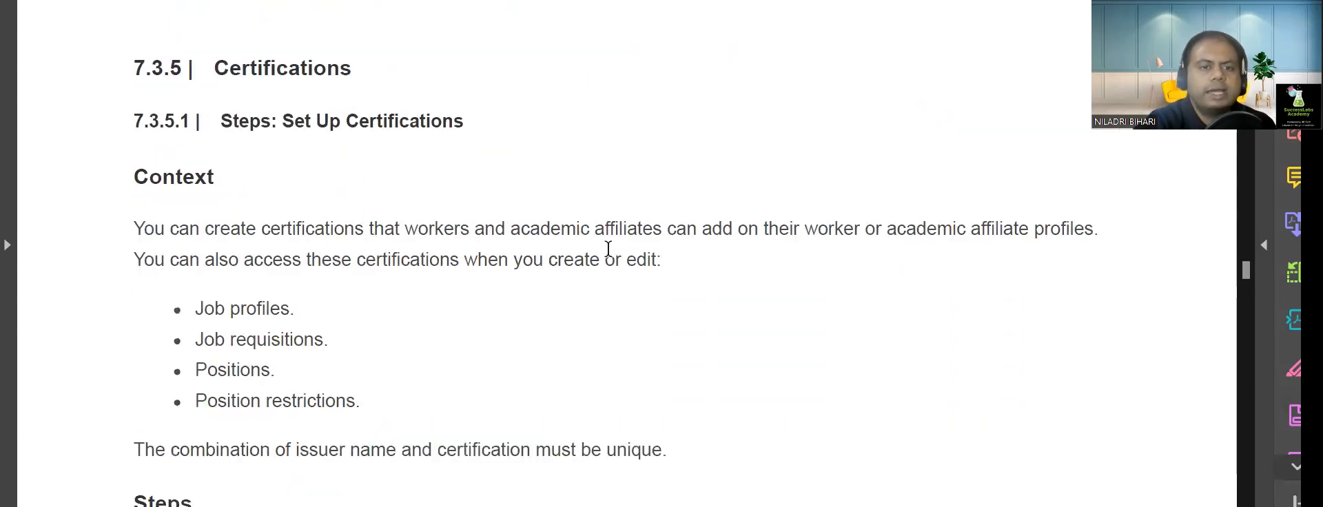
pyautogui.doubleClick(232, 68)
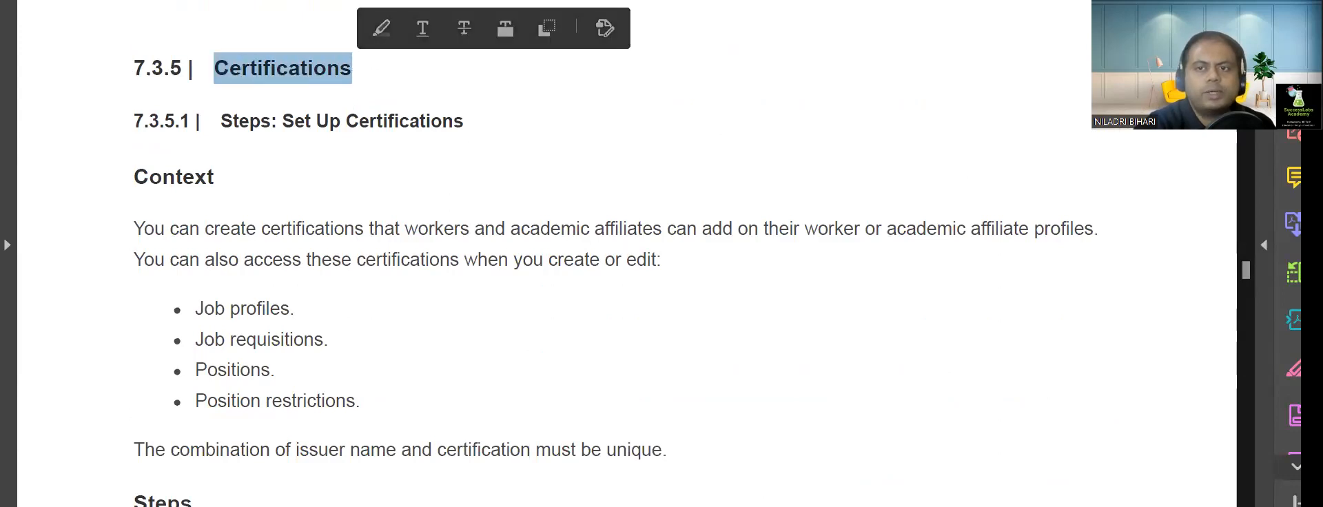
pyautogui.click(381, 28)
pyautogui.scroll(-5, 680, 289)
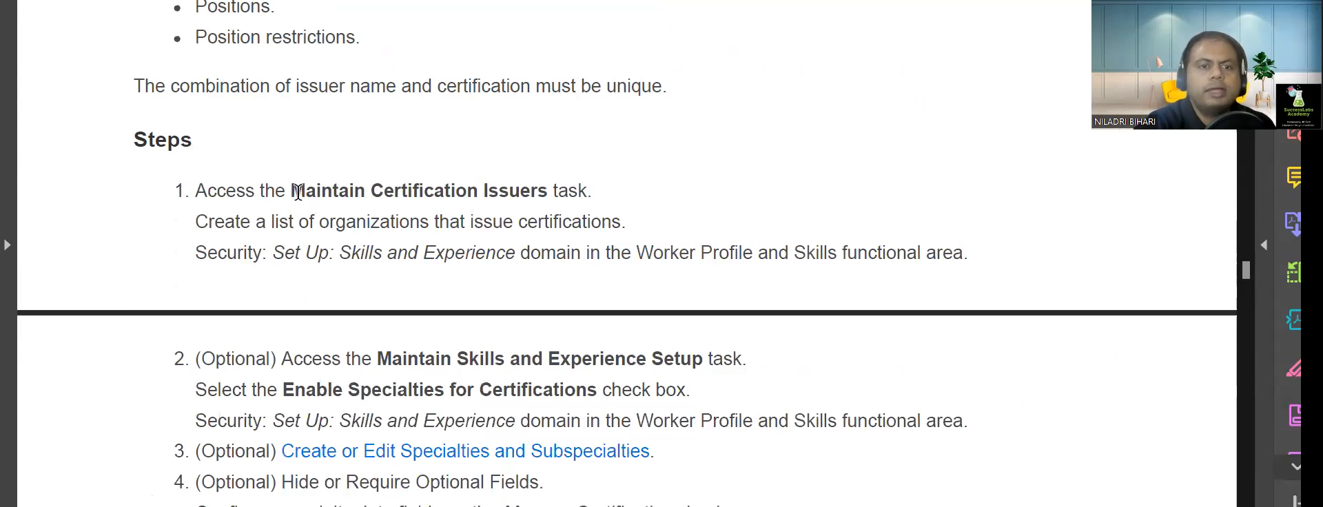
# Step: Copy the task name from step 1 of the guide and add a "Maintain Certification Issuers task" node under WD Tasks in the mind map
pyautogui.moveTo(290, 191); pyautogui.dragTo(568, 190)
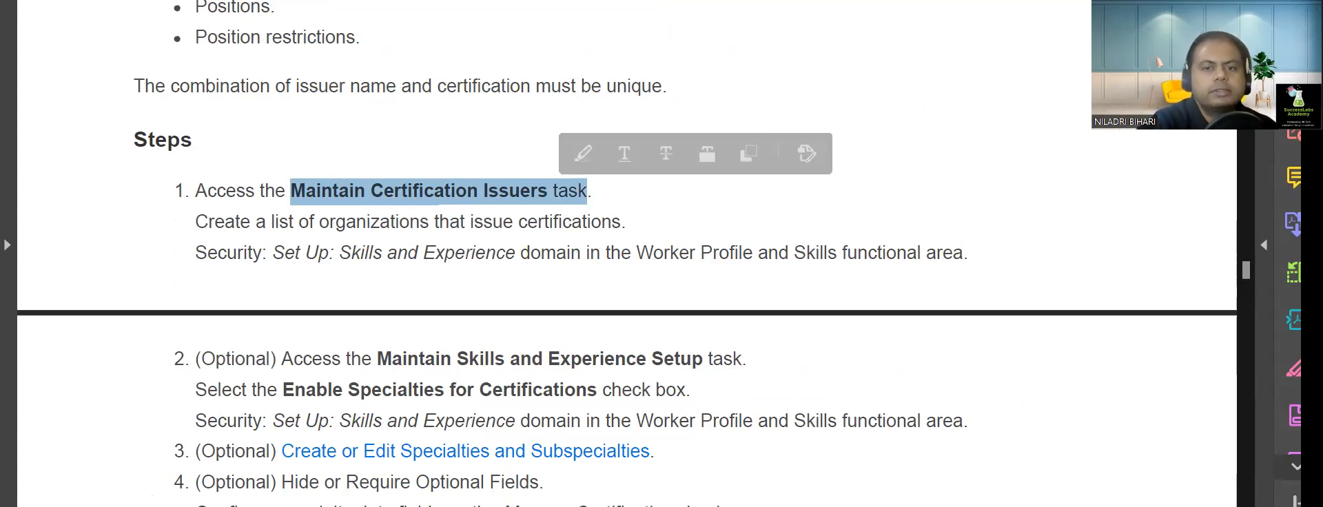
pyautogui.hotkey('alt', 'Tab')
pyautogui.click(181, 94)
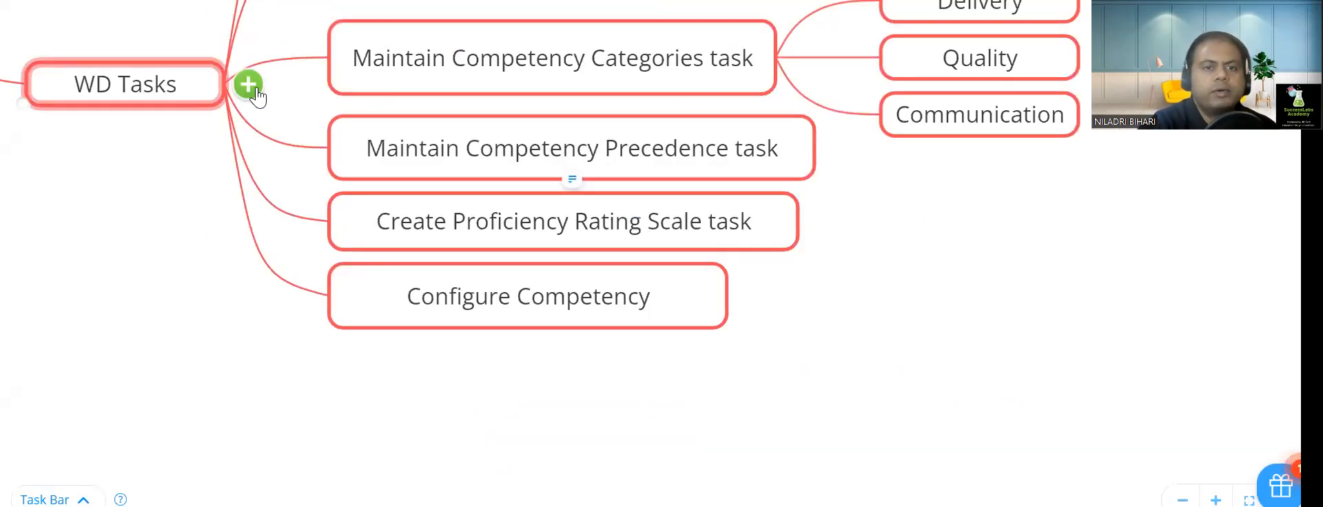
pyautogui.click(250, 85)
pyautogui.write('Maintain Certification')
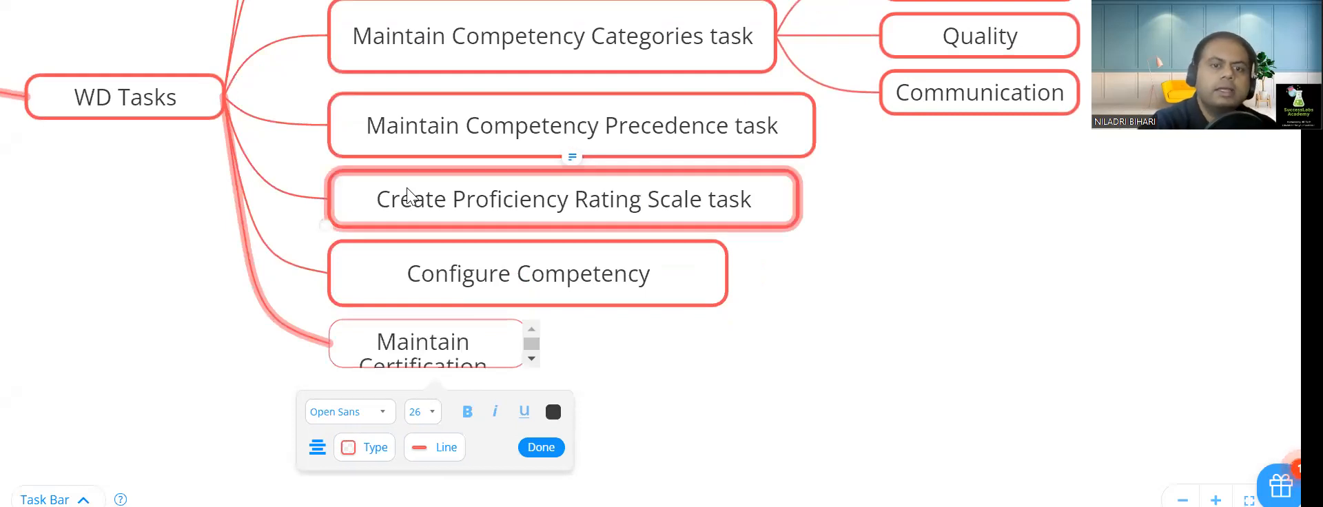
pyautogui.click(771, 316)
pyautogui.click(496, 372)
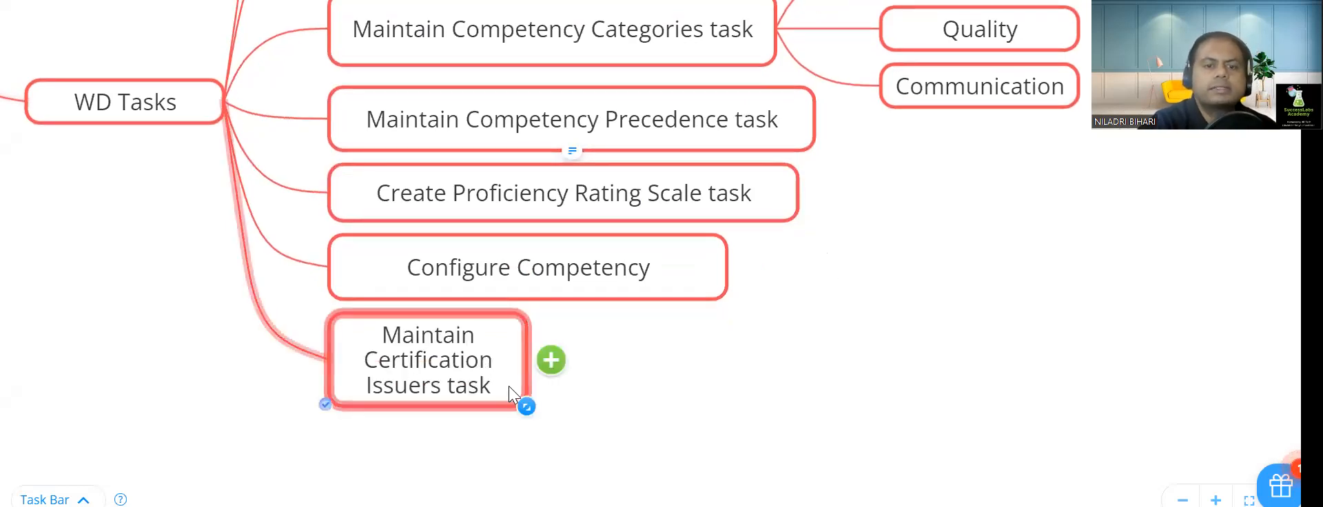
# Step: Widen the Maintain Certification Issuers task and Configure Competency nodes to about the width of the nodes above them
pyautogui.moveTo(526, 393); pyautogui.dragTo(815, 378)
pyautogui.click(687, 243)
pyautogui.moveTo(727, 292); pyautogui.dragTo(796, 290)
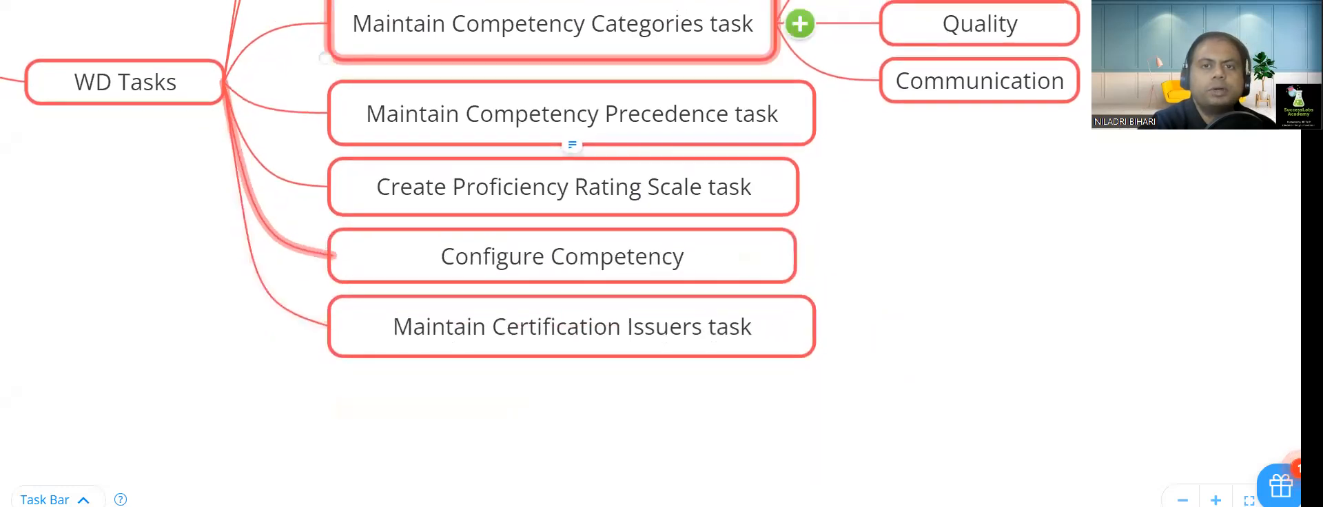
# Step: Switch to Workday, search for Maintain Certification Issuers and open the task
pyautogui.hotkey('ctrl', 'Tab')
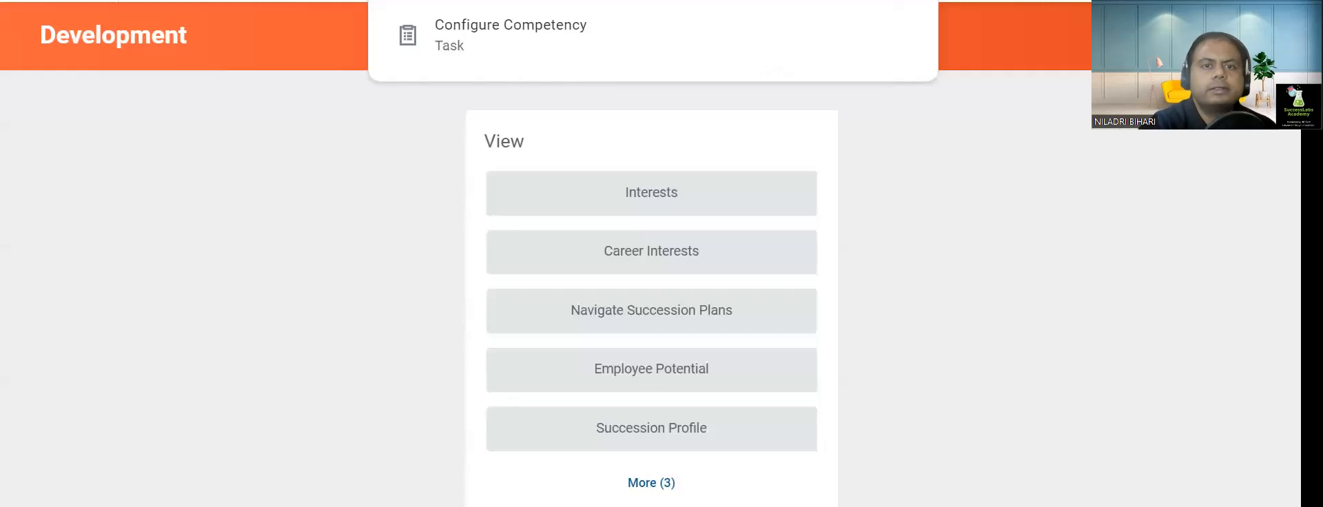
pyautogui.press('BackSpace')
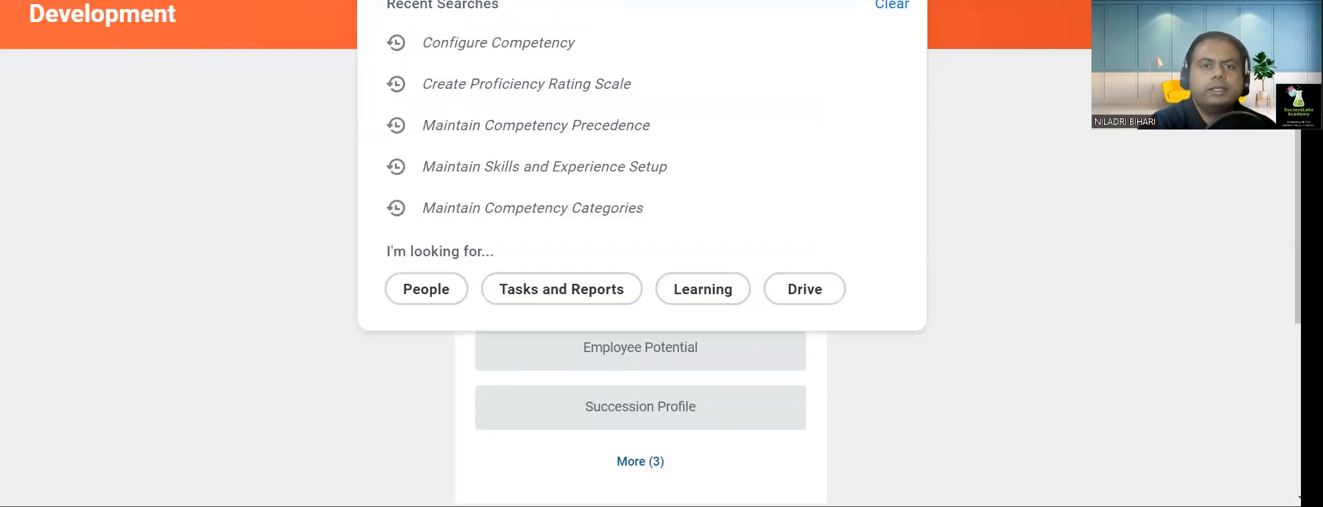
pyautogui.press('Escape')
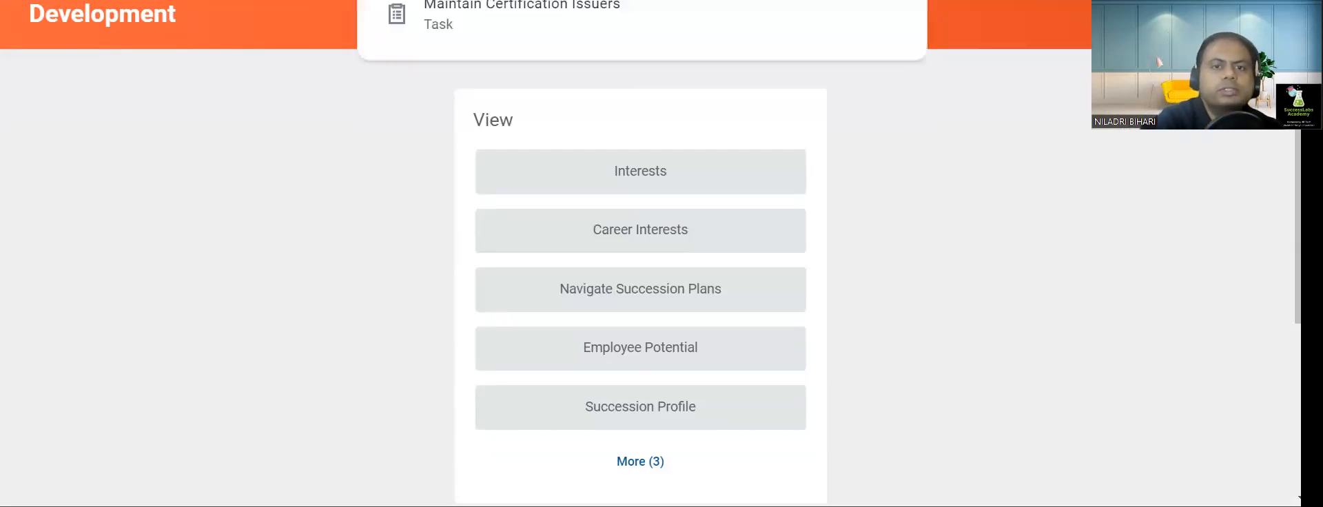
pyautogui.click(605, 41)
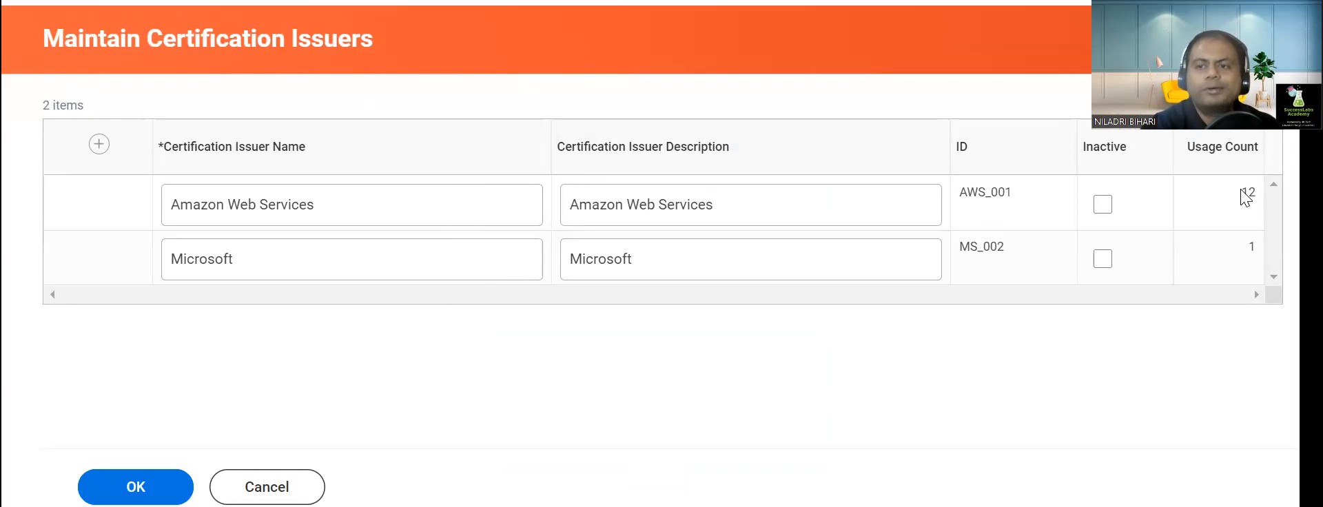
# Step: Add a certification issuer with the name Google and the description Google
pyautogui.click(99, 144)
pyautogui.click(213, 207)
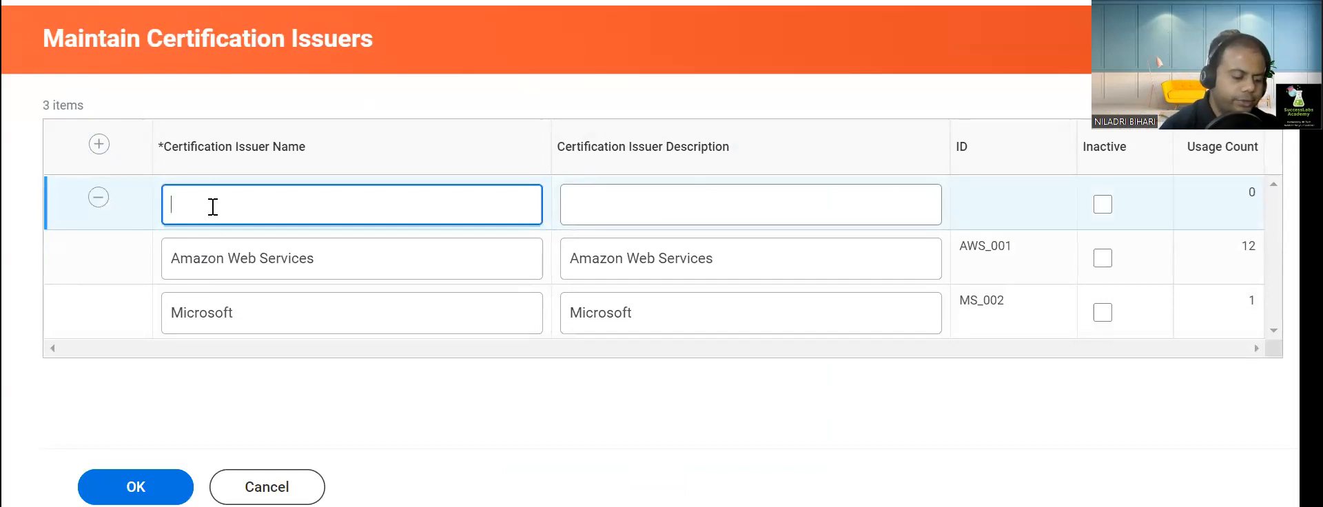
pyautogui.write('Google')
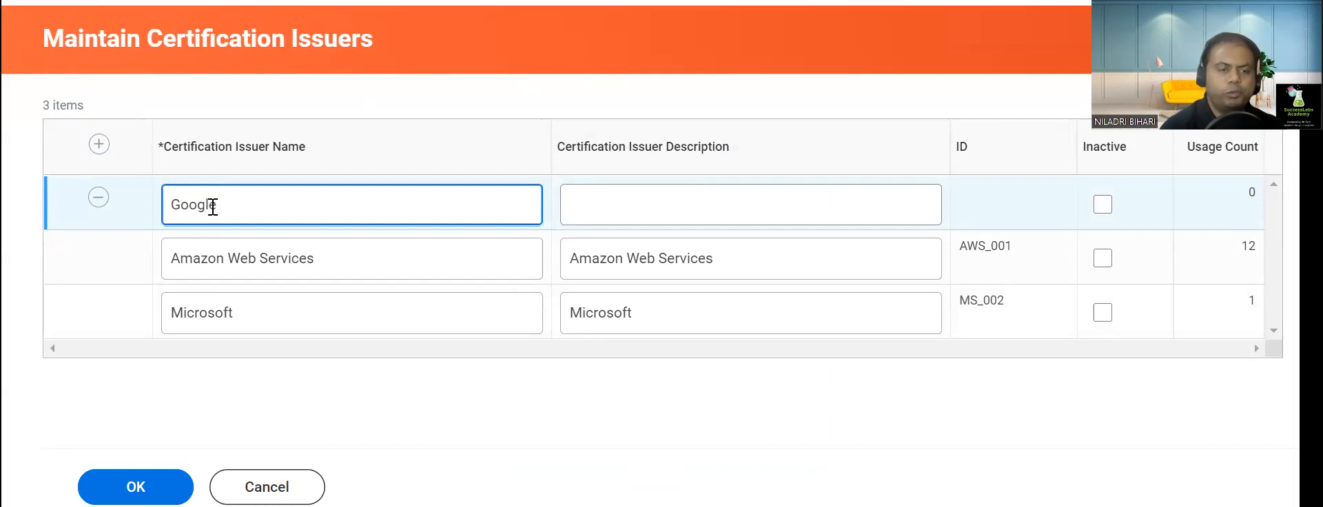
pyautogui.doubleClick(213, 206)
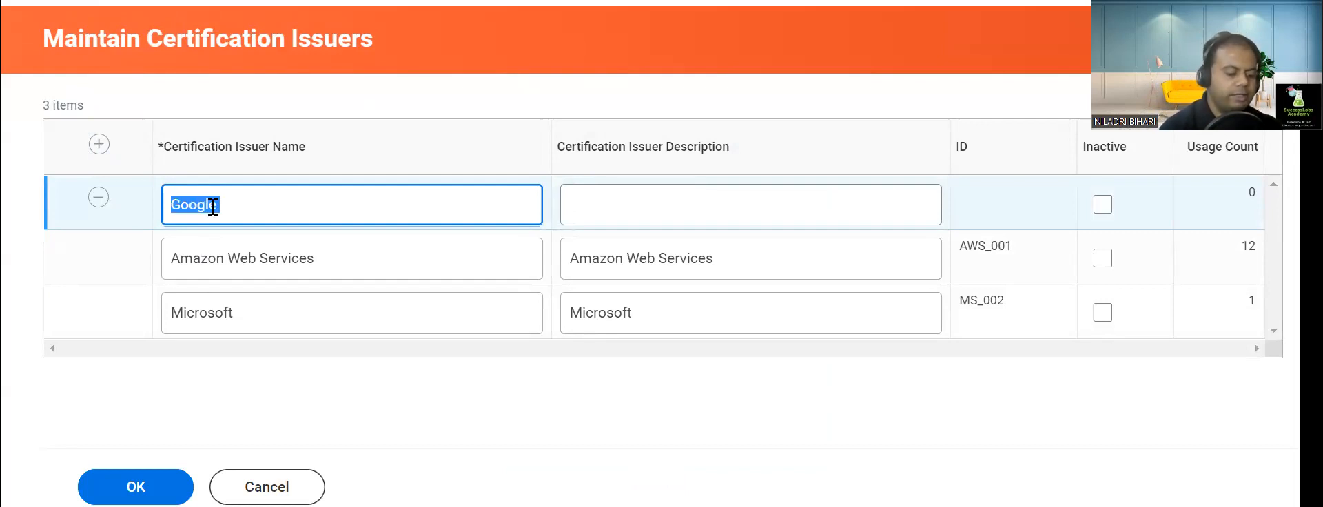
pyautogui.click(617, 206)
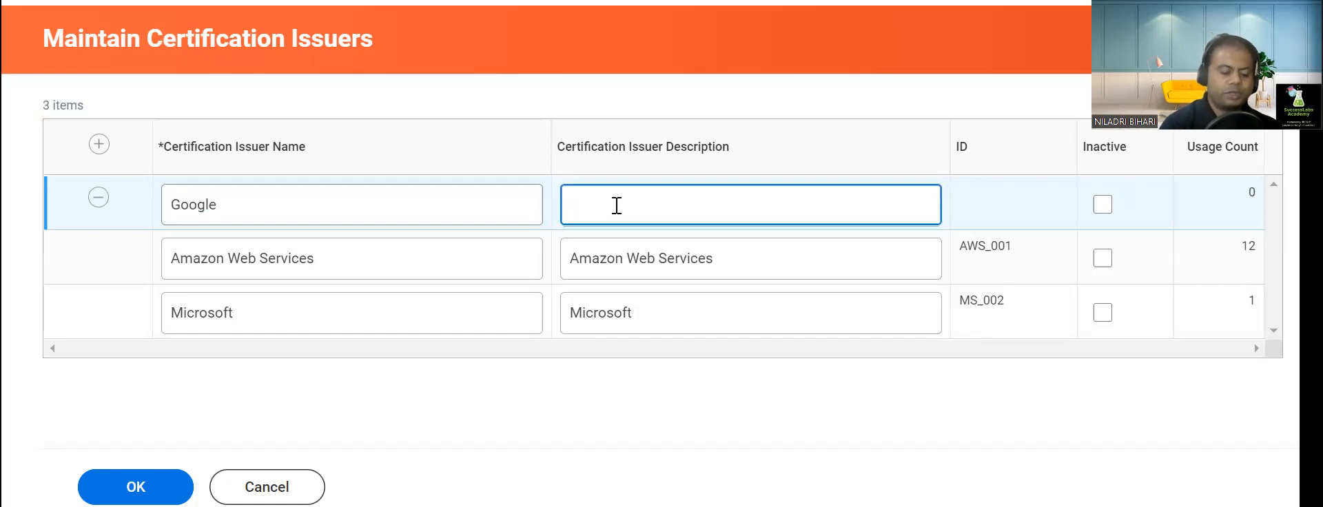
pyautogui.write('Google')
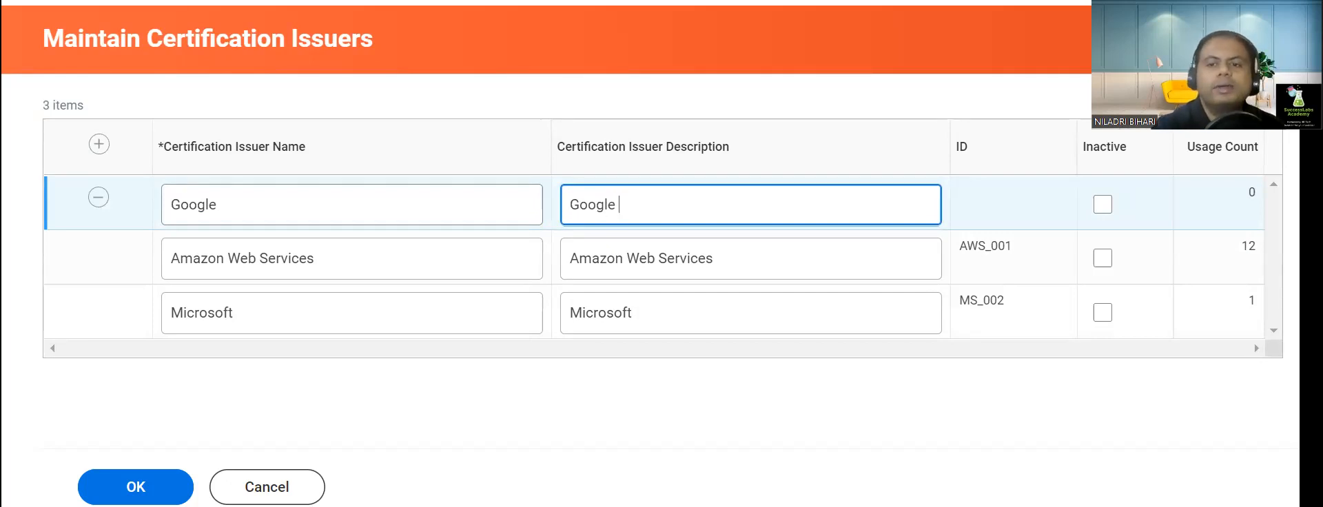
pyautogui.click(986, 200)
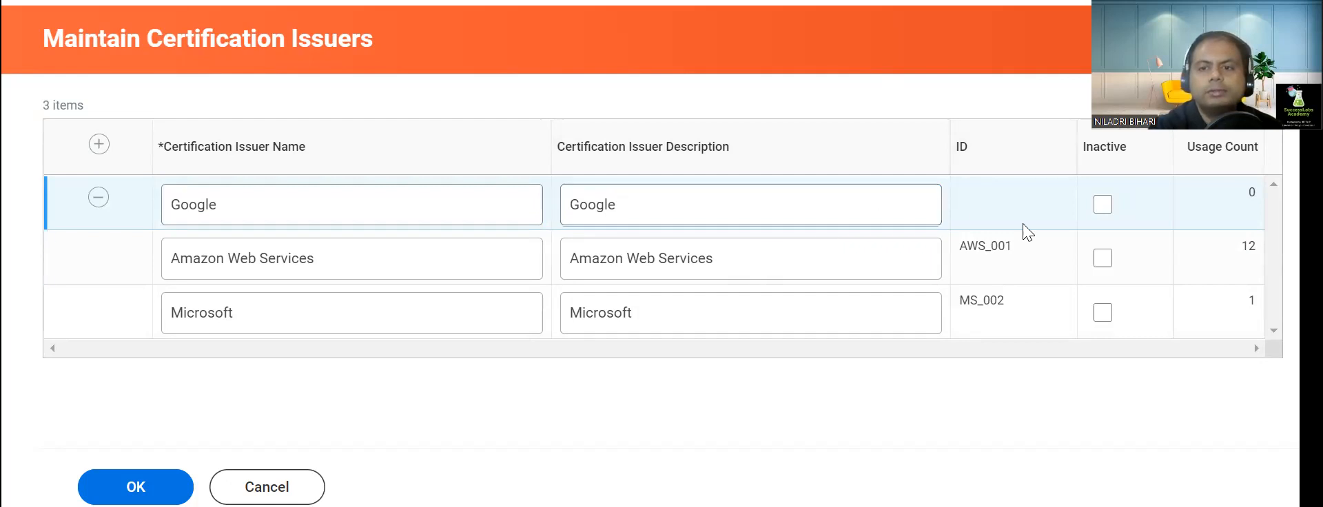
# Step: Add a certification issuer with the name SAP and the description SAP, and submit the issuer list
pyautogui.click(98, 144)
pyautogui.click(209, 208)
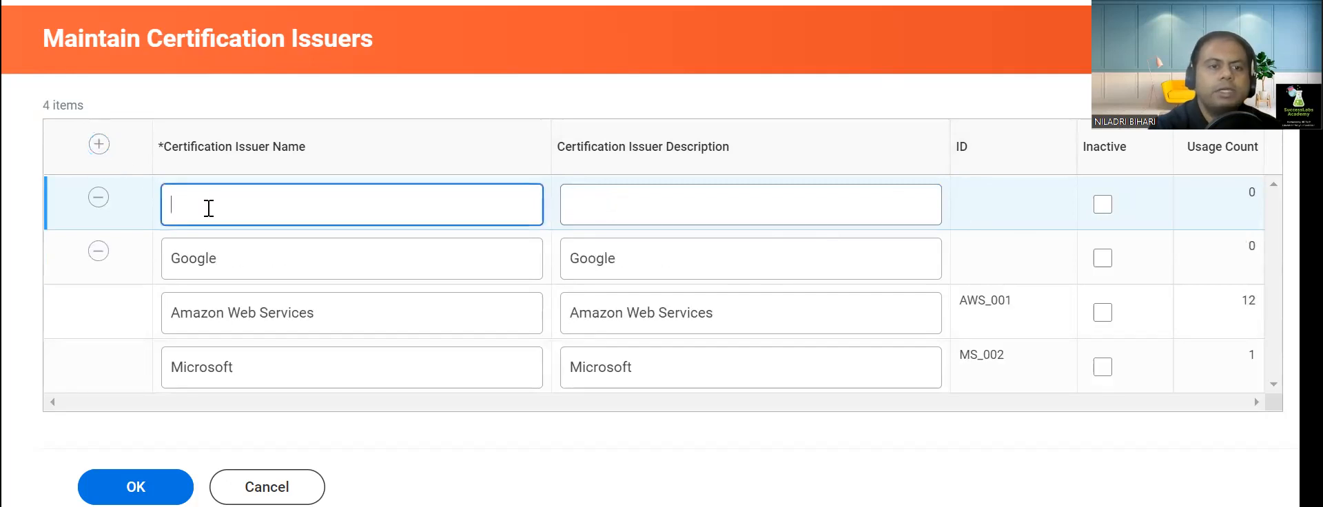
pyautogui.write('SAP')
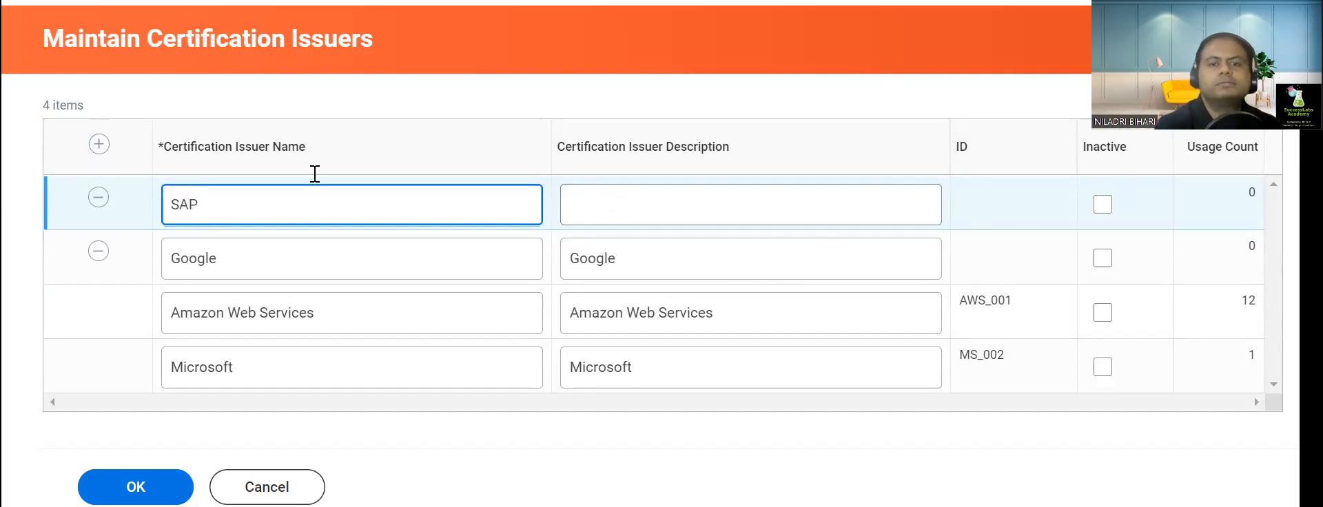
pyautogui.click(700, 213)
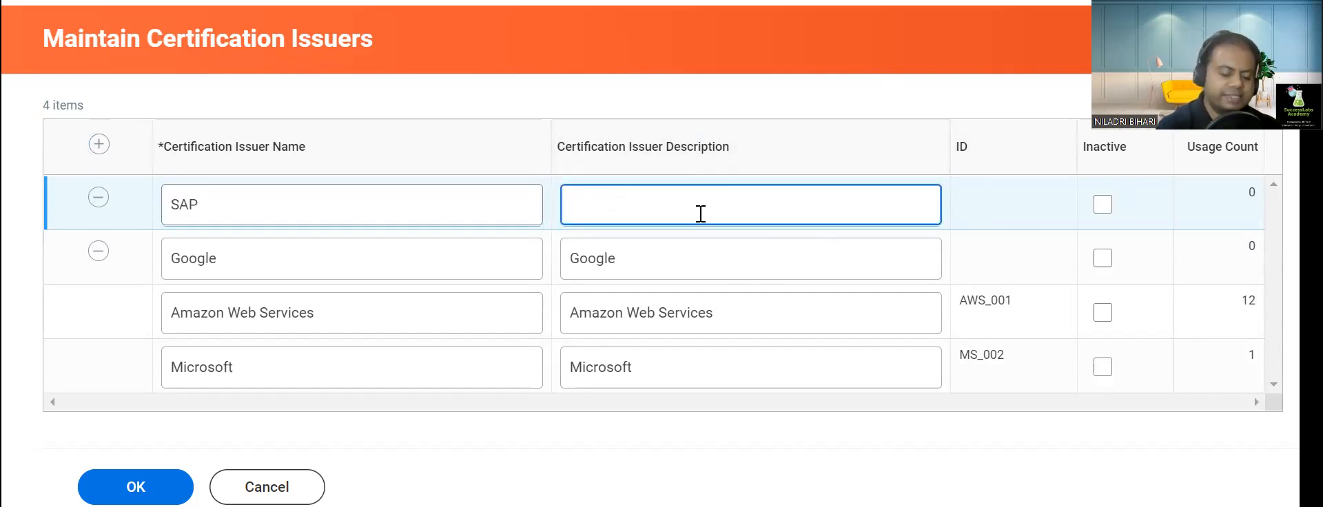
pyautogui.write('SA')
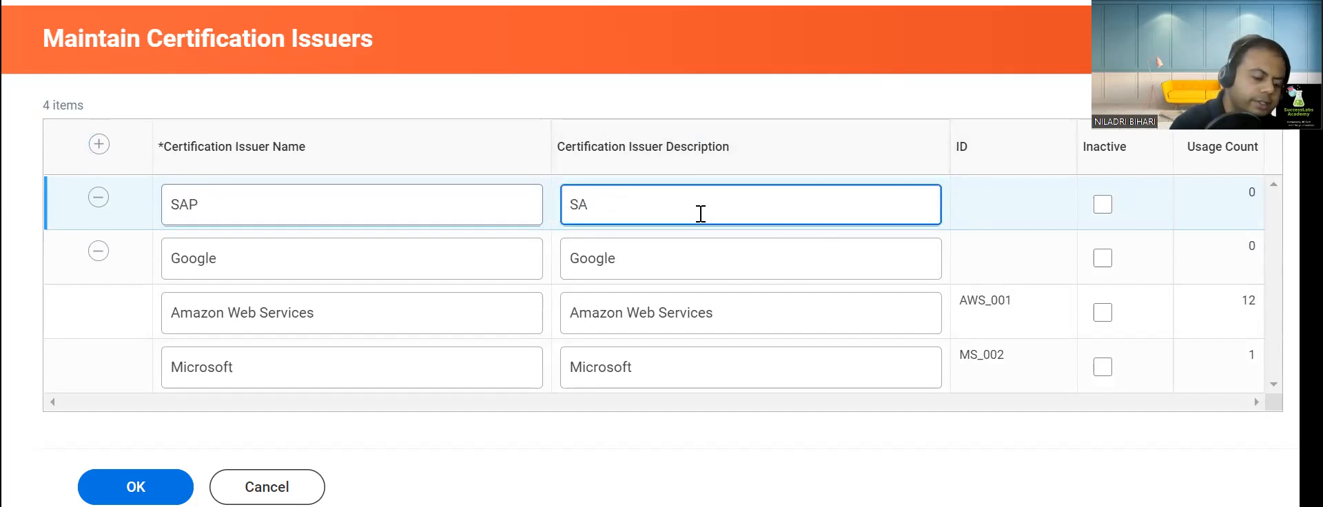
pyautogui.write('P')
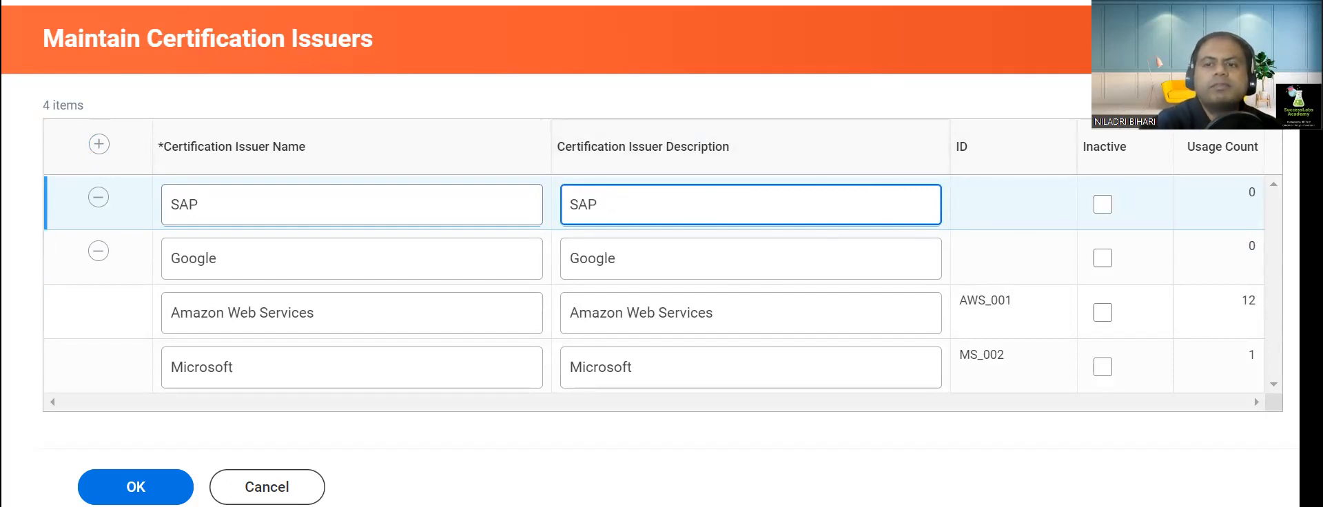
pyautogui.click(140, 484)
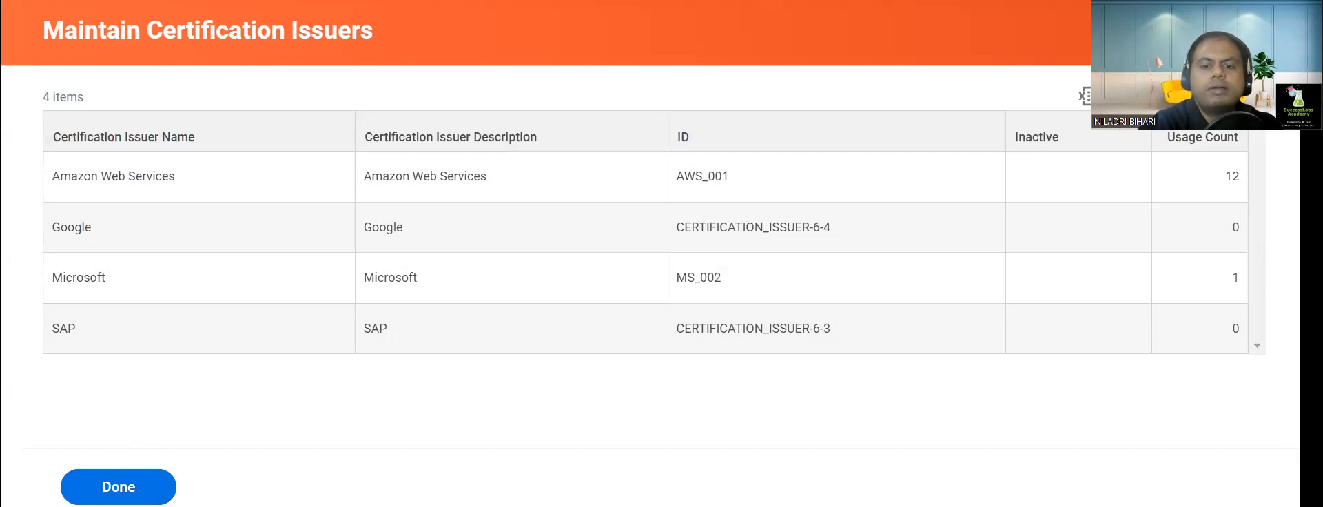
# Step: Switch to the PDF guide and highlight "Maintain Certification Issuers task" in step 1 in green
pyautogui.hotkey('alt', 'Tab')
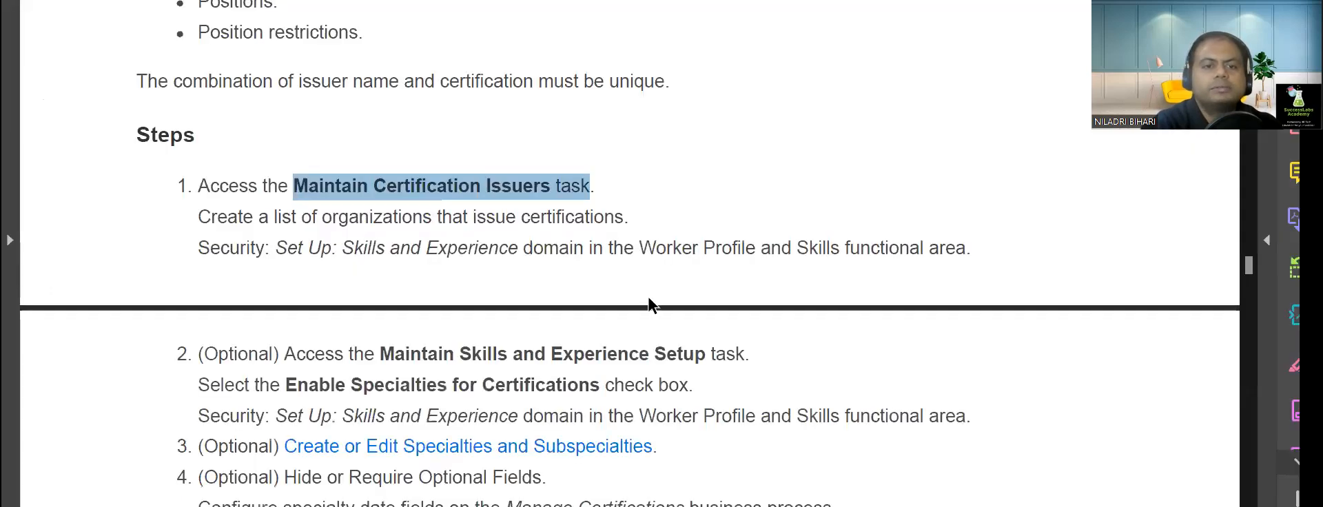
pyautogui.scroll(-1, 652, 304)
pyautogui.moveTo(591, 152); pyautogui.dragTo(590, 152)
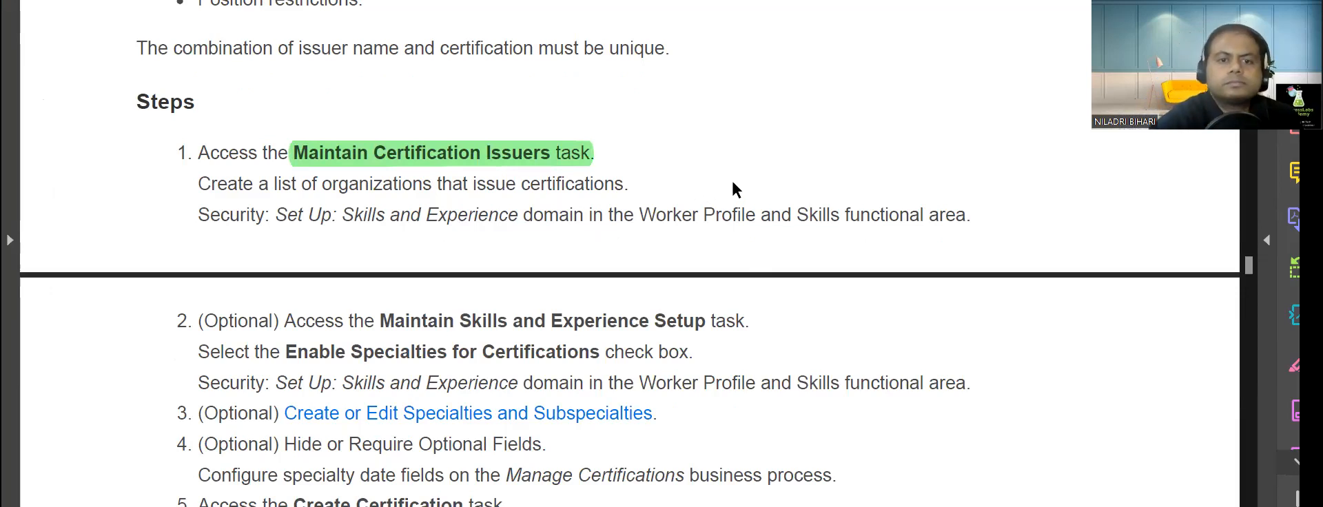
# Step: Copy the Maintain Skills and Experience Setup task name from step 2 of the guide, open that task in Workday and review its settings
pyautogui.scroll(-5, 741, 196)
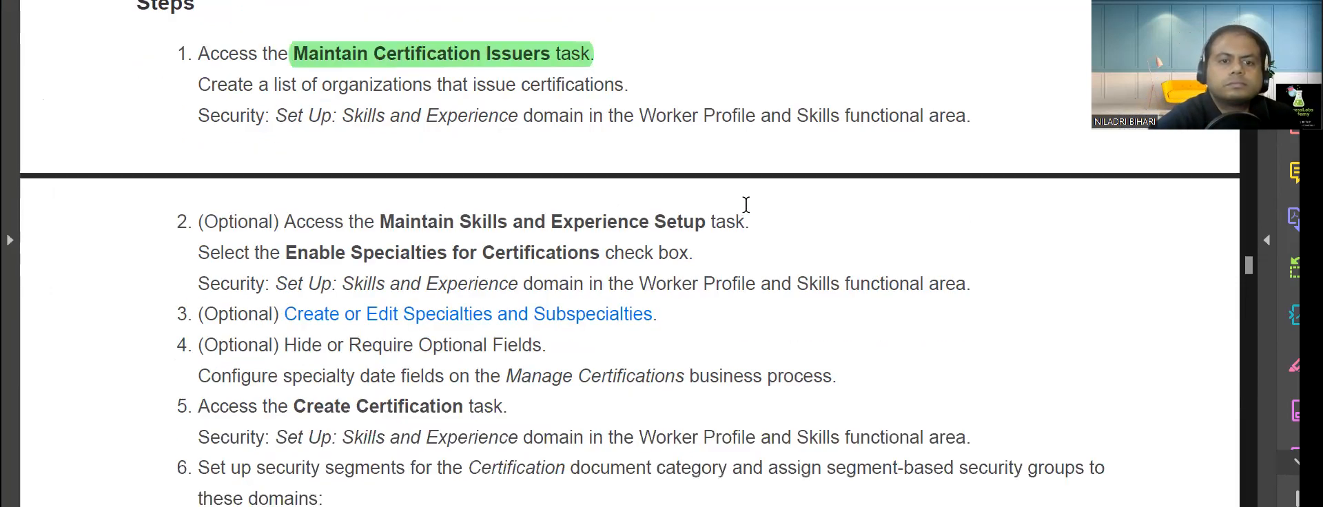
pyautogui.scroll(-2, 747, 205)
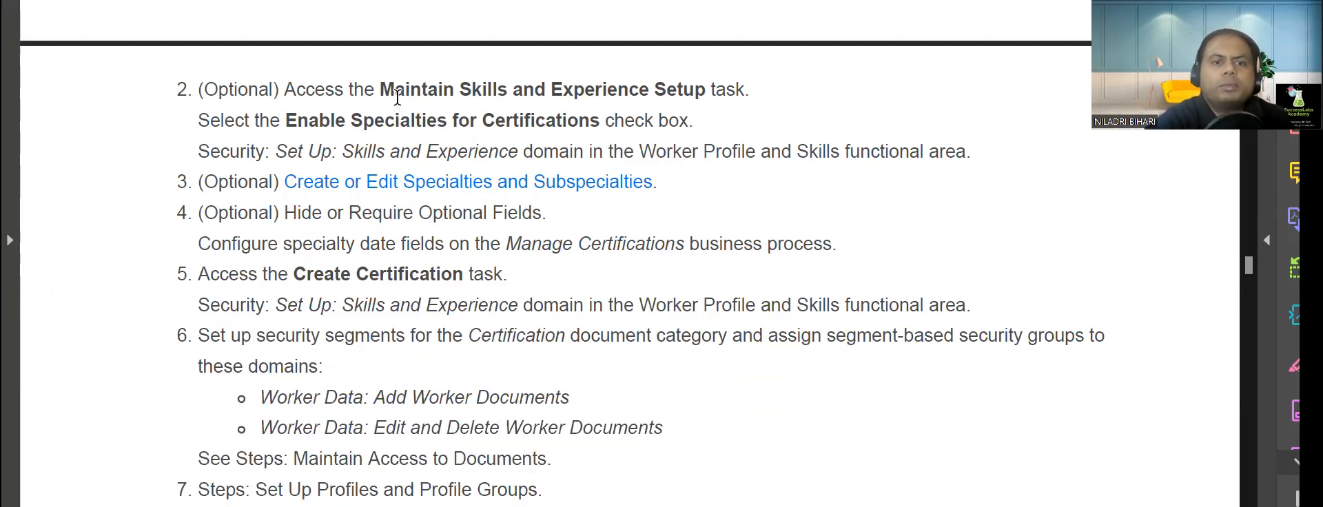
pyautogui.moveTo(381, 90); pyautogui.dragTo(742, 80)
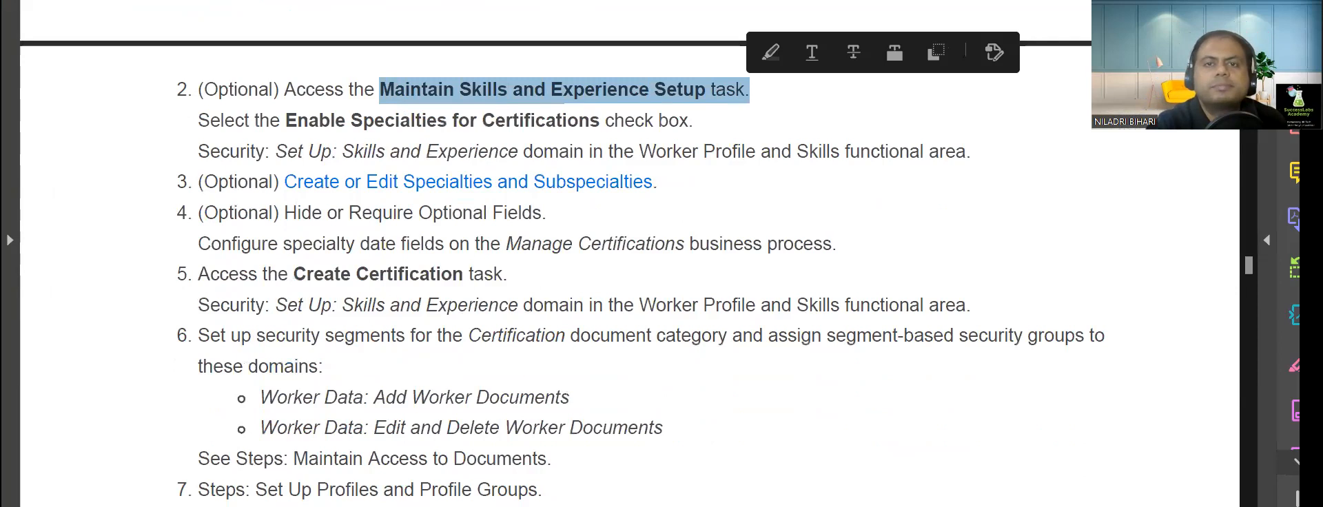
pyautogui.hotkey('alt', 'Tab')
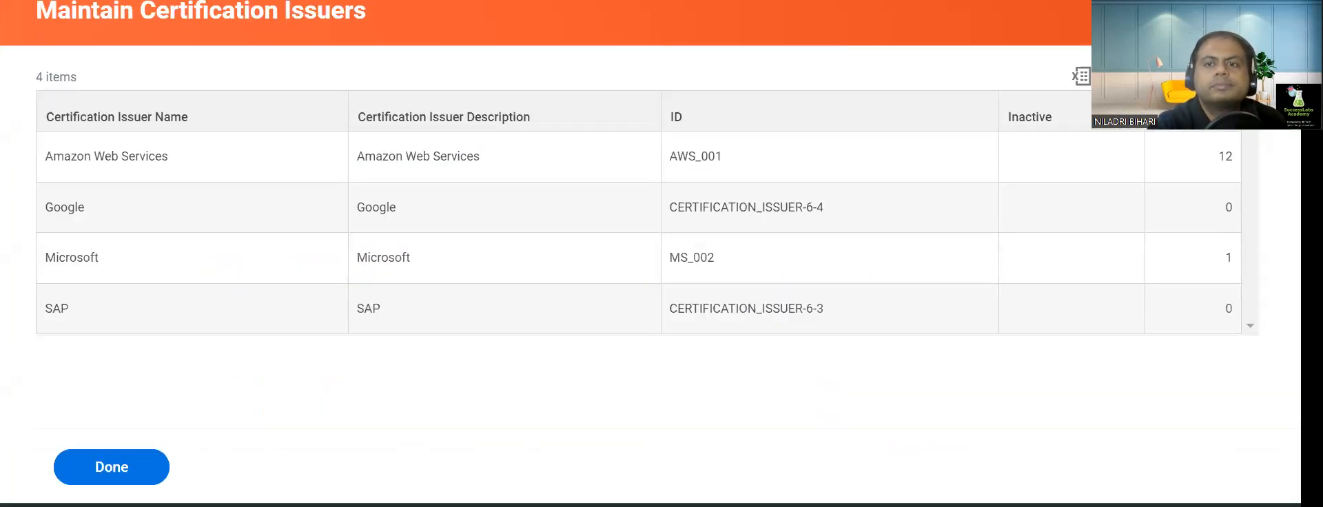
pyautogui.click(647, 1)
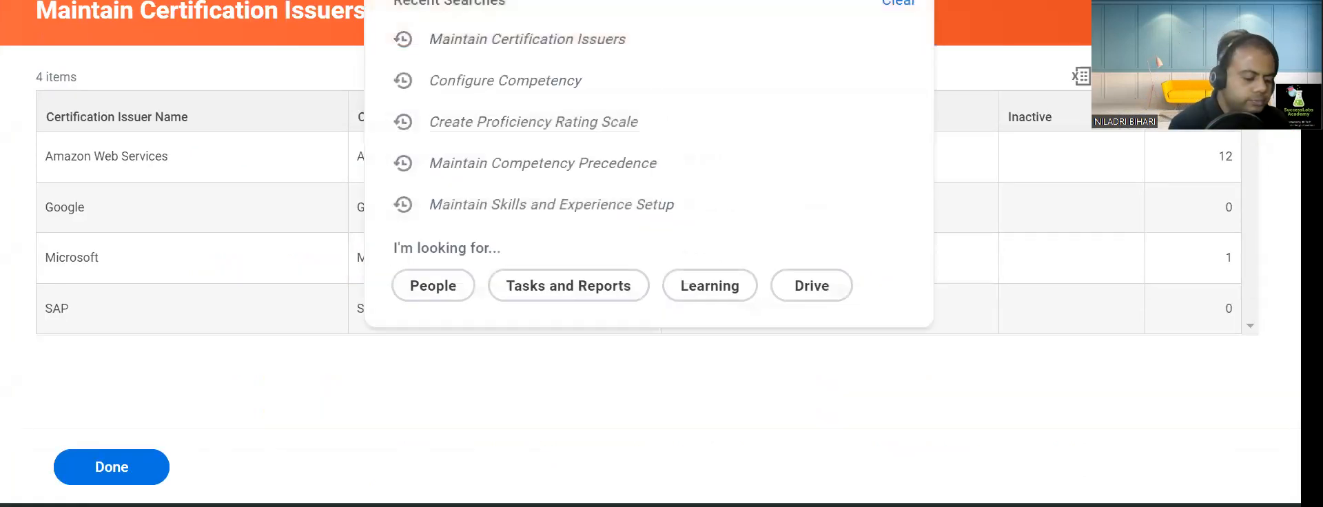
pyautogui.hotkey('ctrl', 'v')
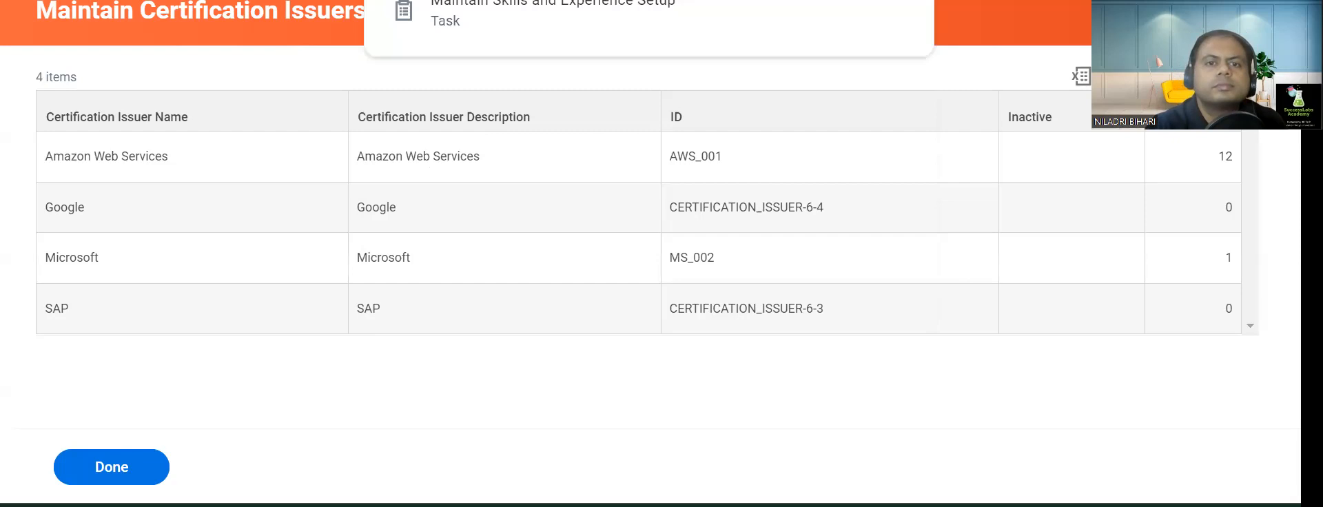
pyautogui.click(597, 21)
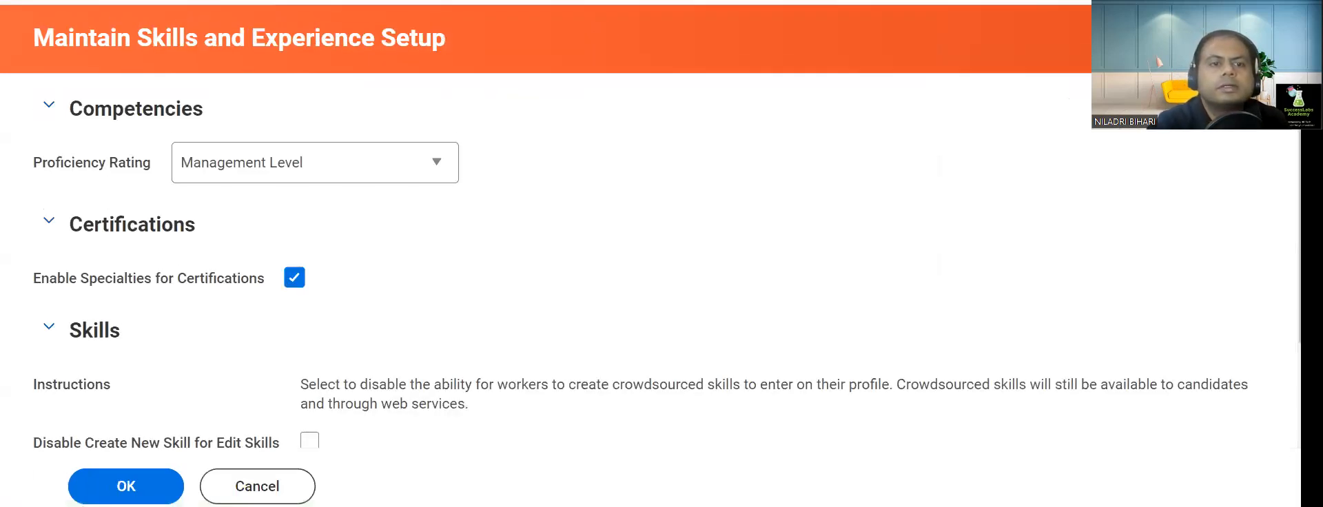
pyautogui.scroll(-2, 526, 185)
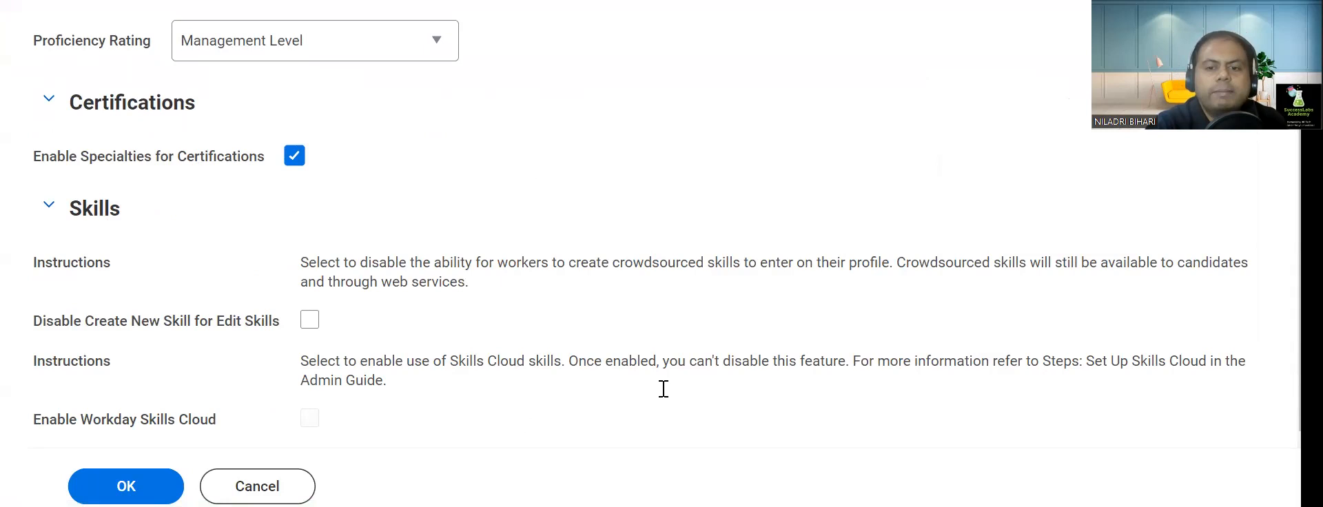
# Step: Return to the PDF guide and look through the remaining certification steps up to section 7.3.5.2, Create or Edit Specialties and Subspecialties
pyautogui.hotkey('alt', 'Tab')
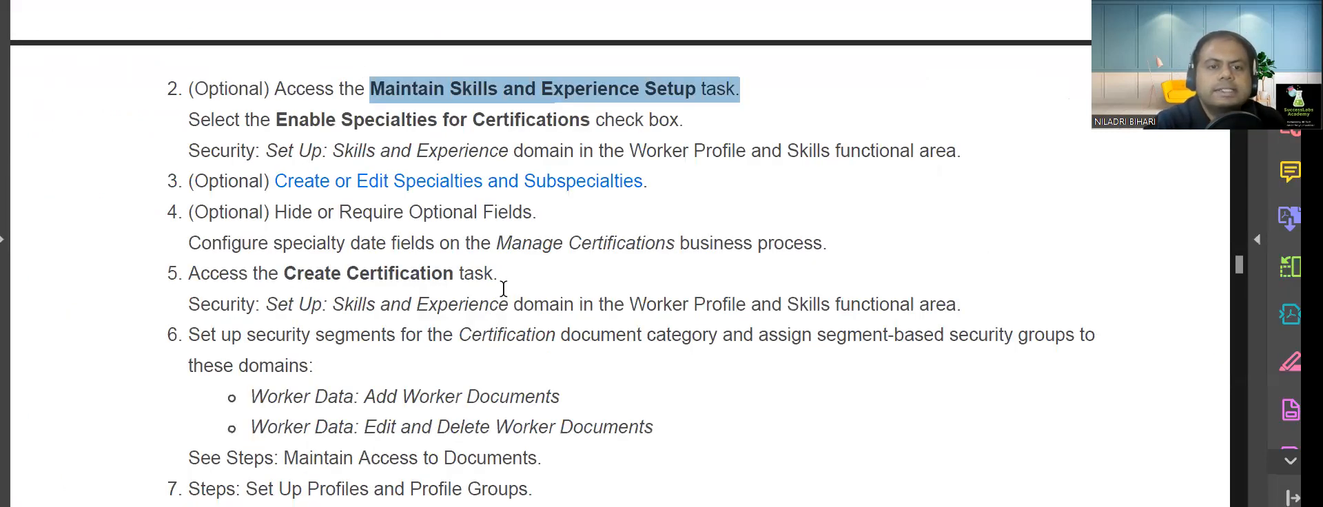
pyautogui.scroll(5, 504, 288)
pyautogui.scroll(-12, 482, 257)
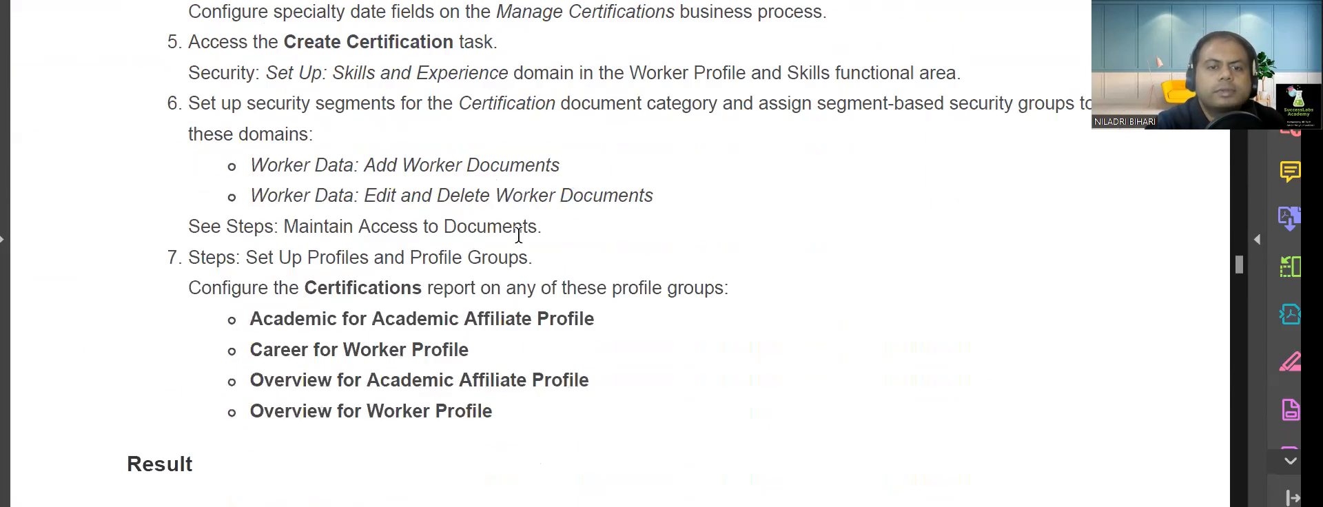
pyautogui.scroll(-3, 520, 235)
pyautogui.scroll(-3, 522, 234)
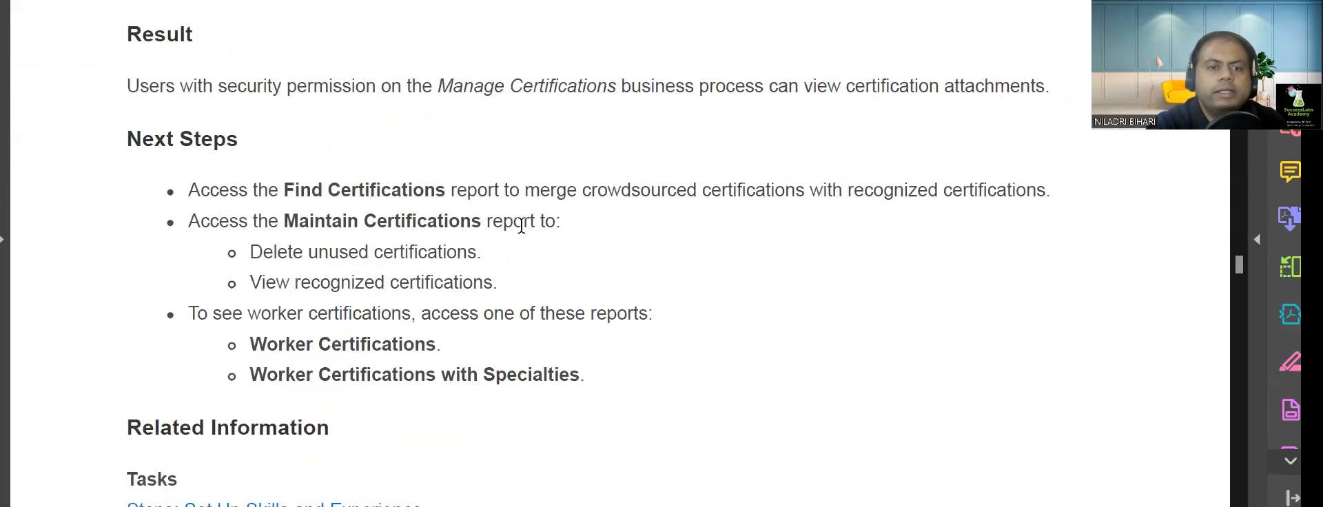
pyautogui.scroll(-9, 522, 224)
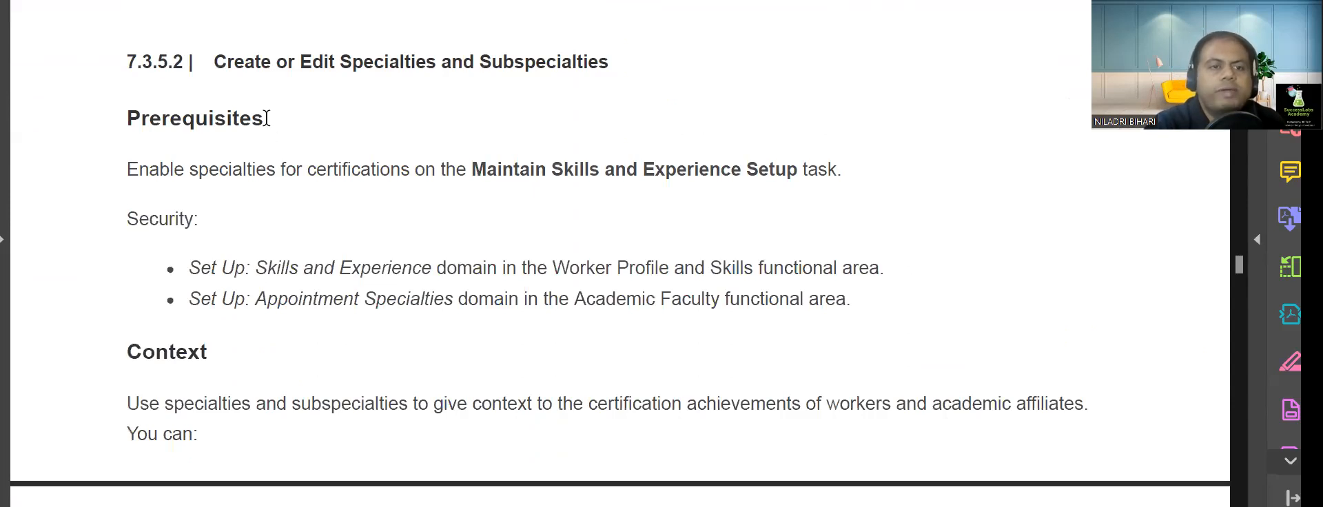
# Step: Highlight the guide headings "Create or Edit Specialties and Subspecialties" (7.3.5.2) and "Create Qualification Equivalence Rules" (7.3.5.3)
pyautogui.moveTo(222, 60); pyautogui.dragTo(576, 54)
pyautogui.click(600, 23)
pyautogui.scroll(-2, 644, 289)
pyautogui.scroll(-4, 644, 290)
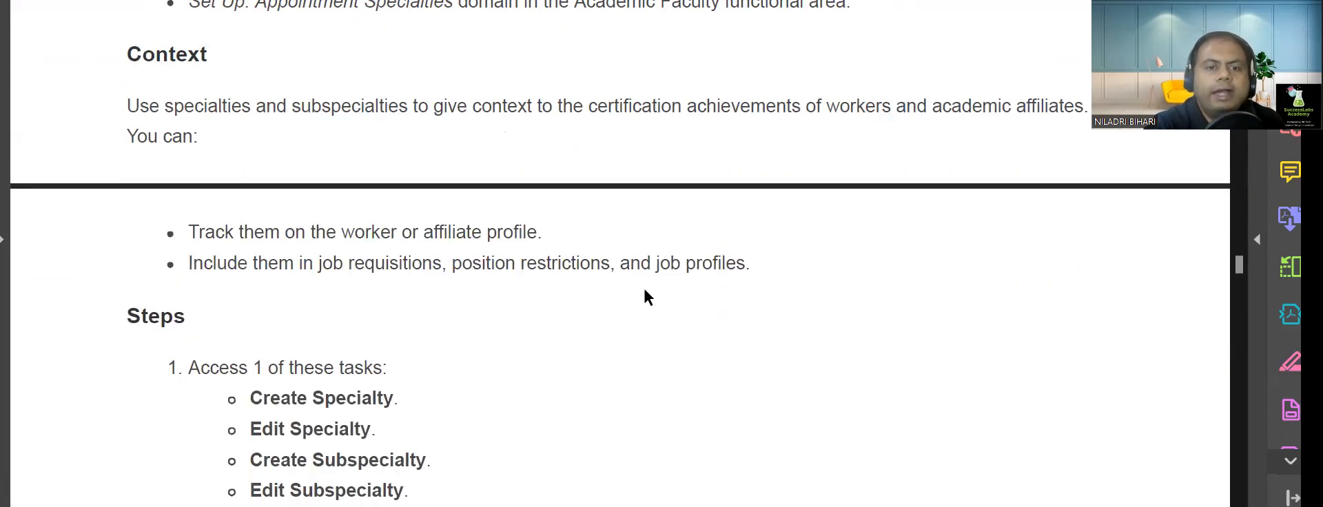
pyautogui.scroll(-5, 646, 290)
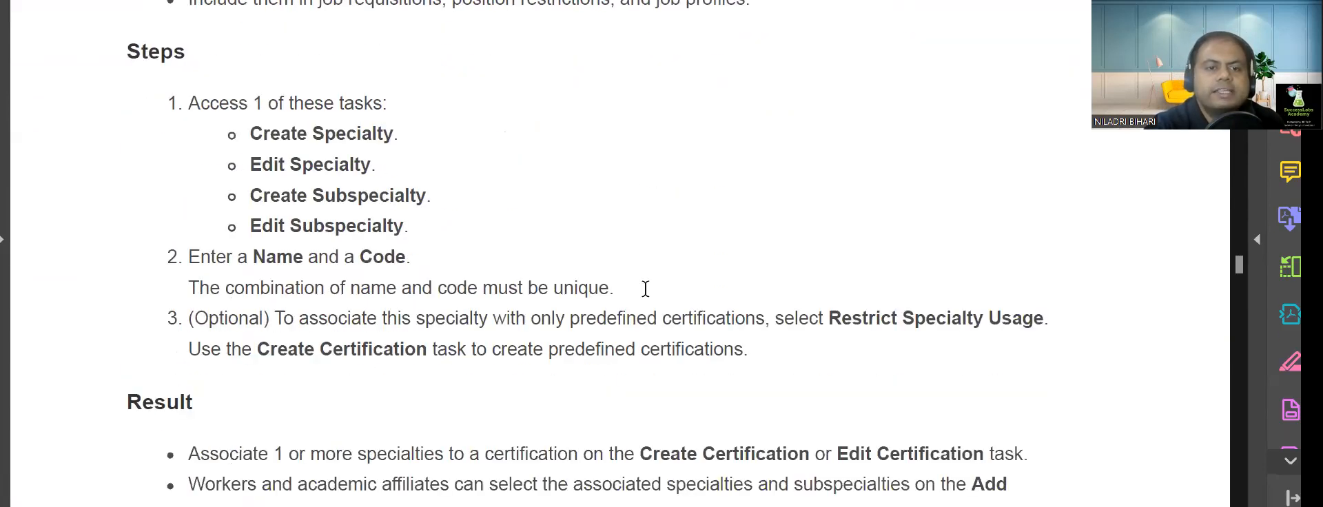
pyautogui.scroll(-6, 645, 292)
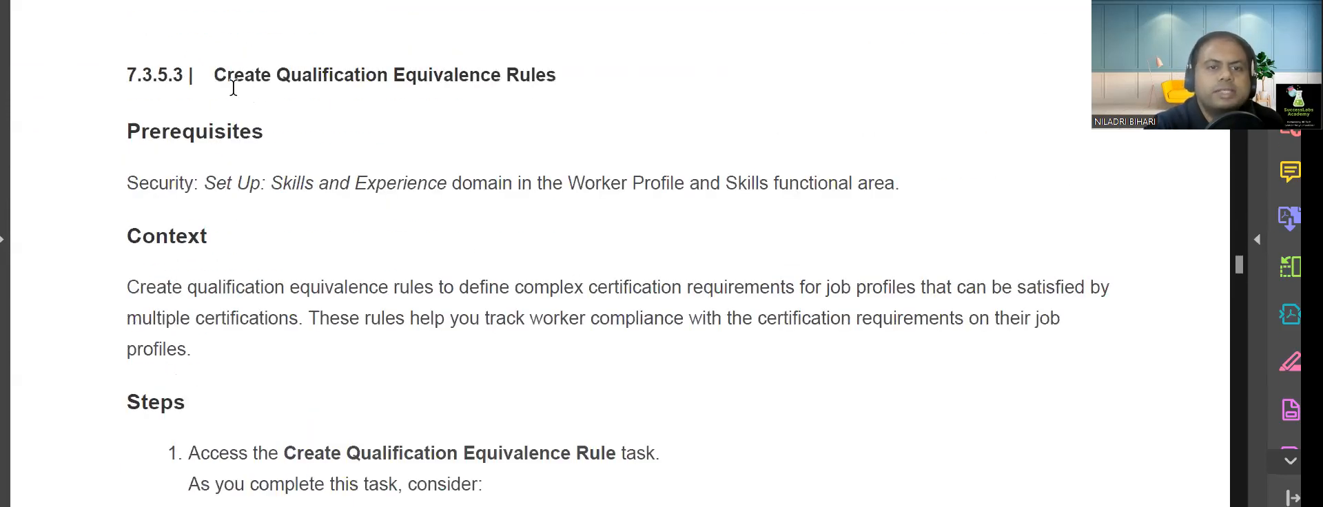
pyautogui.moveTo(215, 71); pyautogui.dragTo(545, 69)
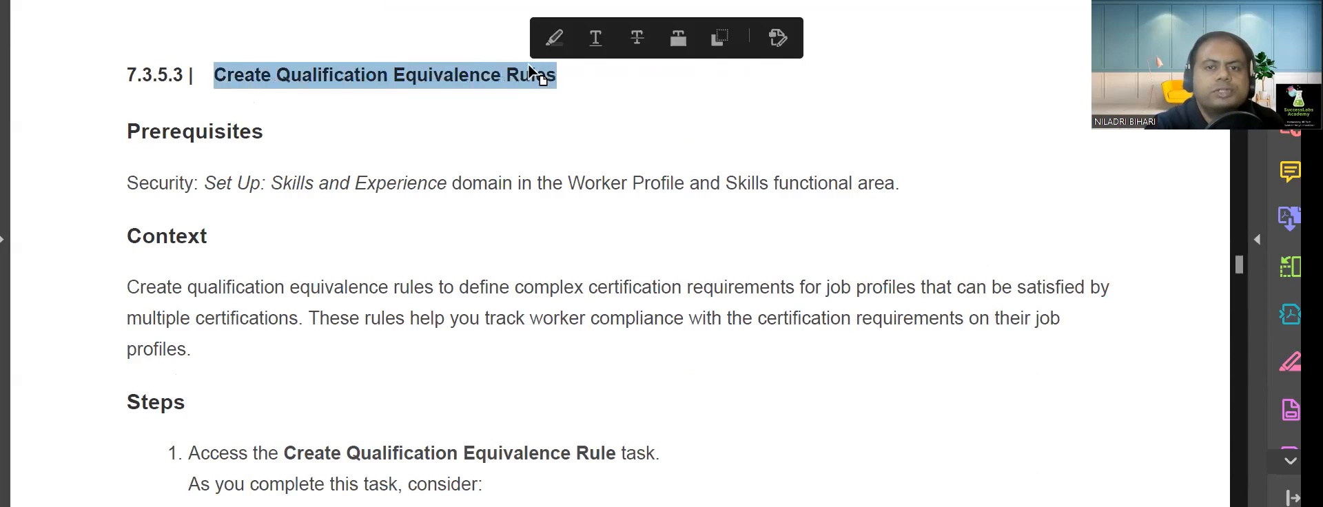
pyautogui.click(553, 39)
# Step: Review the steps and Imaging Technologist example in section 7.3.5.3, and highlight the 7.3.5.4 heading "Assign Qualification Equivalence Rules"
pyautogui.scroll(-1, 835, 81)
pyautogui.scroll(-6, 836, 81)
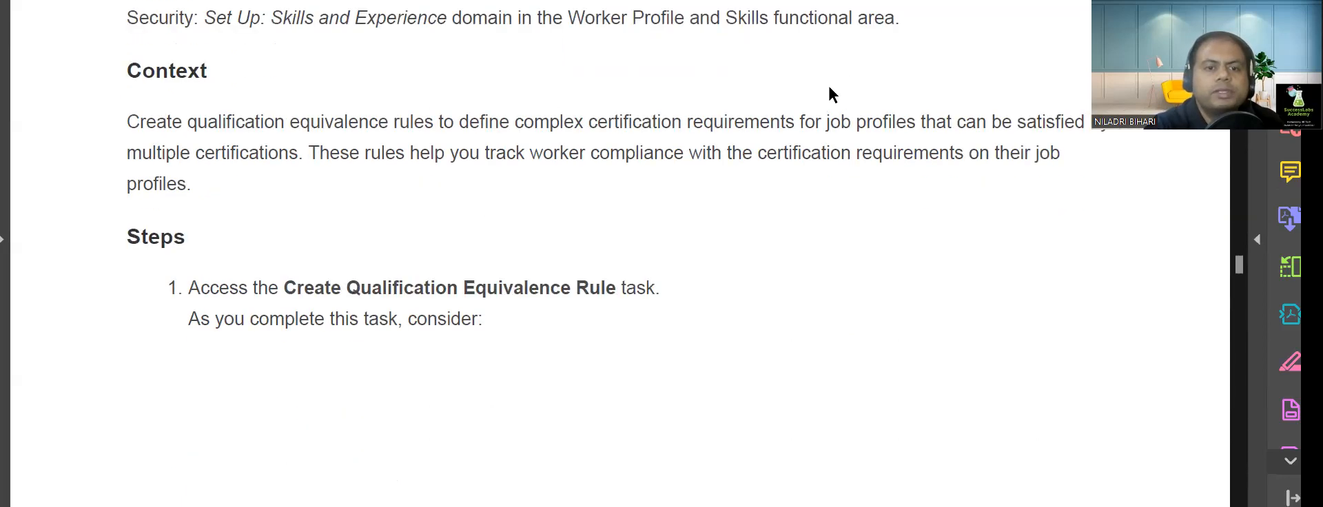
pyautogui.scroll(-7, 743, 146)
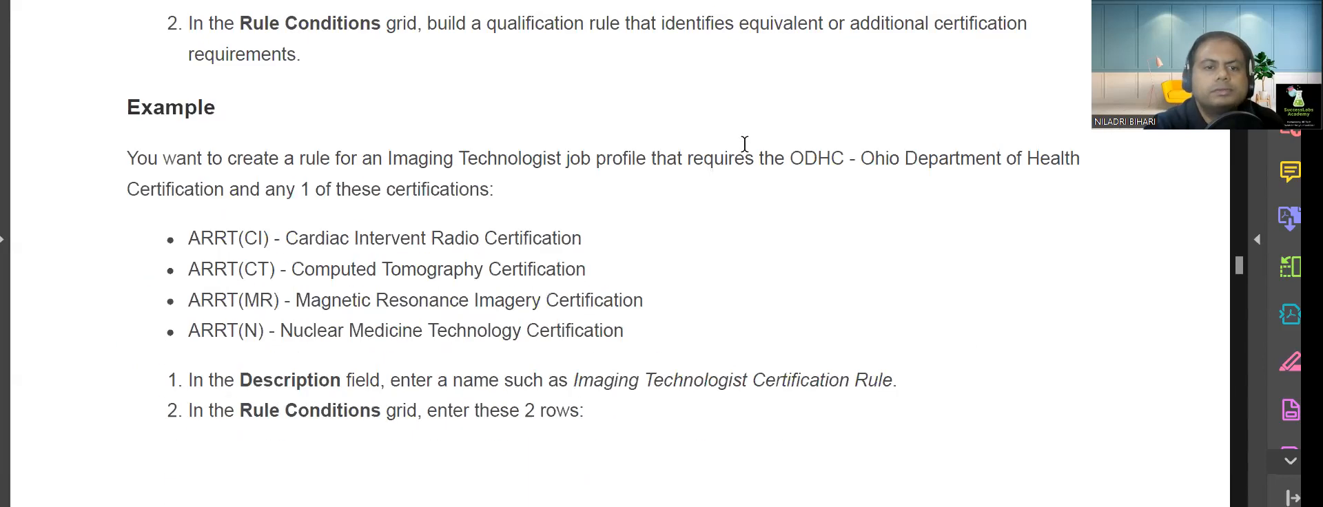
pyautogui.scroll(-1, 744, 144)
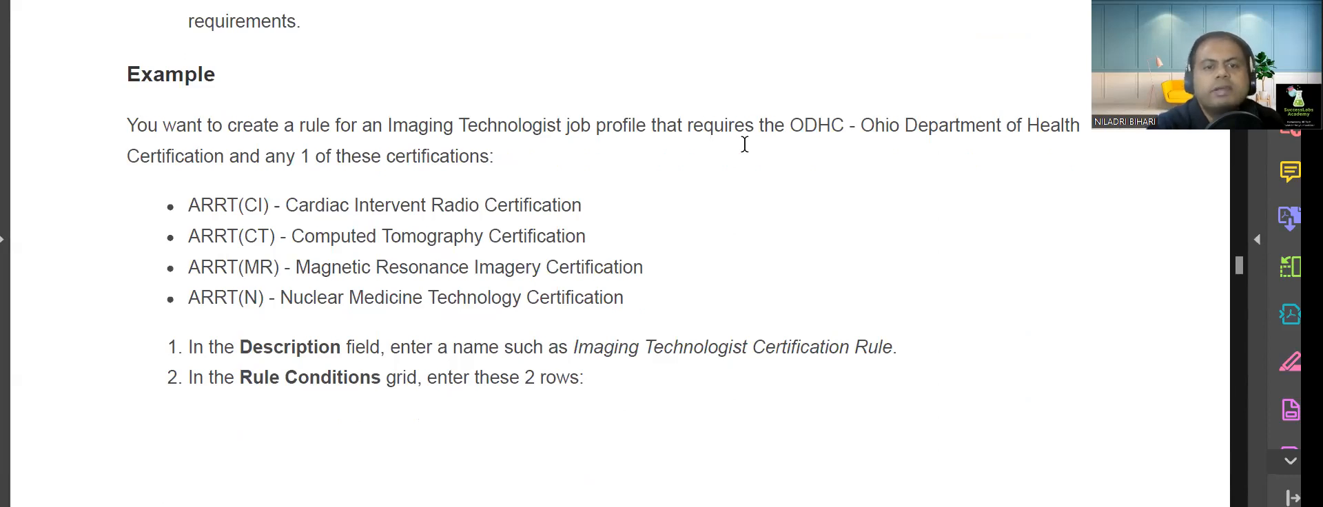
pyautogui.scroll(-4, 708, 196)
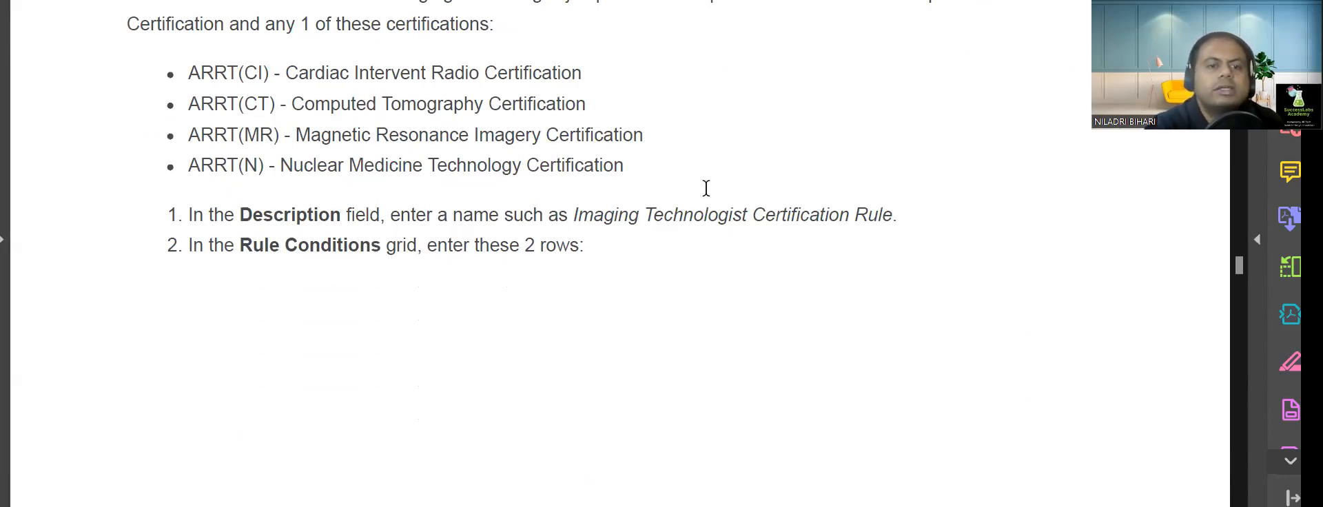
pyautogui.scroll(-15, 371, 224)
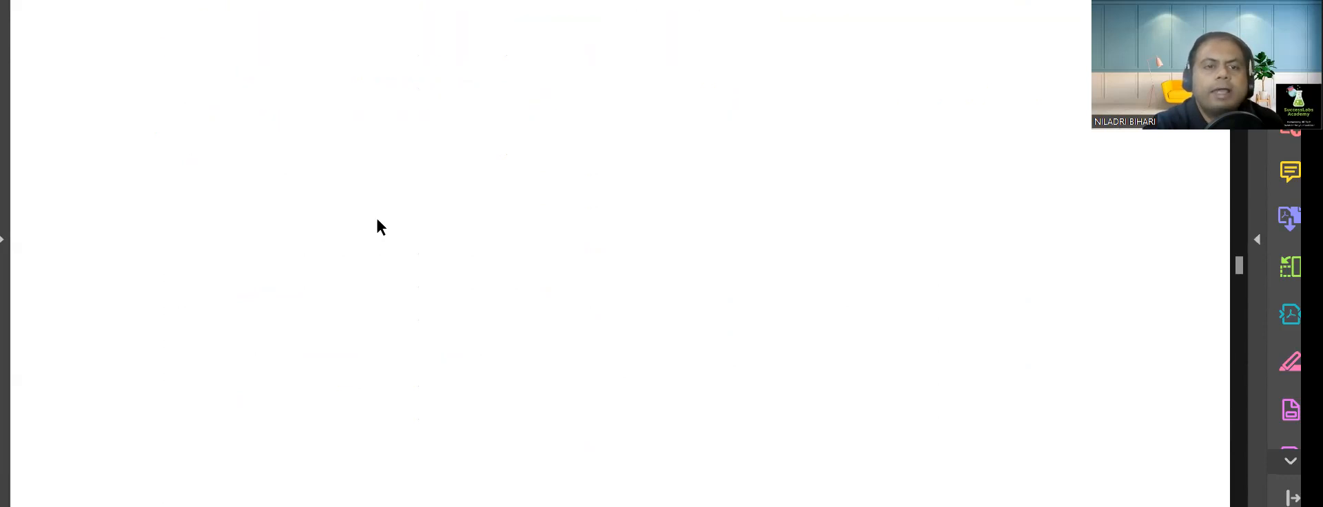
pyautogui.scroll(-20, 410, 180)
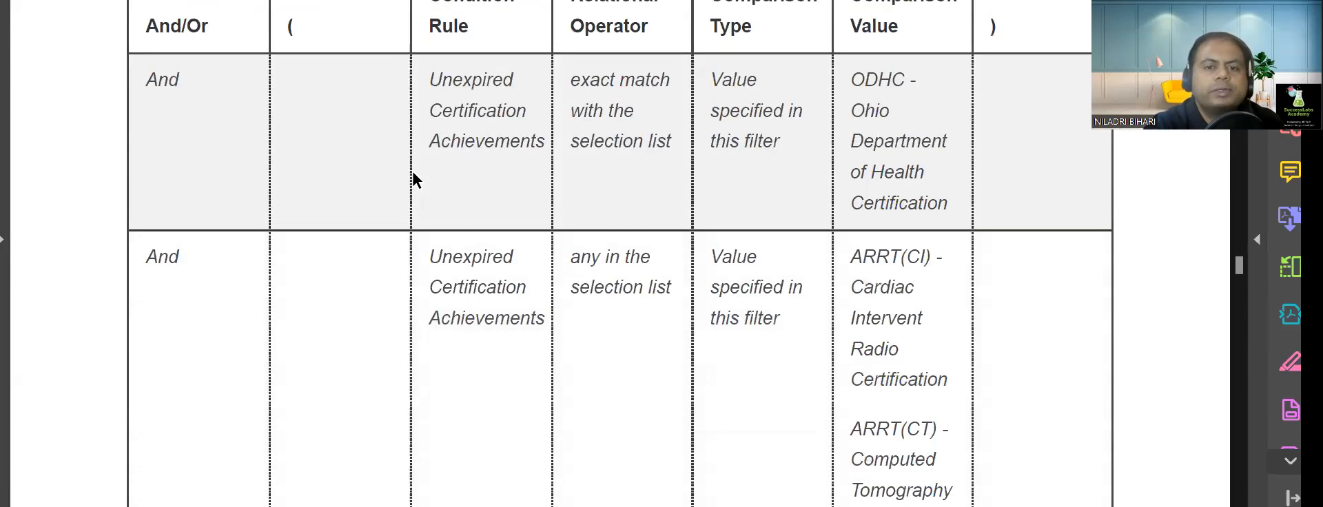
pyautogui.scroll(-17, 414, 177)
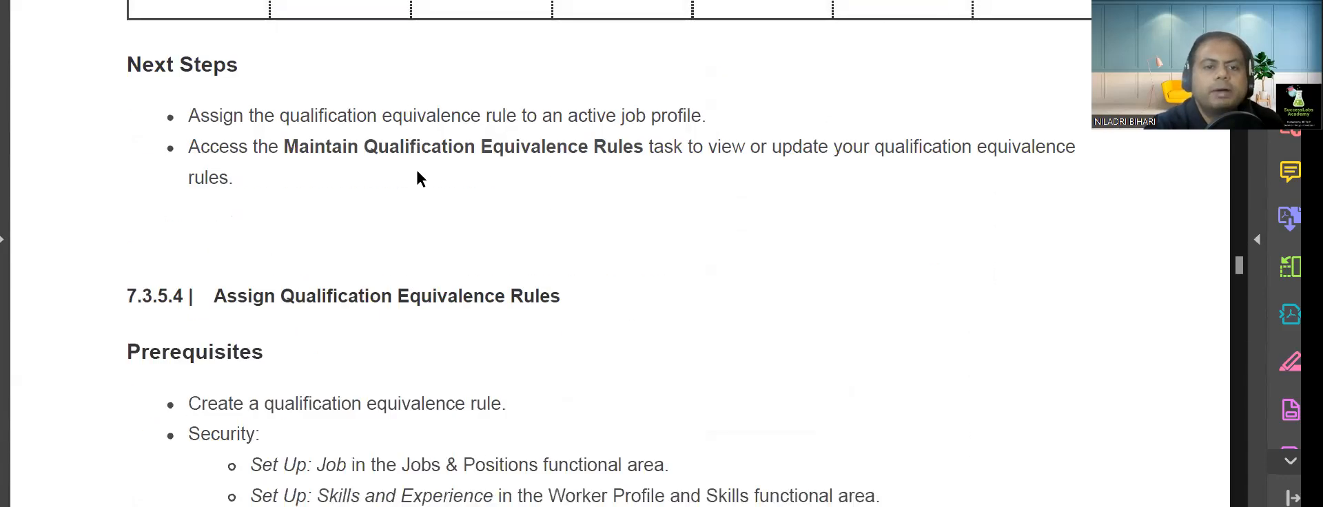
pyautogui.moveTo(216, 63); pyautogui.dragTo(525, 44)
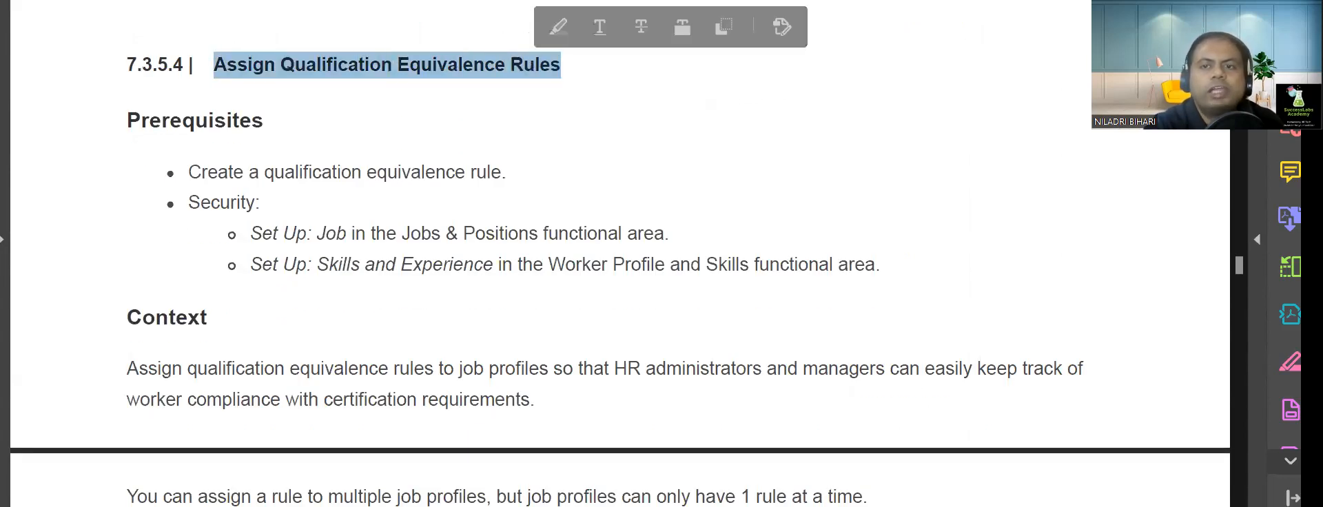
pyautogui.click(558, 26)
# Step: Copy "Assign Qualification Equivalence Rule task" from the section 7.3.5.4 steps and add it as a branch under WD Tasks in the mind map
pyautogui.scroll(-3, 672, 186)
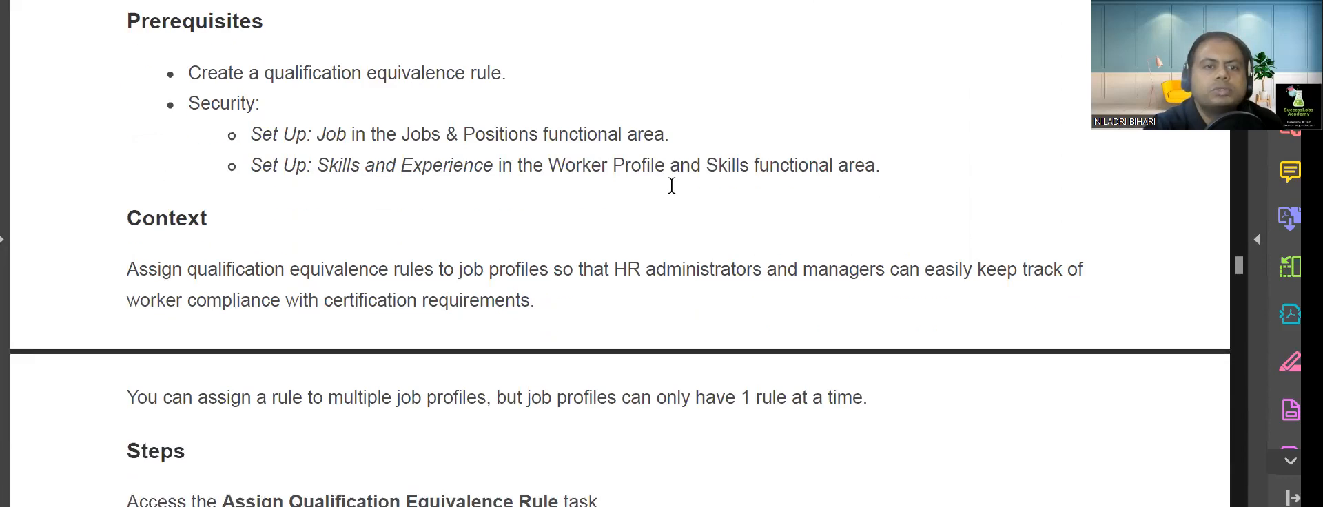
pyautogui.scroll(-11, 672, 184)
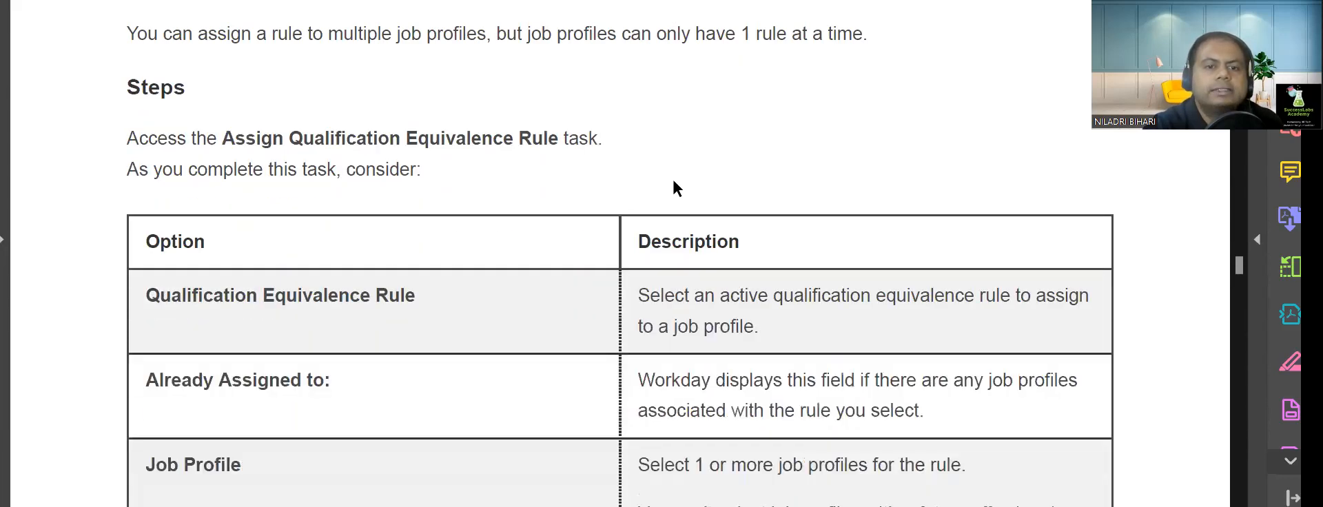
pyautogui.moveTo(221, 138)
pyautogui.mouseDown()
pyautogui.moveTo(597, 127)
pyautogui.moveTo(586, 127)
pyautogui.mouseUp()
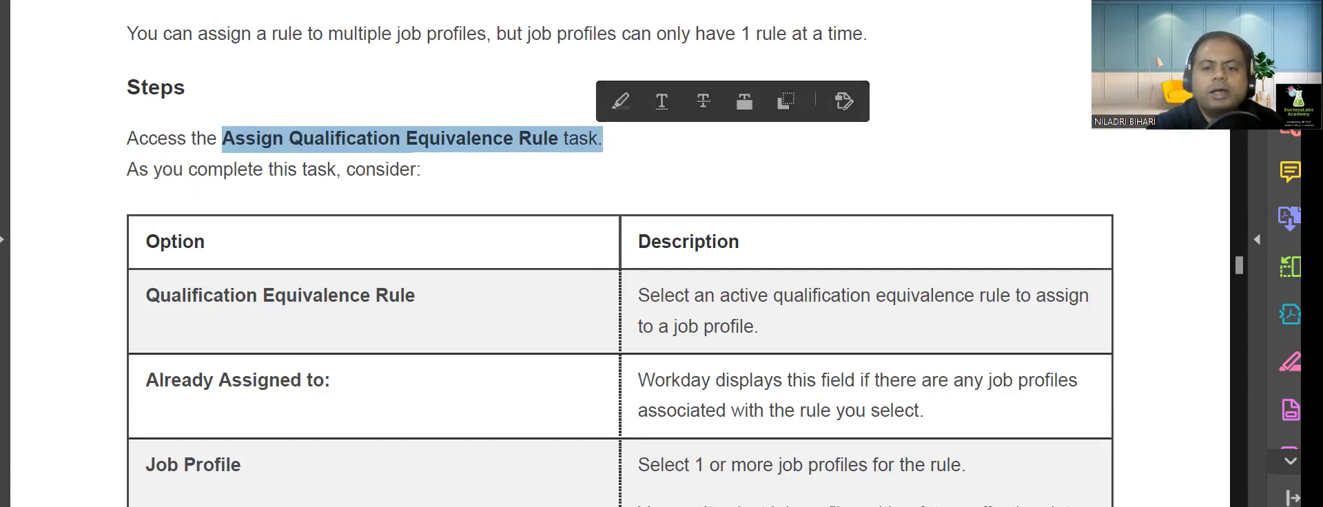
pyautogui.hotkey('alt', 'Tab')
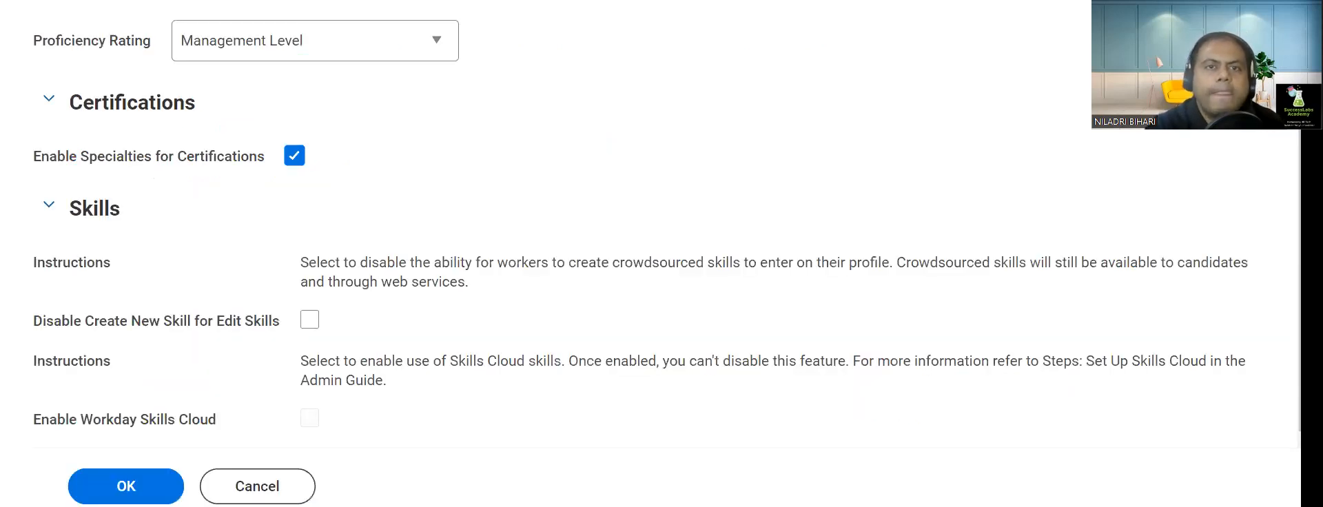
pyautogui.hotkey('alt', 'Tab')
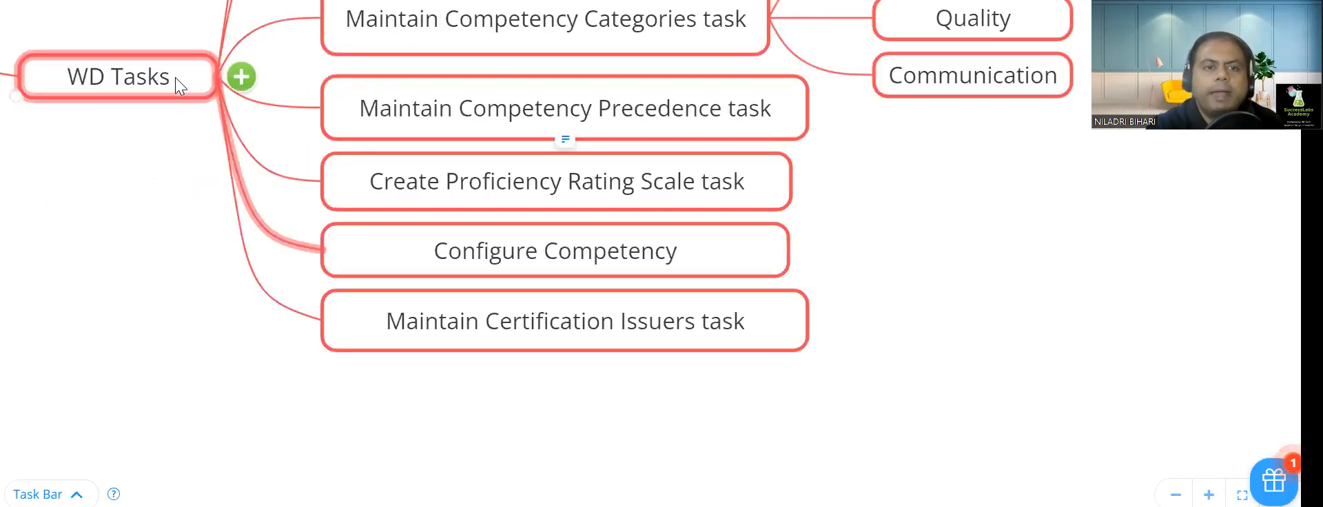
pyautogui.click(234, 81)
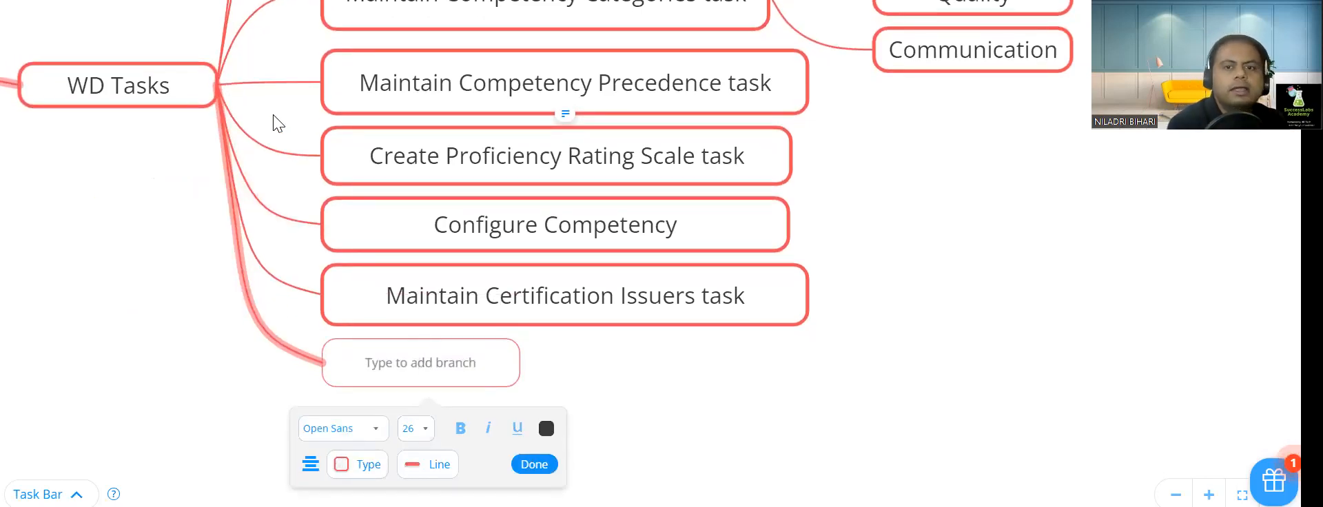
pyautogui.hotkey('ctrl', 'v')
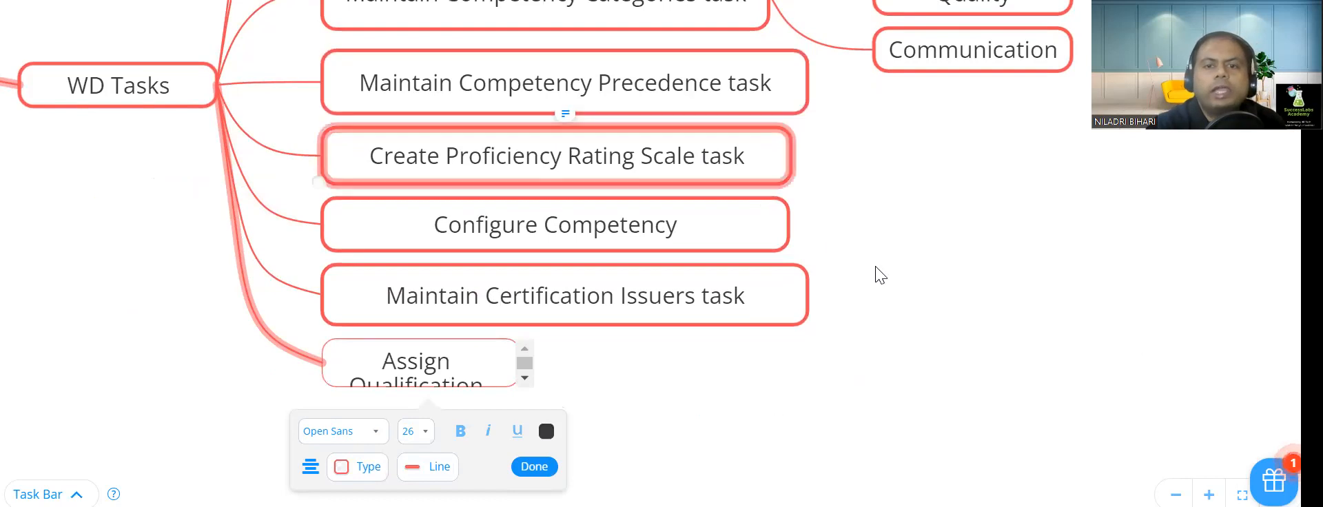
pyautogui.click(955, 290)
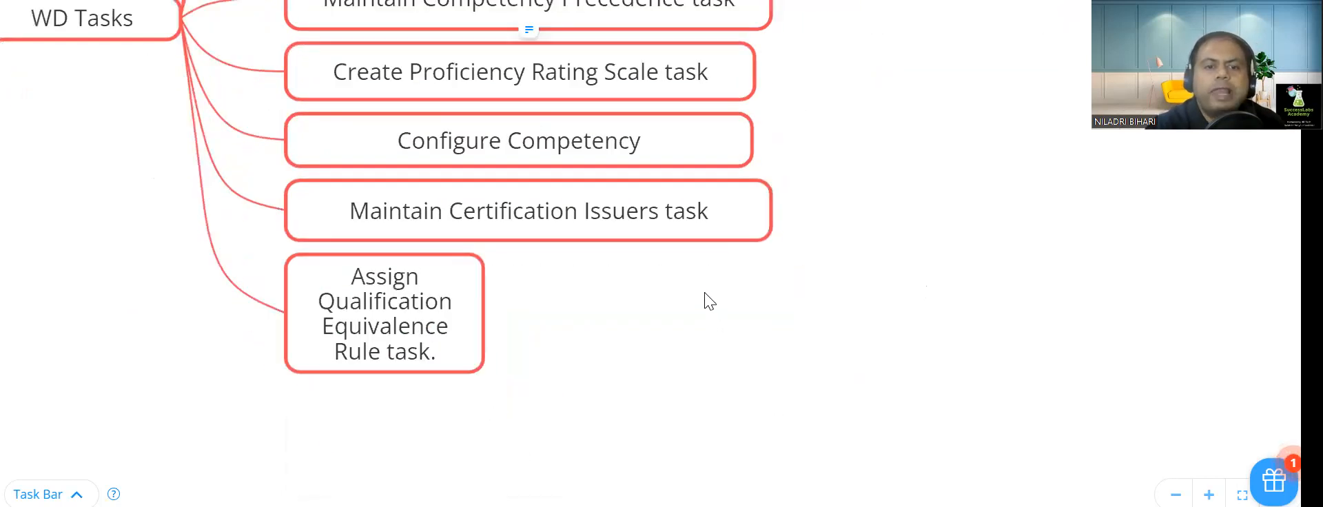
# Step: Widen the Assign Qualification Equivalence Rule branch so its text fits on one line, and remove the trailing period
pyautogui.click(442, 296)
pyautogui.moveTo(519, 329); pyautogui.dragTo(870, 303)
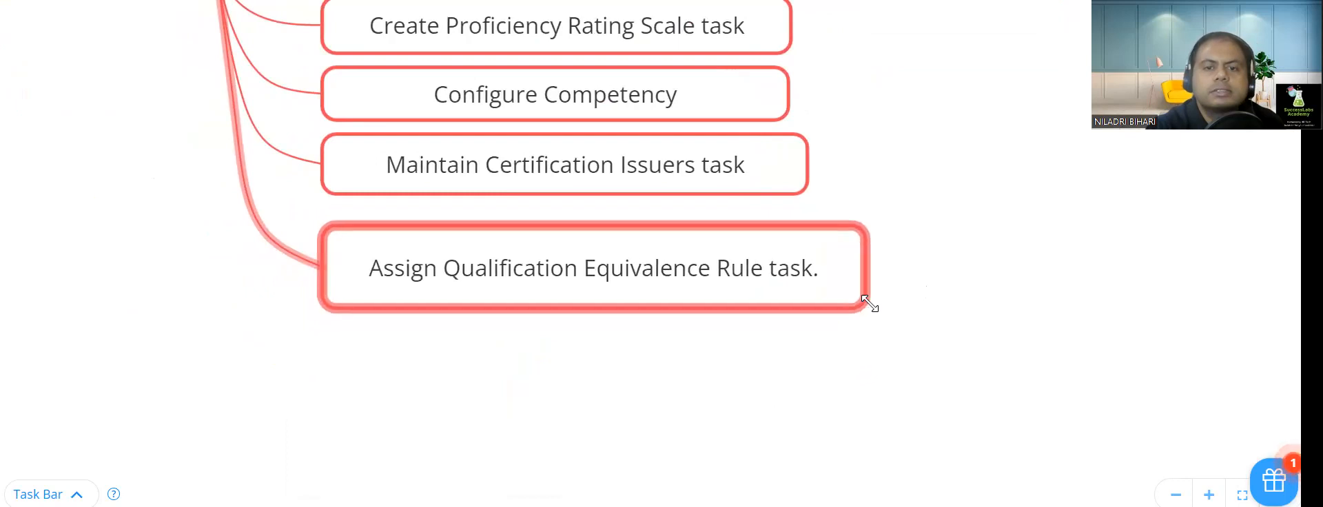
pyautogui.doubleClick(801, 267)
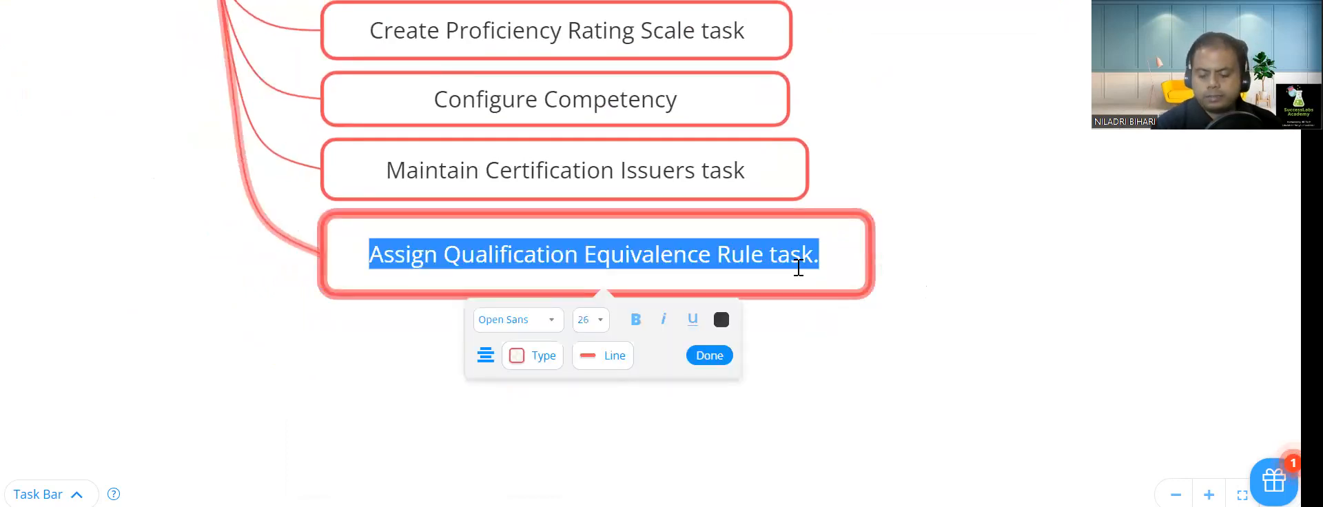
pyautogui.press('Right')
pyautogui.press('BackSpace')
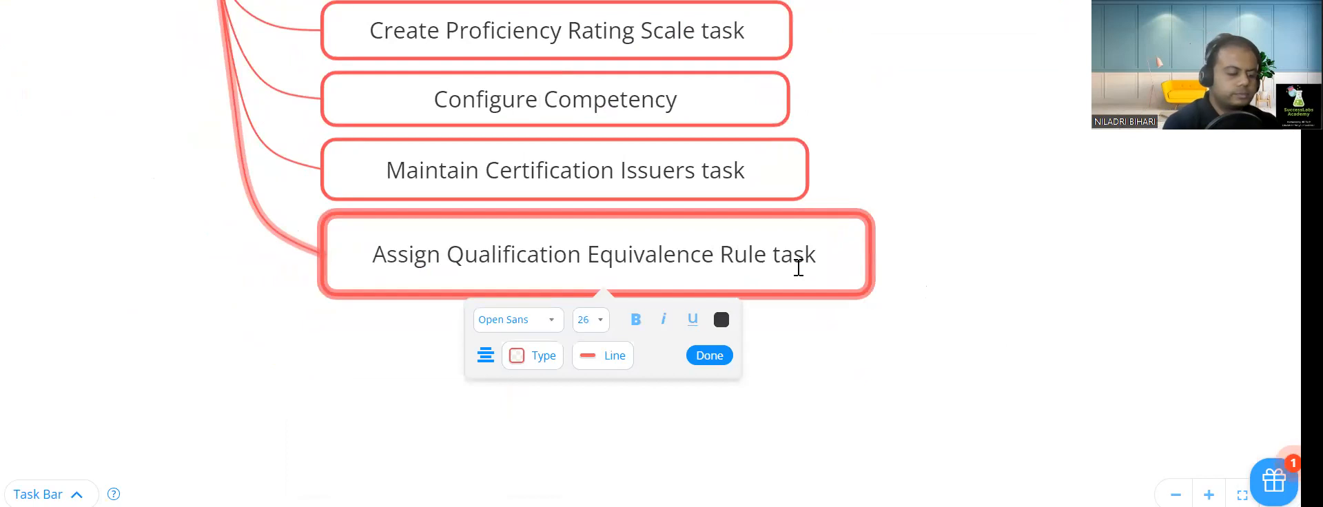
# Step: Copy the branch text, switch to Workday, find the Assign Qualification Equivalence Rule task and open it
pyautogui.hotkey('ctrl', 'a')
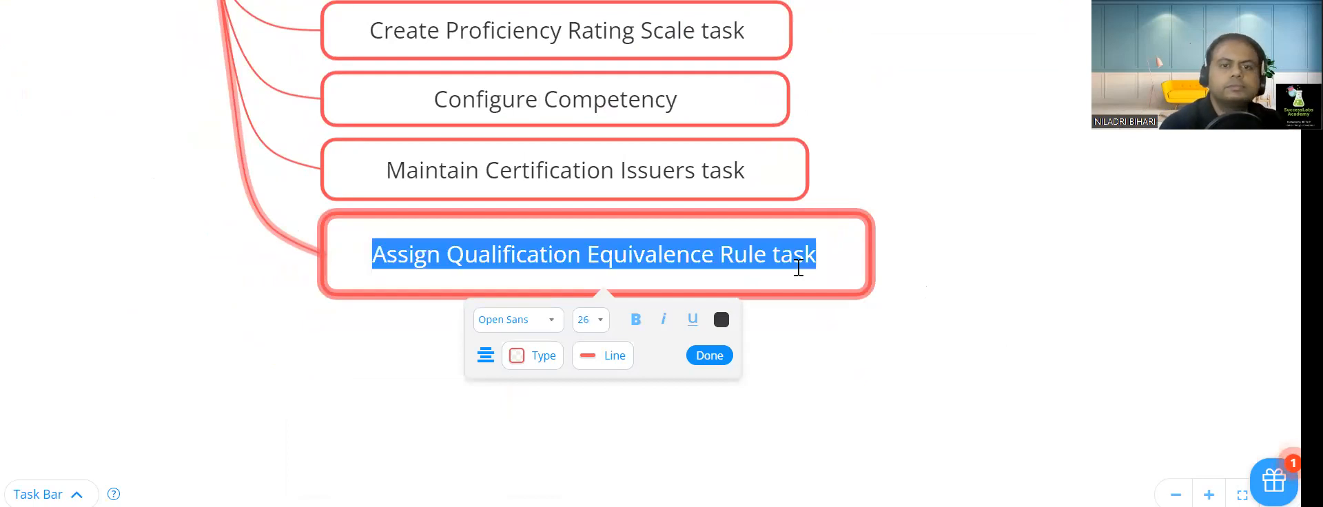
pyautogui.click(620, 2)
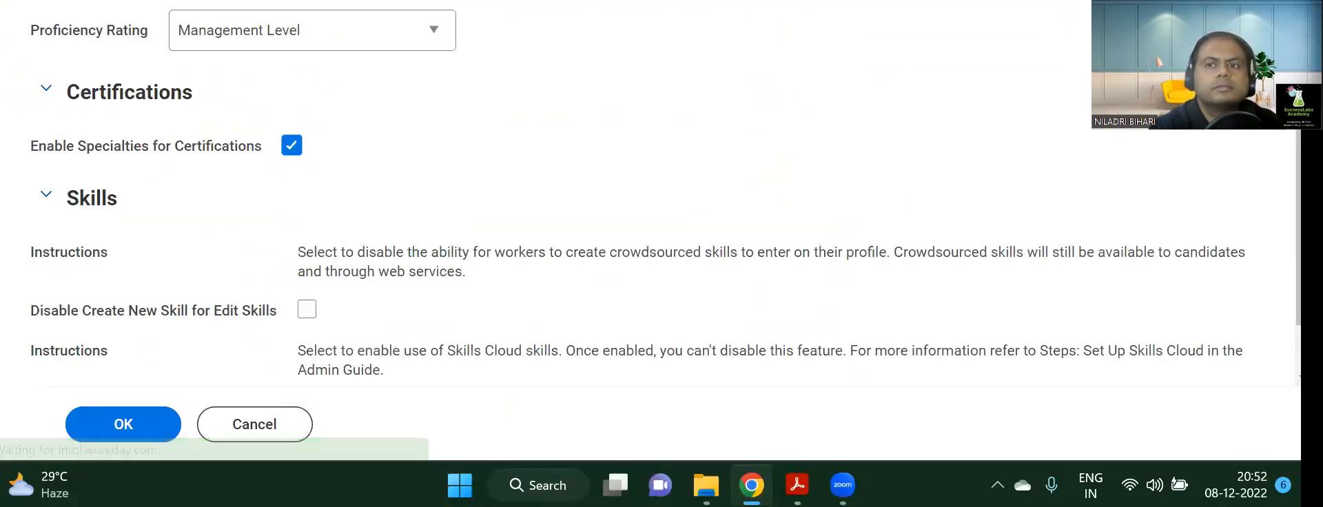
pyautogui.hotkey('ctrl', 'Tab')
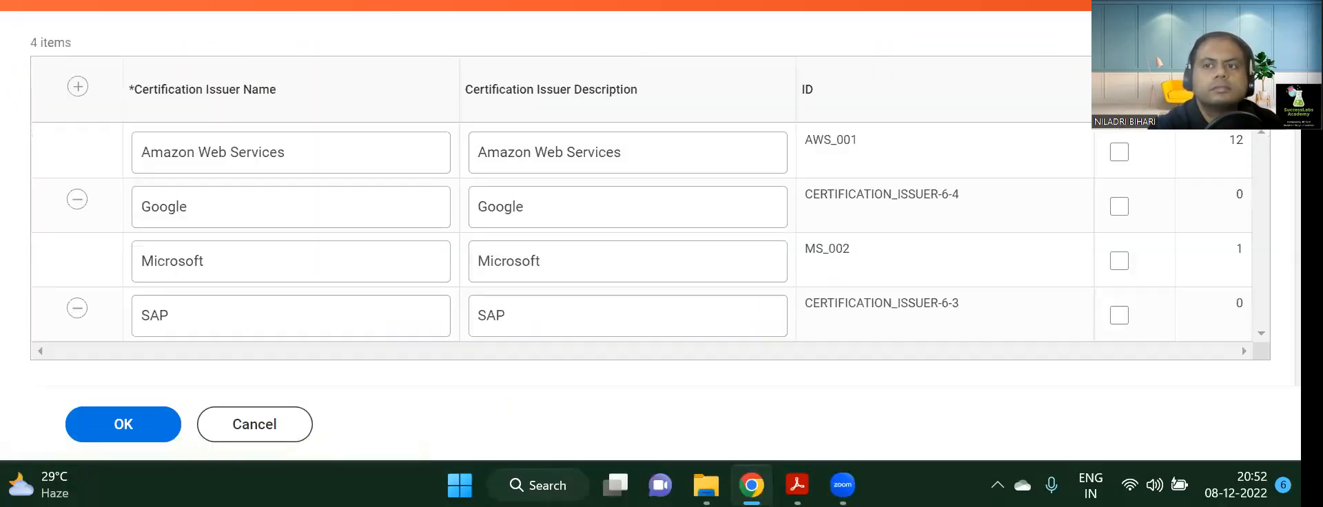
pyautogui.hotkey('ctrl', 'Tab')
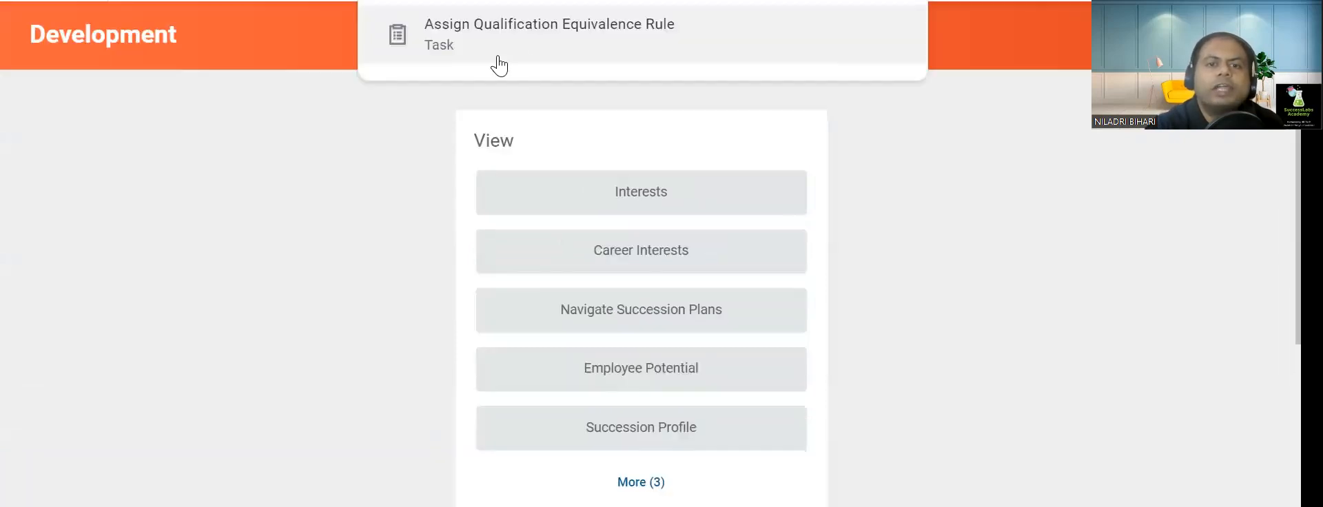
pyautogui.click(546, 41)
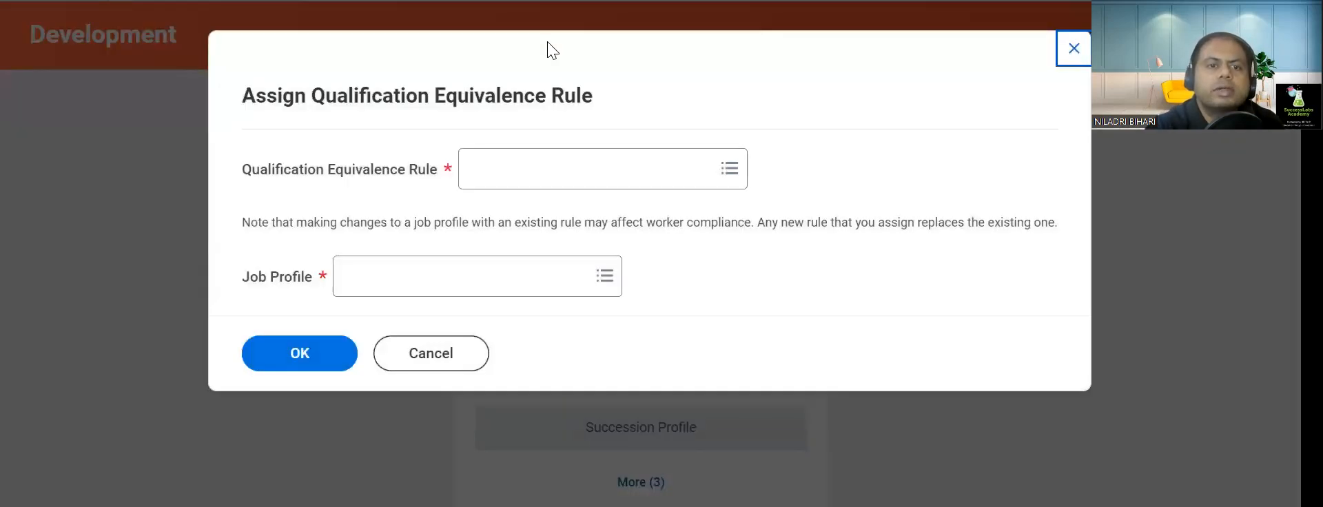
# Step: Browse the Qualification Equivalence Rule choices under All, assigned to Job Profiles, and not assigned to a Job Profile
pyautogui.click(732, 175)
pyautogui.click(732, 176)
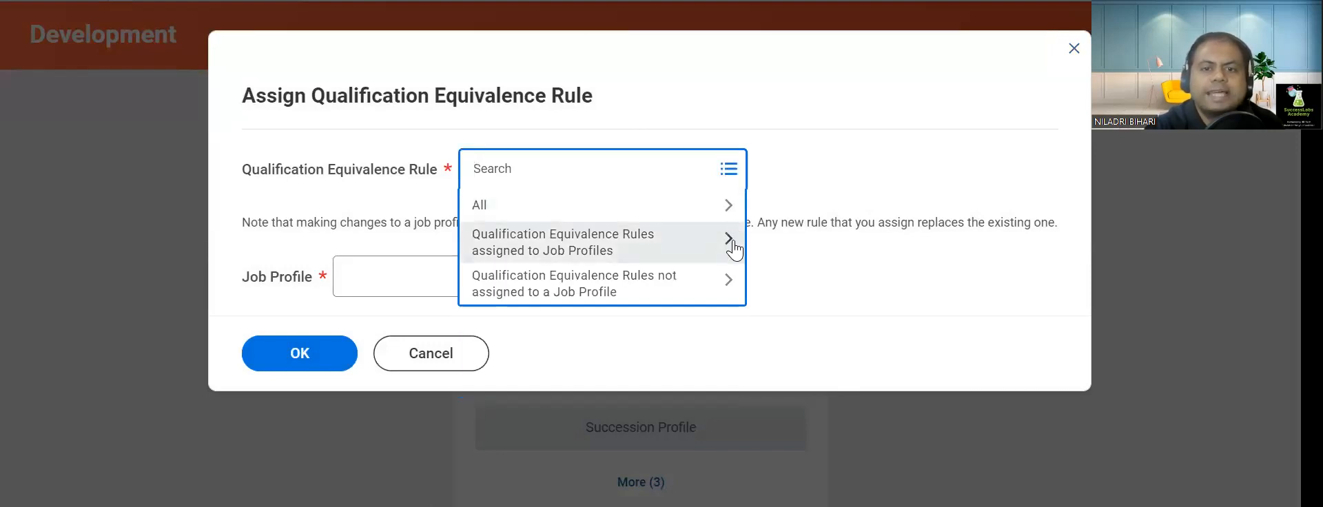
pyautogui.click(734, 248)
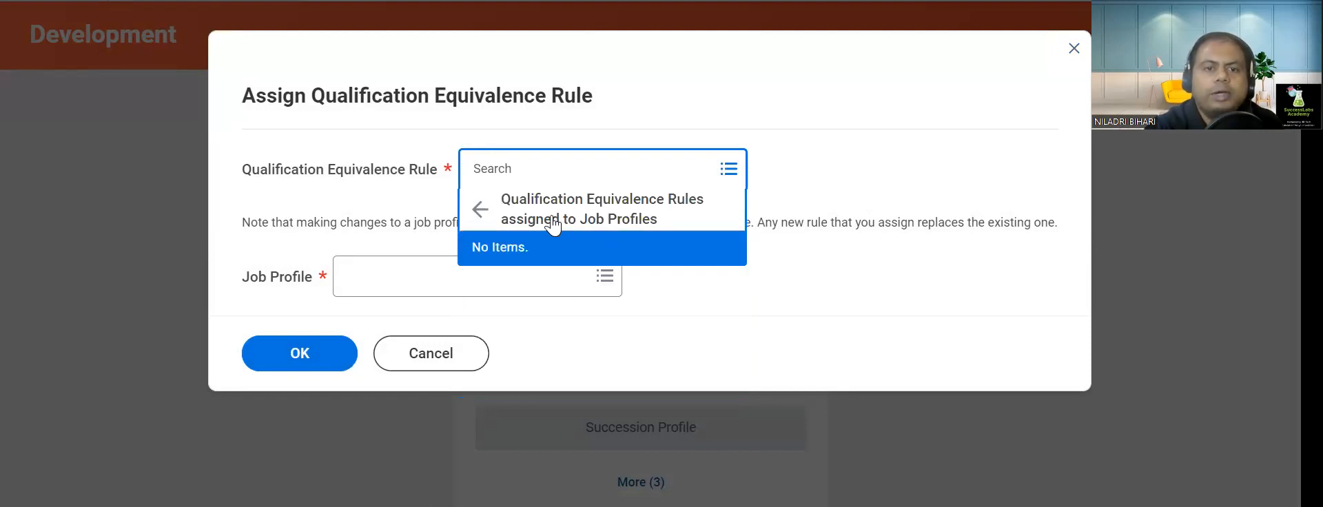
pyautogui.click(480, 210)
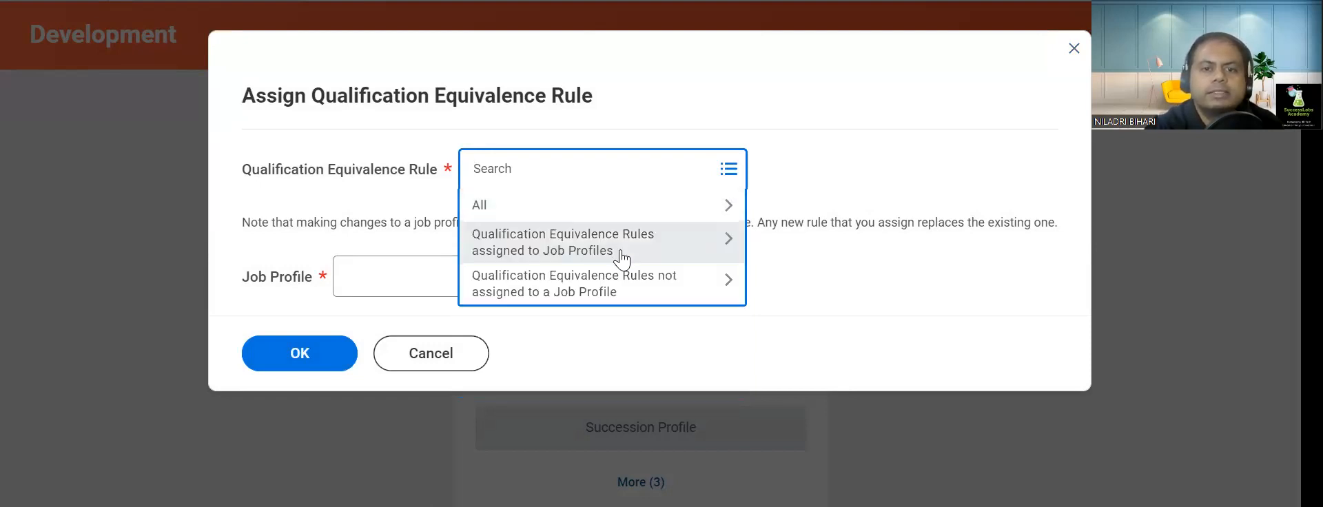
pyautogui.click(667, 289)
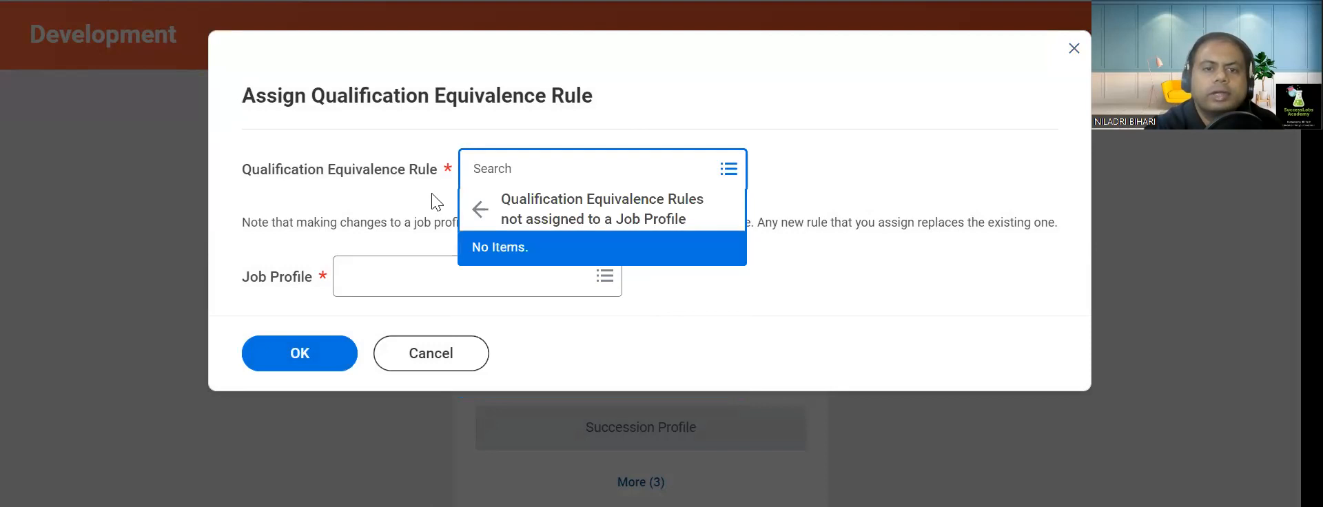
pyautogui.click(480, 209)
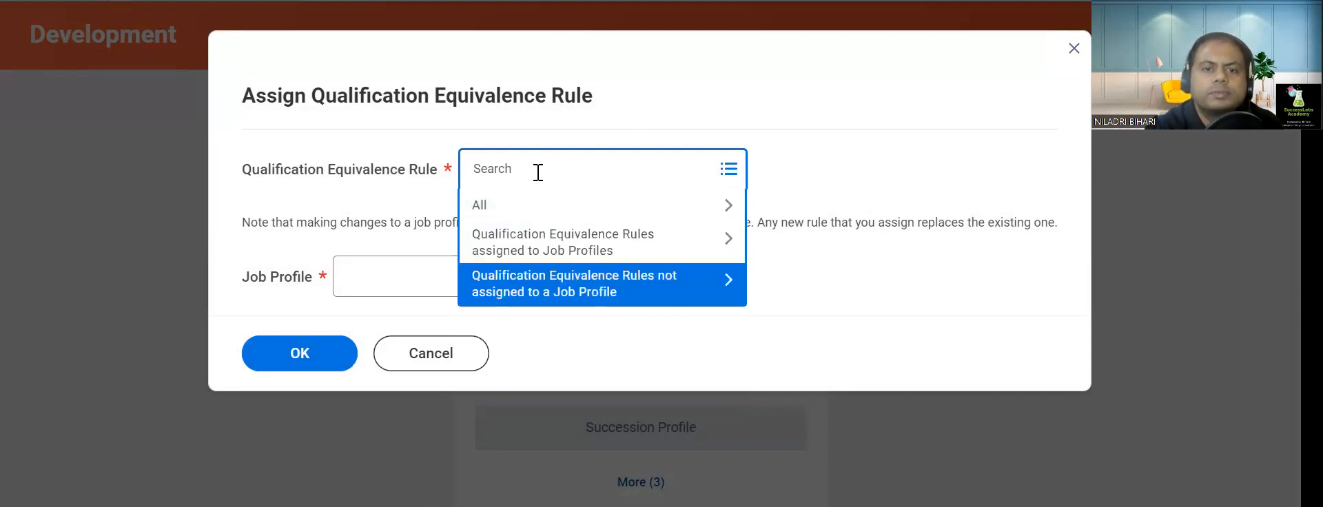
pyautogui.click(347, 213)
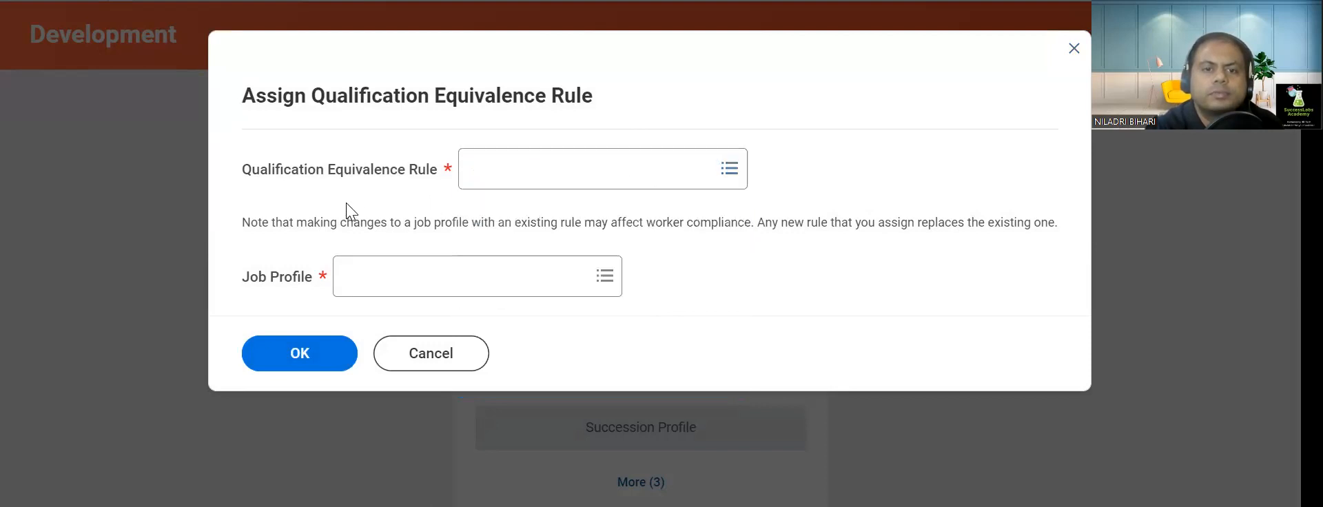
pyautogui.click(493, 175)
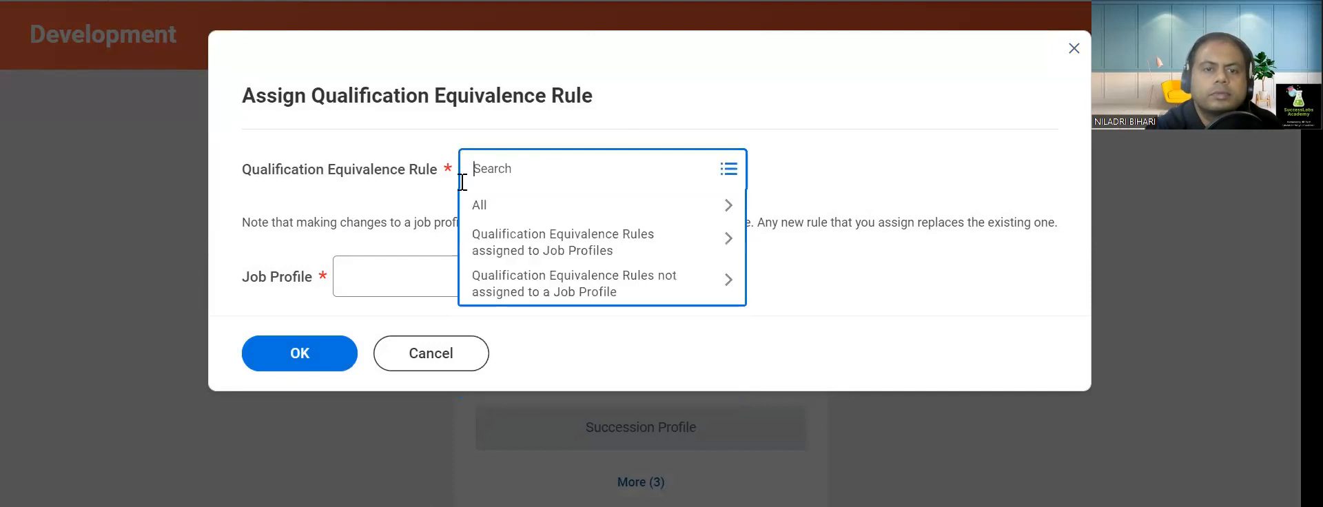
pyautogui.click(500, 208)
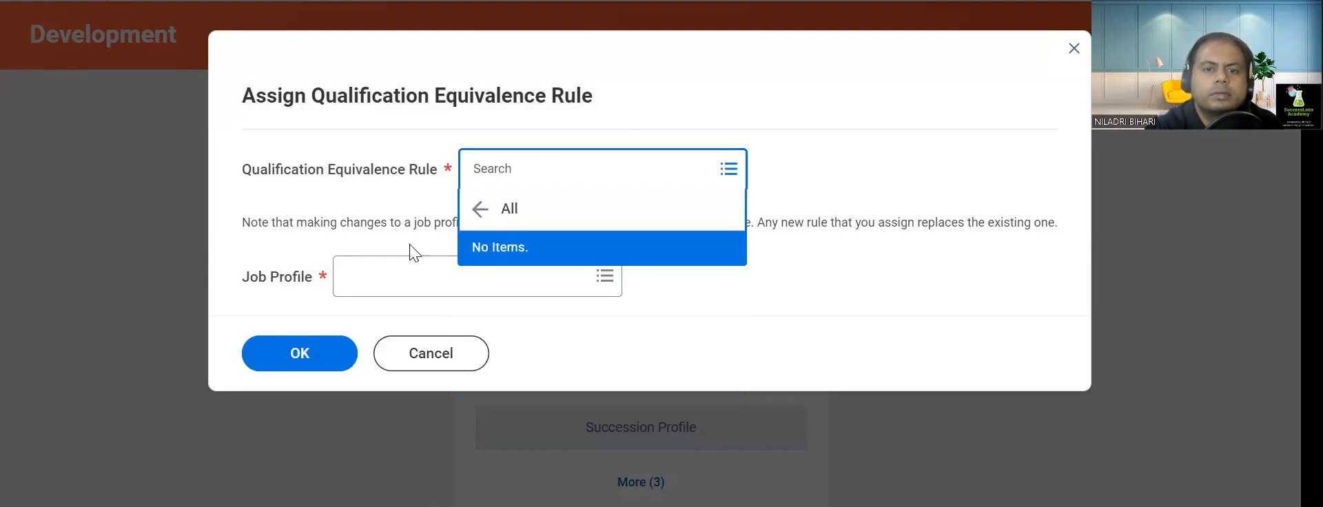
pyautogui.click(349, 214)
# Step: Look through the Job Profile choices, including the 12 DNU group, and cancel the Assign Qualification Equivalence Rule task
pyautogui.click(603, 276)
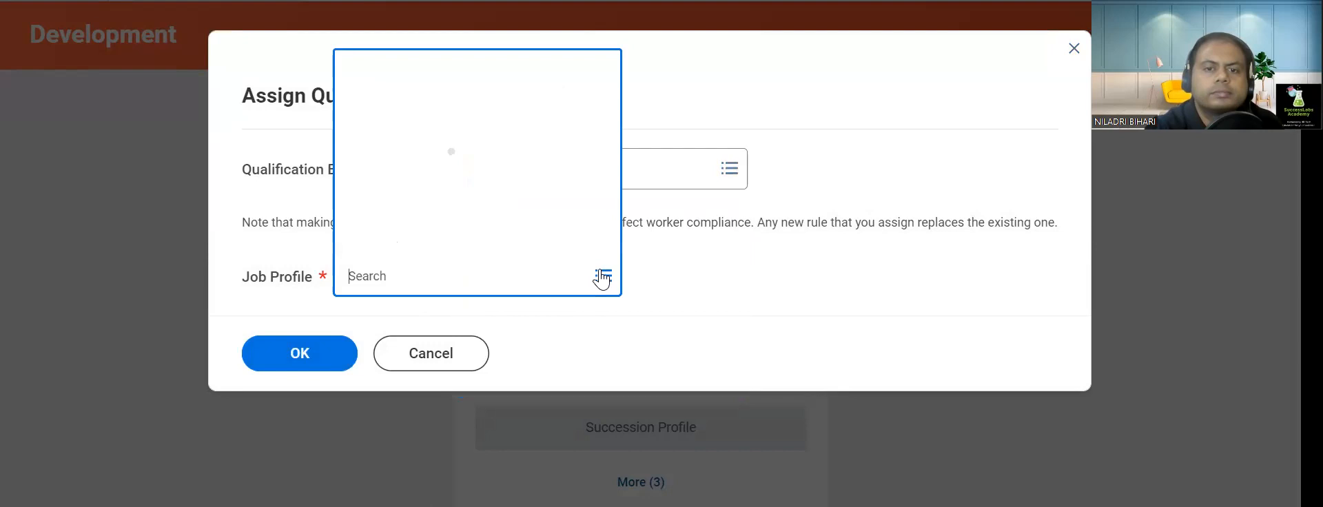
pyautogui.click(526, 209)
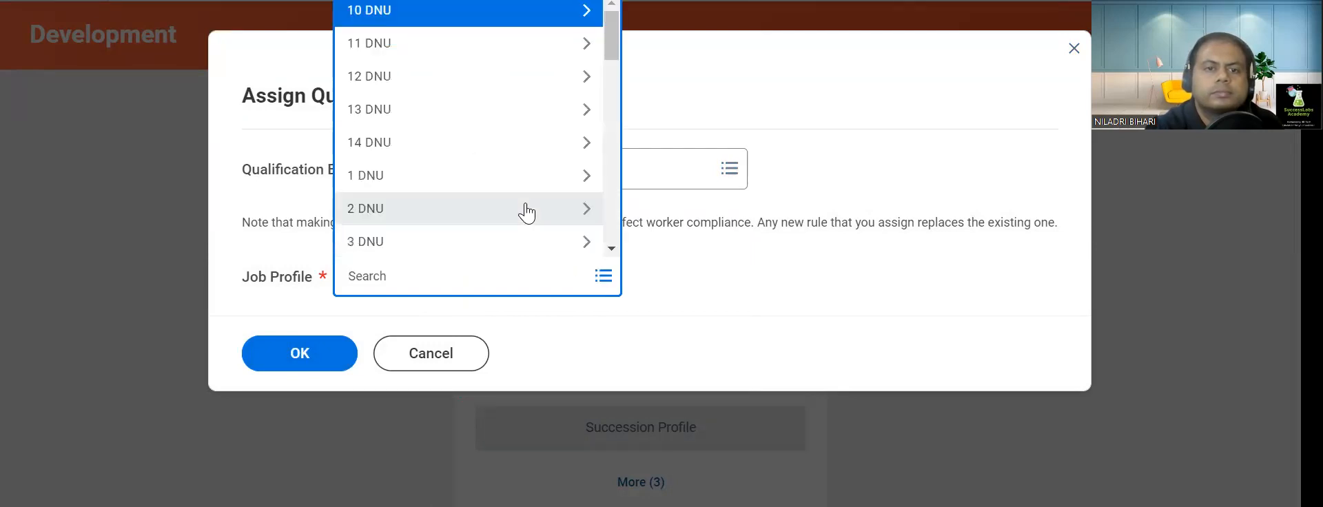
pyautogui.click(518, 80)
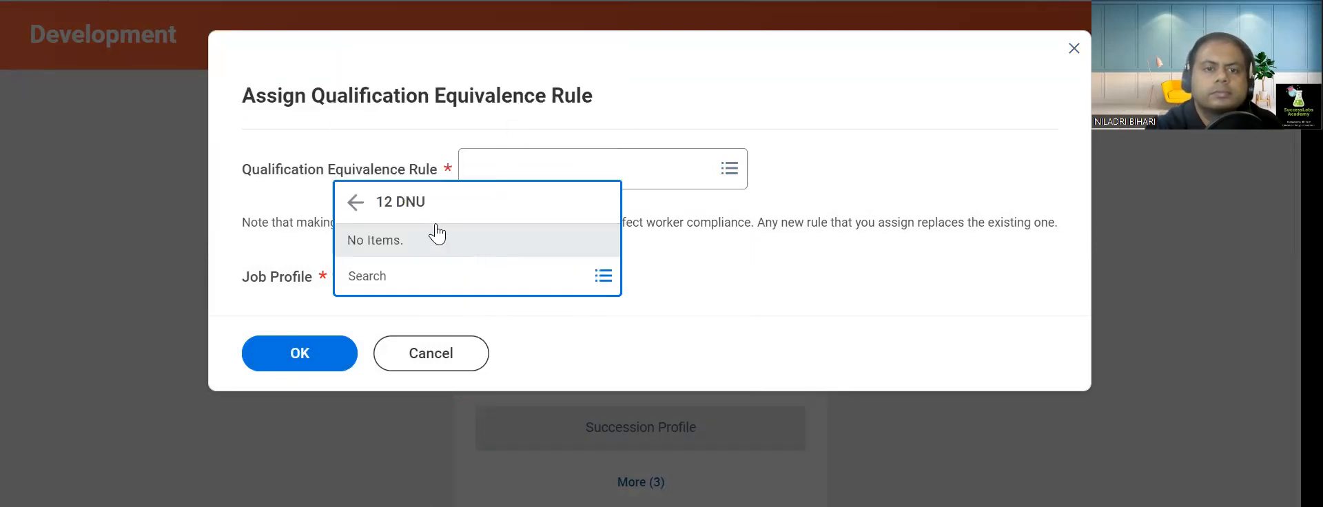
pyautogui.click(359, 206)
pyautogui.click(523, 356)
pyautogui.click(439, 352)
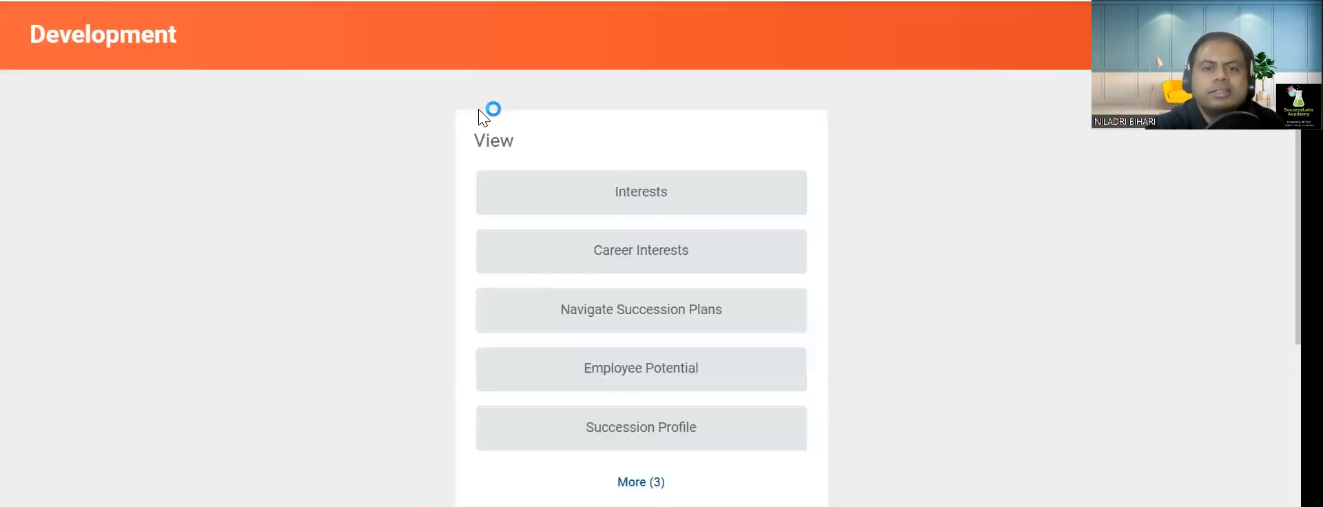
# Step: Switch to the PDF guide, review the options, Result and Next Steps of section 7.3.5.4, and highlight the 7.3.6 heading "Job History"
pyautogui.hotkey('alt', 'Tab')
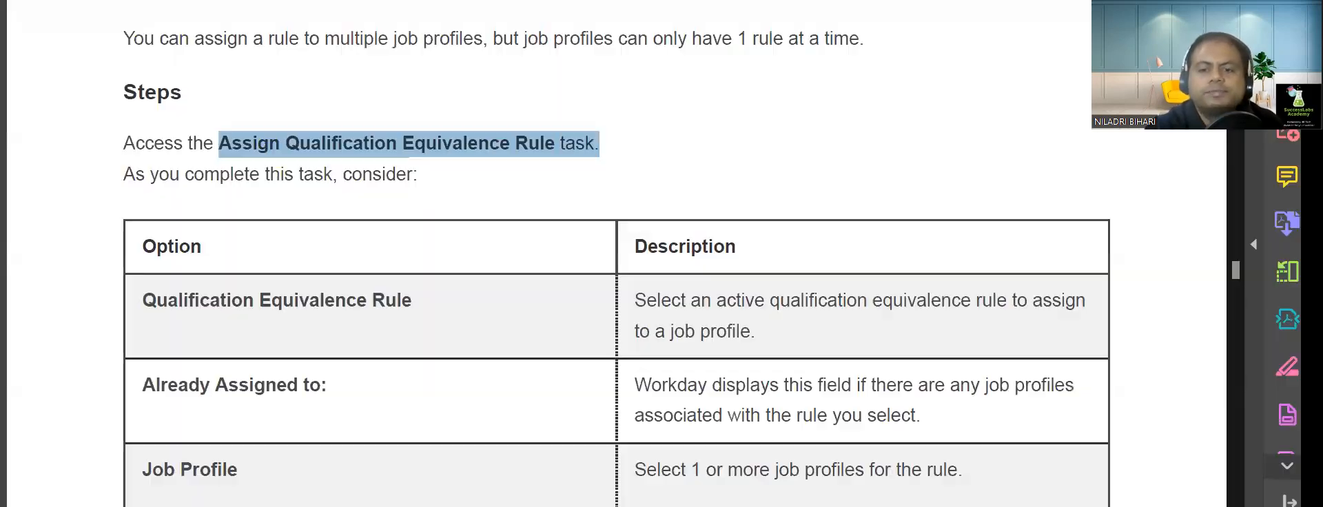
pyautogui.scroll(-3, 489, 235)
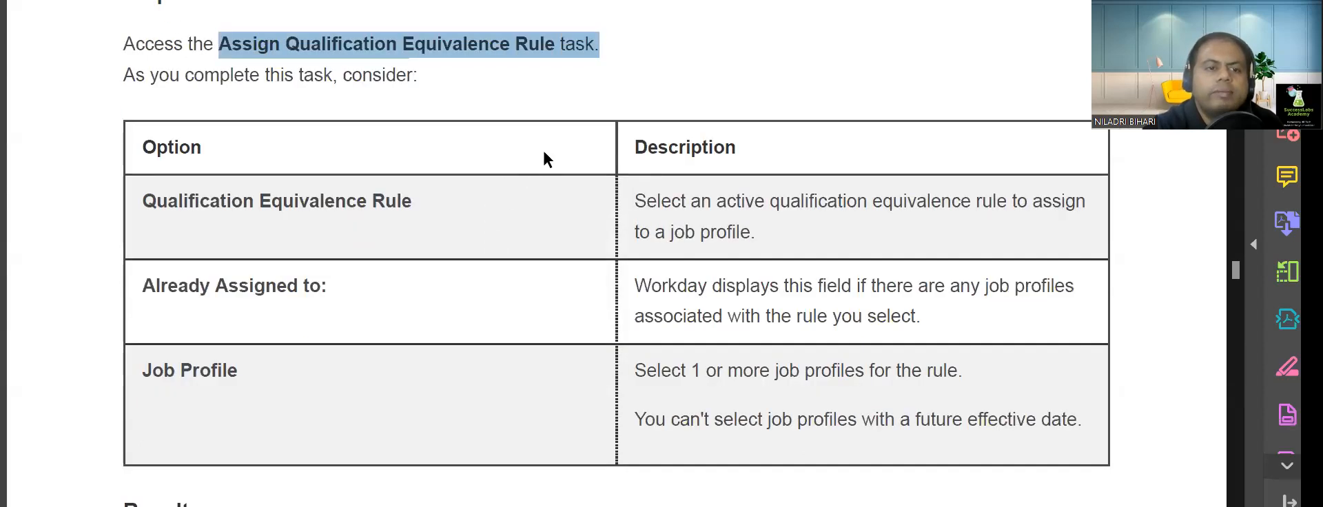
pyautogui.scroll(-10, 543, 155)
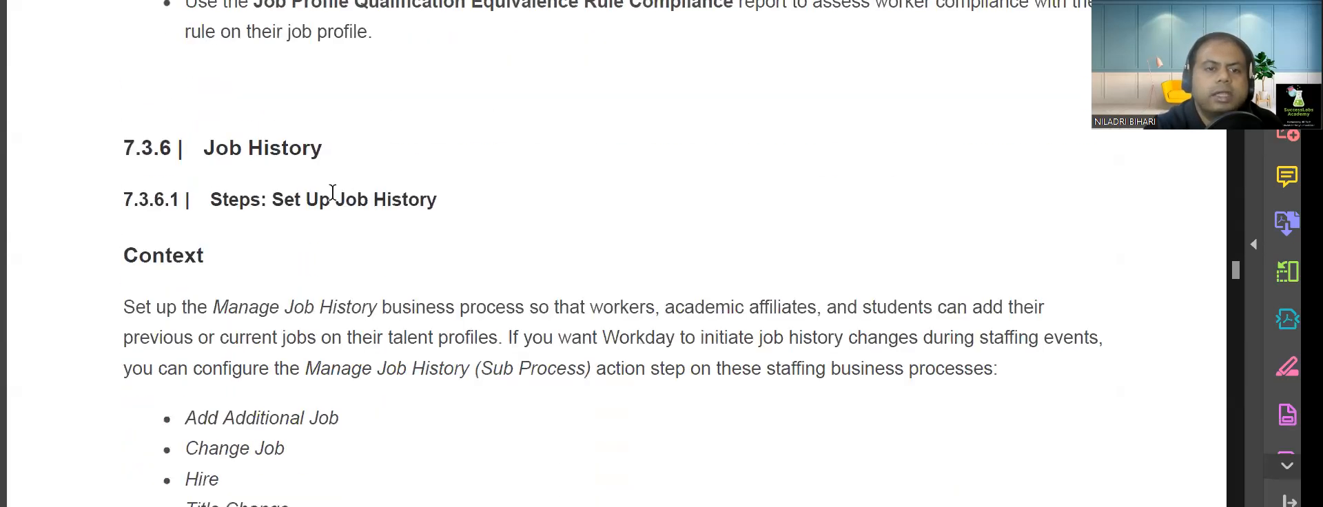
pyautogui.moveTo(204, 148); pyautogui.dragTo(323, 149)
pyautogui.scroll(2, 517, 186)
pyautogui.scroll(1, 518, 178)
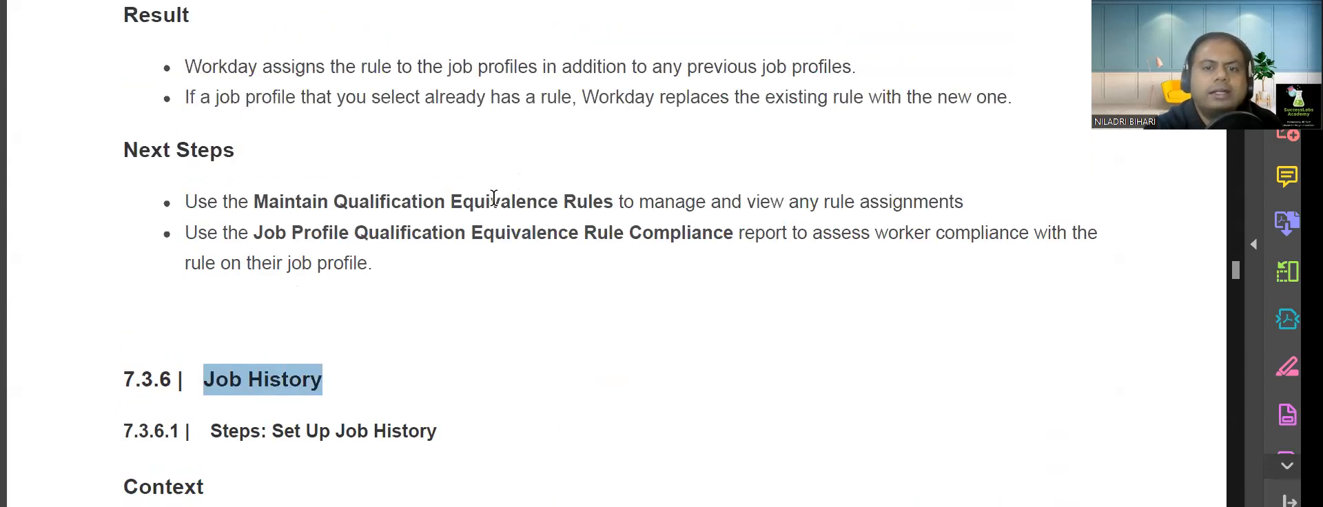
pyautogui.scroll(2, 493, 199)
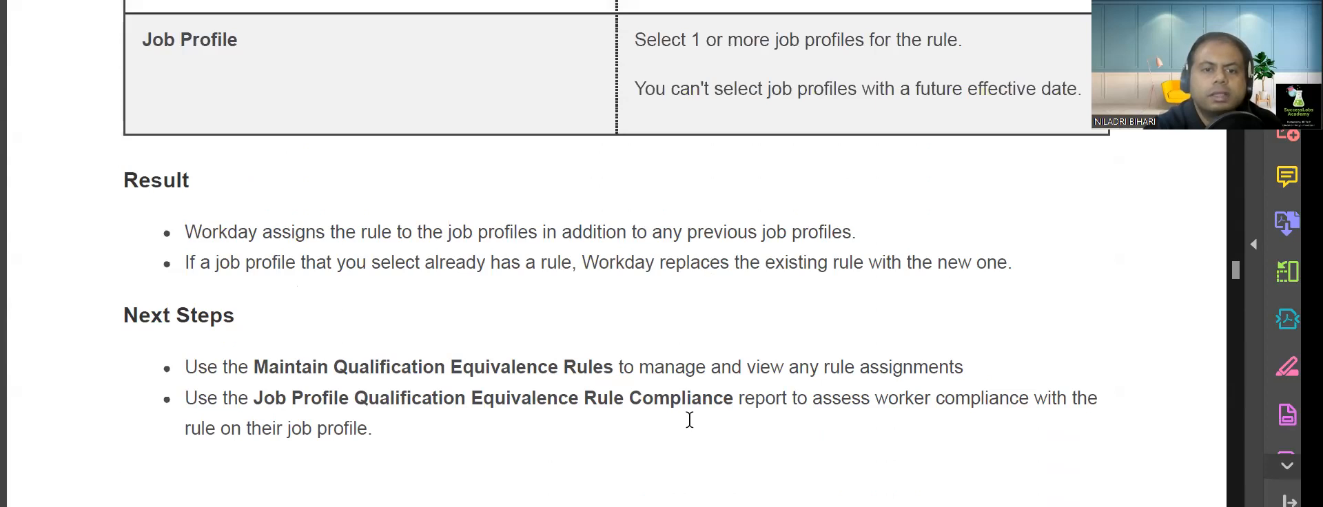
pyautogui.scroll(-2, 638, 360)
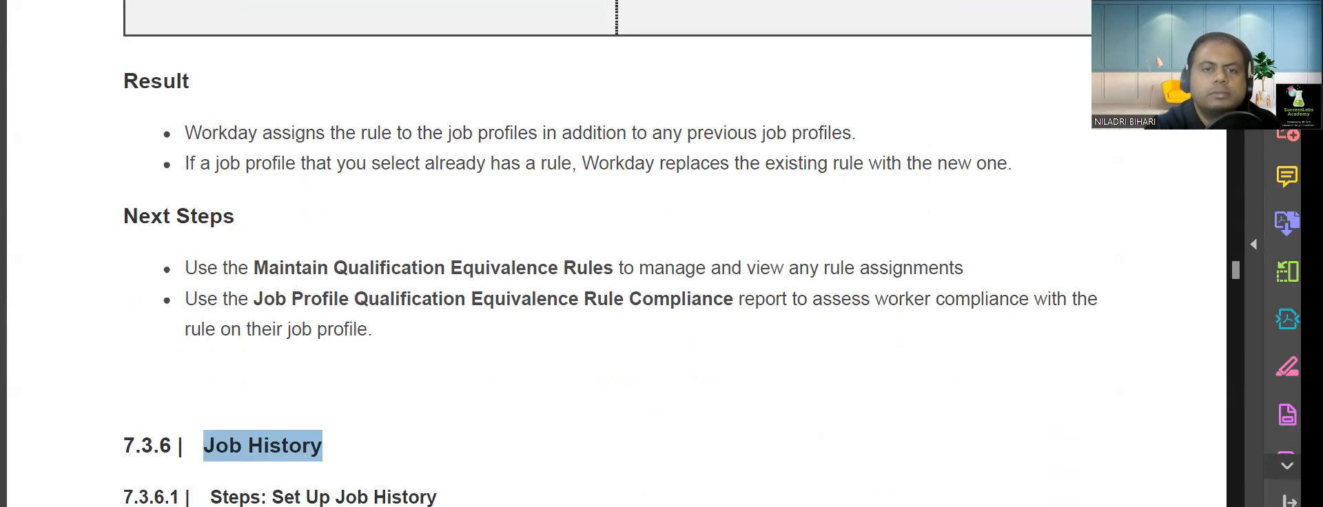
# Step: Switch to the mind map and add a child branch "Do in Hackathon" to the Assign Qualification Equivalence Rule task branch
pyautogui.hotkey('alt', 'Tab')
pyautogui.hotkey('alt', 'Tab')
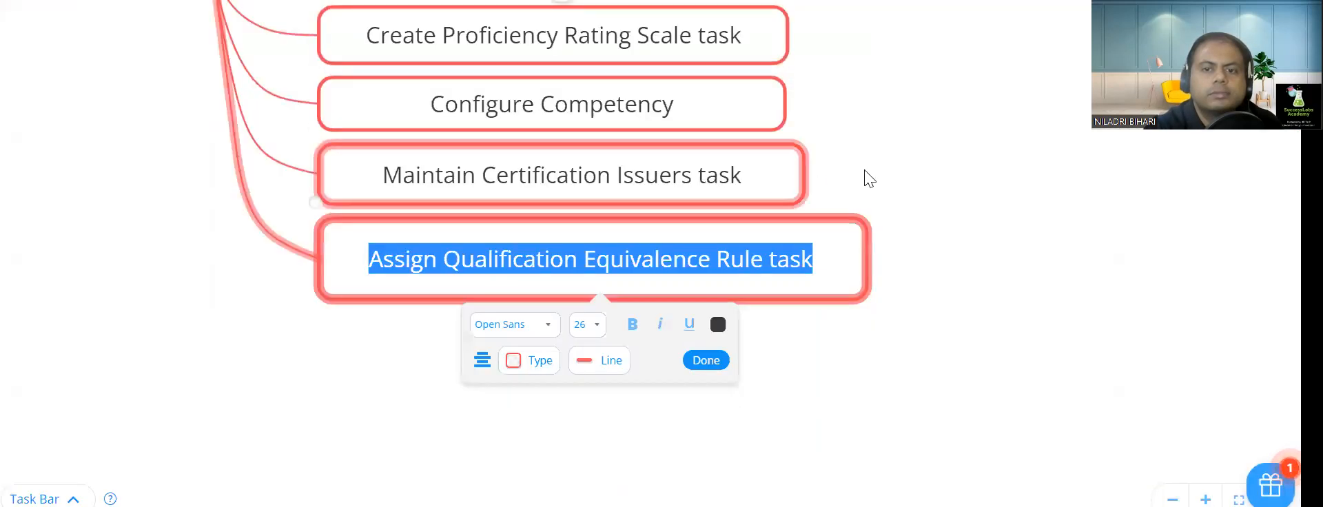
pyautogui.click(940, 172)
pyautogui.click(845, 265)
pyautogui.click(891, 259)
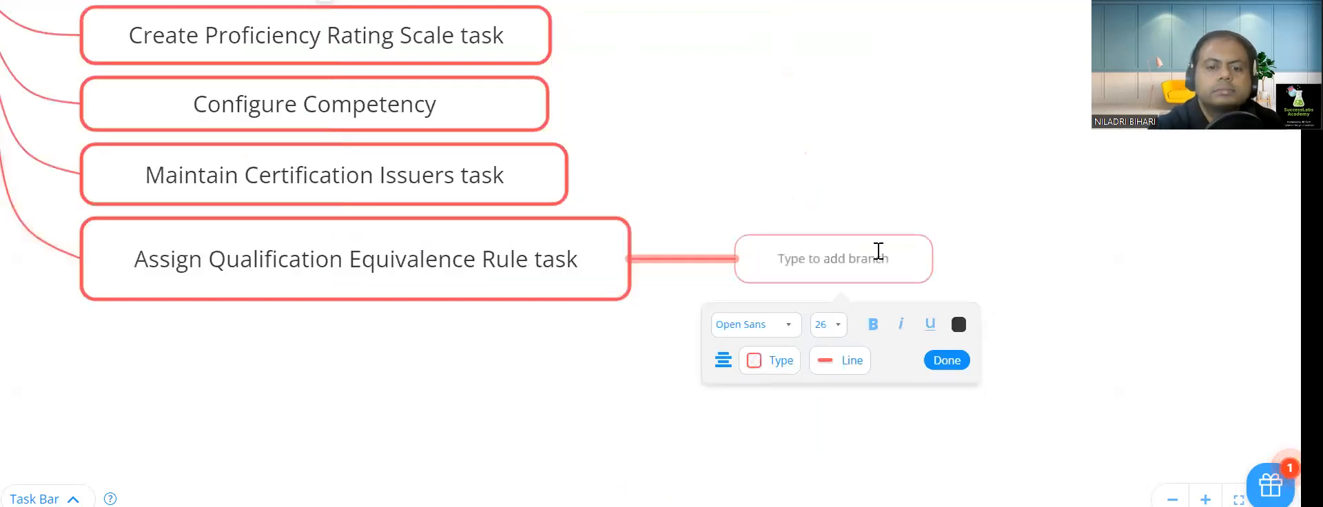
pyautogui.write('Hackathon')
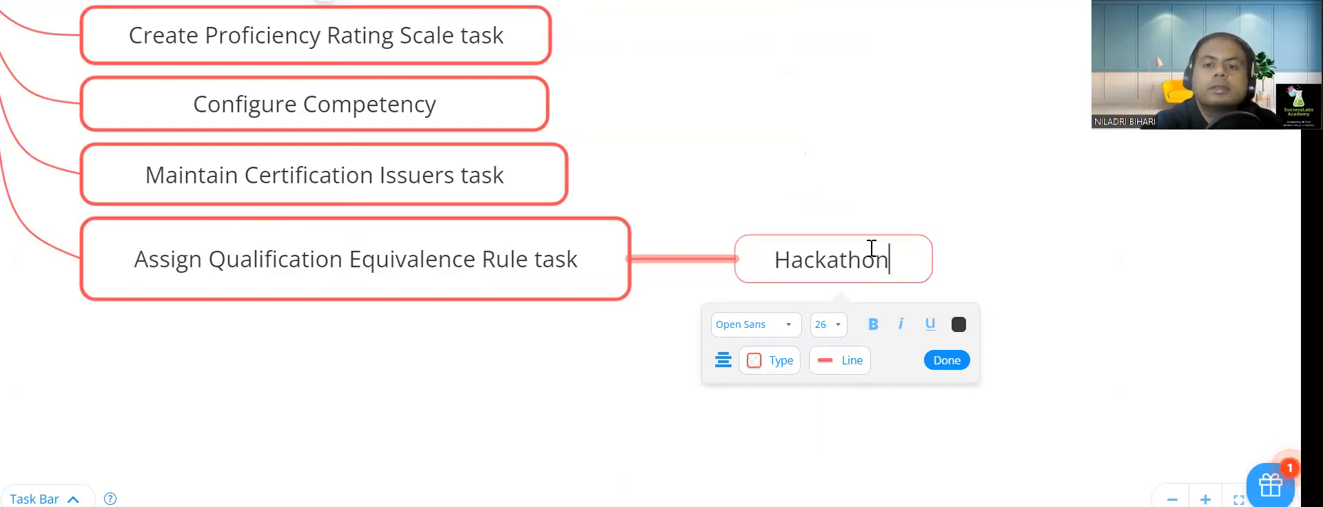
pyautogui.click(786, 262)
pyautogui.click(776, 262)
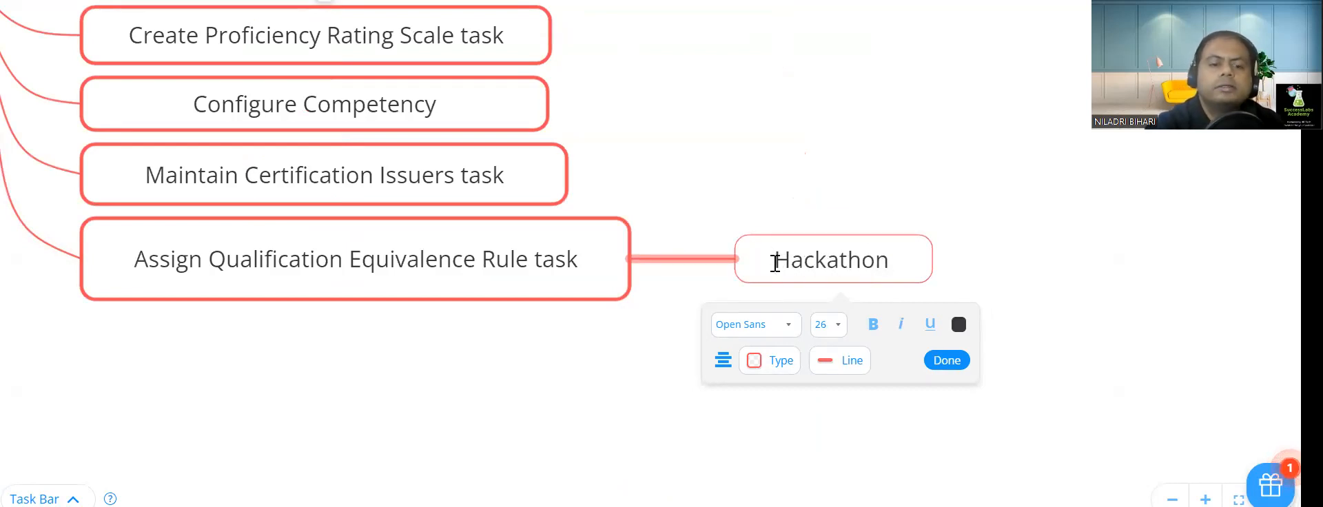
pyautogui.write('Do in')
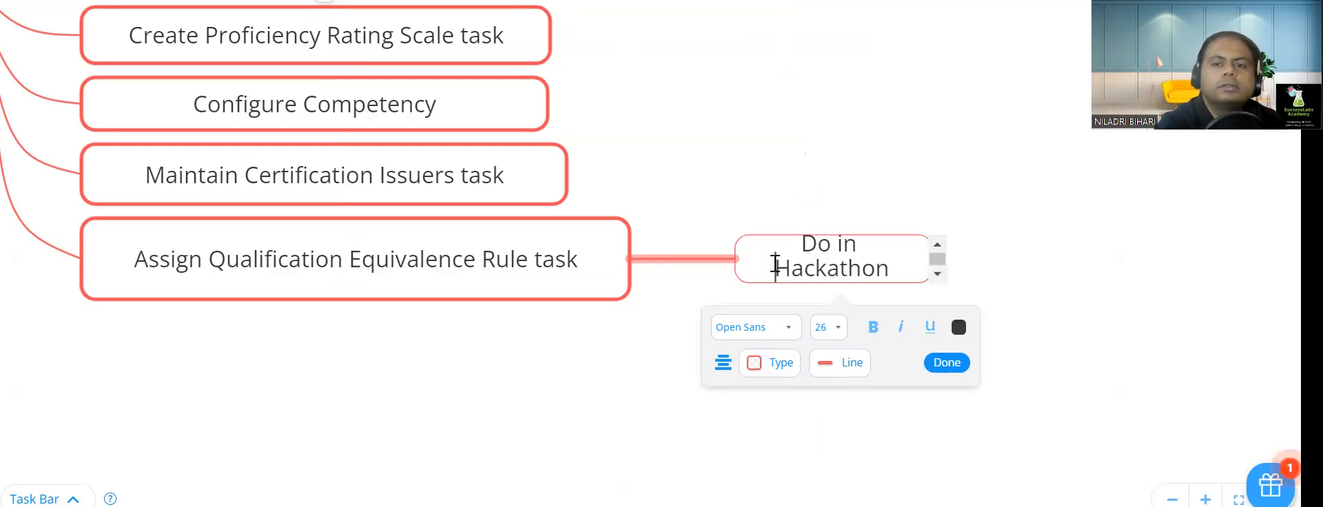
pyautogui.click(492, 367)
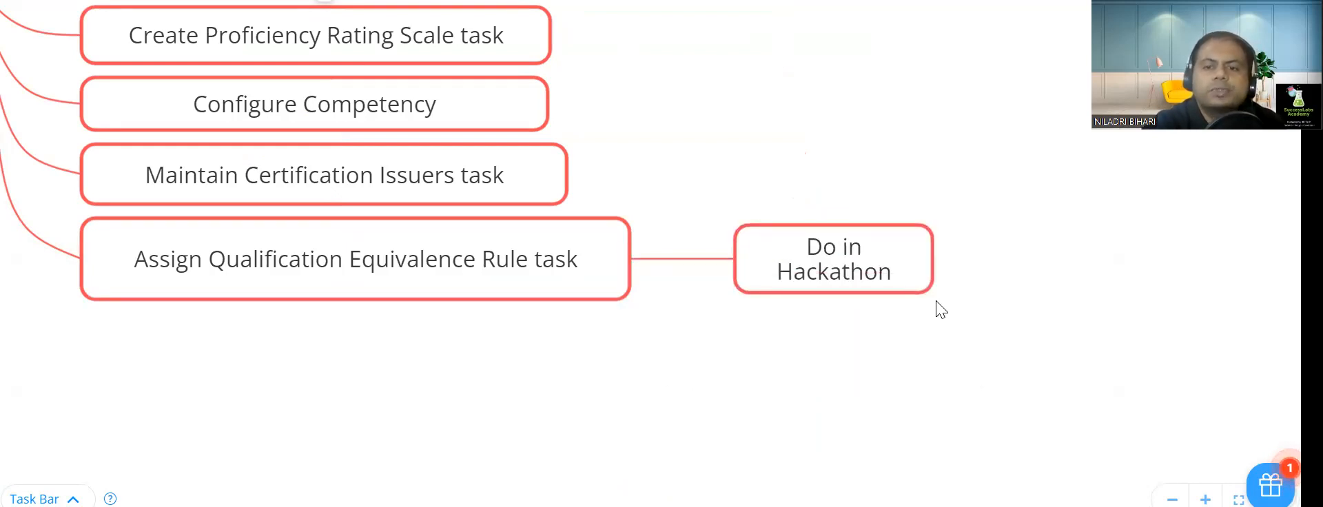
# Step: Widen the "Do in Hackathon" branch so its text fits on one line
pyautogui.click(899, 279)
pyautogui.moveTo(932, 293); pyautogui.dragTo(1142, 297)
pyautogui.click(441, 363)
pyautogui.moveTo(441, 357); pyautogui.dragTo(772, 355)
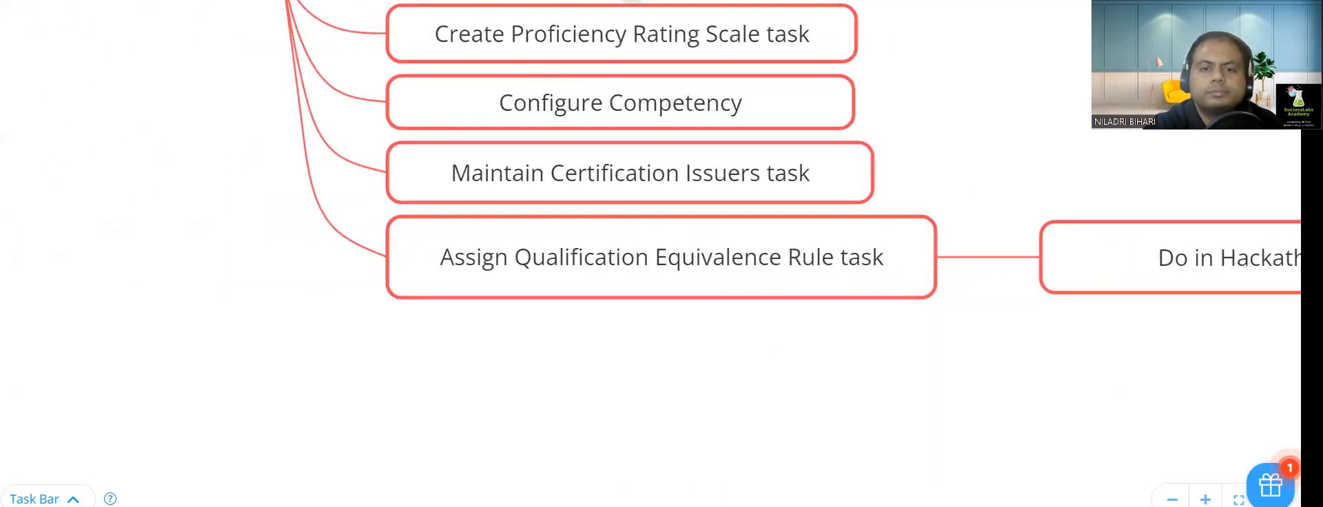
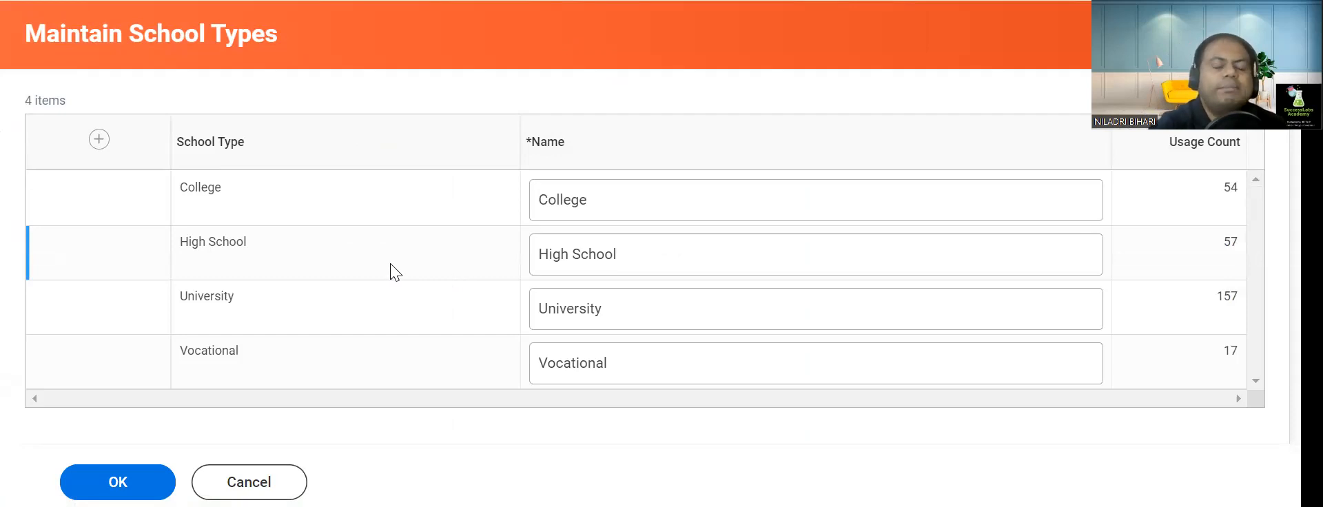
# Step: Add a new school type named "Online" in the Maintain School Types task and save it
pyautogui.click(99, 140)
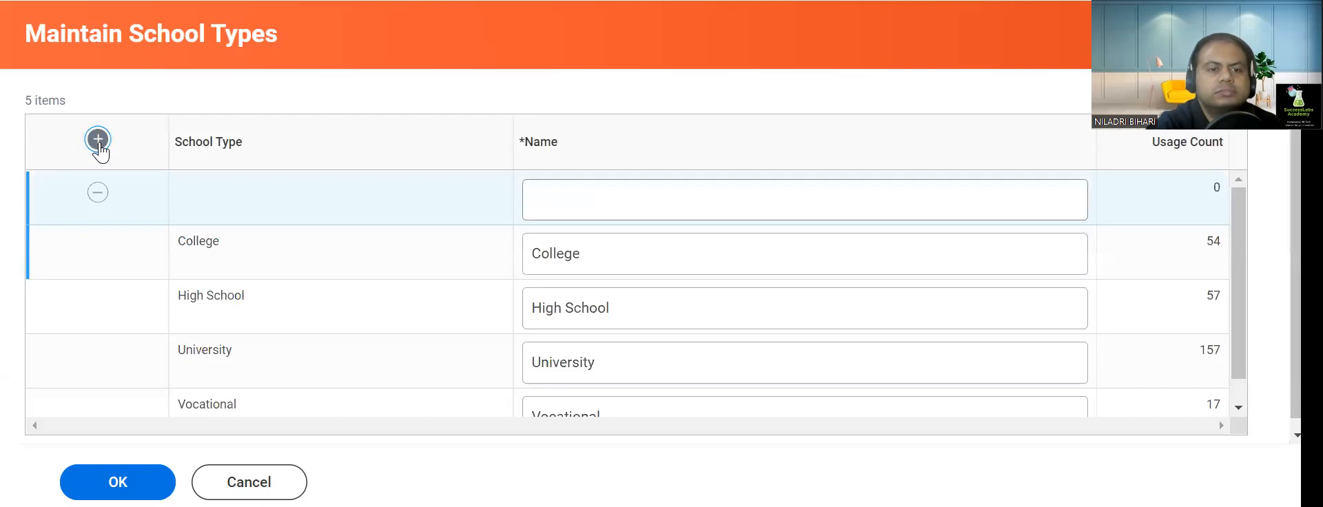
pyautogui.click(622, 193)
pyautogui.click(622, 193)
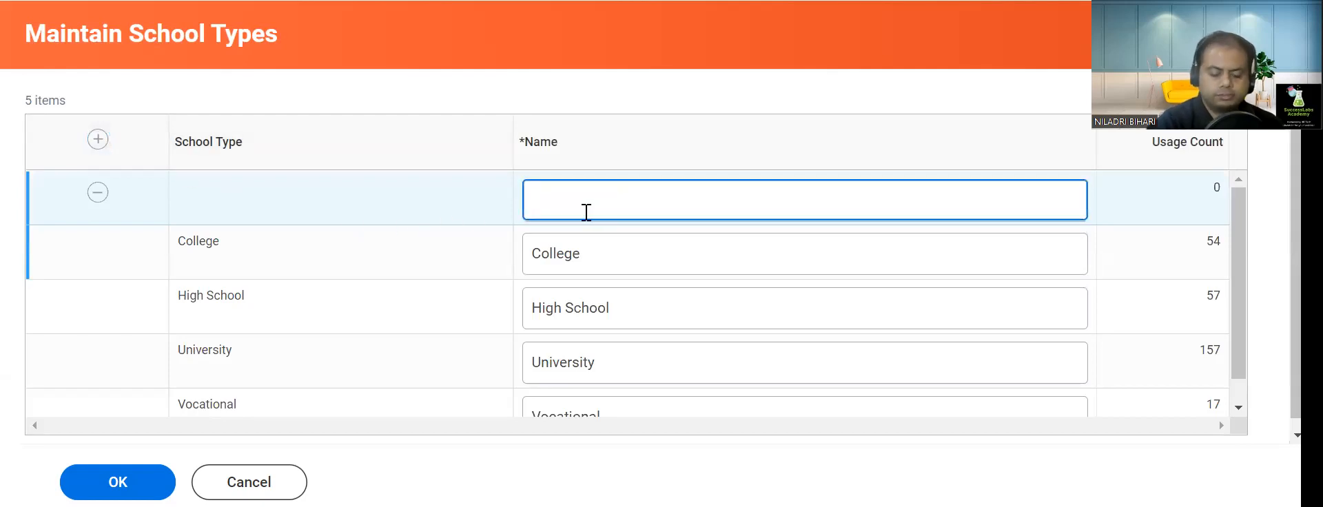
pyautogui.write('Online')
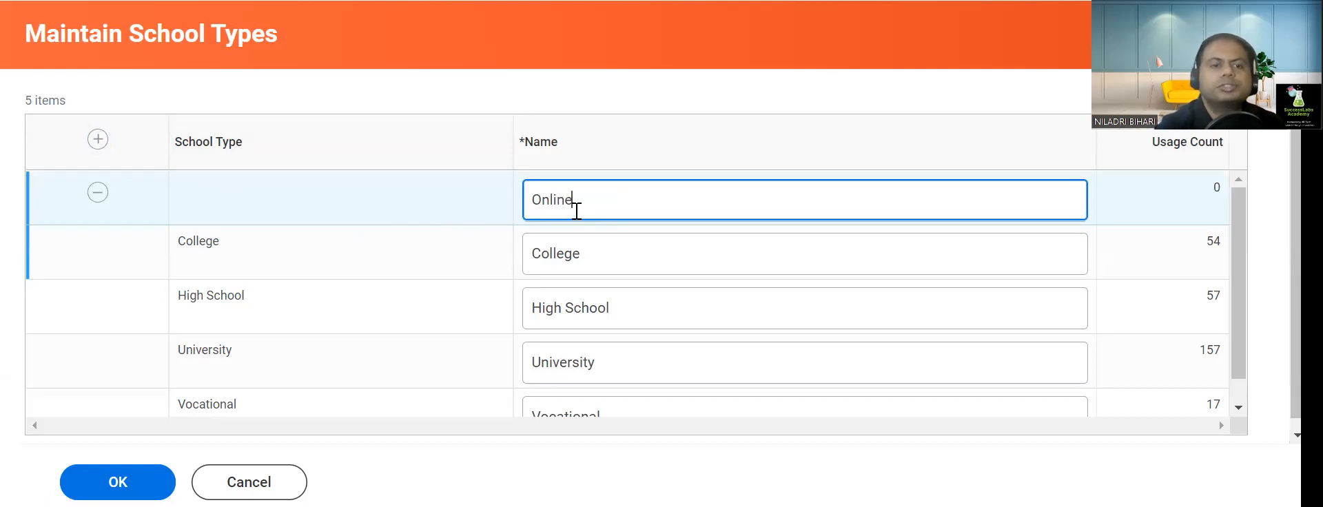
pyautogui.click(148, 482)
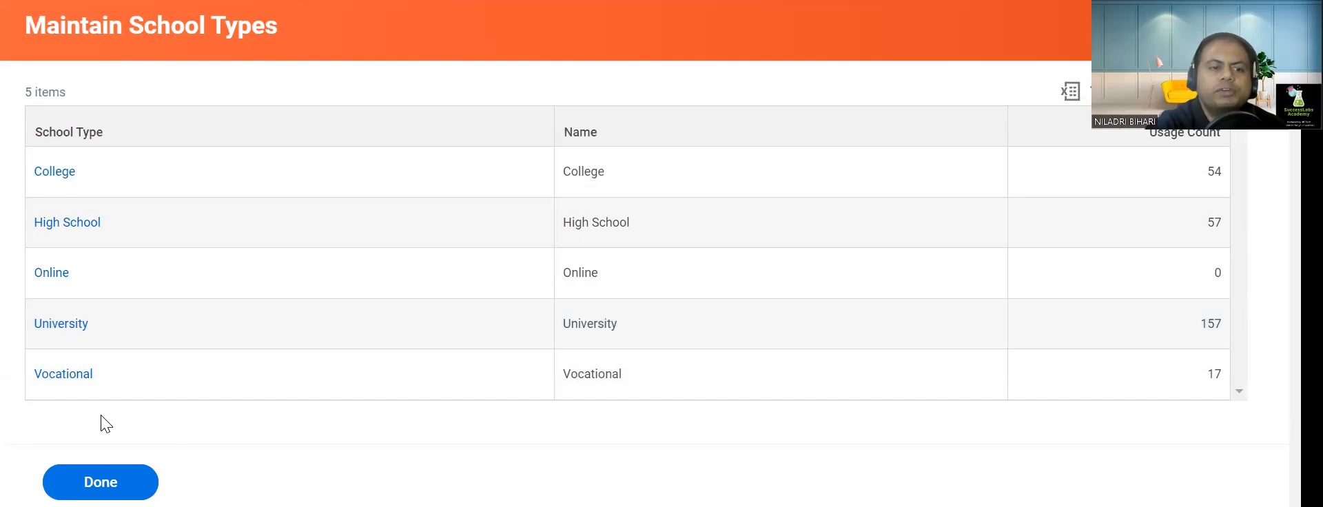
# Step: Switch to the mind map and add child branches "High School", "College" and "University" to the Maintain School Types task branch
pyautogui.hotkey('alt', 'Tab')
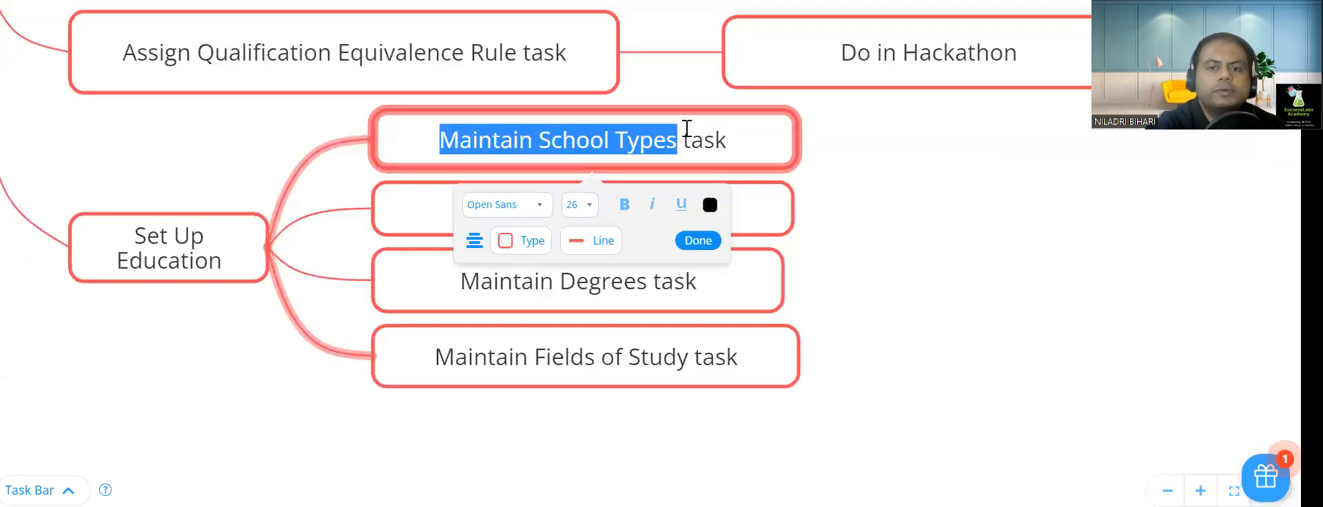
pyautogui.click(896, 196)
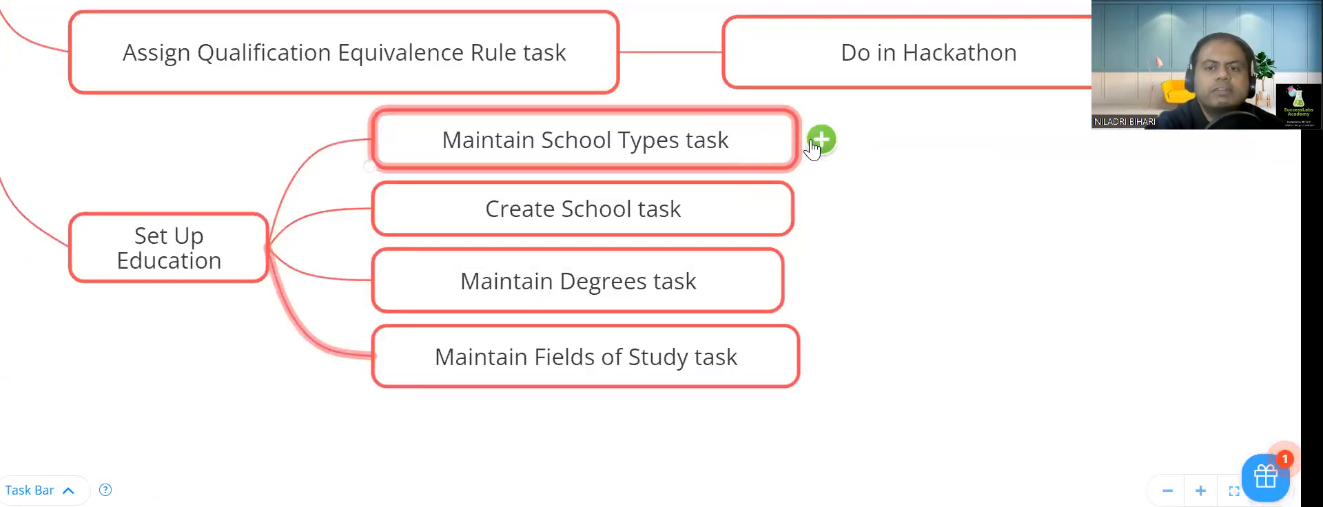
pyautogui.click(819, 140)
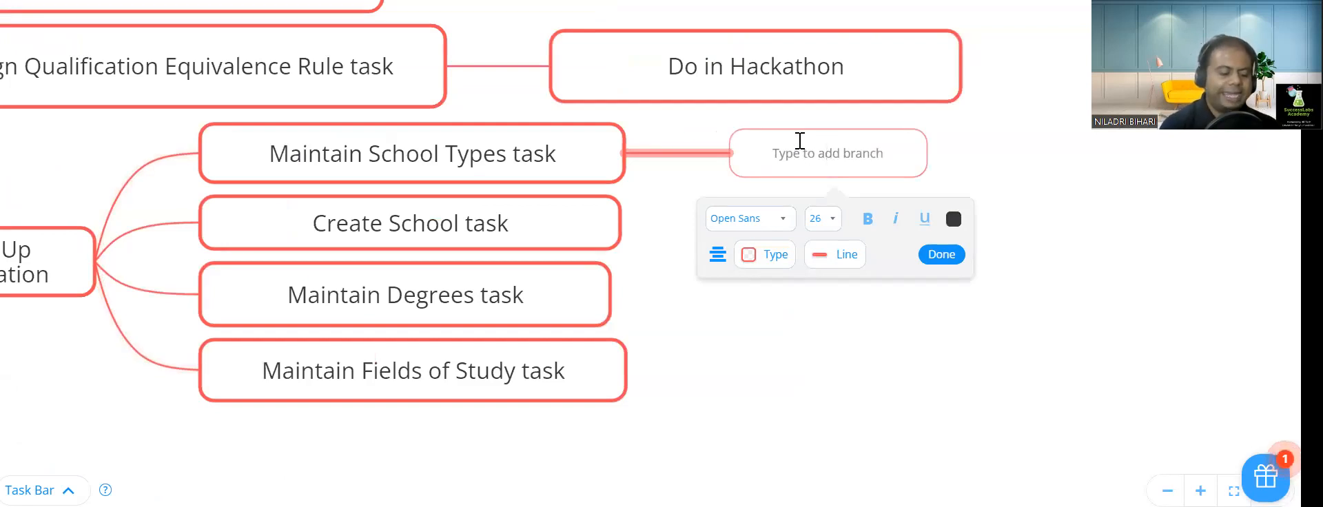
pyautogui.write('Hig')
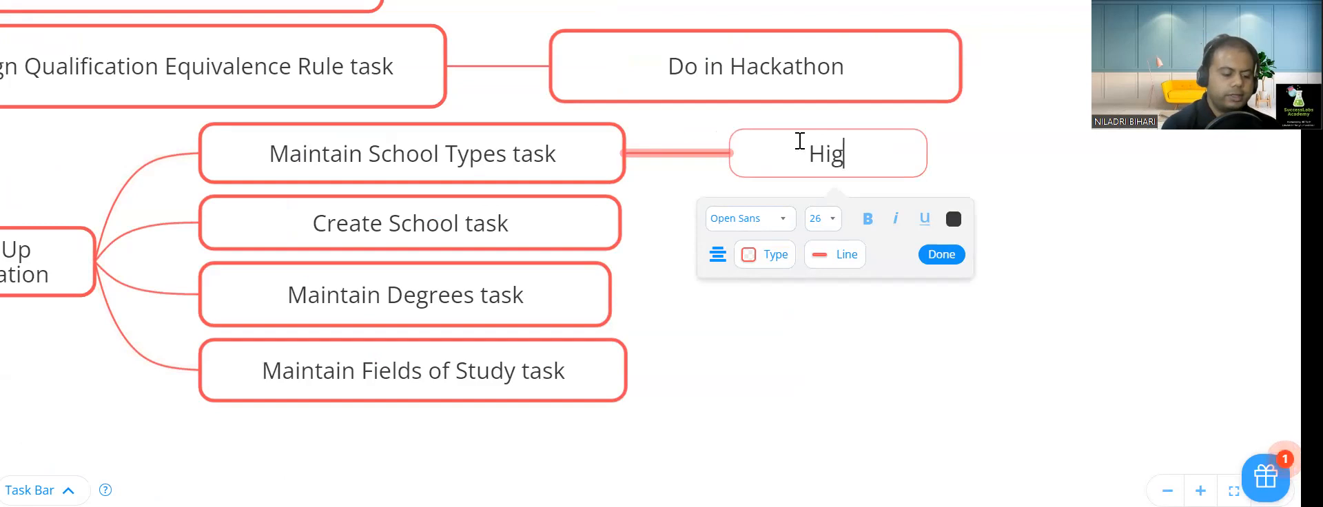
pyautogui.write('h School')
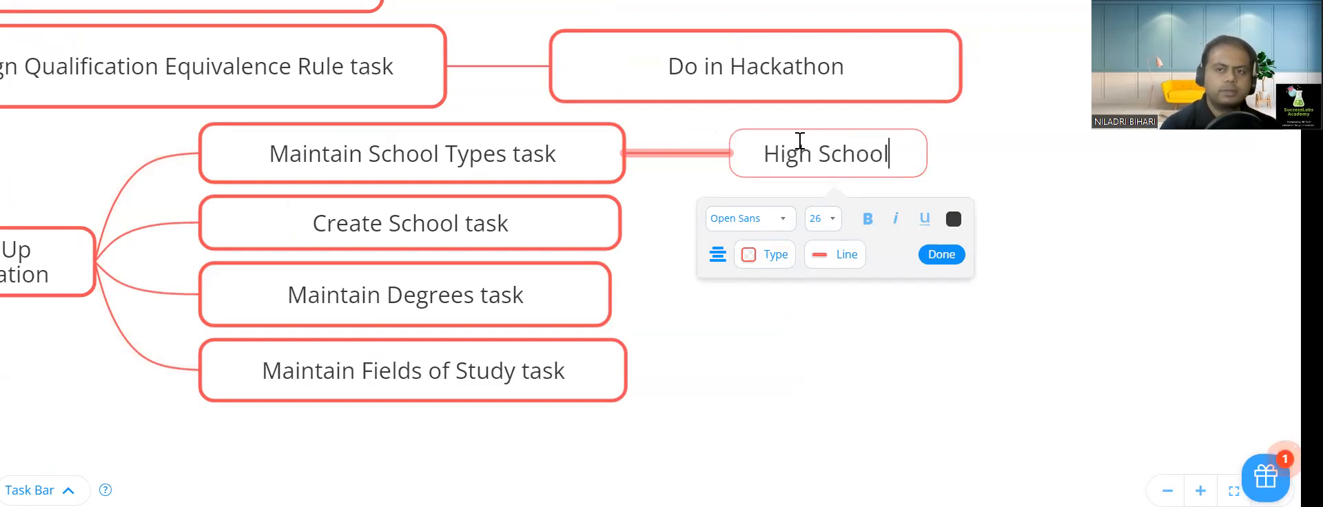
pyautogui.press('Return')
pyautogui.press('Return')
pyautogui.write('College')
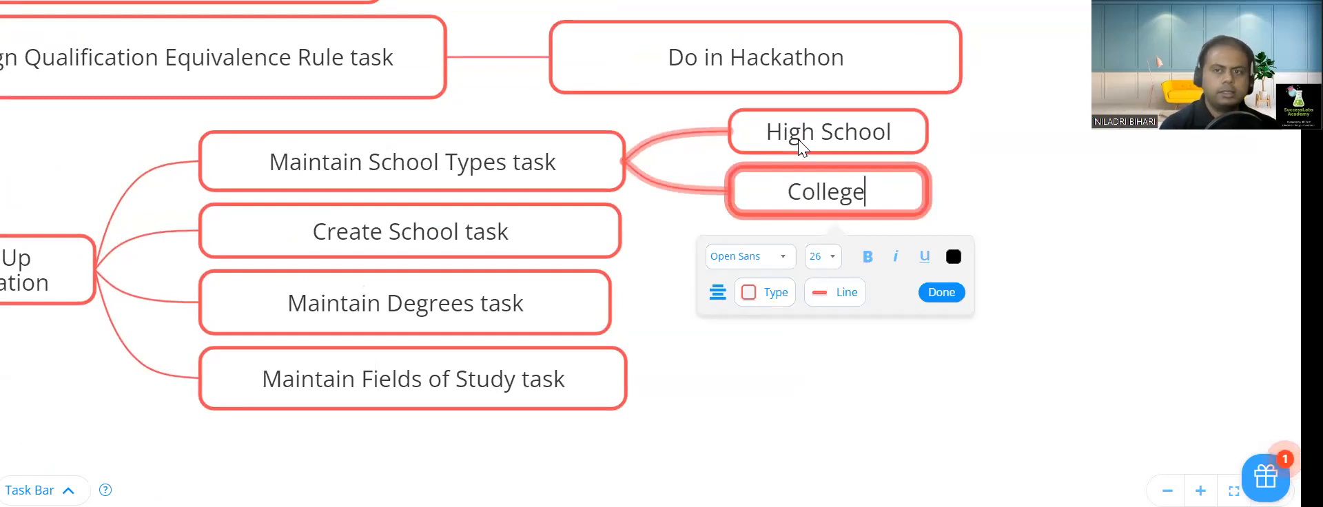
pyautogui.press('Return')
pyautogui.press('Return')
pyautogui.write('U')
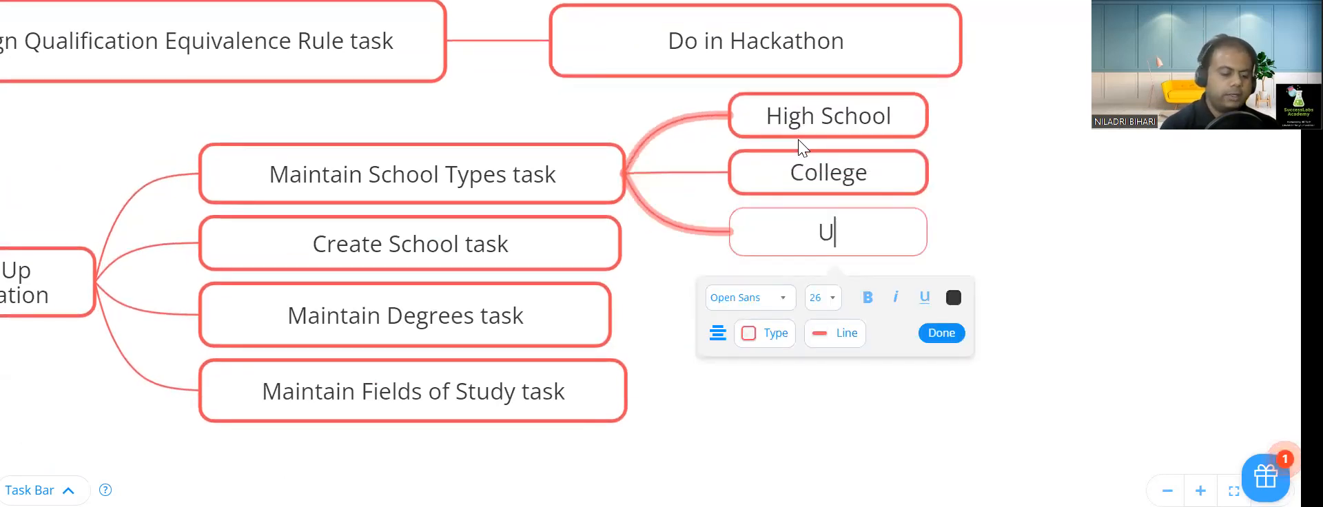
pyautogui.write('niversity')
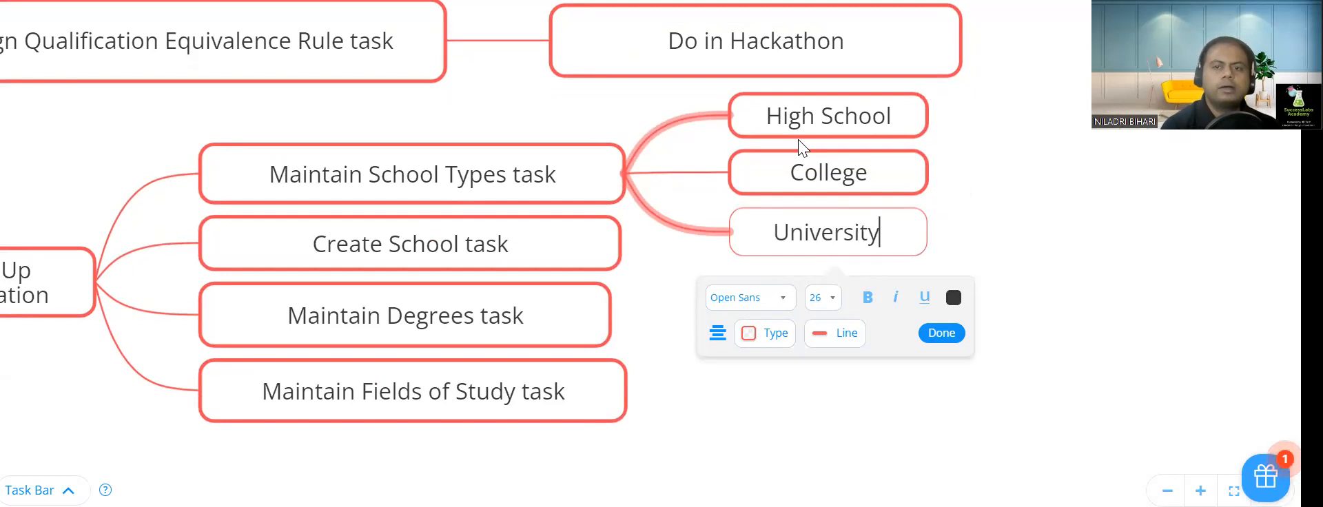
# Step: Add two more child branches, "Vocational" and "Online", below "University" under the Maintain School Types task branch
pyautogui.press('Return')
pyautogui.press('Return')
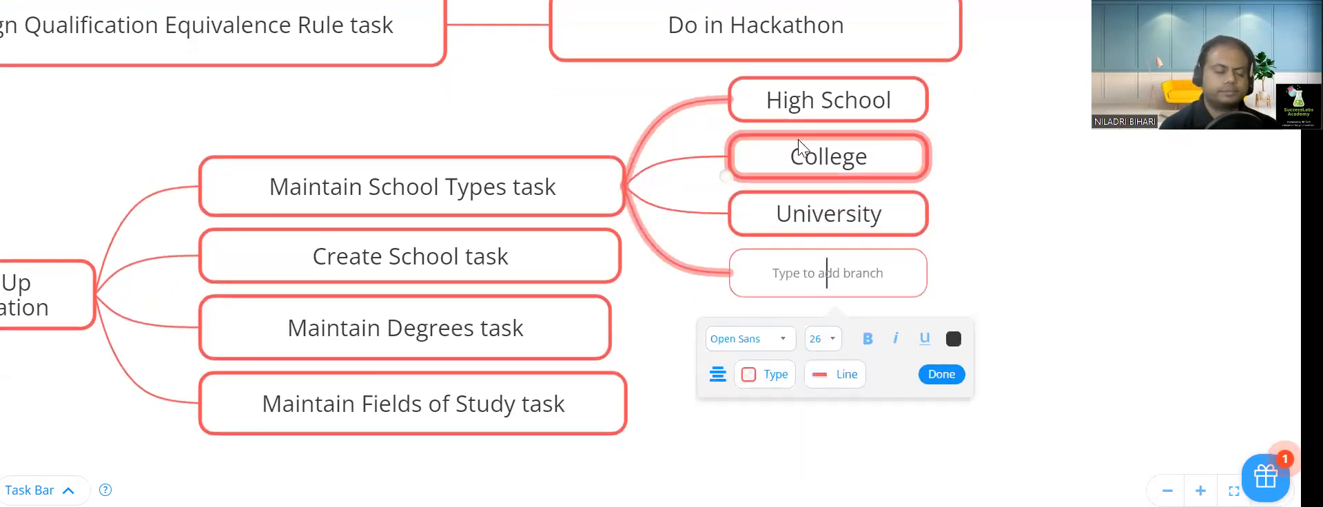
pyautogui.write('Vocar')
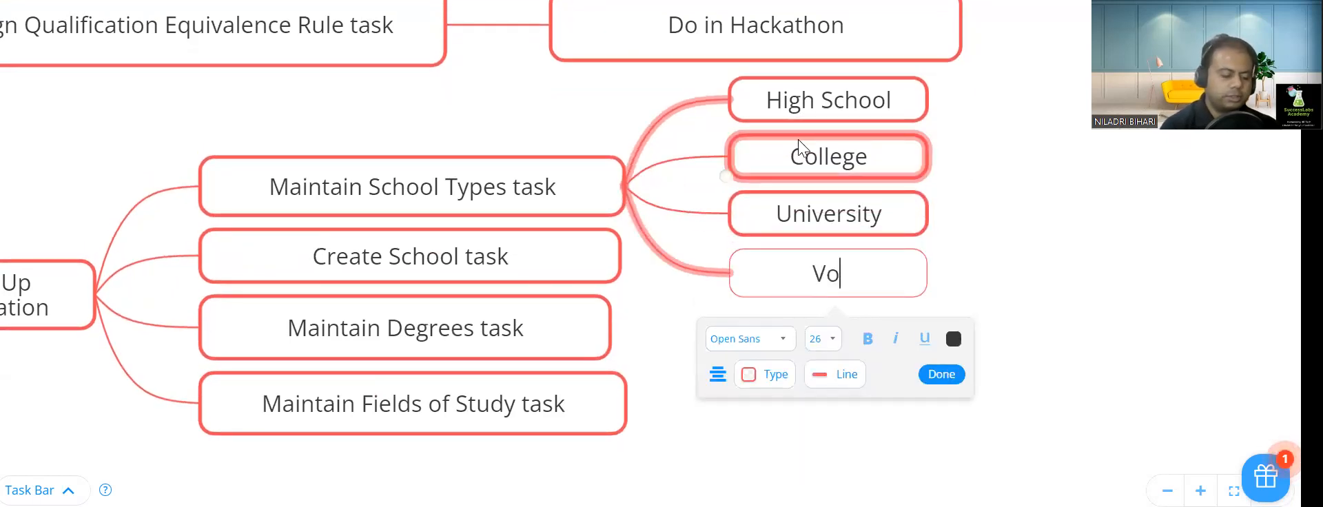
pyautogui.press('BackSpace')
pyautogui.write('tional')
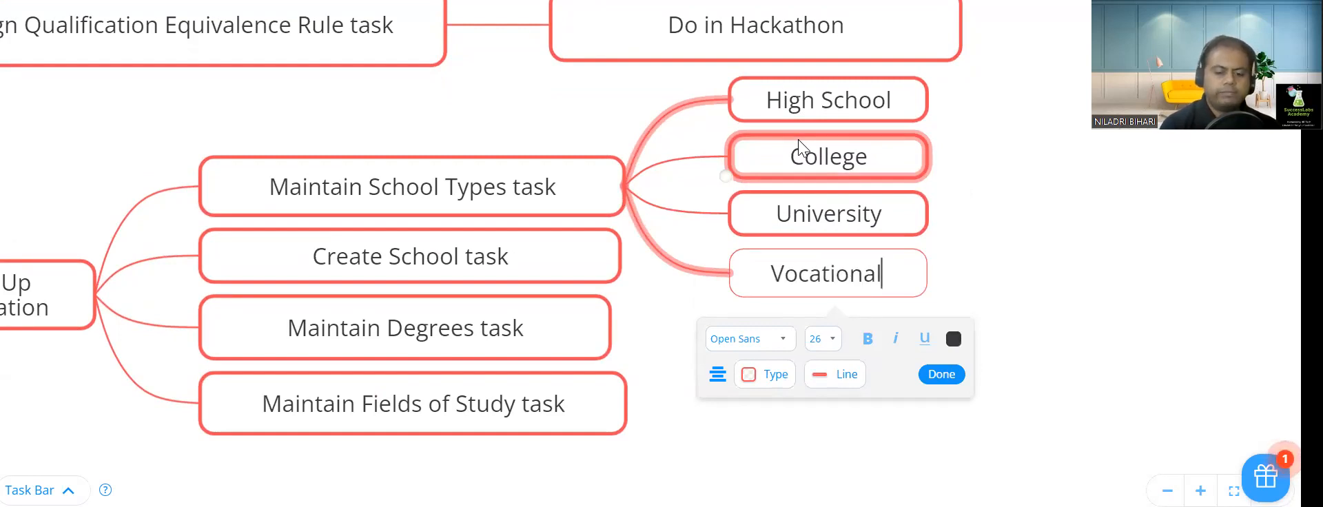
pyautogui.press('Return')
pyautogui.write('Online')
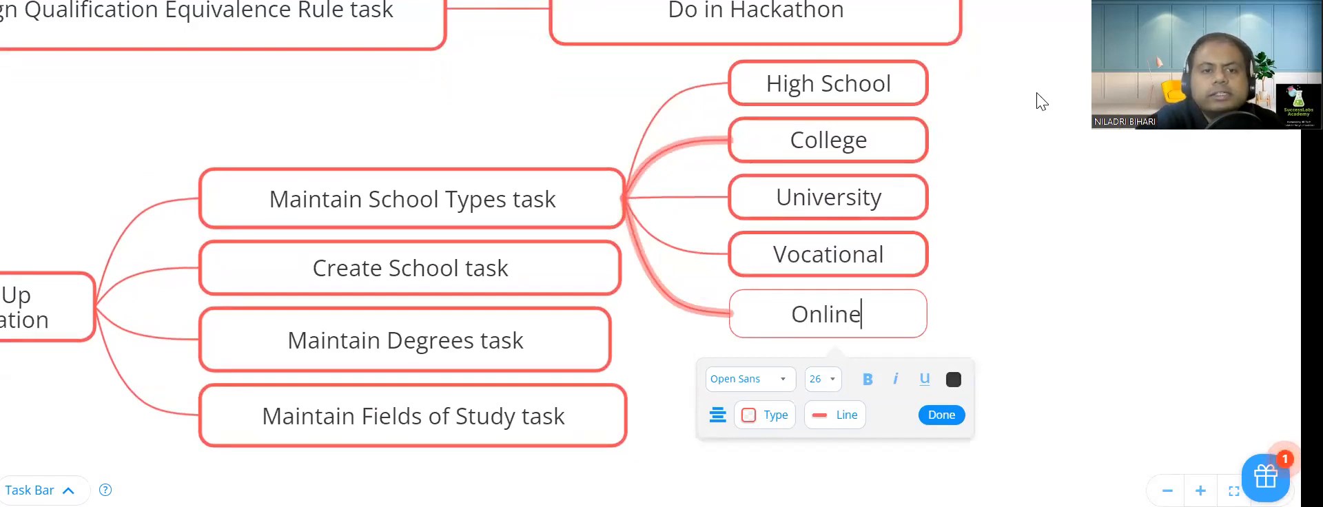
pyautogui.click(1057, 145)
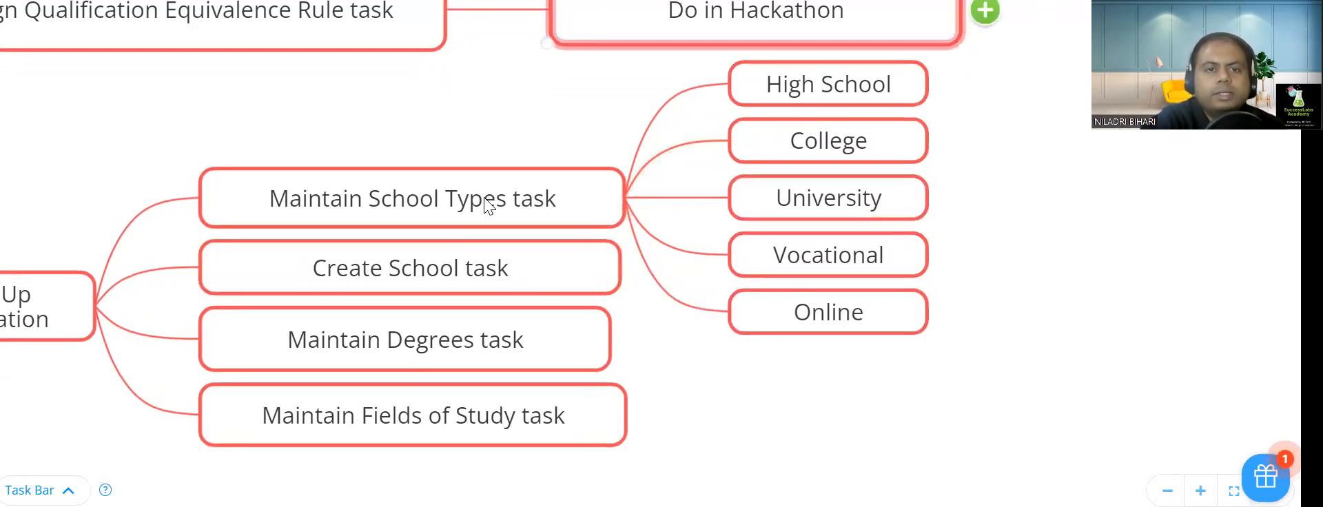
# Step: Collapse the child branches of the Maintain School Types task branch
pyautogui.click(467, 269)
pyautogui.click(468, 269)
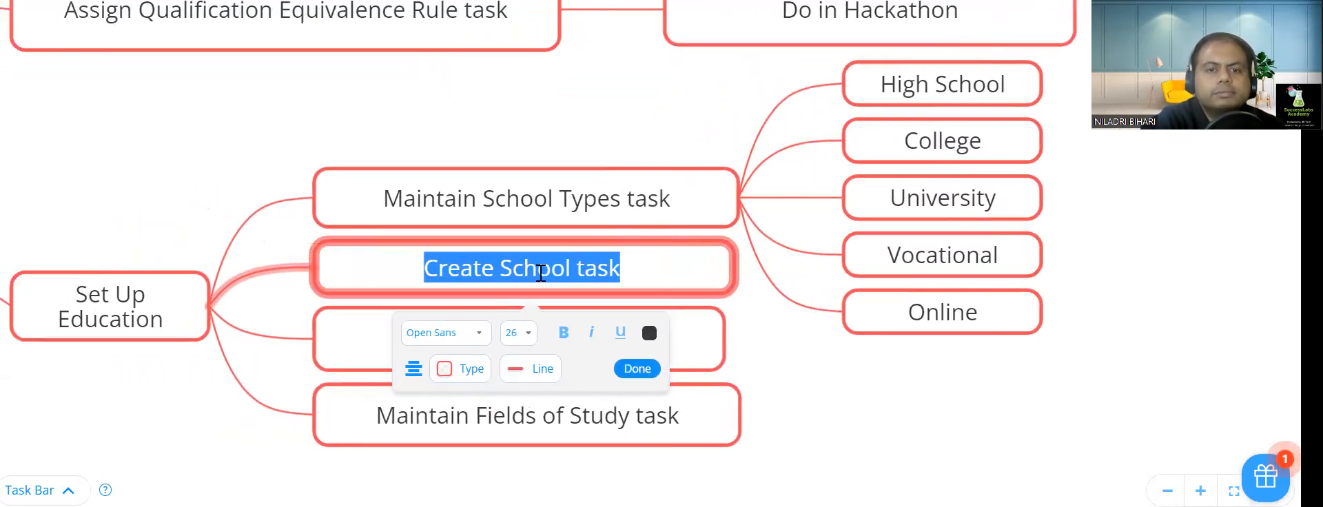
pyautogui.click(570, 270)
pyautogui.click(580, 220)
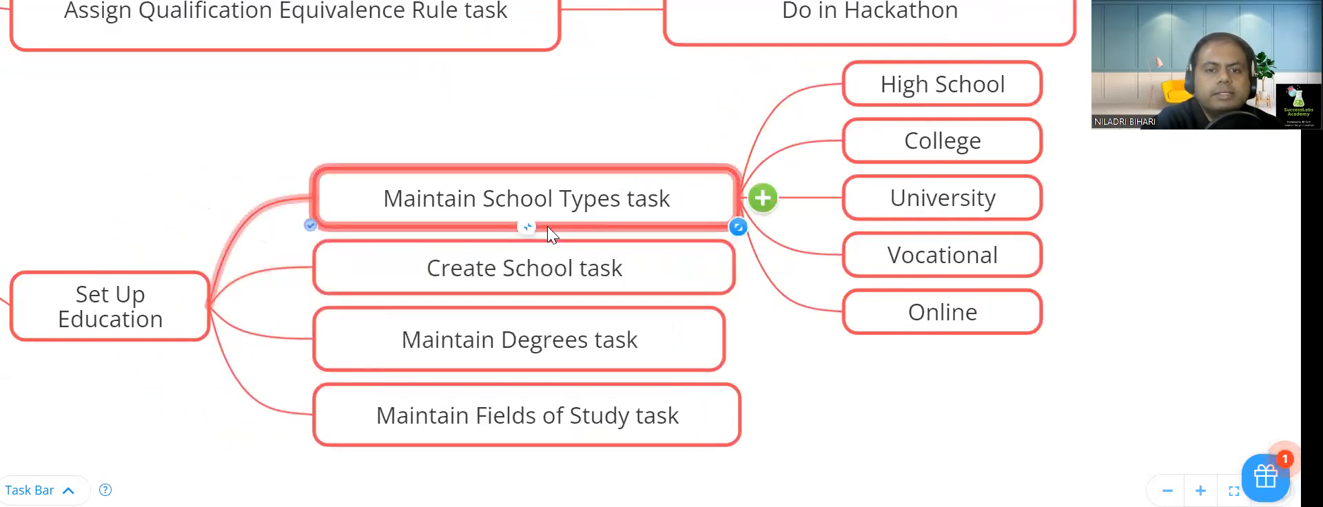
pyautogui.click(529, 226)
# Step: Copy "Create School" from the mind map branch, switch to Workday, search for it and open the Create School task
pyautogui.click(563, 224)
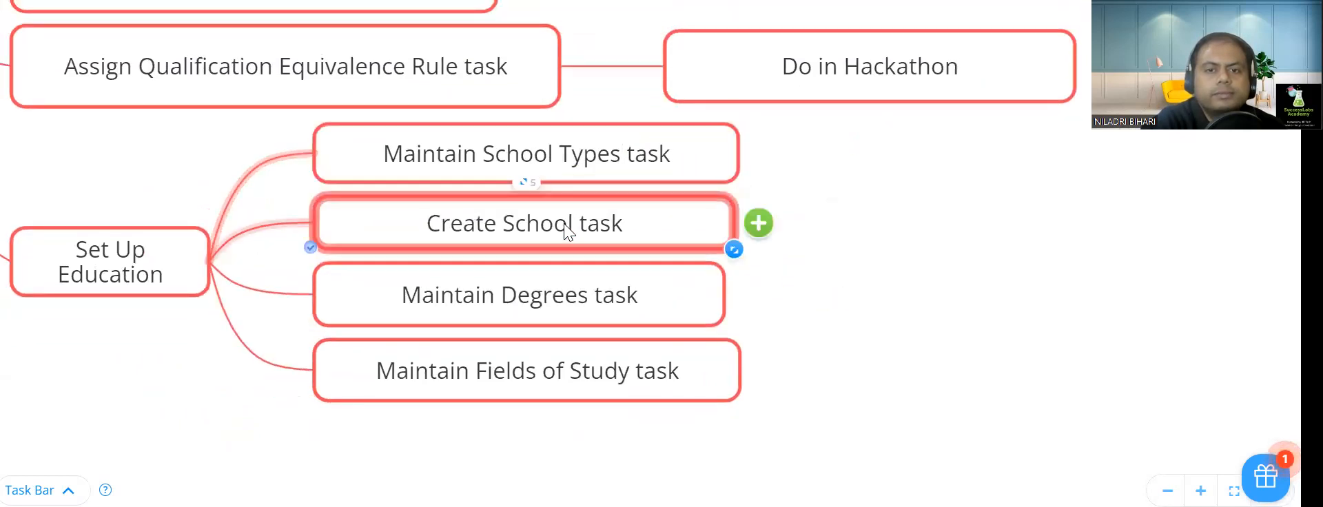
pyautogui.click(564, 223)
pyautogui.click(569, 223)
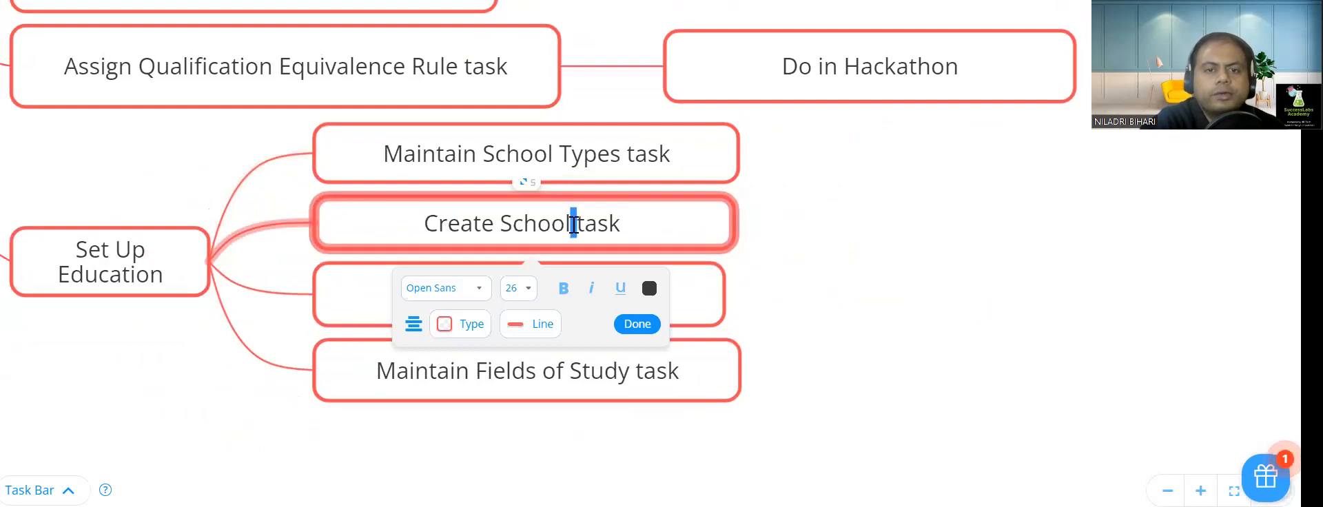
pyautogui.moveTo(571, 224); pyautogui.dragTo(422, 216)
pyautogui.hotkey('ctrl', 'c')
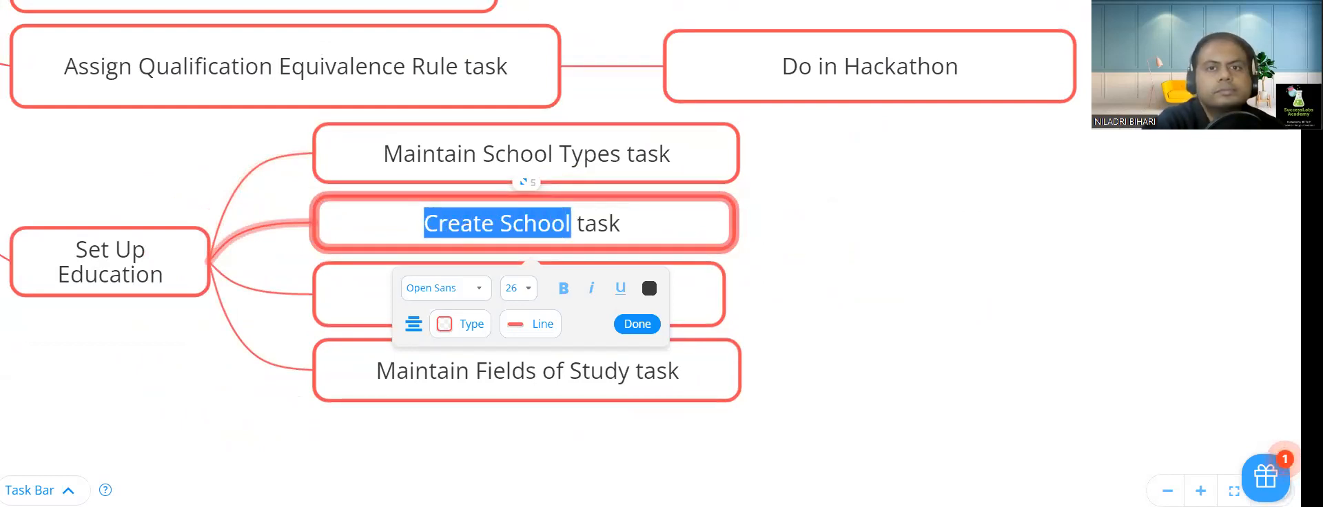
pyautogui.click(668, 0)
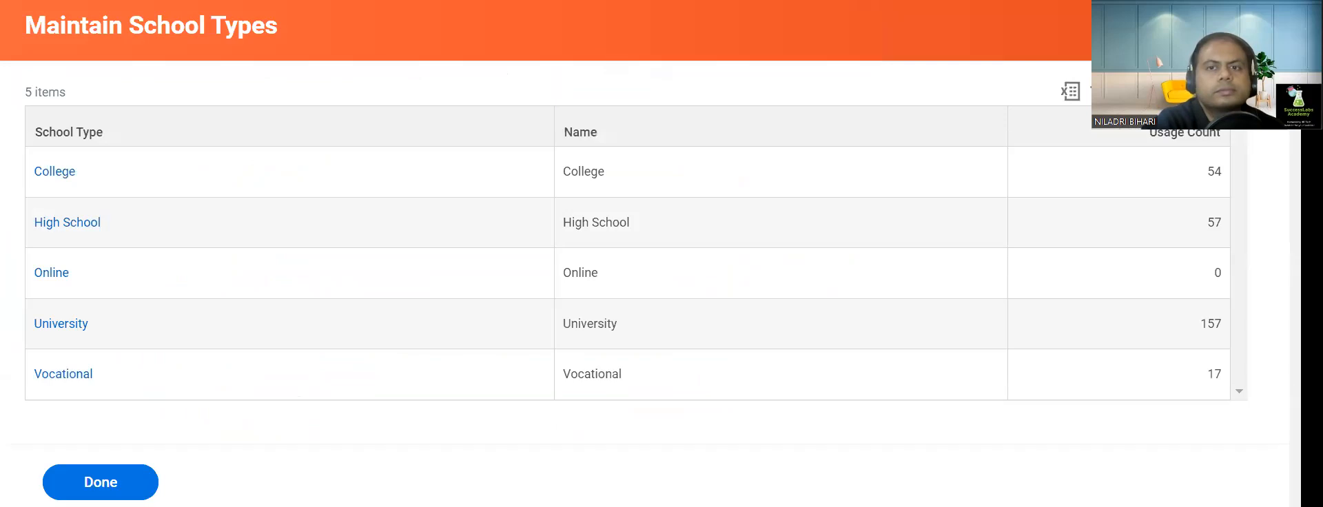
pyautogui.click(637, 0)
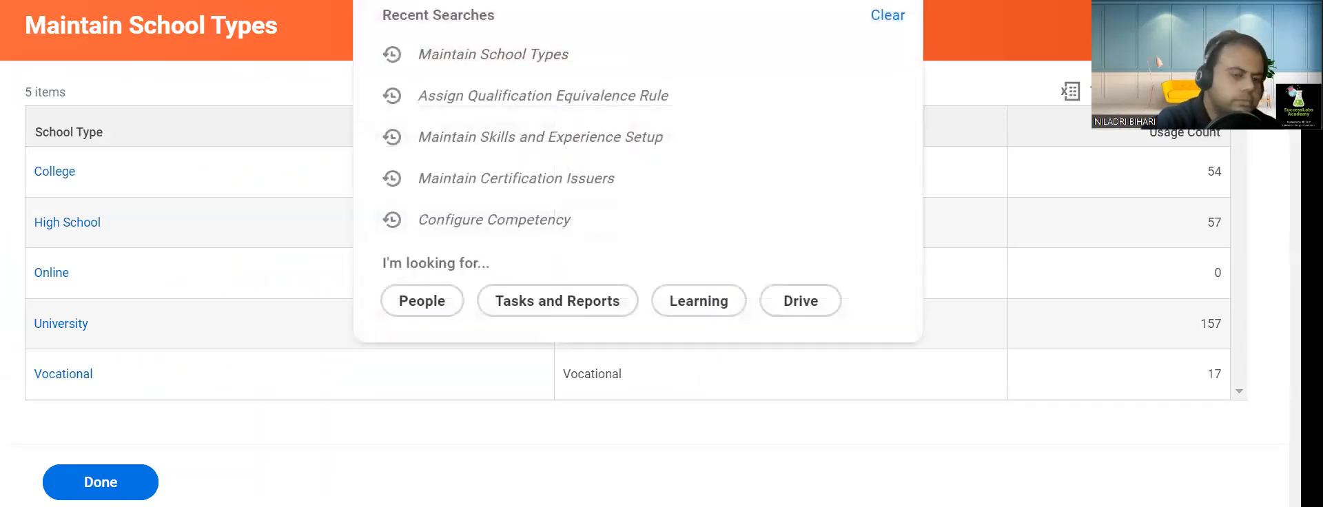
pyautogui.hotkey('ctrl', 'v')
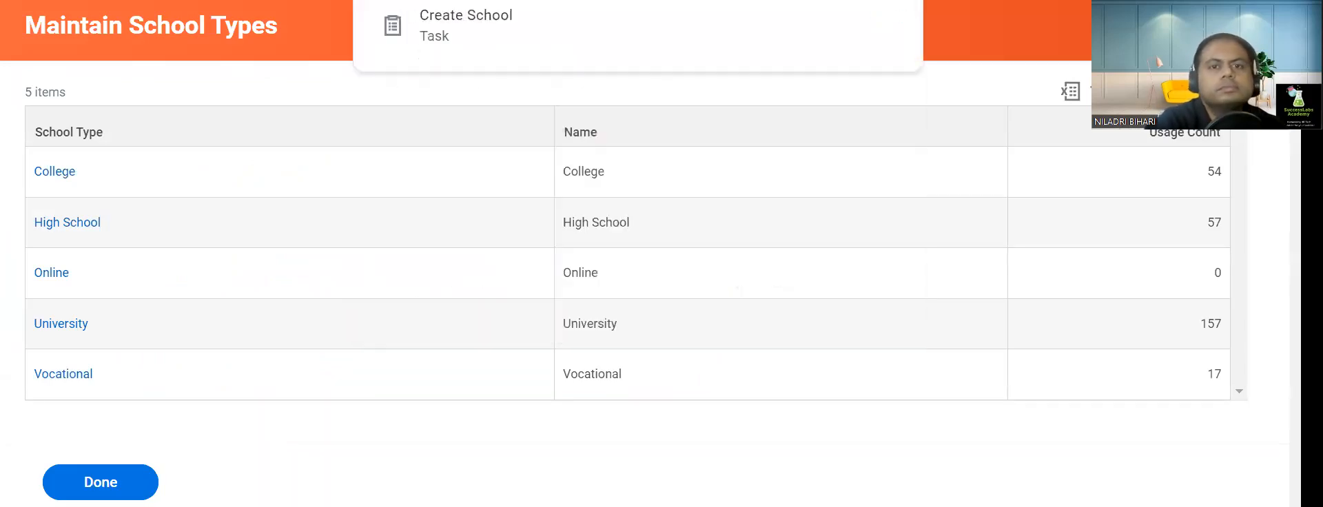
pyautogui.click(527, 36)
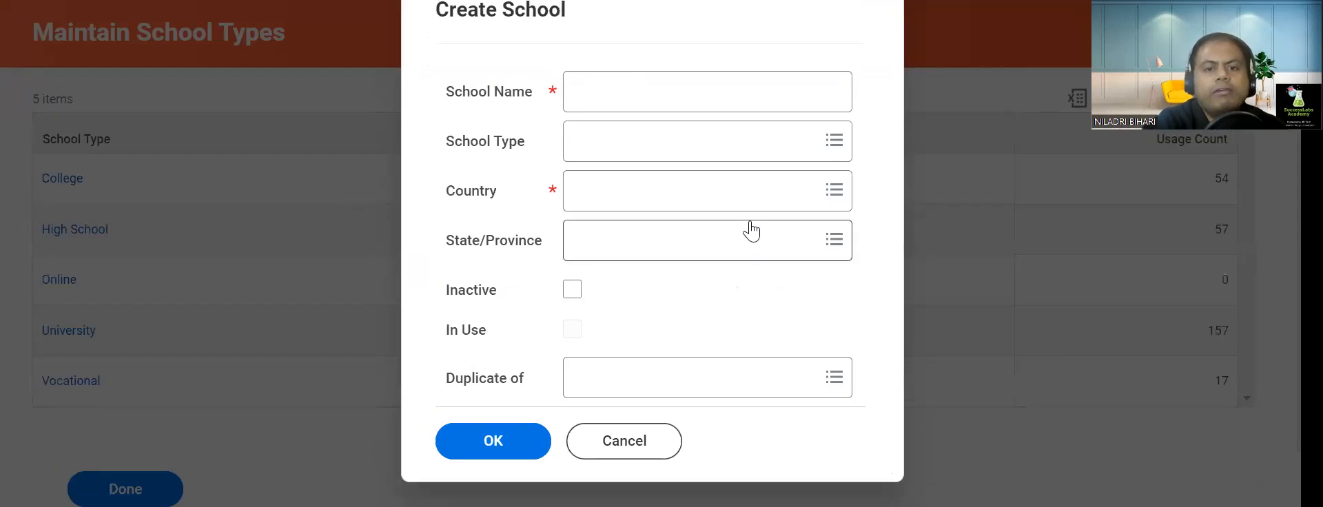
# Step: Enter "MKCG Govt High School Medical Campus" as the new school's name
pyautogui.click(630, 90)
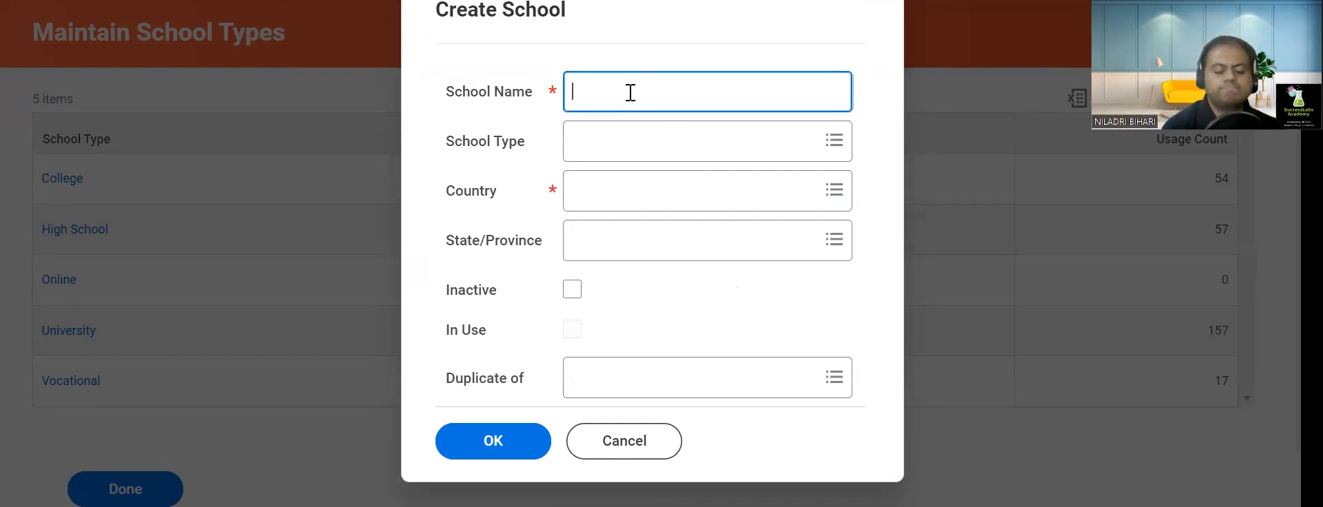
pyautogui.write('Govt High School Me')
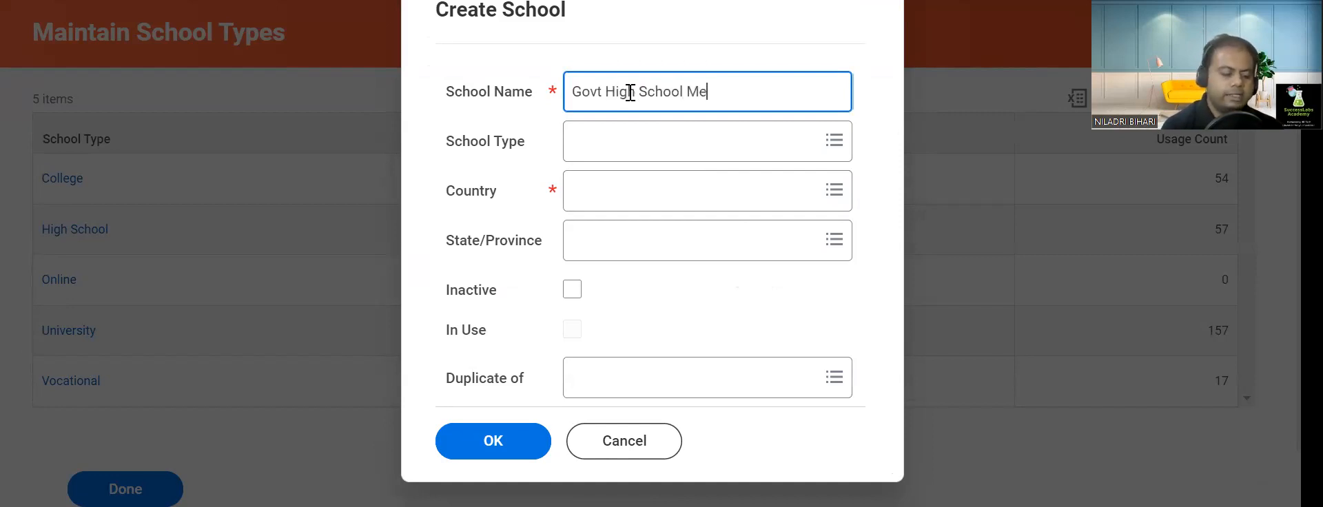
pyautogui.write('dical Campus')
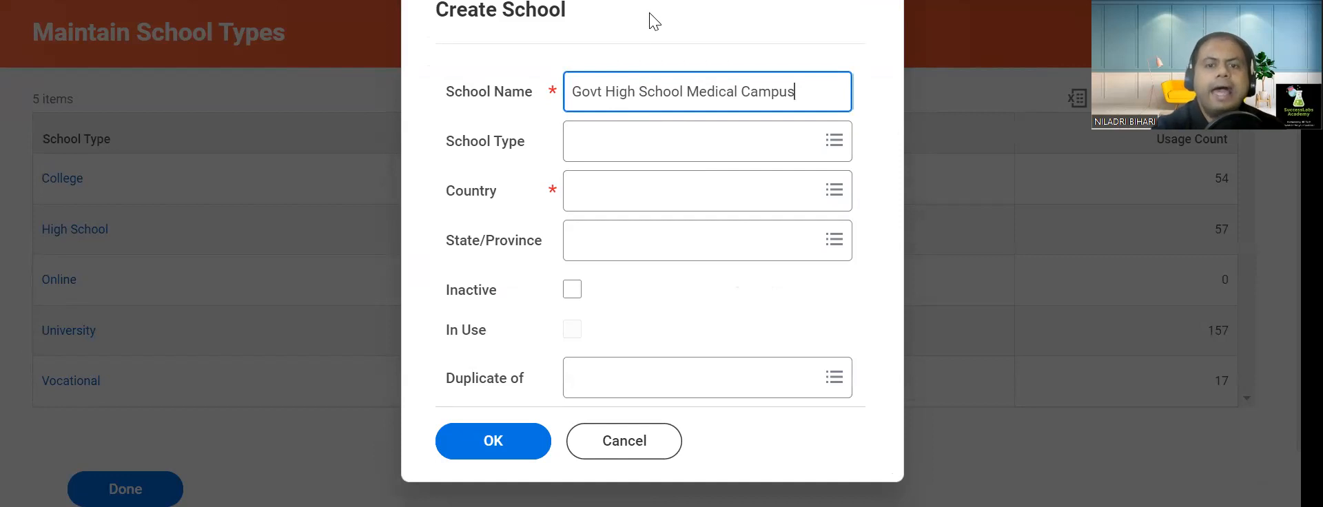
pyautogui.click(575, 92)
pyautogui.write('MKCG')
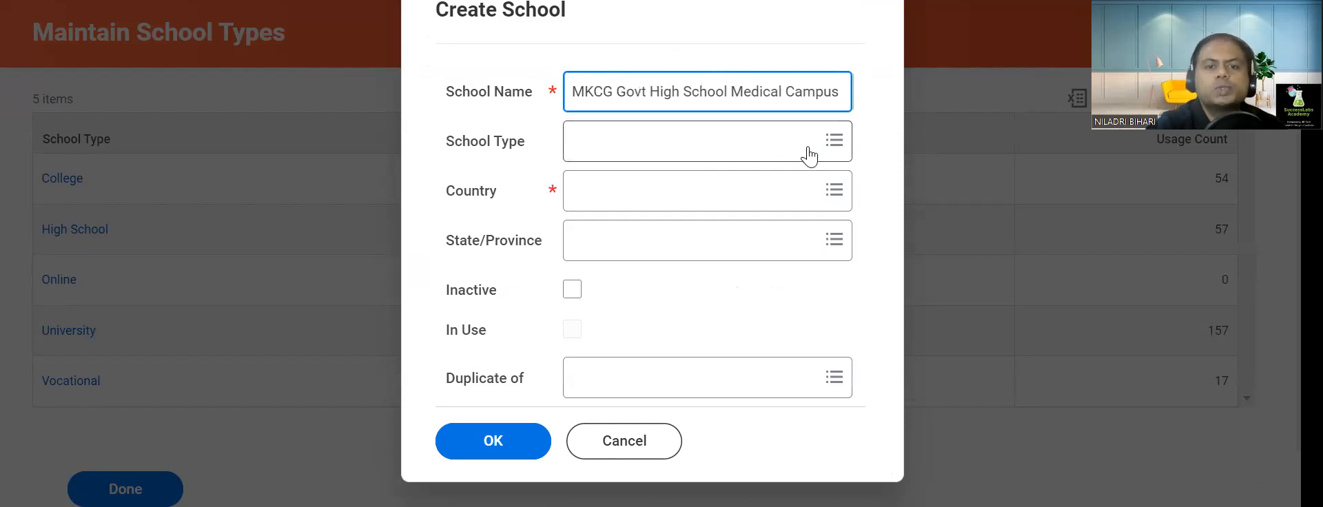
# Step: Set the new school's type to High School and its country to India
pyautogui.click(830, 142)
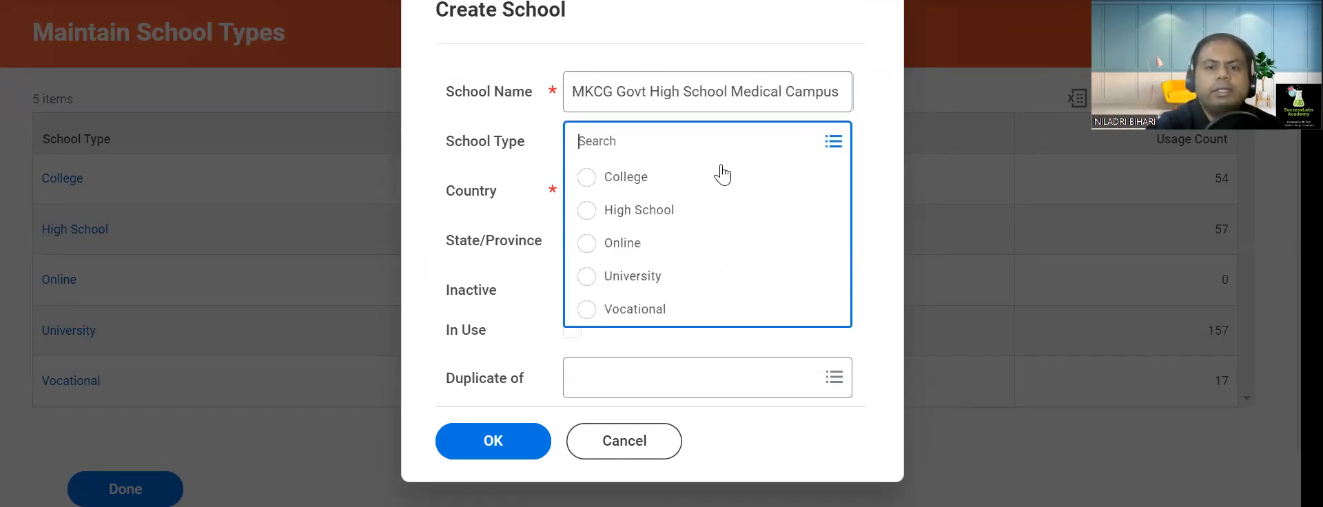
pyautogui.click(586, 210)
pyautogui.click(649, 193)
pyautogui.write('India')
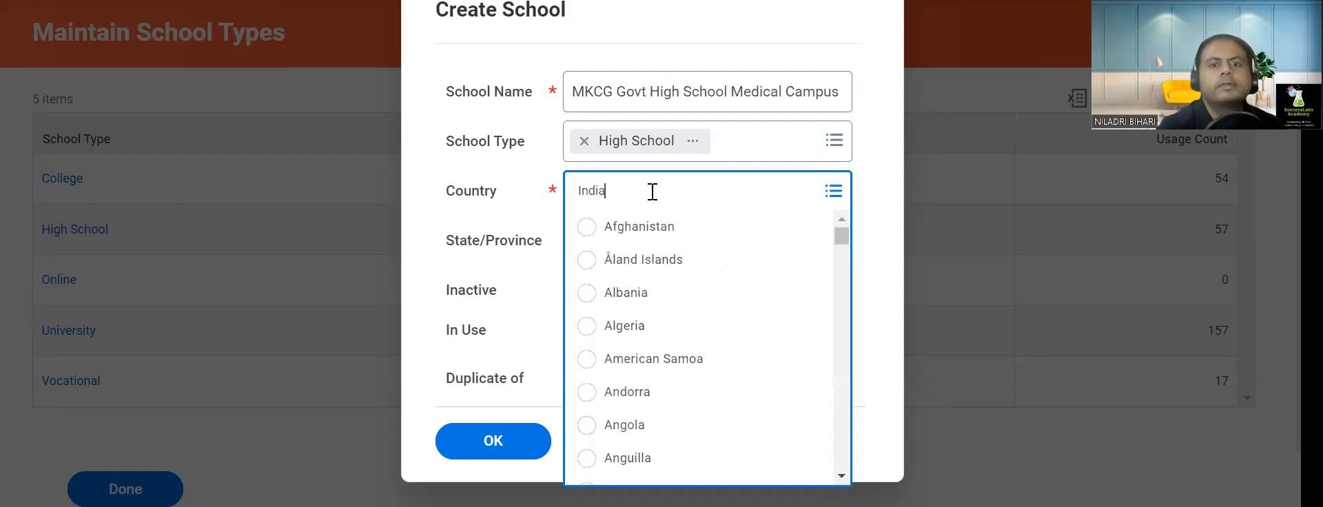
pyautogui.press('Return')
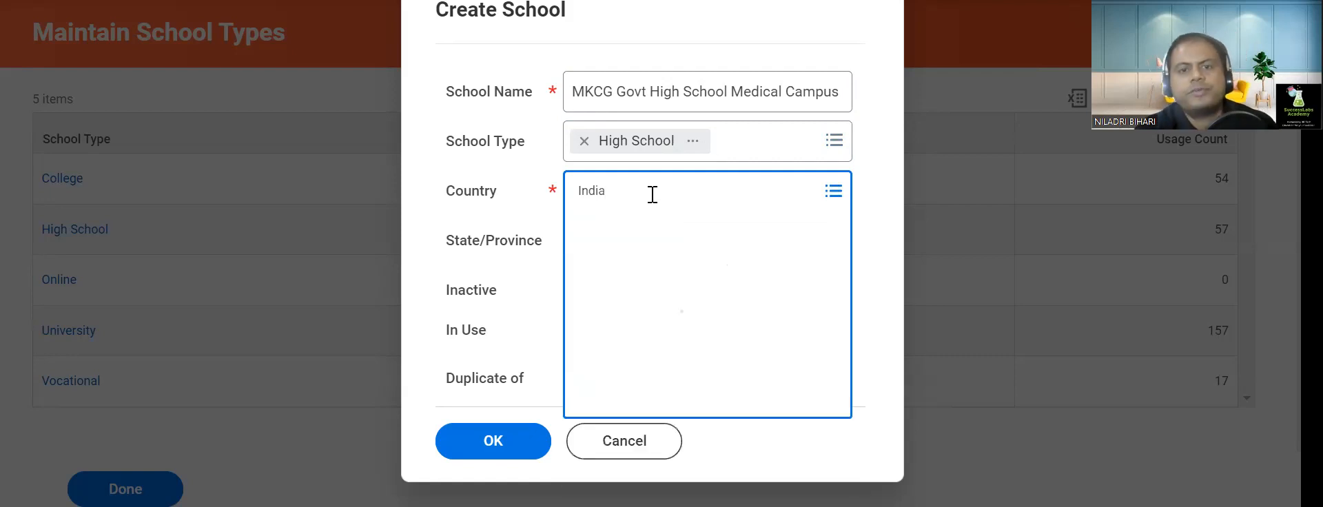
pyautogui.click(594, 270)
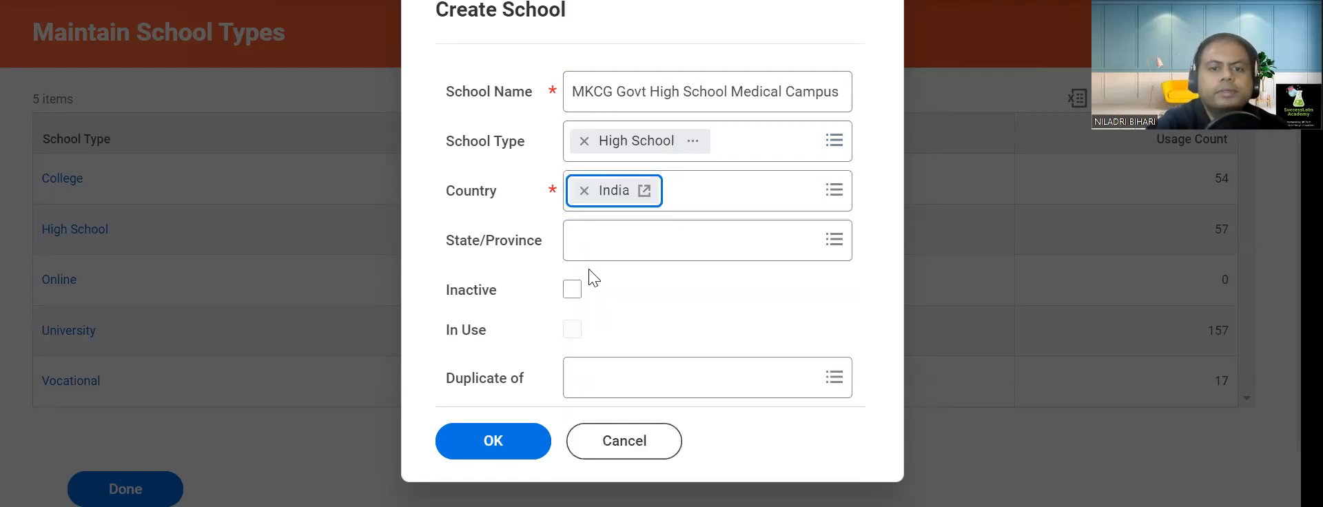
# Step: Set the school's state/province to Odisha and check the Duplicate of options, leaving that field empty
pyautogui.click(623, 238)
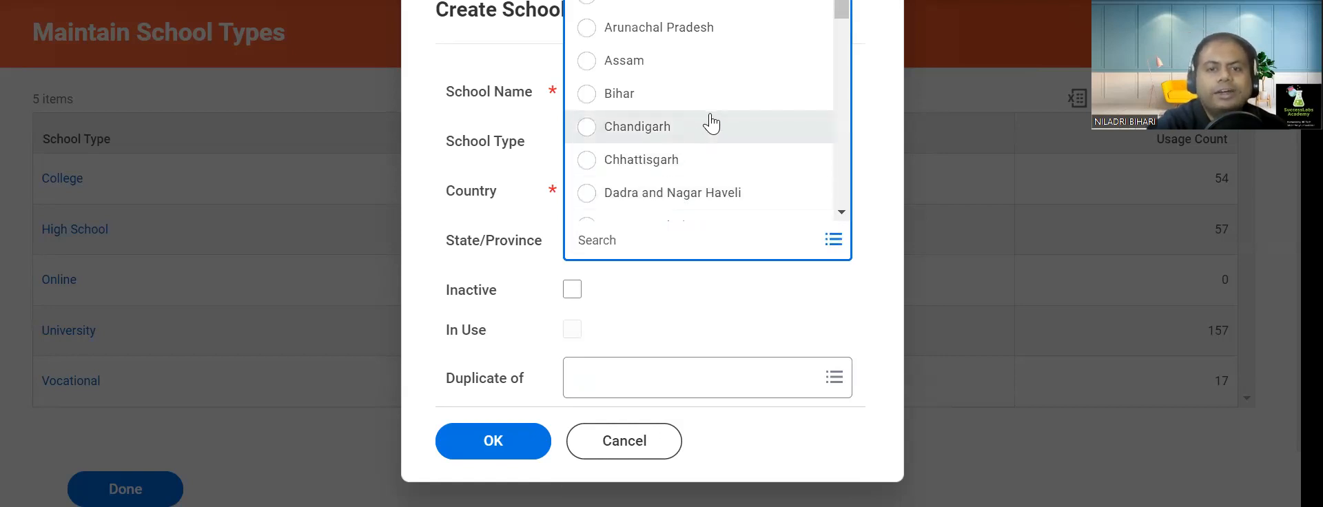
pyautogui.scroll(-3, 713, 128)
pyautogui.scroll(-10, 713, 131)
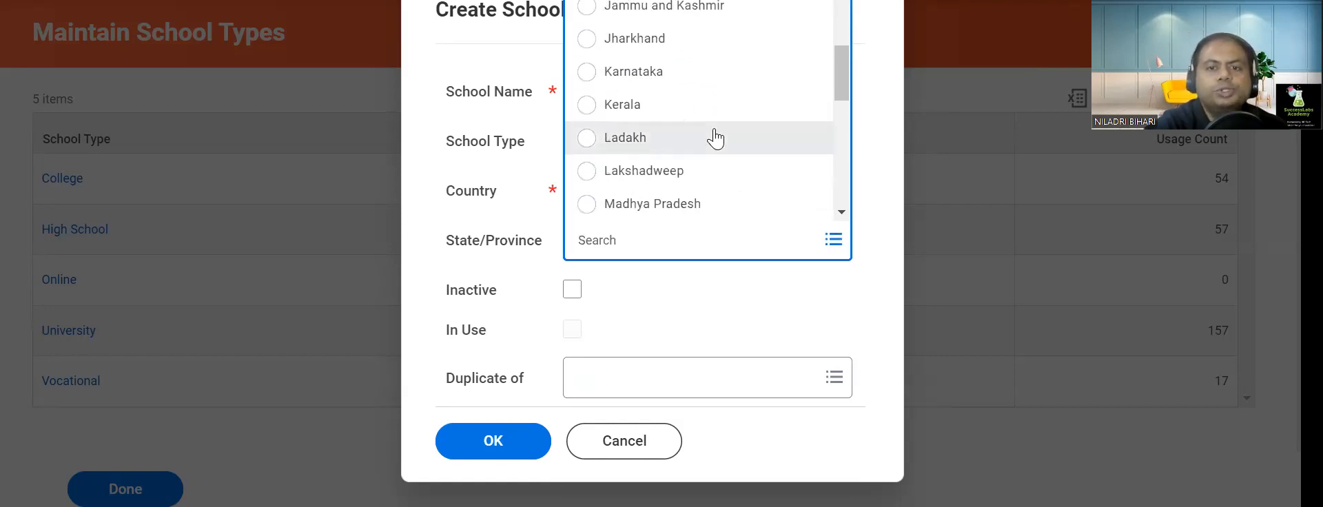
pyautogui.click(587, 98)
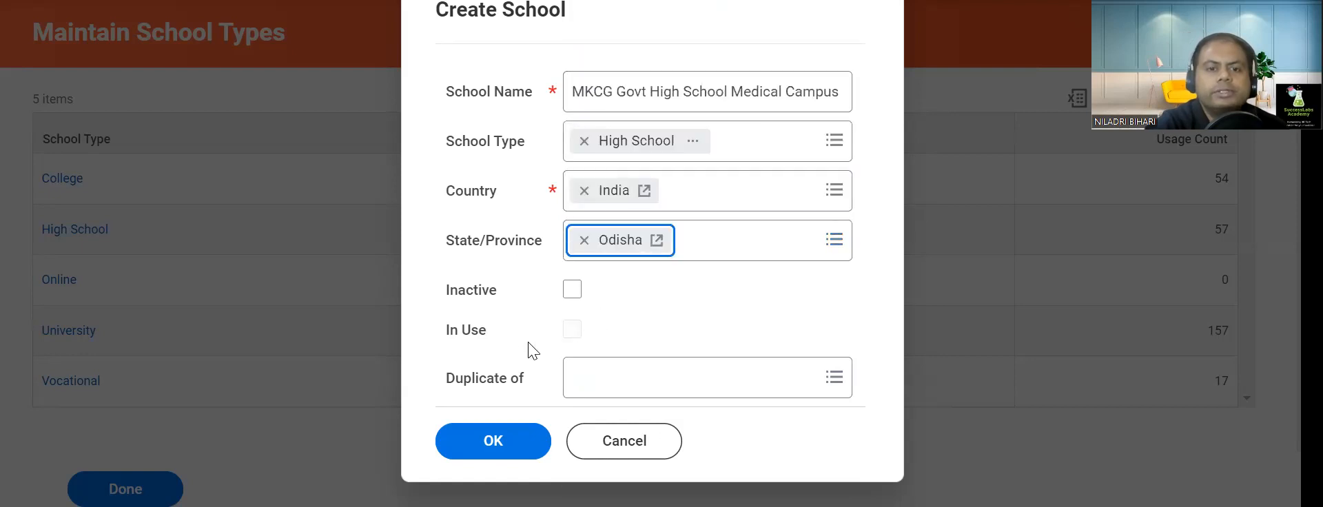
pyautogui.click(830, 381)
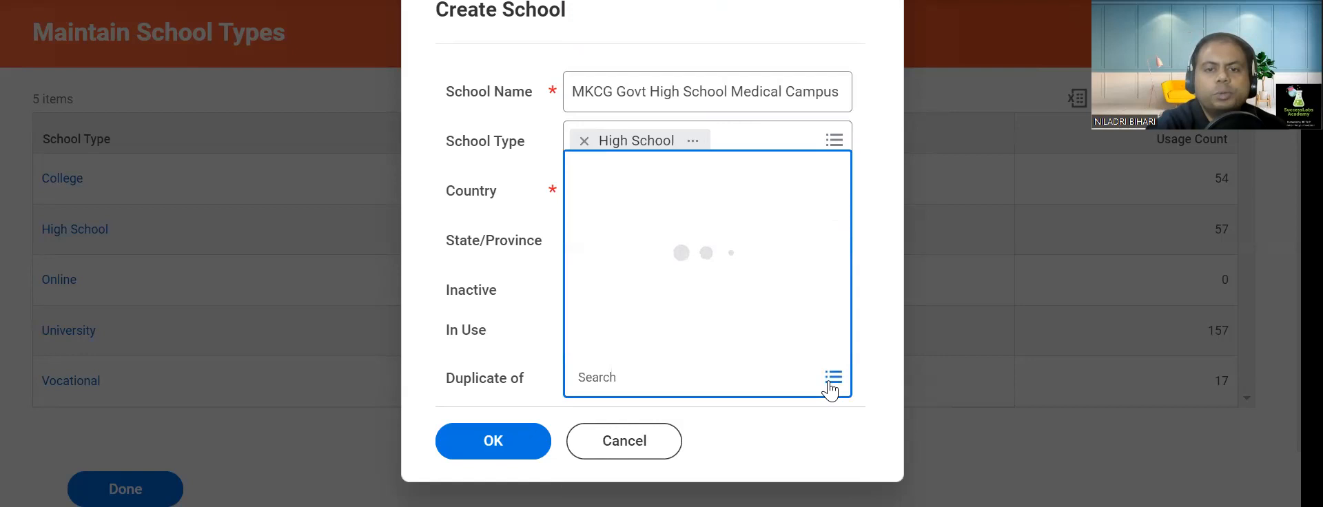
pyautogui.click(890, 324)
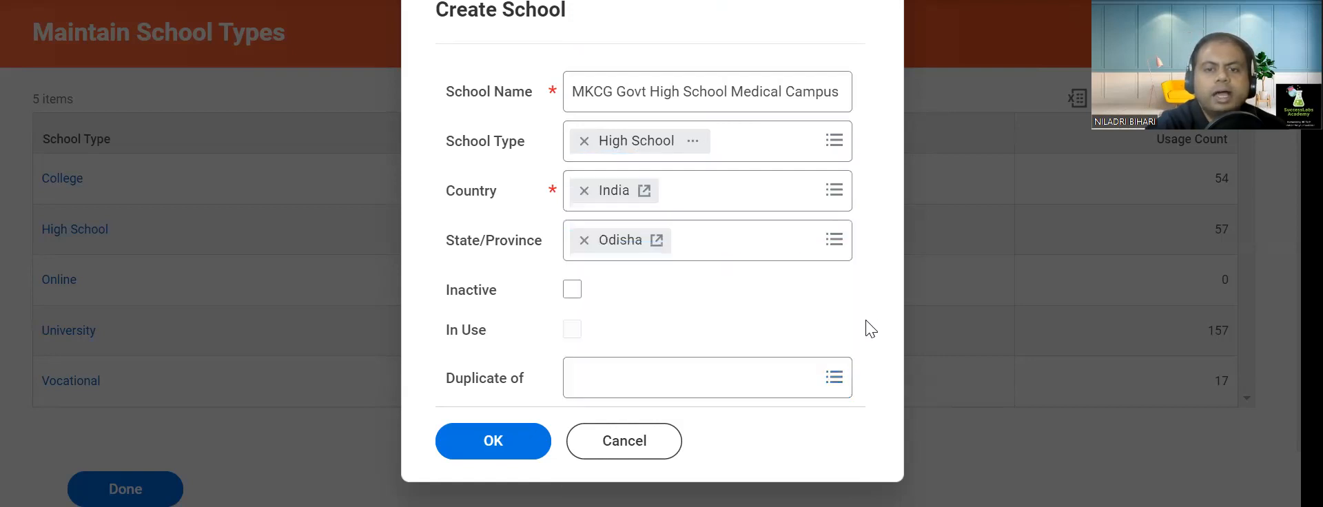
# Step: Submit the new MKCG Govt High School Medical Campus record, close its summary and reopen the Create School task
pyautogui.click(514, 444)
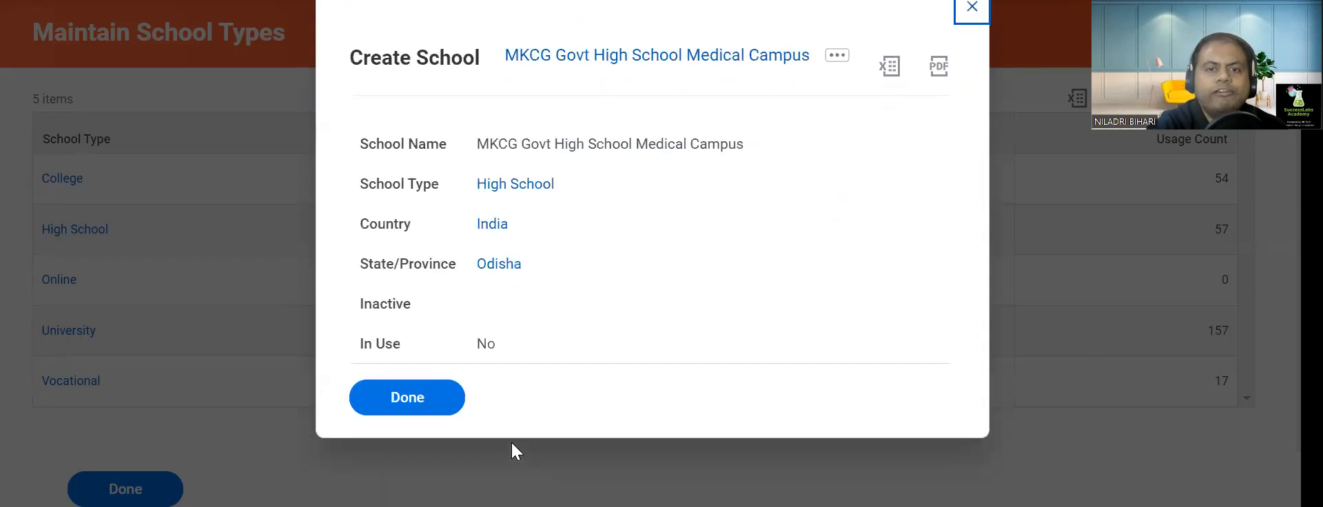
pyautogui.click(422, 405)
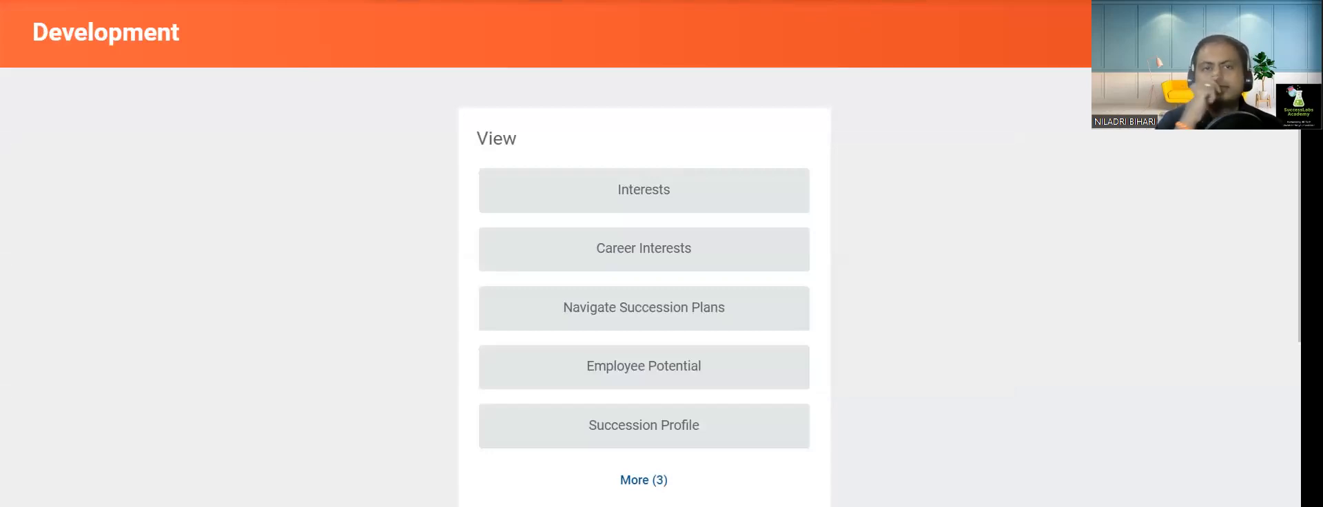
pyautogui.click(555, 39)
# Step: Enter "Manipal University" as the school name and set the school type to University
pyautogui.click(623, 95)
pyautogui.write('Manipa')
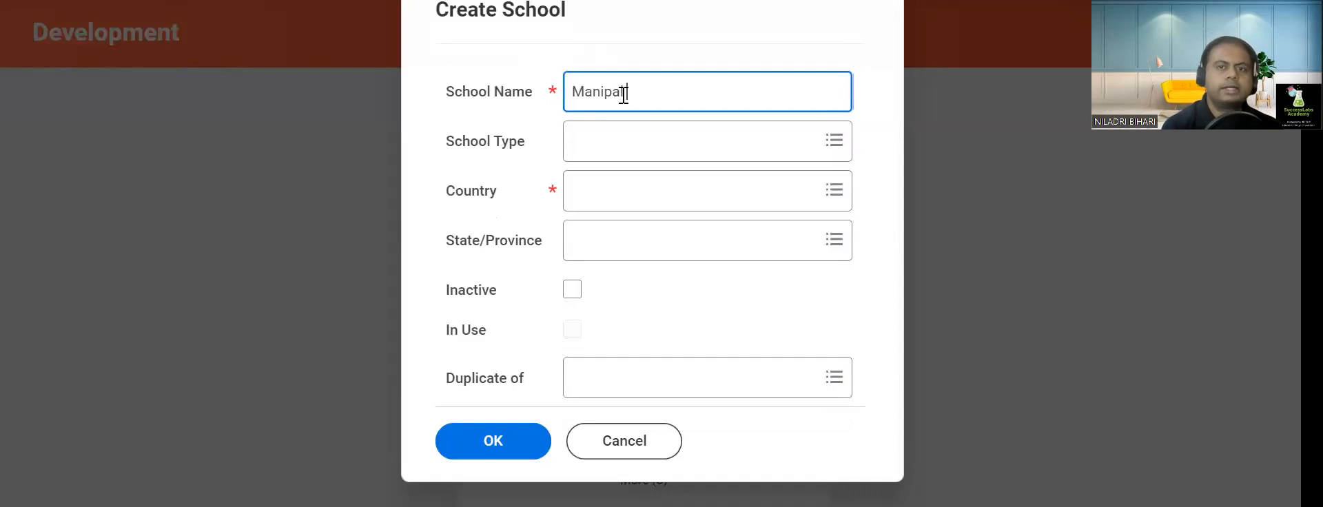
pyautogui.write('l U')
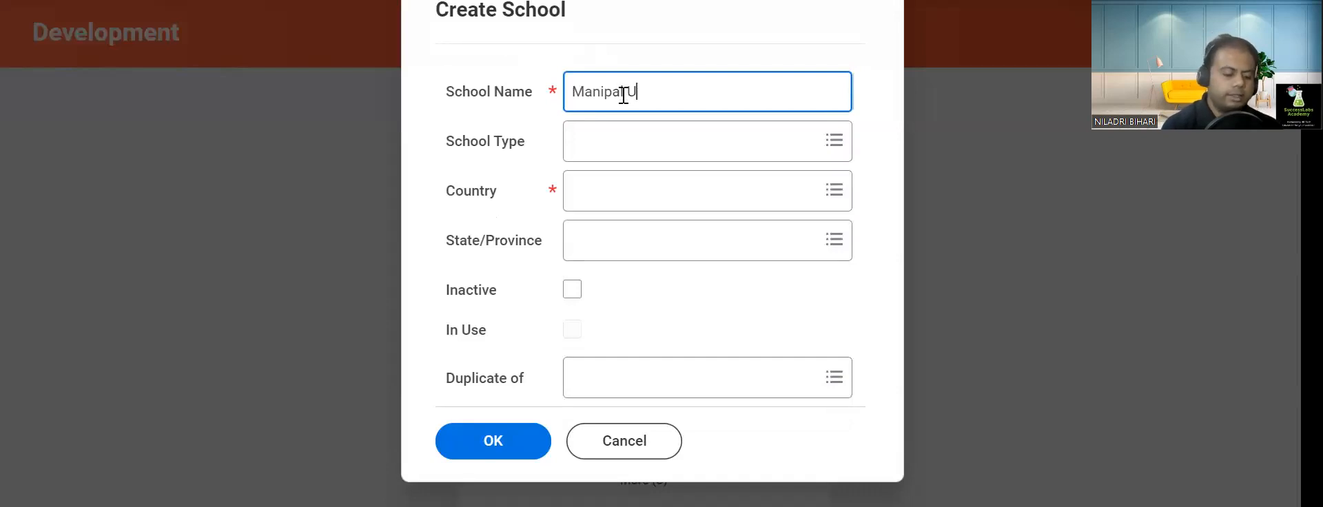
pyautogui.write('niversity')
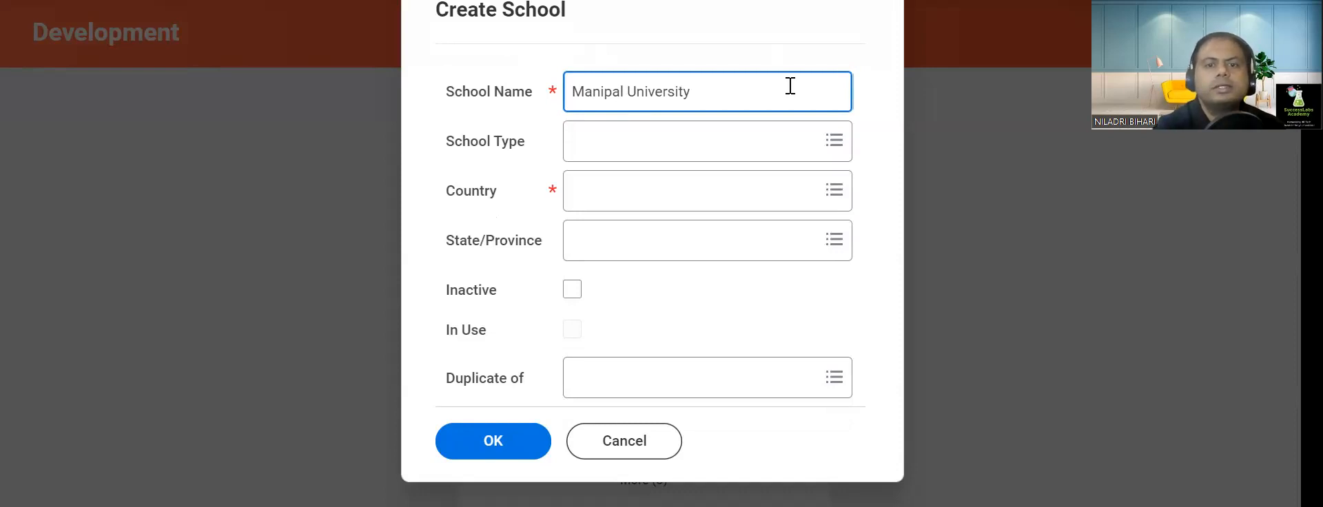
pyautogui.click(835, 142)
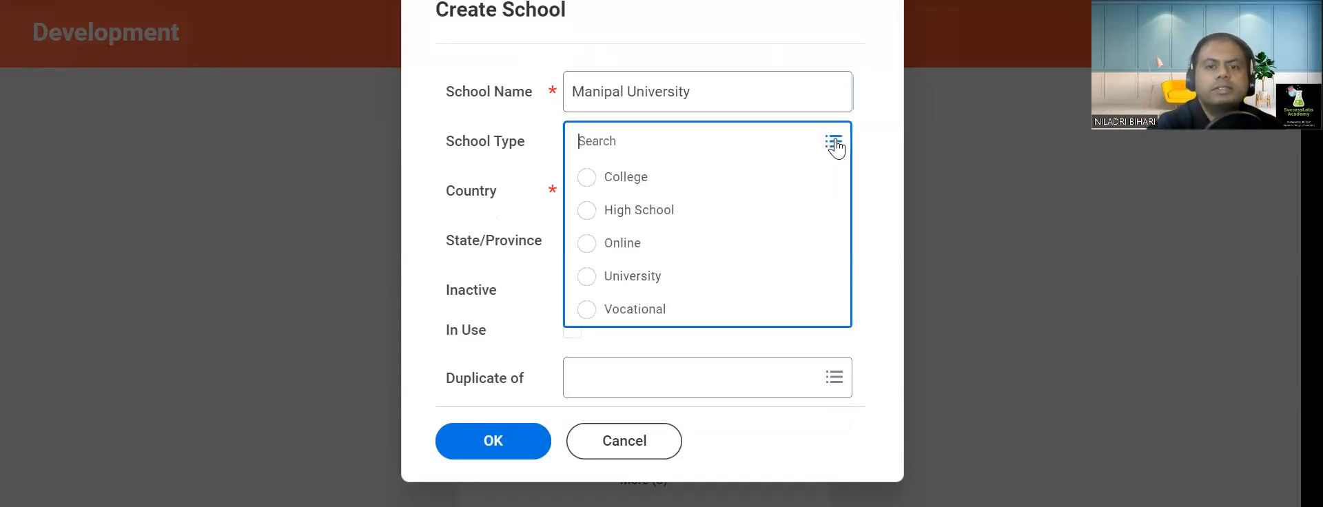
pyautogui.click(590, 279)
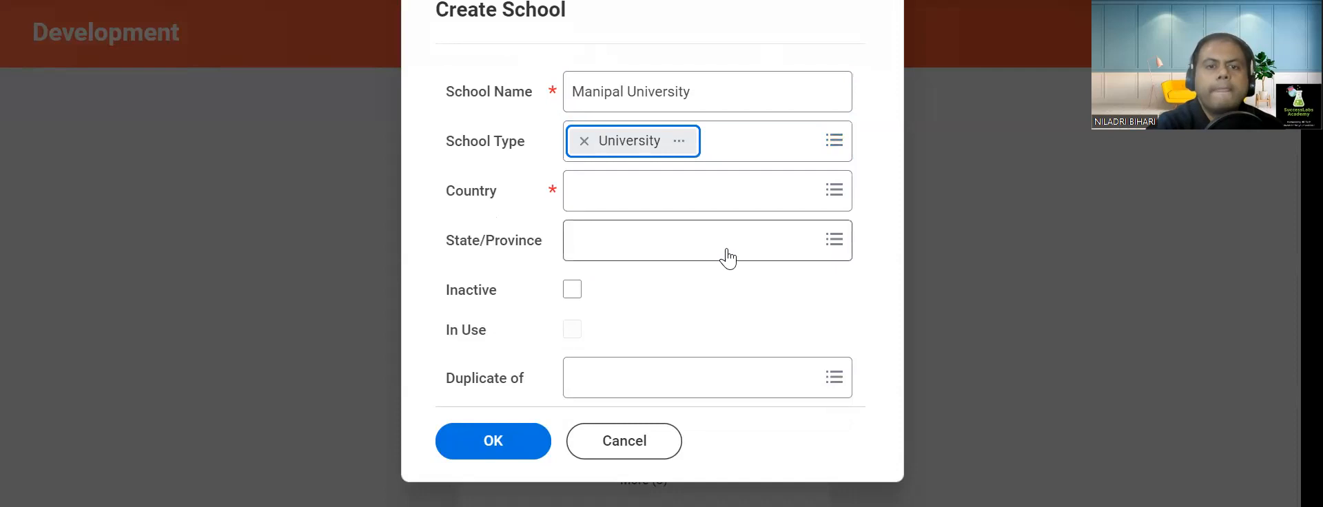
# Step: Set the new university's country to India
pyautogui.click(766, 189)
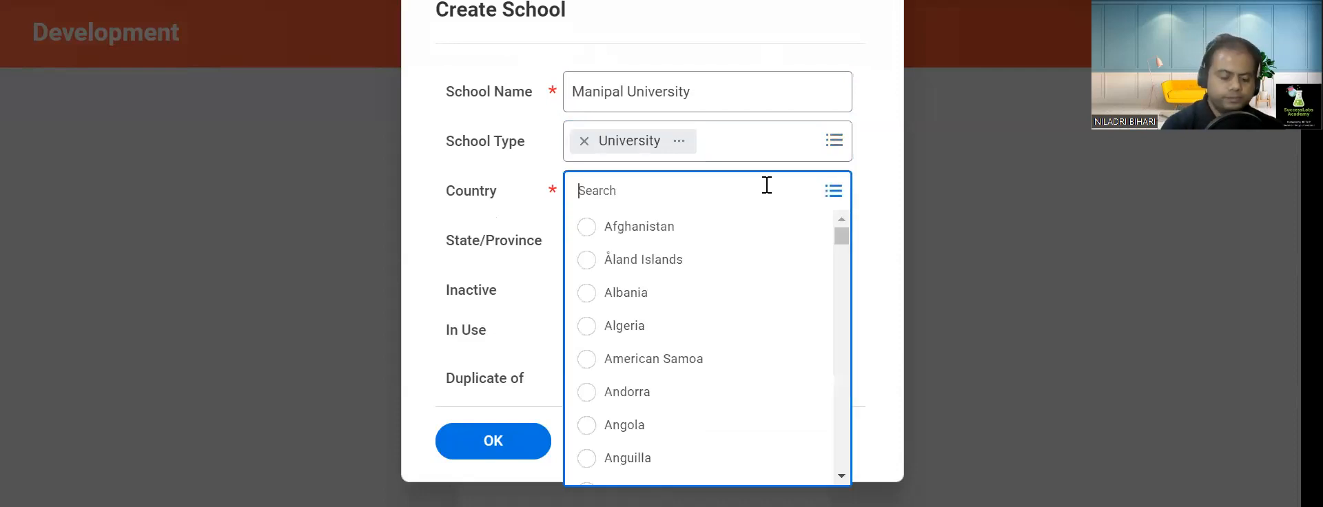
pyautogui.write('India')
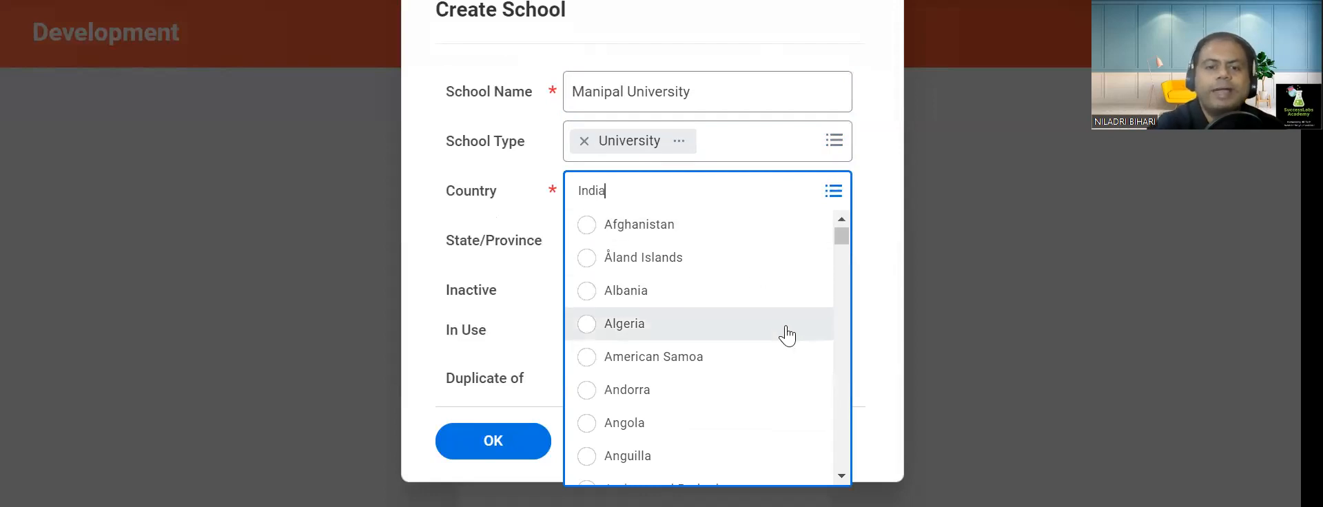
pyautogui.scroll(-5, 783, 331)
pyautogui.scroll(-5, 790, 311)
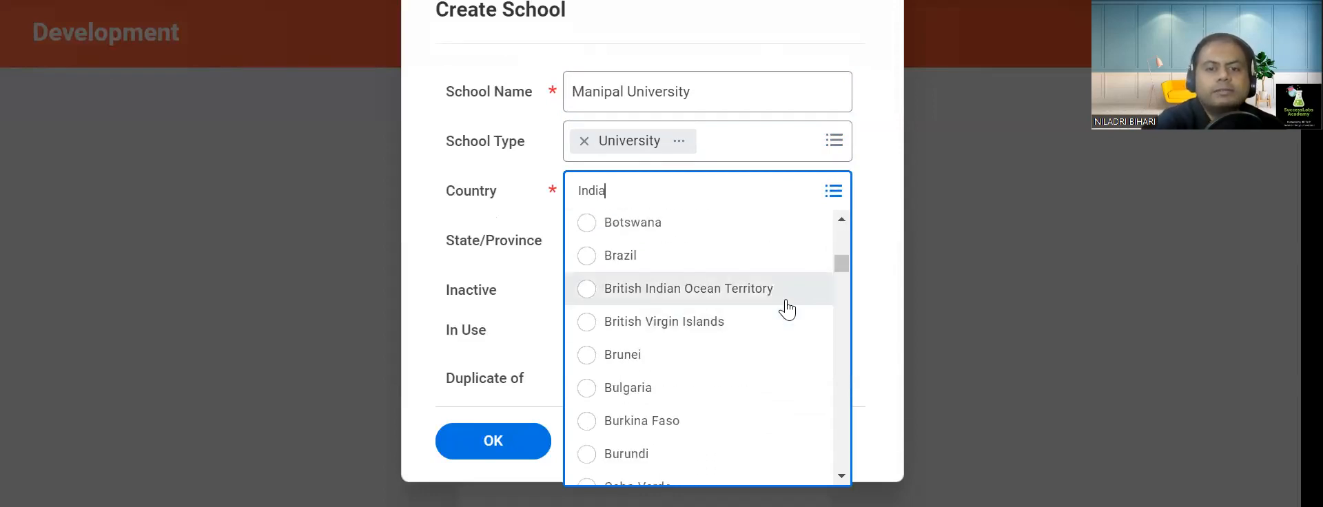
pyautogui.scroll(-5, 785, 301)
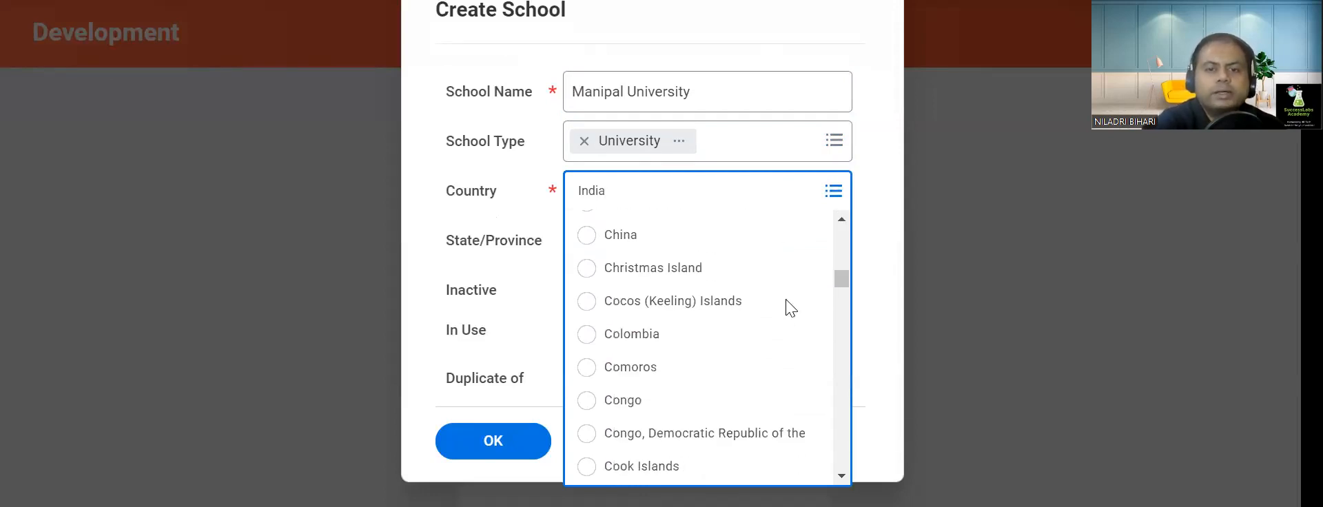
pyautogui.scroll(-4, 782, 304)
pyautogui.scroll(-5, 777, 303)
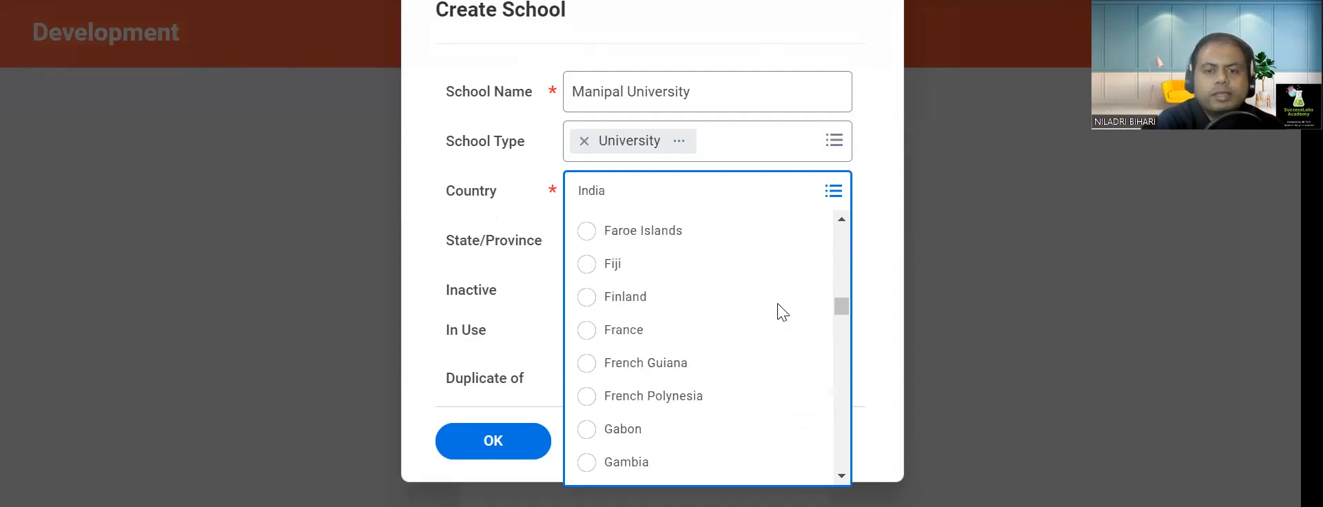
pyautogui.scroll(-2, 777, 304)
pyautogui.scroll(-7, 777, 308)
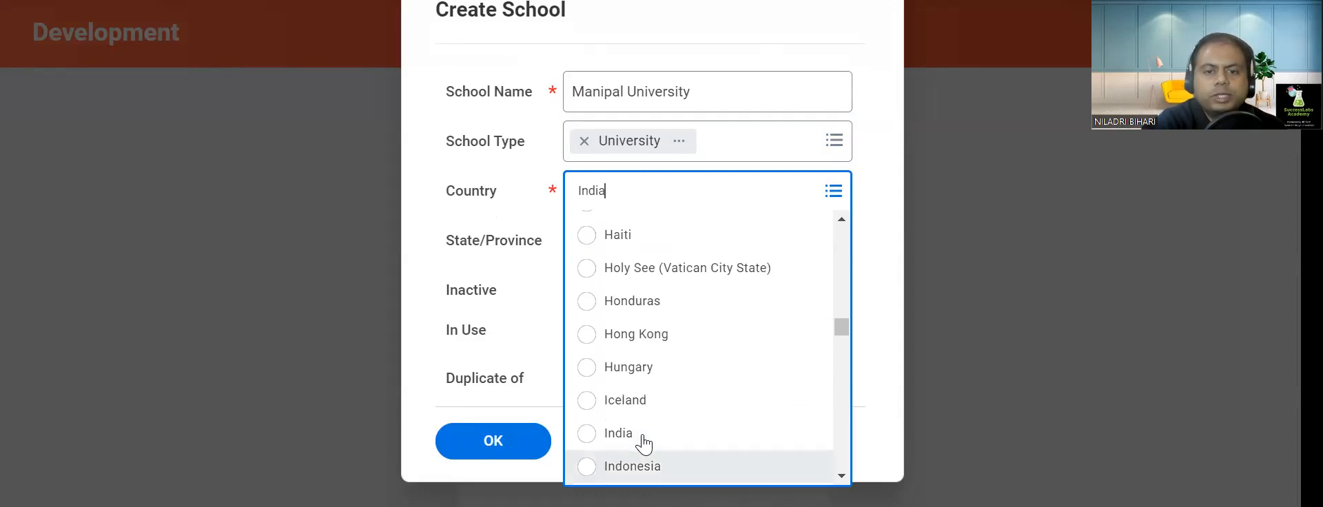
pyautogui.click(587, 435)
# Step: Set the new university's state/province to Karnataka
pyautogui.click(701, 245)
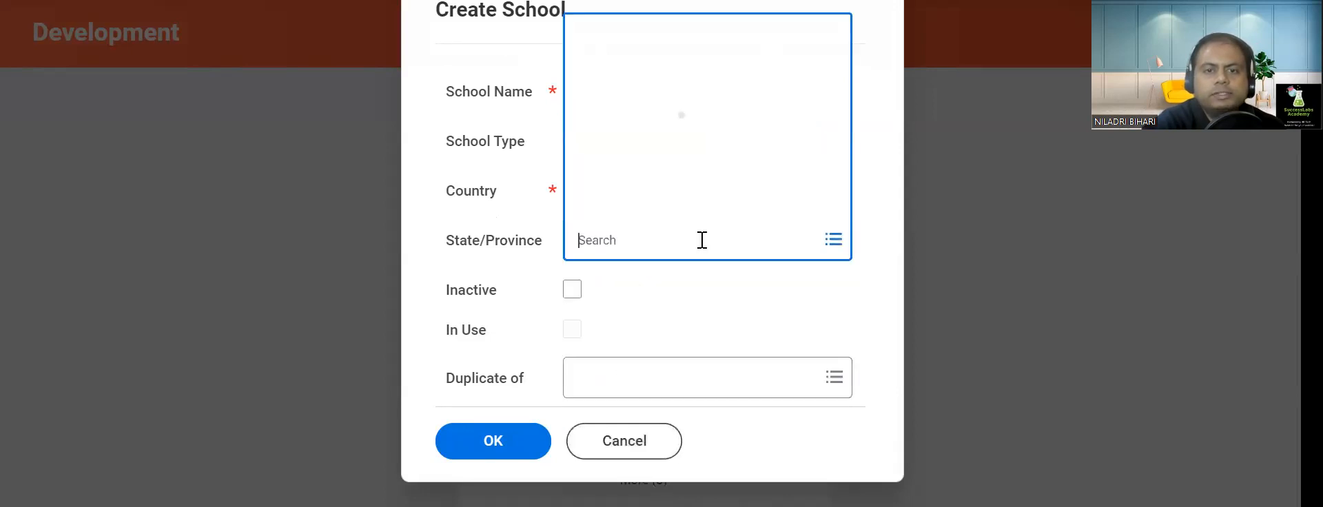
pyautogui.write('Karnat')
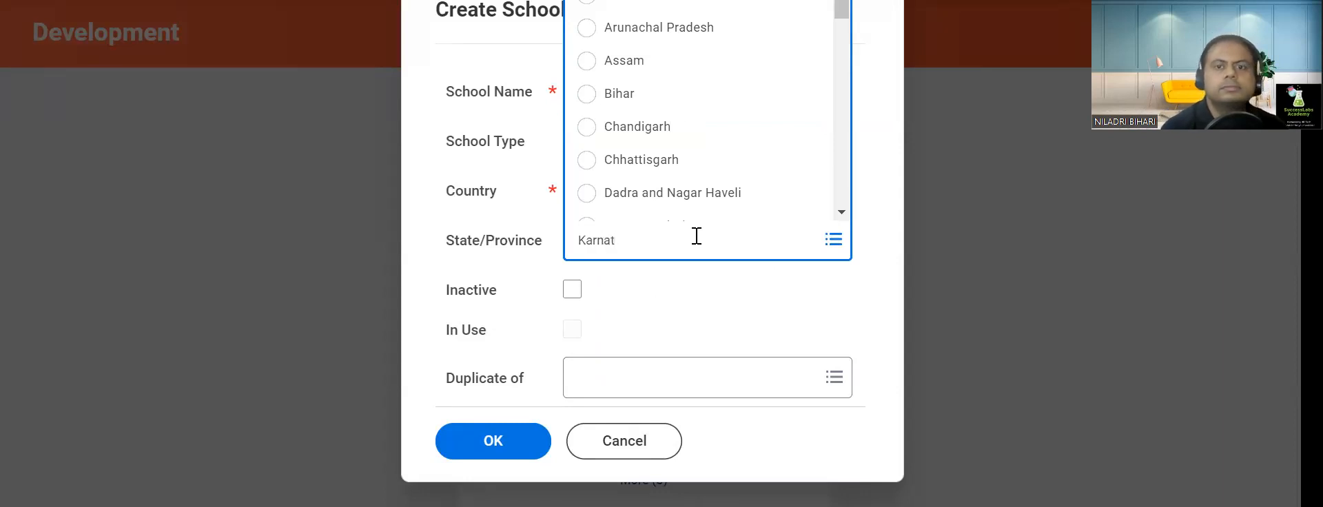
pyautogui.scroll(-10, 762, 149)
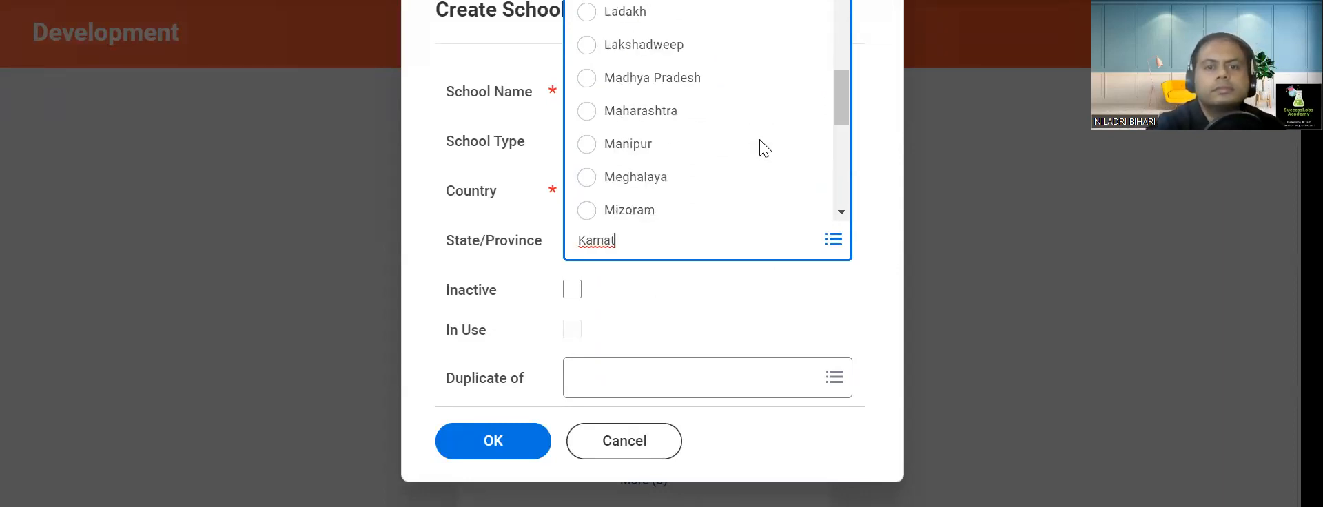
pyautogui.scroll(3, 701, 172)
pyautogui.scroll(5, 701, 172)
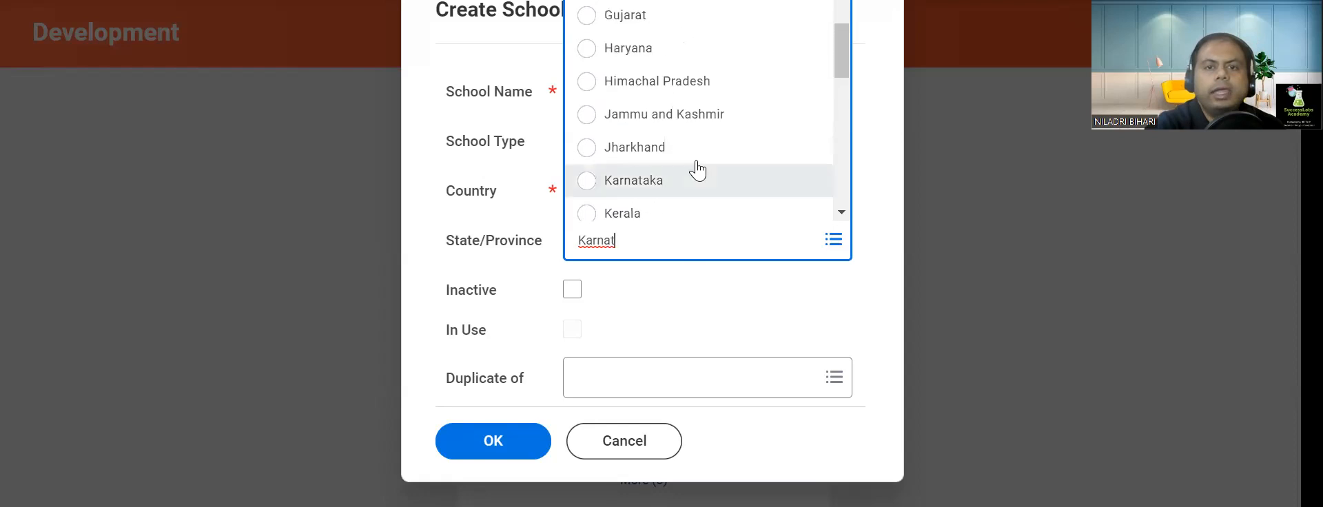
pyautogui.scroll(-4, 668, 124)
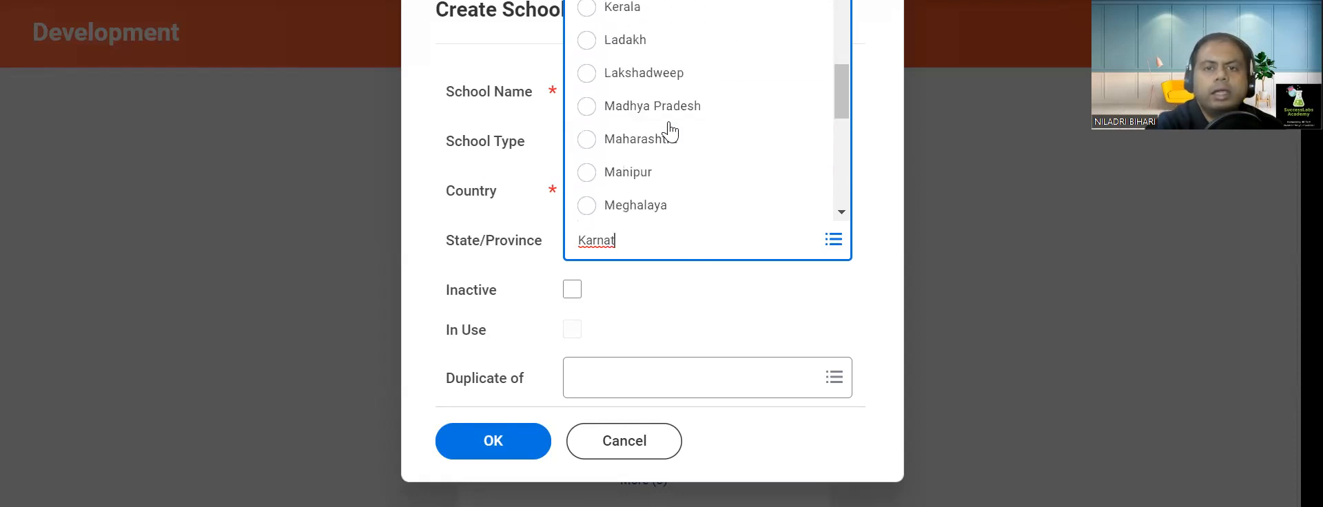
pyautogui.scroll(2, 658, 103)
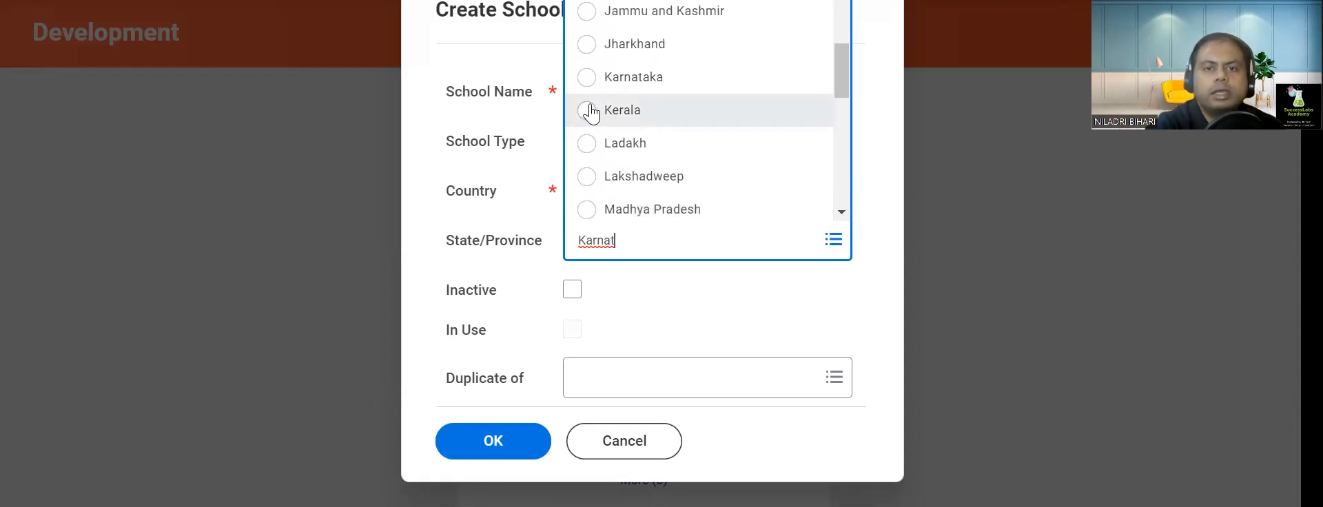
pyautogui.click(586, 77)
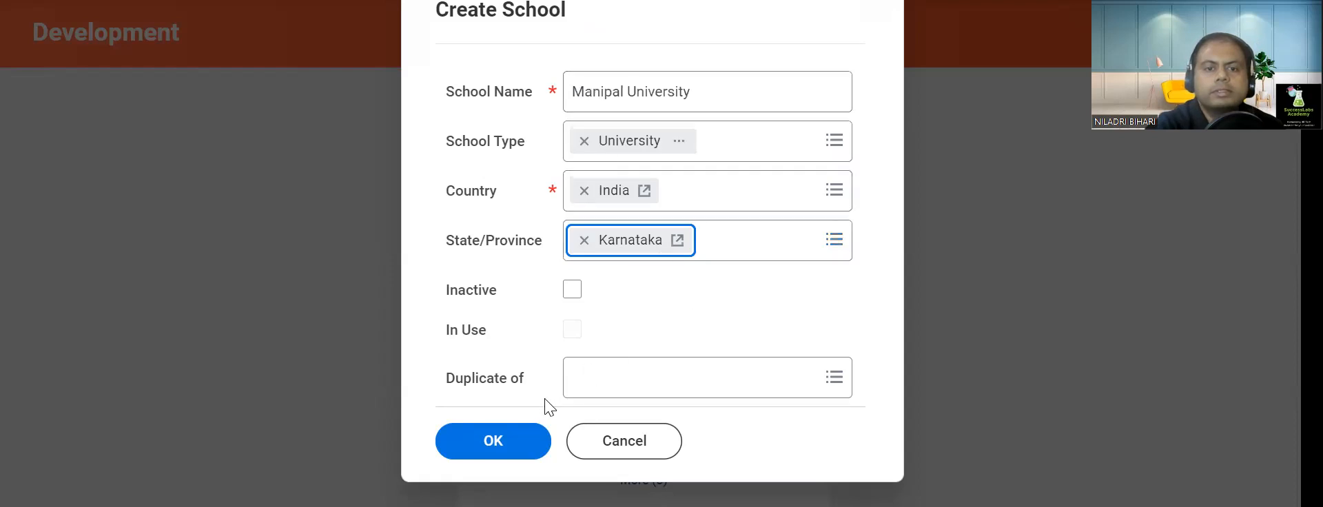
# Step: Try to submit the Manipal University school record and examine the submission's validation details
pyautogui.click(528, 441)
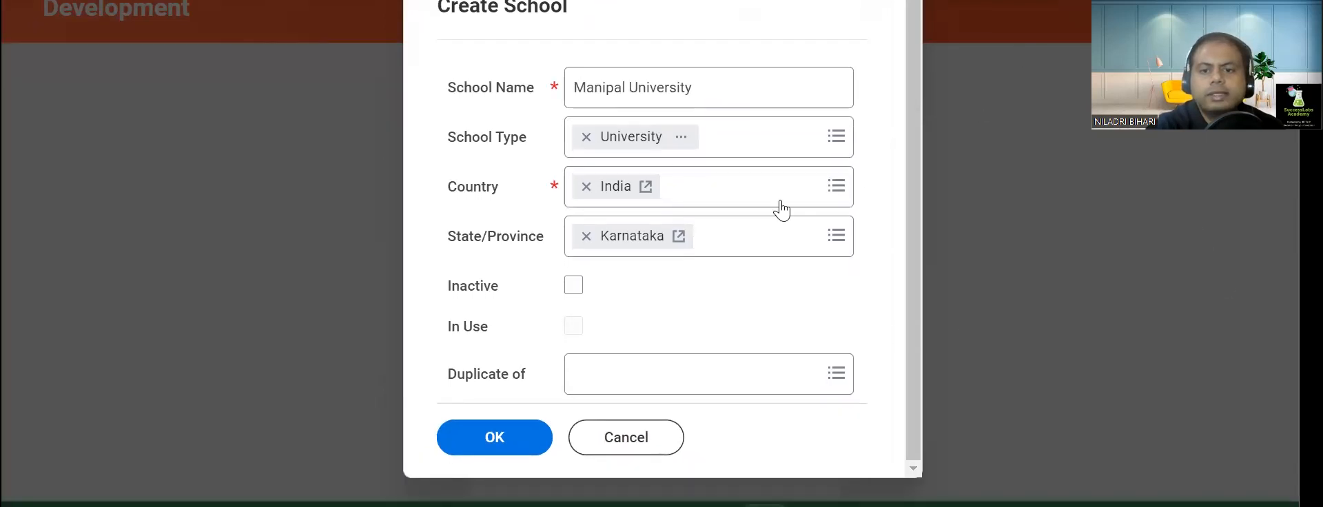
pyautogui.tripleClick(710, 3)
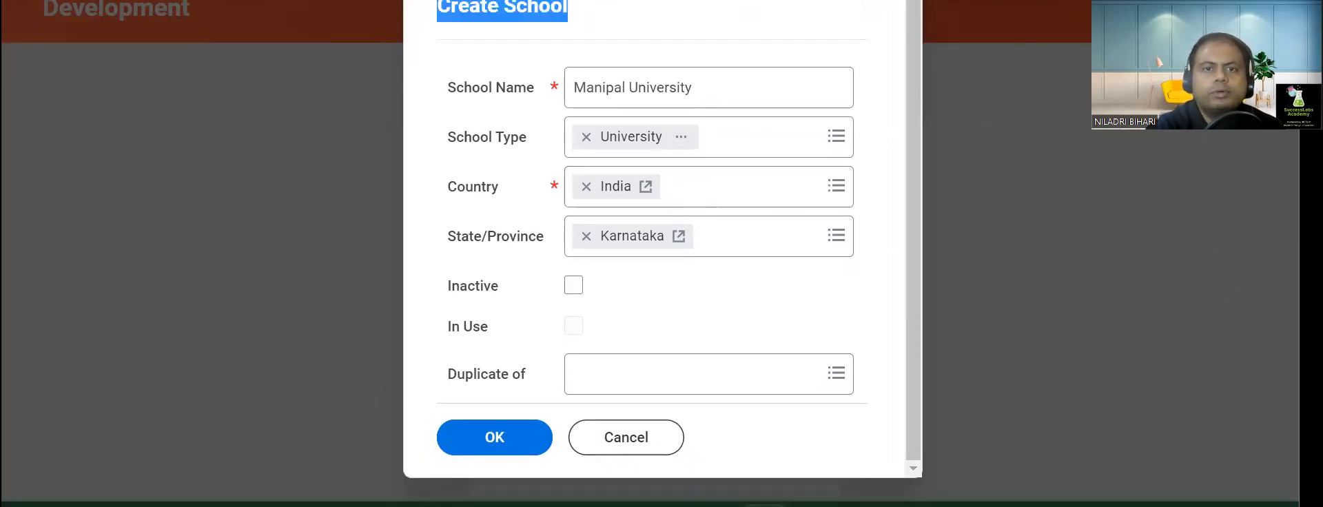
pyautogui.moveTo(750, 24); pyautogui.dragTo(760, 45)
pyautogui.click(555, 5)
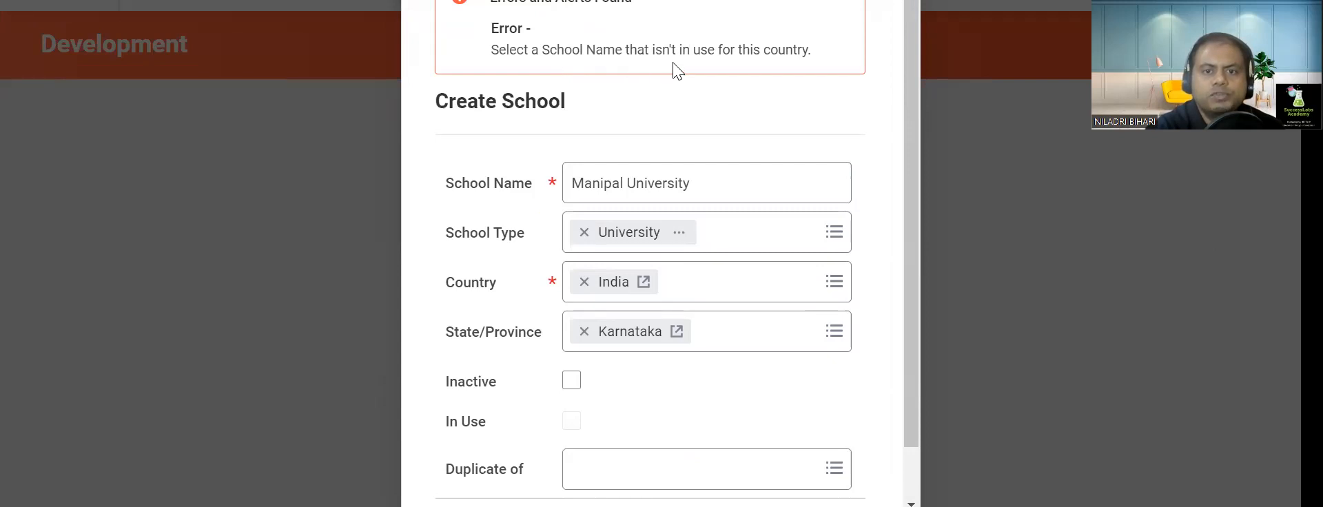
pyautogui.scroll(-1, 753, 183)
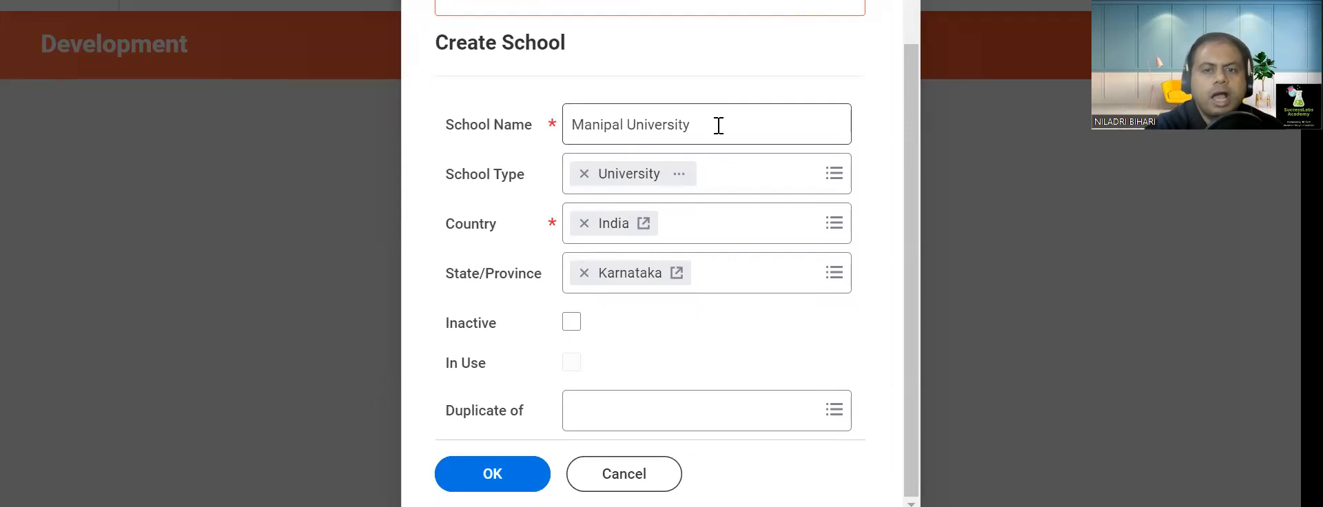
# Step: Change the school name to "Alliance University", submit the record and close its summary
pyautogui.moveTo(703, 126); pyautogui.dragTo(558, 118)
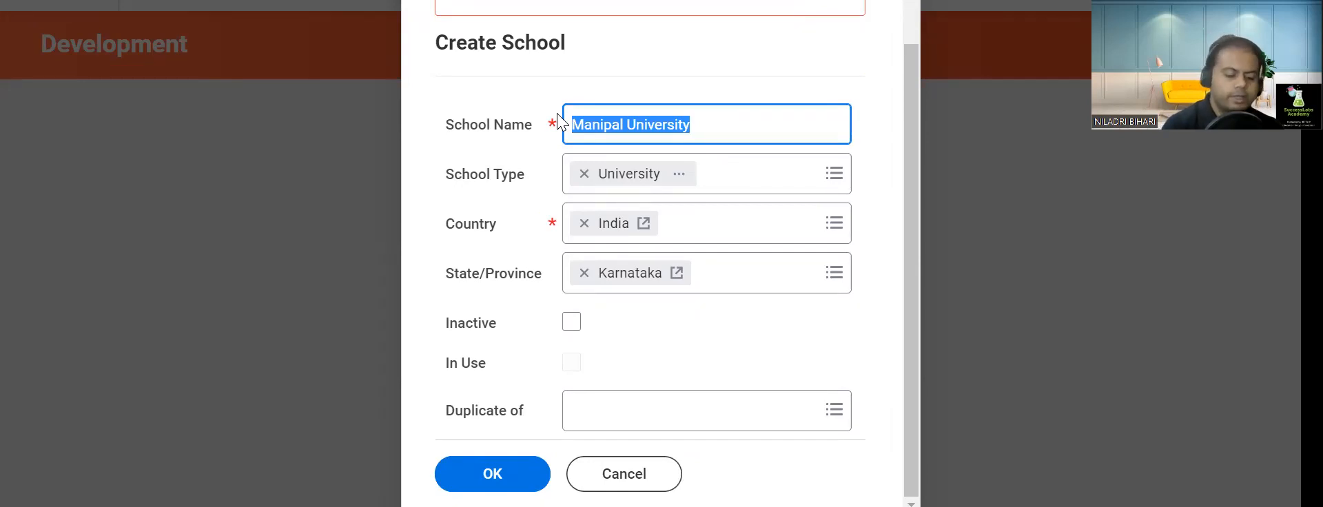
pyautogui.write('Alliance')
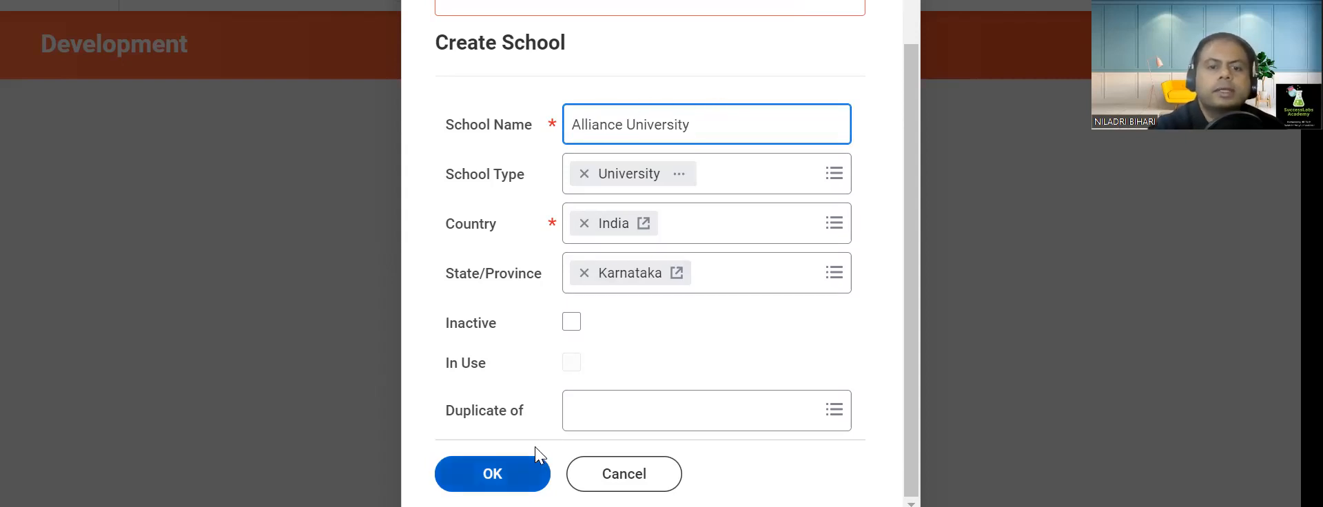
pyautogui.click(535, 469)
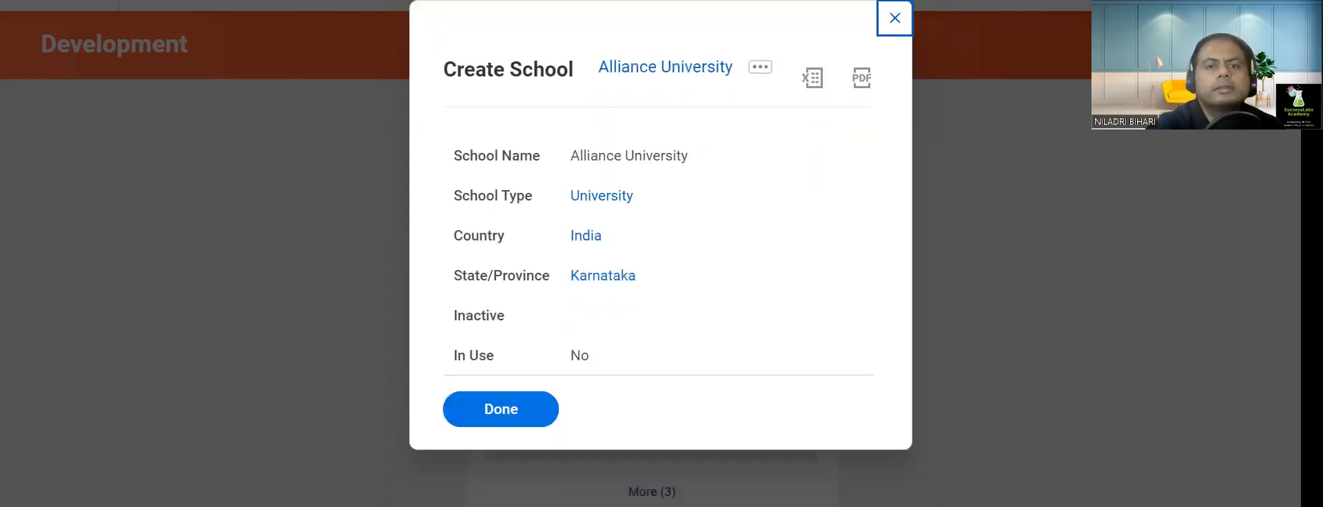
pyautogui.click(518, 412)
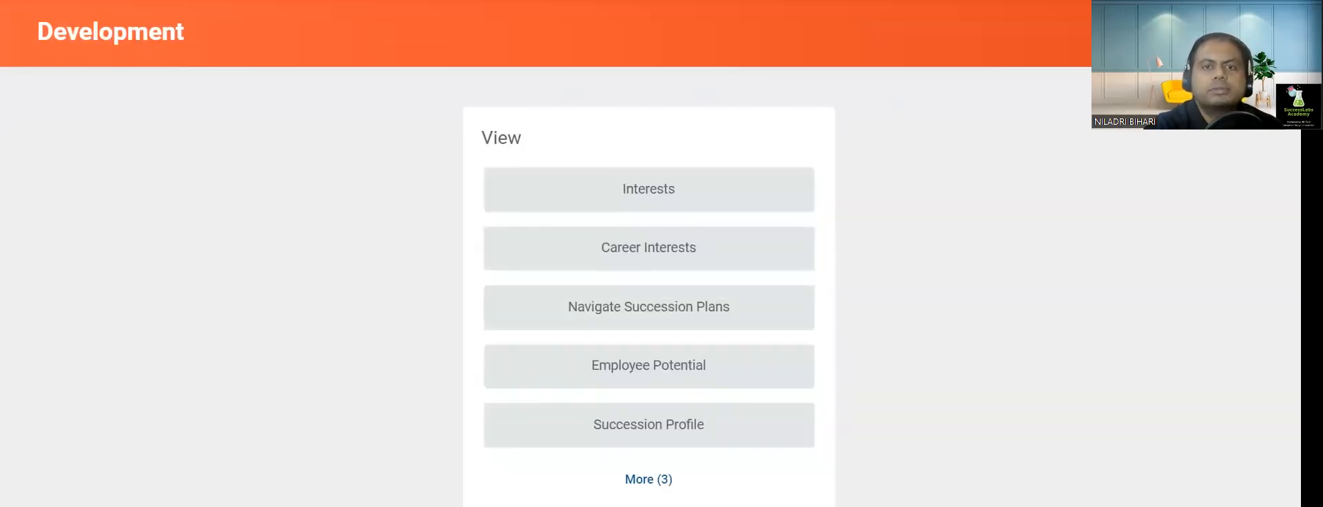
# Step: In the mind map, add a "Named School Type" child node to "Create School task" and widen it to fit one line
pyautogui.hotkey('alt', 'Tab')
pyautogui.click(827, 271)
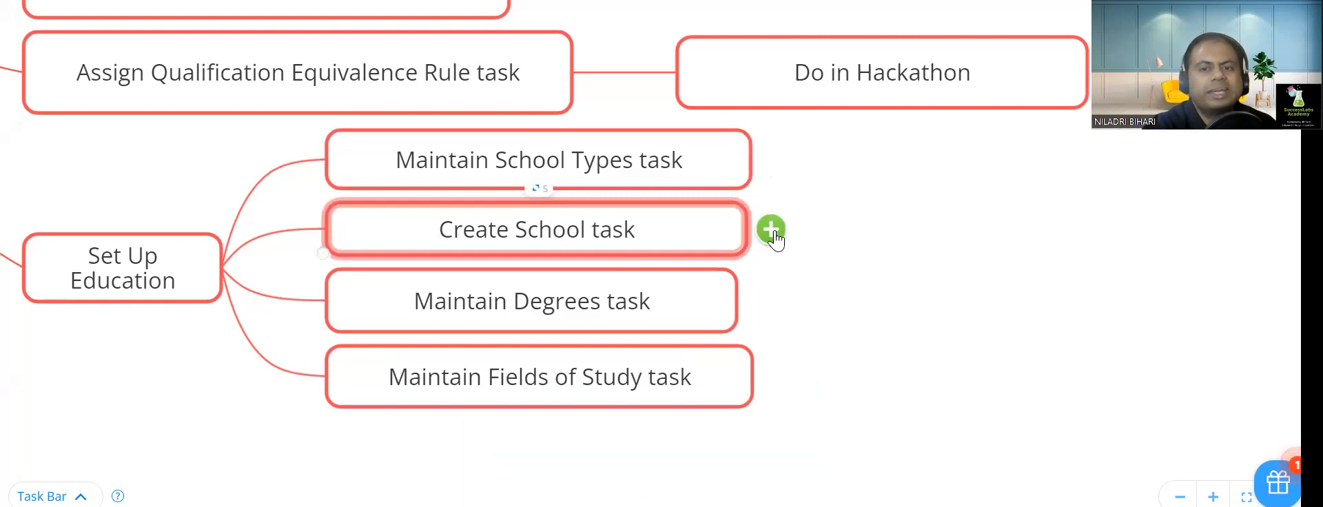
pyautogui.click(772, 228)
pyautogui.write('Named Schh')
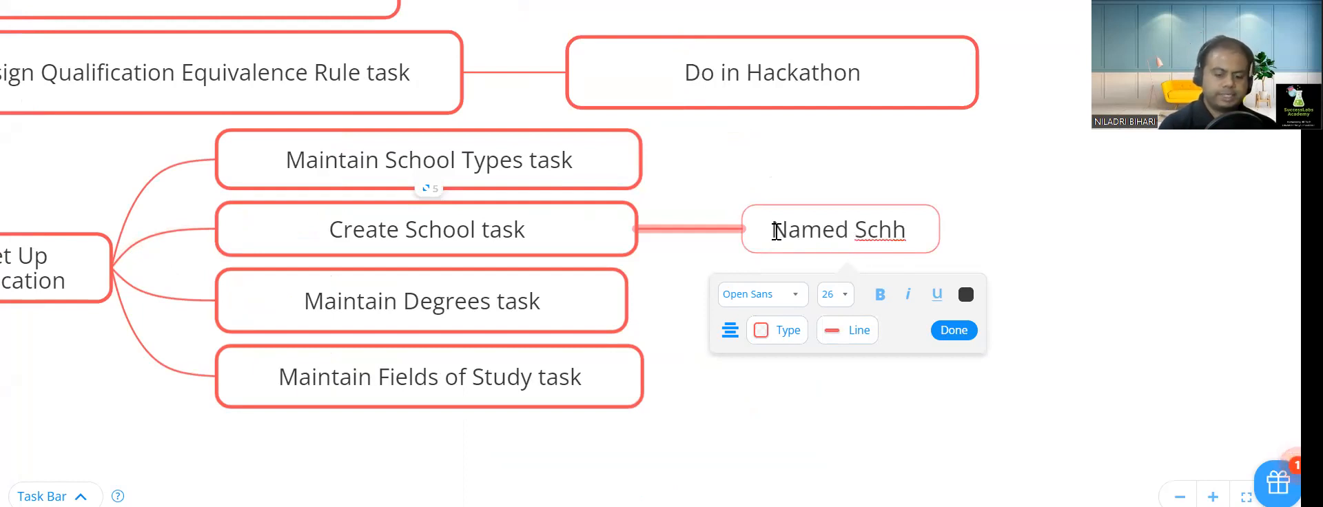
pyautogui.press('BackSpace')
pyautogui.write('ool ')
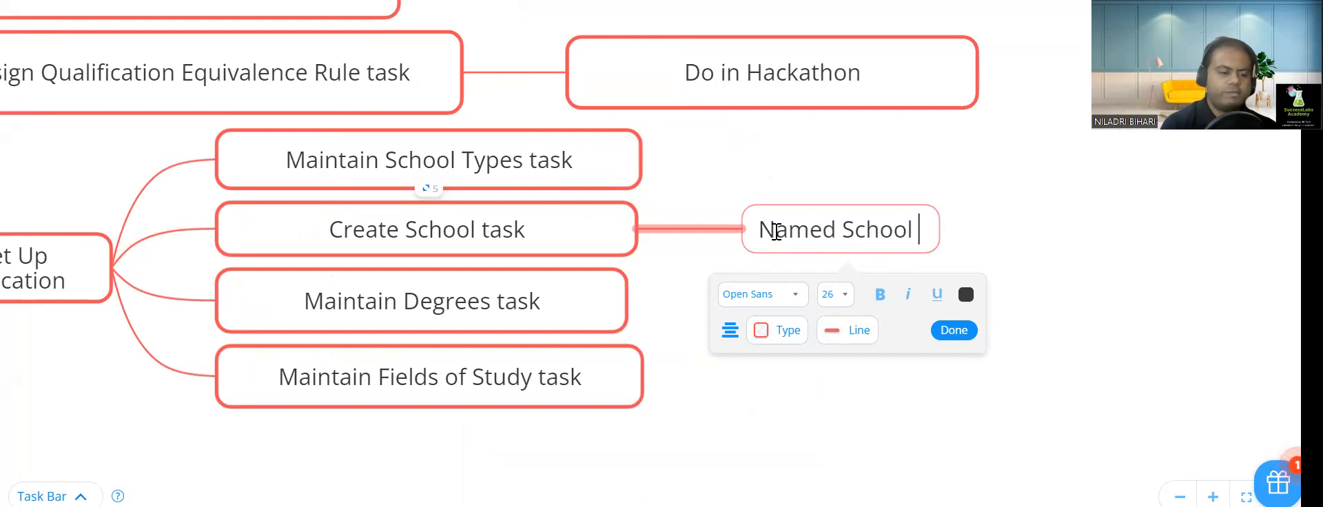
pyautogui.write('Type')
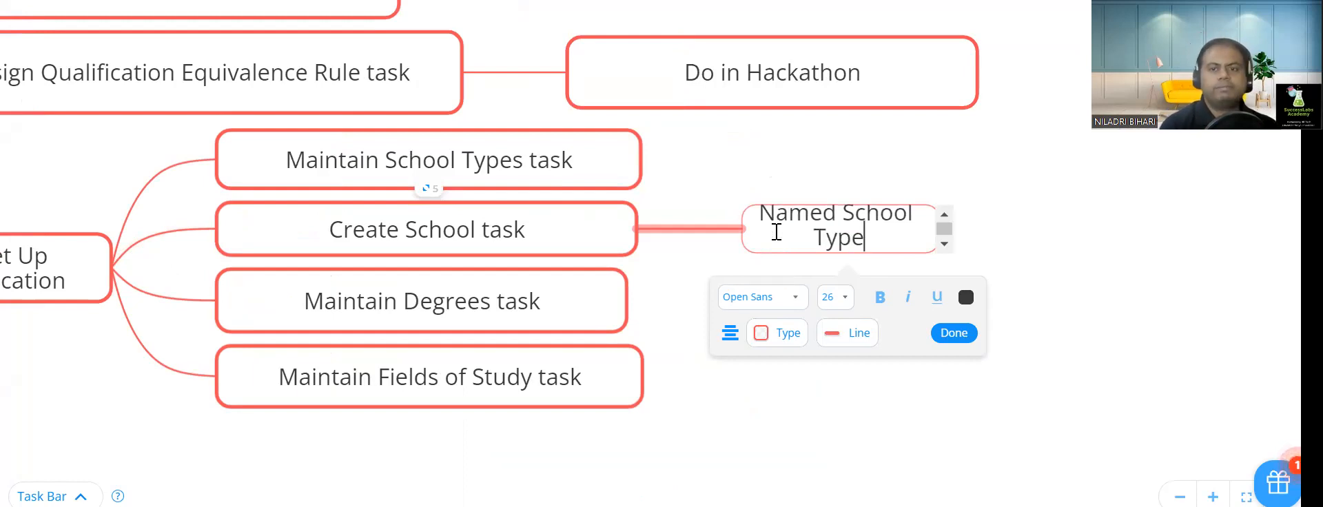
pyautogui.click(1013, 213)
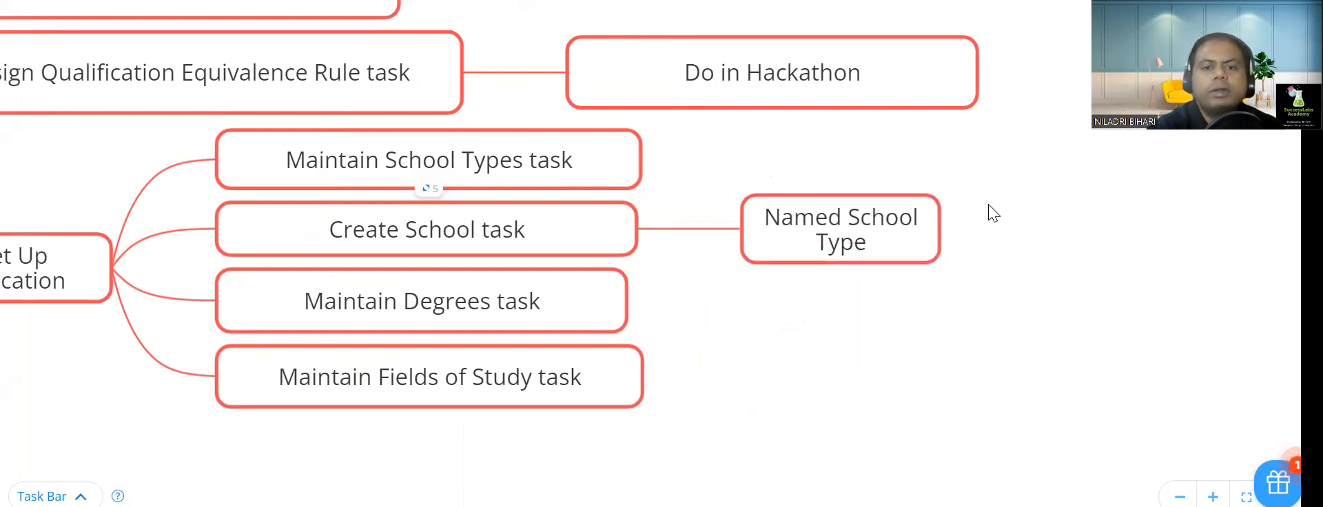
pyautogui.click(847, 245)
pyautogui.moveTo(940, 264); pyautogui.dragTo(1031, 258)
# Step: Copy "Maintain Degrees" from its mind map node and open the Maintain Degrees task in Workday
pyautogui.click(445, 274)
pyautogui.doubleClick(441, 296)
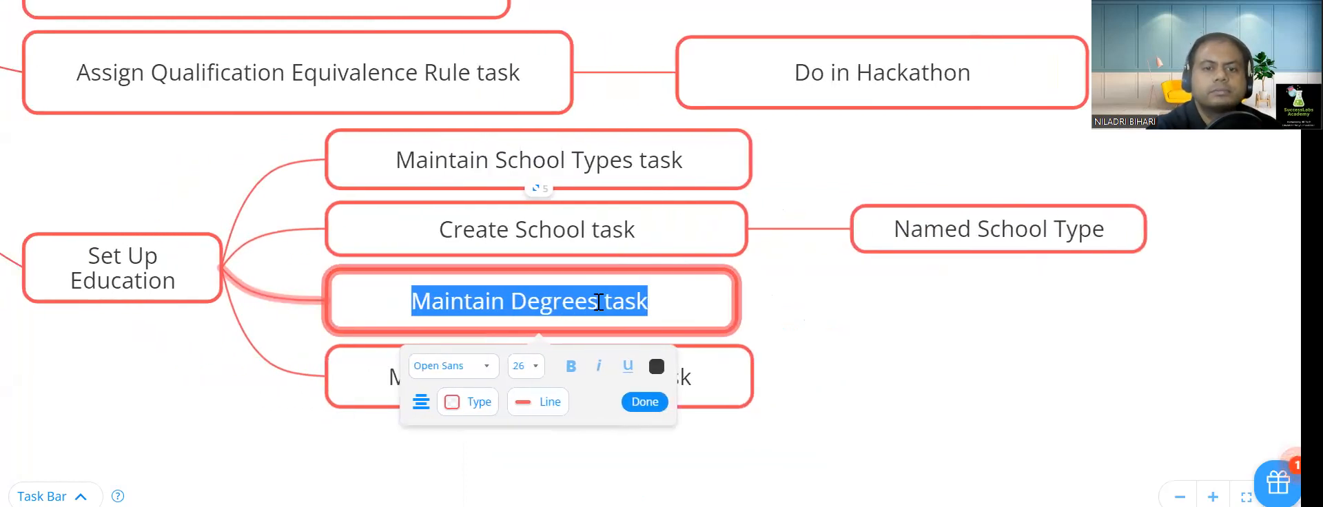
pyautogui.click(599, 301)
pyautogui.click(792, 336)
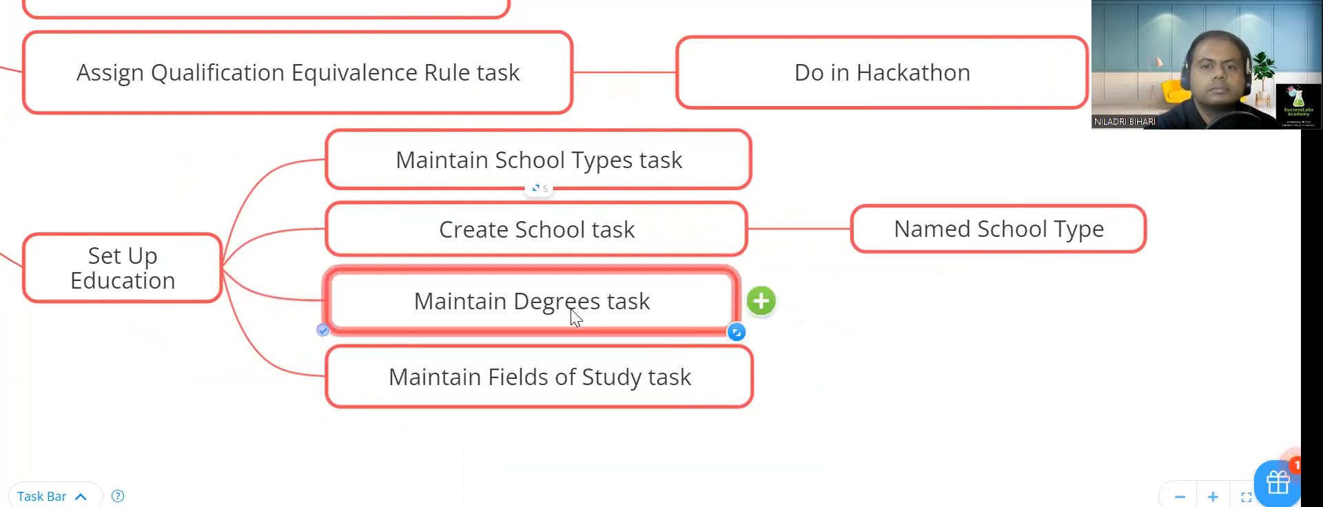
pyautogui.doubleClick(573, 314)
pyautogui.moveTo(602, 303); pyautogui.dragTo(408, 280)
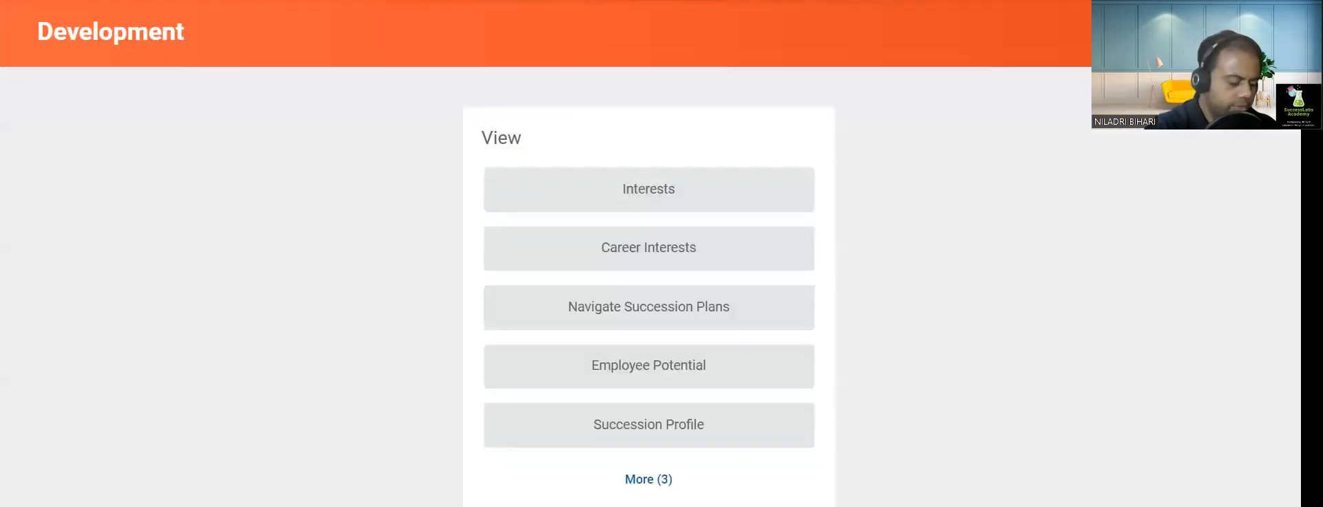
pyautogui.write('Maintain Degrees')
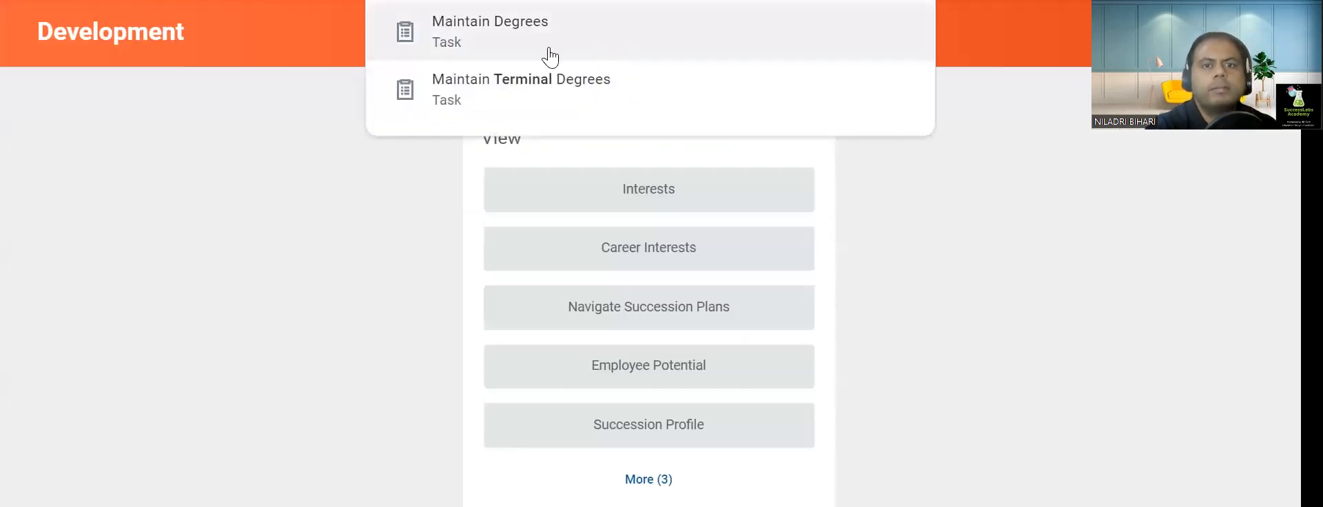
pyautogui.click(540, 52)
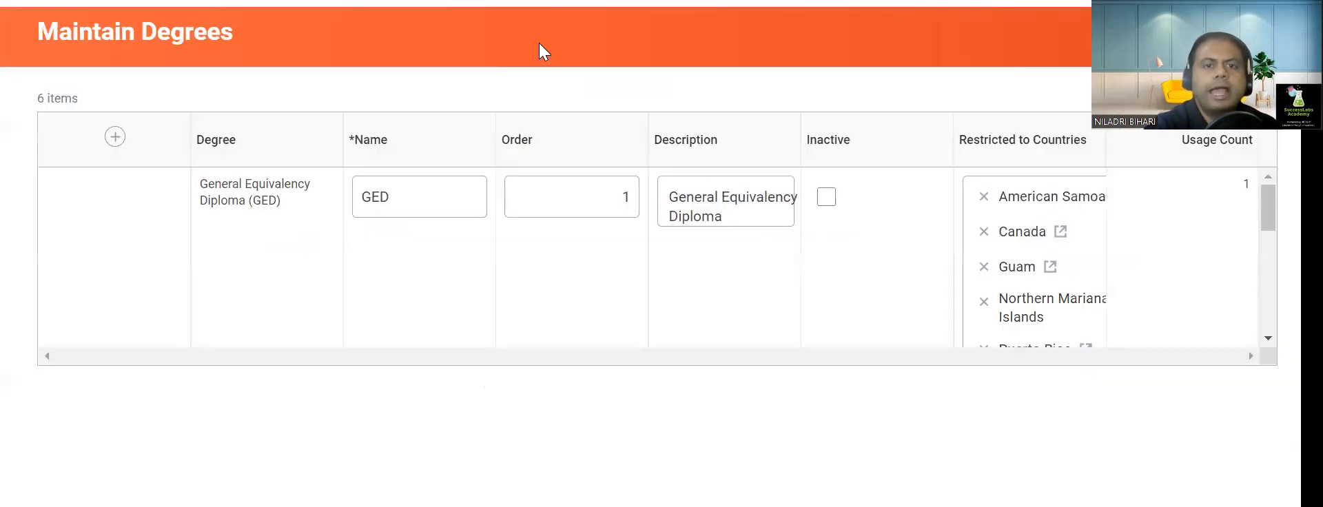
# Step: Examine the existing degrees with their names, order, descriptions and country restrictions
pyautogui.scroll(-7, 317, 276)
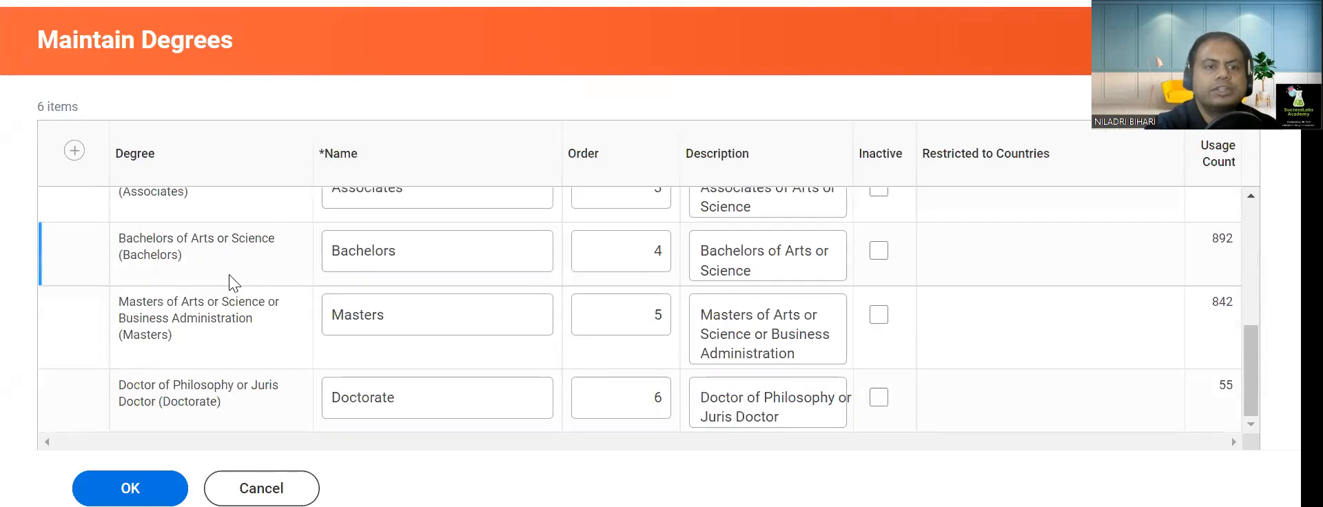
pyautogui.scroll(6, 349, 333)
pyautogui.scroll(1, 349, 327)
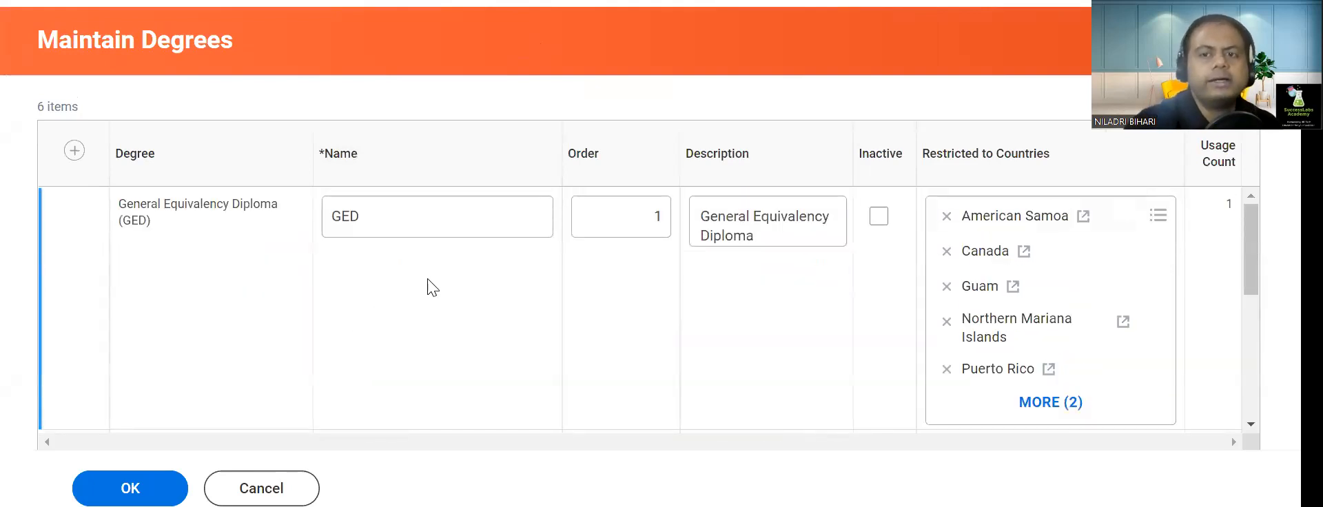
pyautogui.scroll(-2, 448, 279)
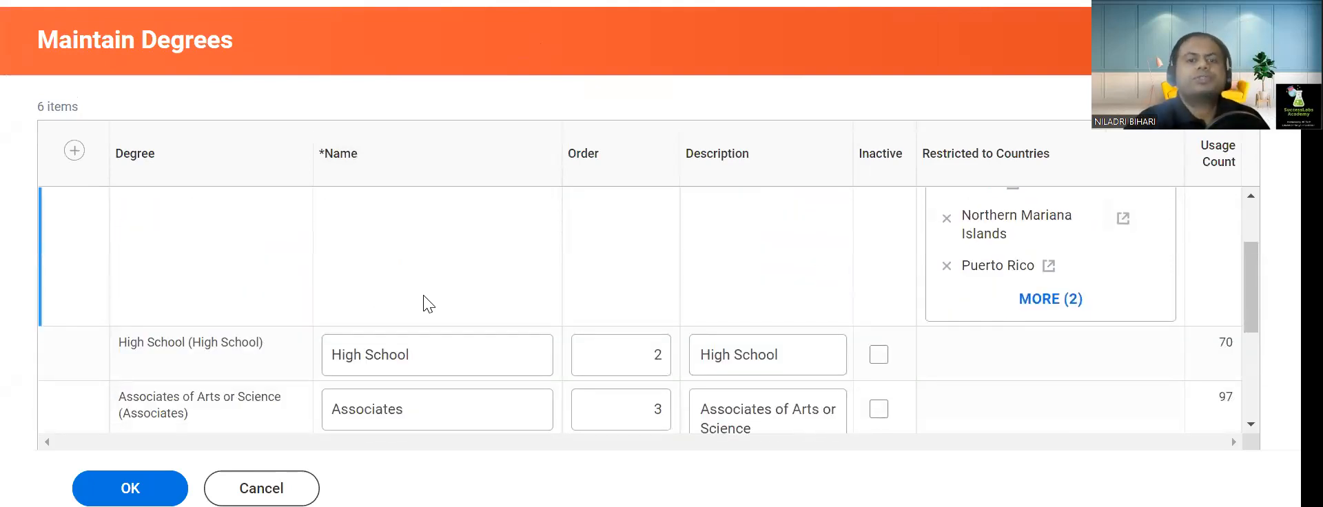
pyautogui.scroll(-3, 423, 298)
pyautogui.scroll(-1, 425, 299)
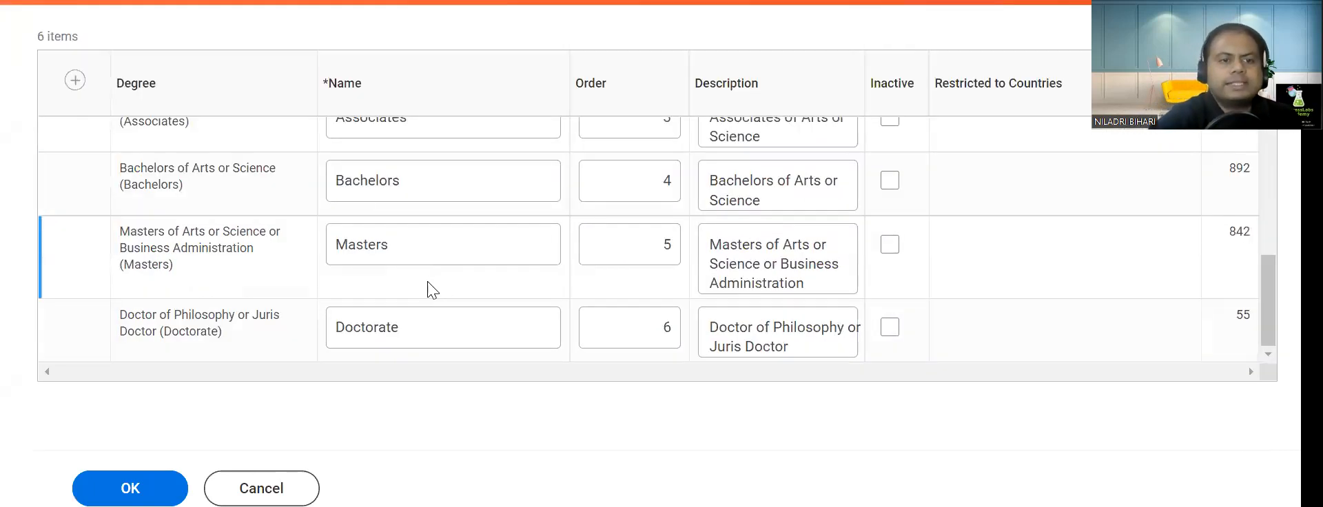
pyautogui.scroll(2, 345, 295)
pyautogui.scroll(-2, 340, 297)
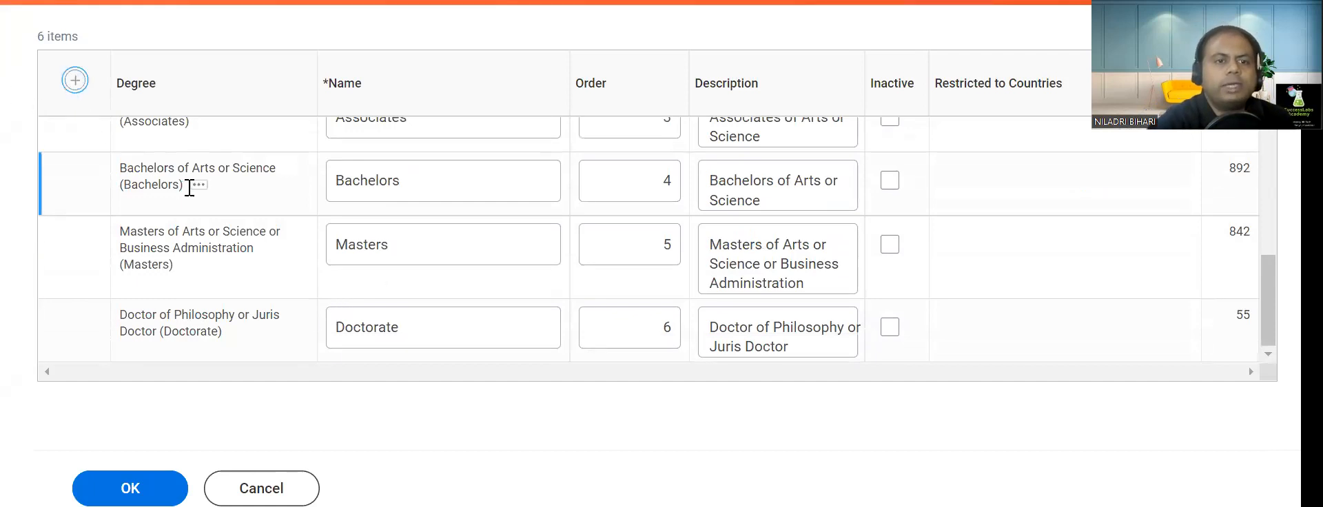
# Step: Add a new row to the degrees table and name the degree "DBA"
pyautogui.scroll(5, 360, 220)
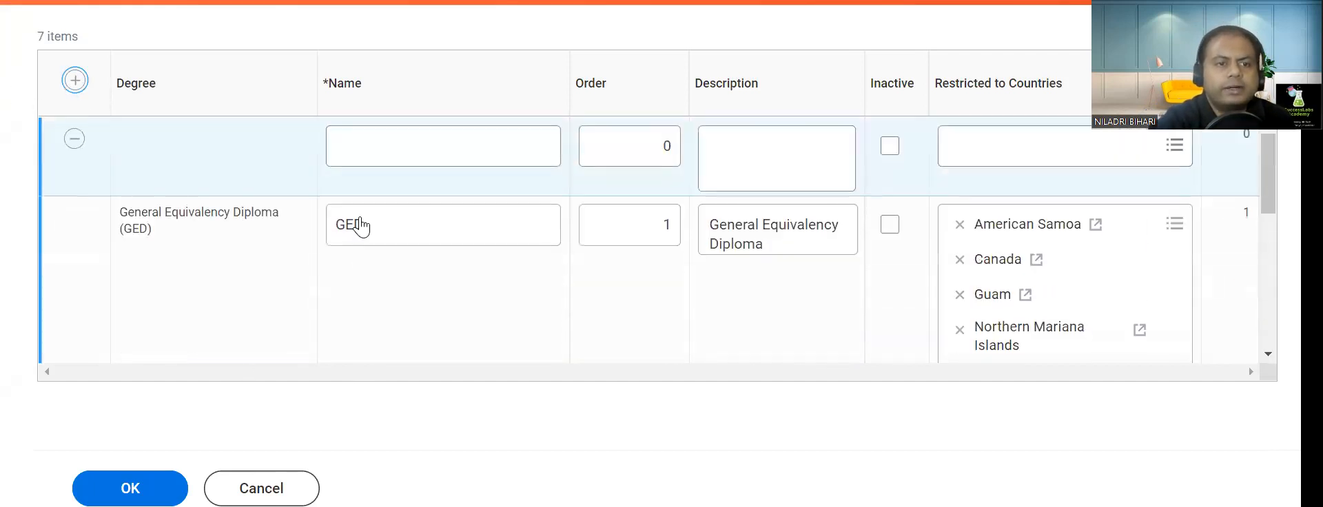
pyautogui.click(381, 151)
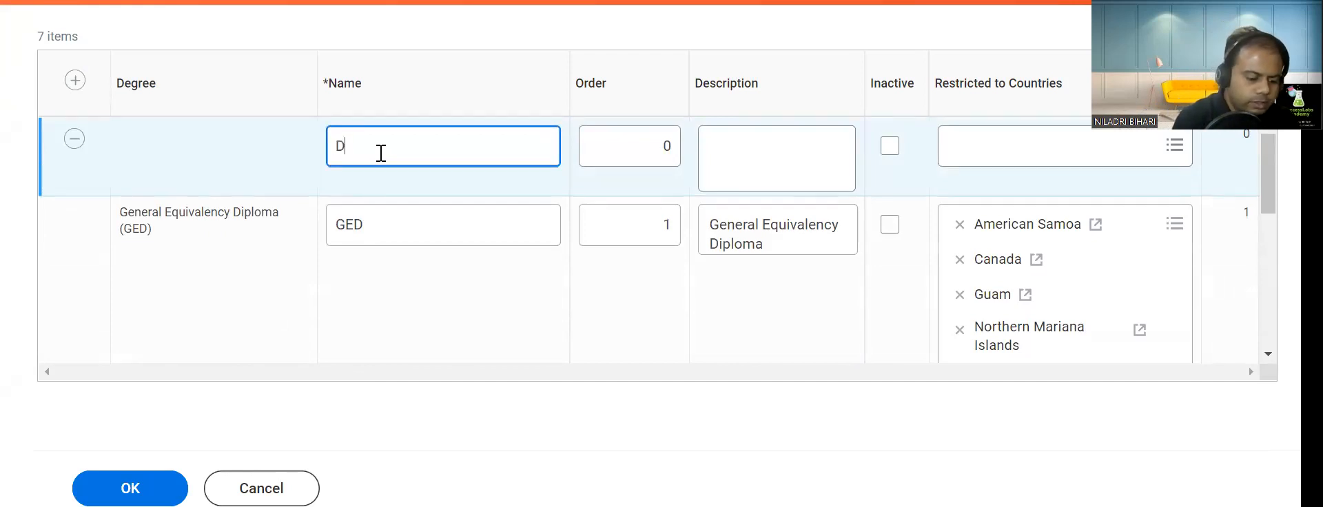
pyautogui.write('DBA')
# Step: Restrict the DBA degree to Switzerland and submit the degree changes
pyautogui.click(1001, 151)
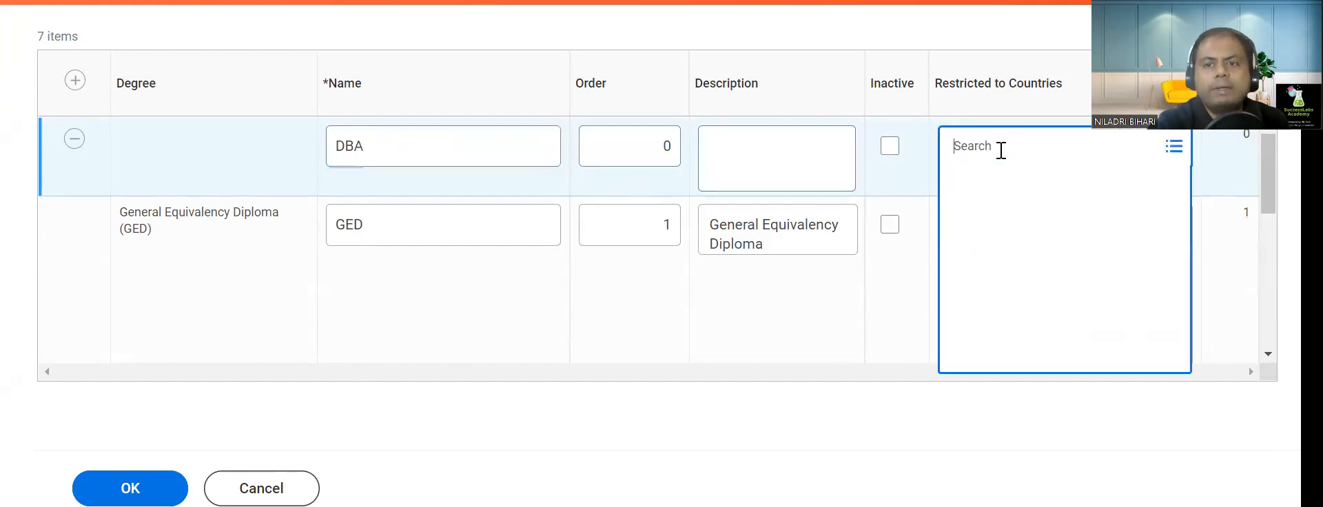
pyautogui.write('switzerla')
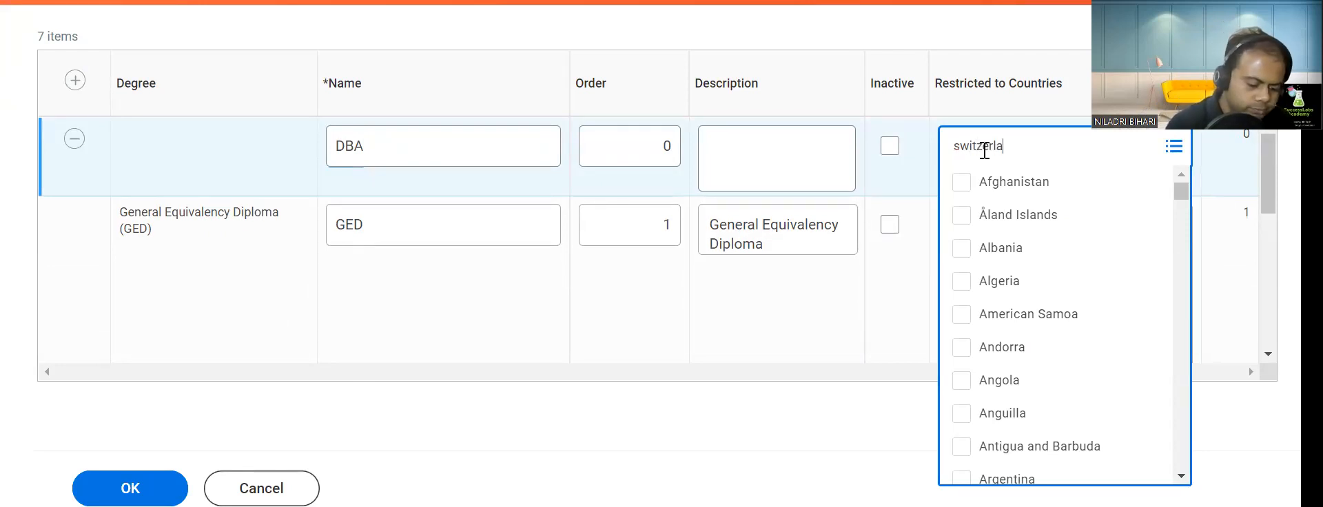
pyautogui.write('nd')
pyautogui.press('Return')
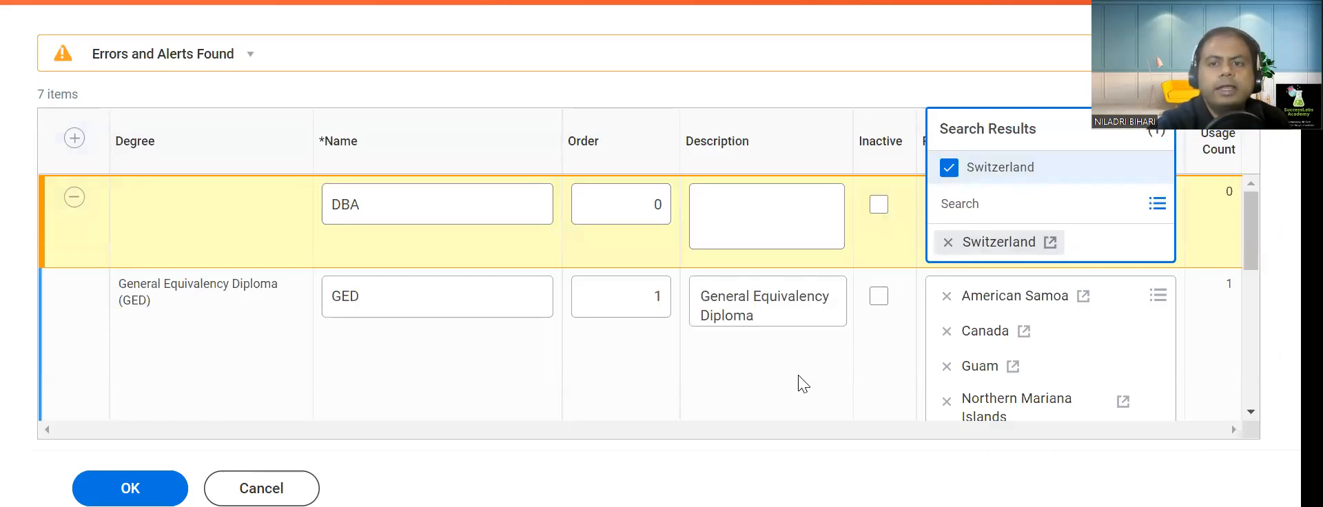
pyautogui.click(798, 374)
pyautogui.click(76, 477)
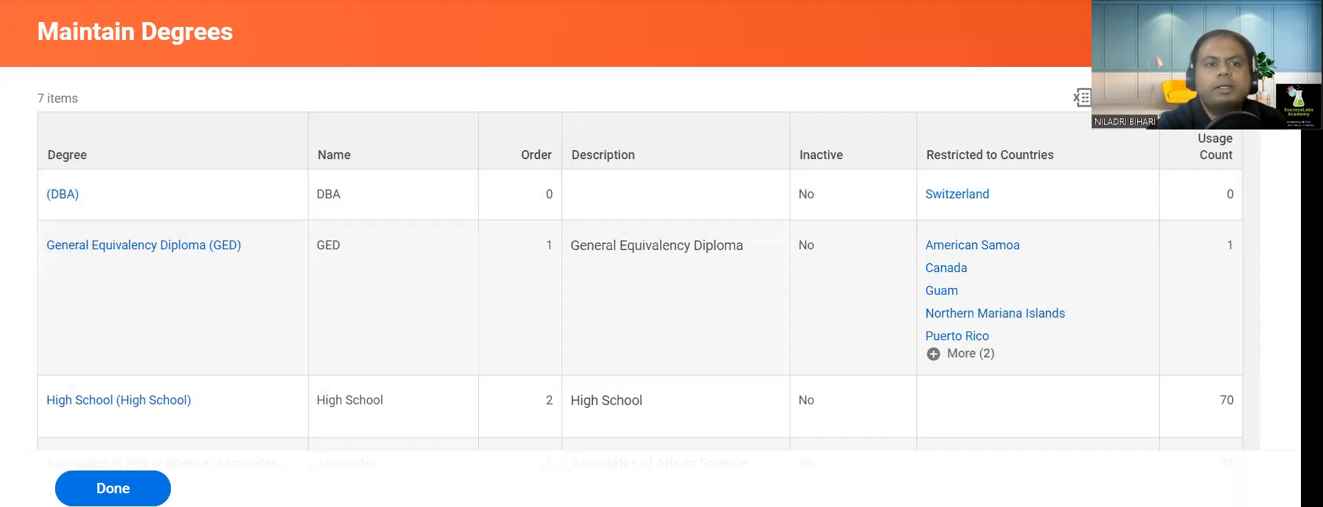
# Step: Switch to the mind map and add an "Ex- DBA" child node to "Maintain Degrees task"
pyautogui.hotkey('alt', 'Tab')
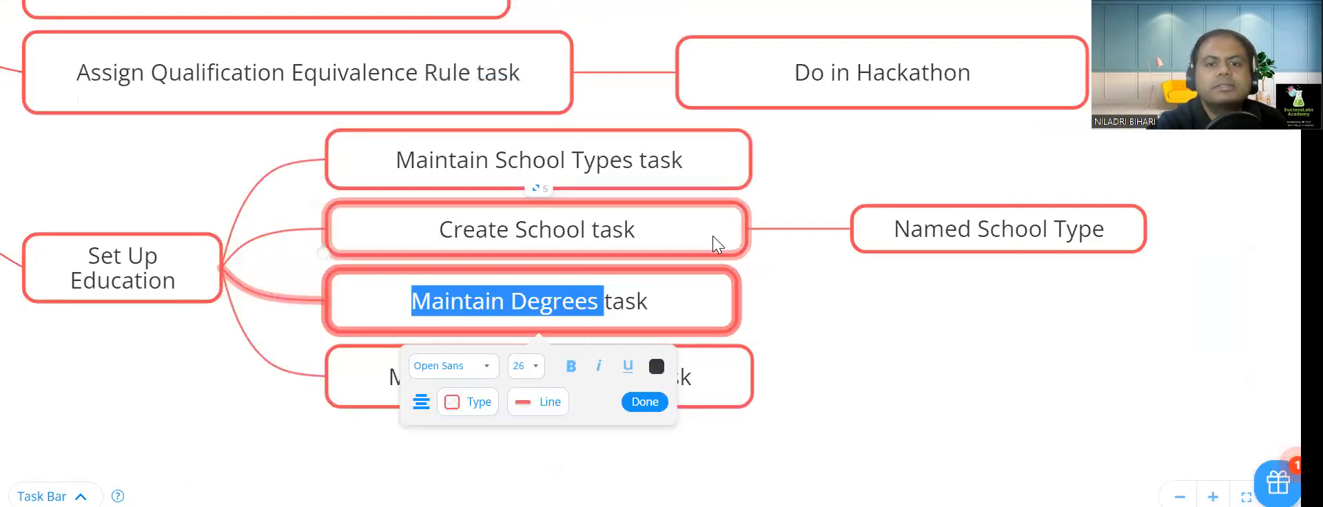
pyautogui.press('Escape')
pyautogui.click(761, 298)
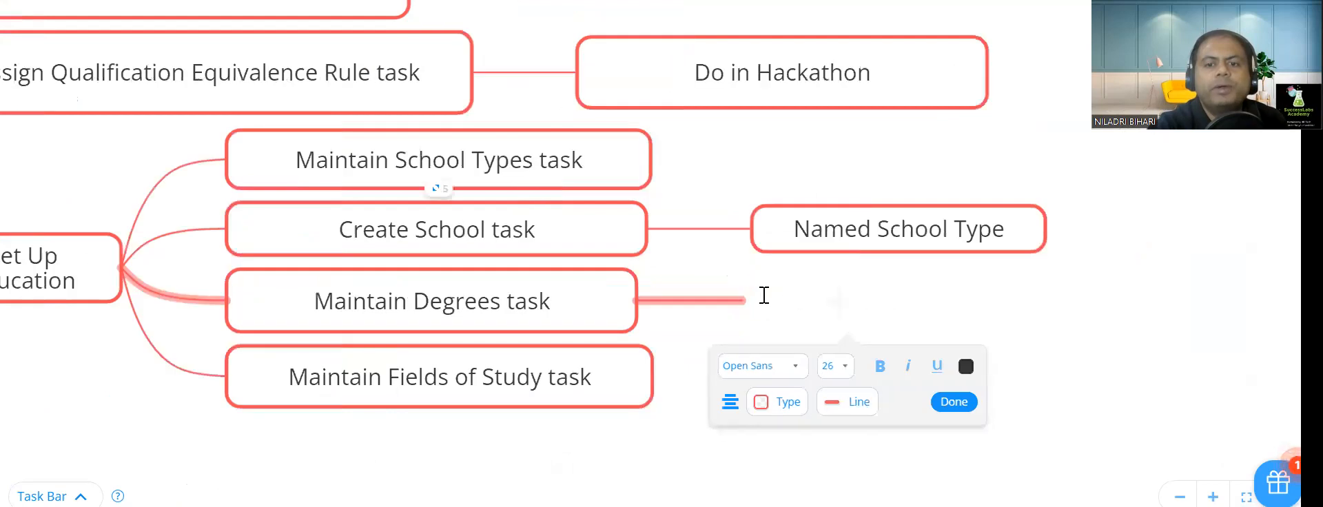
pyautogui.write('E')
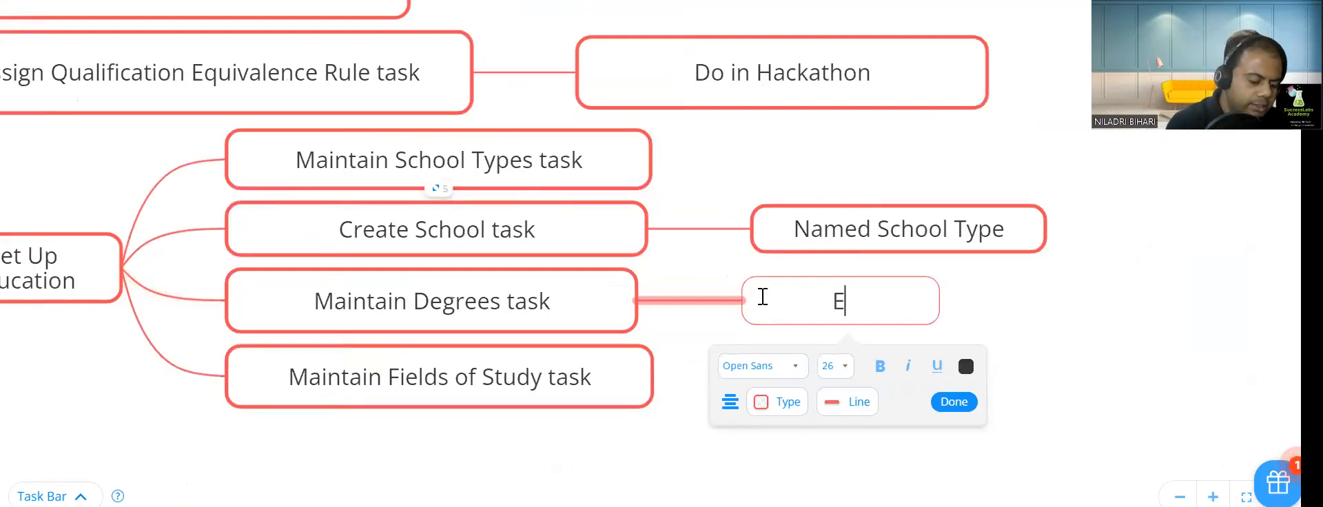
pyautogui.write('x- DBA')
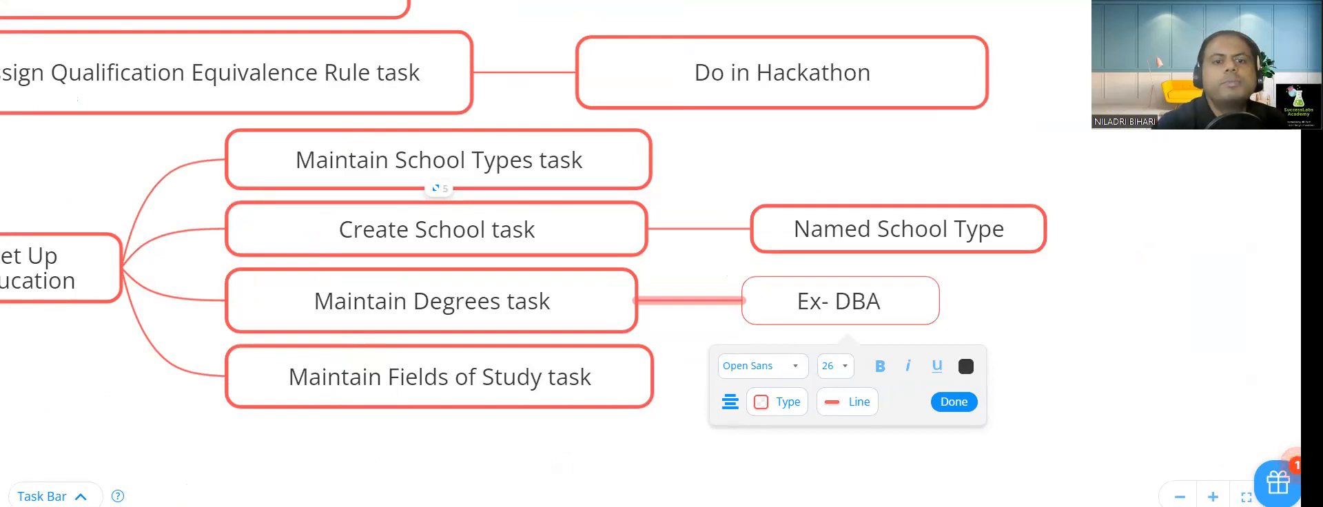
pyautogui.click(167, 414)
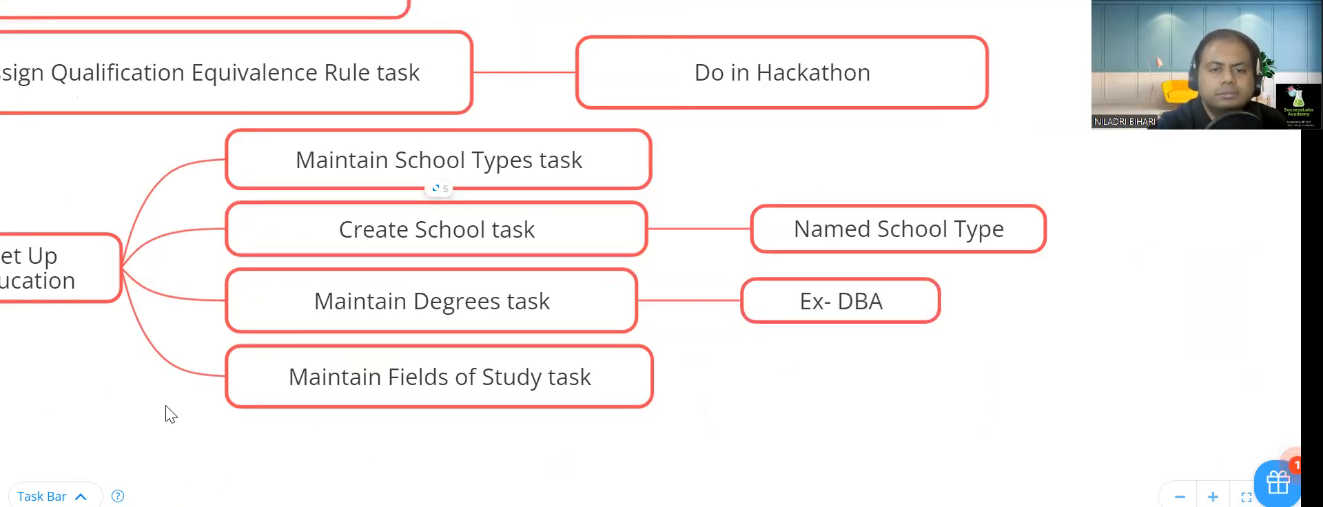
# Step: Copy "Maintain Fields of Study" from its mind map node and open the Maintain Fields of Study task in Workday
pyautogui.moveTo(168, 414); pyautogui.dragTo(195, 354)
pyautogui.click(467, 324)
pyautogui.doubleClick(468, 324)
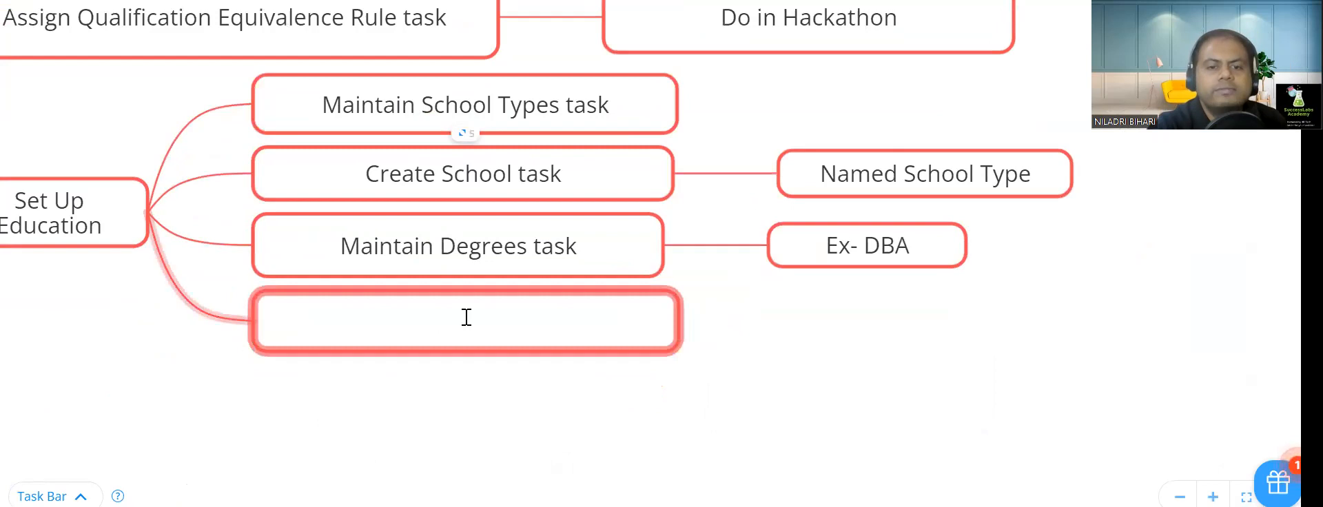
pyautogui.click(628, 322)
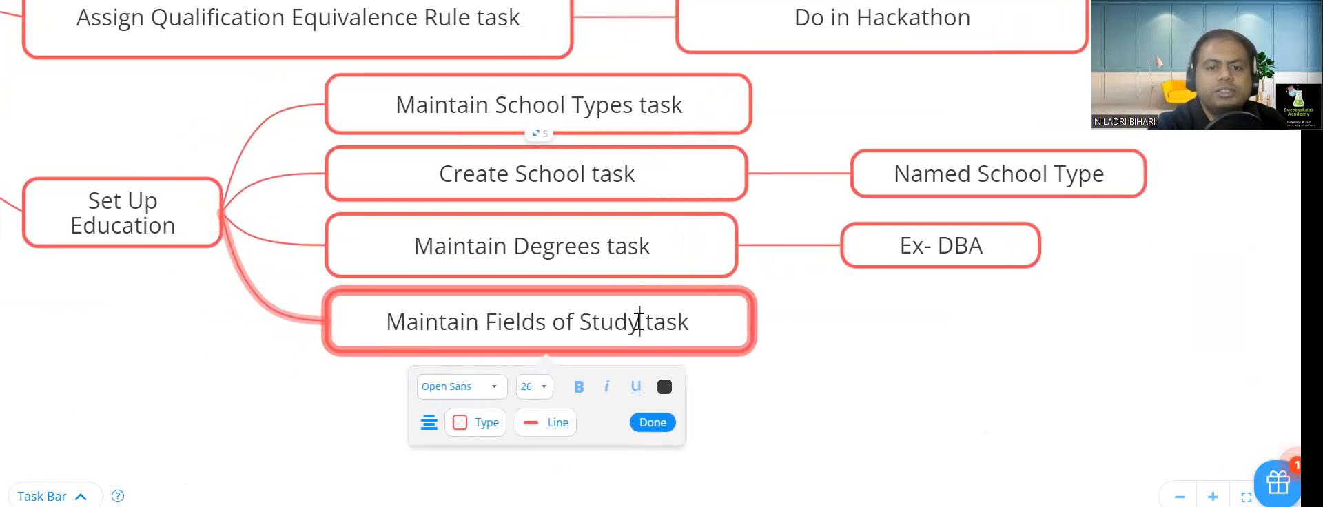
pyautogui.moveTo(640, 322); pyautogui.dragTo(337, 328)
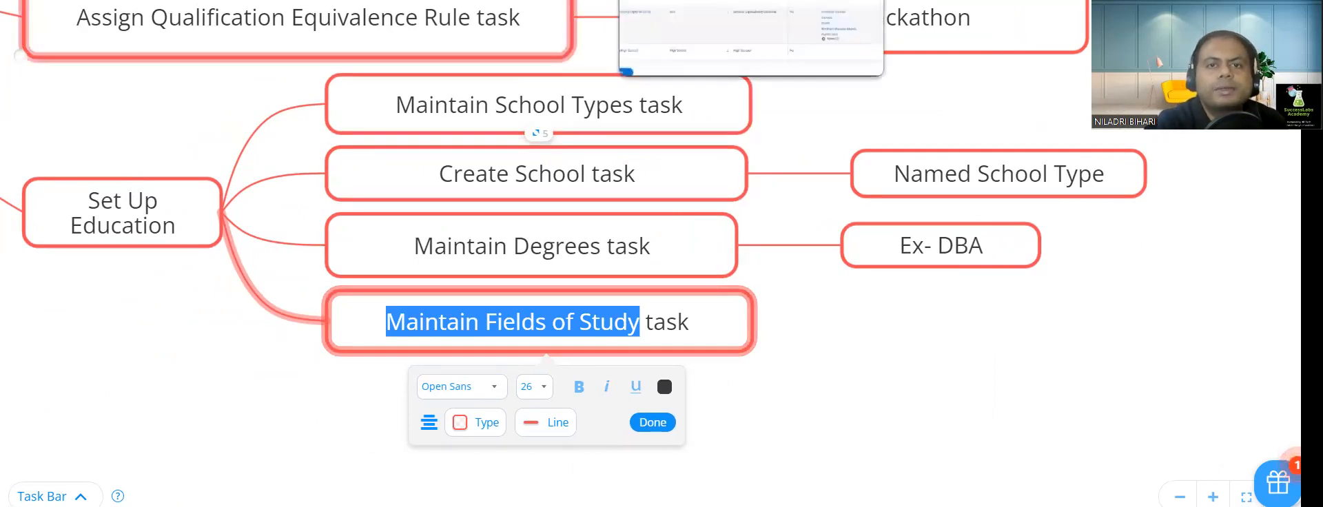
pyautogui.click(689, 1)
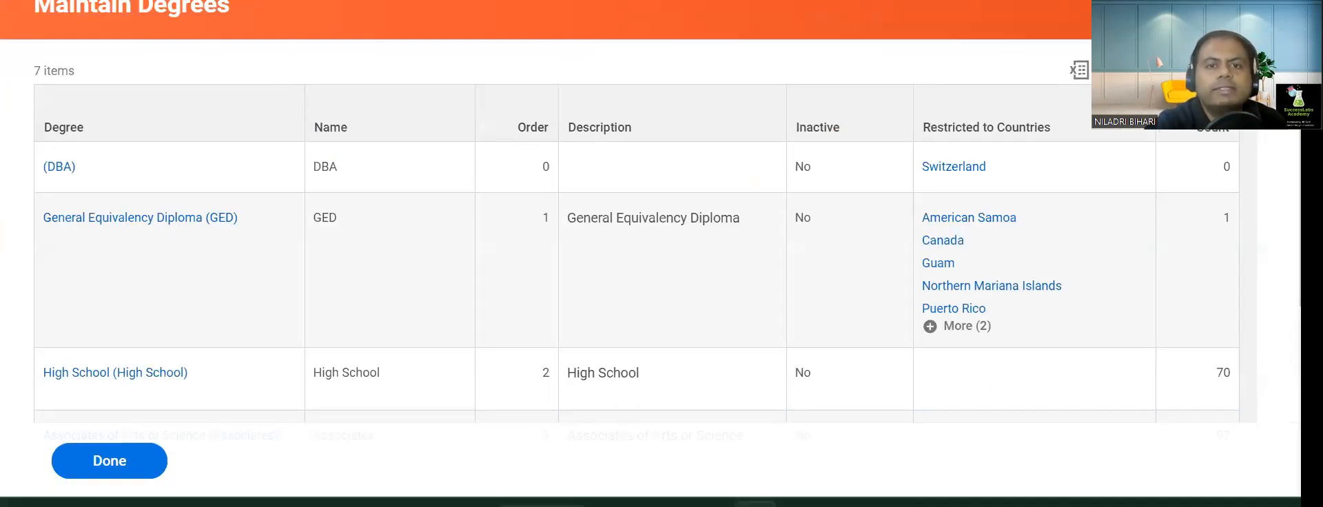
pyautogui.click(647, 0)
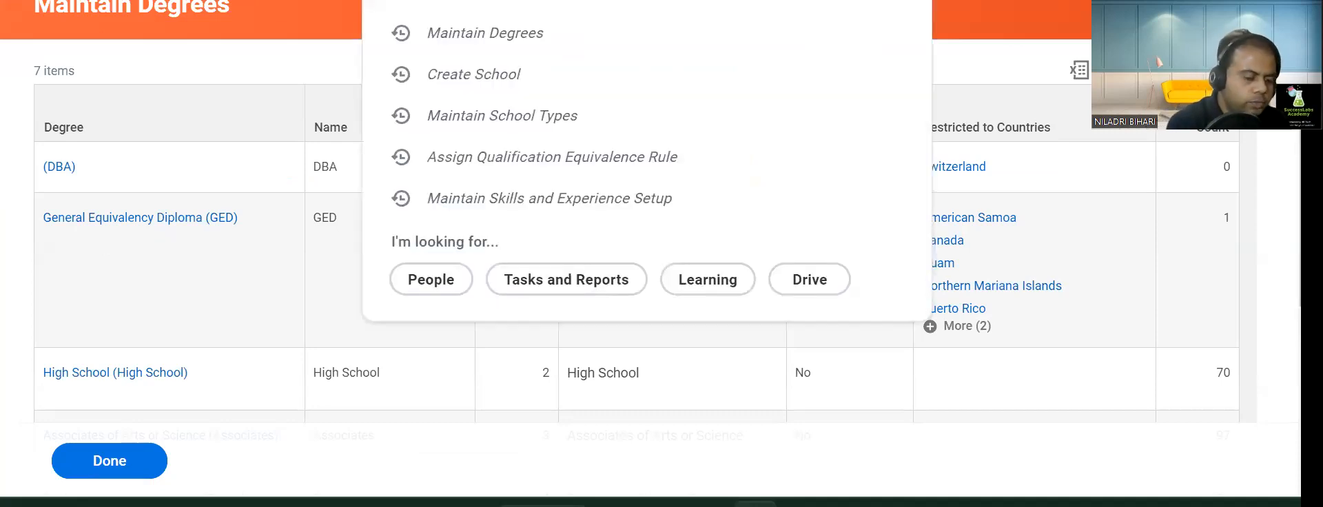
pyautogui.hotkey('ctrl', 'v')
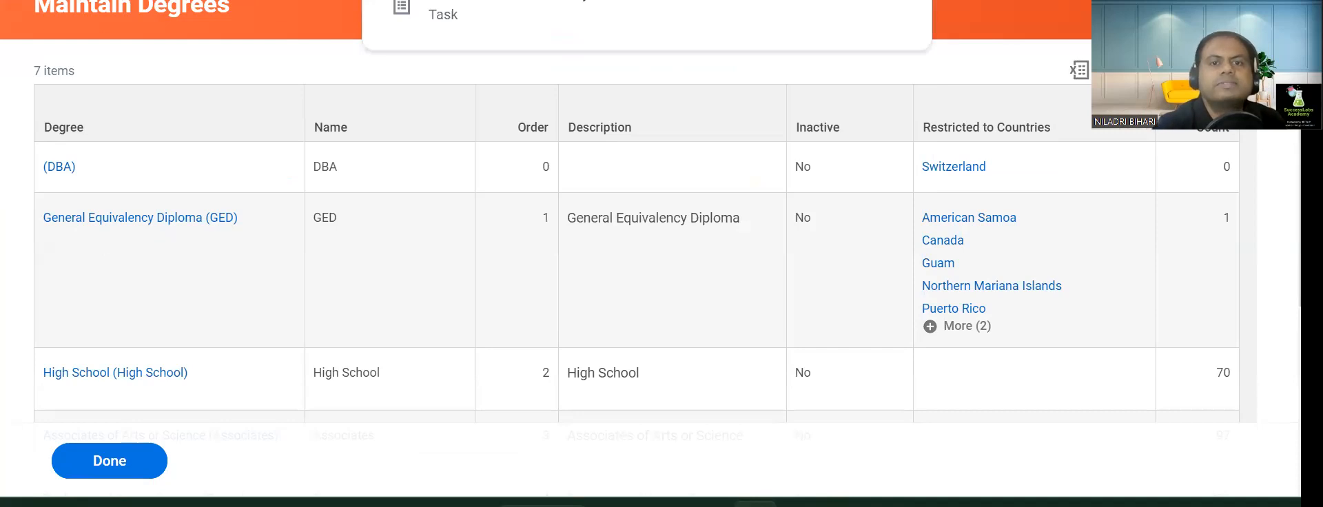
pyautogui.click(713, 26)
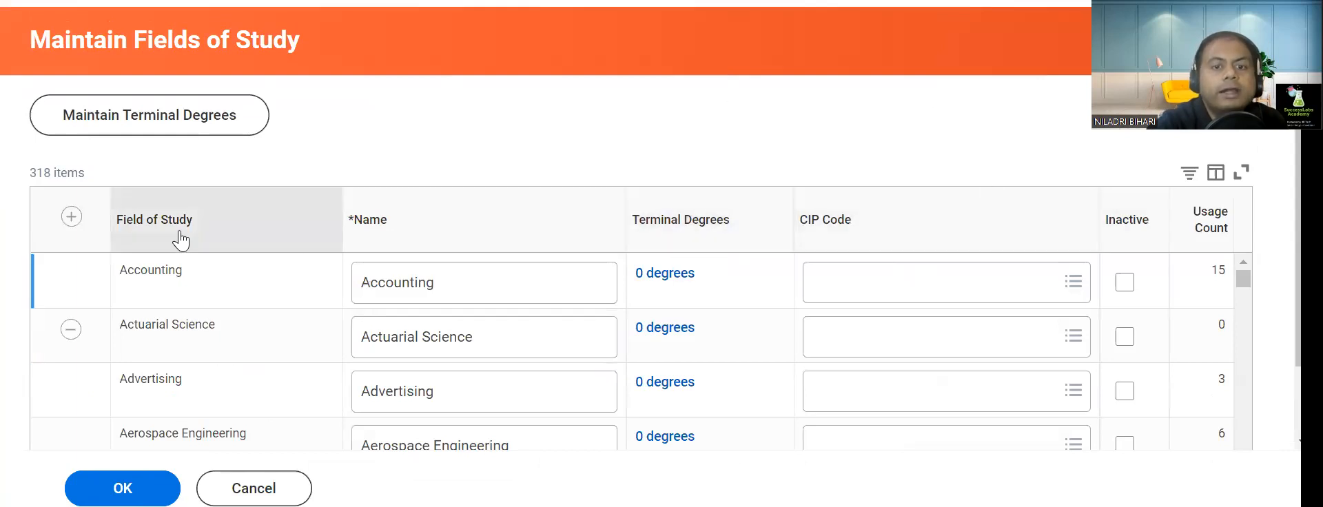
# Step: Examine the list of fields of study with its terminal degrees and CIP code columns
pyautogui.scroll(-3, 472, 283)
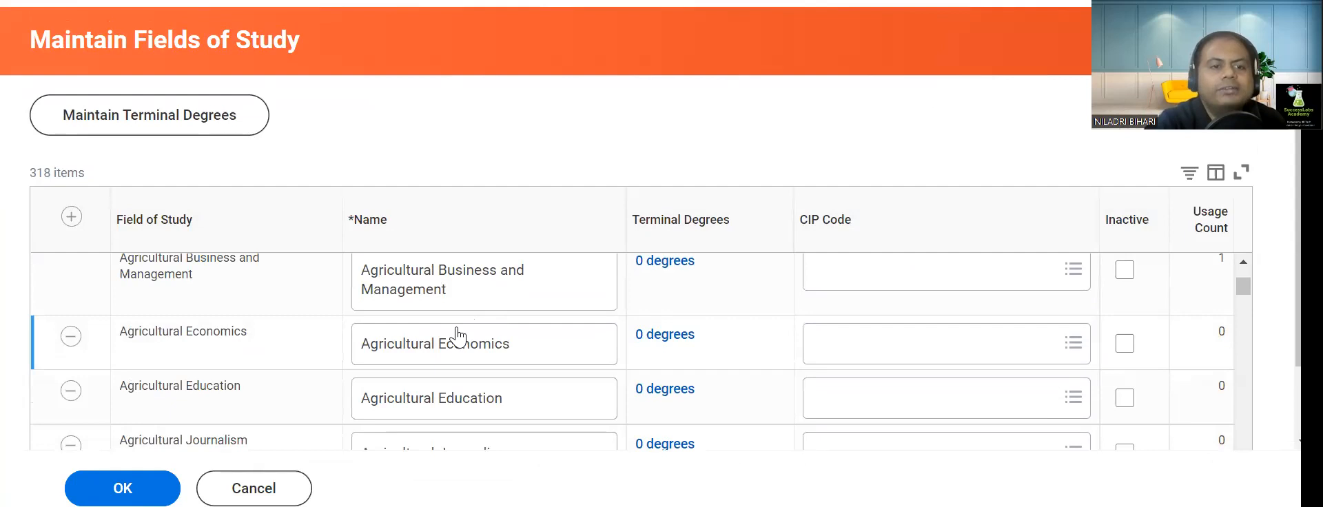
pyautogui.scroll(-5, 456, 336)
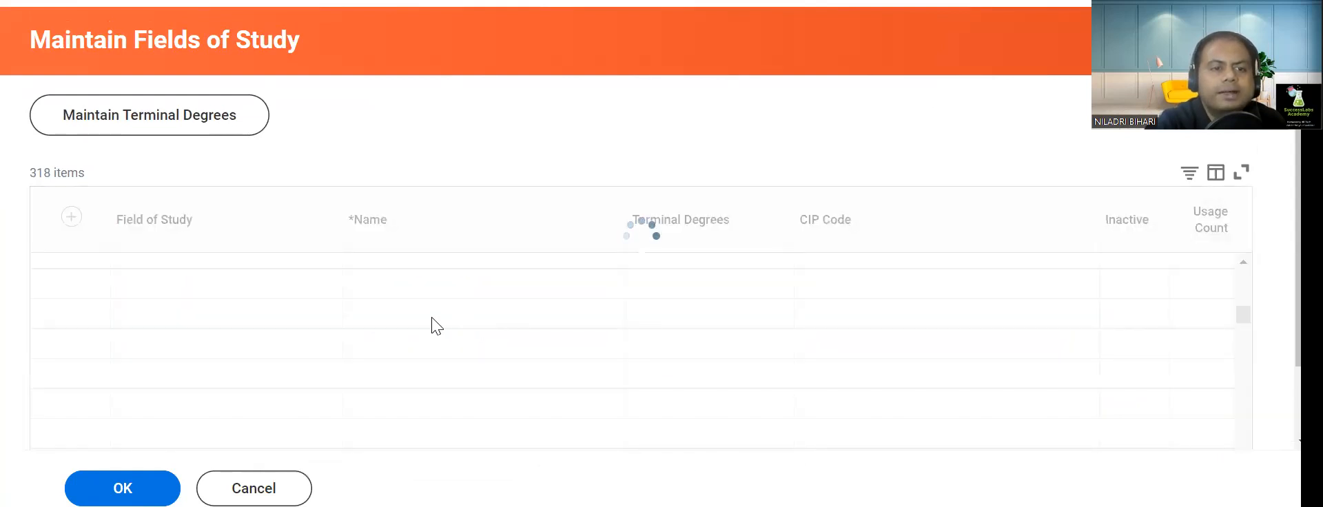
pyautogui.scroll(-2, 561, 325)
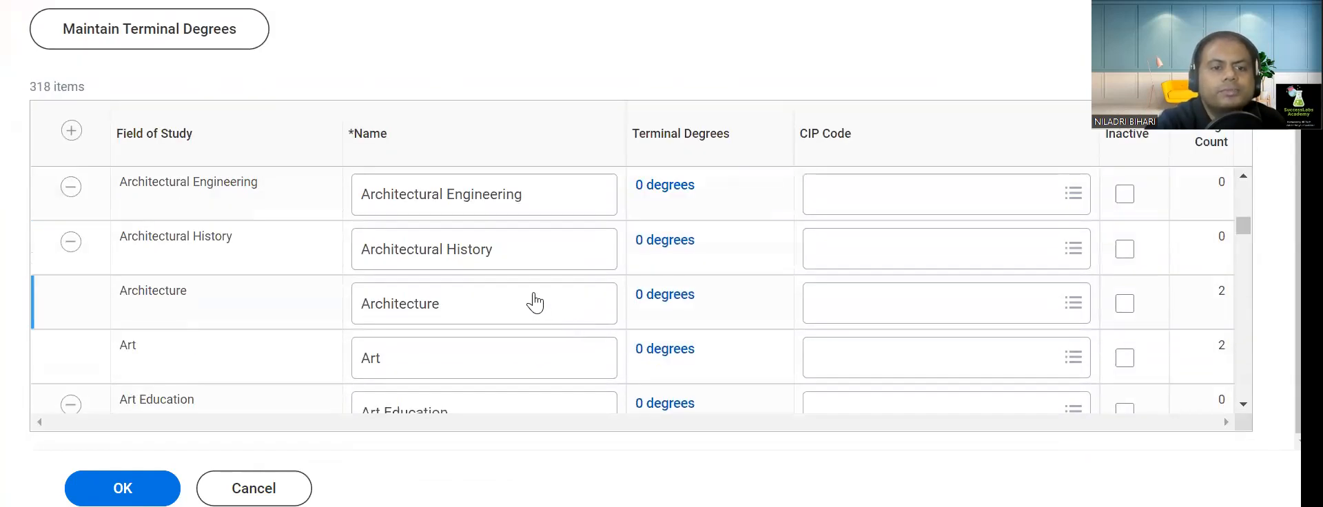
pyautogui.scroll(5, 664, 298)
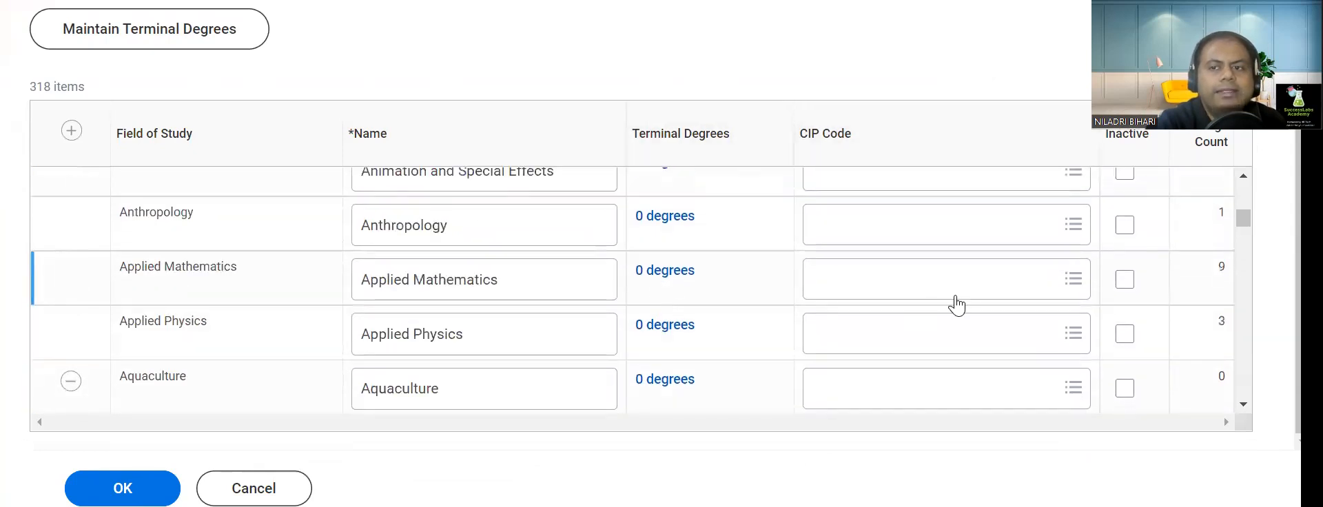
pyautogui.scroll(10, 956, 304)
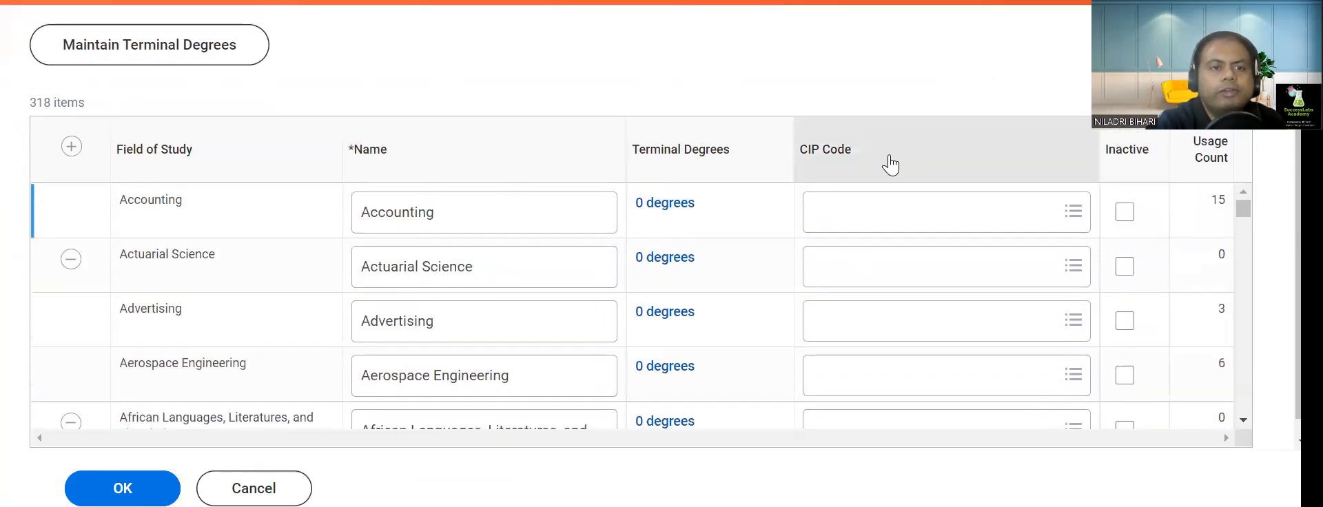
pyautogui.scroll(-5, 572, 275)
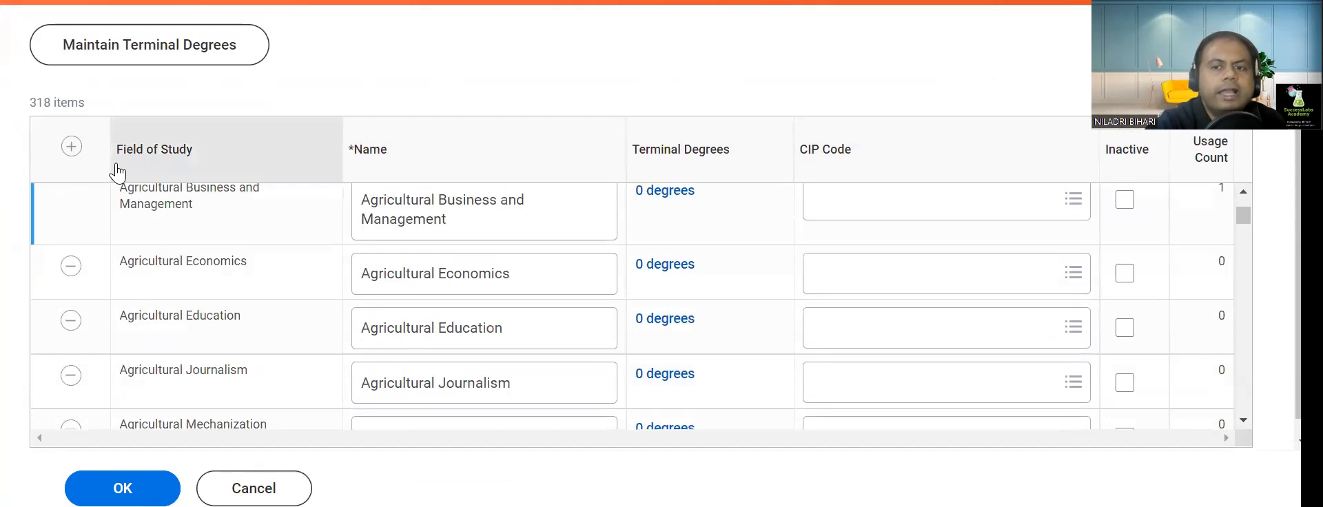
pyautogui.scroll(3, 97, 179)
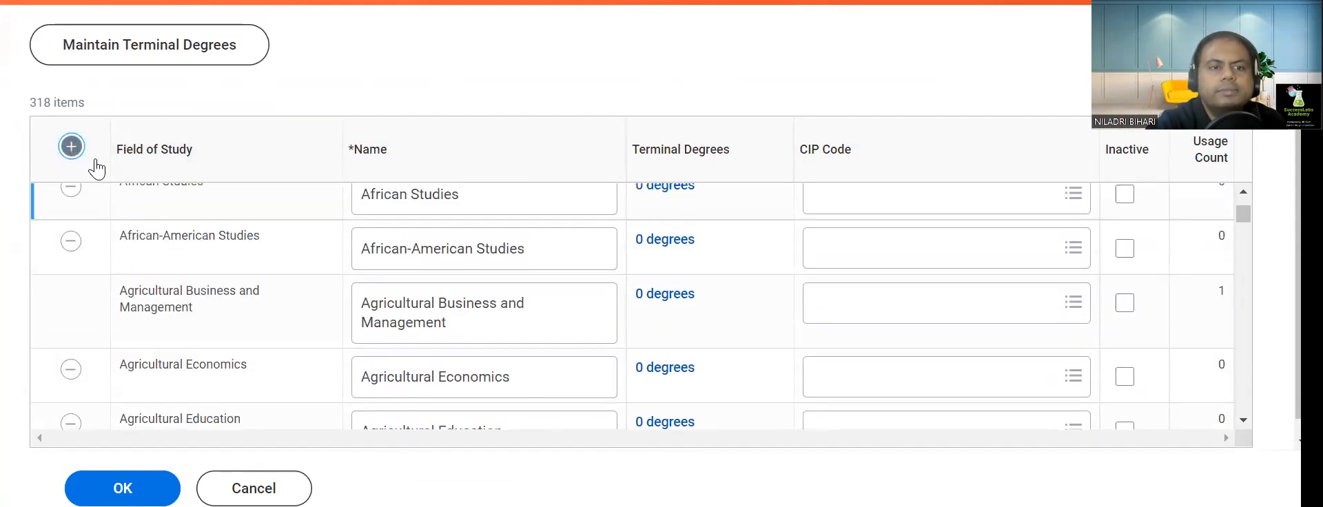
# Step: Add a field of study named "Leadership Analytics" and submit the field of study changes
pyautogui.click(96, 164)
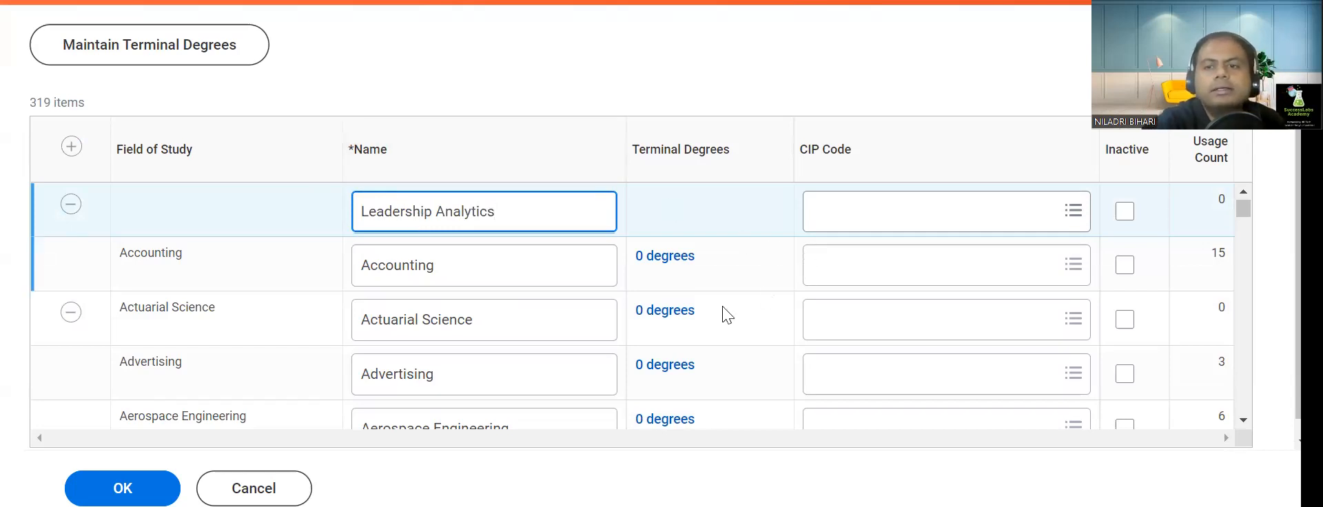
pyautogui.click(124, 482)
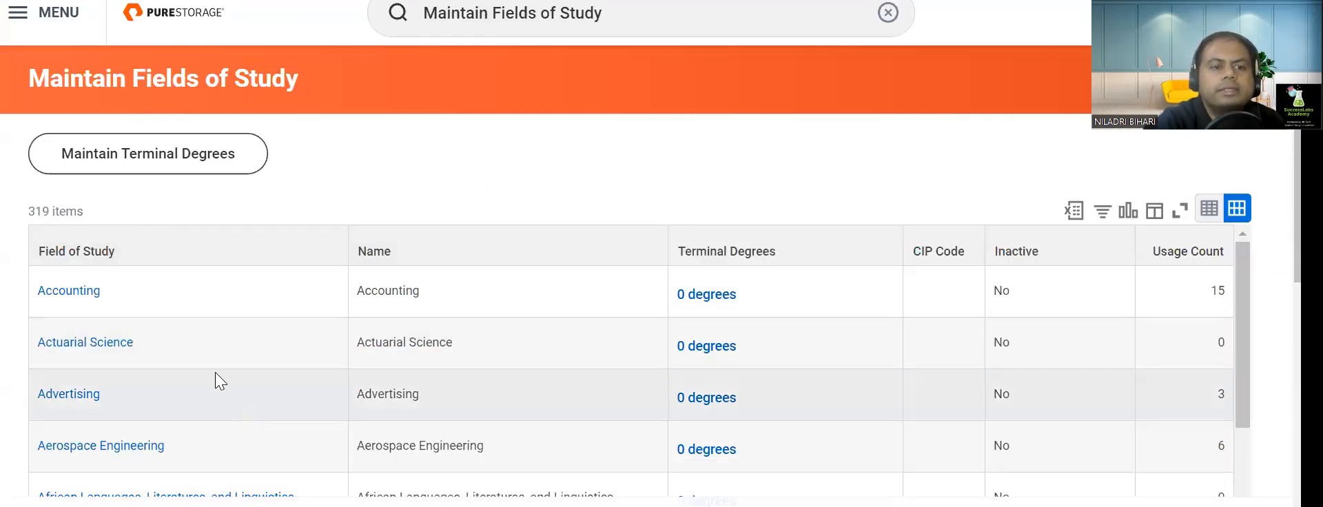
# Step: Look through the saved fields of study list for the Leadership Analytics entry
pyautogui.scroll(-15, 215, 372)
pyautogui.scroll(-15, 510, 275)
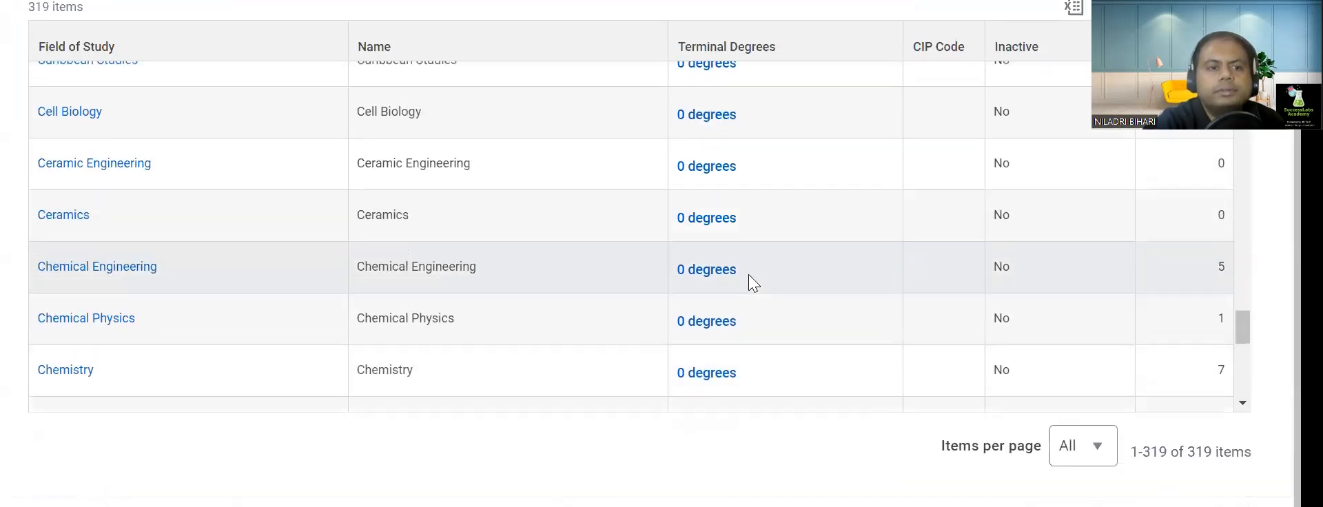
pyautogui.scroll(-5, 748, 274)
pyautogui.scroll(-10, 765, 259)
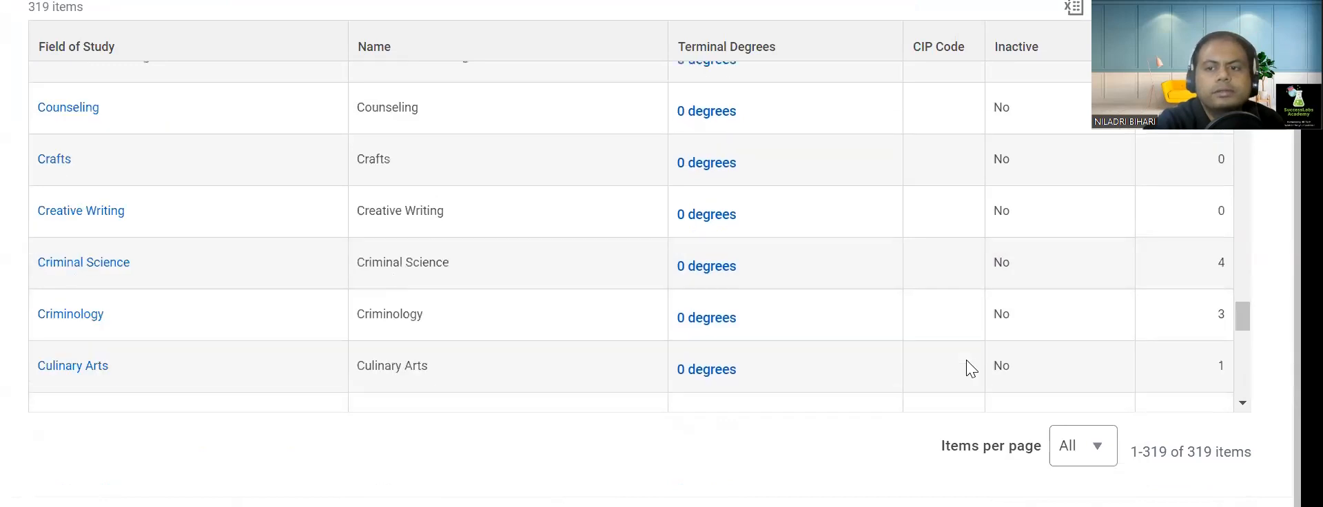
pyautogui.scroll(-10, 967, 360)
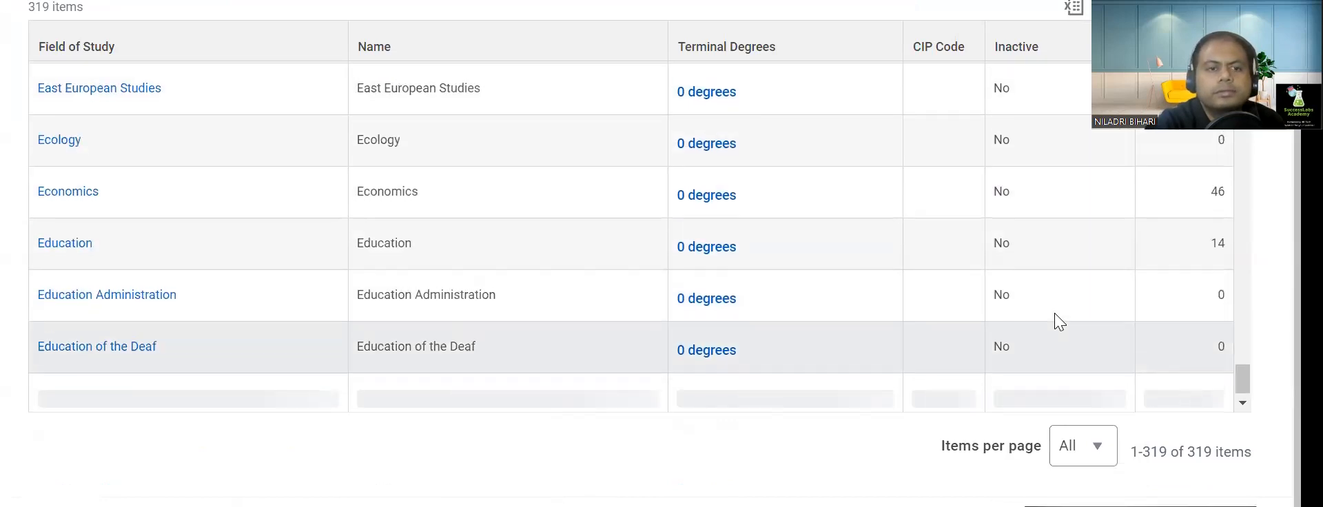
pyautogui.scroll(-10, 986, 244)
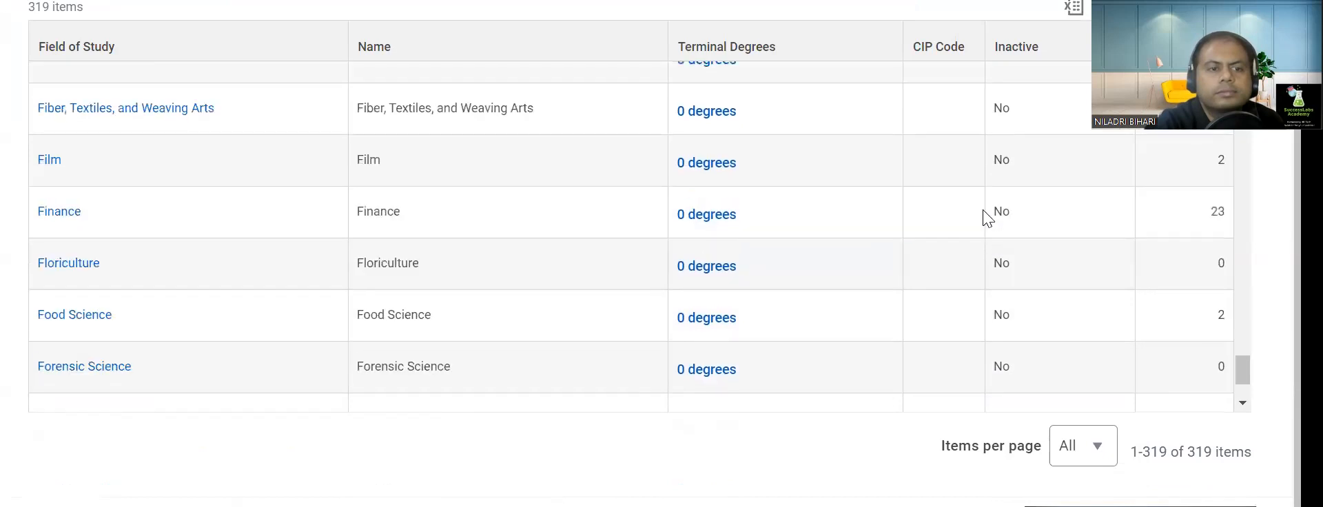
pyautogui.scroll(-10, 989, 207)
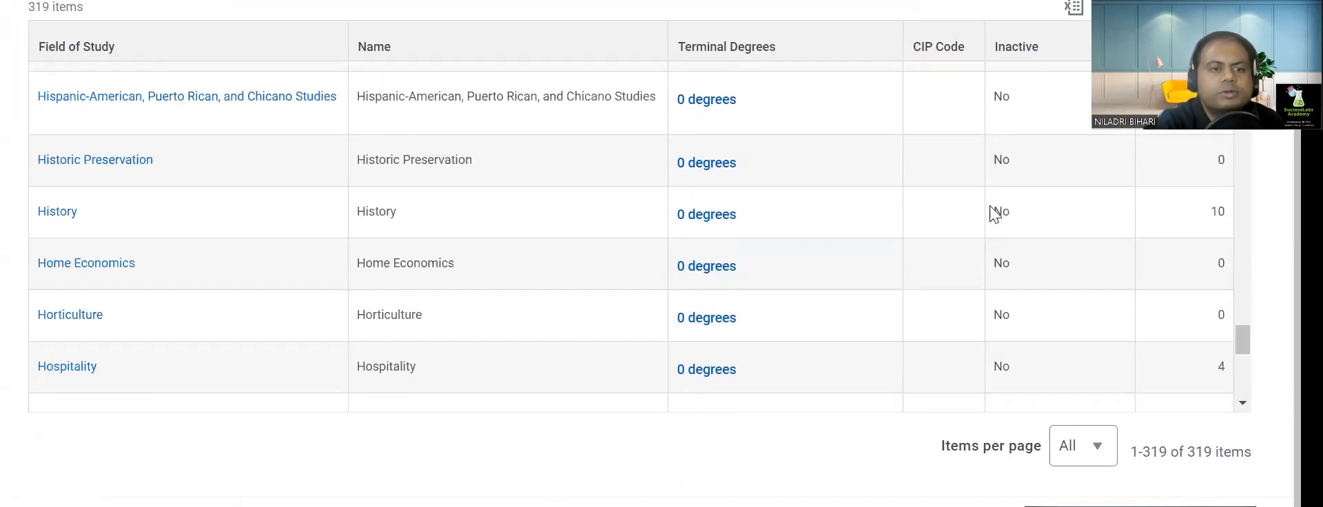
pyautogui.scroll(-10, 958, 200)
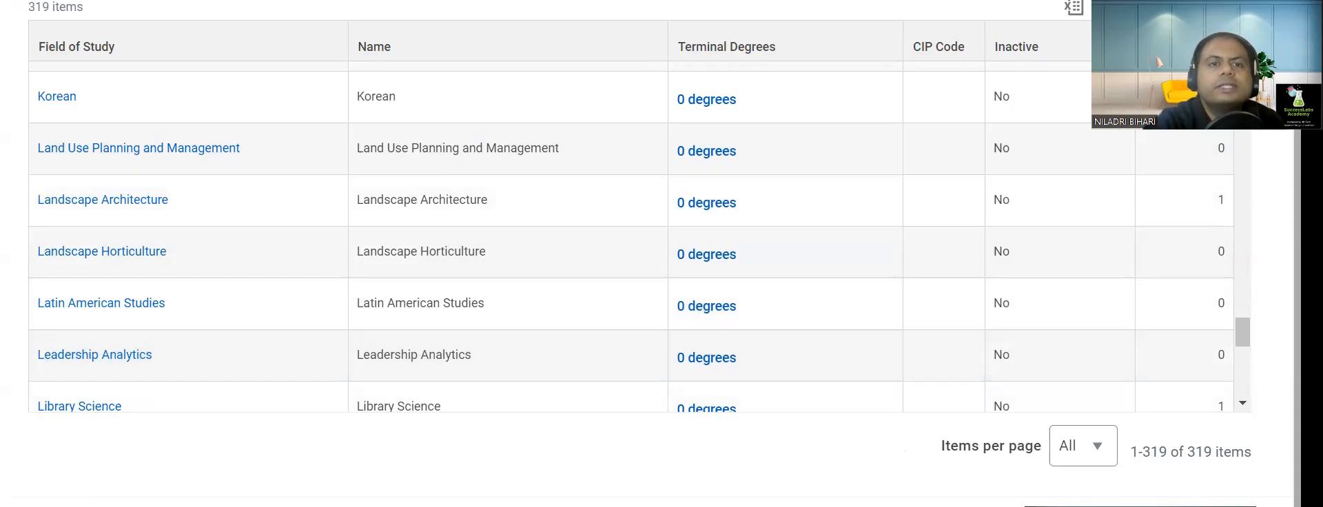
# Step: Switch to the mind map and add a child node to "Maintain Fields of Study task"
pyautogui.hotkey('alt', 'Tab')
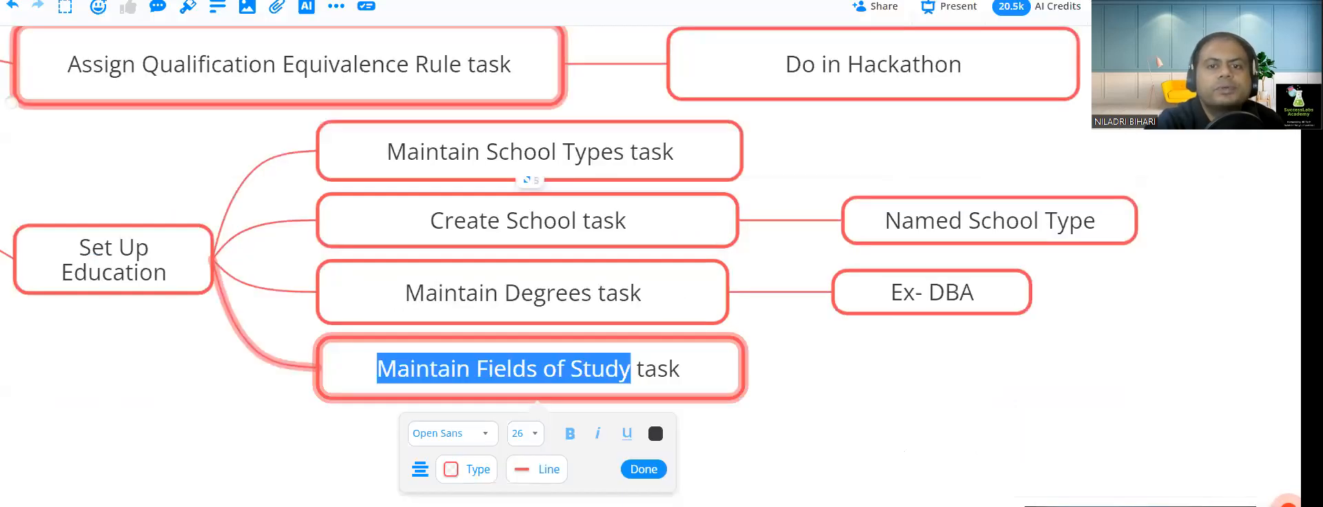
pyautogui.click(704, 372)
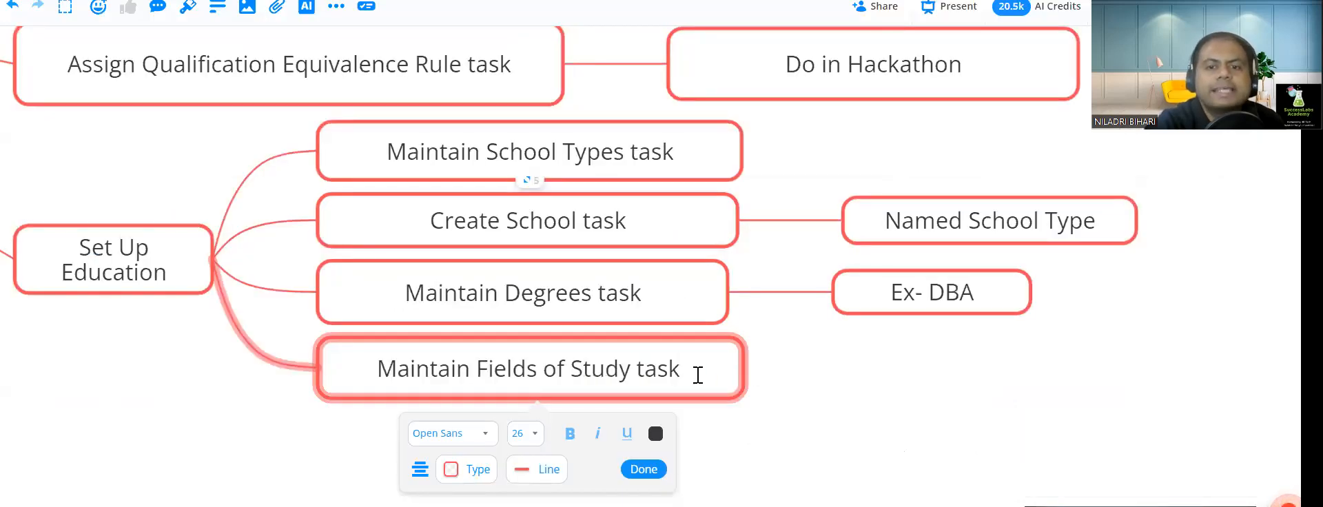
pyautogui.press('Escape')
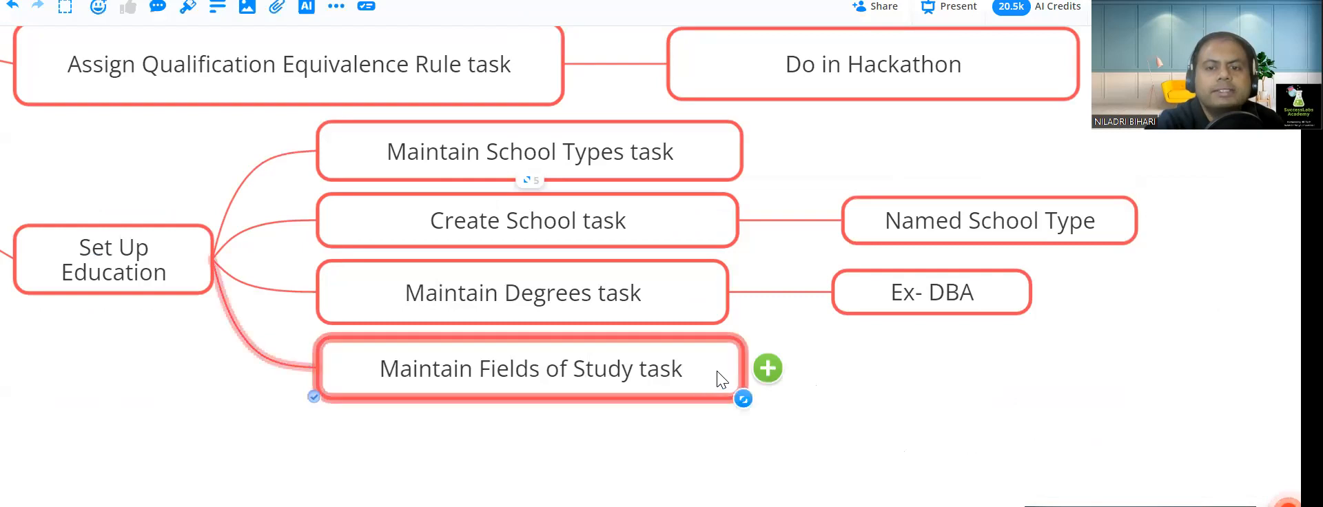
pyautogui.click(767, 368)
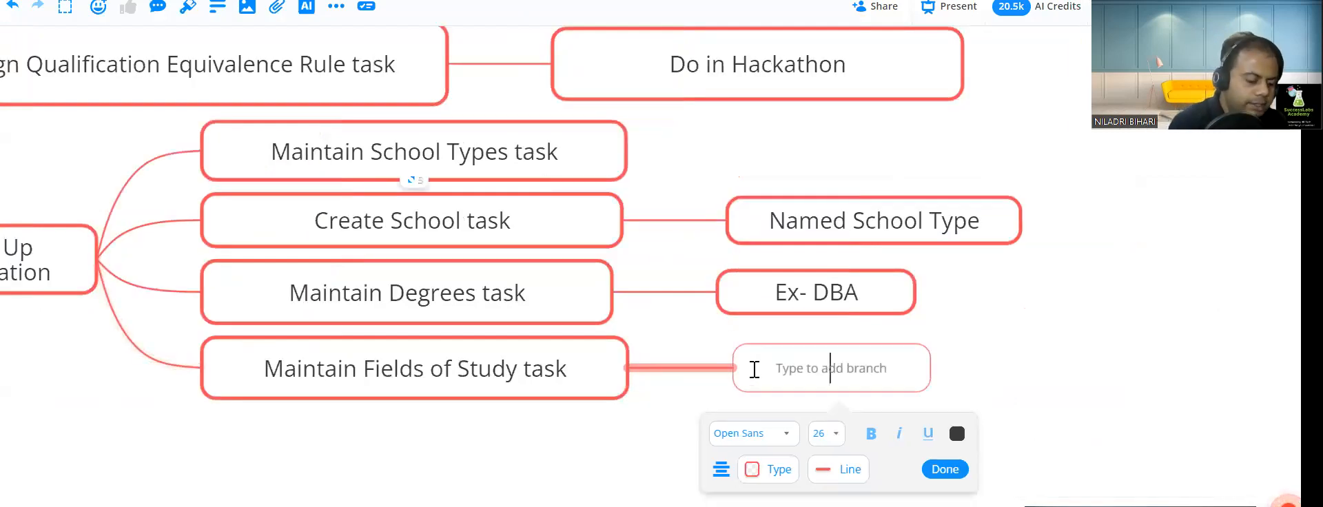
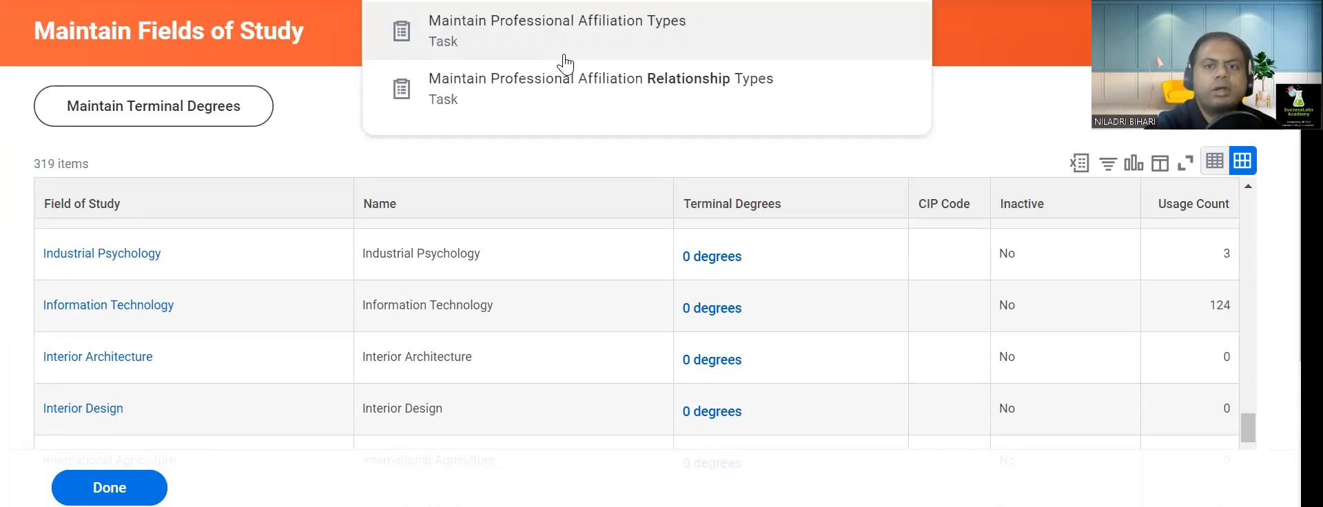
# Step: Open the Maintain Professional Affiliation Types task in Workday and review its Workday-delivered and custom affiliation type tables
pyautogui.click(593, 43)
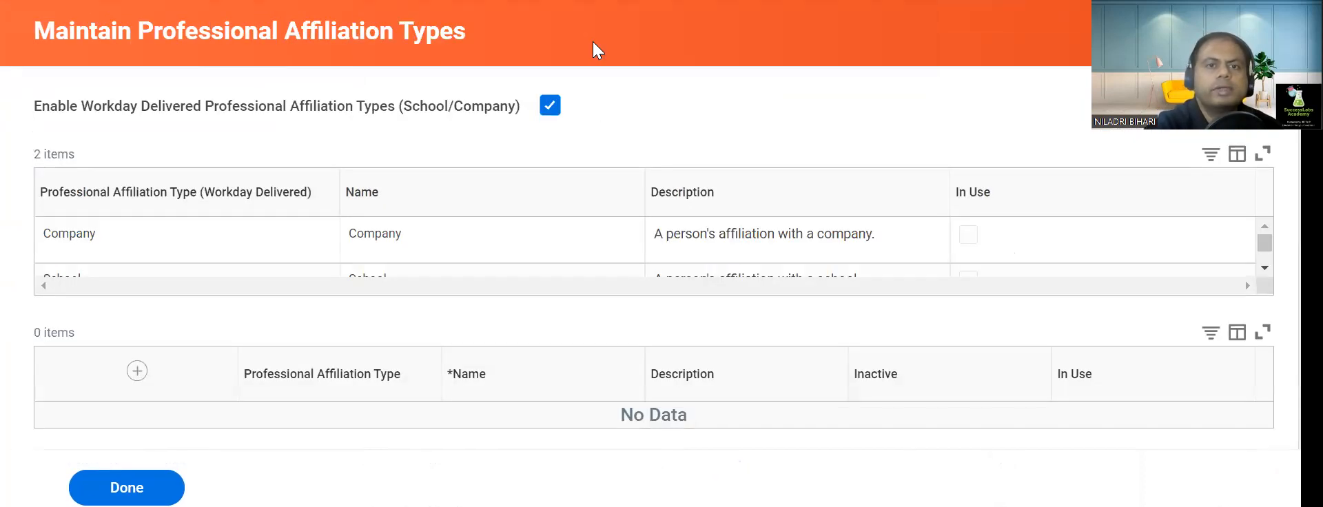
pyautogui.scroll(-1, 548, 246)
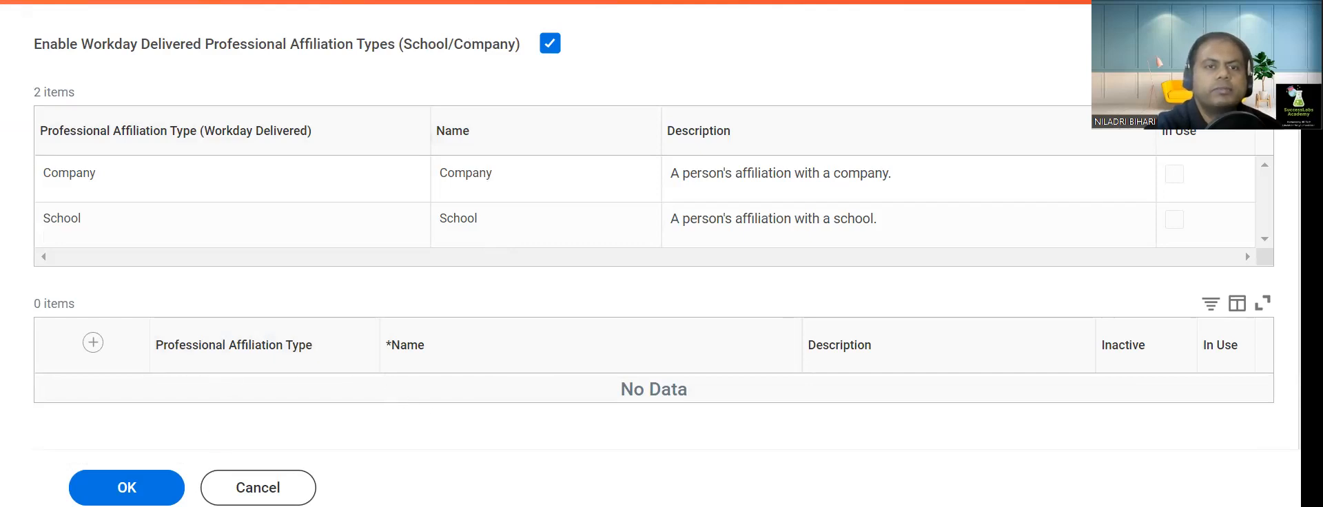
pyautogui.scroll(1, 667, 327)
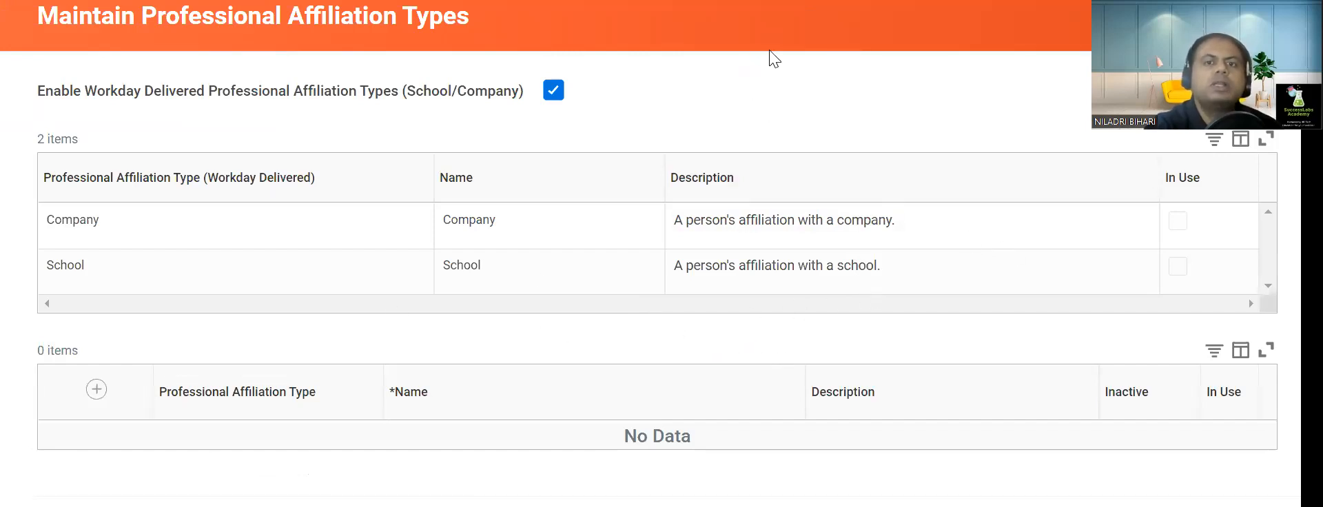
pyautogui.tripleClick(414, 17)
pyautogui.hotkey('ctrl', 'c')
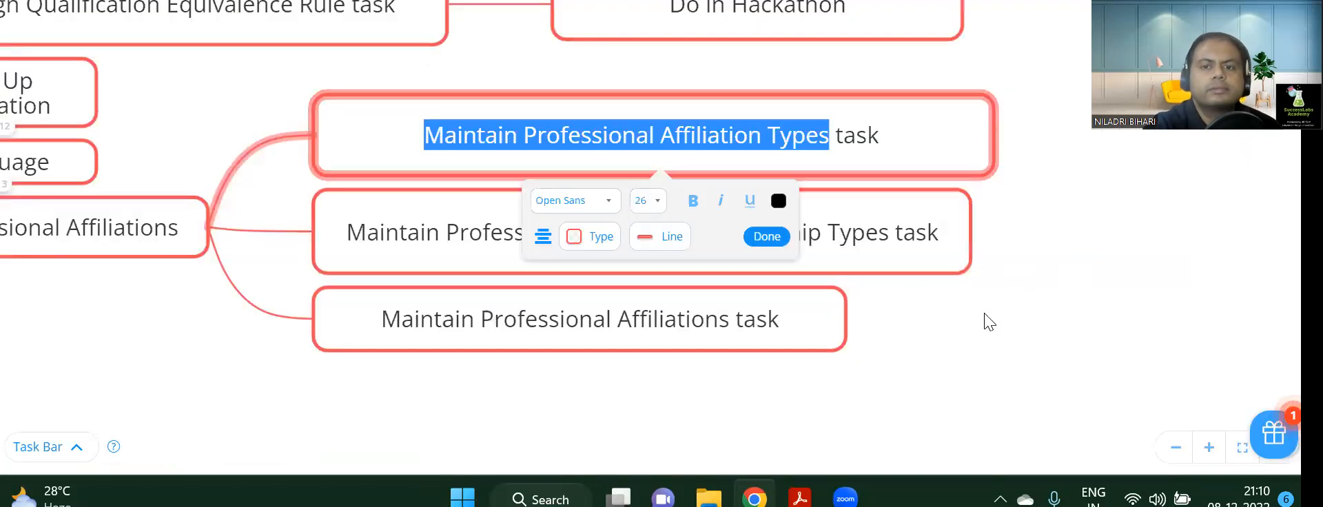
# Step: Copy "Maintain Professional Affiliation Relationship Types" from its mind map node and open that task in Workday
pyautogui.click(982, 317)
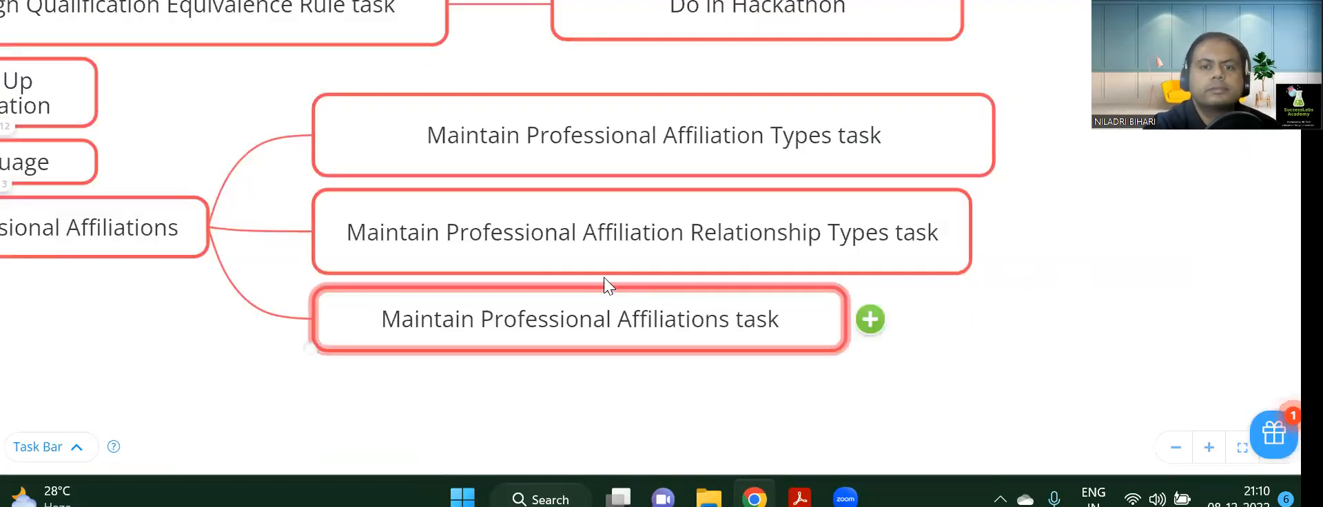
pyautogui.click(422, 251)
pyautogui.click(423, 249)
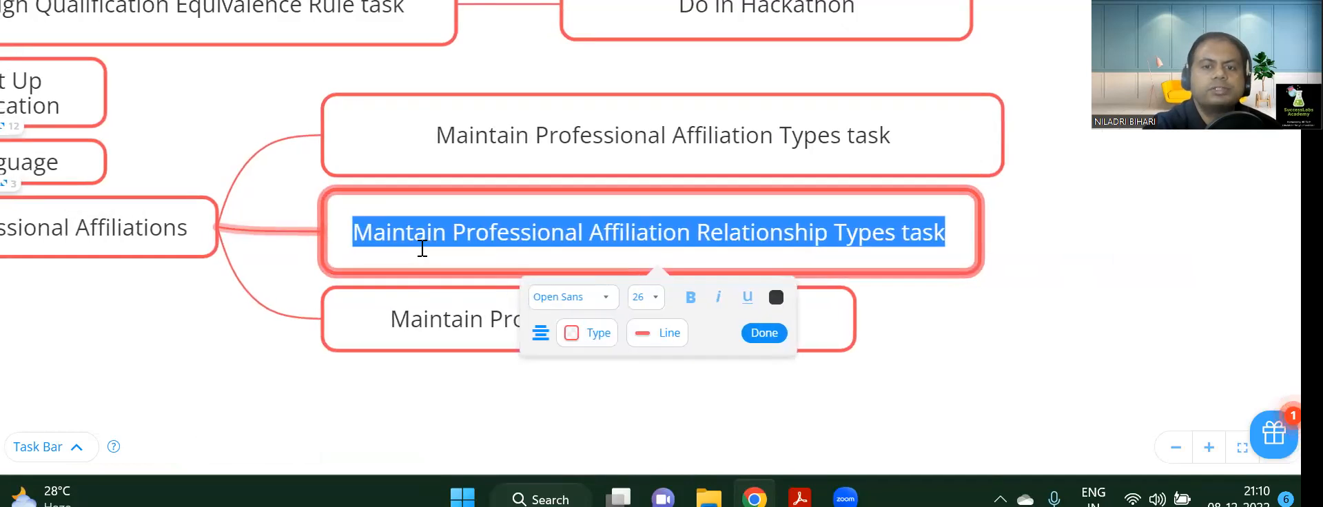
pyautogui.click(403, 244)
pyautogui.moveTo(355, 229); pyautogui.dragTo(896, 227)
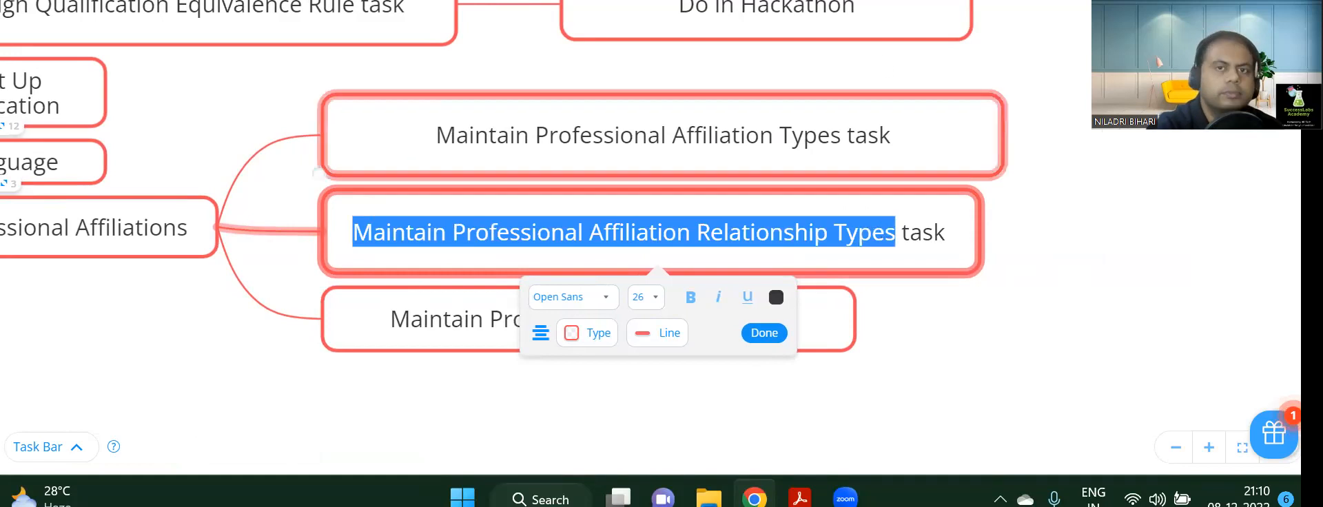
pyautogui.click(689, 1)
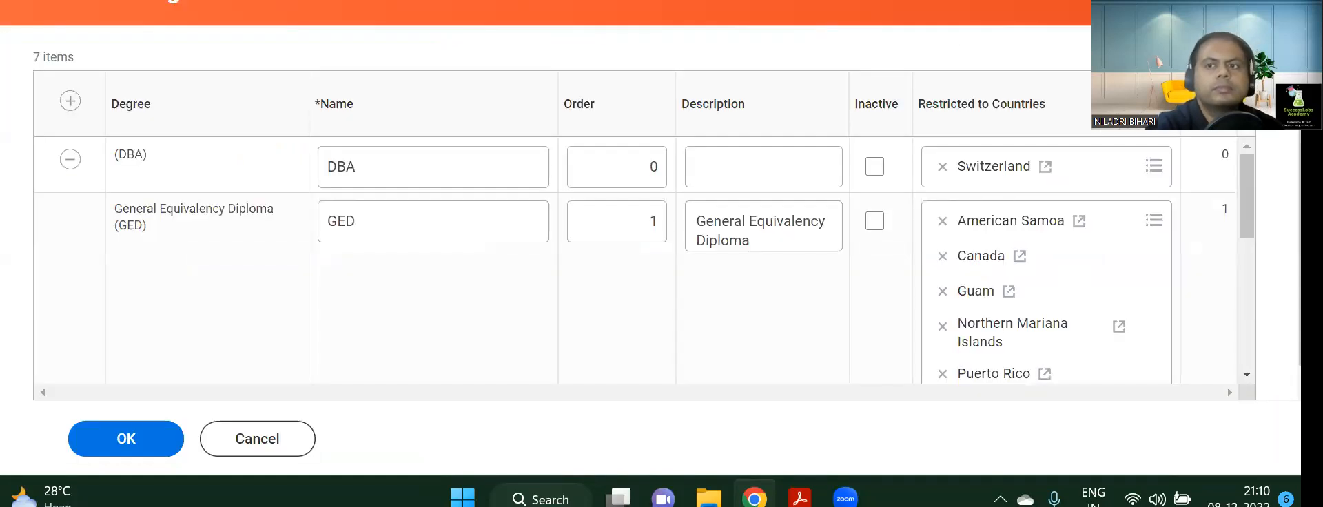
pyautogui.hotkey('alt', 'Left')
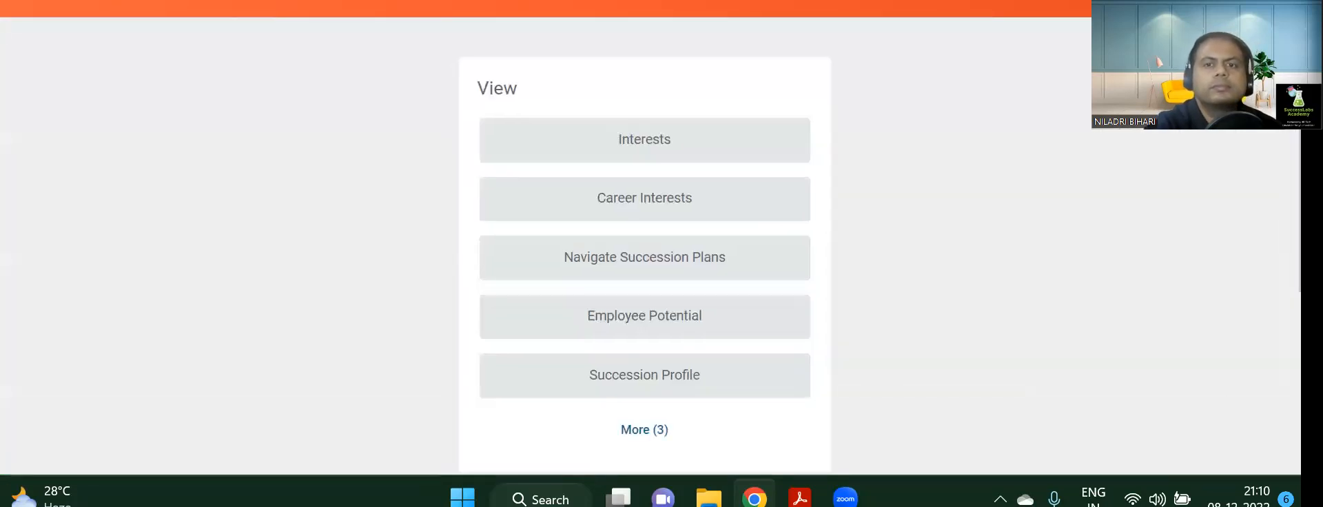
pyautogui.click(586, 1)
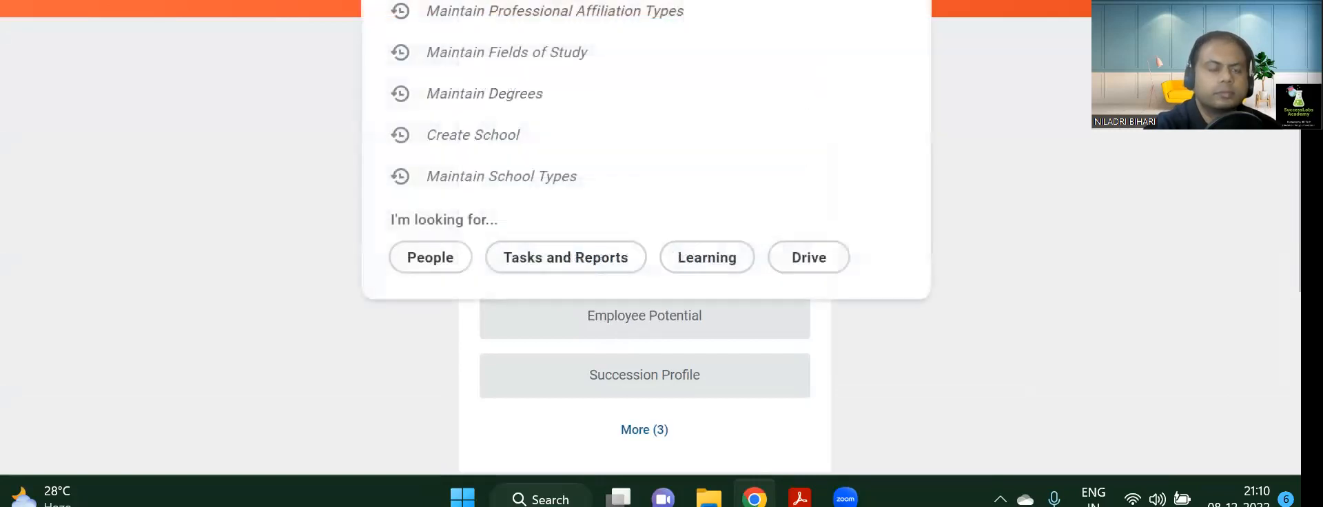
pyautogui.hotkey('ctrl', 'v')
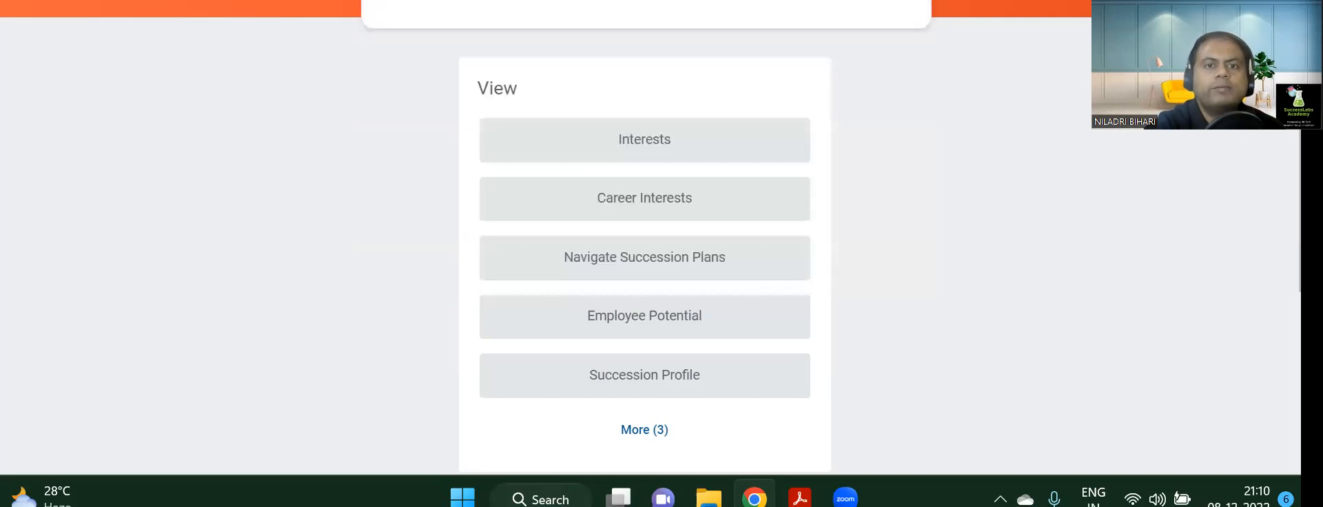
pyautogui.click(649, 37)
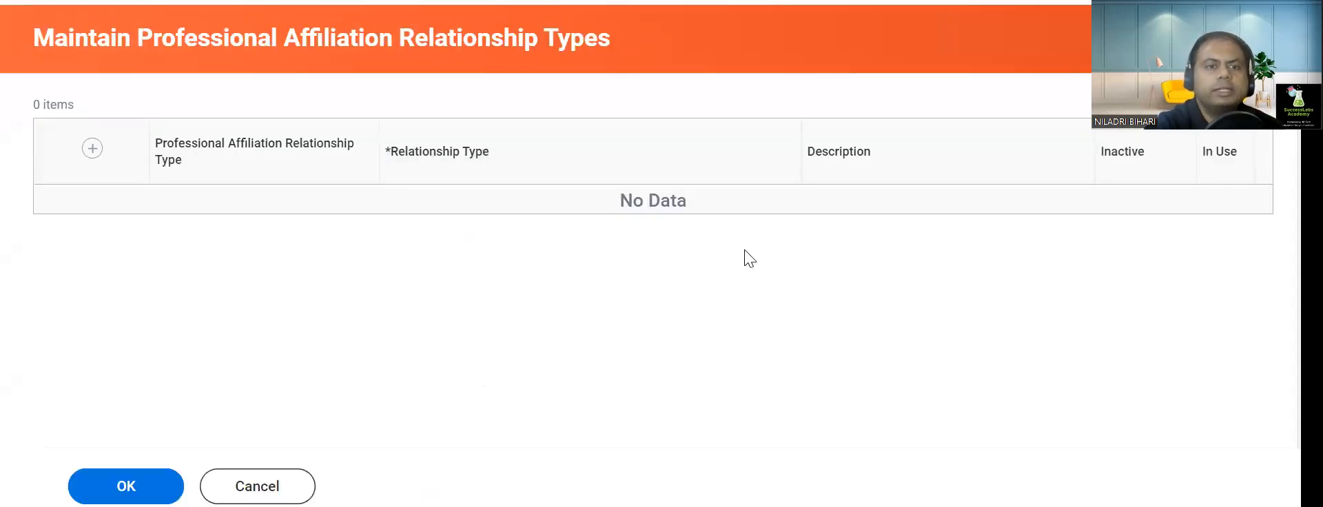
# Step: Add a blank relationship type row and consult the professional affiliation steps in the Workday Administrator Guide PDF
pyautogui.click(92, 148)
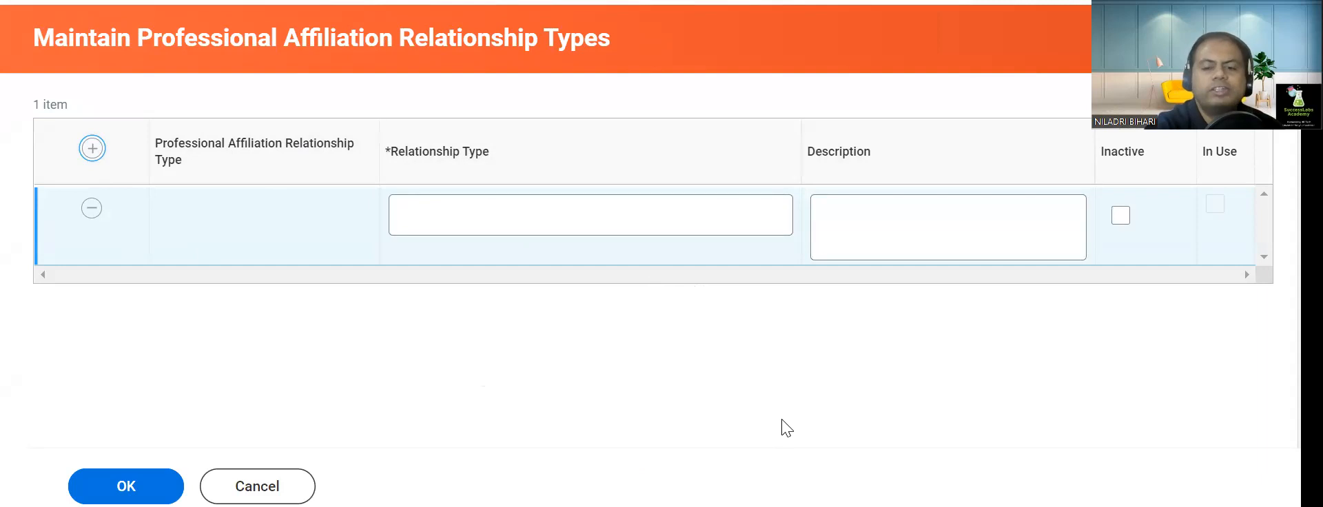
pyautogui.moveTo(800, 506)
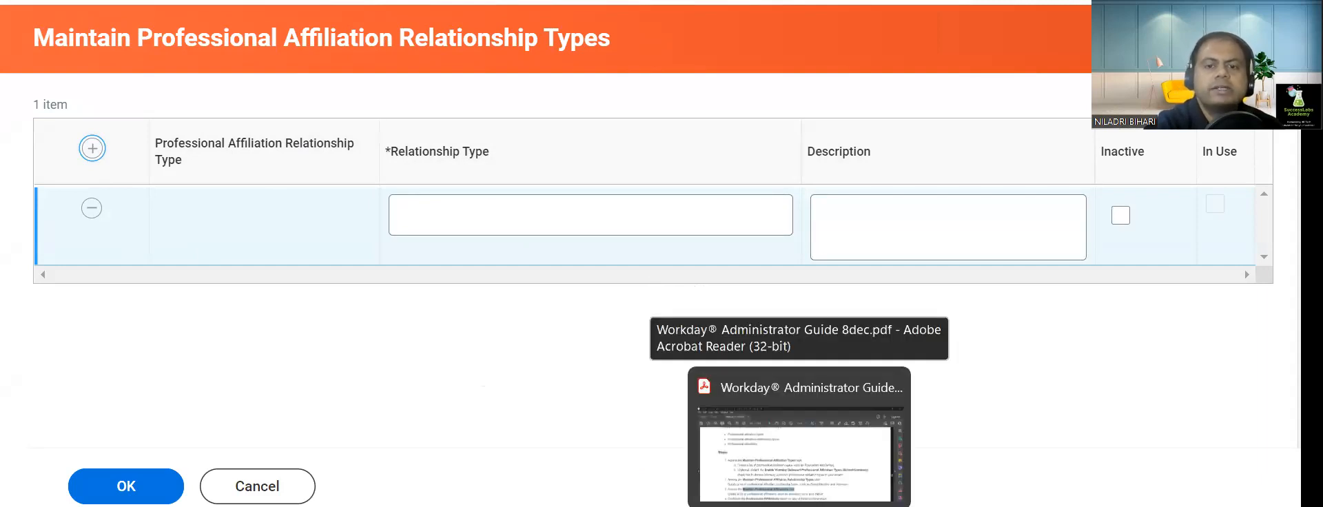
pyautogui.click(799, 448)
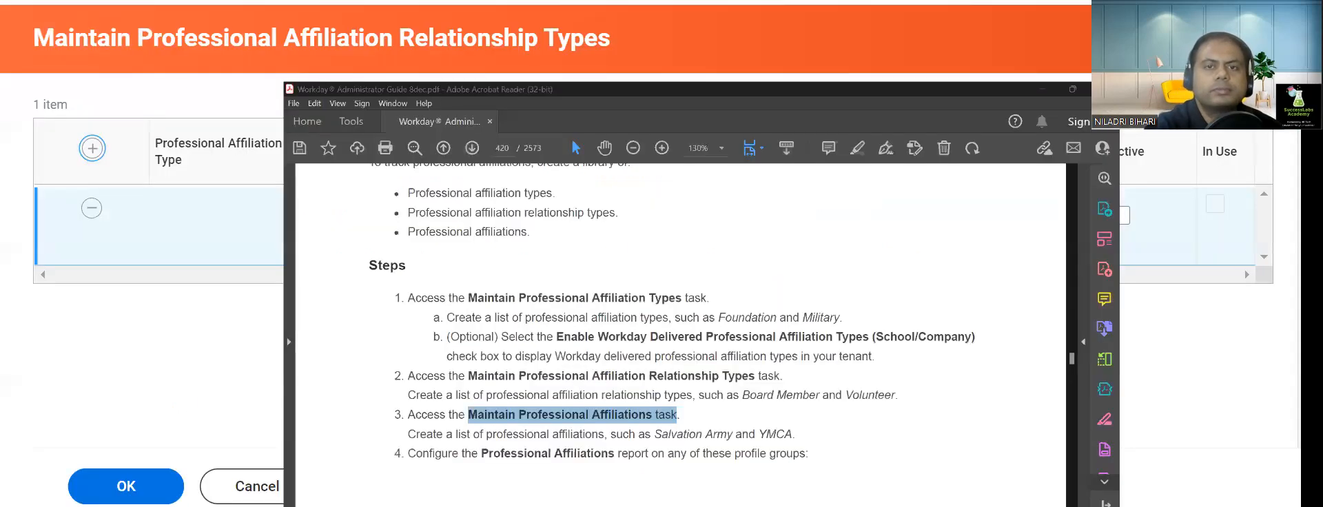
pyautogui.hotkey('alt', 'Tab')
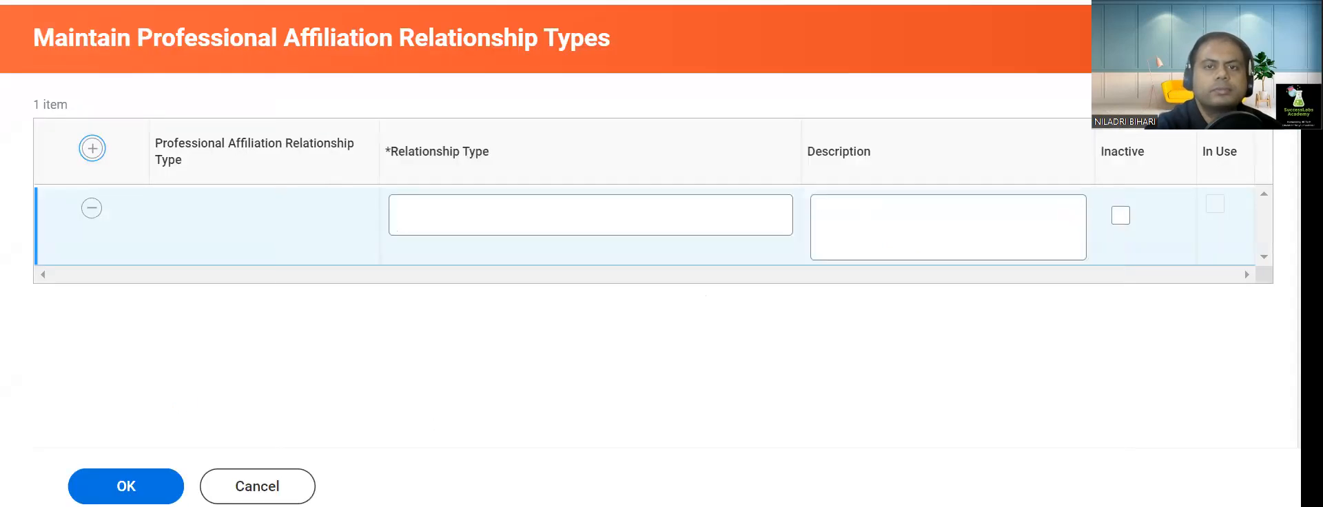
# Step: Leave the relationship types task, search Workday for "Maintain Professional Affiliation", and return to the professional affiliations branch of the mind map
pyautogui.hotkey('alt', 'Left')
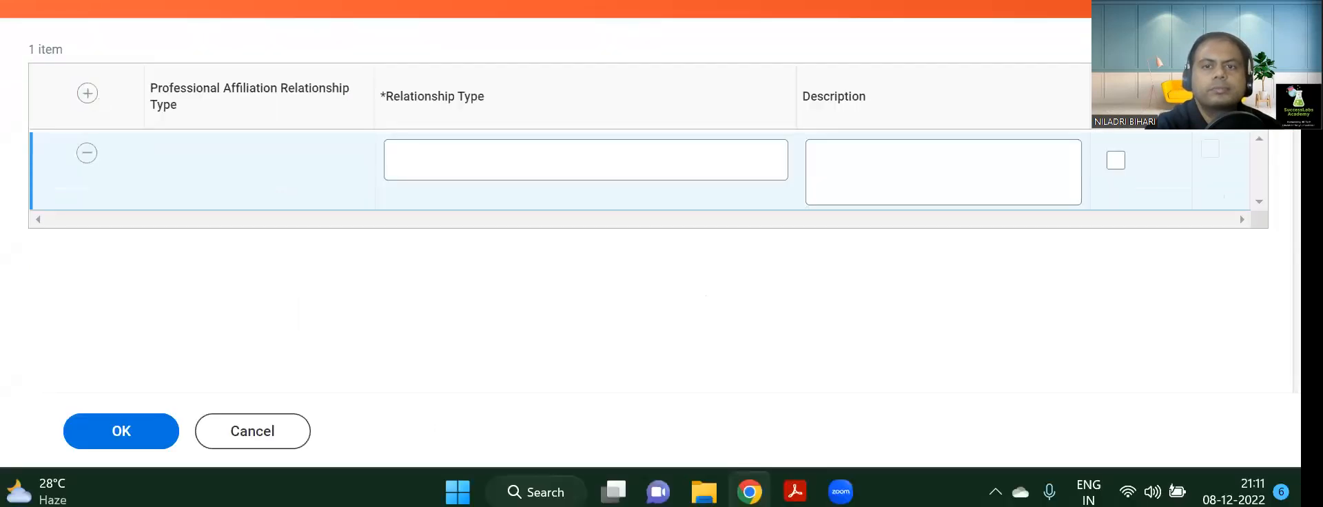
pyautogui.click(600, 200)
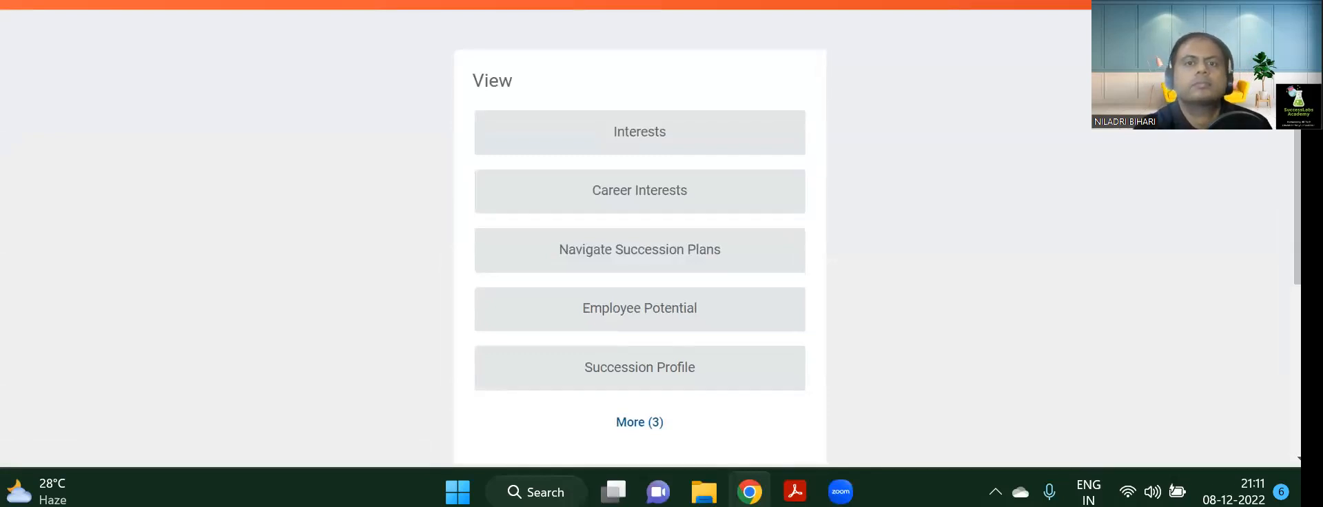
pyautogui.hotkey('ctrl', 'v')
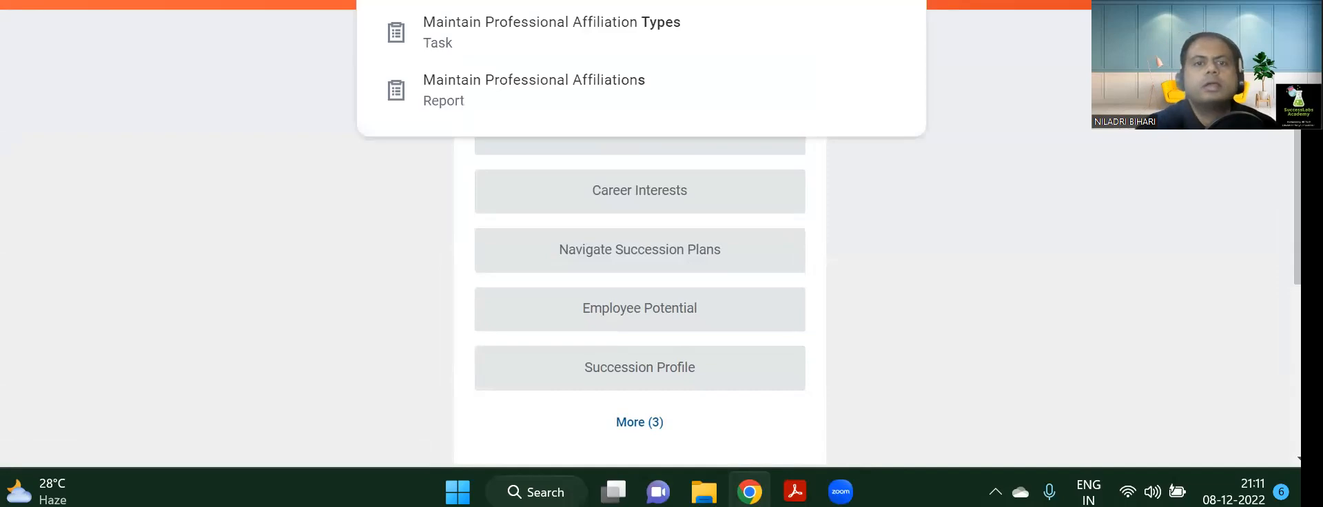
pyautogui.click(591, 104)
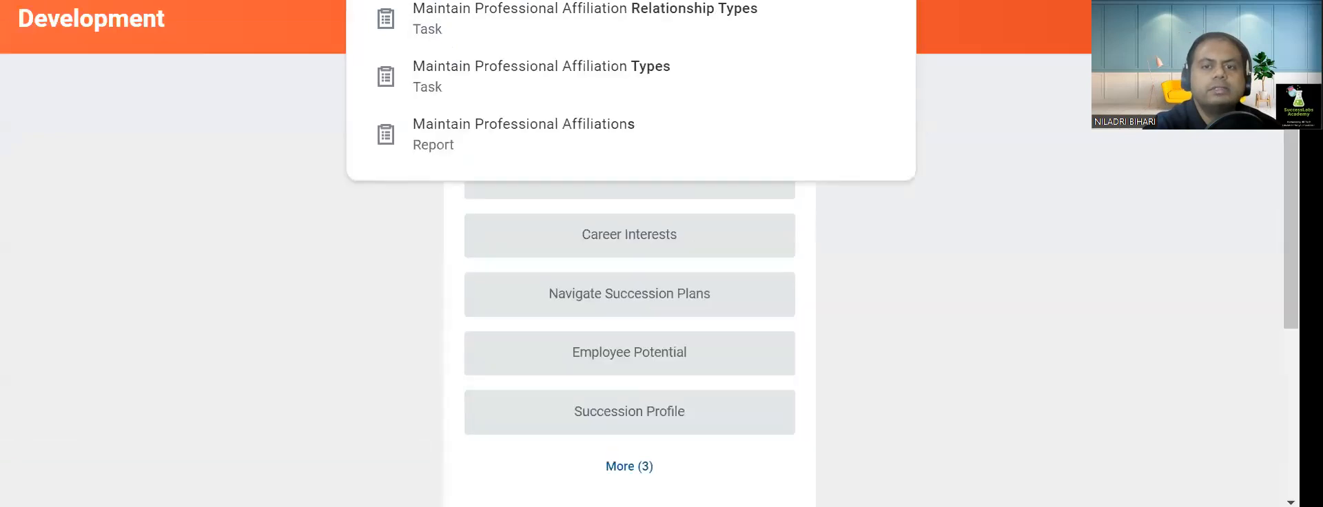
pyautogui.hotkey('alt', 'Tab')
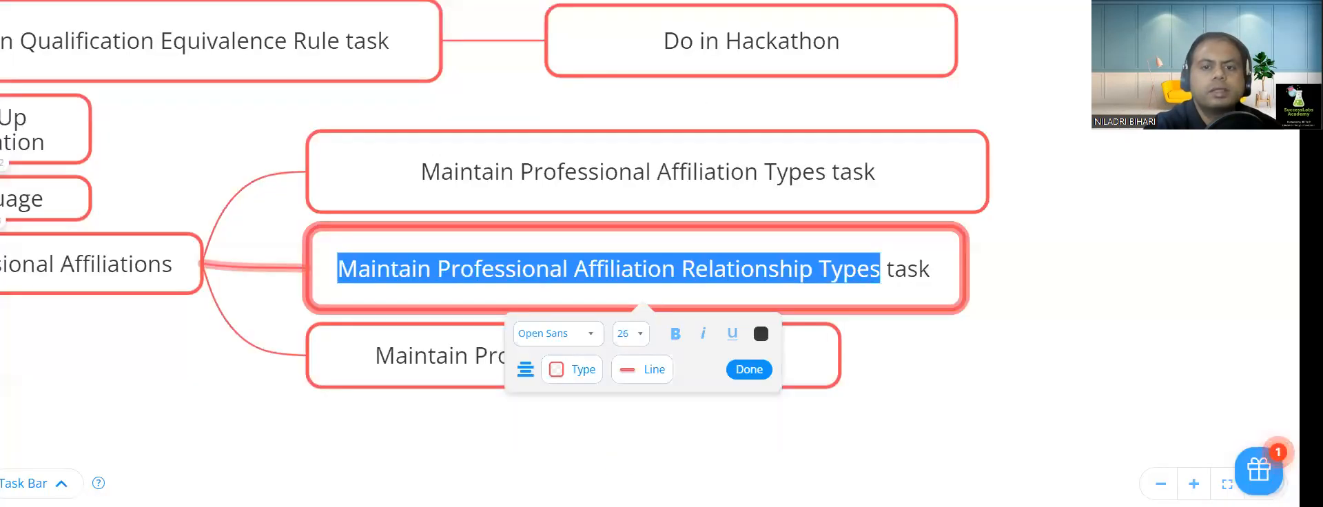
pyautogui.click(405, 416)
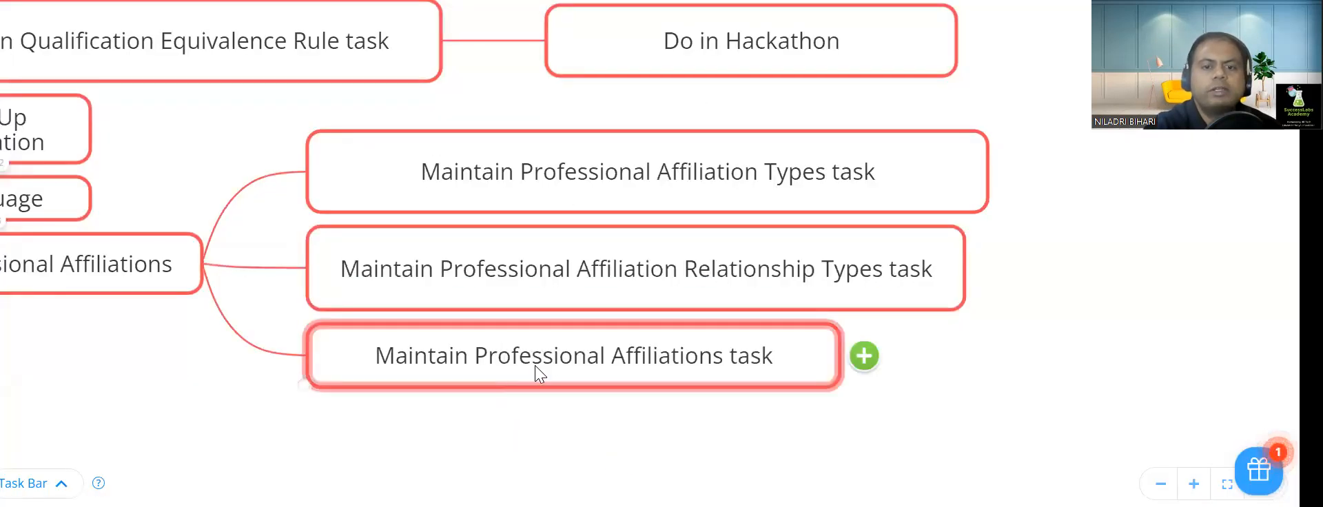
# Step: Return to Workday, open the Maintain Professional Affiliations report and look at its table and option for adding an affiliation
pyautogui.hotkey('alt', 'Tab')
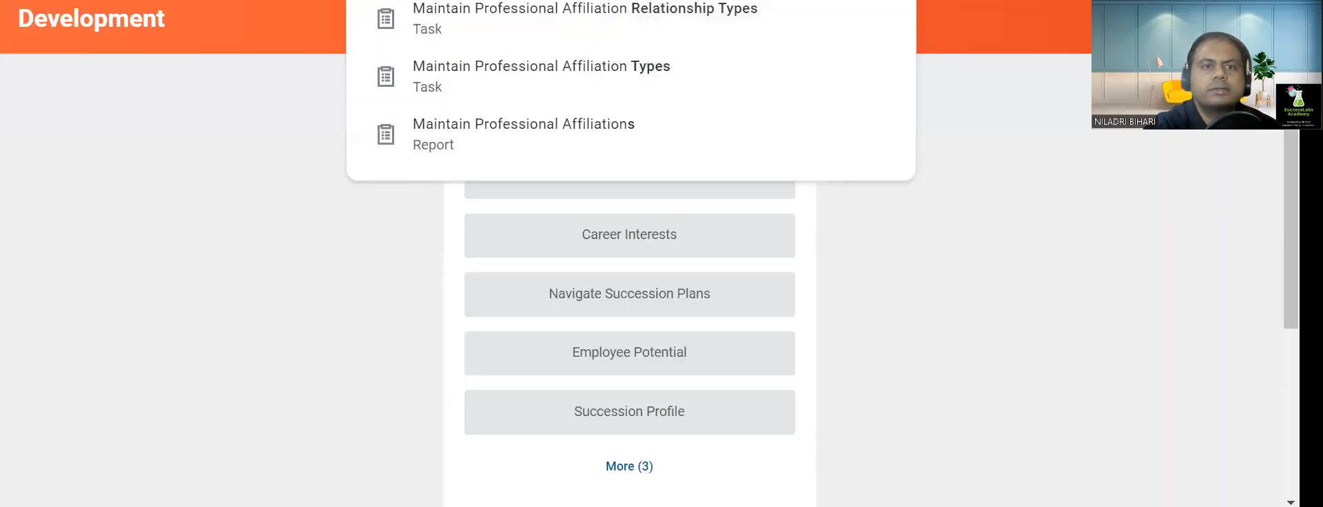
pyautogui.click(601, 139)
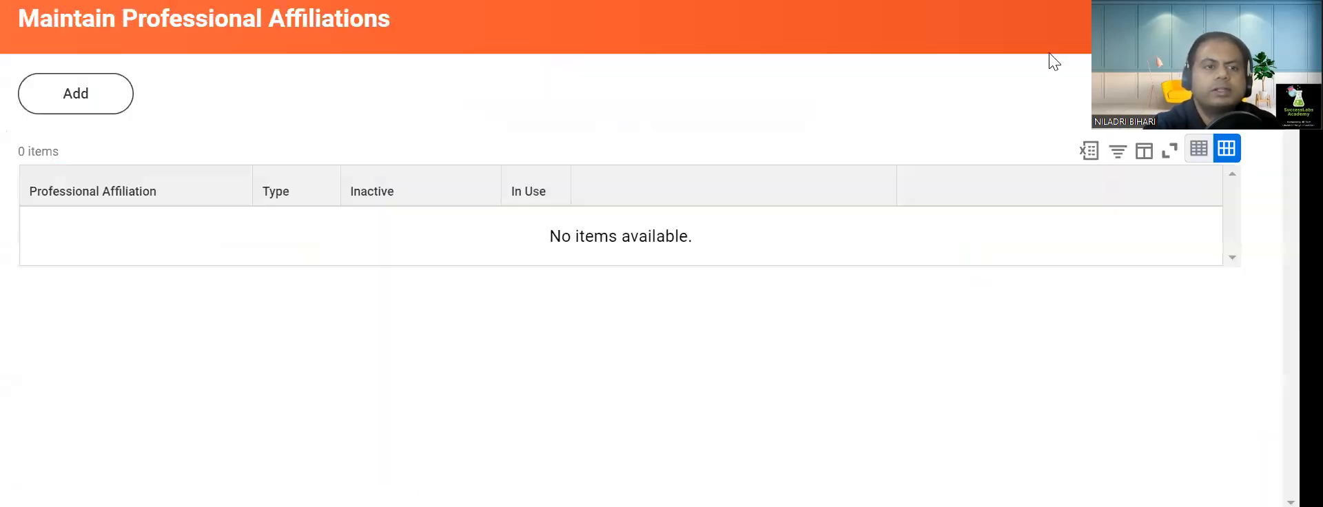
pyautogui.click(83, 96)
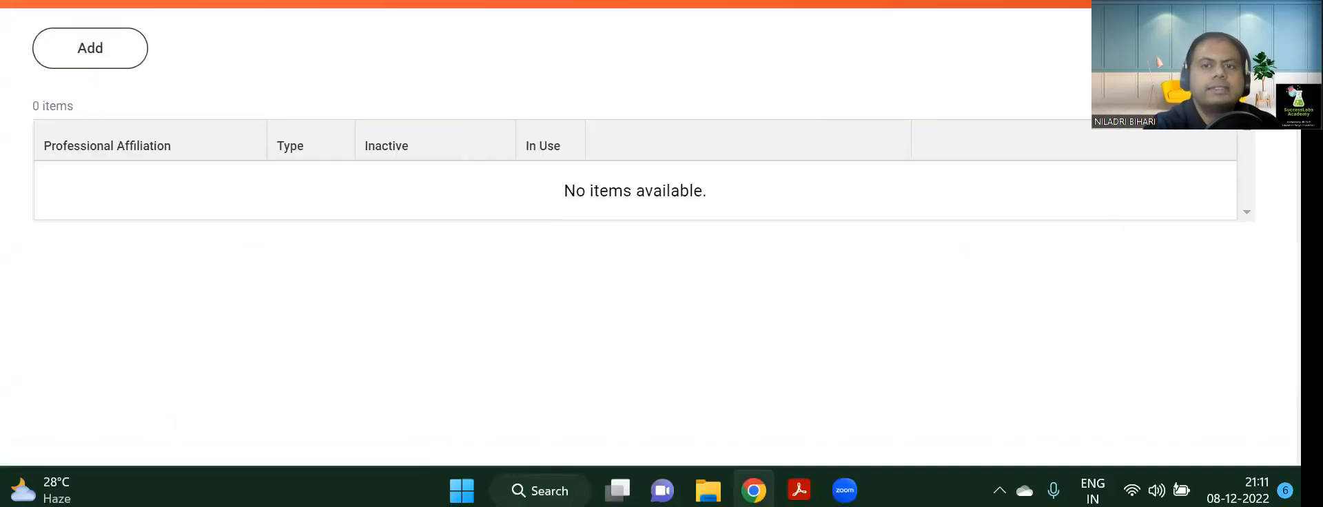
# Step: Search Workday for "Maintain Language" and open the Maintain Languages task
pyautogui.click(645, 1)
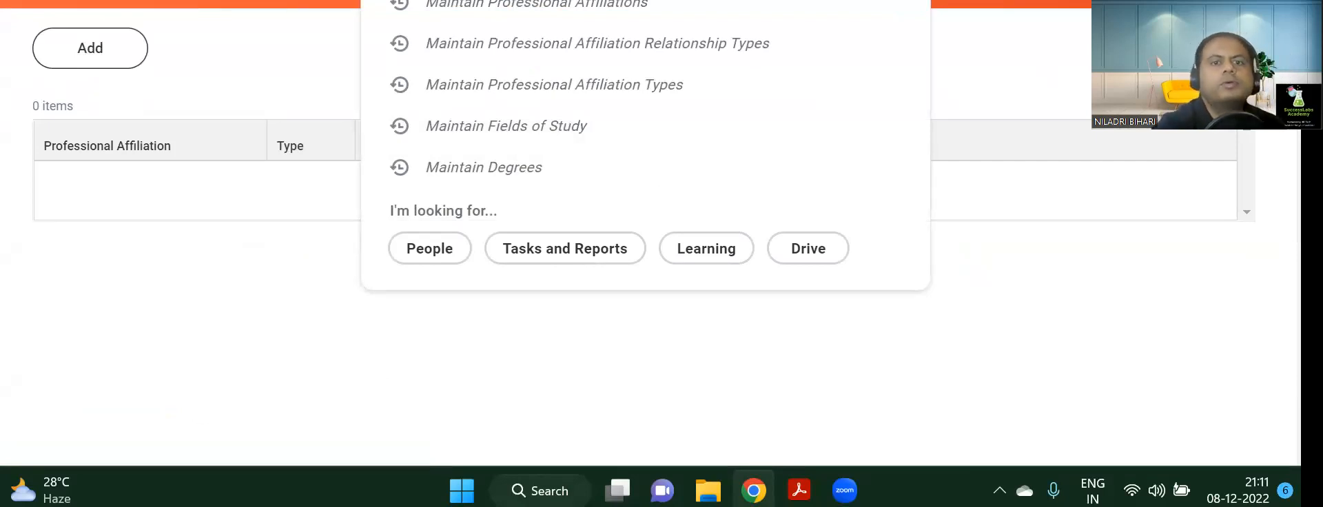
pyautogui.write('Maintain Language')
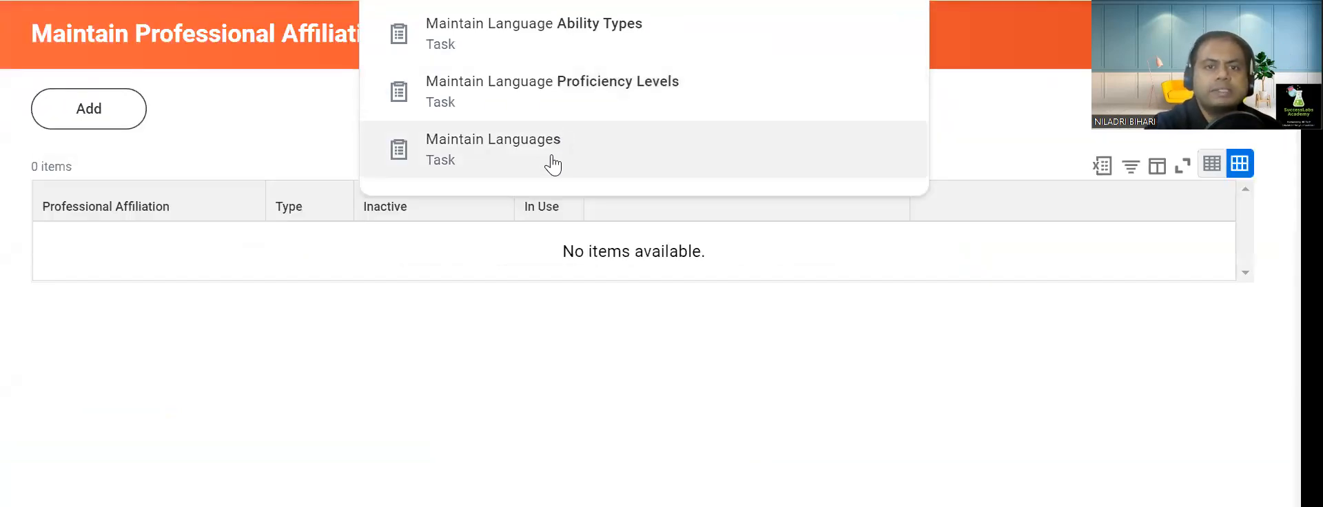
pyautogui.click(562, 169)
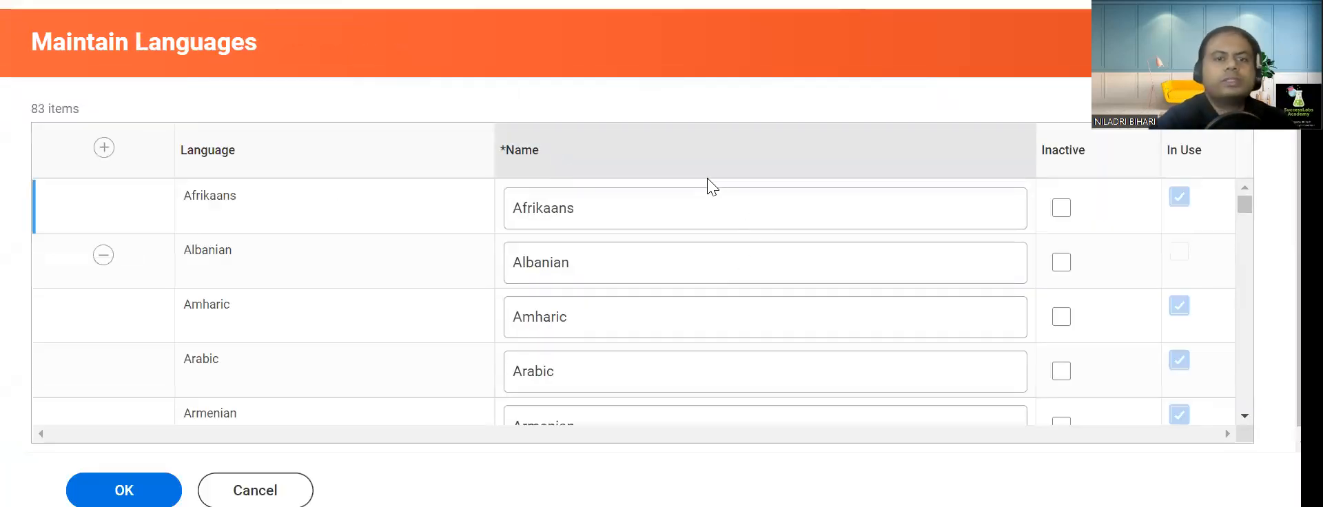
# Step: Look through the Maintain Languages table to see which languages already exist and whether they are in use
pyautogui.scroll(-5, 707, 206)
pyautogui.scroll(-5, 682, 242)
pyautogui.scroll(-5, 680, 242)
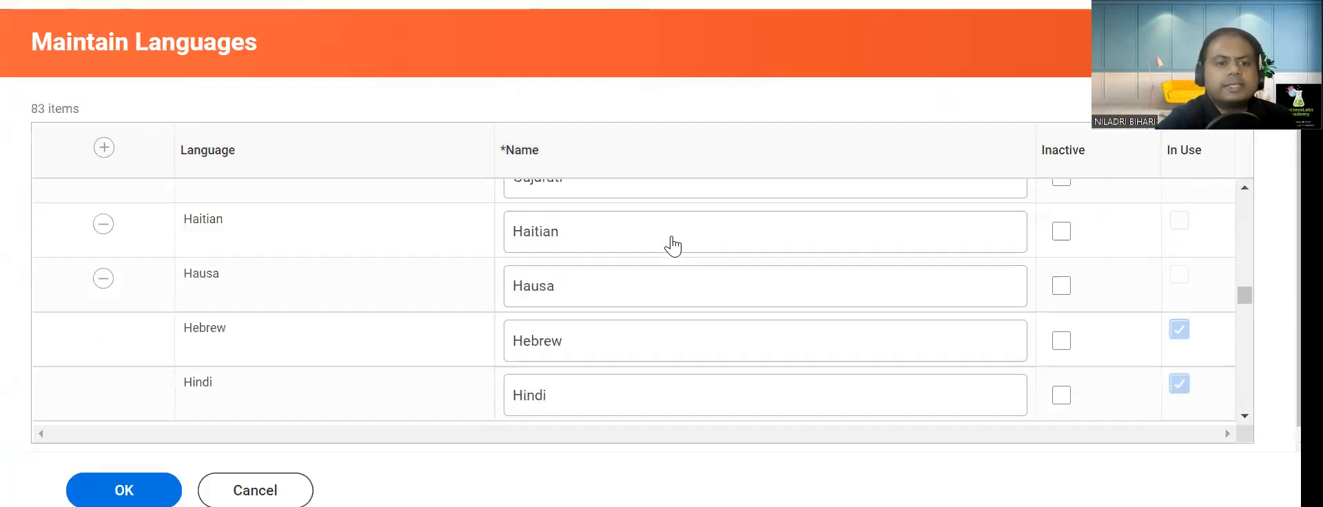
pyautogui.scroll(-6, 701, 219)
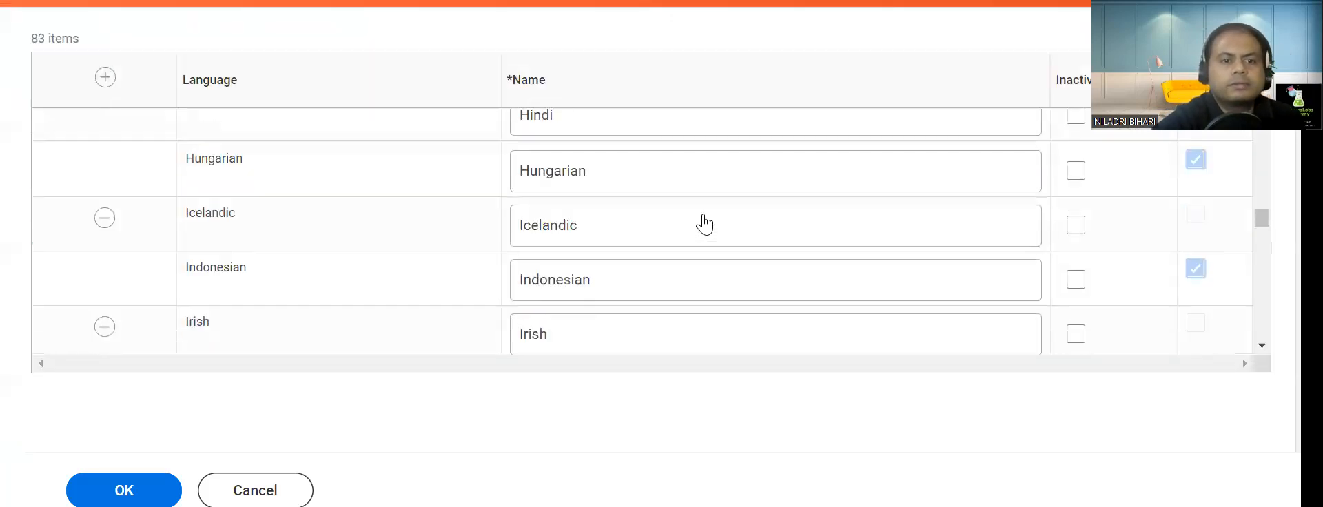
pyautogui.scroll(3, 705, 221)
pyautogui.scroll(-2, 705, 221)
pyautogui.scroll(-2, 706, 222)
pyautogui.scroll(-12, 706, 220)
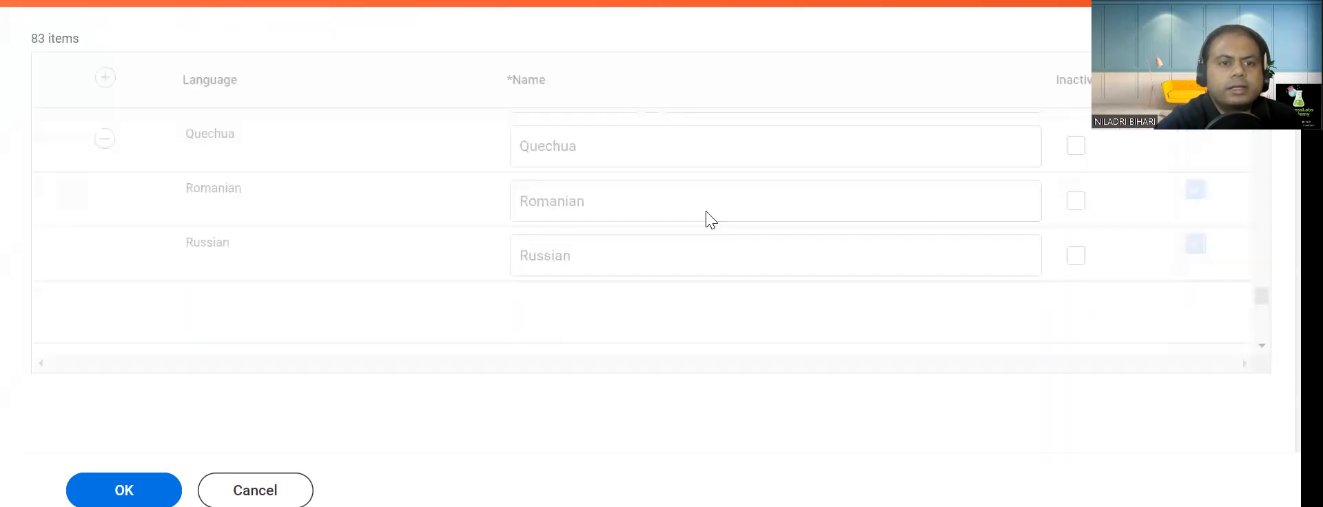
pyautogui.scroll(3, 707, 220)
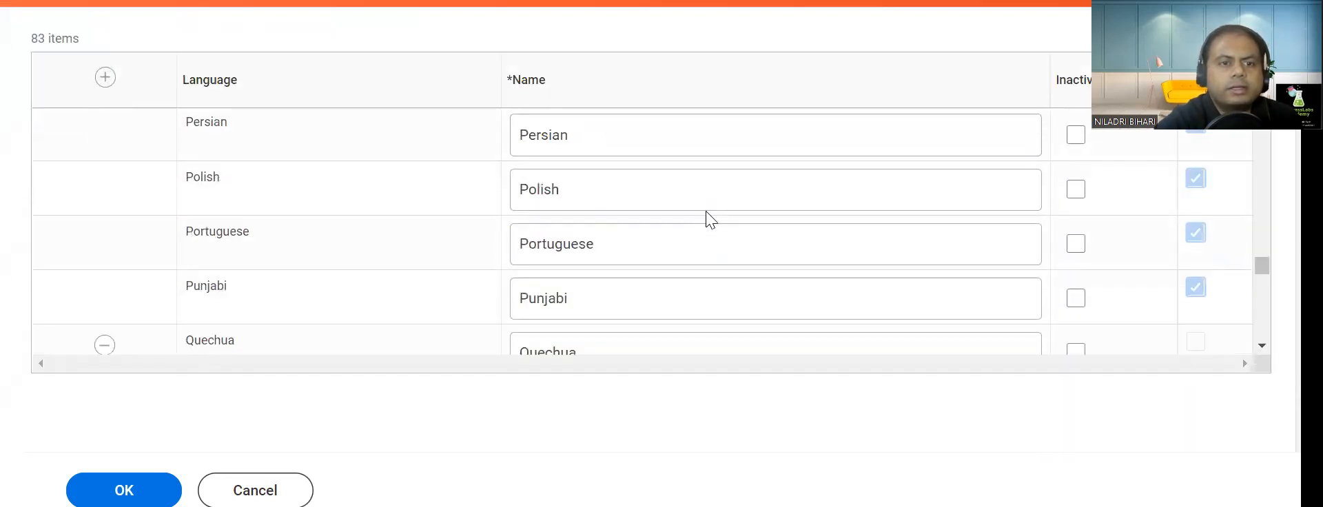
pyautogui.scroll(5, 706, 211)
pyautogui.scroll(3, 709, 221)
pyautogui.scroll(-5, 704, 219)
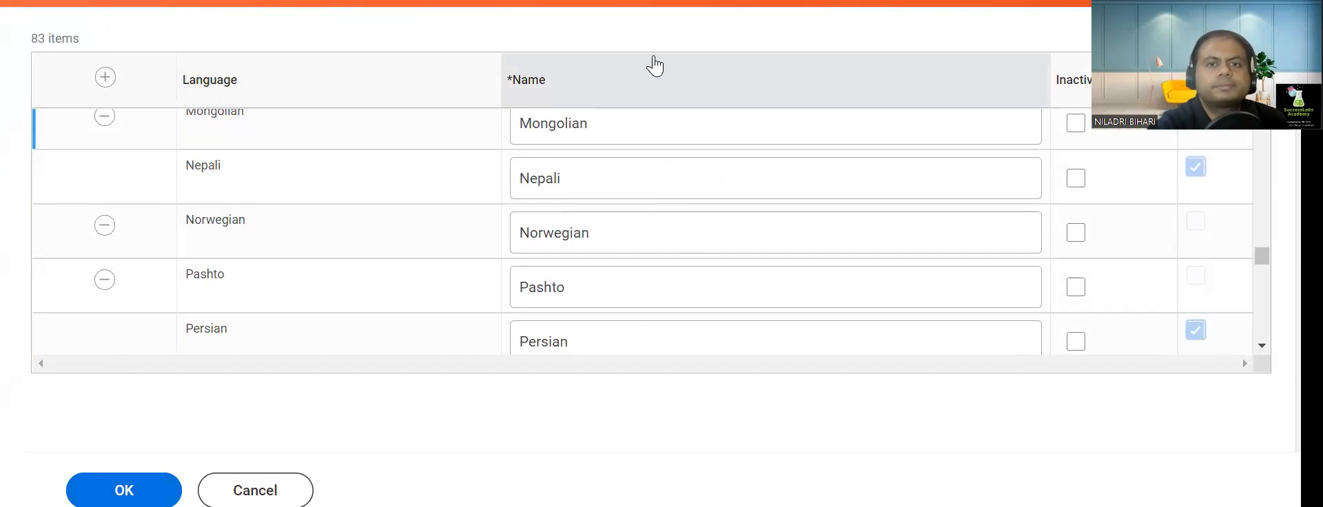
# Step: Add a new language row named "Odia" in Maintain Languages and submit the task
pyautogui.scroll(1, 266, 75)
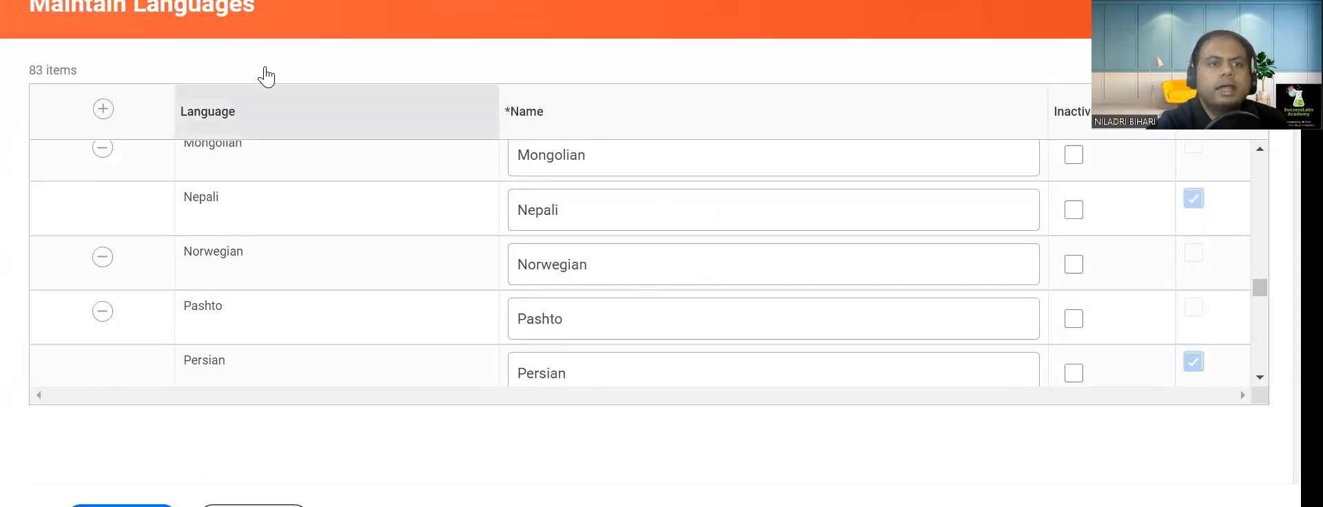
pyautogui.click(108, 116)
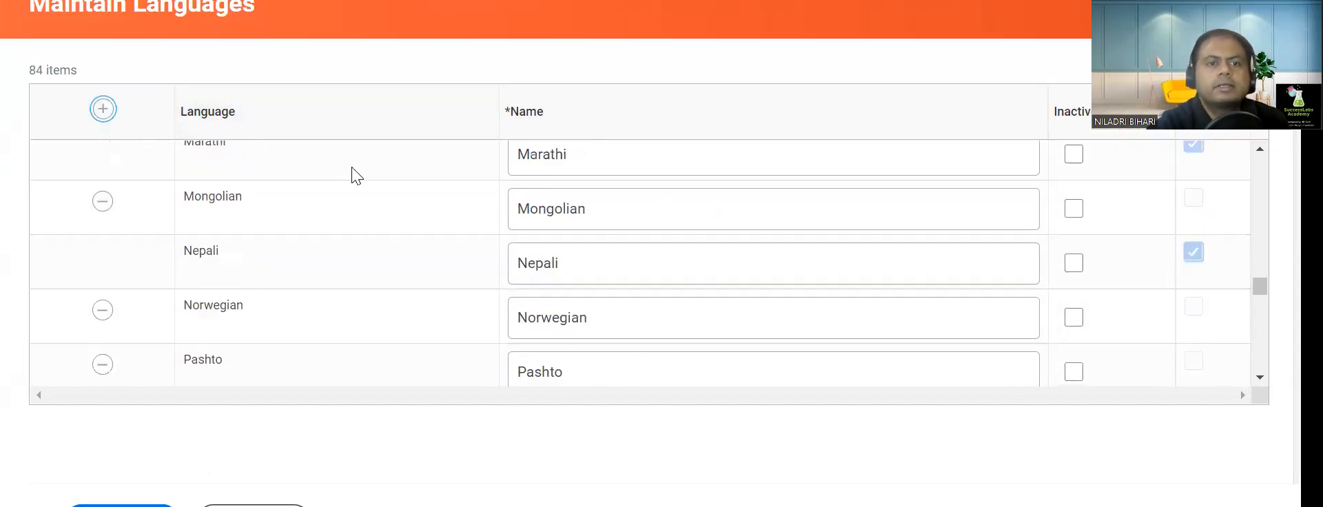
pyautogui.scroll(5, 427, 269)
pyautogui.scroll(20, 441, 220)
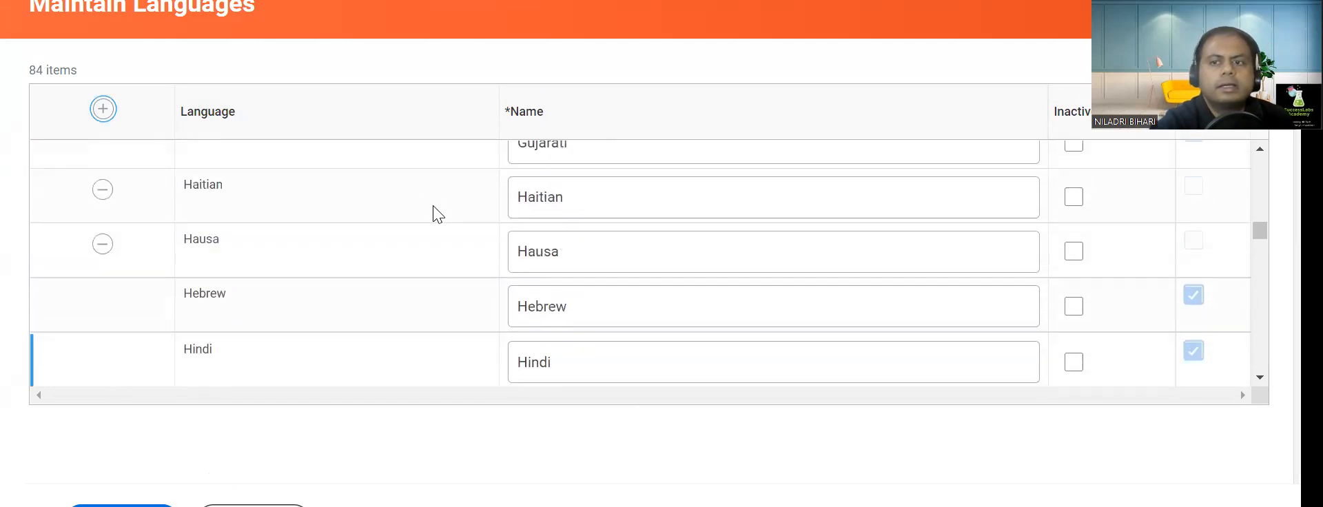
pyautogui.click(563, 163)
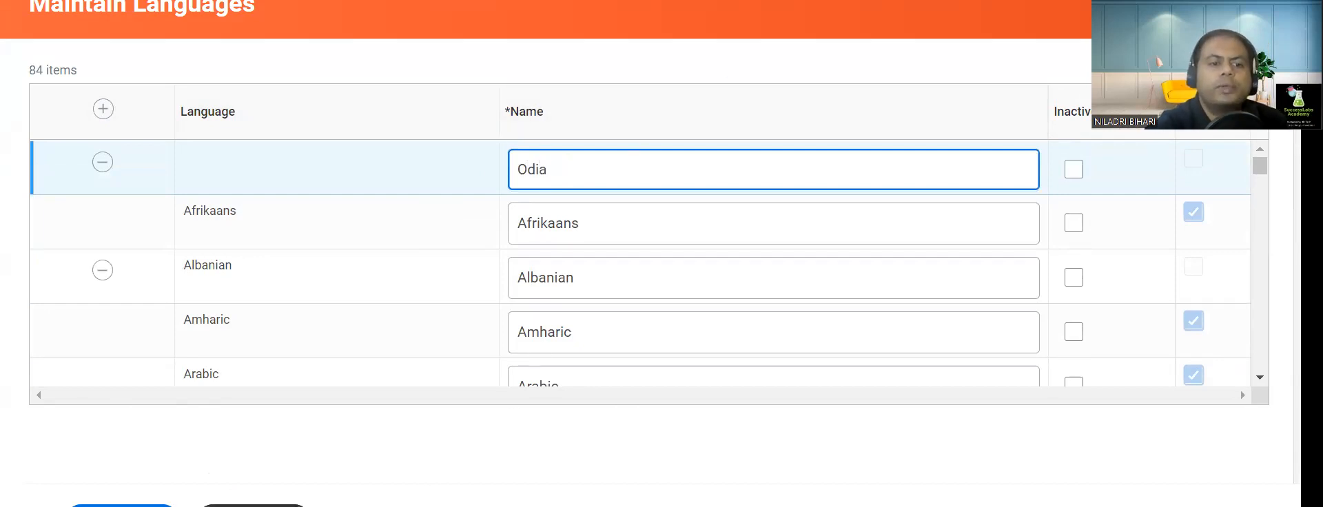
pyautogui.click(123, 506)
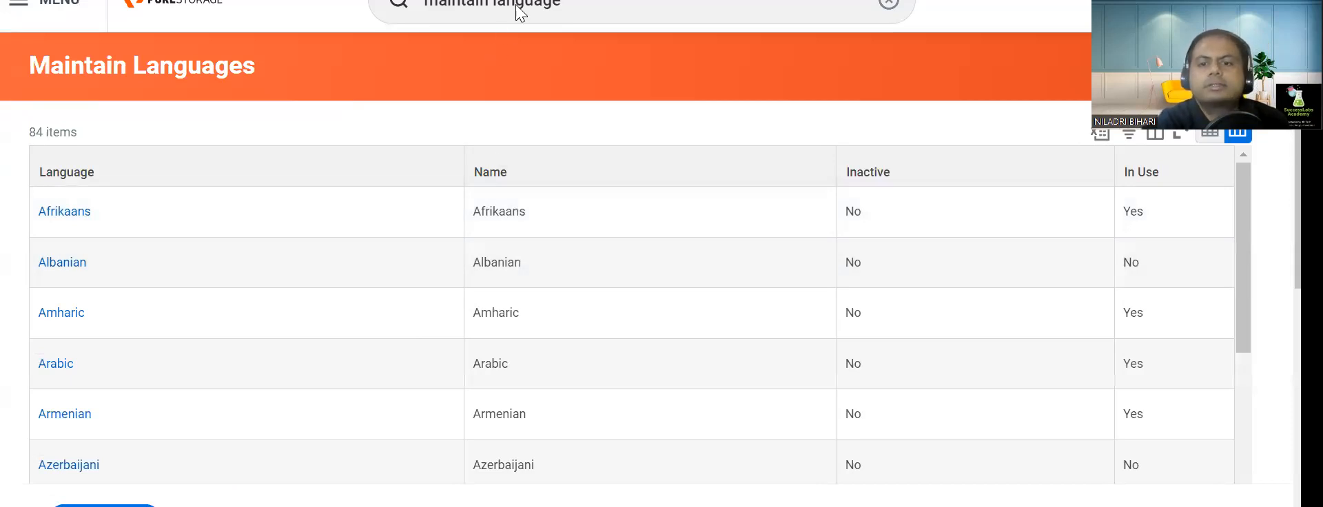
# Step: Look over the submitted languages list and open the Maintain Language Ability Types task from the search results
pyautogui.scroll(-1, 517, 10)
pyautogui.scroll(-1, 751, 28)
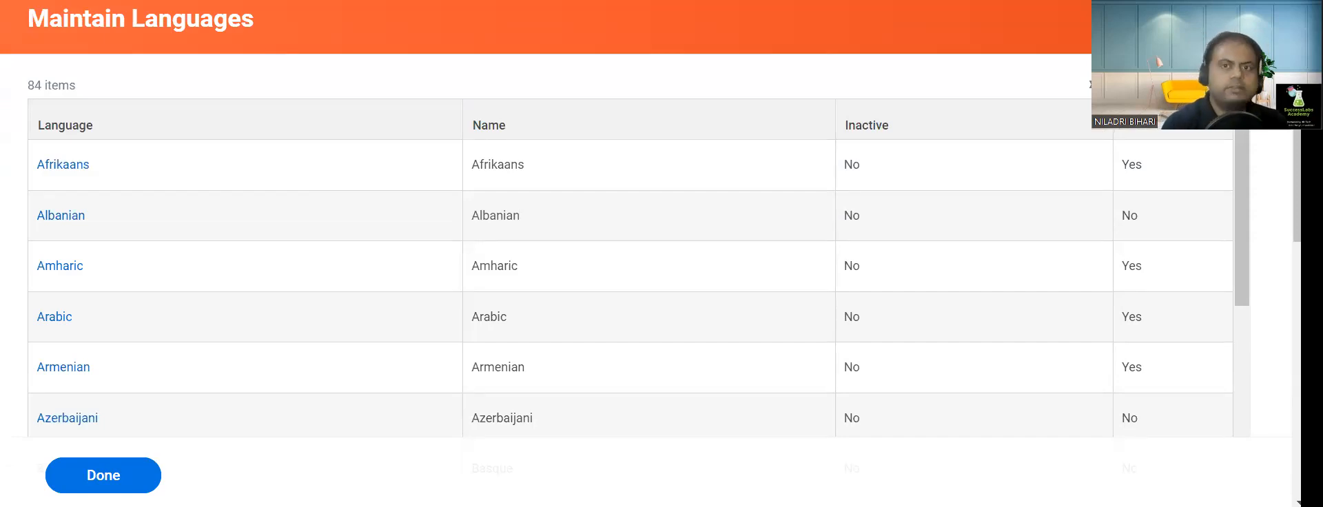
pyautogui.click(551, 1)
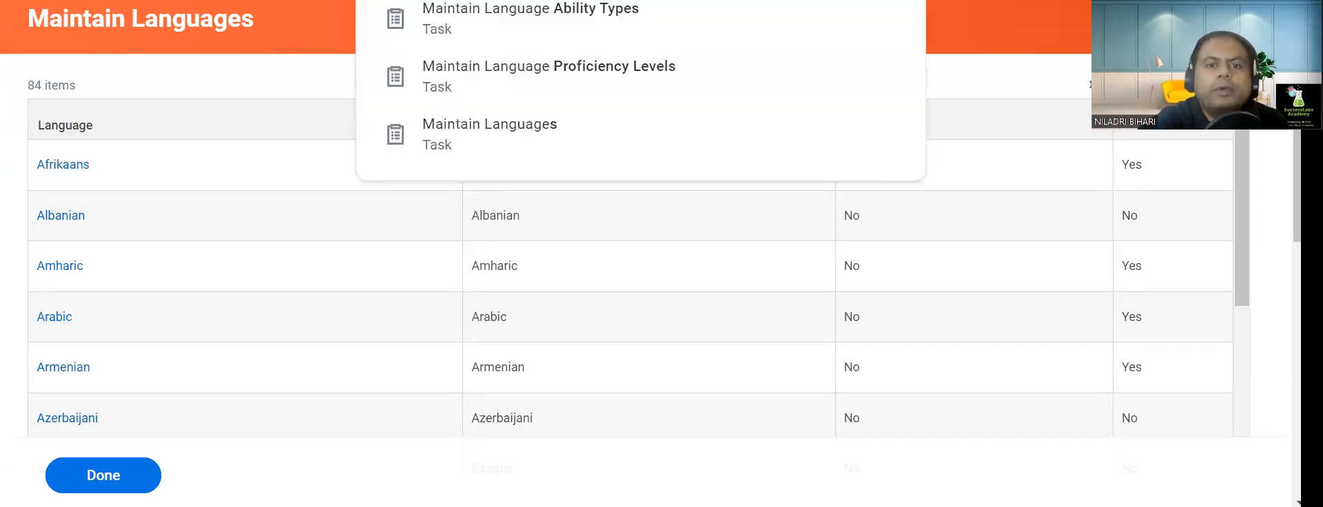
pyautogui.click(671, 30)
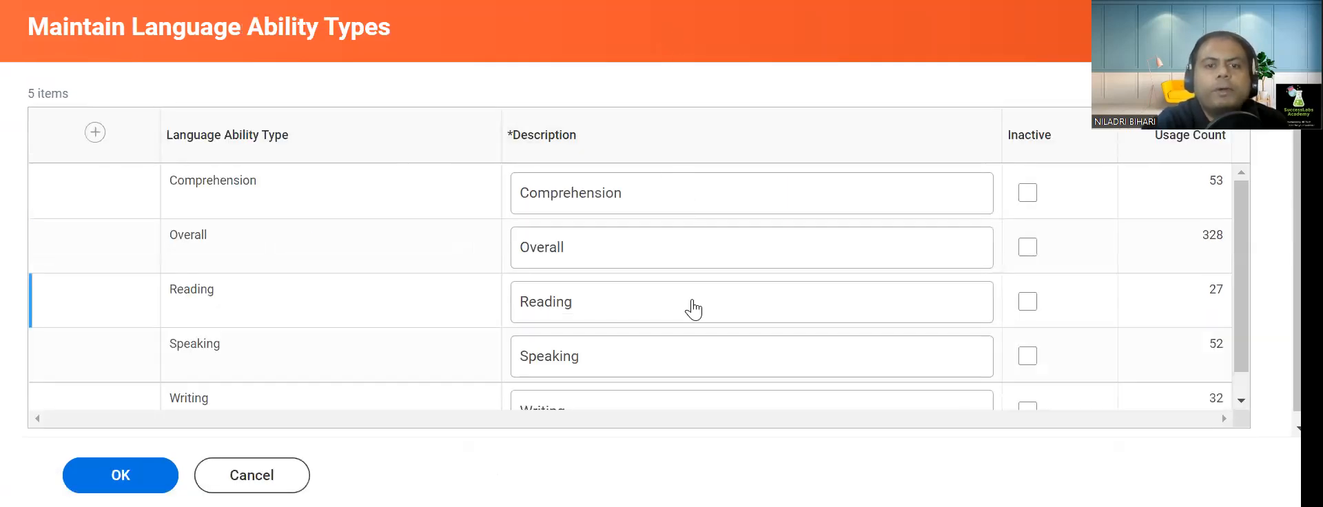
# Step: Examine the language ability types, their descriptions and usage counts in the Maintain Language Ability Types table
pyautogui.scroll(-1, 692, 305)
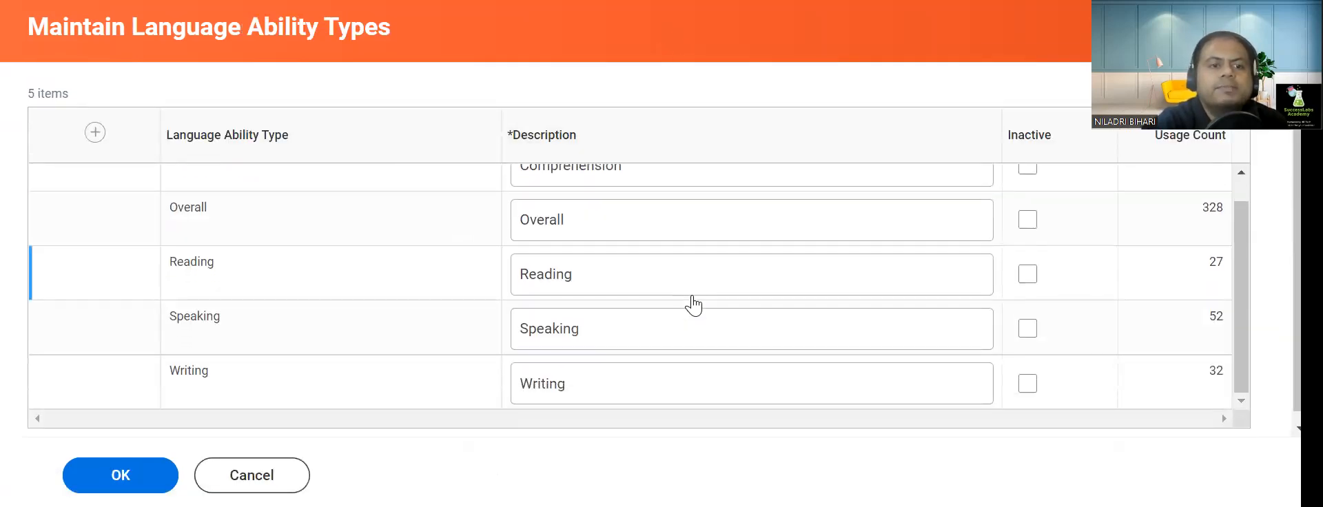
pyautogui.scroll(1, 689, 301)
pyautogui.scroll(-1, 689, 303)
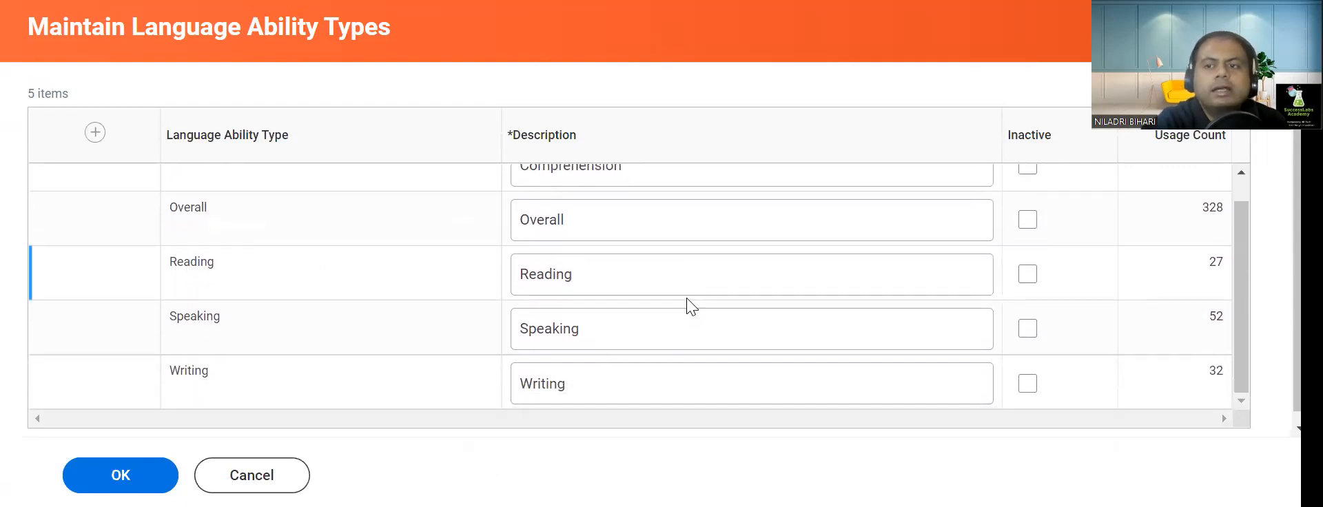
pyautogui.scroll(-1, 751, 295)
pyautogui.scroll(1, 749, 320)
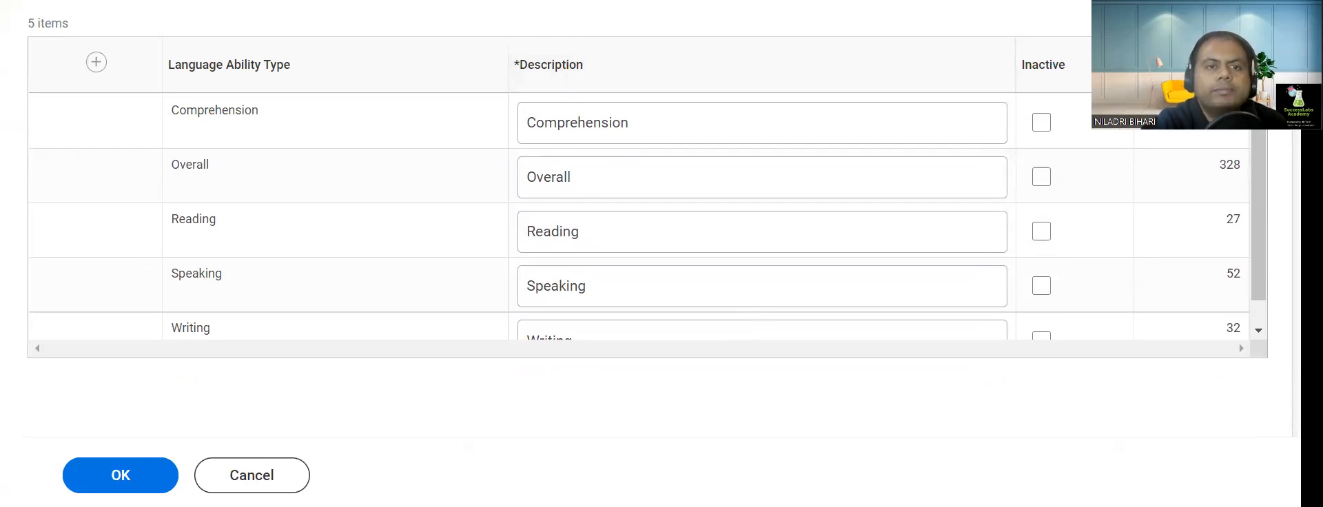
pyautogui.scroll(1, 561, 27)
pyautogui.scroll(-1, 600, 303)
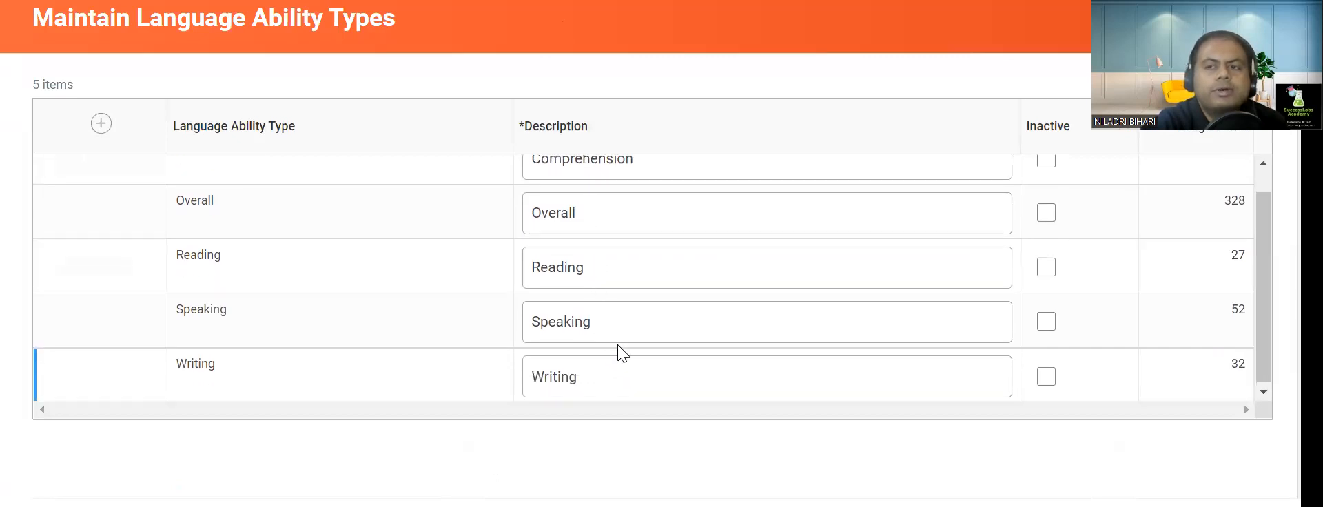
pyautogui.scroll(1, 617, 345)
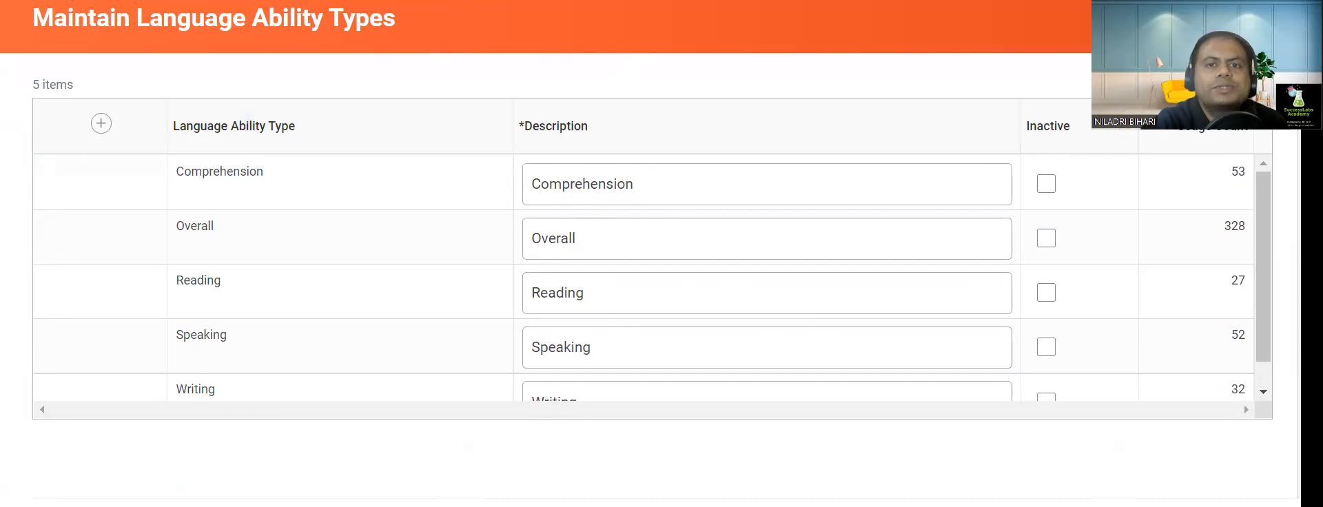
pyautogui.scroll(-1, 658, 66)
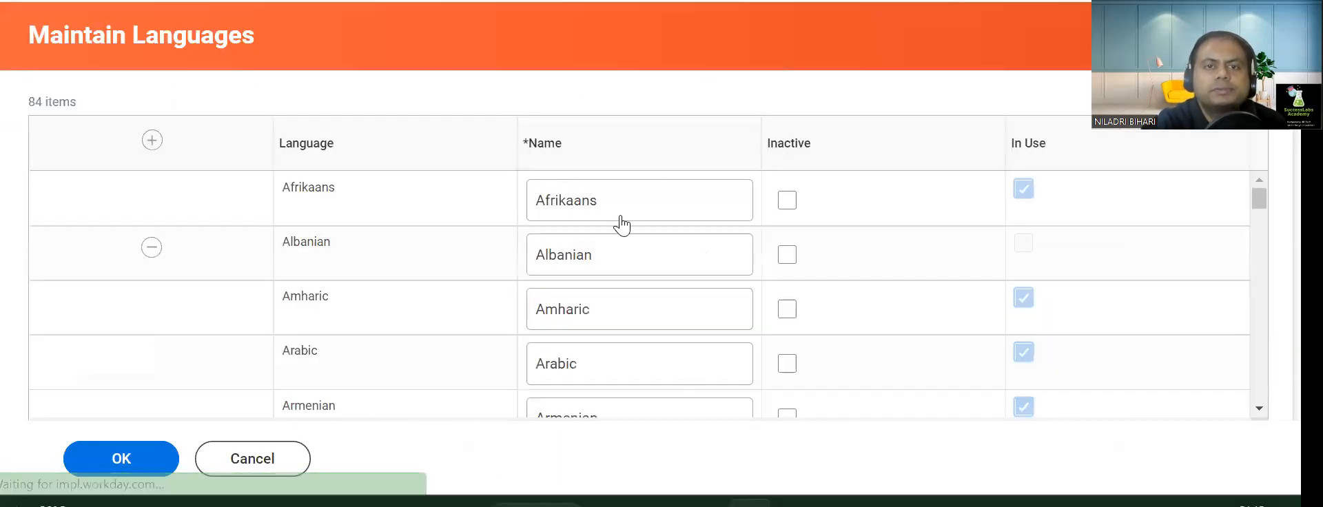
# Step: Switch to the mind map, expand the Language branch to see its three tasks, and return to Workday
pyautogui.click(641, 1)
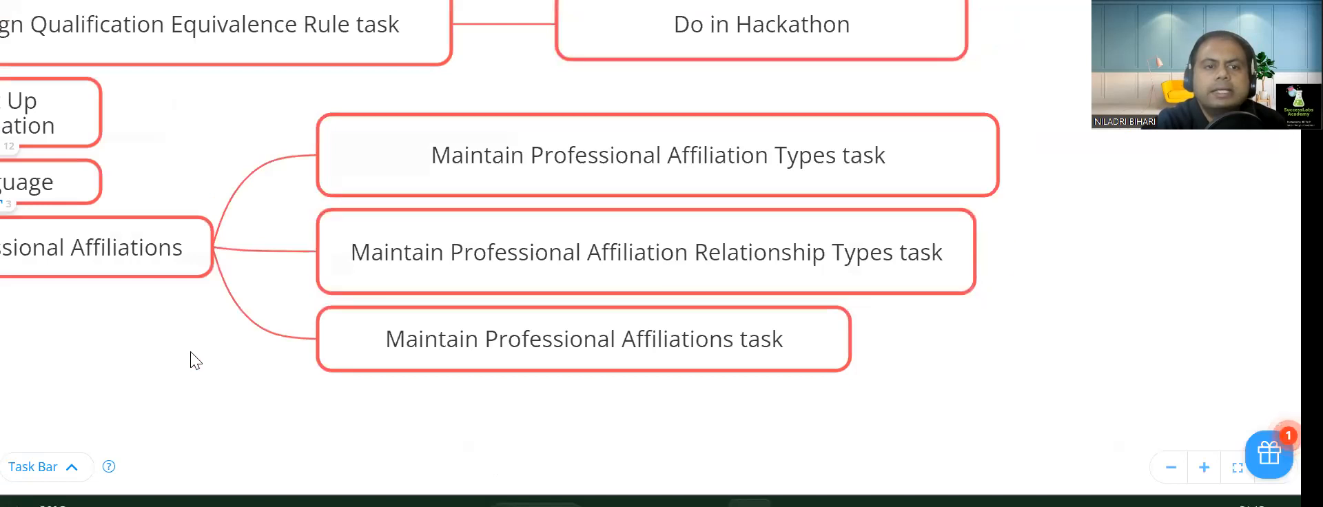
pyautogui.click(243, 202)
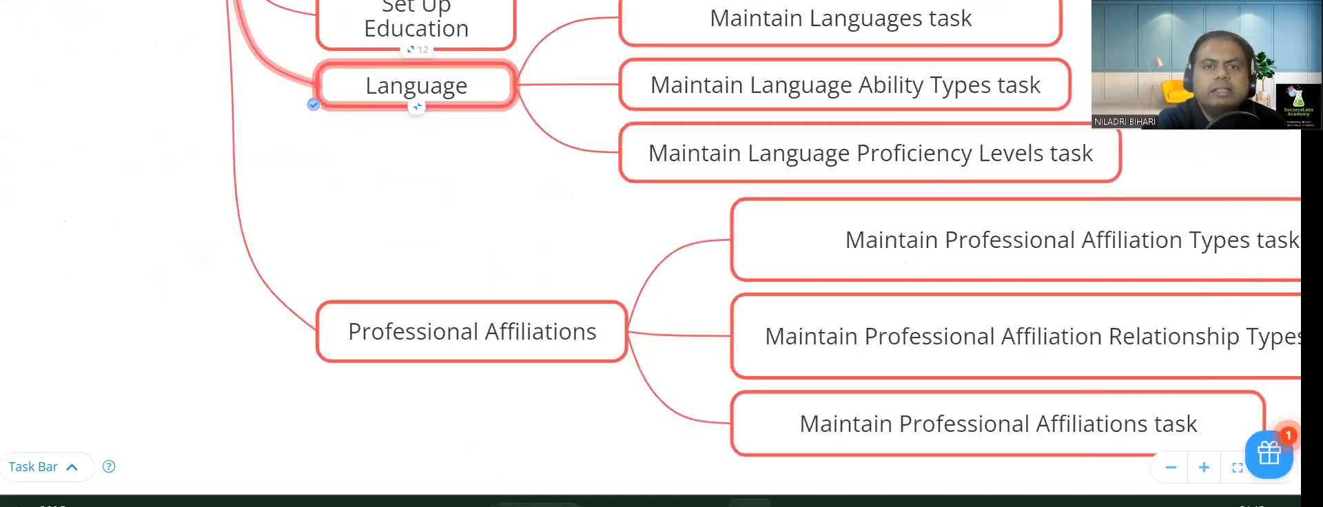
pyautogui.hotkey('ctrl', 'Tab')
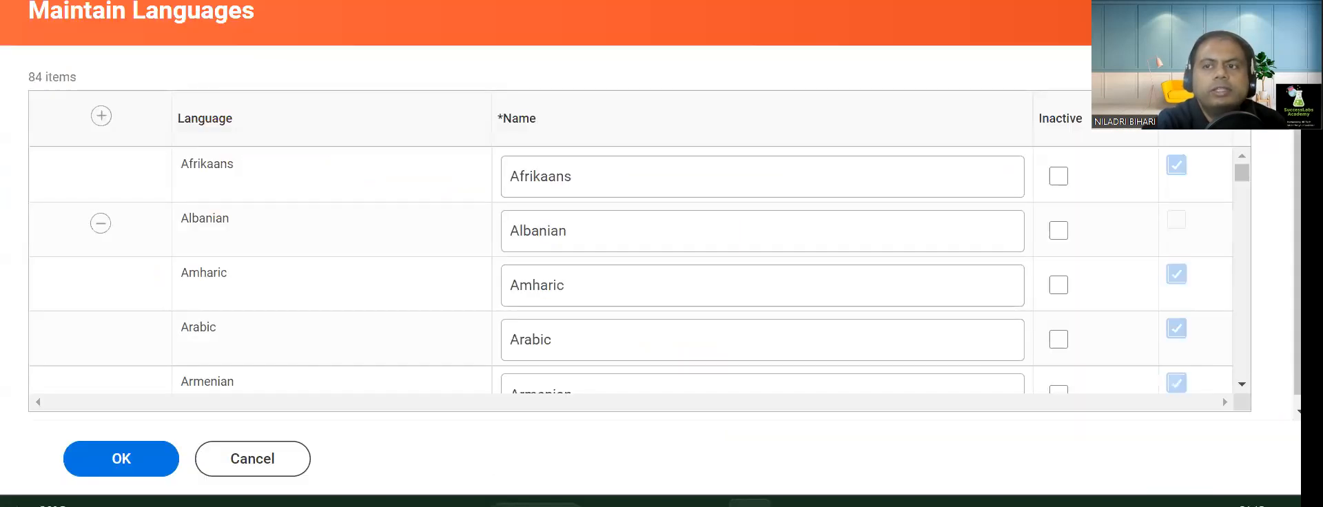
# Step: Open the Maintain Language Proficiency Levels task, review the proficiency names and rating values, and submit it without edits
pyautogui.hotkey('ctrl', 'Tab')
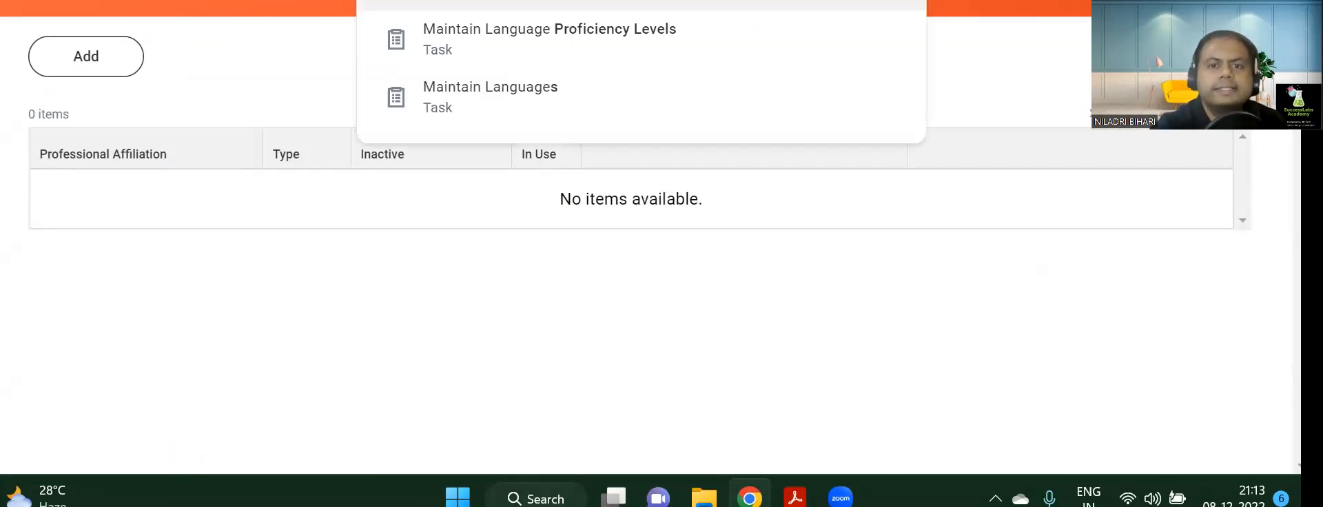
pyautogui.click(540, 30)
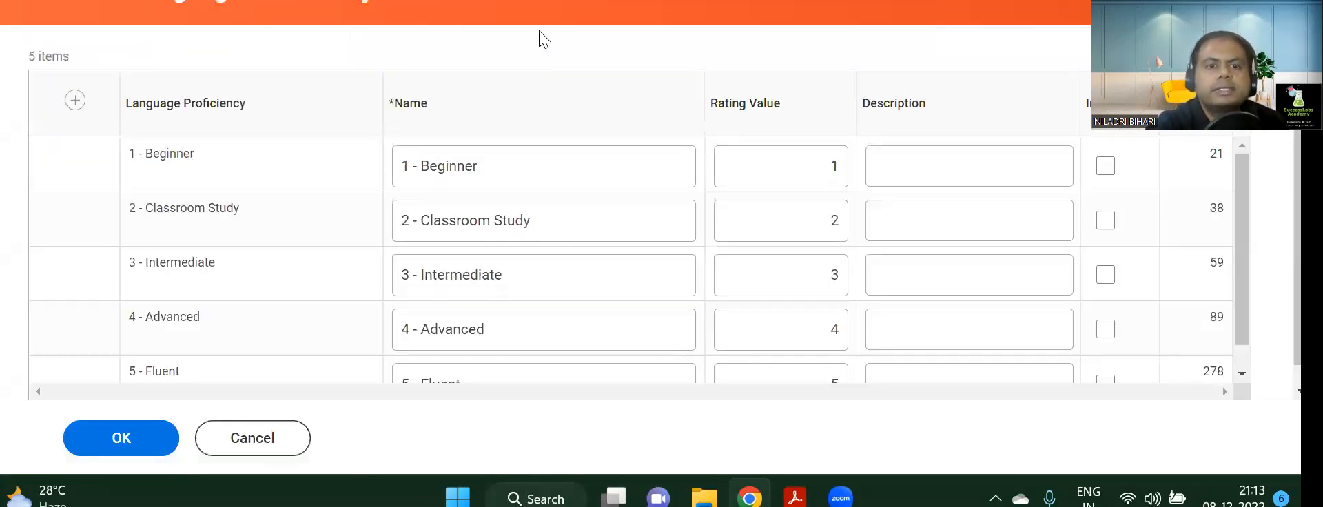
pyautogui.scroll(-1, 808, 261)
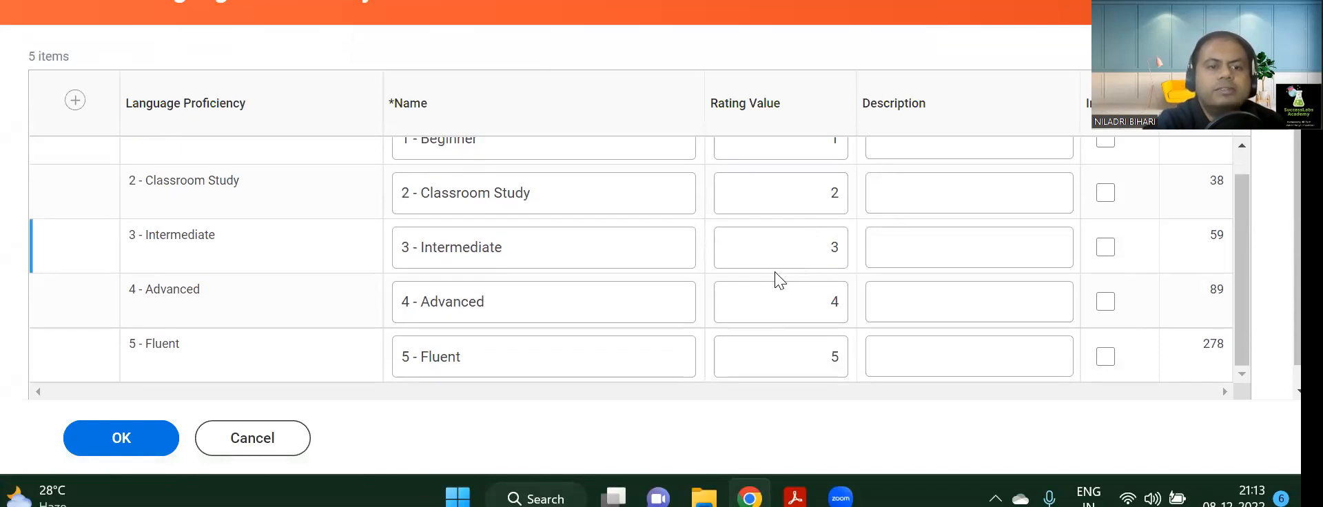
pyautogui.scroll(1, 775, 272)
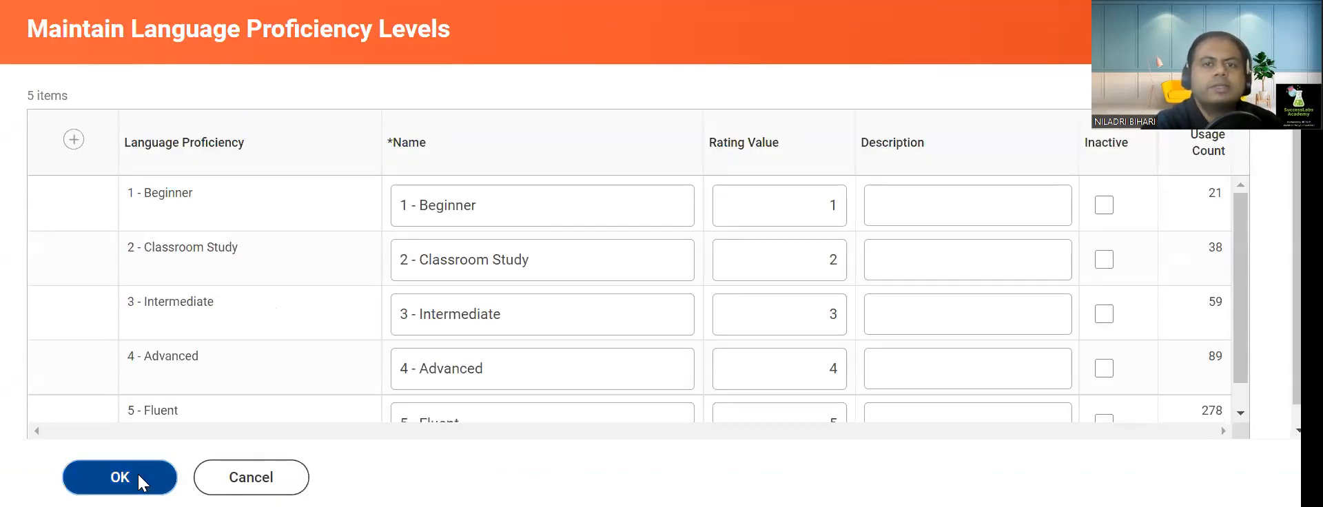
pyautogui.click(140, 438)
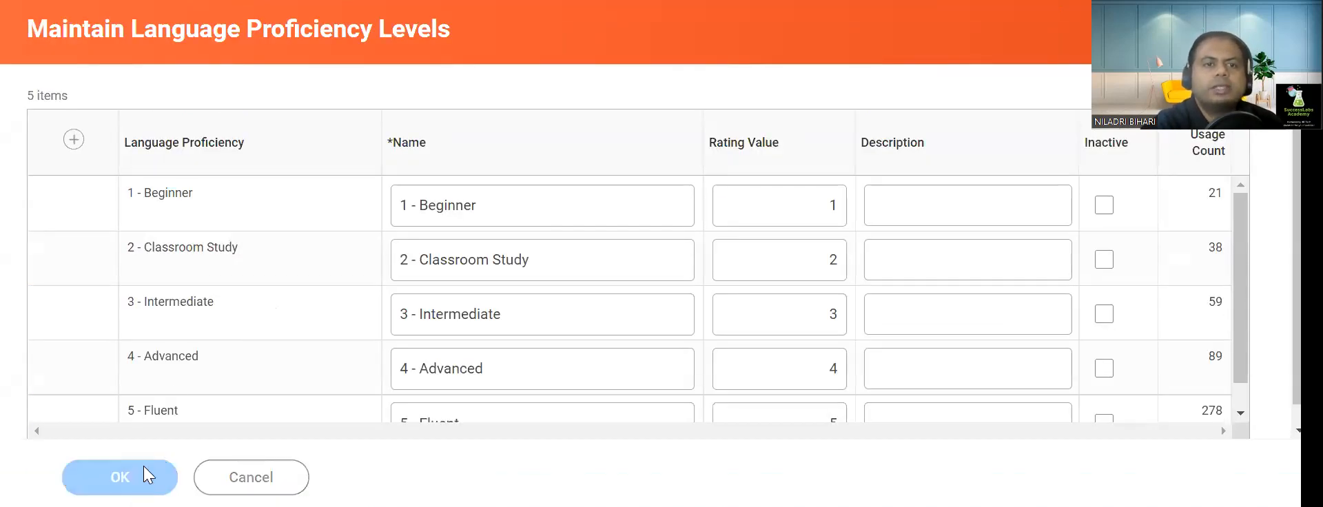
# Step: Switch to the mind map and collapse the WD Tasks branch under Skills and Experience
pyautogui.hotkey('alt', 'Tab')
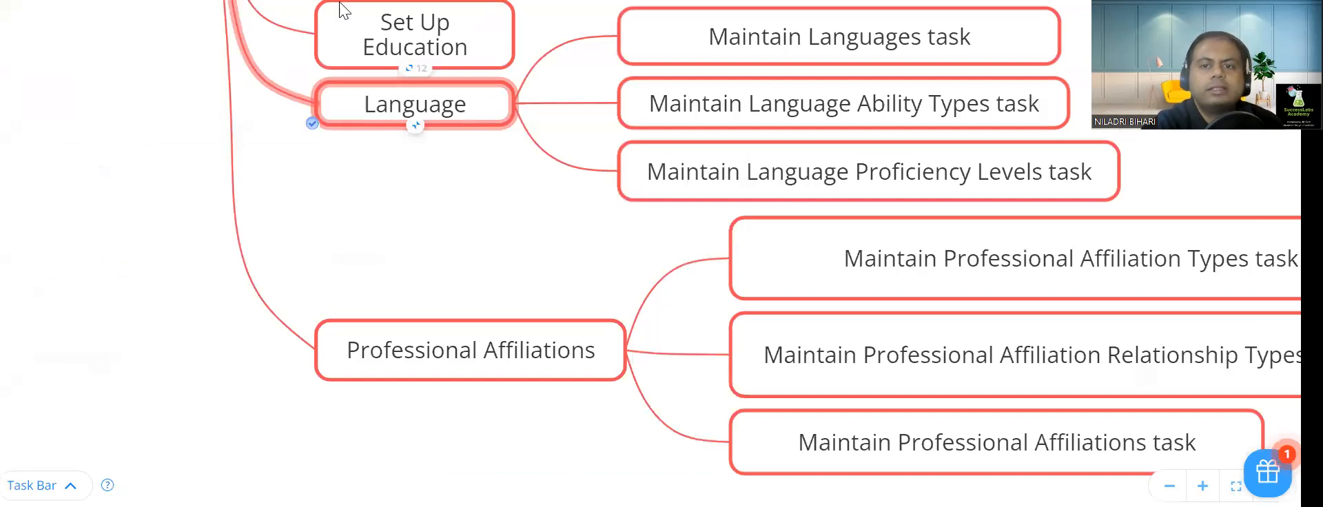
pyautogui.moveTo(122, 115); pyautogui.dragTo(203, 381)
pyautogui.scroll(2, 213, 428)
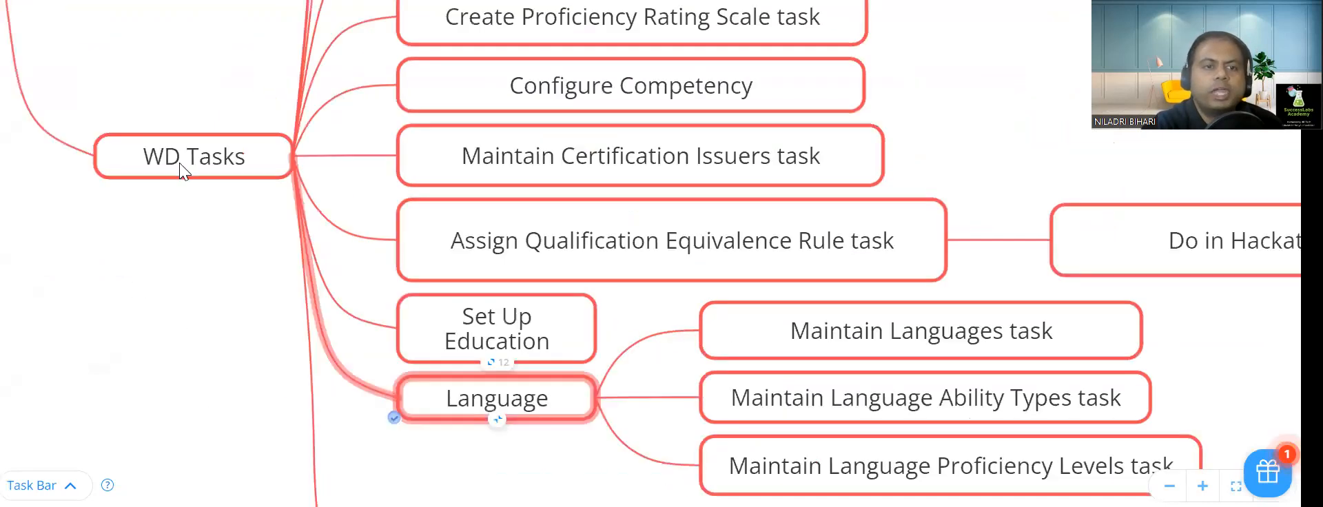
pyautogui.click(184, 166)
pyautogui.moveTo(213, 200); pyautogui.dragTo(393, 193)
pyautogui.click(411, 179)
pyautogui.moveTo(481, 233); pyautogui.dragTo(543, 352)
pyautogui.moveTo(659, 360); pyautogui.dragTo(864, 336)
pyautogui.moveTo(741, 350); pyautogui.dragTo(658, 353)
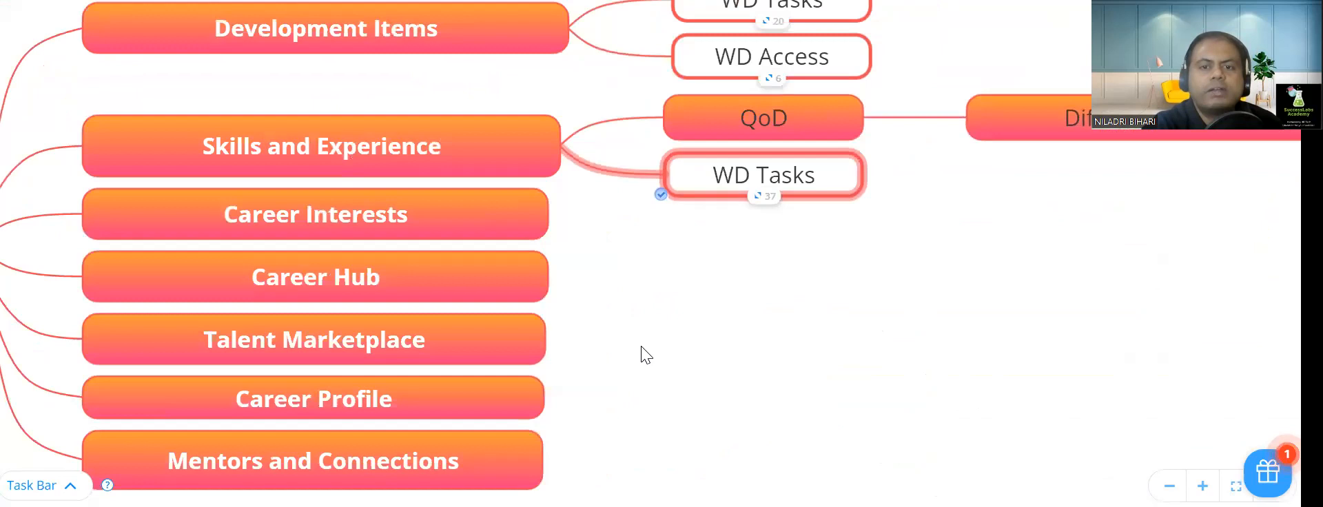
pyautogui.moveTo(561, 360); pyautogui.dragTo(1053, 244)
pyautogui.moveTo(276, 434); pyautogui.dragTo(24, 457)
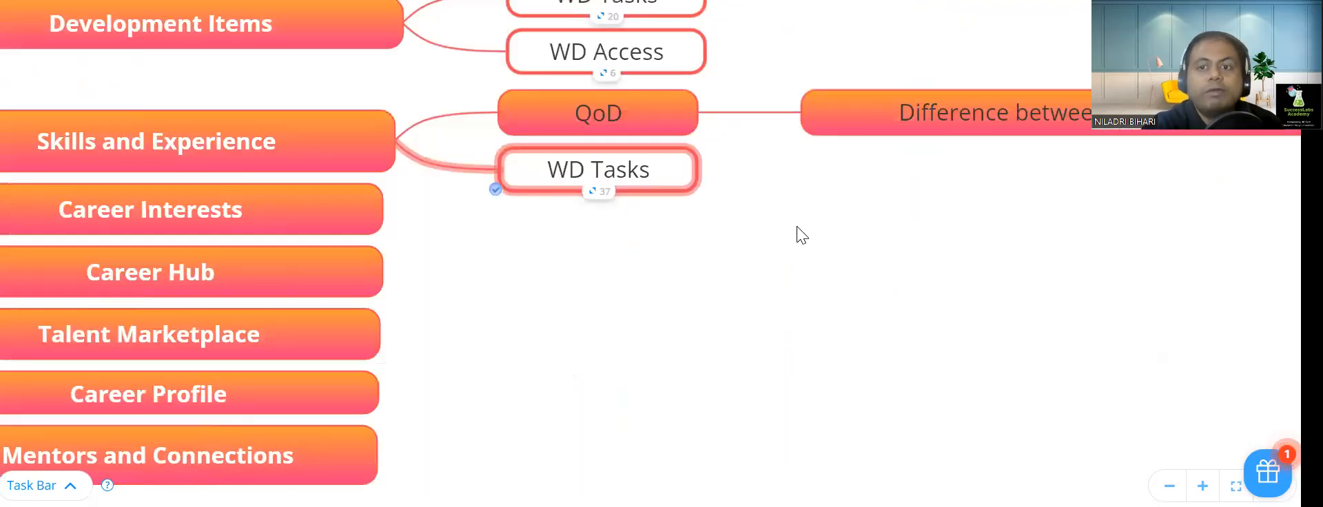